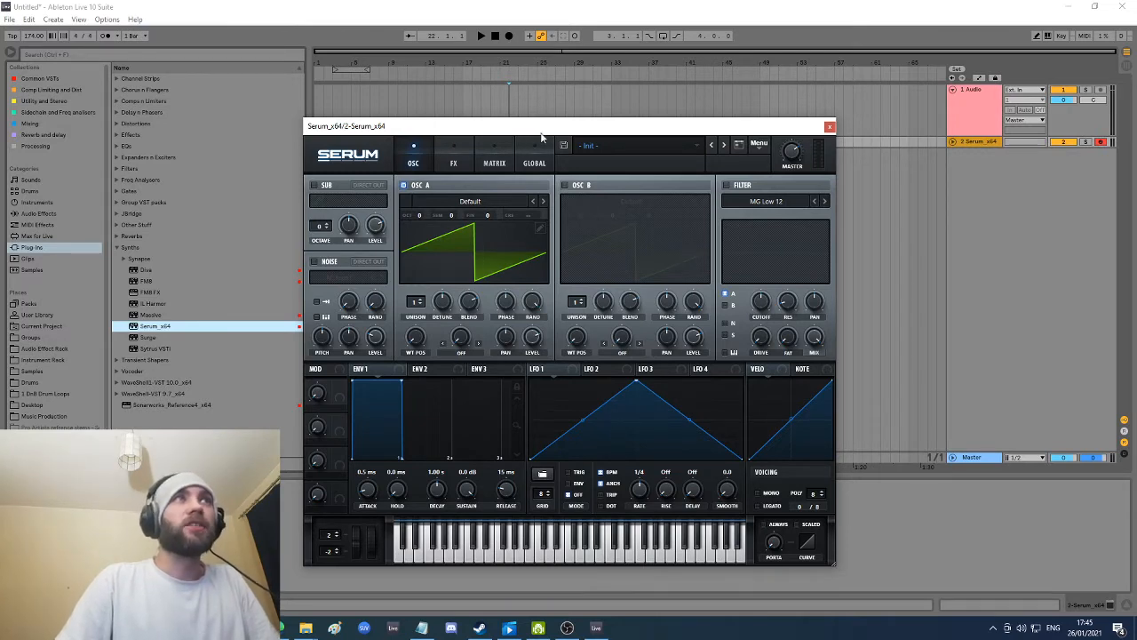
pyautogui.moveTo(541, 135)
pyautogui.mouseDown()
pyautogui.moveTo(541, 168)
pyautogui.moveTo(538, 152)
pyautogui.mouseUp()
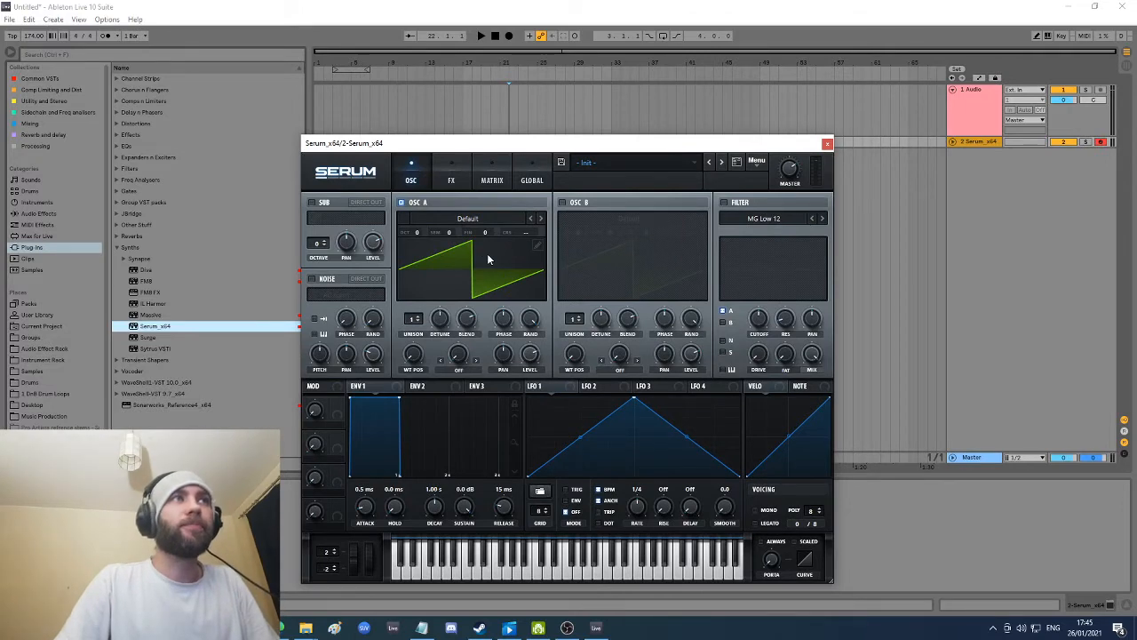
pyautogui.moveTo(541, 144); pyautogui.dragTo(535, 89)
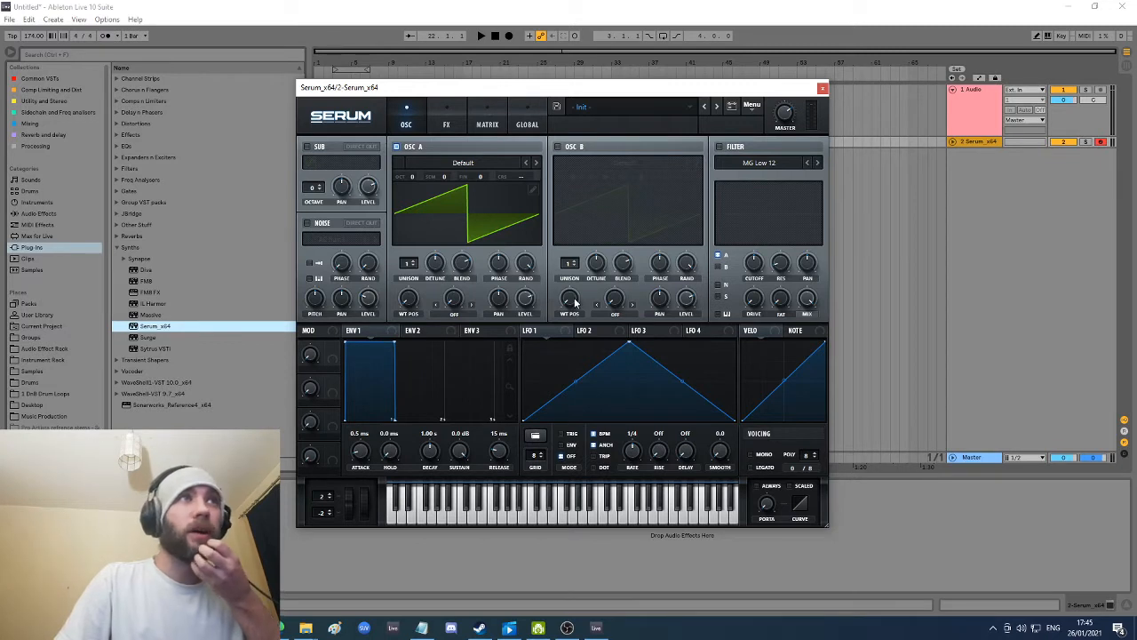
pyautogui.moveTo(575, 303)
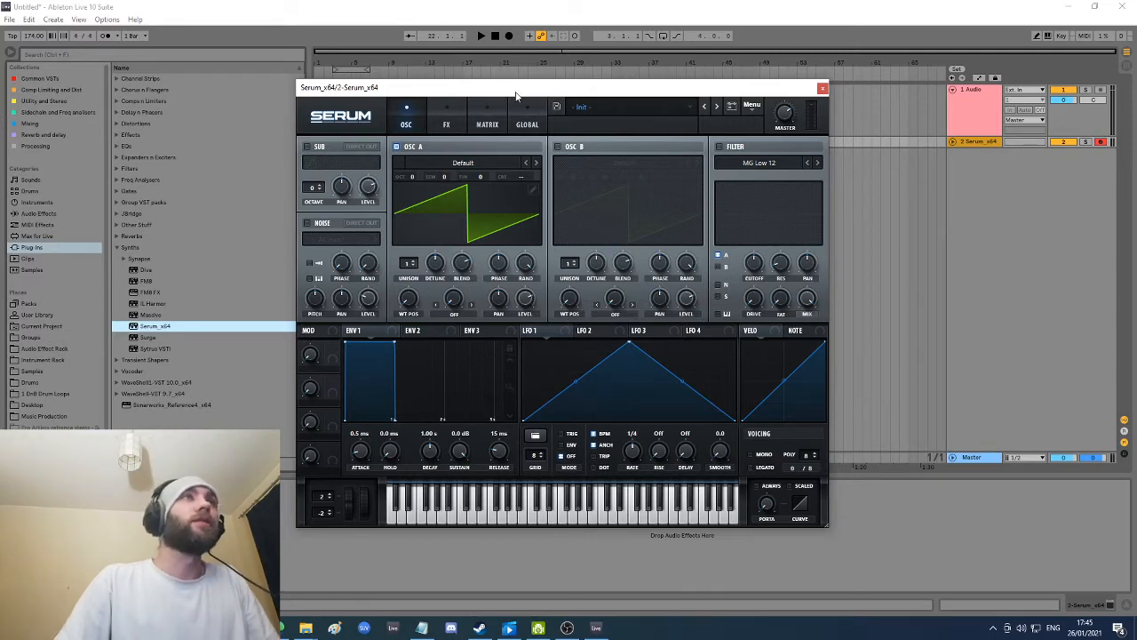
pyautogui.moveTo(516, 95); pyautogui.dragTo(533, 119)
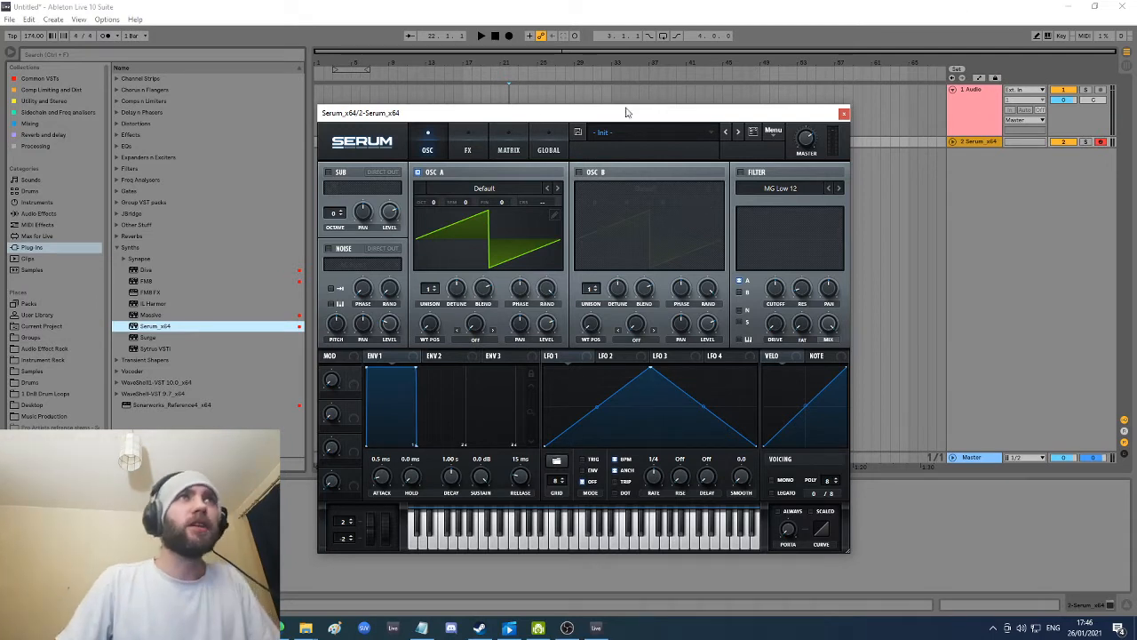
# Step: Turn oscillator A's wavetable into a sine wave by drawing only harmonic bin 1, and leave the table editor
pyautogui.click(555, 214)
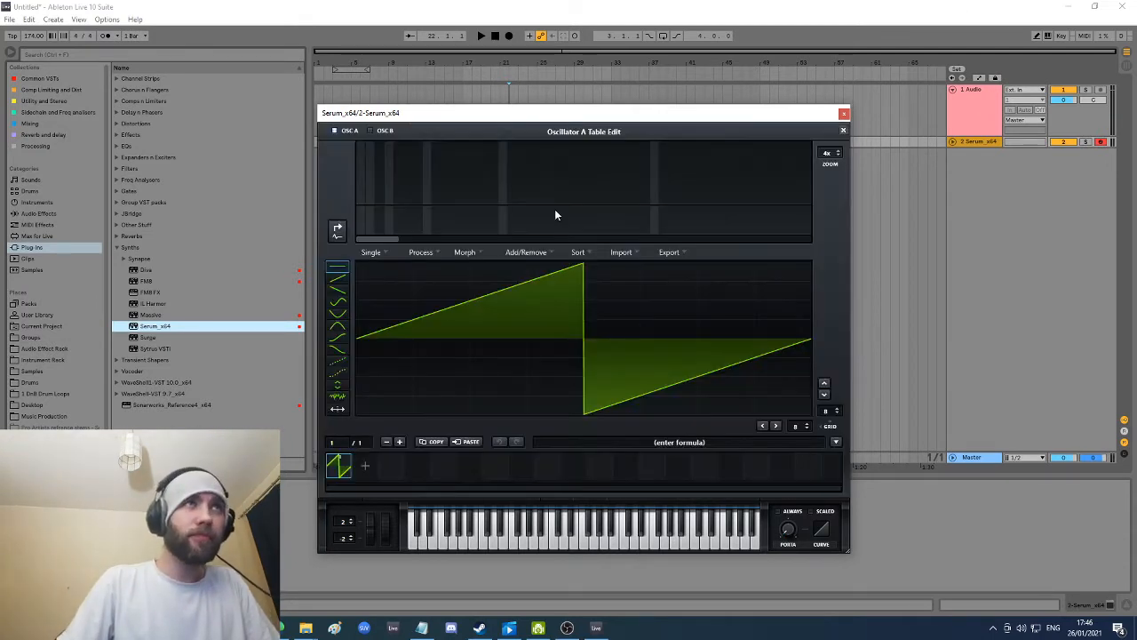
pyautogui.click(360, 147)
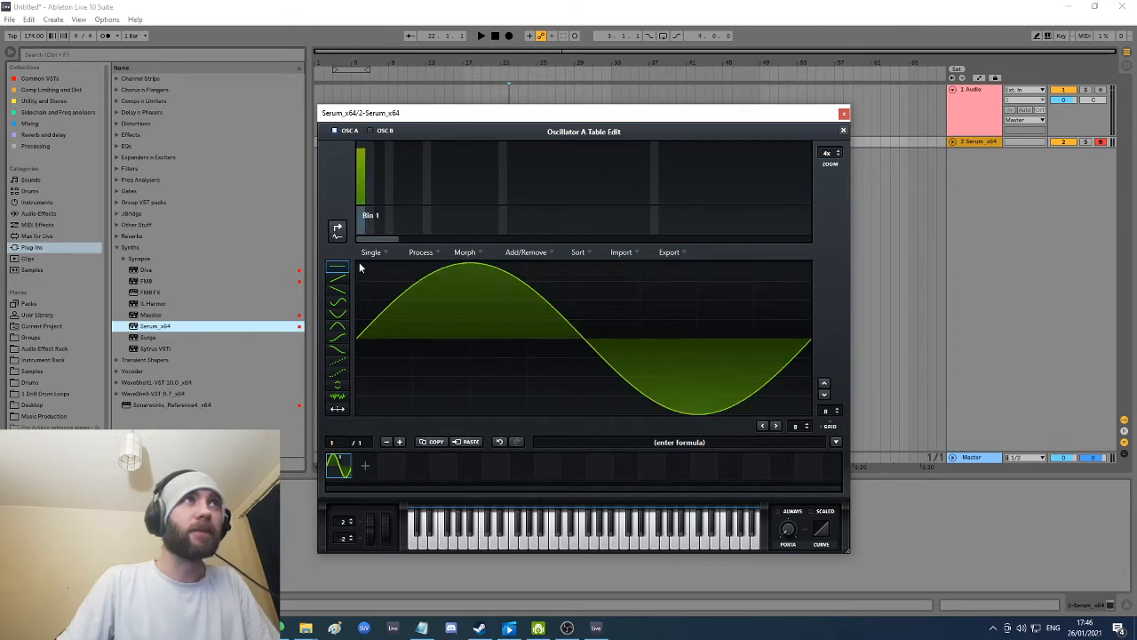
pyautogui.click(842, 131)
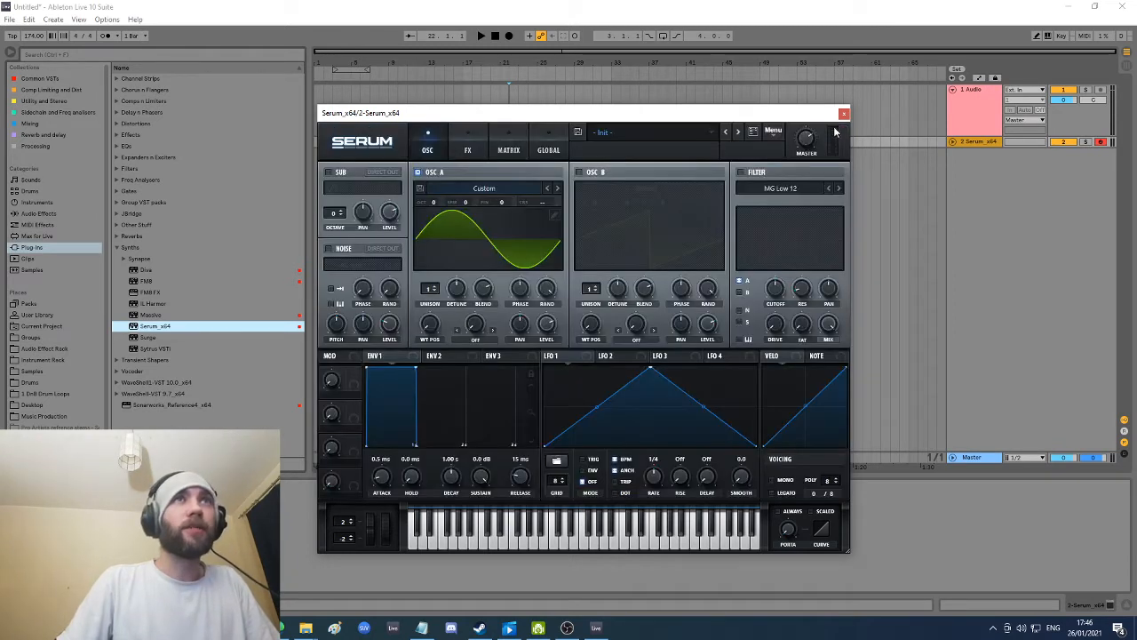
# Step: Browse the Samples place to the Kicks New folder inside Drums and 2 Kicks
pyautogui.click(50, 370)
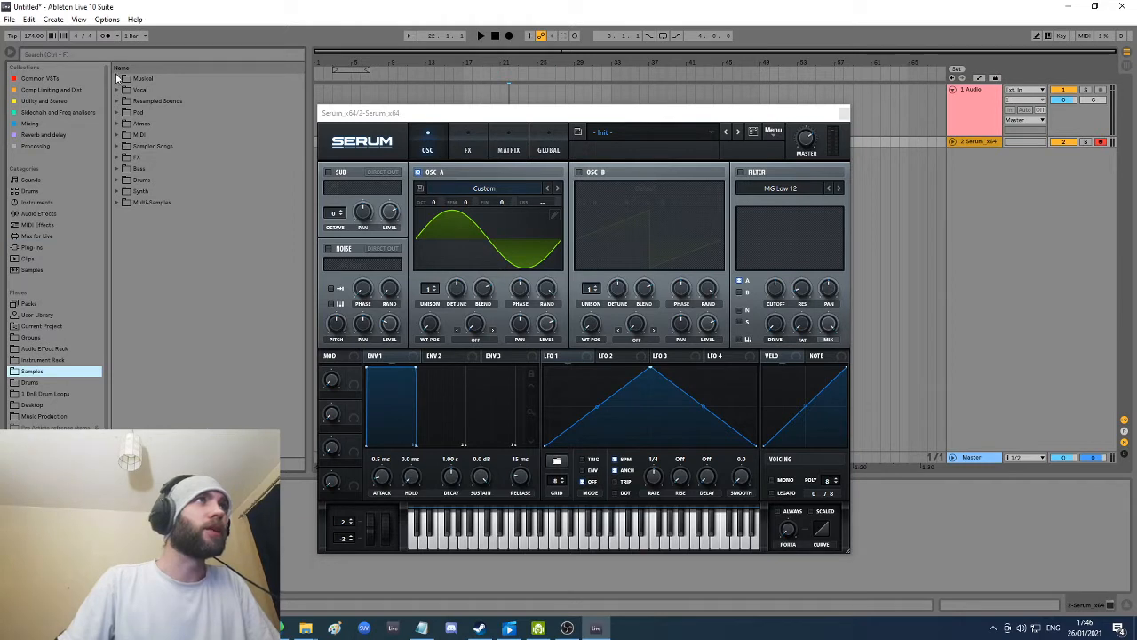
pyautogui.click(117, 179)
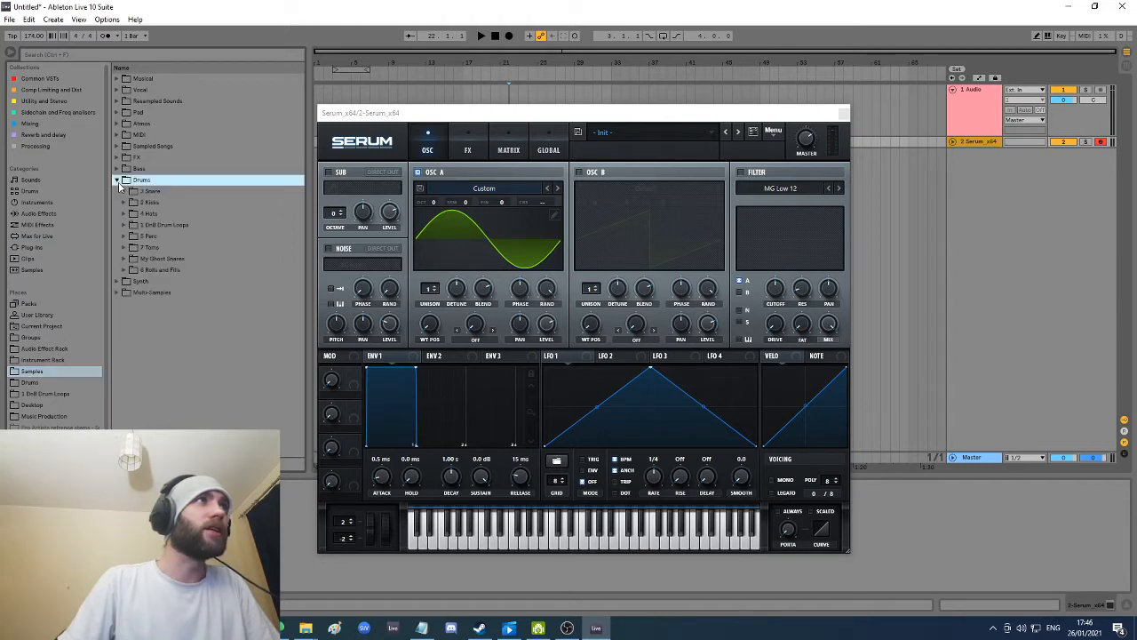
pyautogui.click(124, 202)
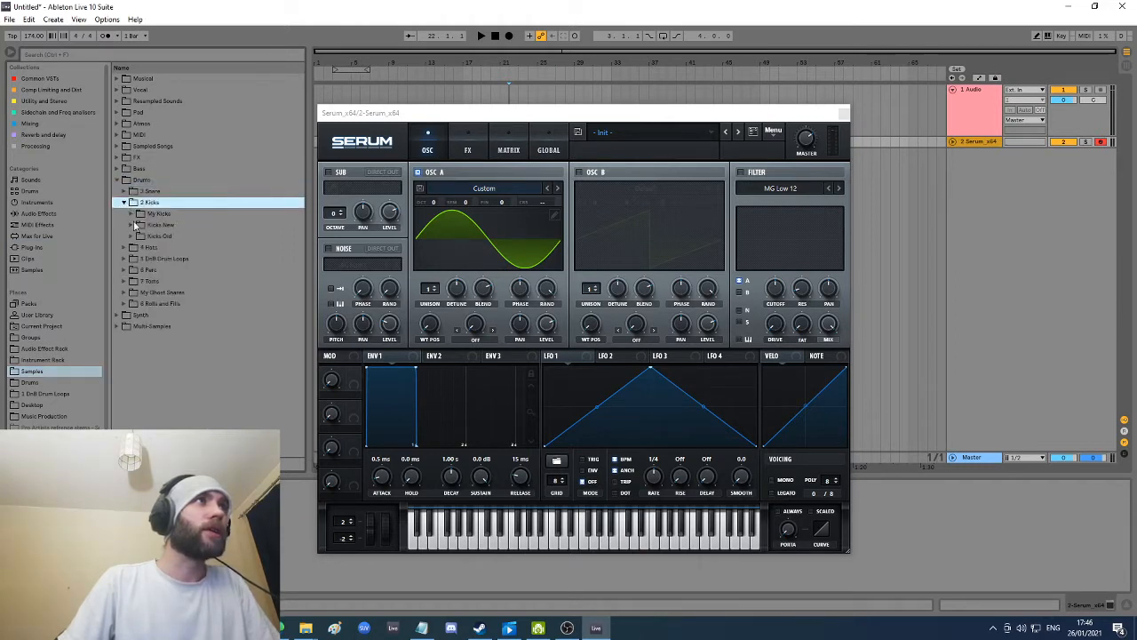
pyautogui.click(131, 225)
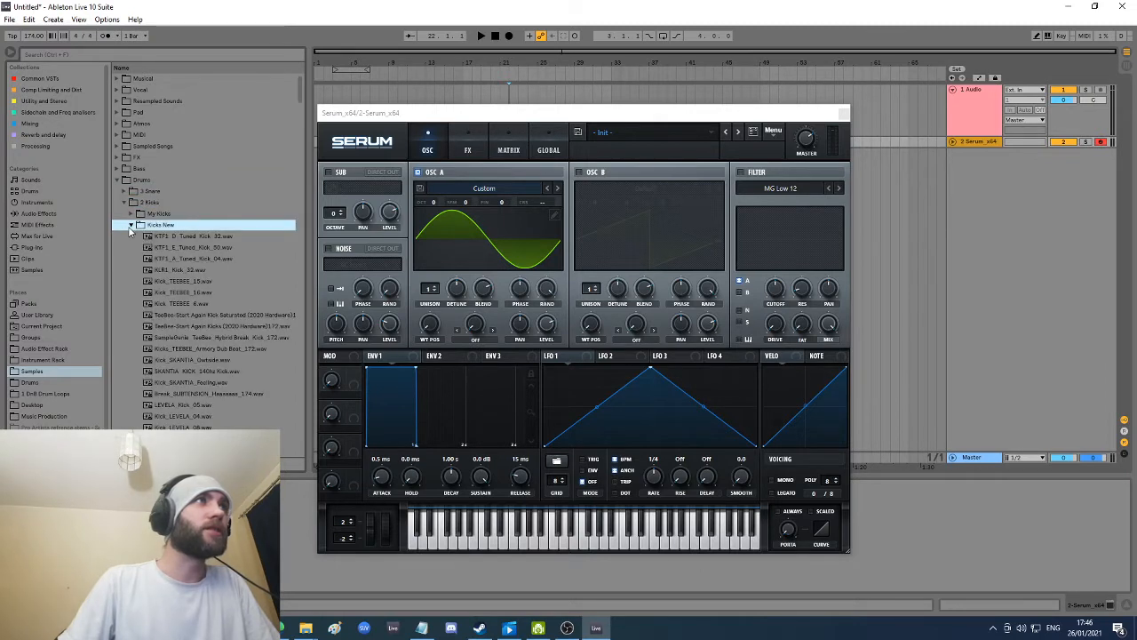
# Step: Audition several kick samples in the Kicks New folder, ending on 025_Kick_-_RECOILDRUMBASS_Zenhiser.wav
pyautogui.click(172, 261)
pyautogui.click(185, 270)
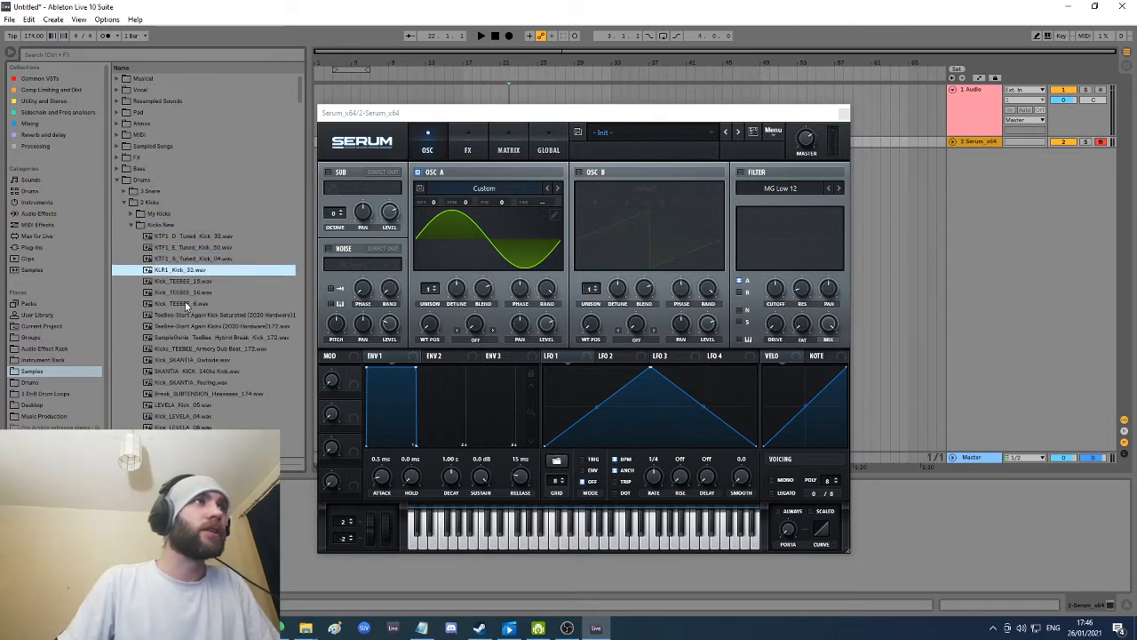
pyautogui.scroll(-3, 191, 275)
pyautogui.click(199, 275)
pyautogui.scroll(-4, 199, 275)
pyautogui.scroll(-3, 199, 275)
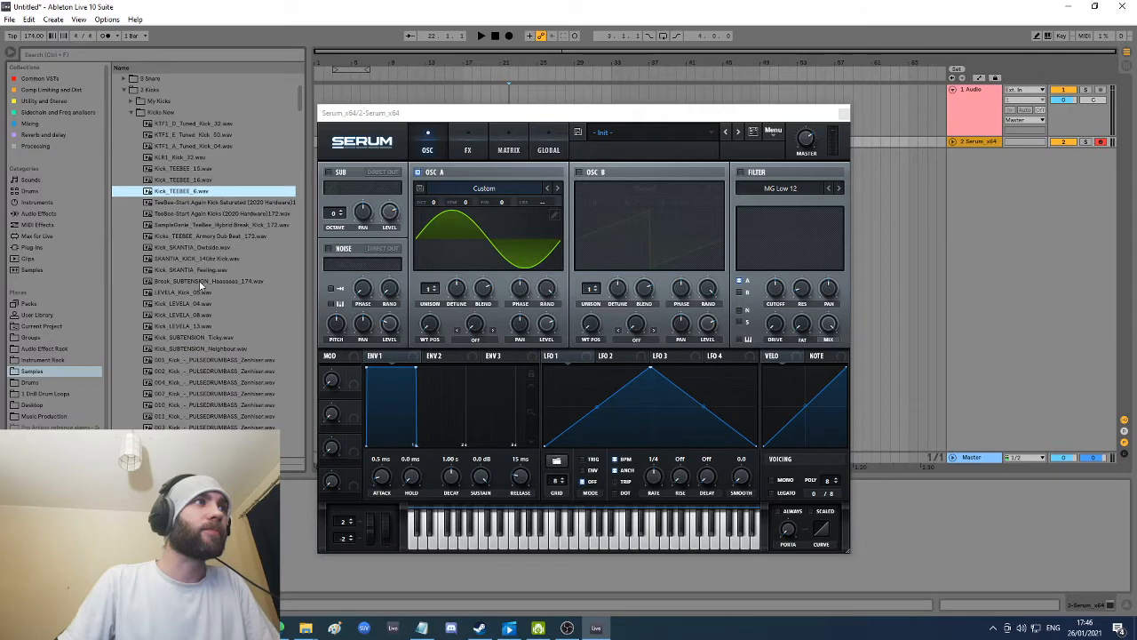
pyautogui.click(198, 279)
pyautogui.scroll(-5, 198, 280)
pyautogui.click(201, 316)
pyautogui.scroll(-5, 219, 313)
pyautogui.click(220, 314)
pyautogui.scroll(-4, 221, 313)
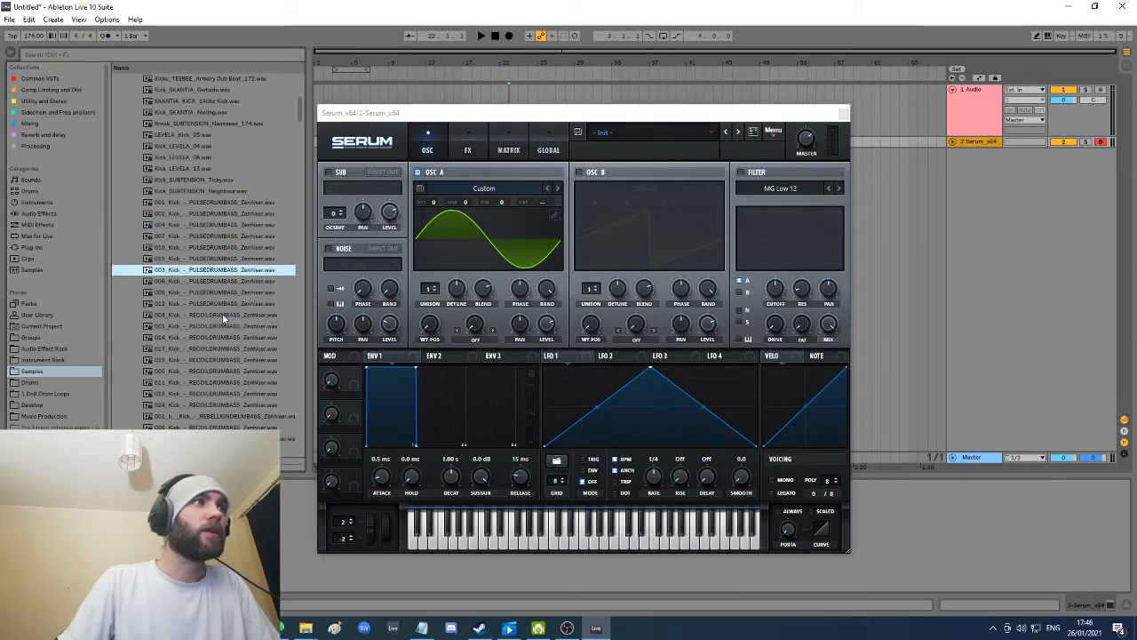
pyautogui.click(222, 314)
pyautogui.scroll(-5, 222, 314)
pyautogui.click(215, 303)
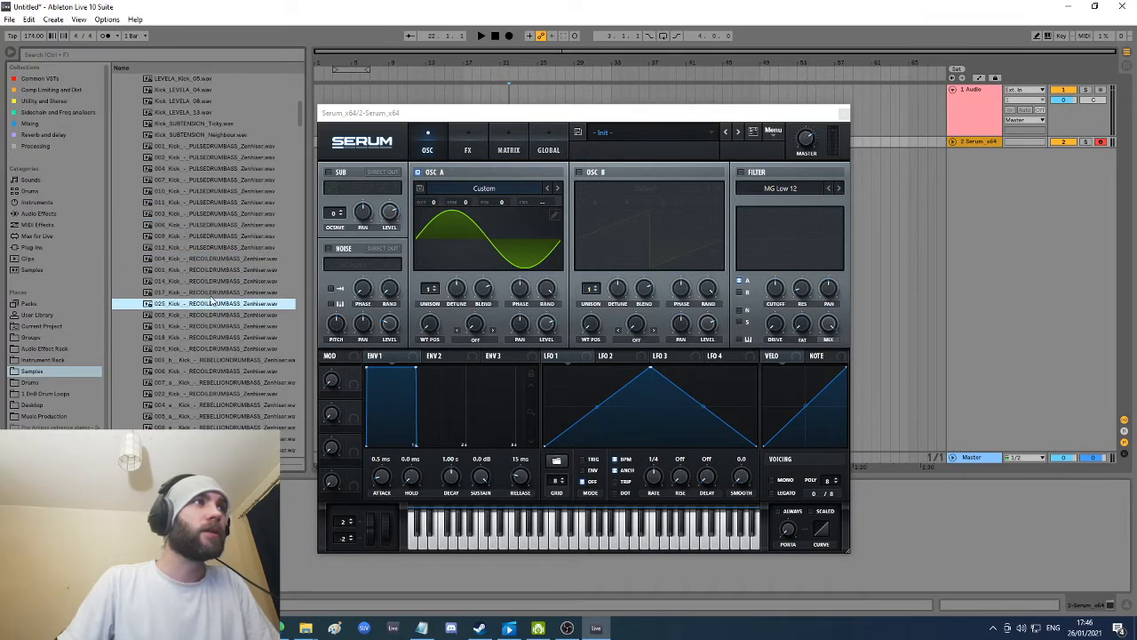
# Step: Place the 025 RECOILDRUMBASS kick sample on a new audio track at bar 18, with the Serum window out of the way
pyautogui.moveTo(395, 114); pyautogui.dragTo(598, 359)
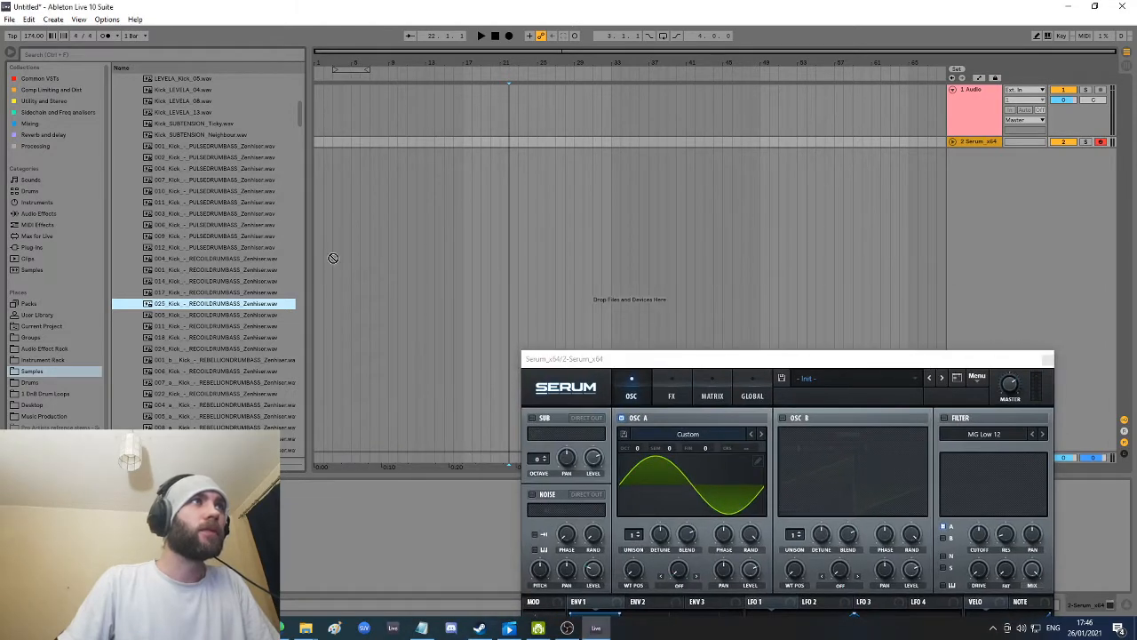
pyautogui.moveTo(333, 258)
pyautogui.mouseDown()
pyautogui.moveTo(472, 148)
pyautogui.moveTo(472, 194)
pyautogui.mouseUp()
pyautogui.moveTo(470, 66); pyautogui.dragTo(527, 145)
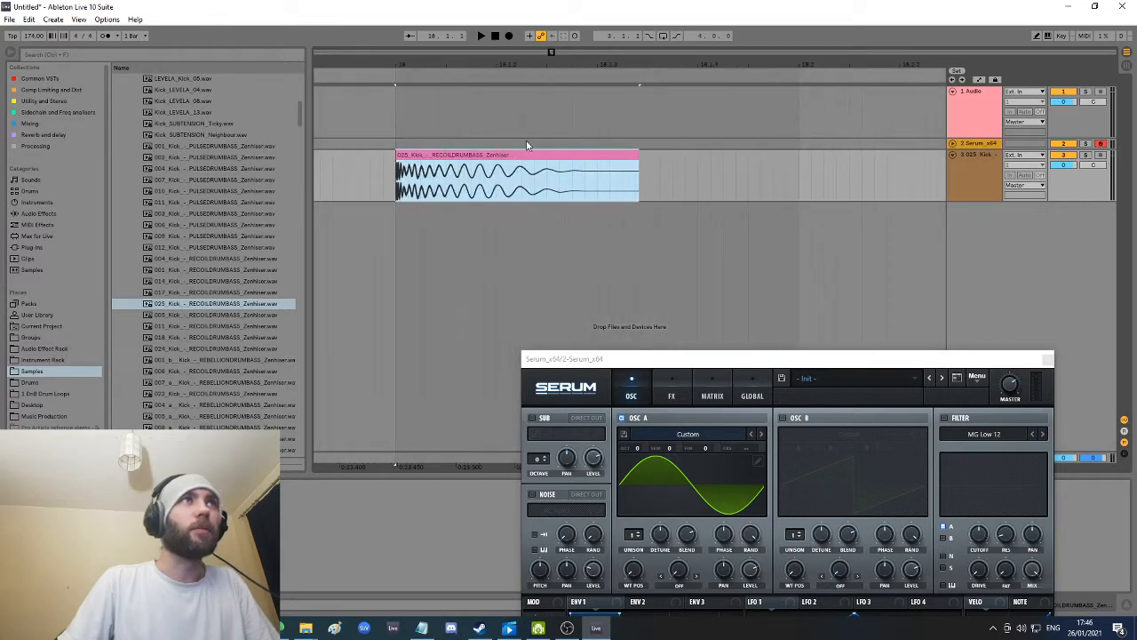
pyautogui.moveTo(426, 63); pyautogui.dragTo(452, 181)
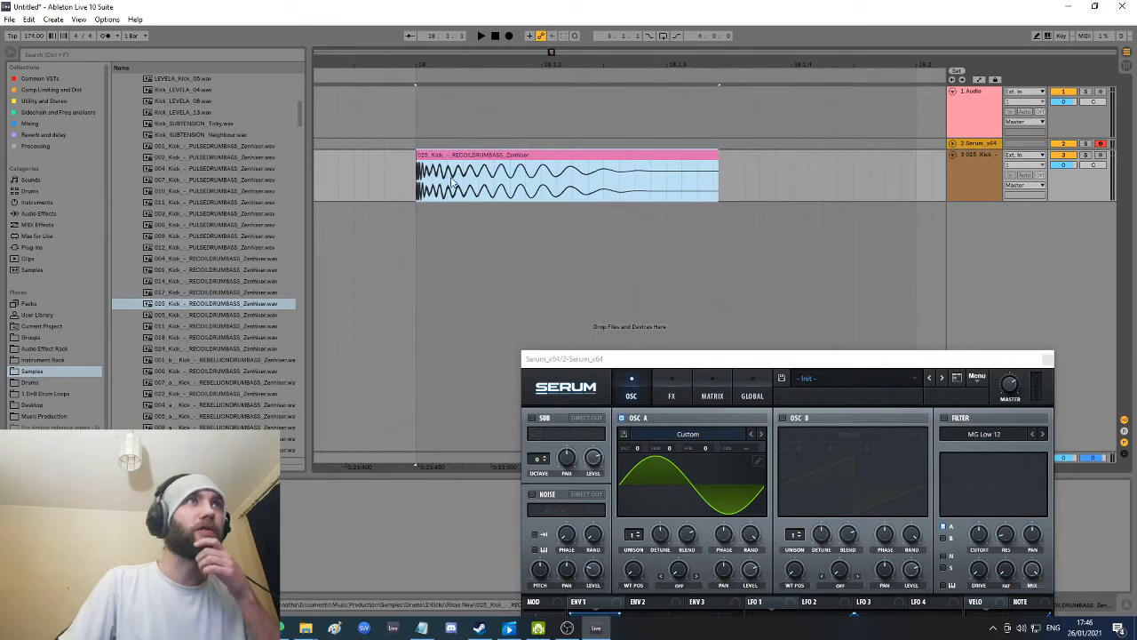
# Step: Open the kick clip's detailed waveform and move the Serum window aside to uncover it
pyautogui.doubleClick(507, 155)
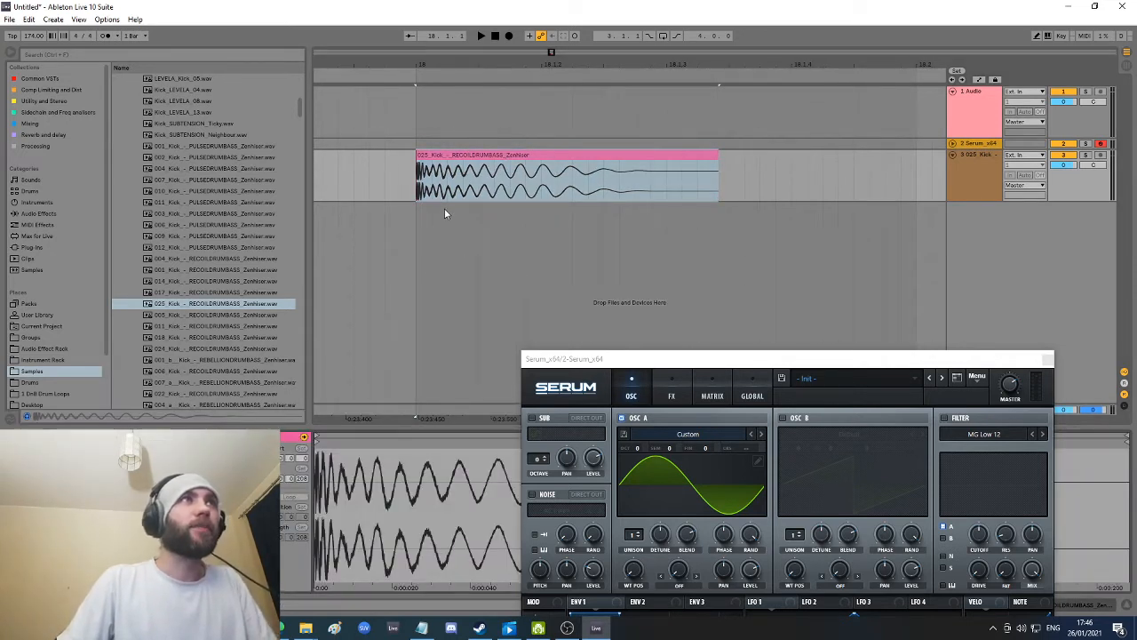
pyautogui.click(462, 155)
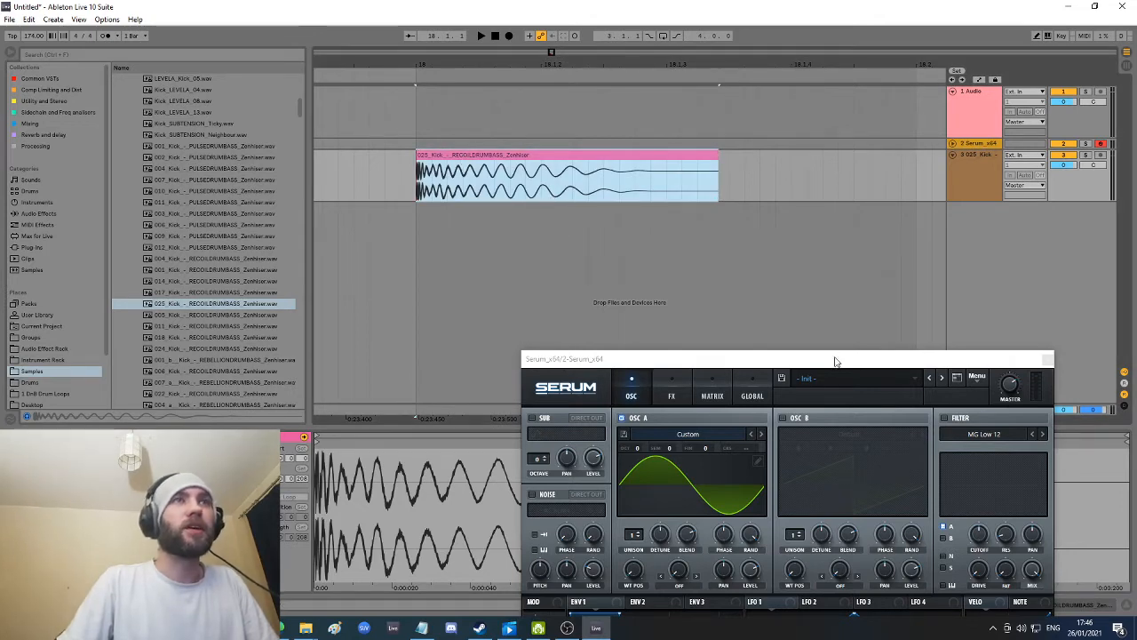
pyautogui.moveTo(835, 361); pyautogui.dragTo(924, 478)
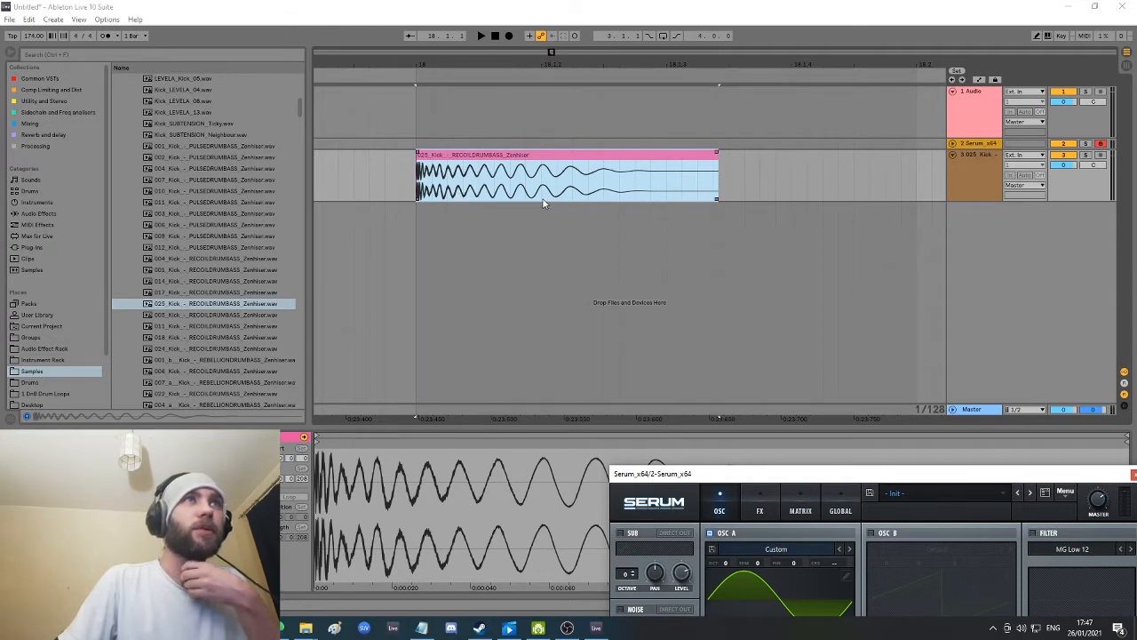
# Step: Split the kick clip just after its initial transient and move the remaining tail onto track 1
pyautogui.moveTo(420, 66)
pyautogui.mouseDown()
pyautogui.moveTo(449, 126)
pyautogui.moveTo(692, 173)
pyautogui.mouseUp()
pyautogui.click(463, 183)
pyautogui.hotkey('ctrl', 'e')
pyautogui.click(454, 156)
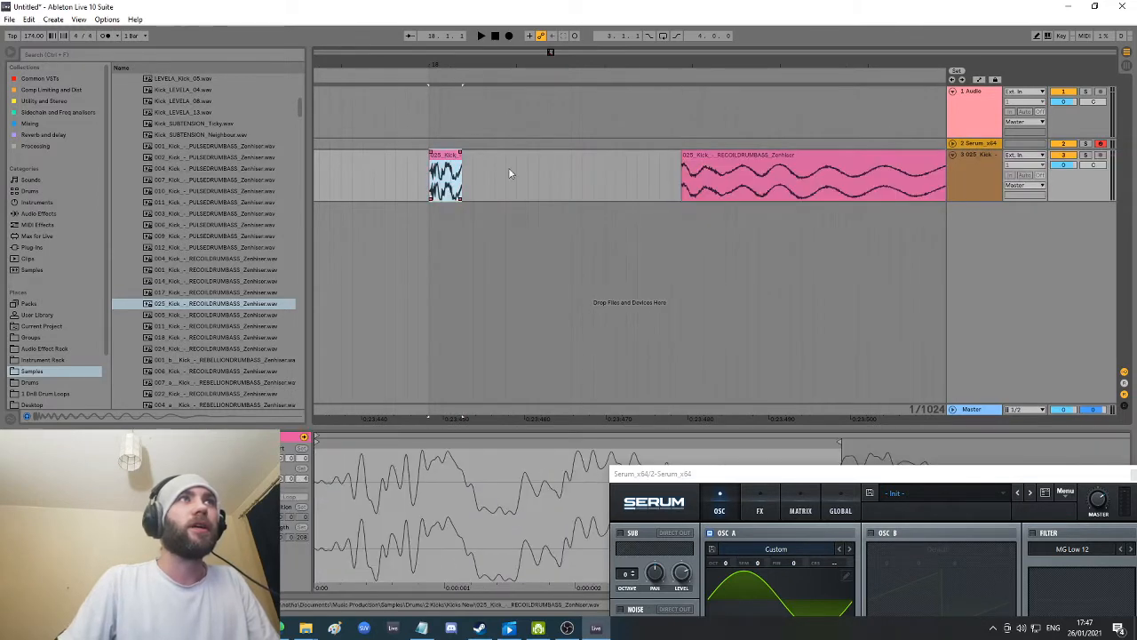
pyautogui.moveTo(843, 151); pyautogui.dragTo(784, 123)
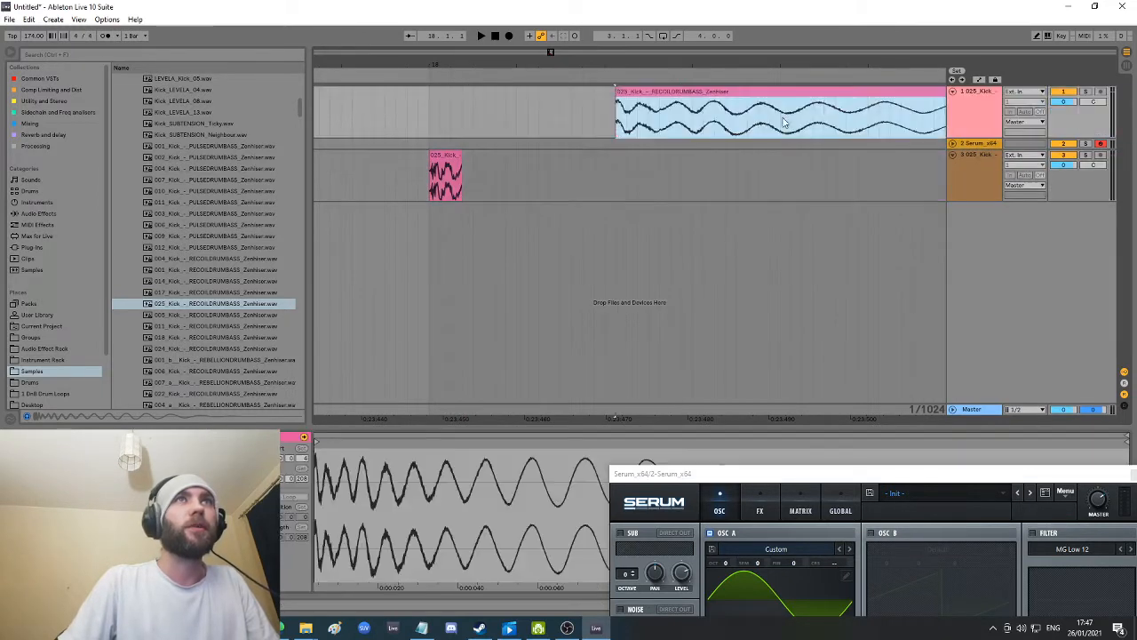
pyautogui.click(441, 191)
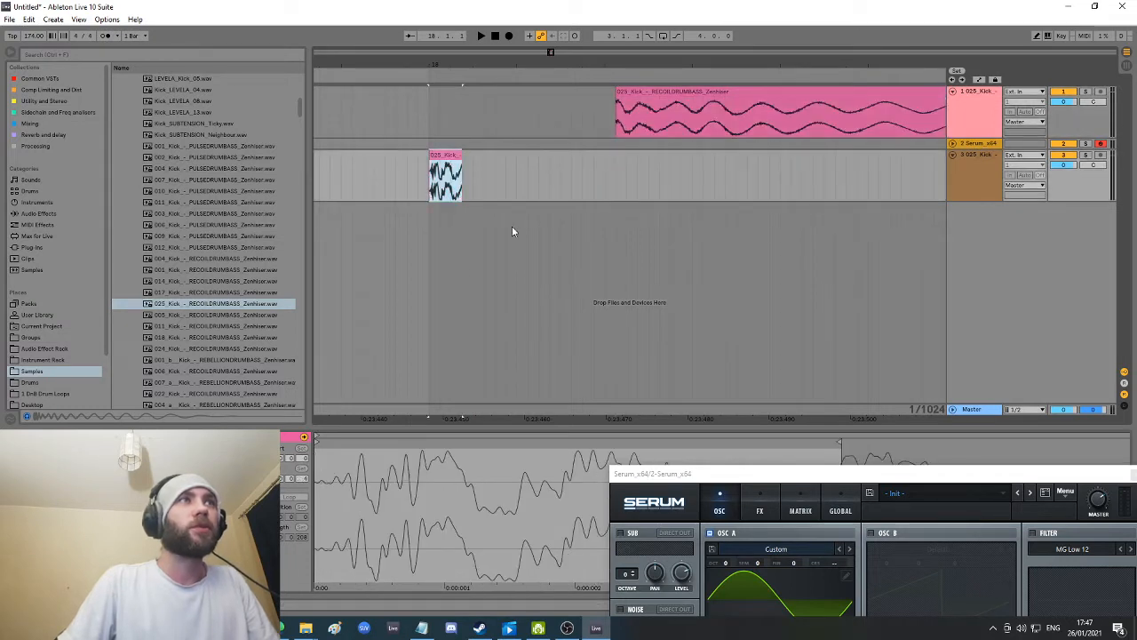
# Step: Mute track 1 holding the kick tail and the Serum track
pyautogui.click(693, 475)
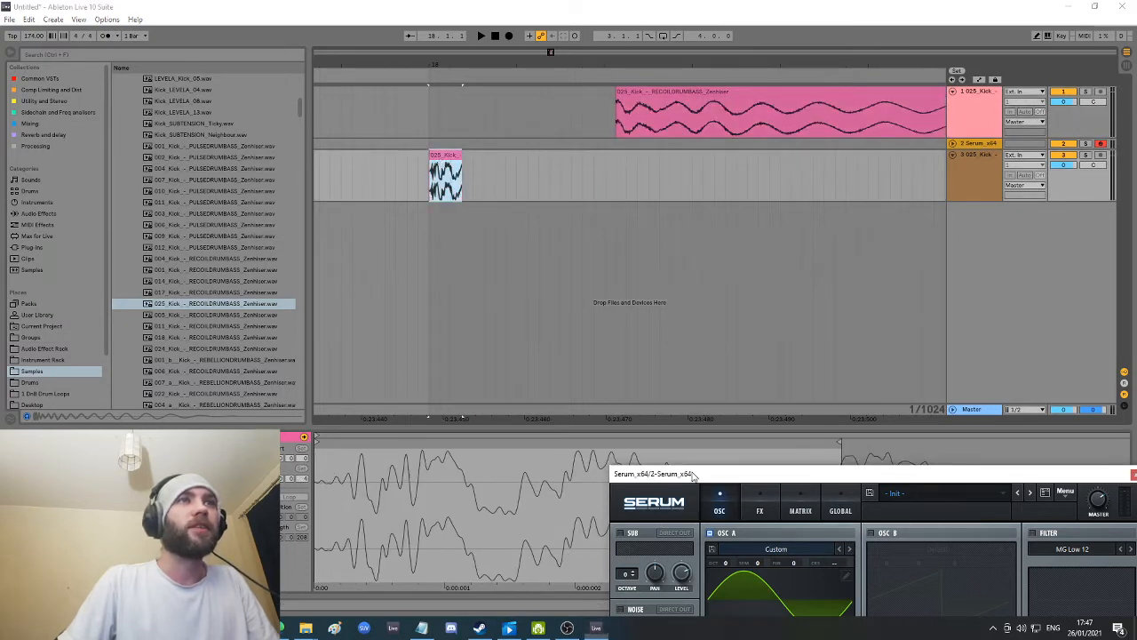
pyautogui.moveTo(693, 476); pyautogui.dragTo(636, 472)
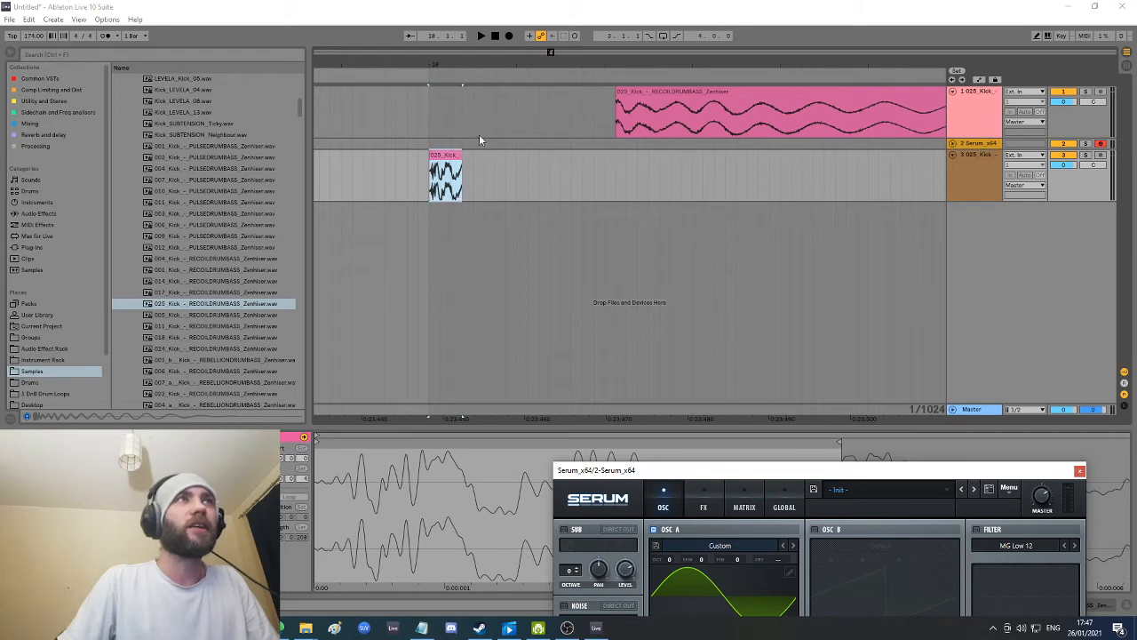
pyautogui.moveTo(435, 70); pyautogui.dragTo(452, 63)
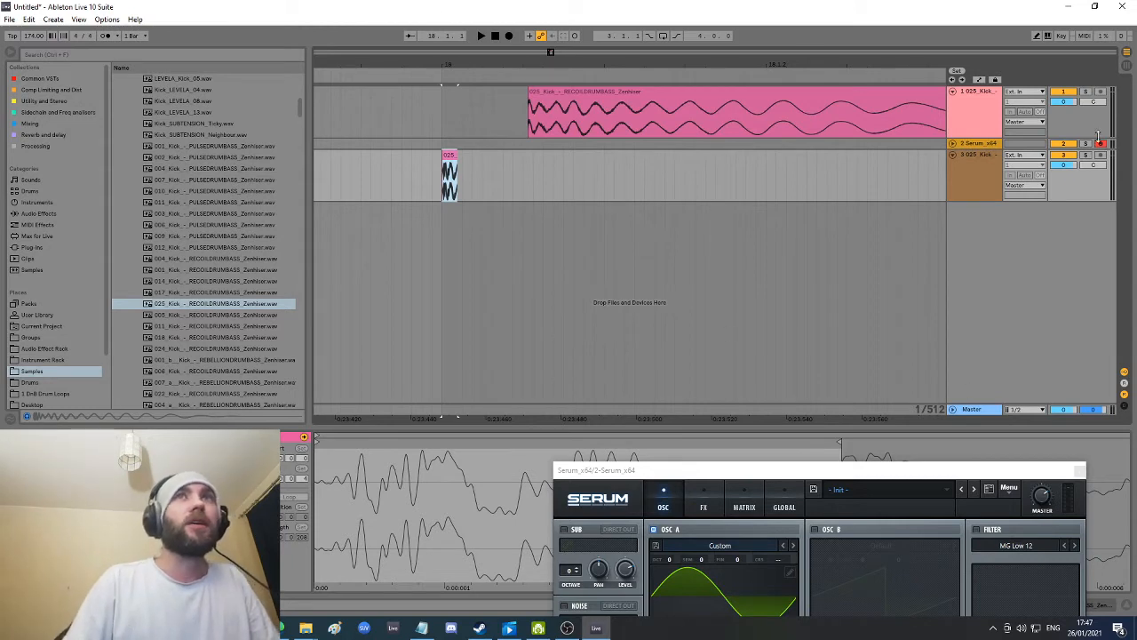
pyautogui.click(1057, 96)
pyautogui.click(1063, 93)
pyautogui.click(1063, 143)
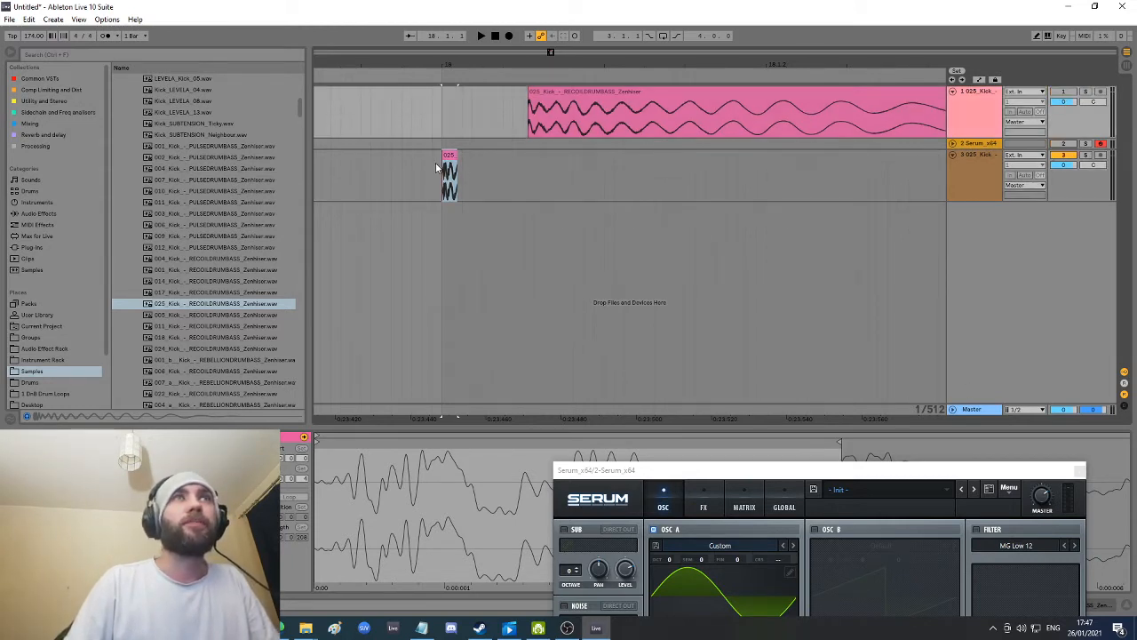
# Step: Play the short transient clip on its own to hear the kick's click
pyautogui.click(436, 164)
pyautogui.press('space')
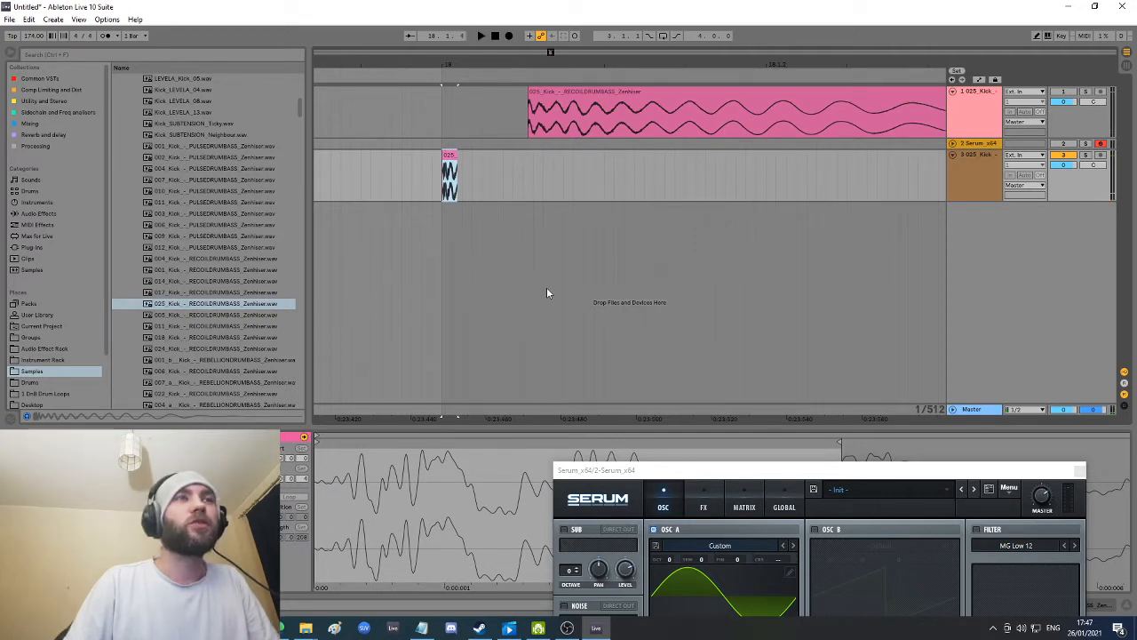
pyautogui.press('space')
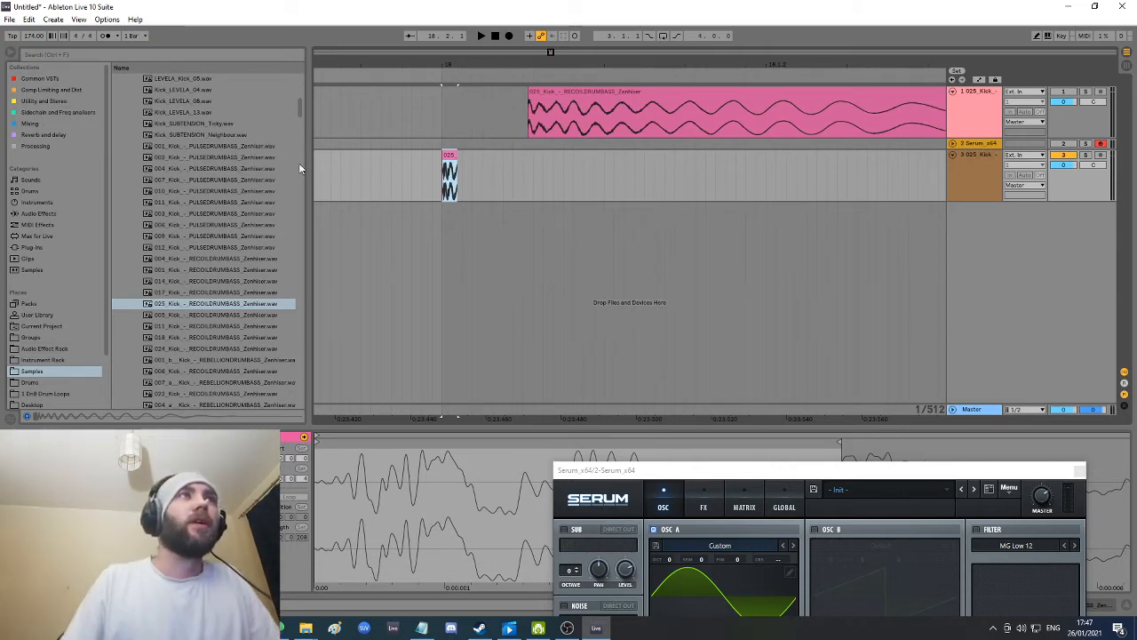
pyautogui.click(449, 169)
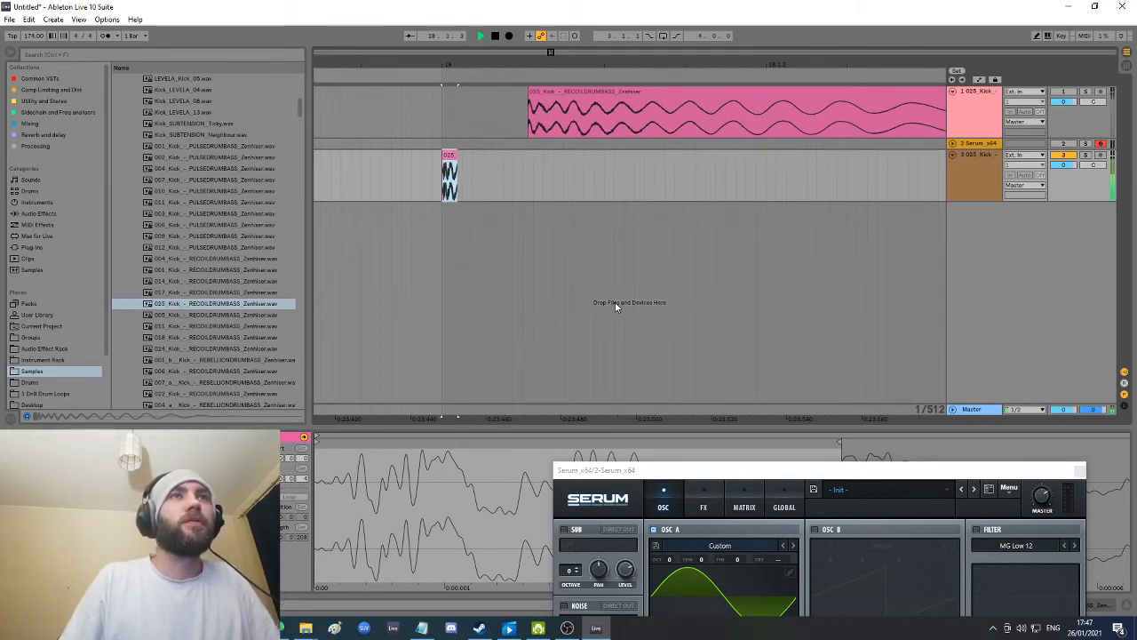
# Step: Move the kick tail back onto track 3 with a gap after the transient, and play the two pieces together
pyautogui.moveTo(603, 67); pyautogui.dragTo(519, 176)
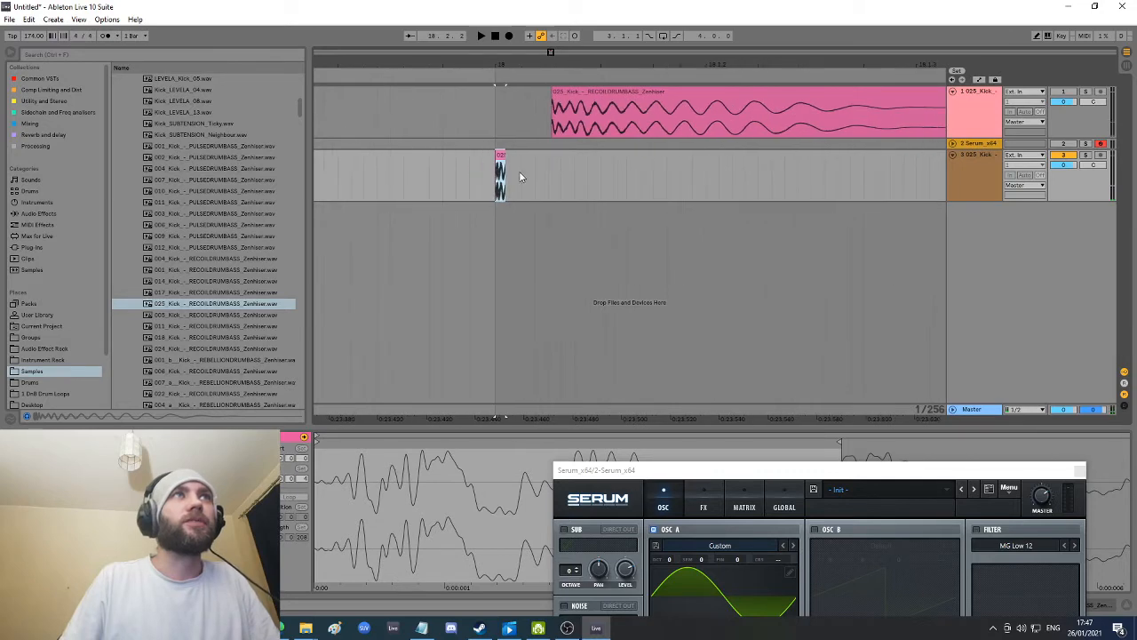
pyautogui.moveTo(569, 115); pyautogui.dragTo(582, 175)
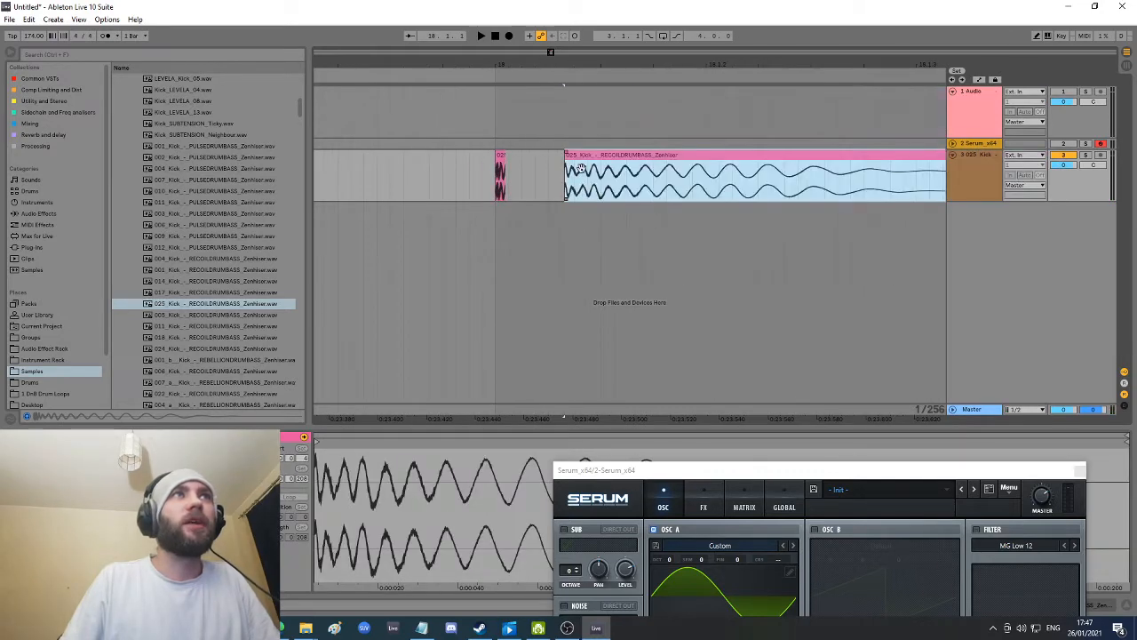
pyautogui.press('space')
pyautogui.press('space')
pyautogui.press('space')
pyautogui.press('space')
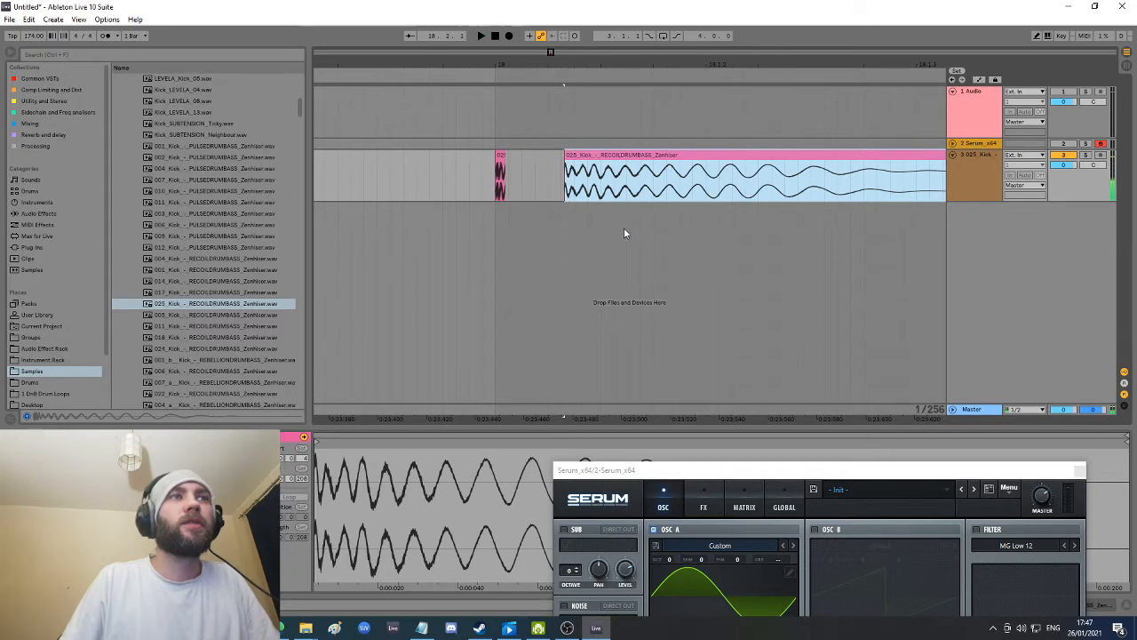
pyautogui.moveTo(509, 169); pyautogui.dragTo(465, 186)
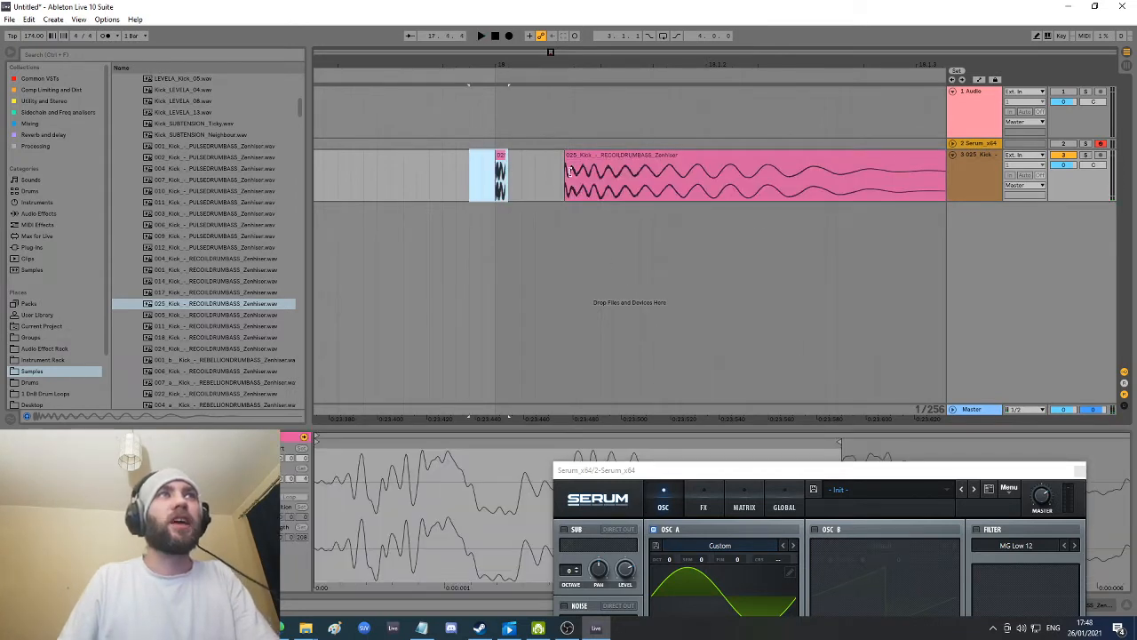
# Step: Remove the short transient clip from track 3 and play the kick tail on its own several times
pyautogui.click(570, 185)
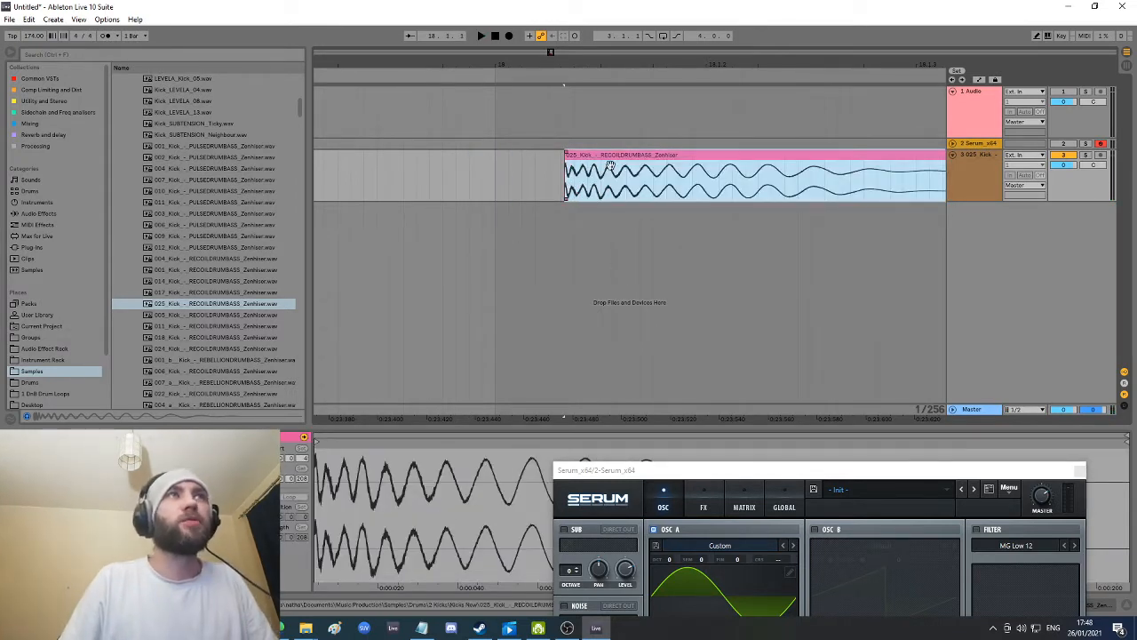
pyautogui.moveTo(369, 461); pyautogui.dragTo(383, 447)
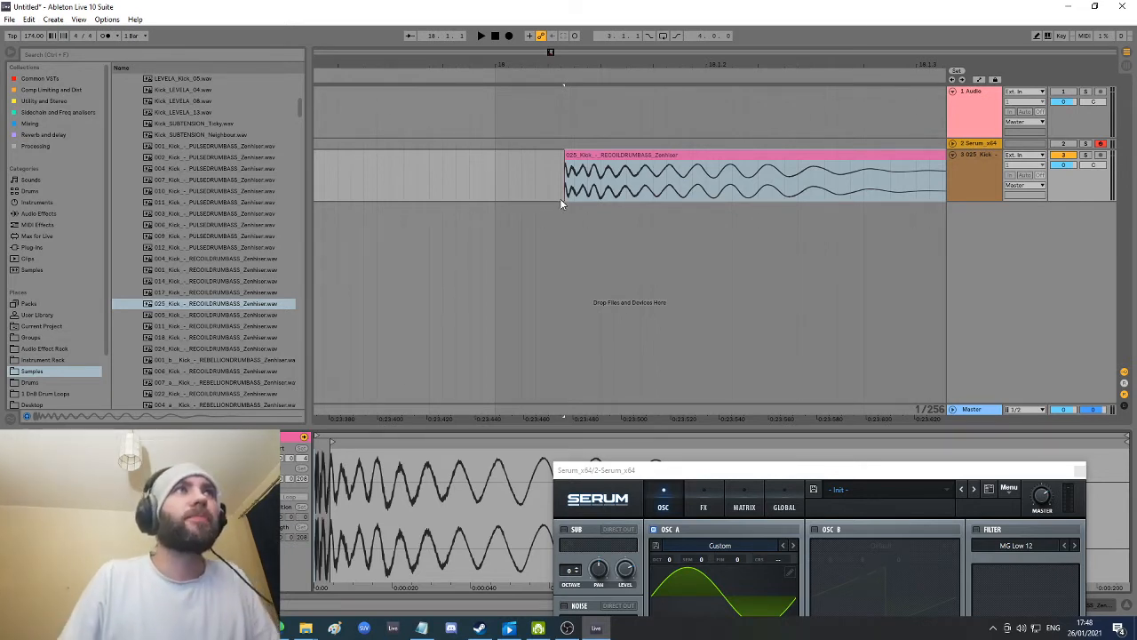
pyautogui.click(586, 189)
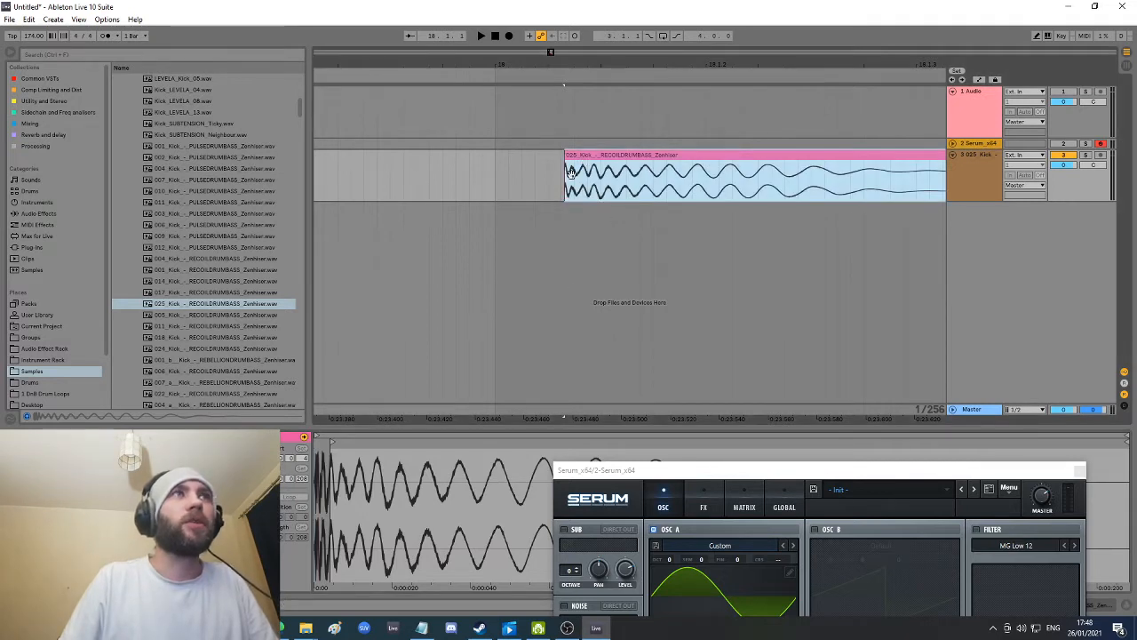
pyautogui.press('space')
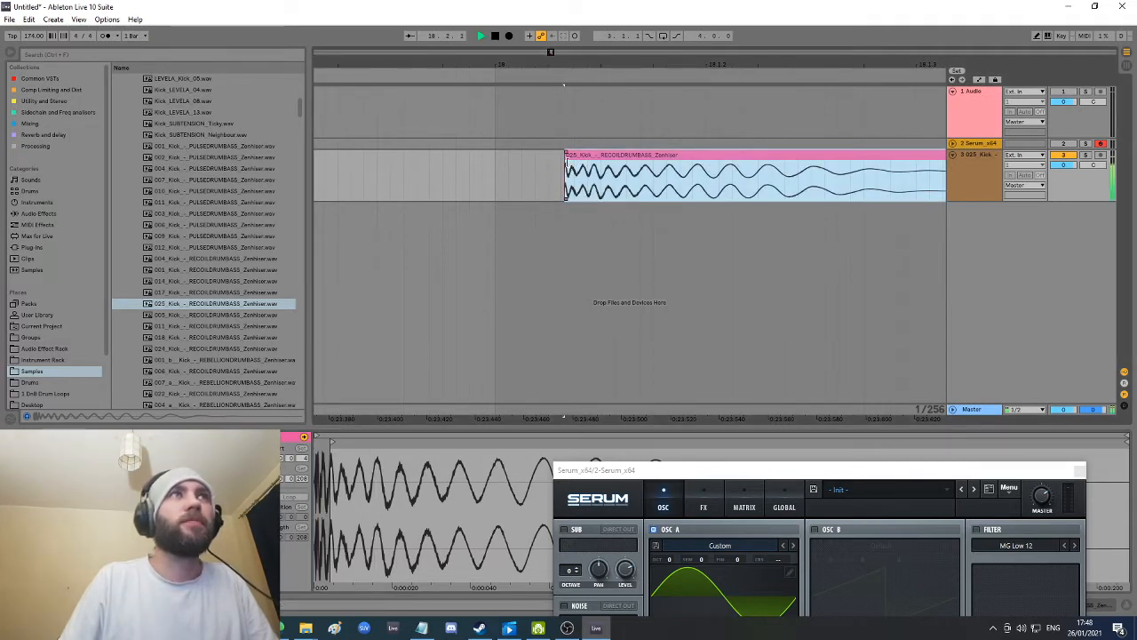
pyautogui.press('space')
pyautogui.press('space')
pyautogui.press('space')
pyautogui.press('space')
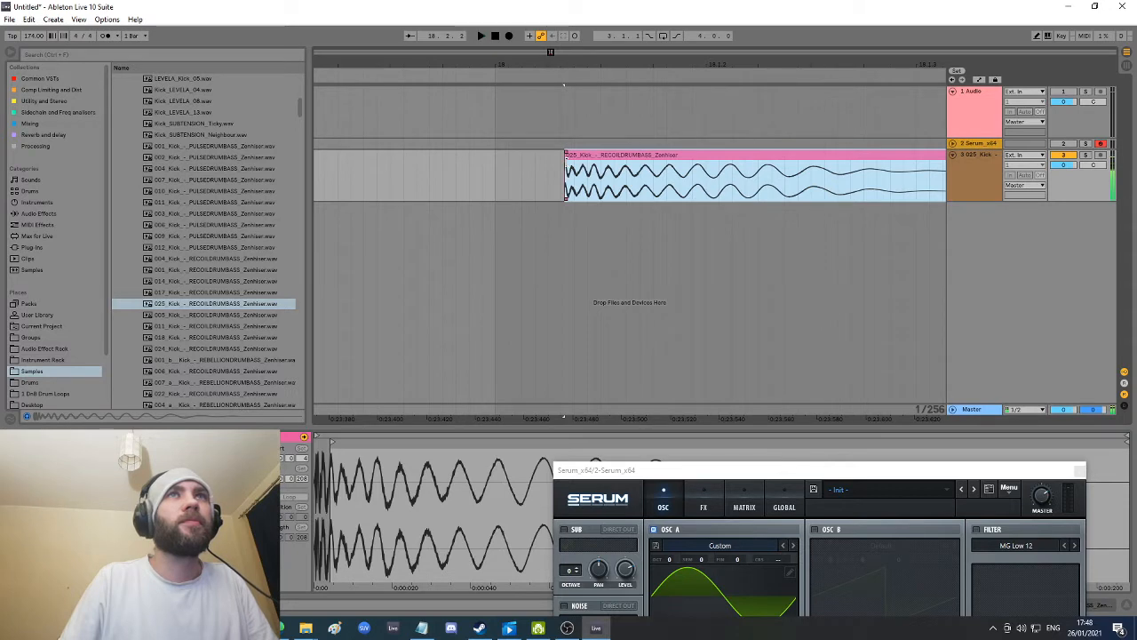
# Step: Extend the start of the kick tail clip slightly earlier to restore the transient, and play the whole kick
pyautogui.moveTo(564, 165); pyautogui.dragTo(555, 165)
pyautogui.press('space')
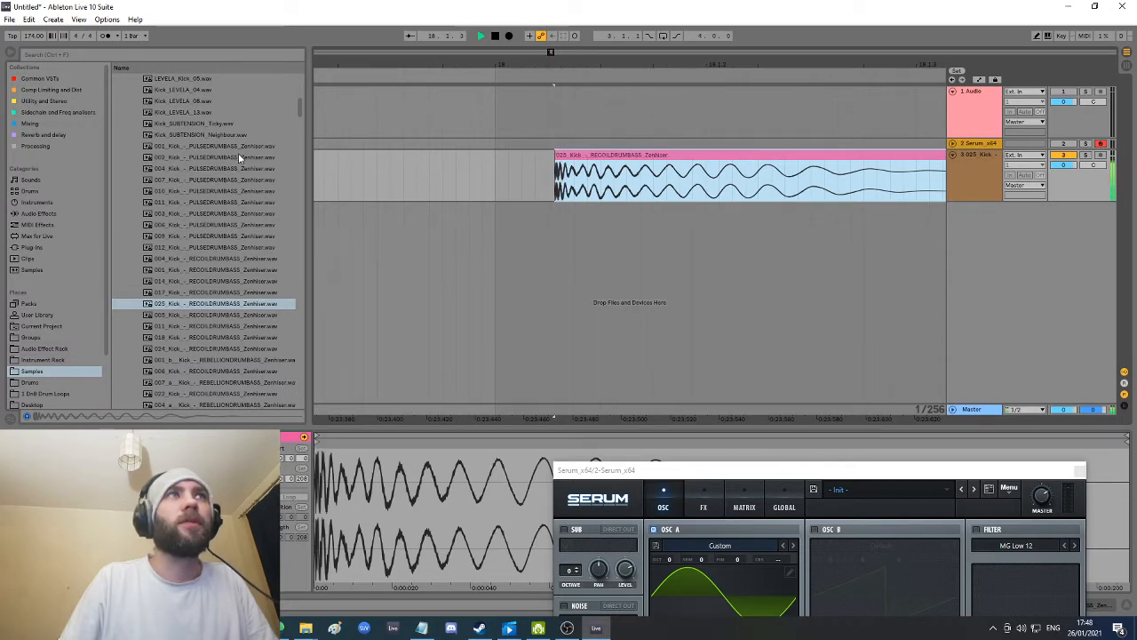
pyautogui.press('space')
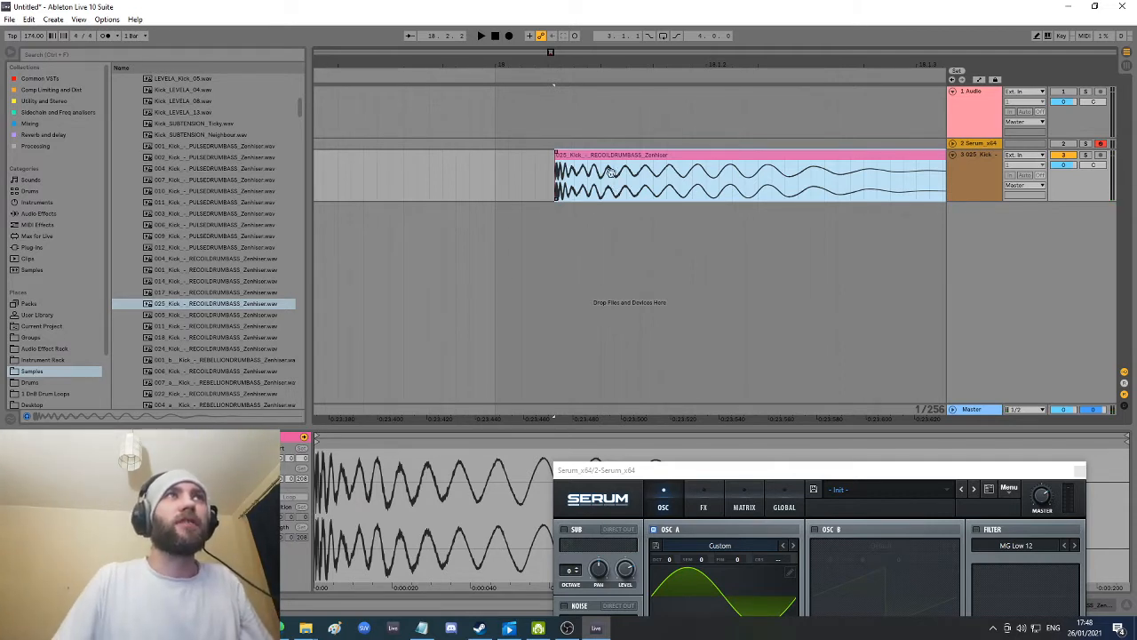
# Step: Compare the kick with and without its transient by undoing and redoing the clip extension between playbacks
pyautogui.press('space')
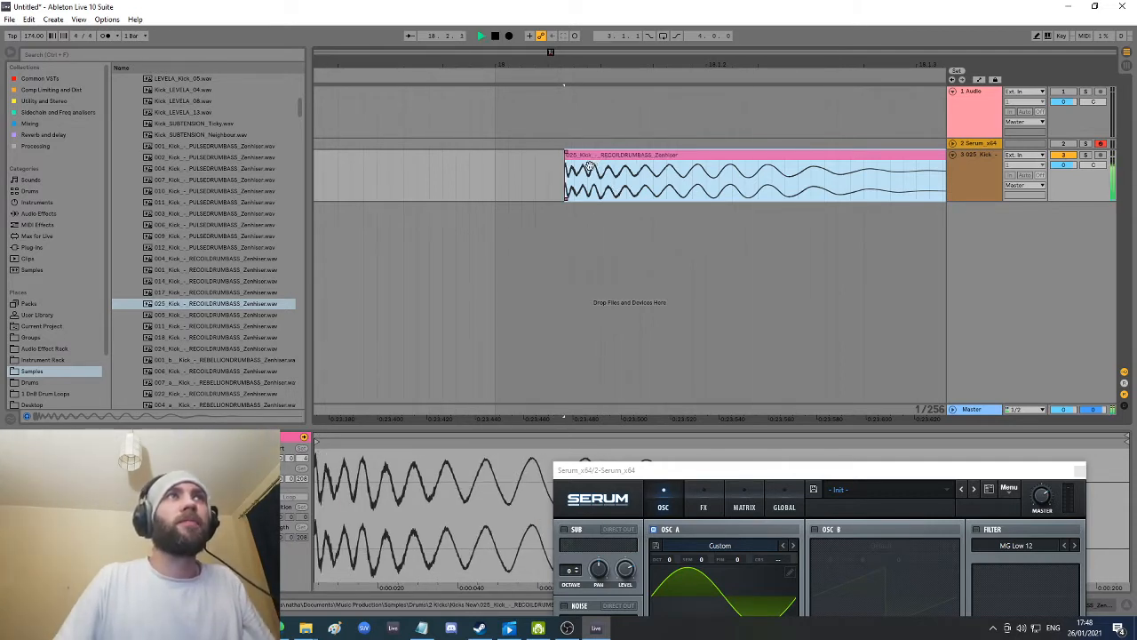
pyautogui.press('space')
pyautogui.press('space')
pyautogui.press('space')
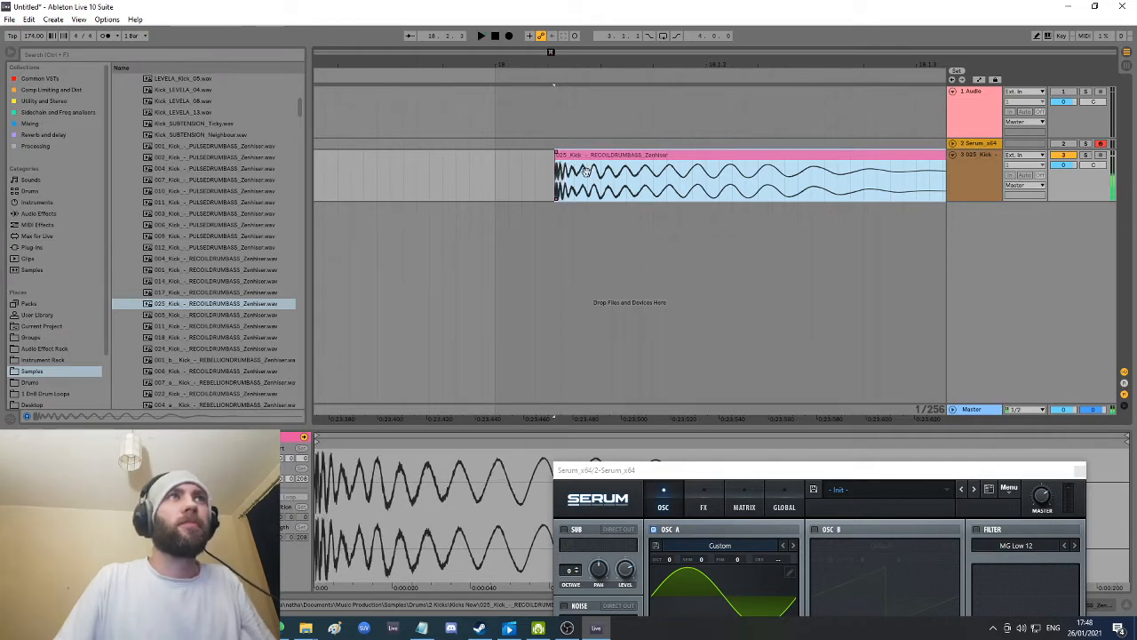
pyautogui.hotkey('ctrl', 'y')
pyautogui.press('space')
pyautogui.hotkey('ctrl', 'z')
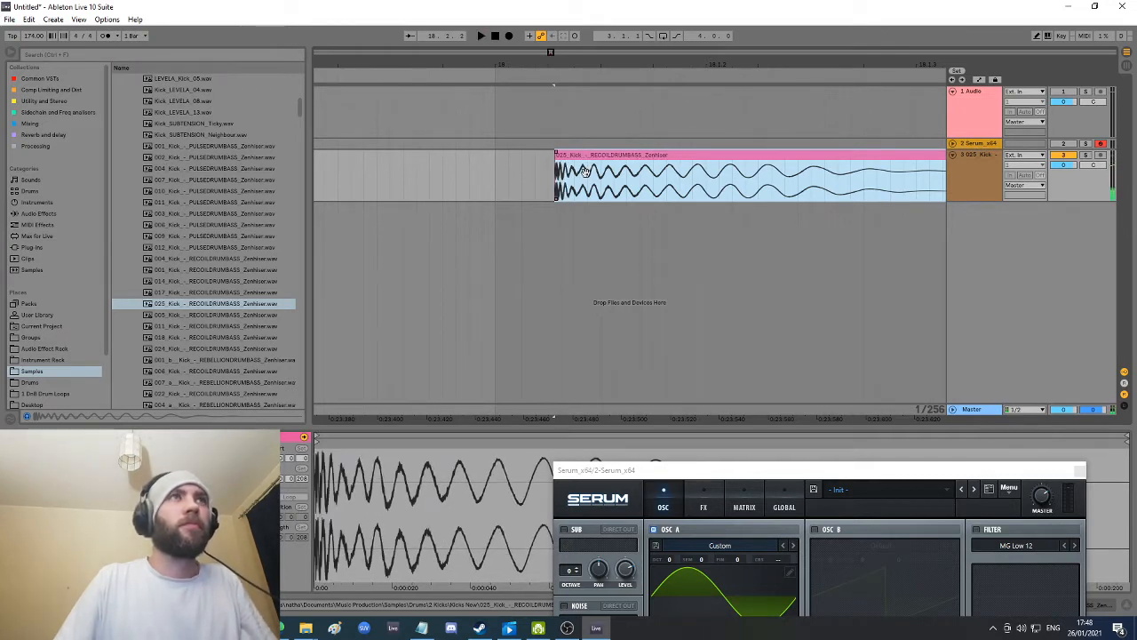
# Step: Load a Spectrum analyzer onto track 3 holding the kick clip and enlarge its display
pyautogui.click(568, 192)
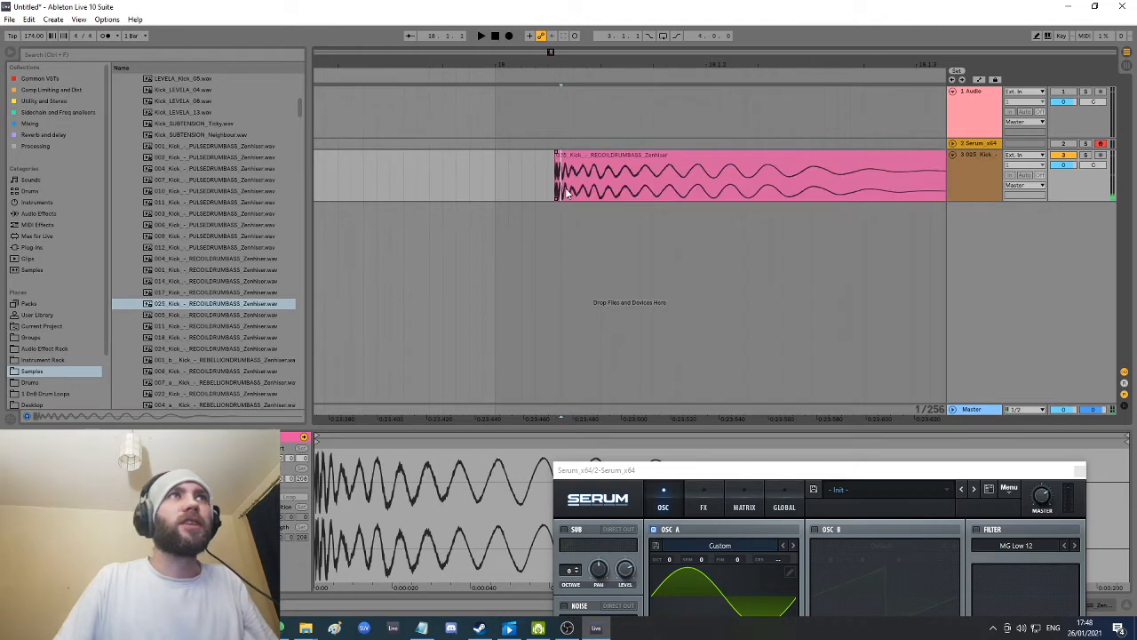
pyautogui.click(561, 156)
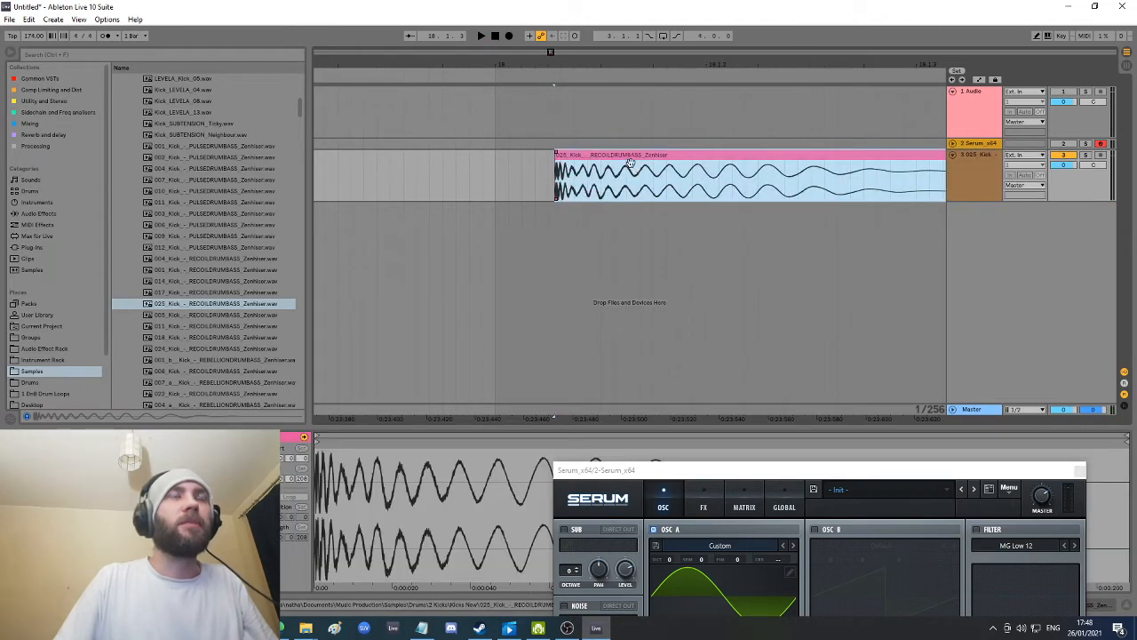
pyautogui.moveTo(657, 67); pyautogui.dragTo(600, 180)
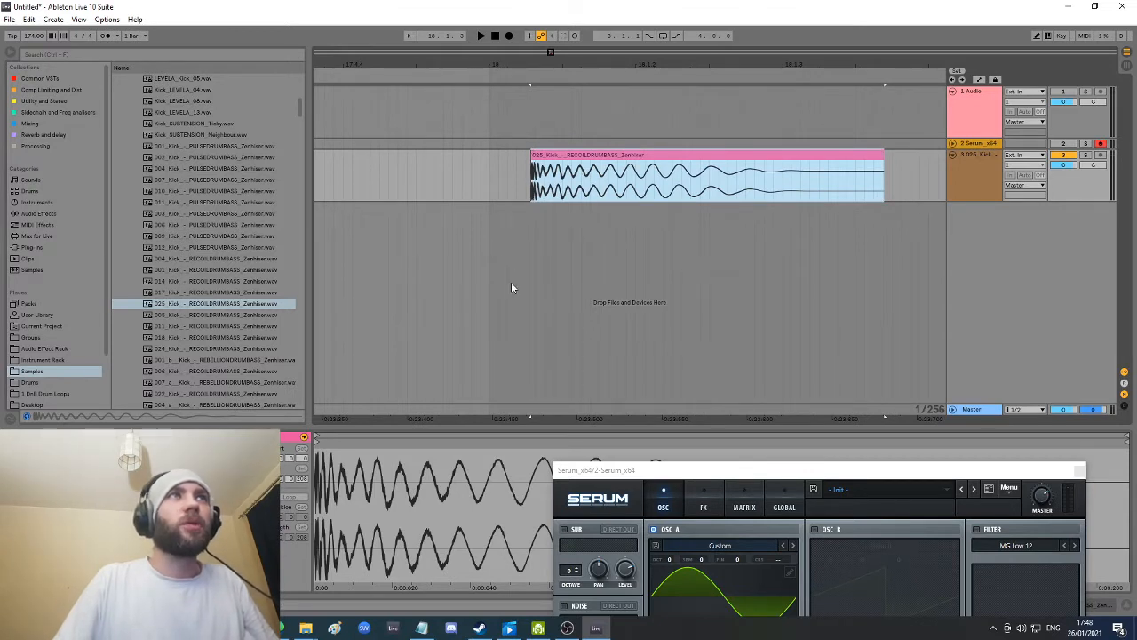
pyautogui.moveTo(665, 458); pyautogui.dragTo(657, 452)
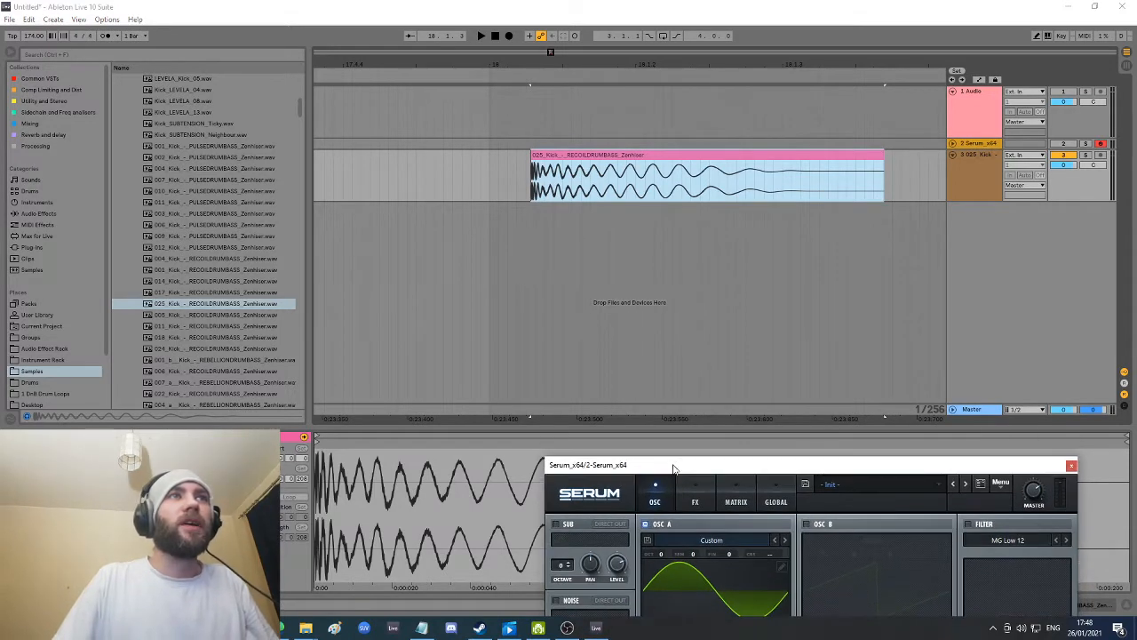
pyautogui.click(50, 215)
pyautogui.scroll(-2, 152, 351)
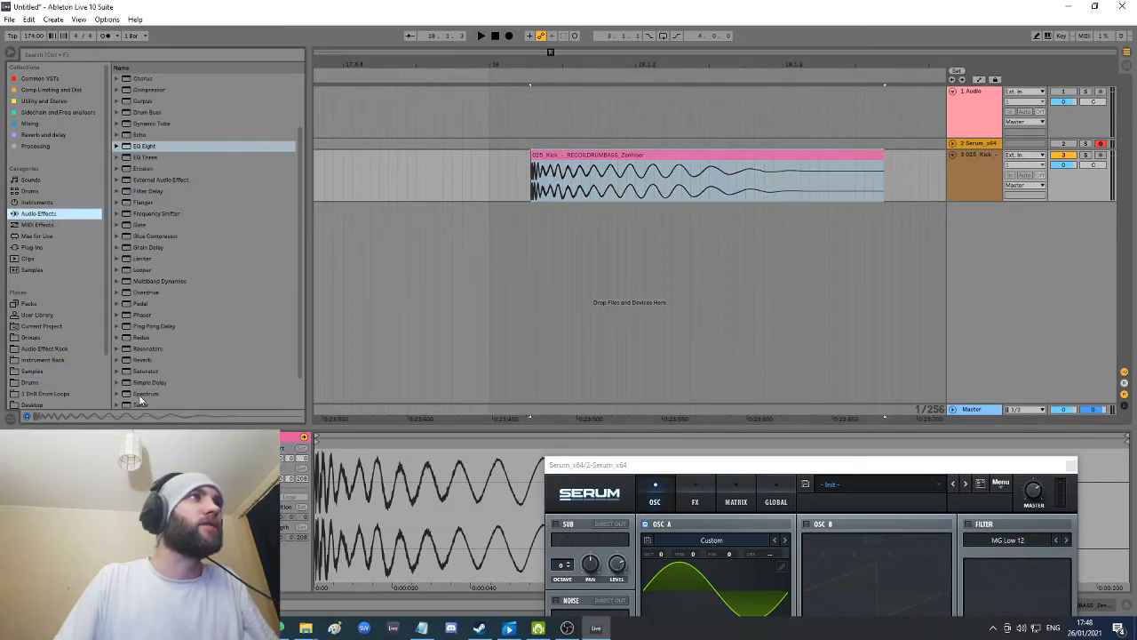
pyautogui.click(140, 396)
pyautogui.moveTo(981, 171); pyautogui.dragTo(982, 171)
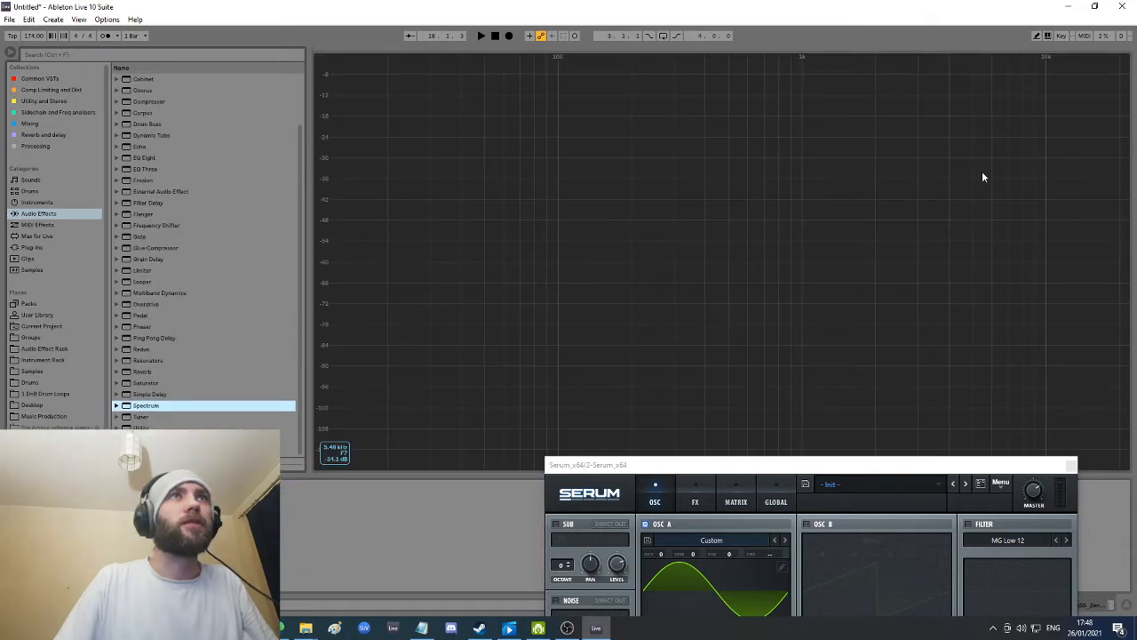
# Step: Play the kick repeatedly and examine its frequency curve in the enlarged Spectrum display
pyautogui.press('space')
pyautogui.press('space')
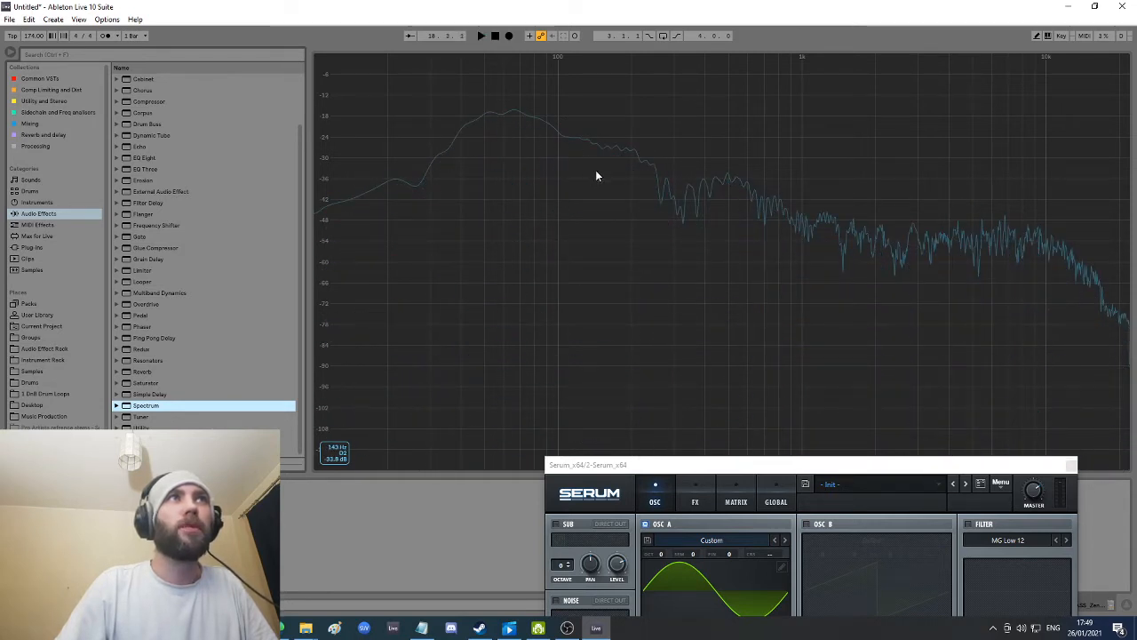
pyautogui.press('space')
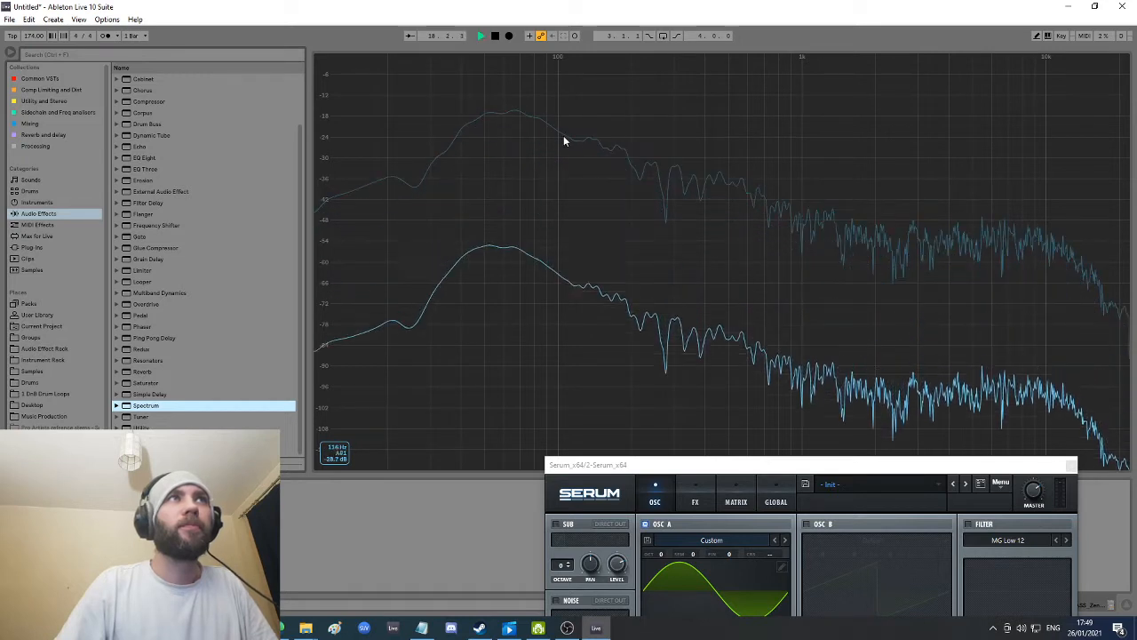
pyautogui.press('space')
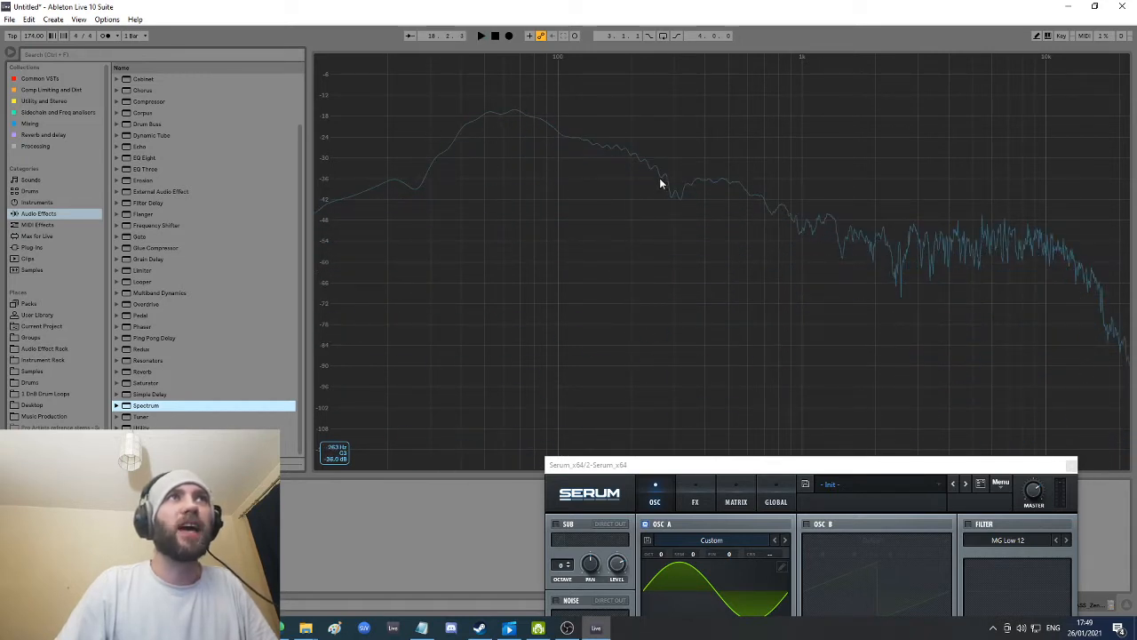
pyautogui.press('space')
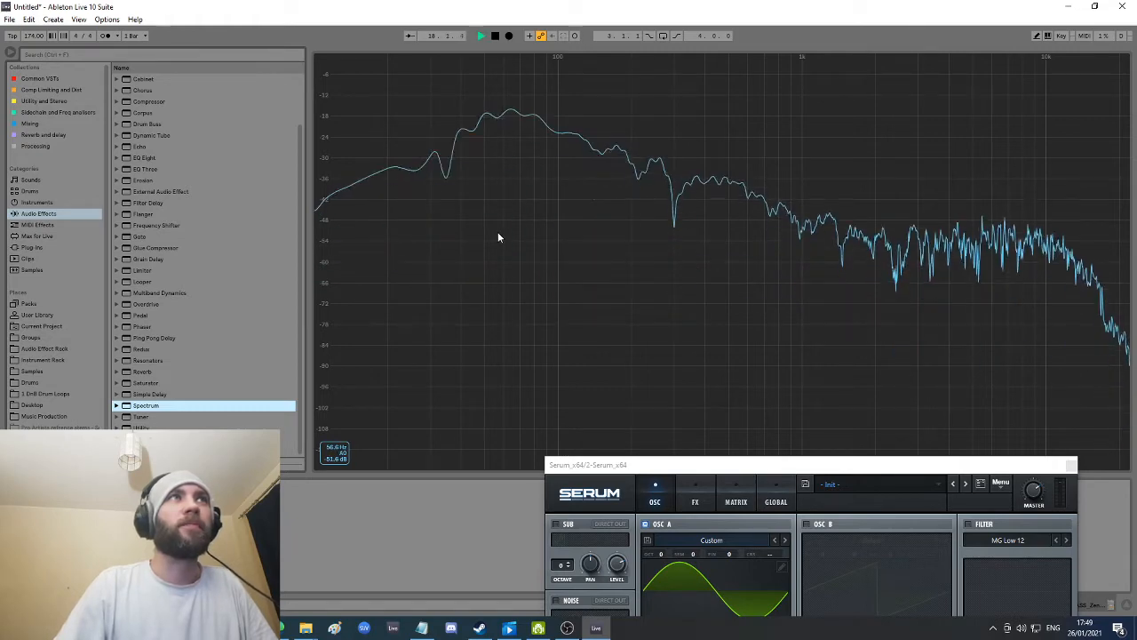
pyautogui.press('space')
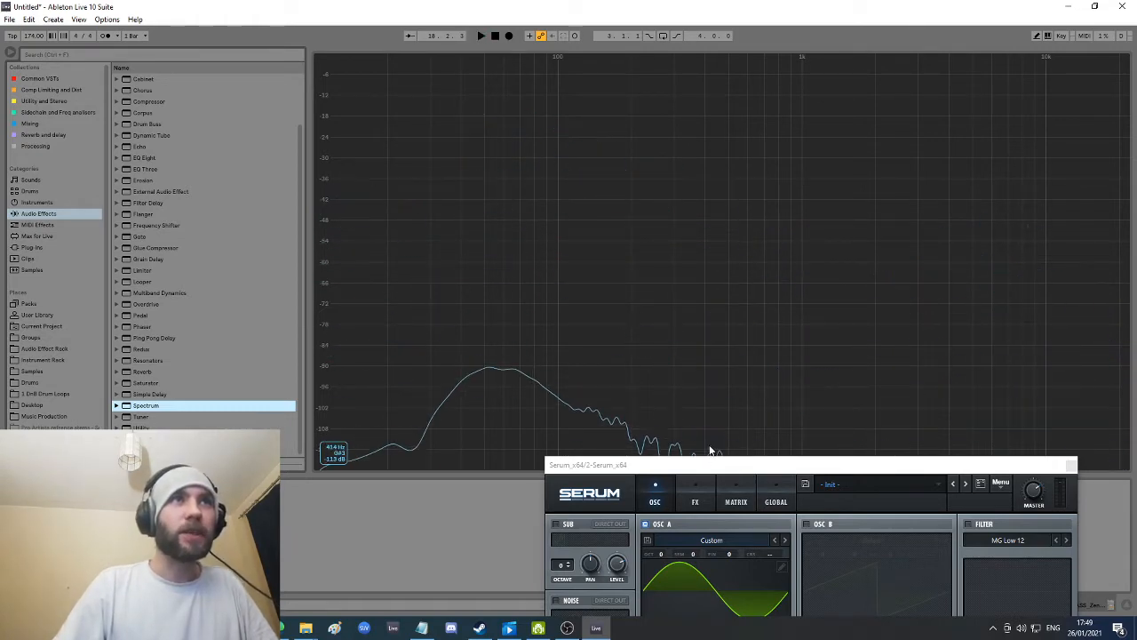
# Step: In Serum, shape LFO 1 into a straight falling ramp and assign it to OSC A's coarse pitch with a matrix amount of 23
pyautogui.moveTo(719, 464); pyautogui.dragTo(533, 100)
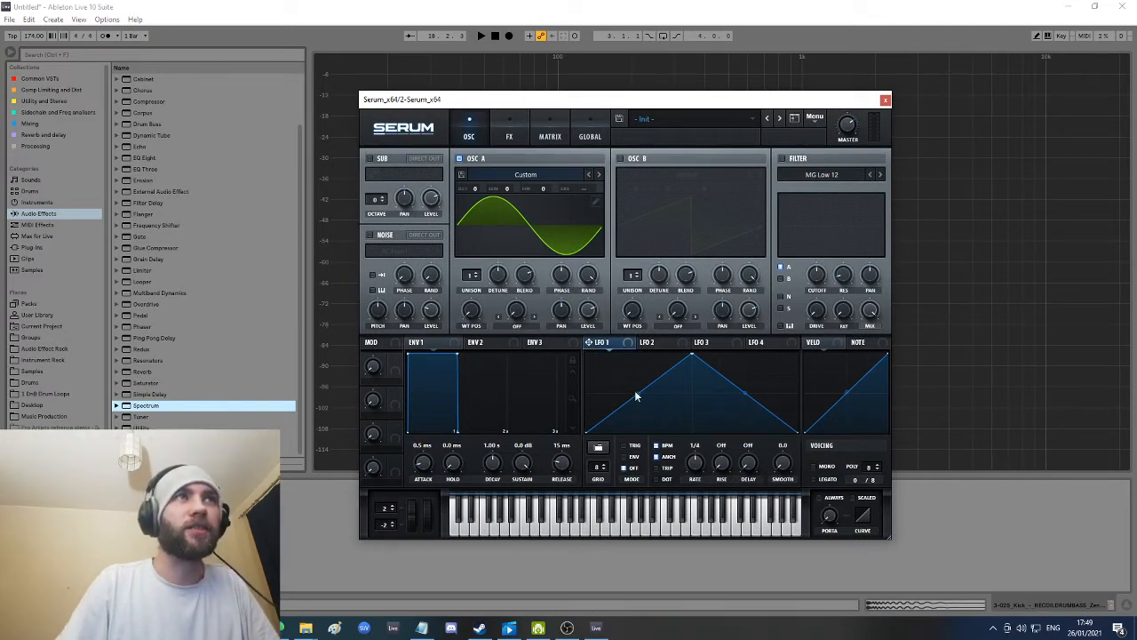
pyautogui.moveTo(692, 356); pyautogui.dragTo(596, 371)
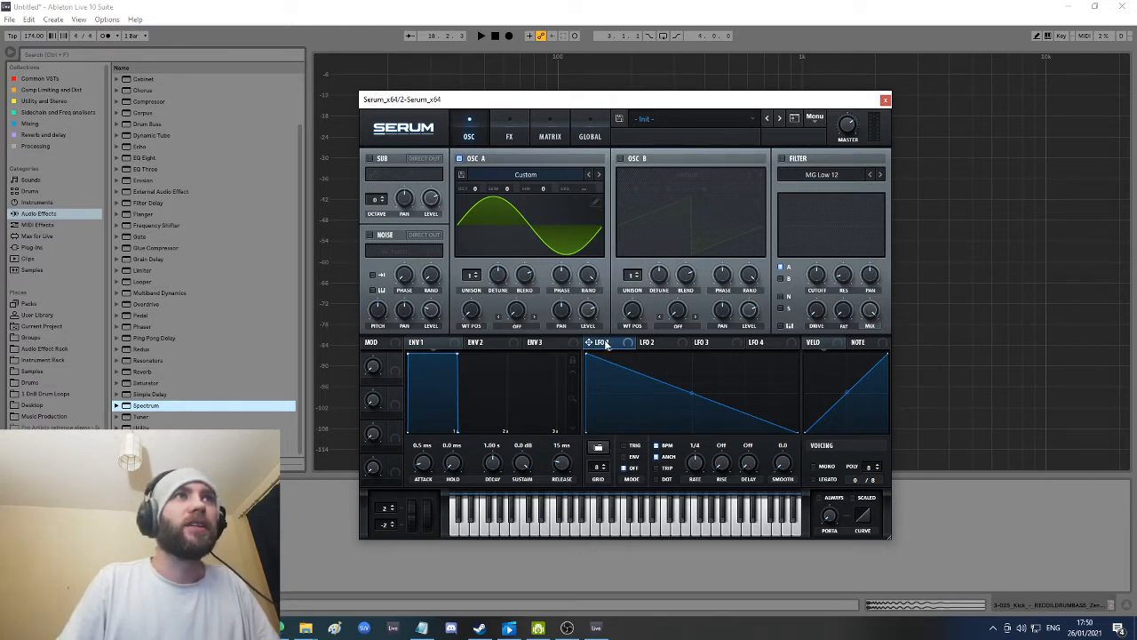
pyautogui.moveTo(589, 342); pyautogui.dragTo(571, 190)
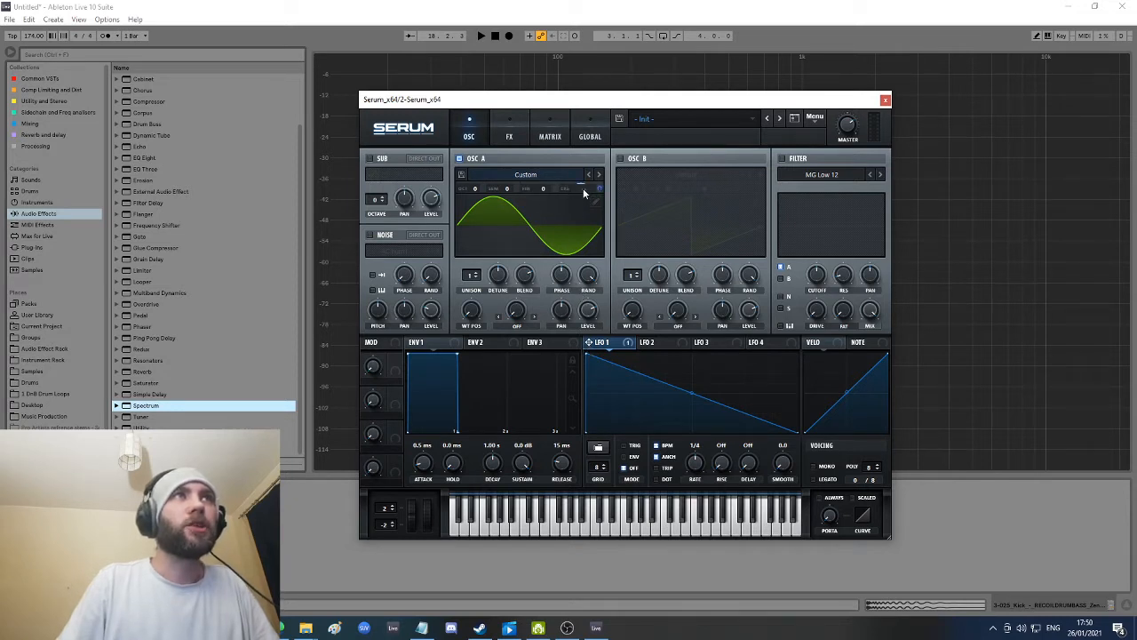
pyautogui.click(551, 138)
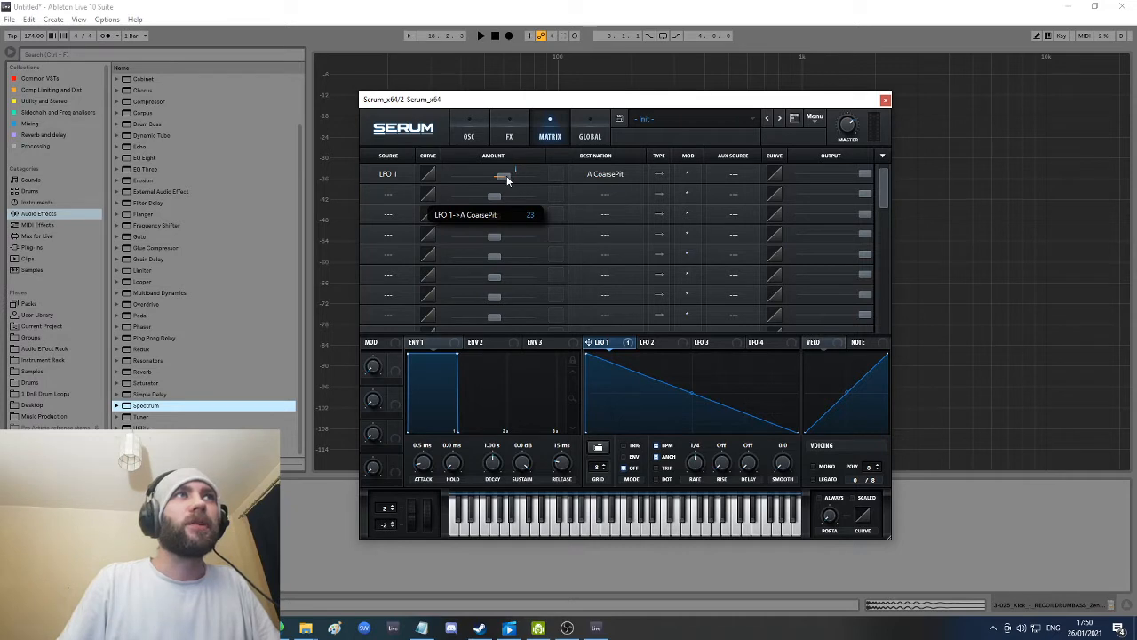
pyautogui.moveTo(507, 177); pyautogui.dragTo(509, 178)
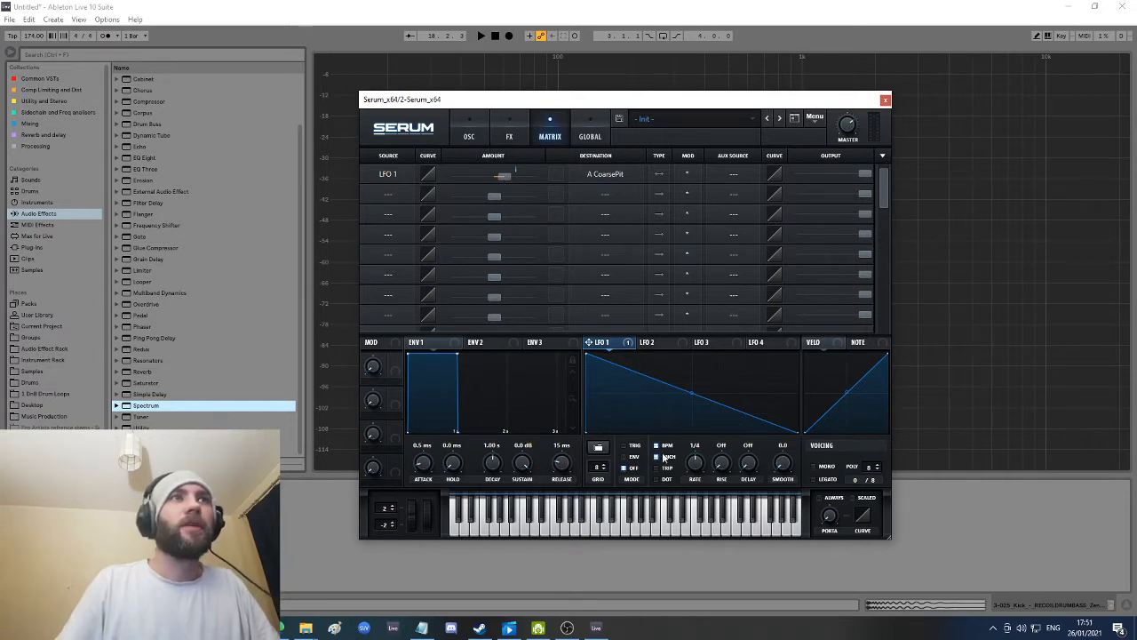
# Step: Try the mode options of LFO 1 and set its mode to TRIG
pyautogui.click(625, 446)
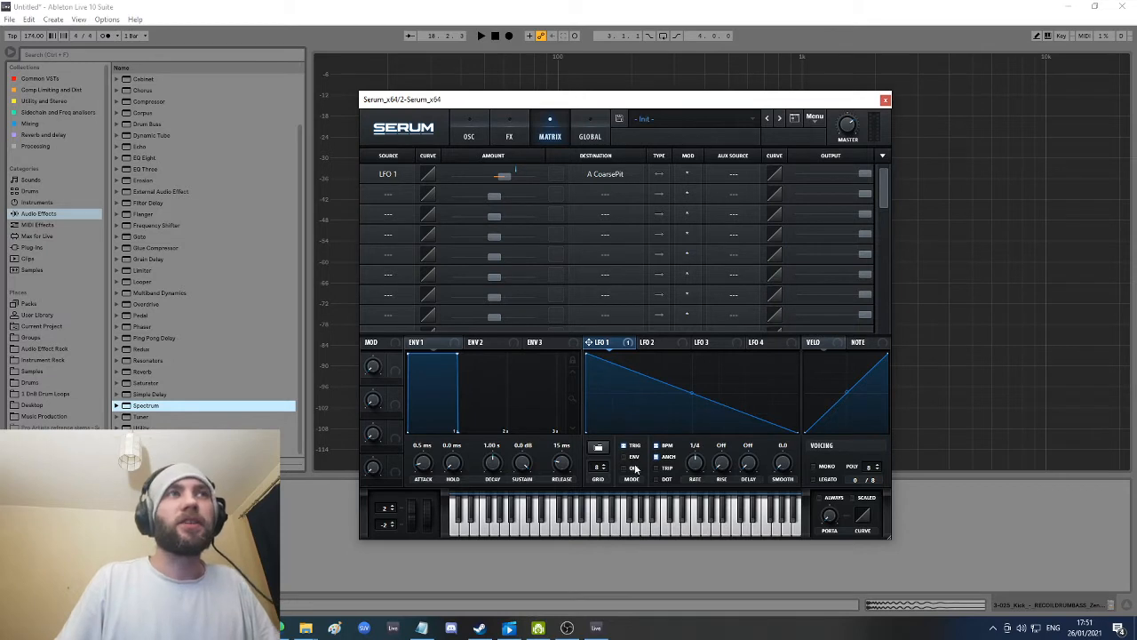
pyautogui.click(635, 457)
pyautogui.click(632, 469)
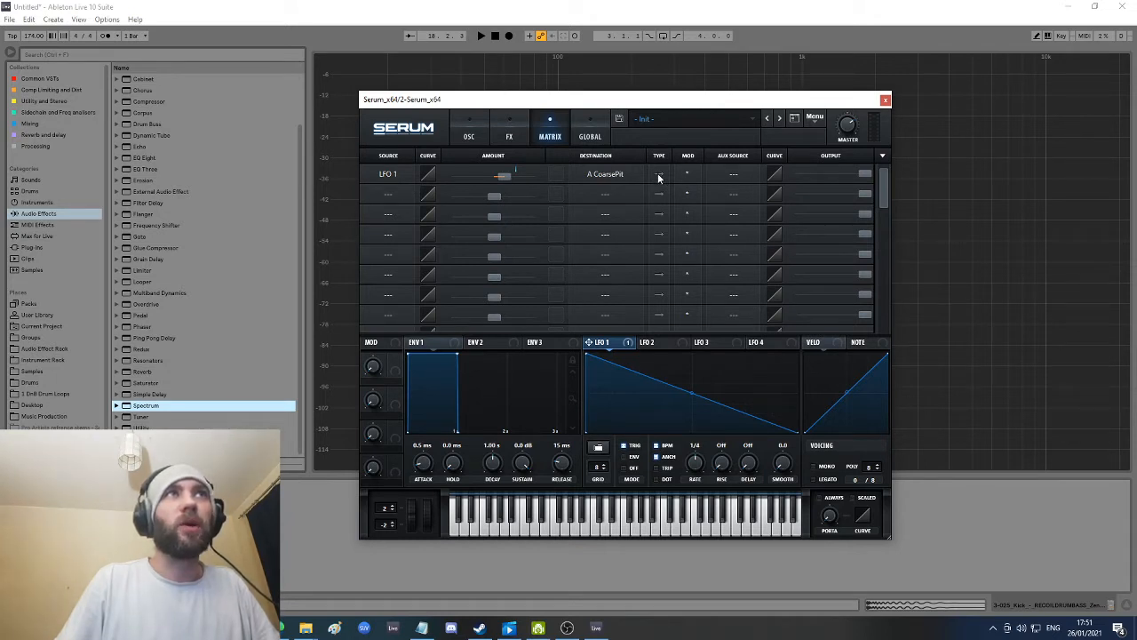
# Step: Turn on the computer MIDI keyboard and try playing notes into Serum
pyautogui.press('m')
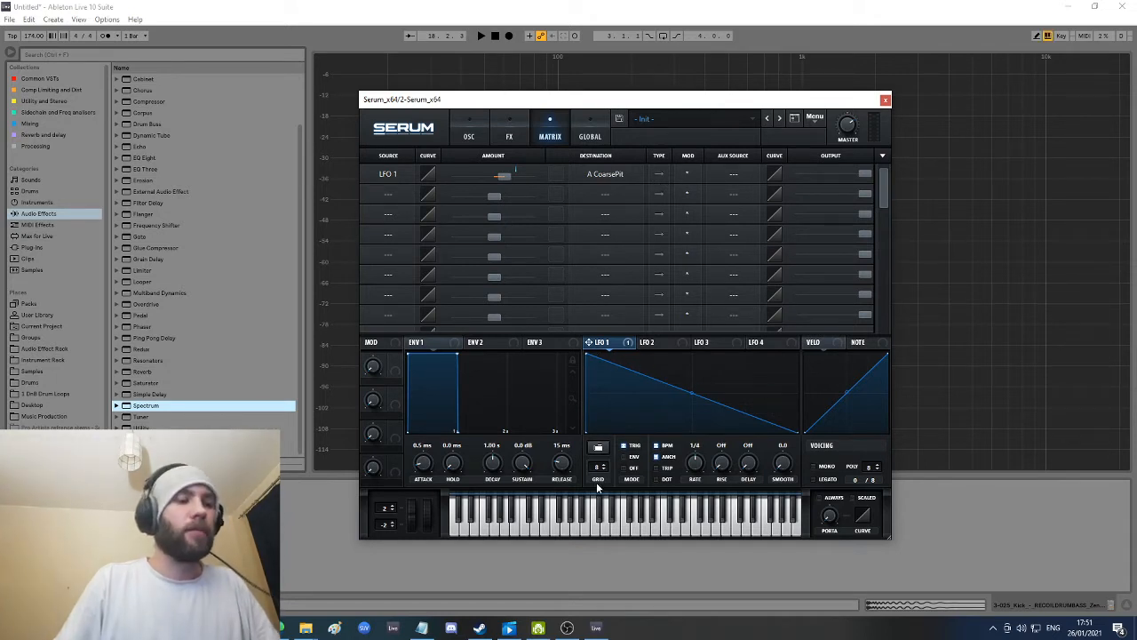
pyautogui.press('f')
pyautogui.press('f')
# Step: Return from the enlarged Spectrum to the arrangement, then unfold and unmute the Serum track and play test notes
pyautogui.doubleClick(1013, 221)
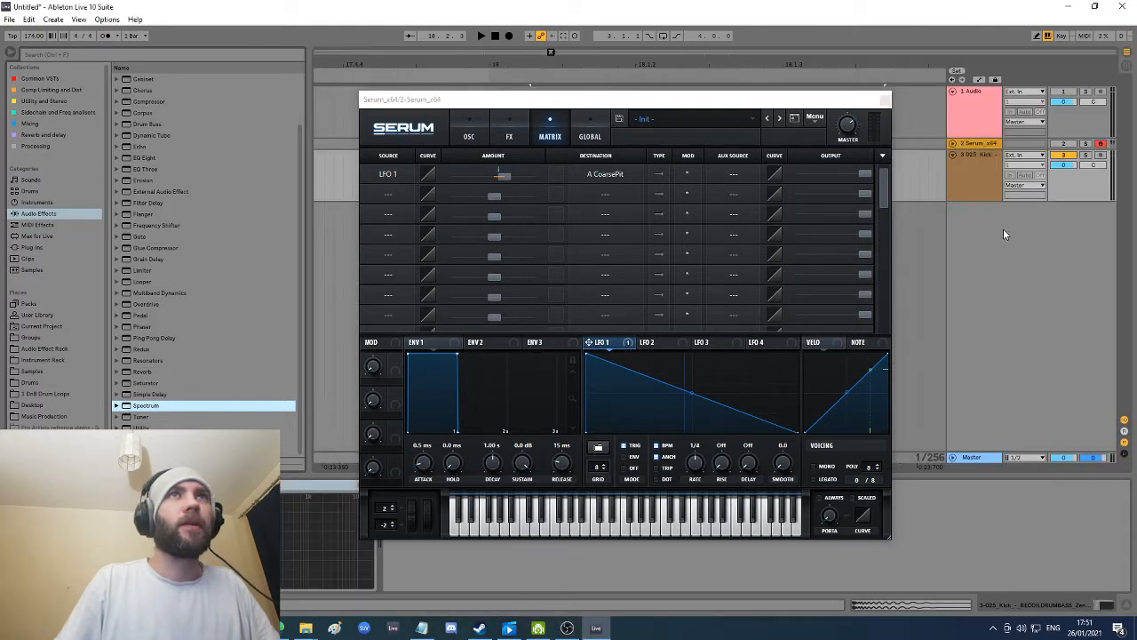
pyautogui.click(953, 143)
pyautogui.click(1066, 145)
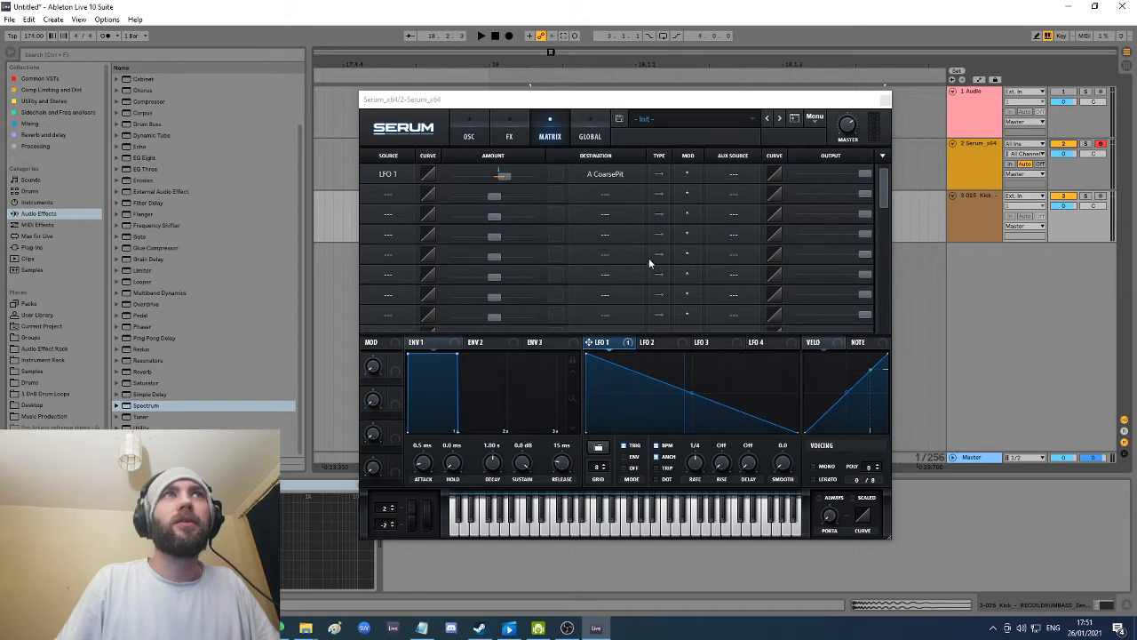
pyautogui.press('f')
pyautogui.press('f')
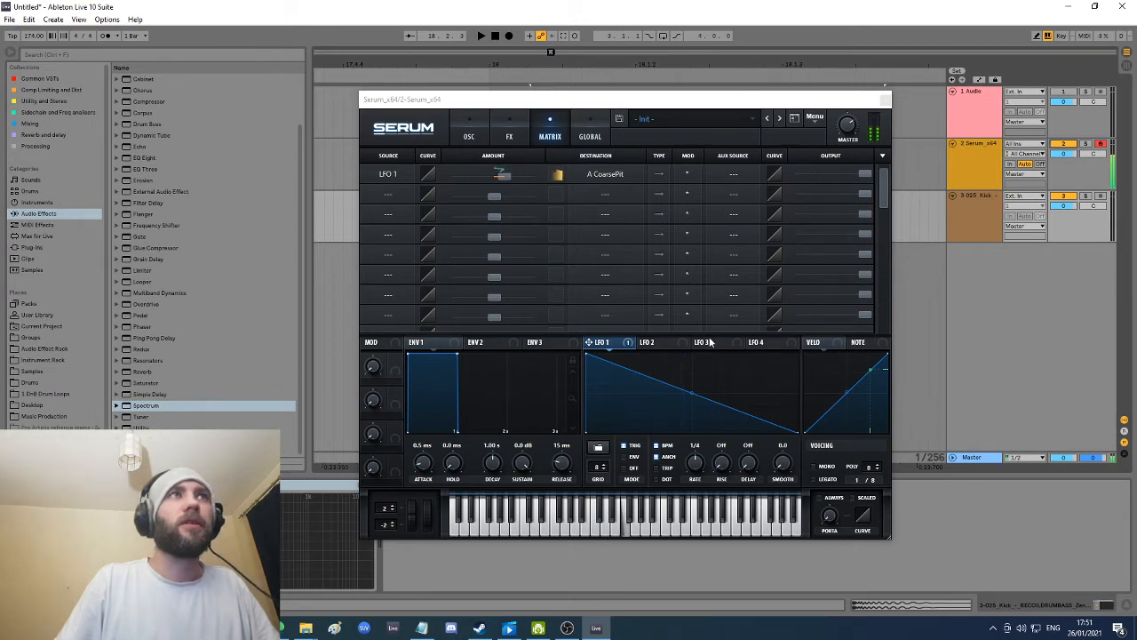
# Step: Set LFO 1's mode to ENV, testing it with a note, and enlarge the Spectrum display again
pyautogui.click(647, 454)
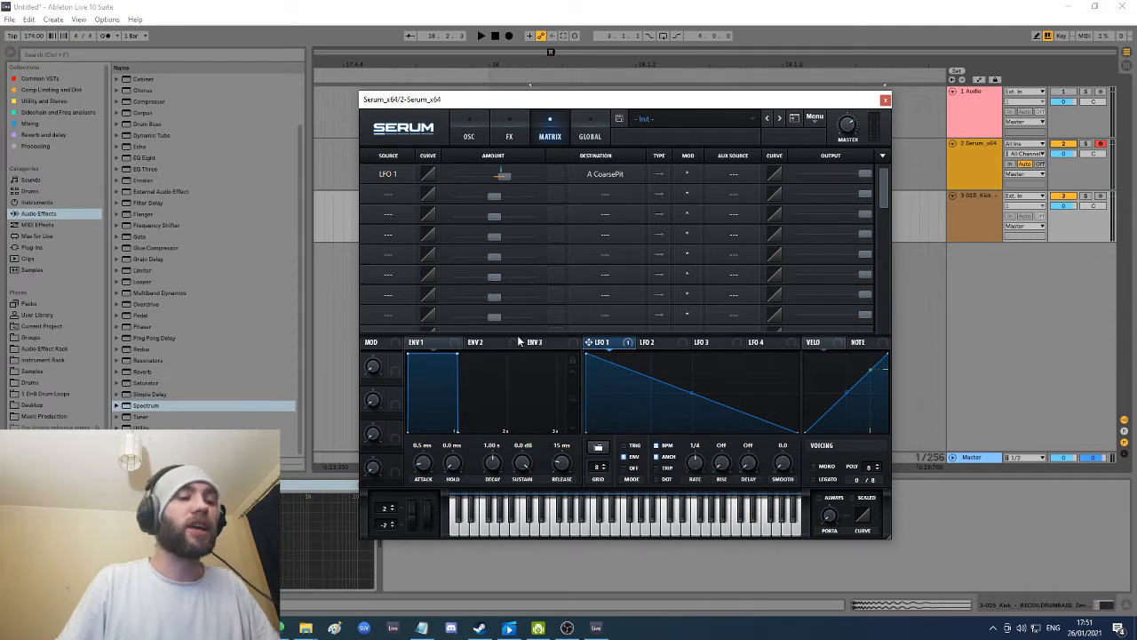
pyautogui.press('f')
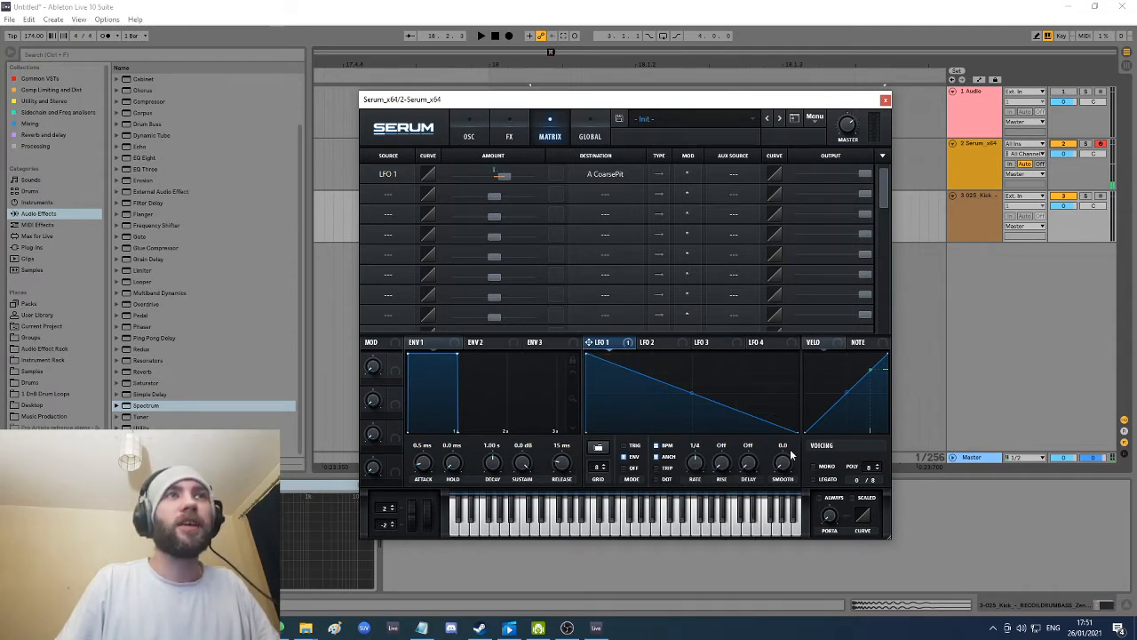
pyautogui.click(297, 509)
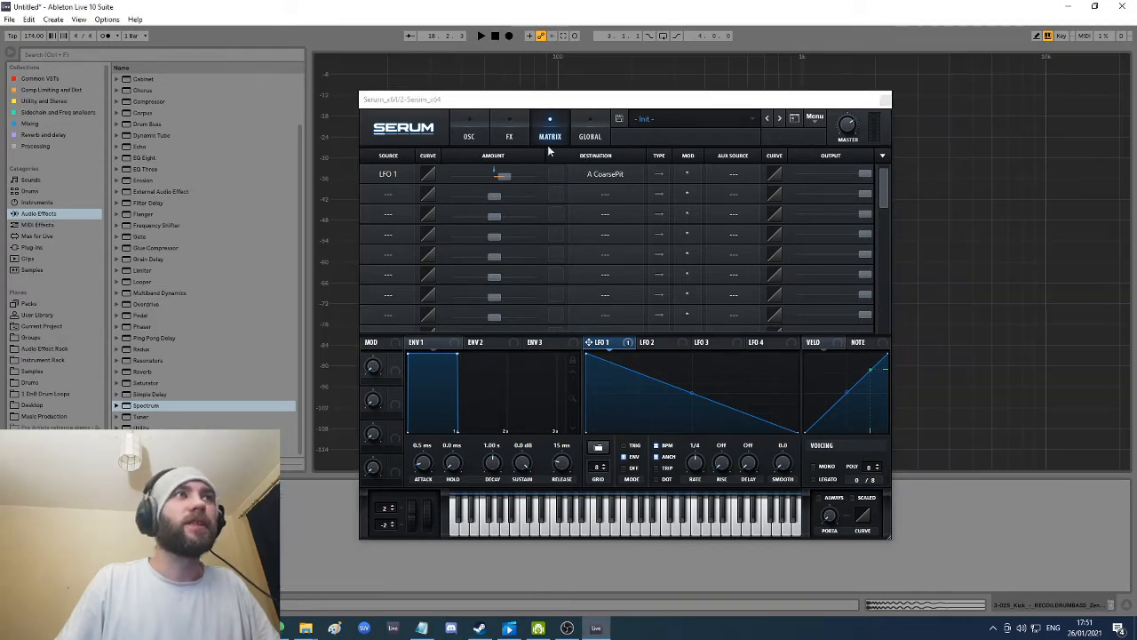
# Step: Return from the enlarged Spectrum to the arrangement with Serum in view and turn off LFO 1's BPM sync
pyautogui.moveTo(584, 100); pyautogui.dragTo(664, 408)
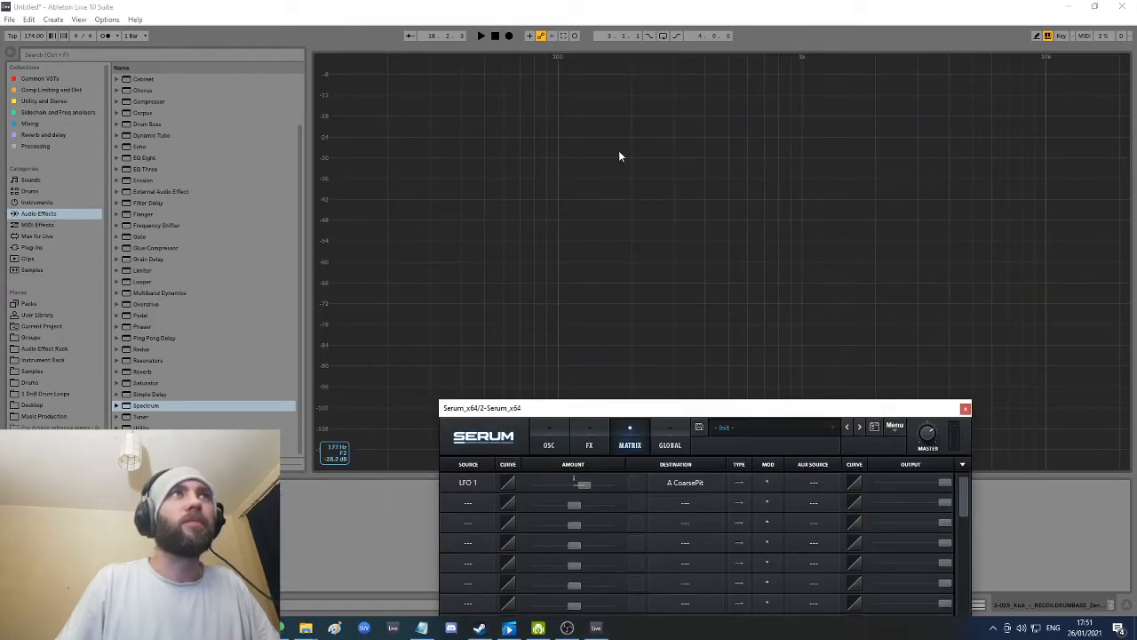
pyautogui.moveTo(675, 408); pyautogui.dragTo(636, 127)
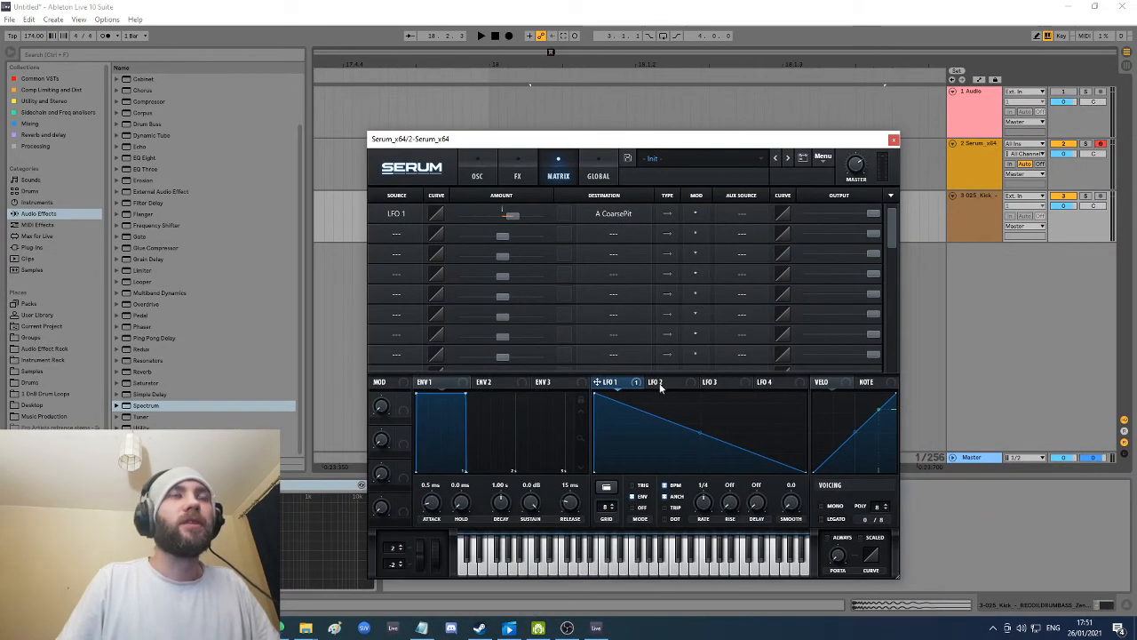
pyautogui.click(635, 497)
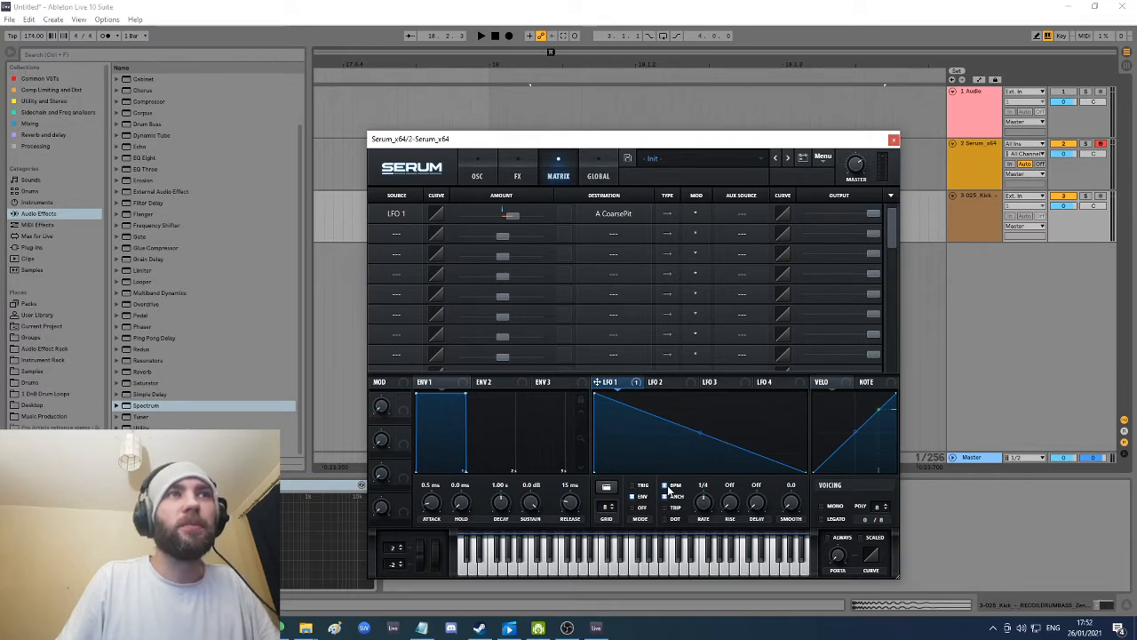
pyautogui.click(669, 488)
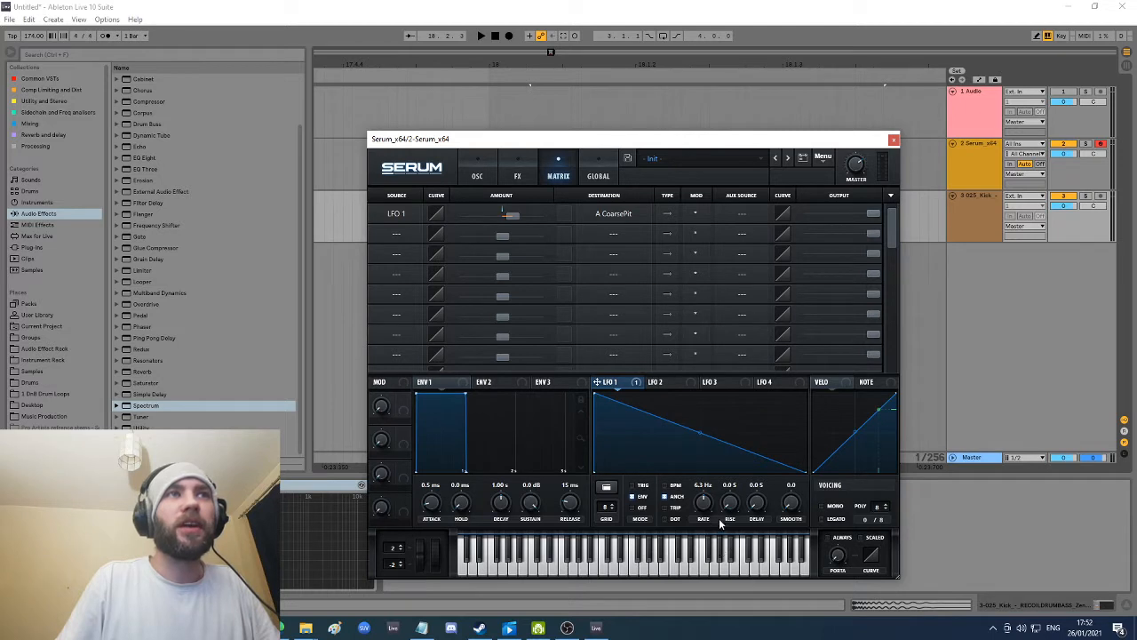
# Step: Try slower LFO 1 rates of 2.8, 1.5 and 0.2 Hz while playing a note, and set the rate to 9.0 Hz
pyautogui.scroll(-4, 702, 520)
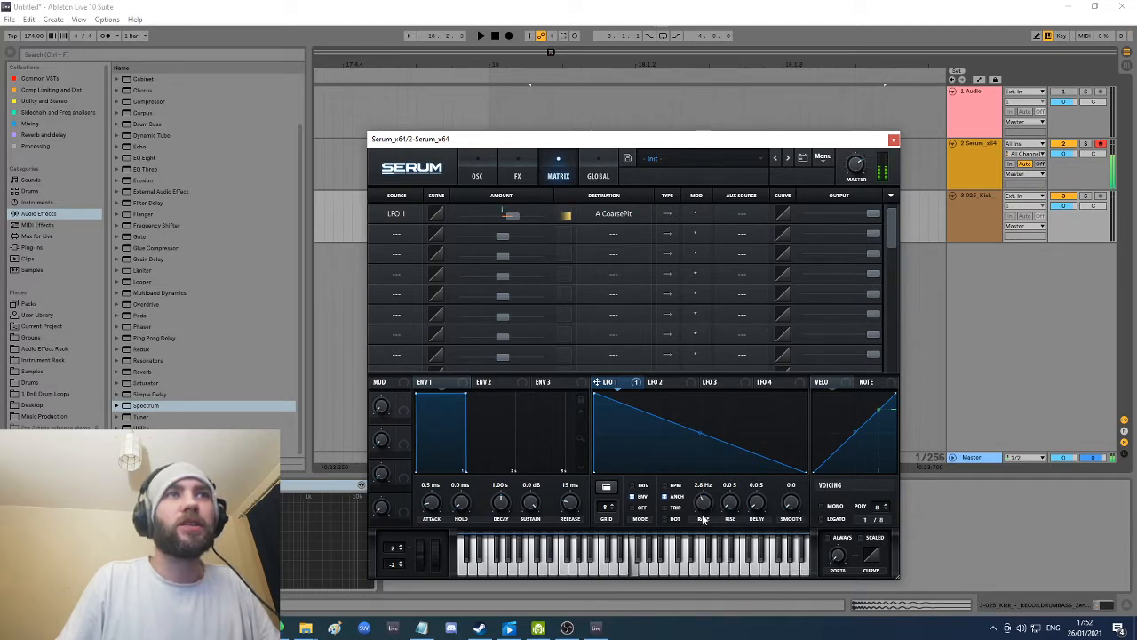
pyautogui.scroll(-2, 702, 520)
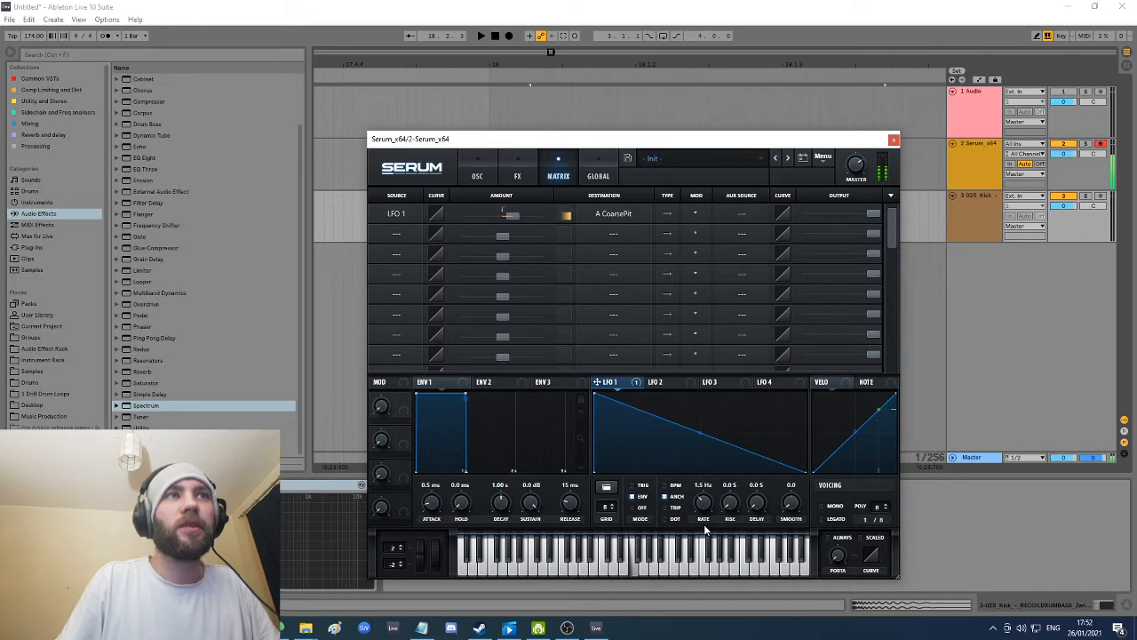
pyautogui.moveTo(705, 525); pyautogui.dragTo(708, 536)
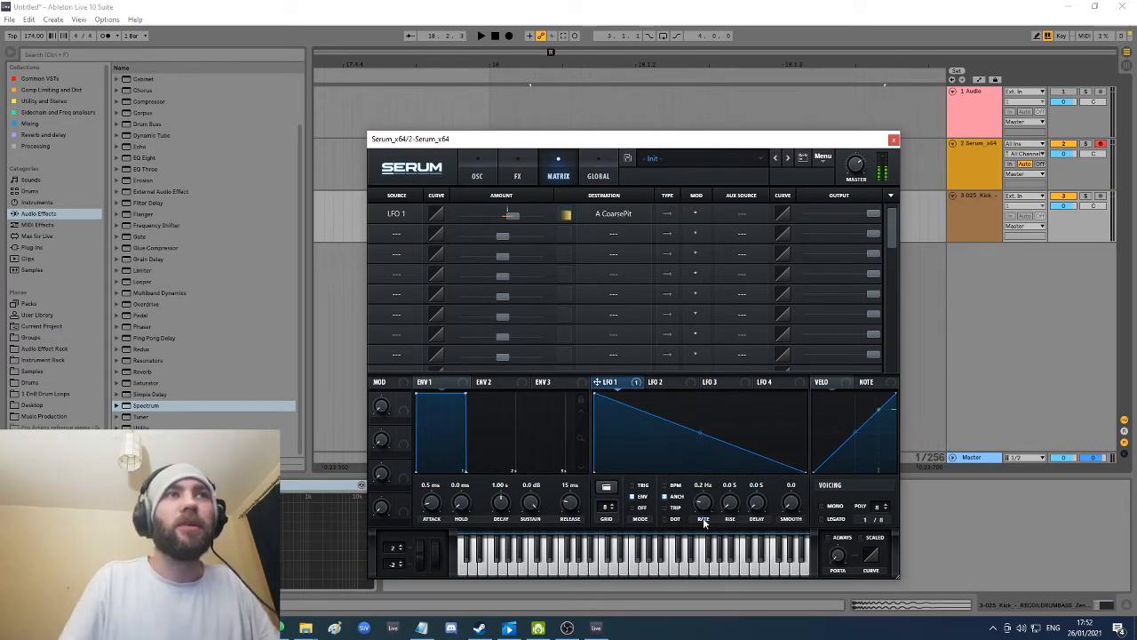
pyautogui.moveTo(704, 525); pyautogui.dragTo(714, 484)
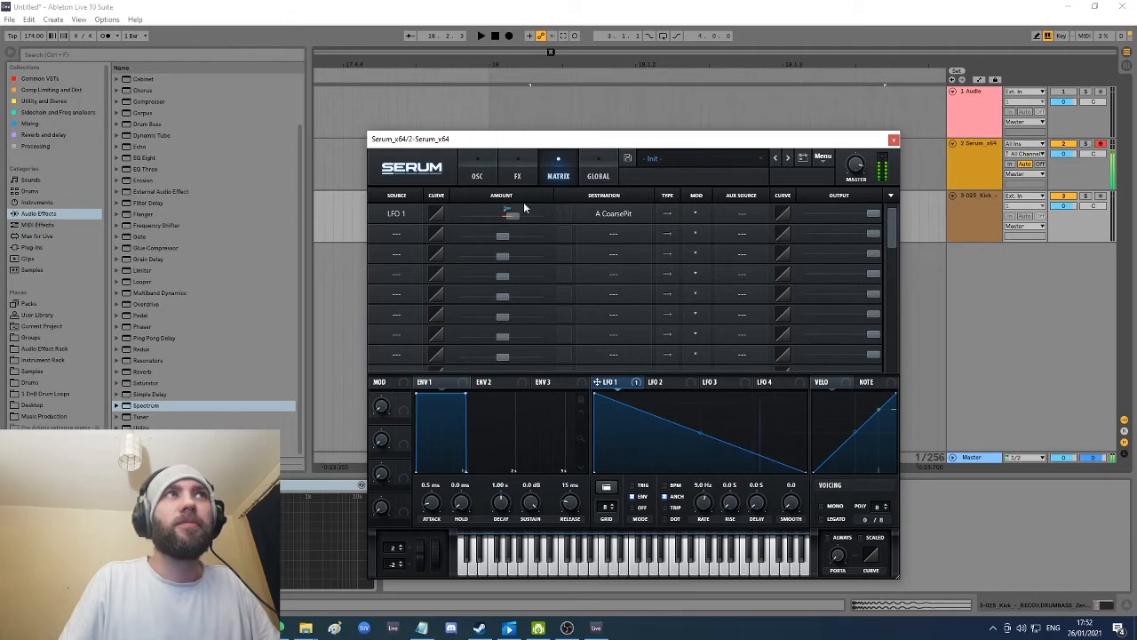
pyautogui.click(694, 216)
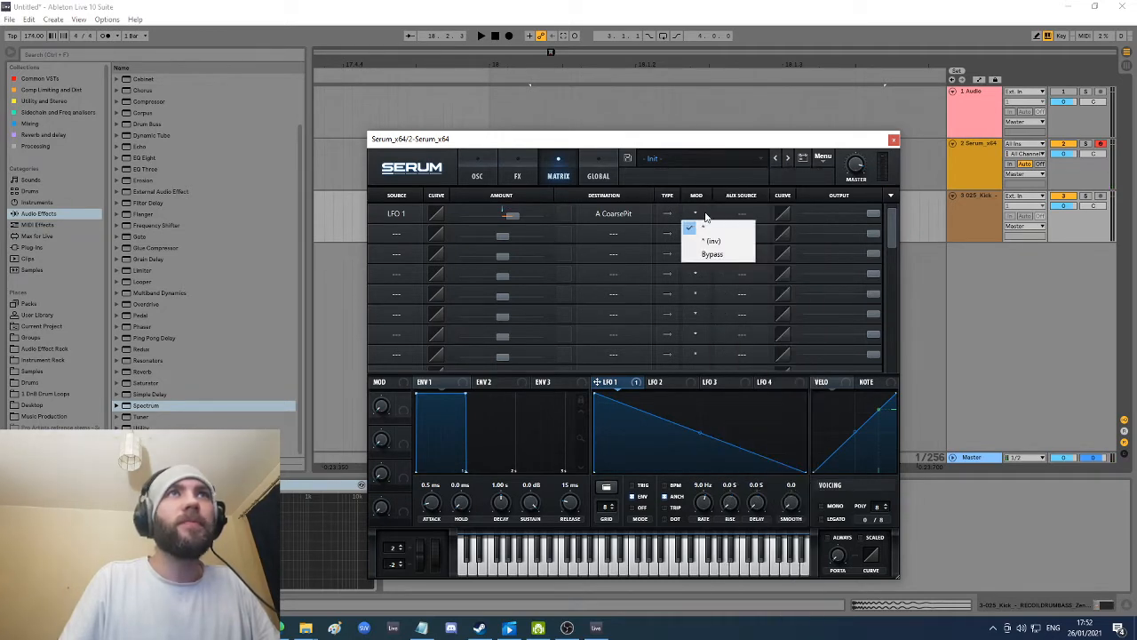
pyautogui.click(871, 219)
pyautogui.moveTo(872, 216); pyautogui.dragTo(1023, 231)
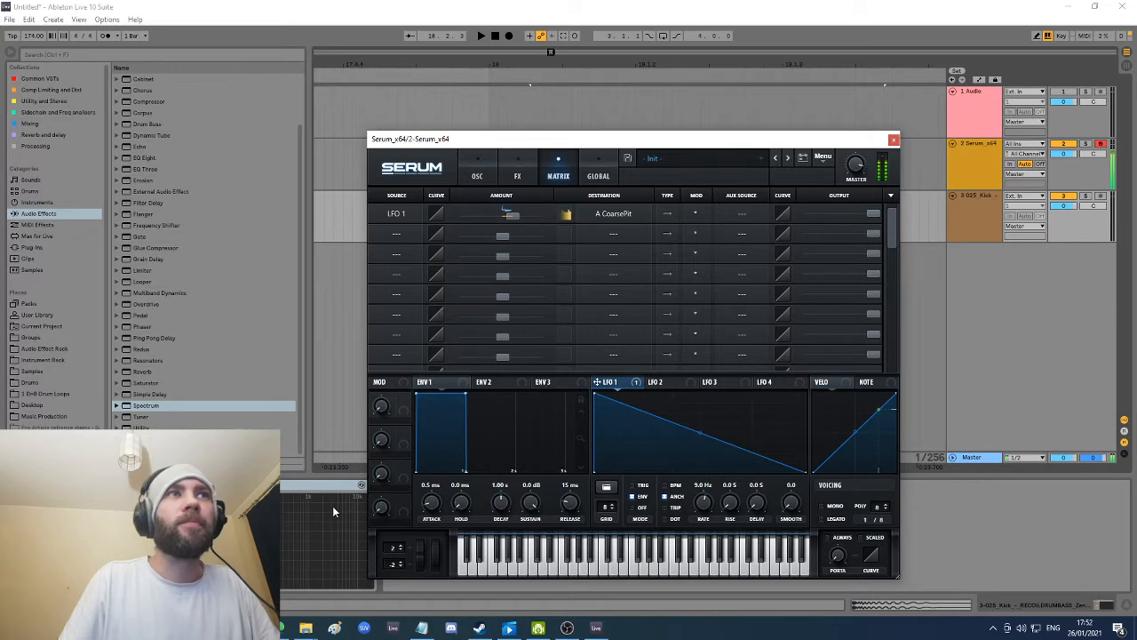
# Step: Uncover the kick clip by moving Serum aside and examine its waveform from the transient through to the fading tail
pyautogui.moveTo(624, 144); pyautogui.dragTo(705, 401)
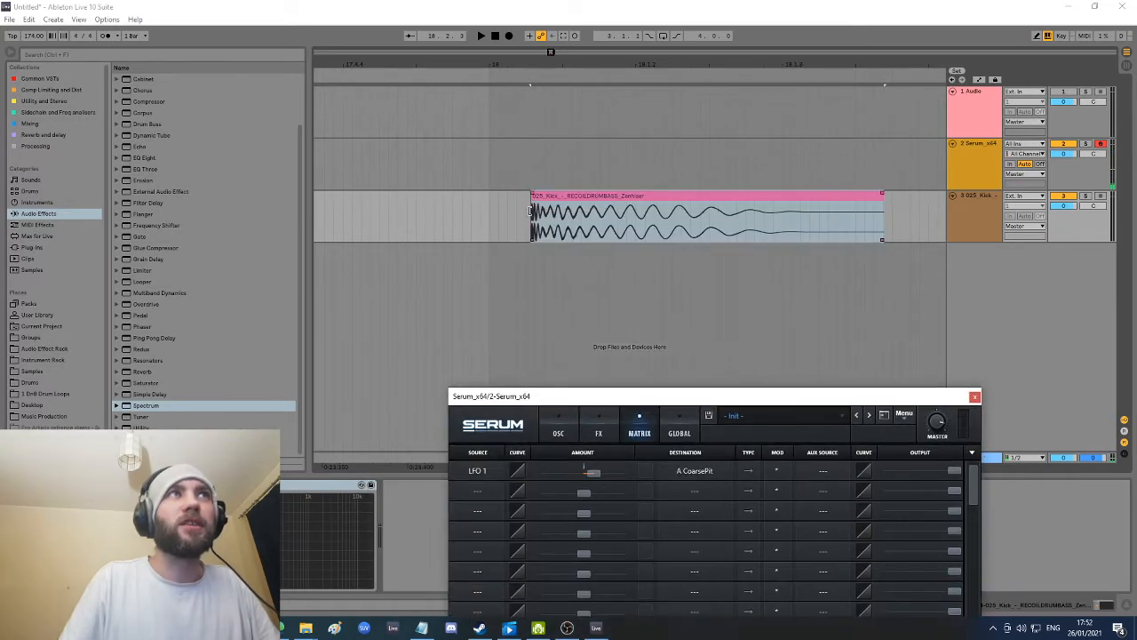
pyautogui.click(533, 223)
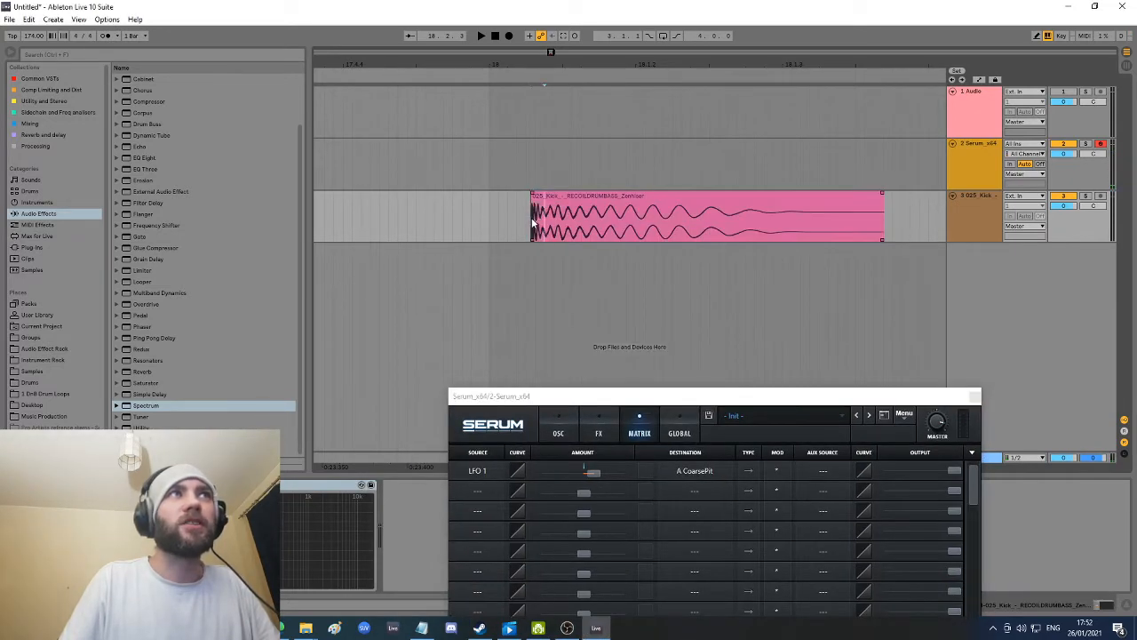
pyautogui.click(583, 229)
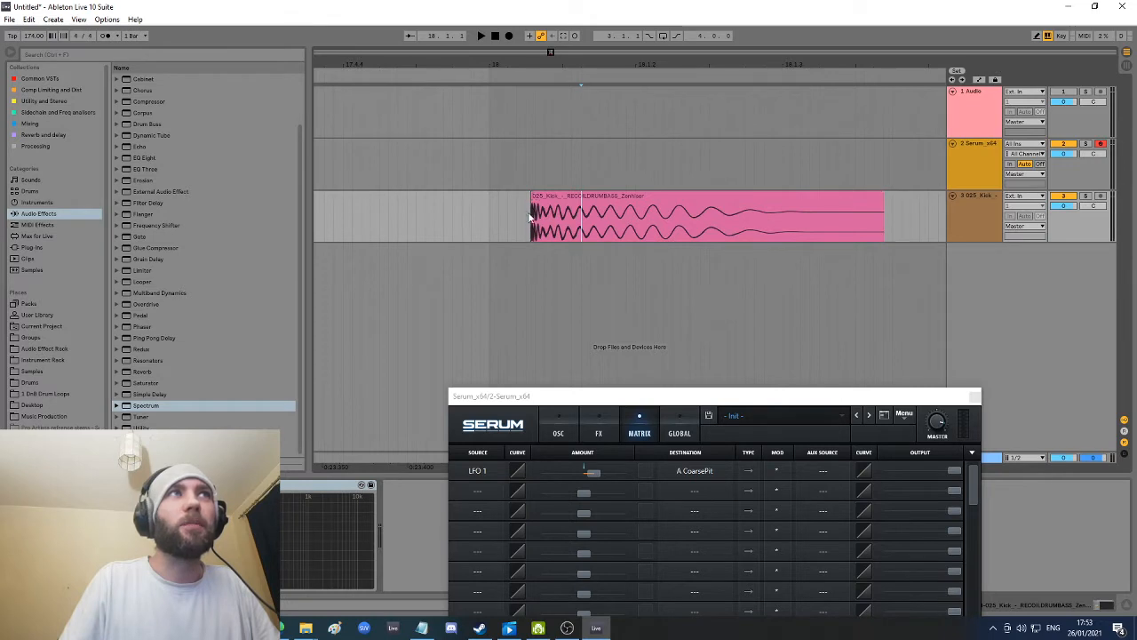
pyautogui.moveTo(531, 218); pyautogui.dragTo(773, 224)
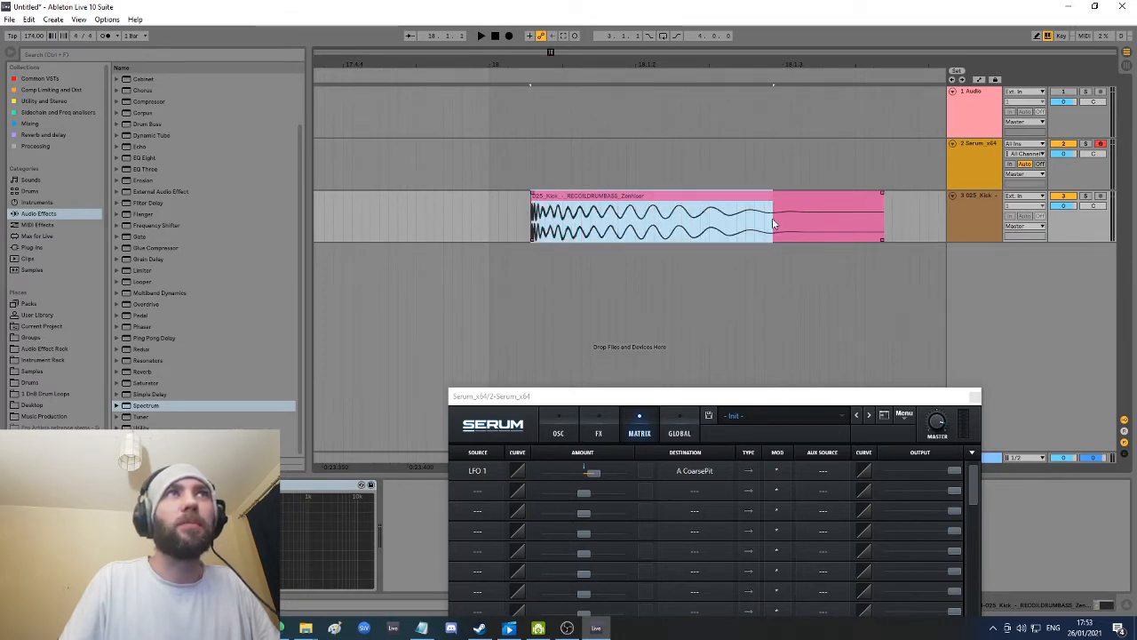
pyautogui.click(635, 218)
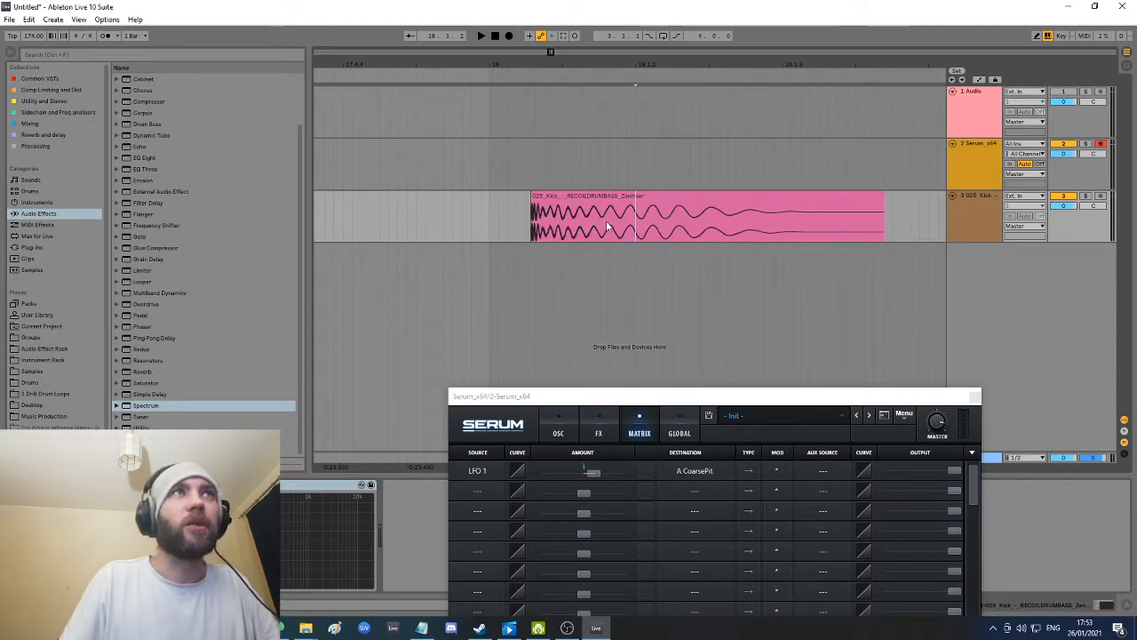
pyautogui.click(608, 222)
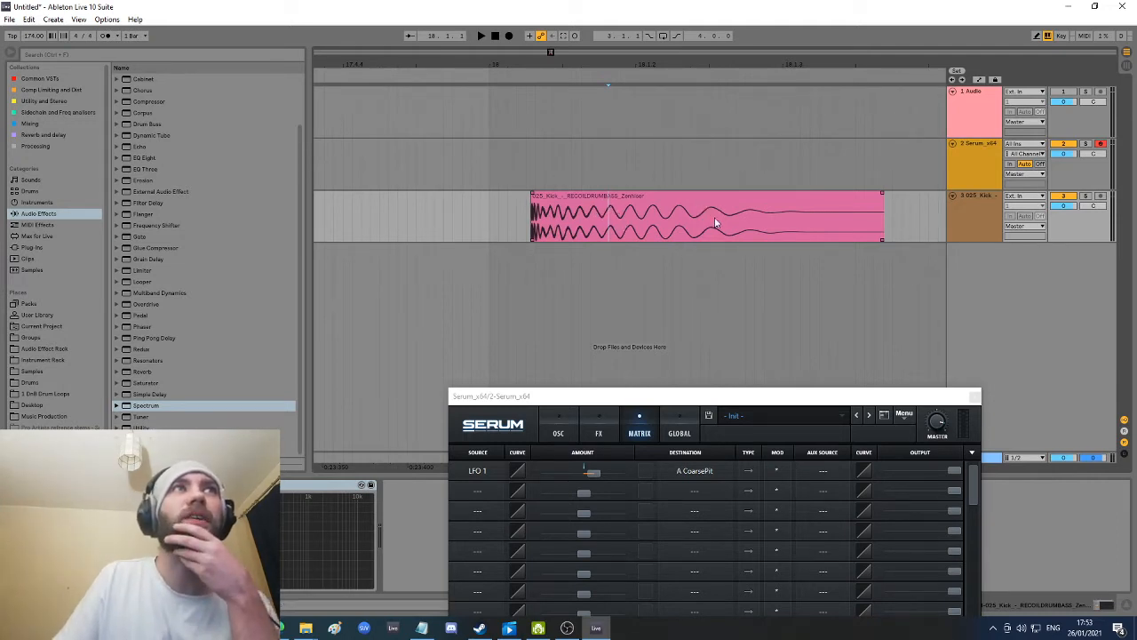
# Step: Try adding an extra track and copying a single cycle of the kick waveform onto it
pyautogui.rightClick(967, 283)
pyautogui.click(988, 296)
pyautogui.rightClick(976, 268)
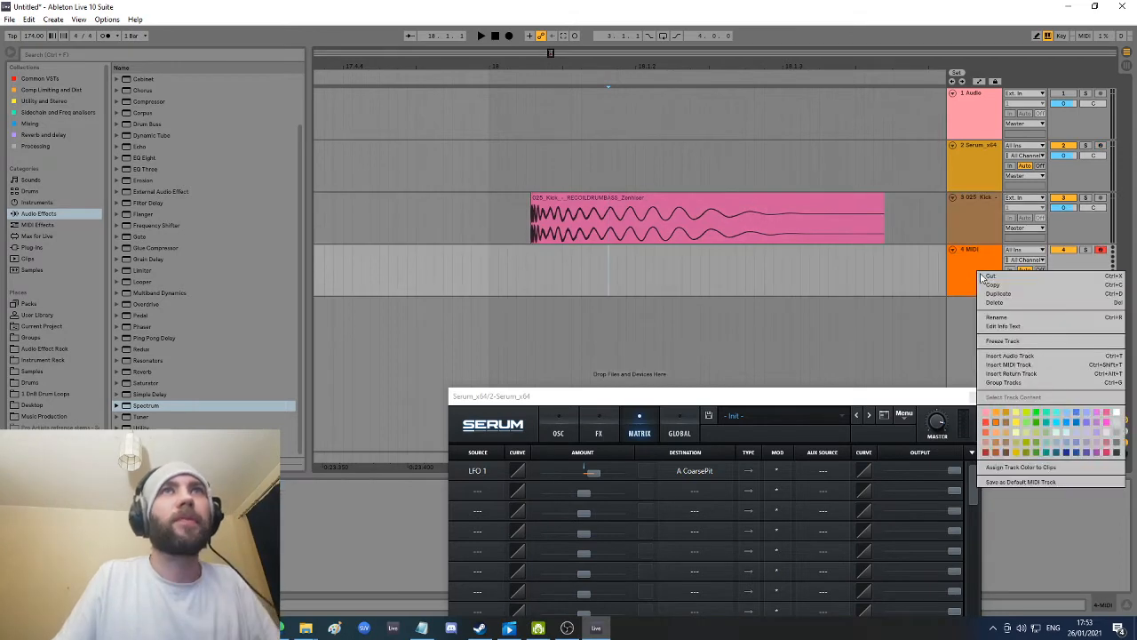
pyautogui.click(982, 274)
pyautogui.rightClick(979, 268)
pyautogui.click(982, 275)
pyautogui.moveTo(599, 227); pyautogui.dragTo(738, 274)
pyautogui.click(630, 206)
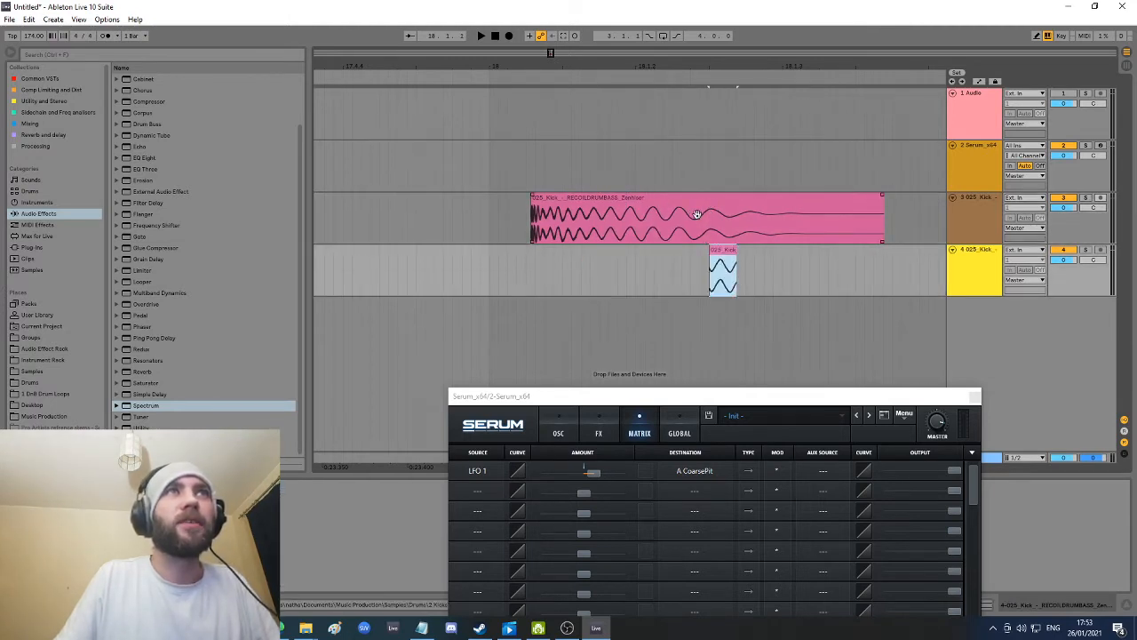
# Step: Remove the copied waveform cycle and delete its audio track 4
pyautogui.rightClick(723, 254)
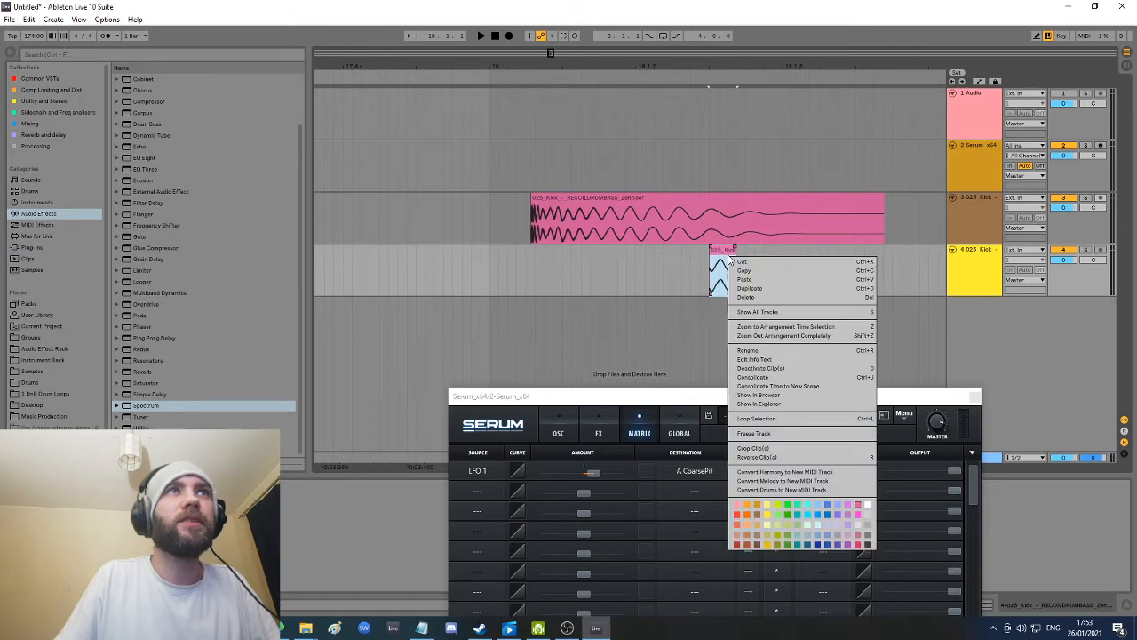
pyautogui.click(742, 266)
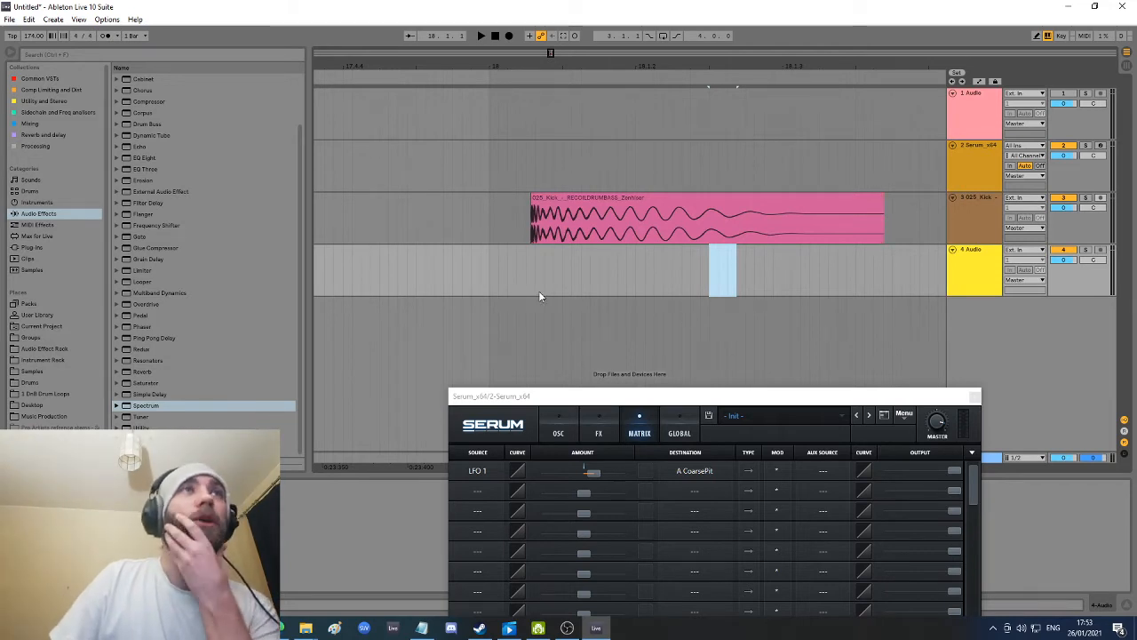
pyautogui.rightClick(973, 286)
pyautogui.click(1001, 296)
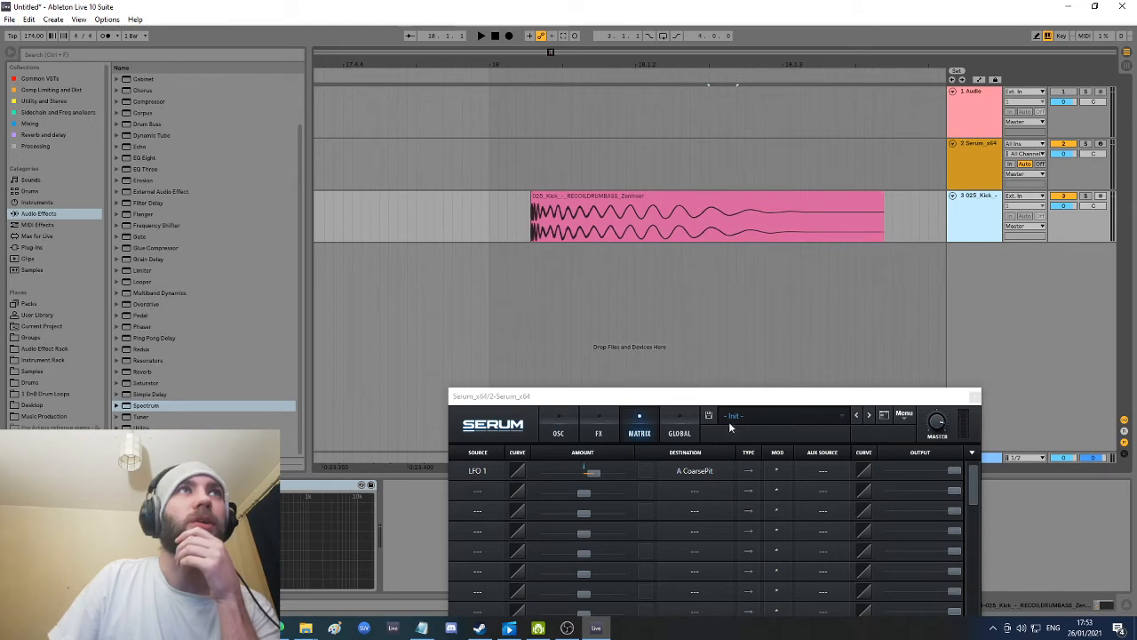
# Step: Close the current Serum window and load a second Serum_x64 instance on a new track below the kick clip
pyautogui.click(975, 397)
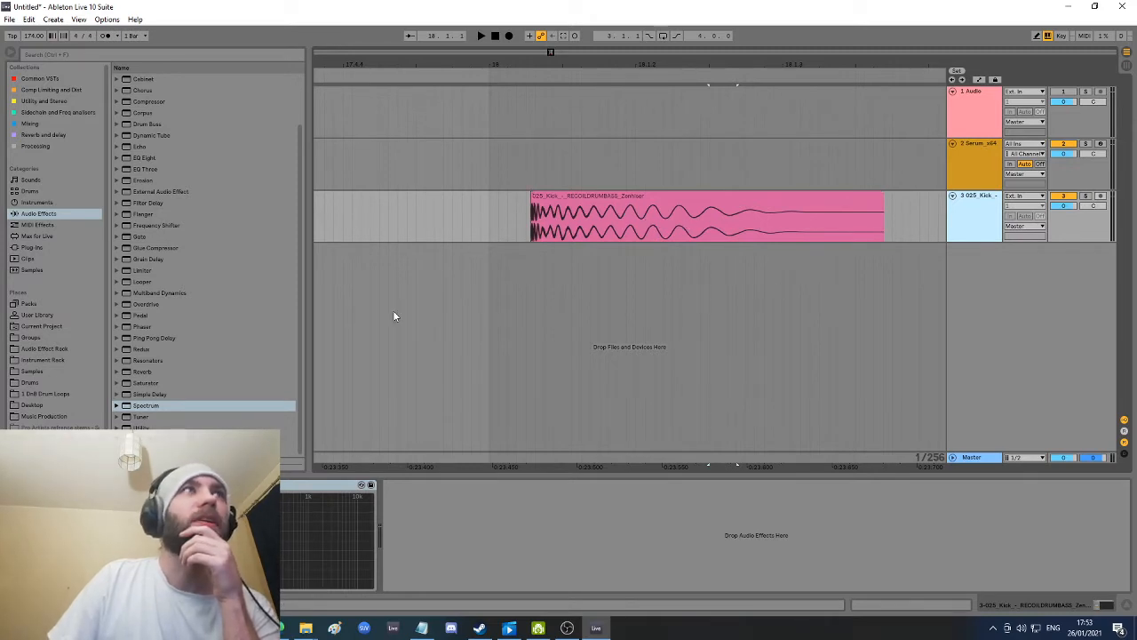
pyautogui.click(32, 247)
pyautogui.moveTo(157, 327); pyautogui.dragTo(720, 343)
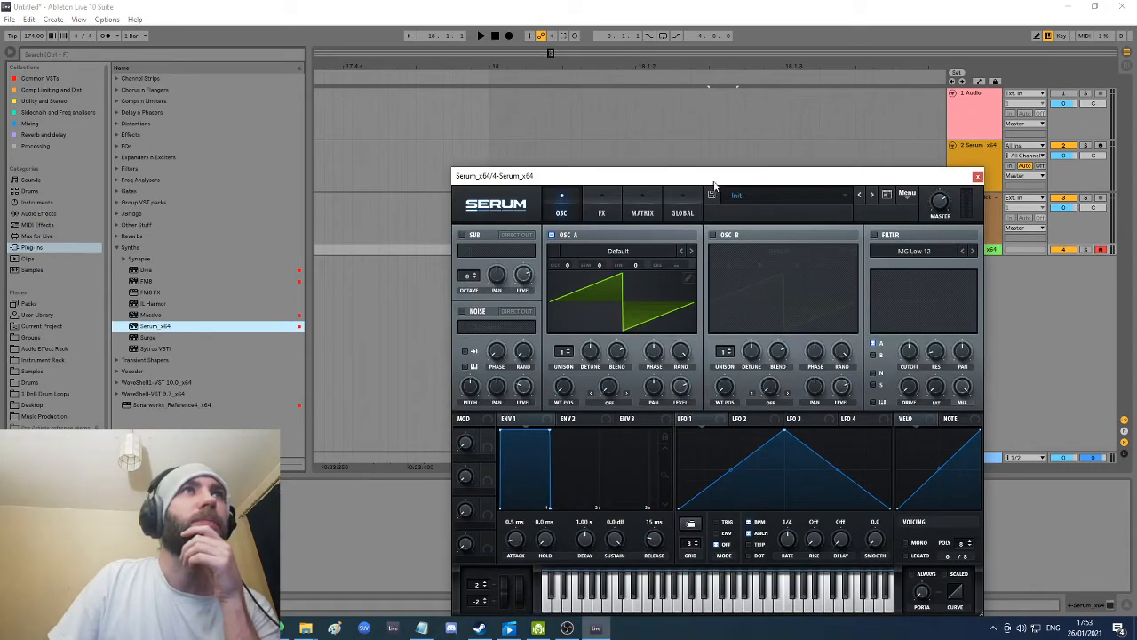
pyautogui.moveTo(716, 185); pyautogui.dragTo(716, 347)
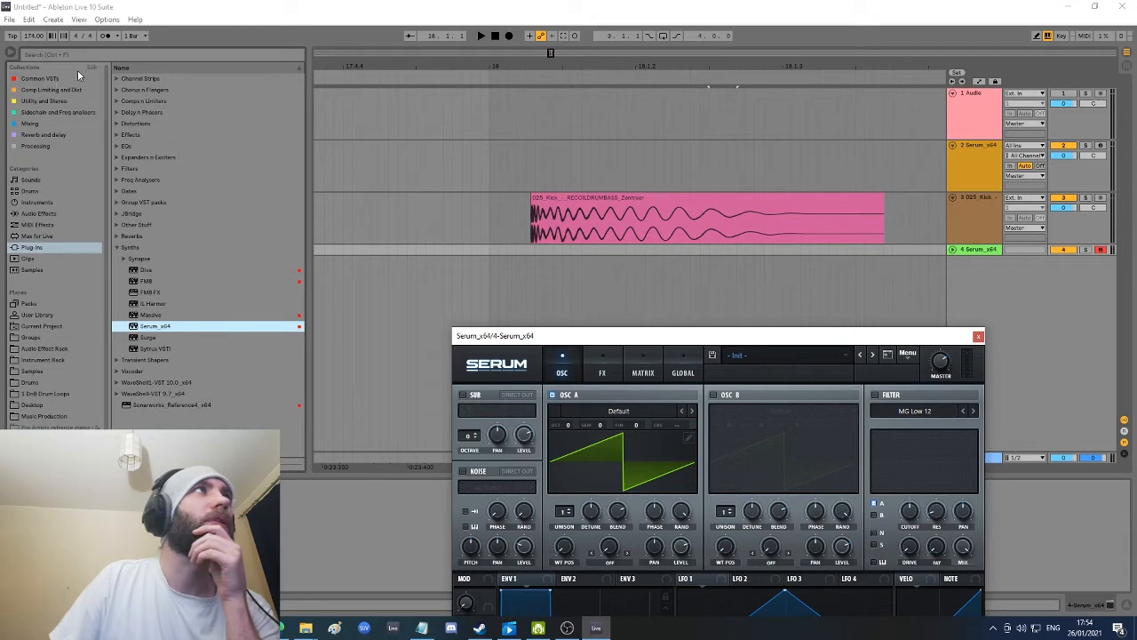
# Step: Search the plug-ins for "schop" and add Schope_x64 to the new Serum track
pyautogui.click(170, 56)
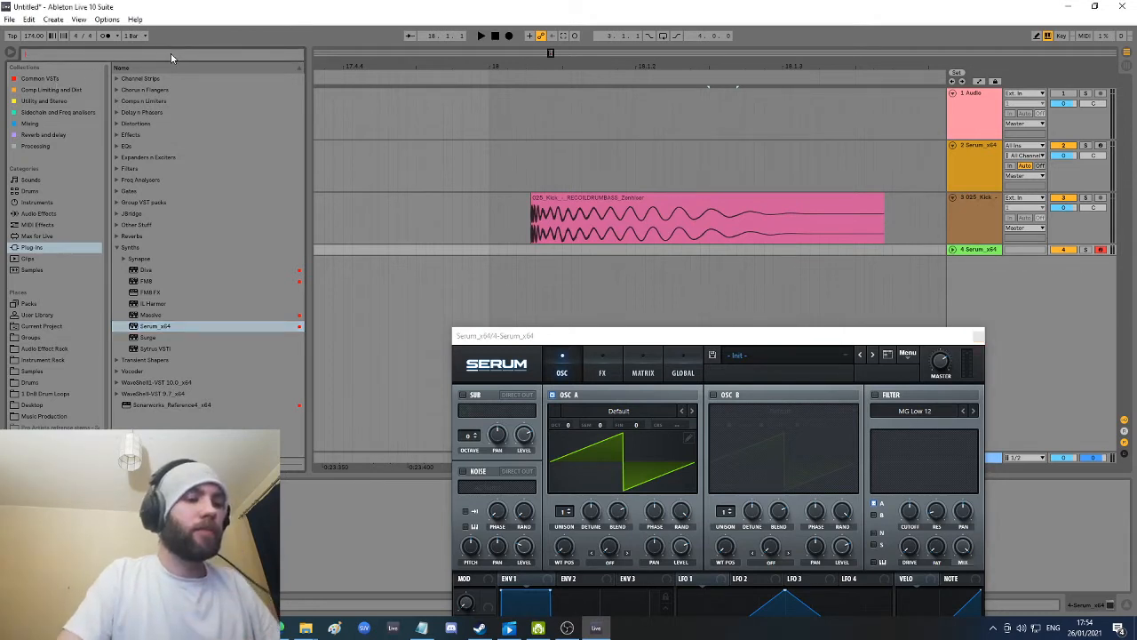
pyautogui.write('schop')
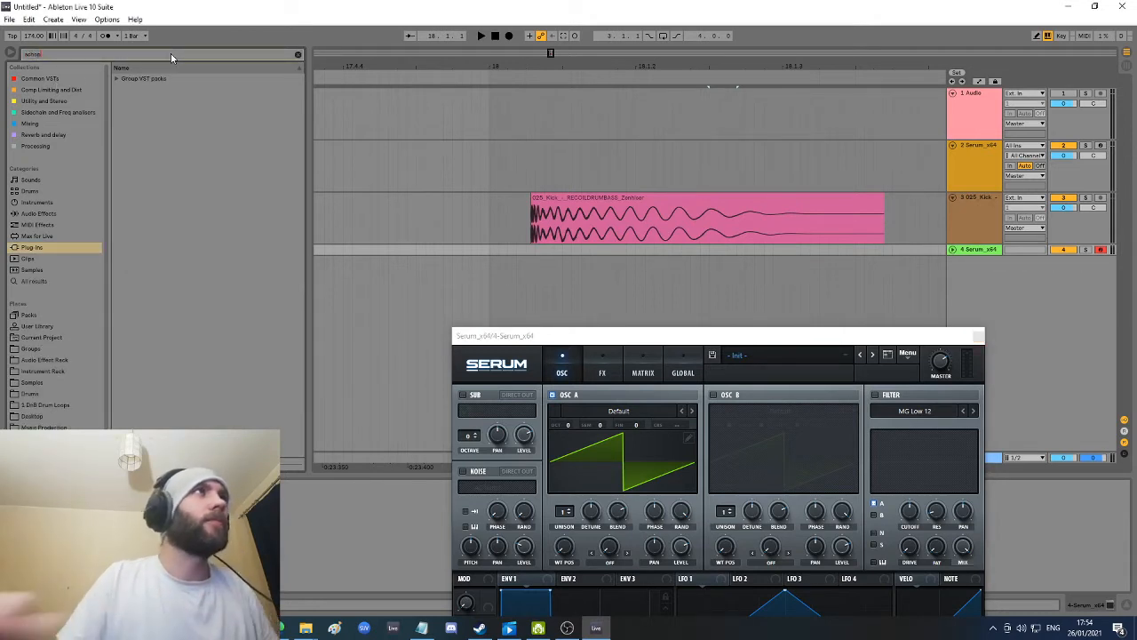
pyautogui.click(117, 79)
pyautogui.click(124, 90)
pyautogui.moveTo(149, 102); pyautogui.dragTo(997, 247)
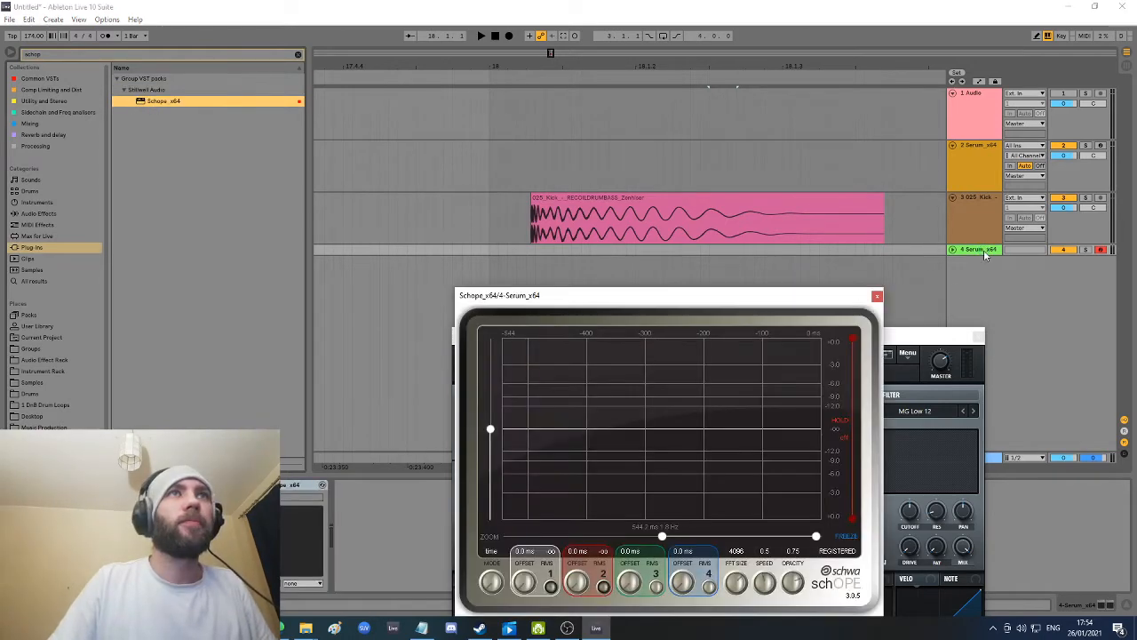
# Step: Turn the new Serum's oscillator A into a sine wave by setting its first harmonic bin in the wavetable editor
pyautogui.click(899, 353)
pyautogui.click(896, 351)
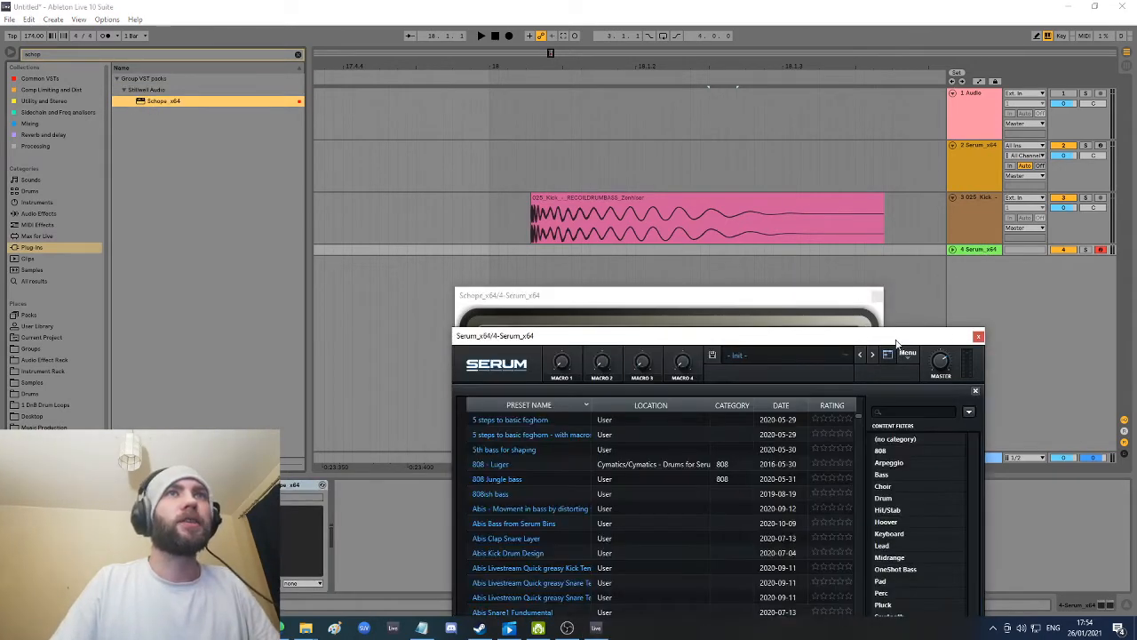
pyautogui.click(887, 356)
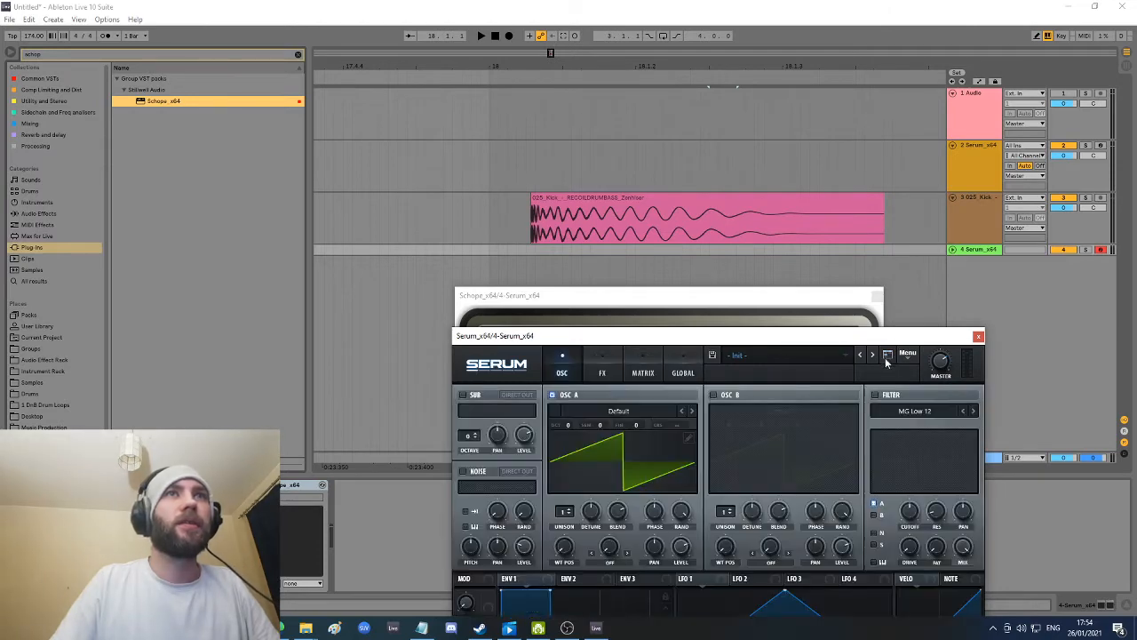
pyautogui.click(688, 437)
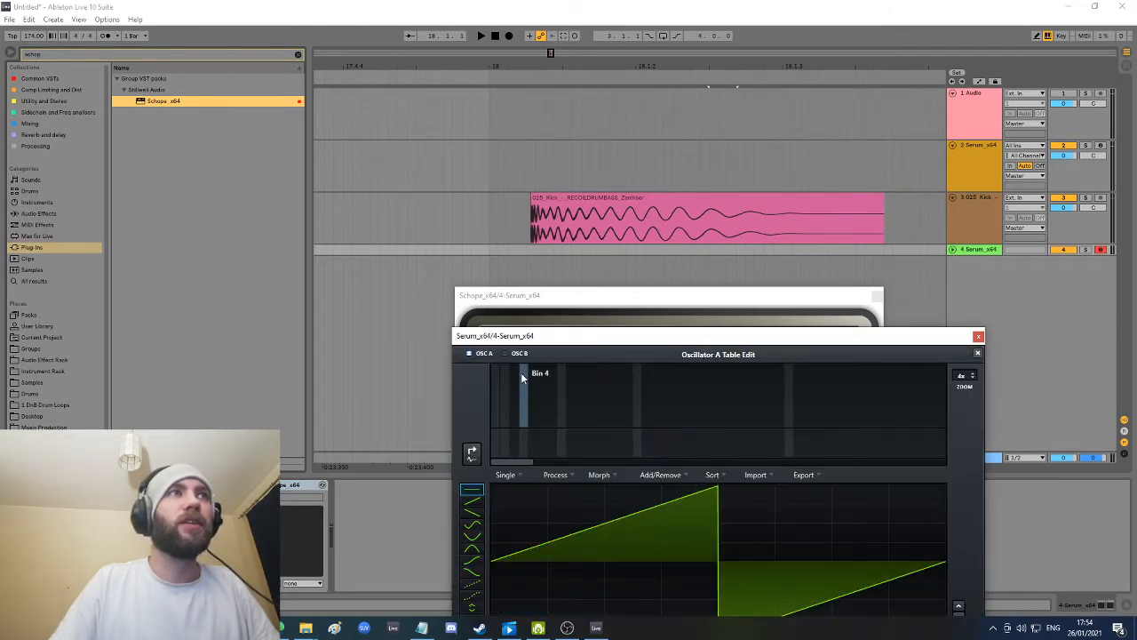
pyautogui.click(496, 391)
pyautogui.click(977, 354)
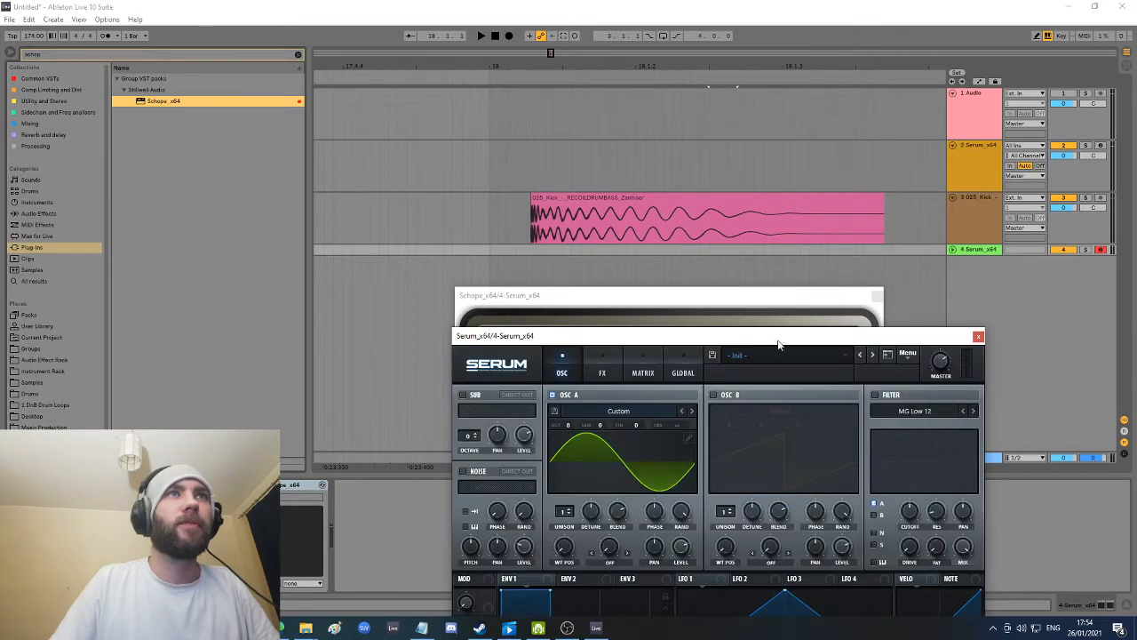
# Step: Place the Serum and Schope windows side by side and play test notes to view the sine wave in the scope
pyautogui.moveTo(780, 340); pyautogui.dragTo(472, 260)
pyautogui.click(723, 298)
pyautogui.moveTo(723, 299); pyautogui.dragTo(921, 195)
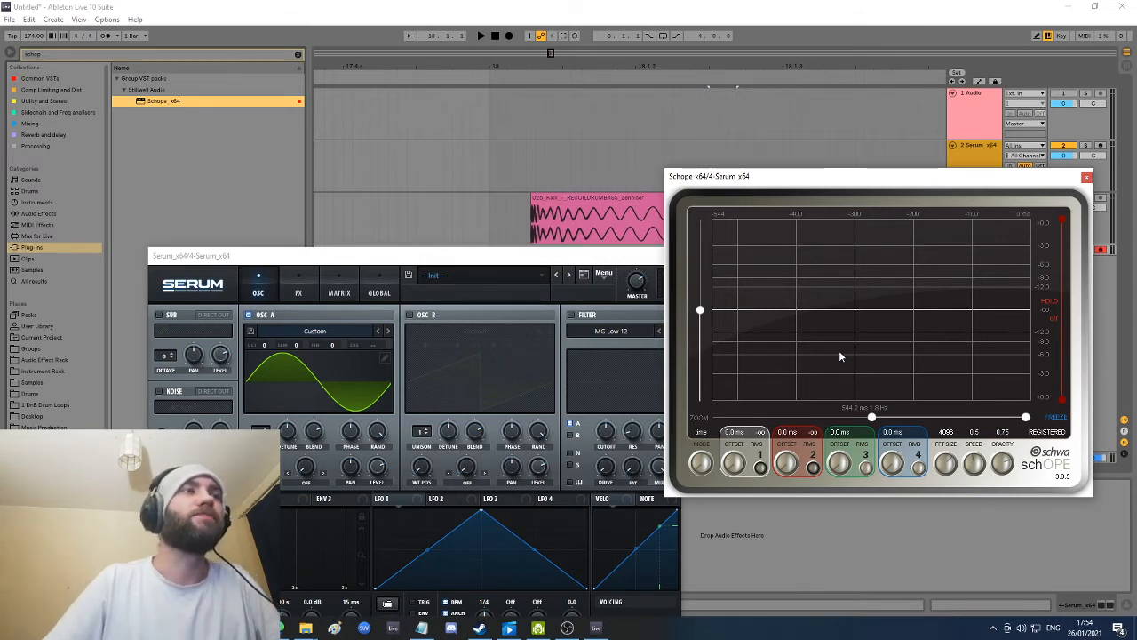
pyautogui.press('f')
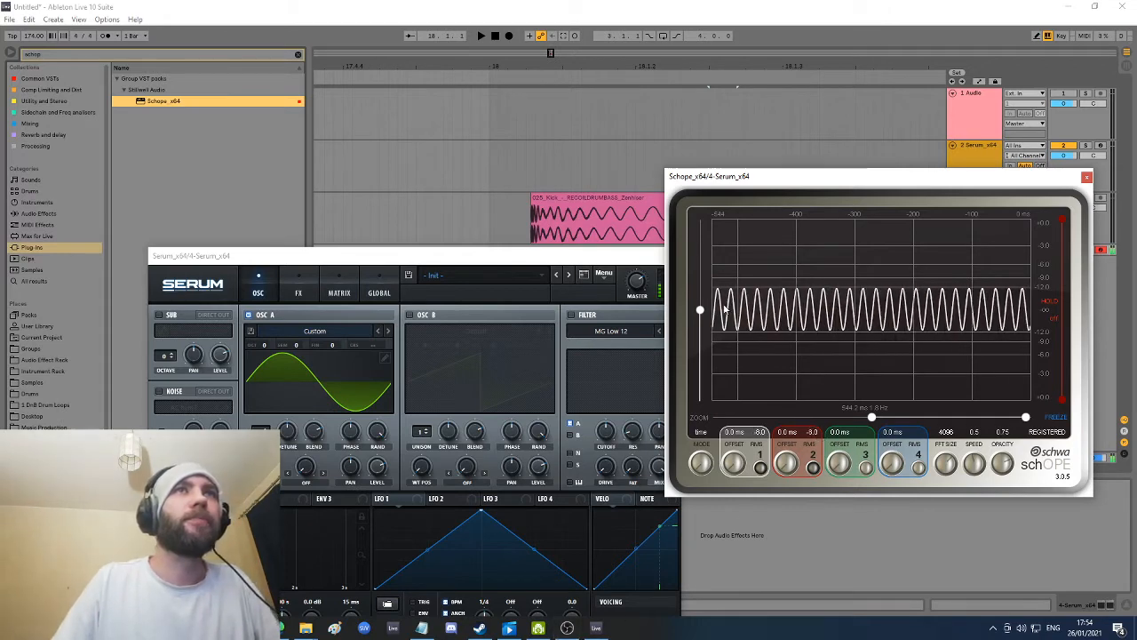
pyautogui.press('f')
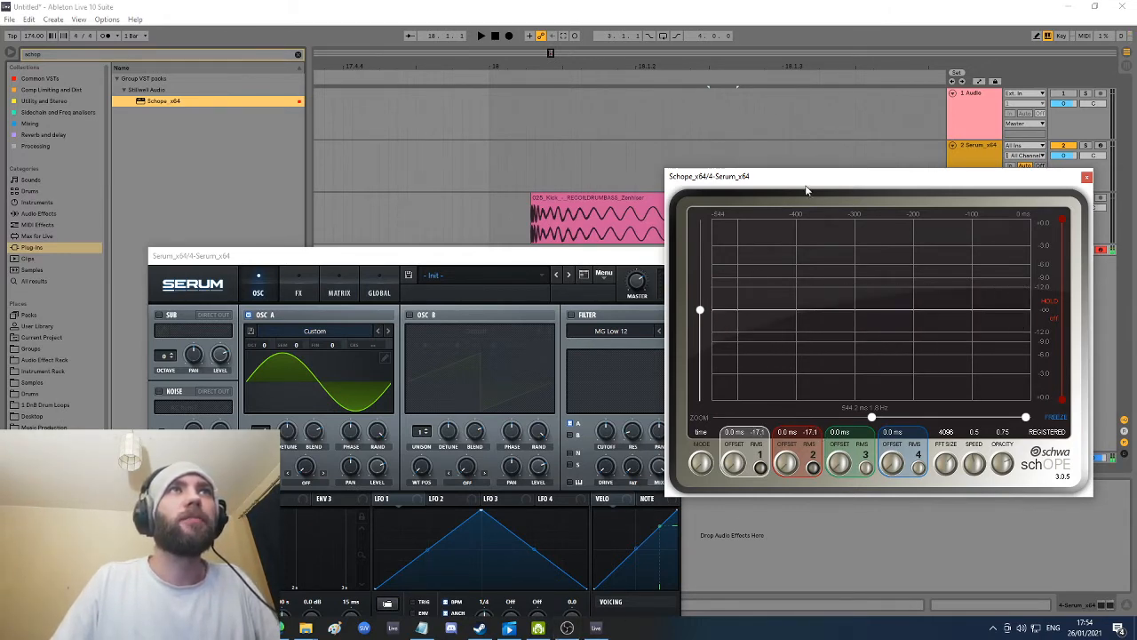
# Step: Clear the Schope and Serum windows away from the kick clip and open its waveform in the clip view for inspection
pyautogui.moveTo(761, 176); pyautogui.dragTo(807, 354)
pyautogui.click(662, 228)
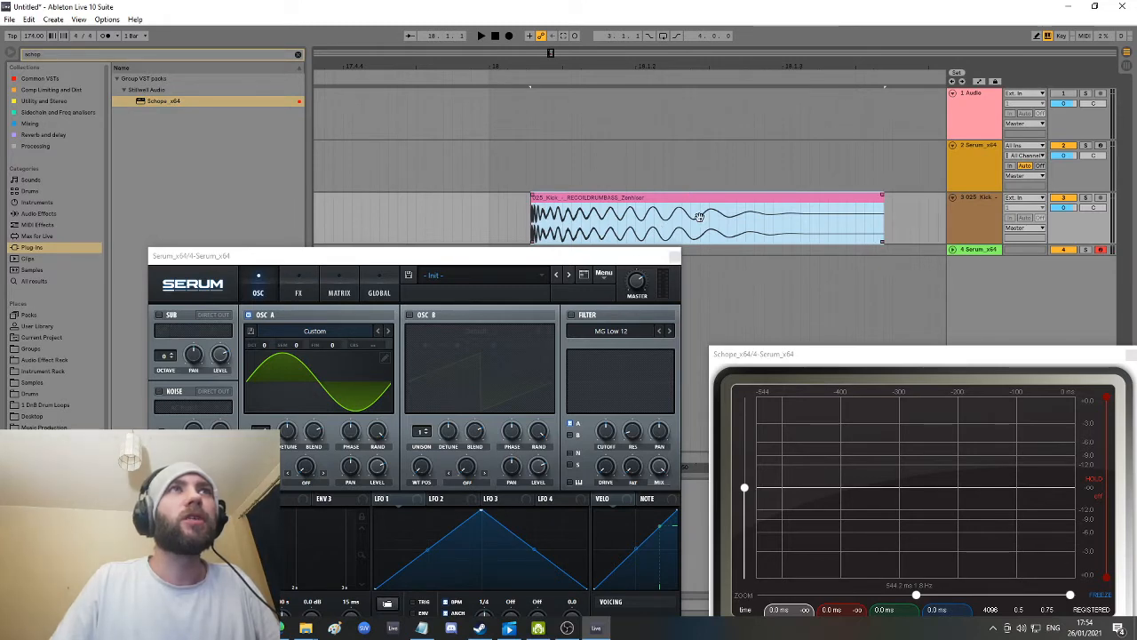
pyautogui.doubleClick(640, 202)
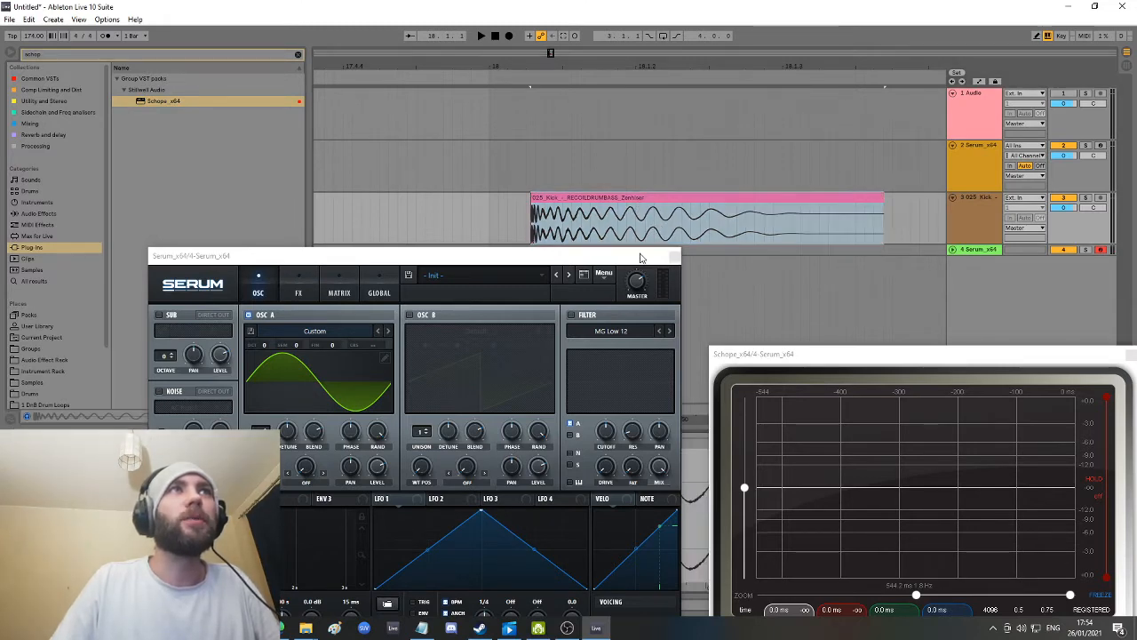
pyautogui.moveTo(640, 256); pyautogui.dragTo(375, 197)
pyautogui.moveTo(807, 354); pyautogui.dragTo(970, 471)
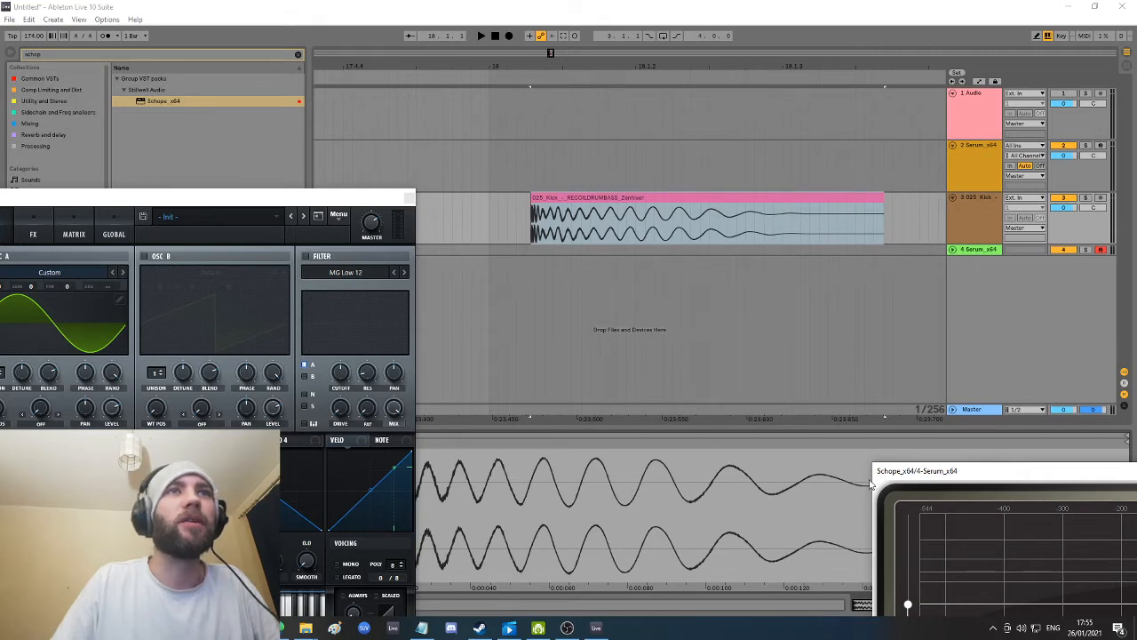
pyautogui.moveTo(941, 479); pyautogui.dragTo(812, 363)
pyautogui.click(403, 204)
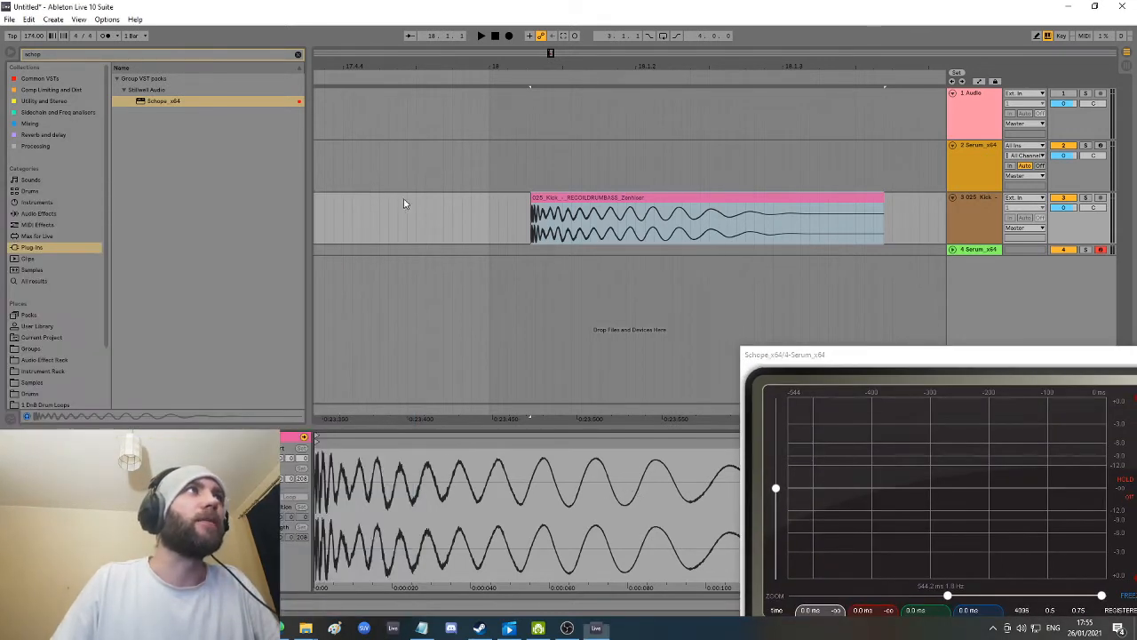
# Step: Search the plug-ins for "satu" and add Newfangled Saturate to the kick track
pyautogui.click(70, 56)
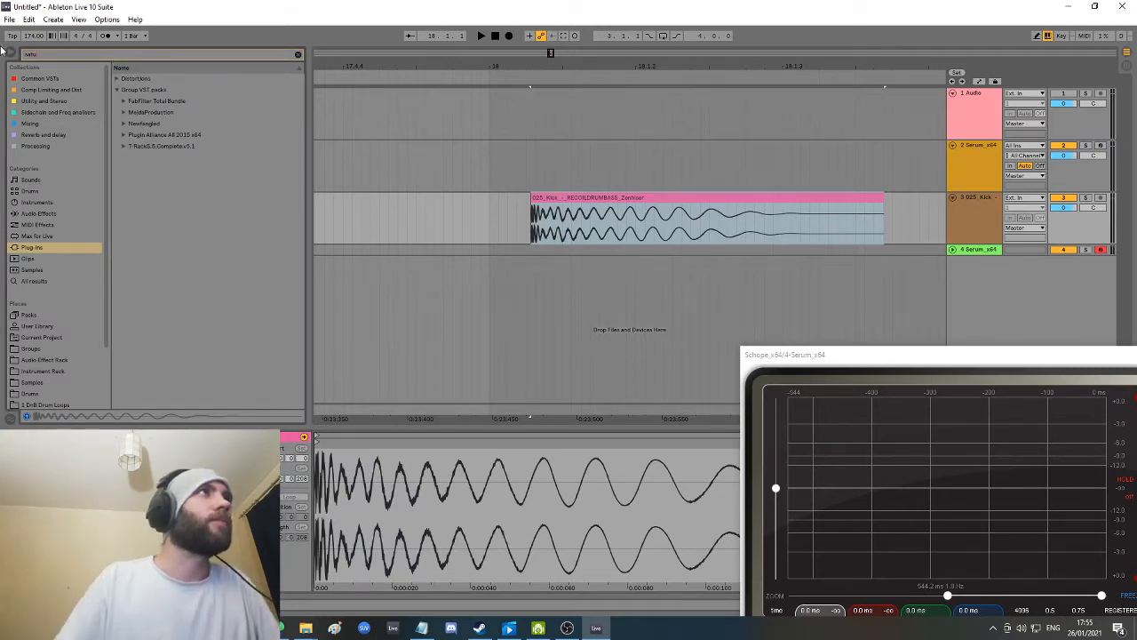
pyautogui.click(123, 126)
pyautogui.click(164, 136)
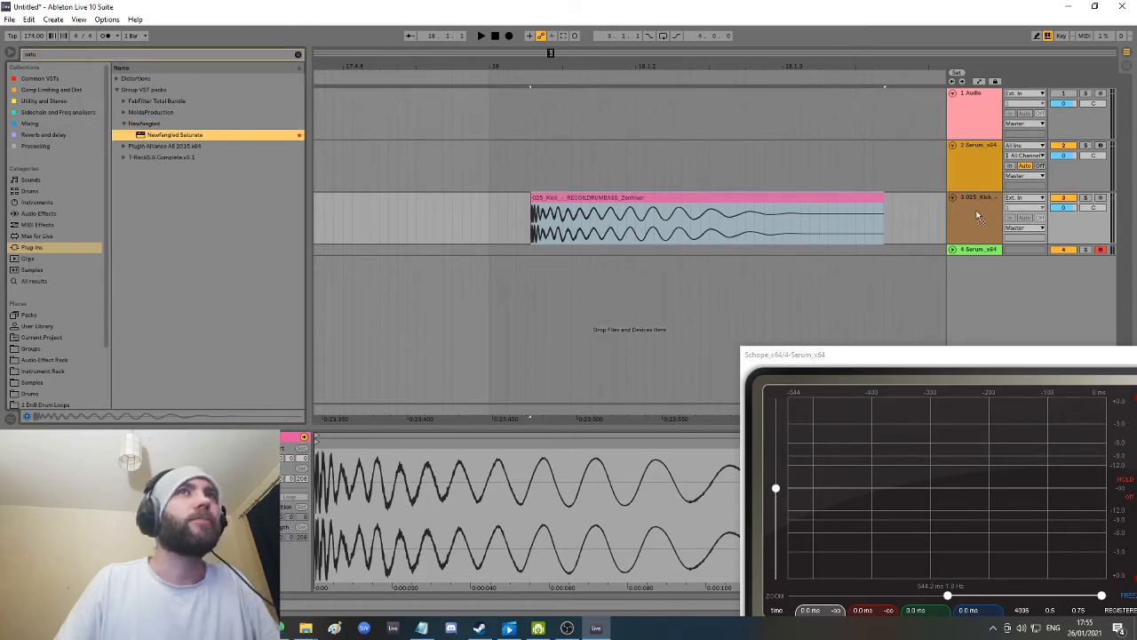
pyautogui.moveTo(977, 210); pyautogui.dragTo(975, 210)
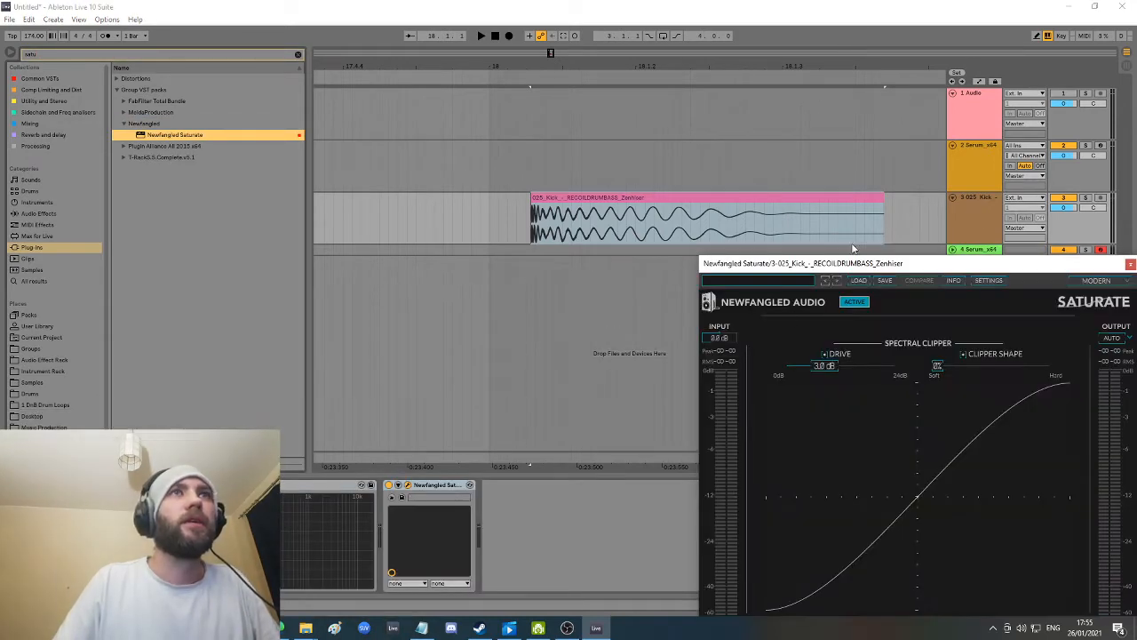
pyautogui.moveTo(736, 265); pyautogui.dragTo(583, 444)
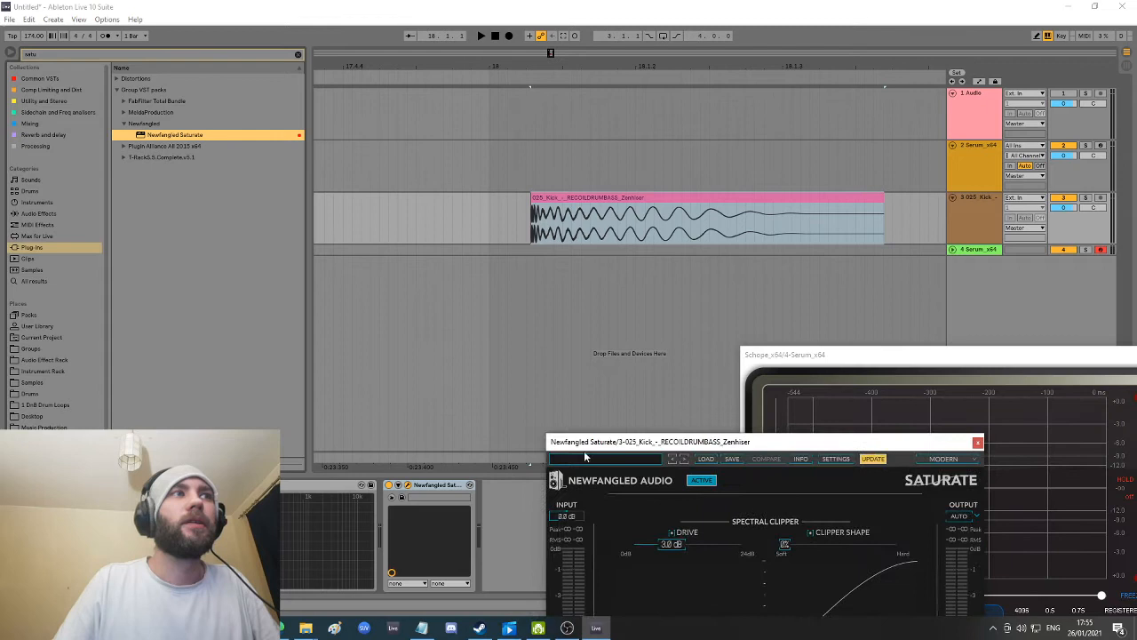
# Step: Move Newfangled Saturate from the kick track to the second Serum track, placing it before Schope
pyautogui.click(444, 490)
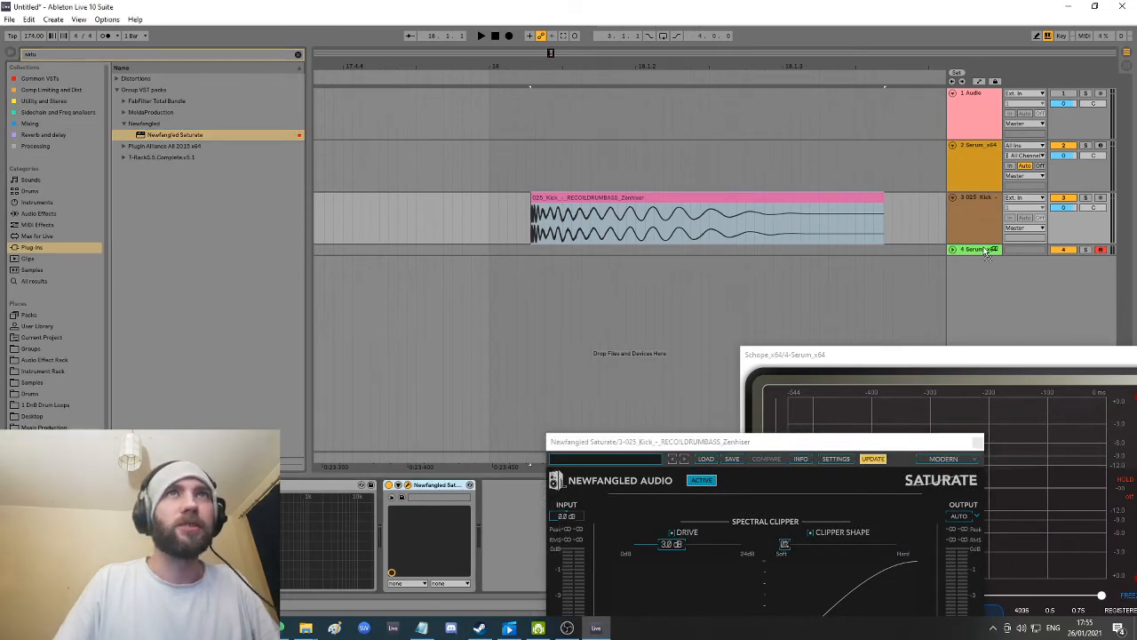
pyautogui.click(986, 250)
pyautogui.moveTo(393, 472); pyautogui.dragTo(330, 533)
pyautogui.moveTo(745, 449); pyautogui.dragTo(572, 319)
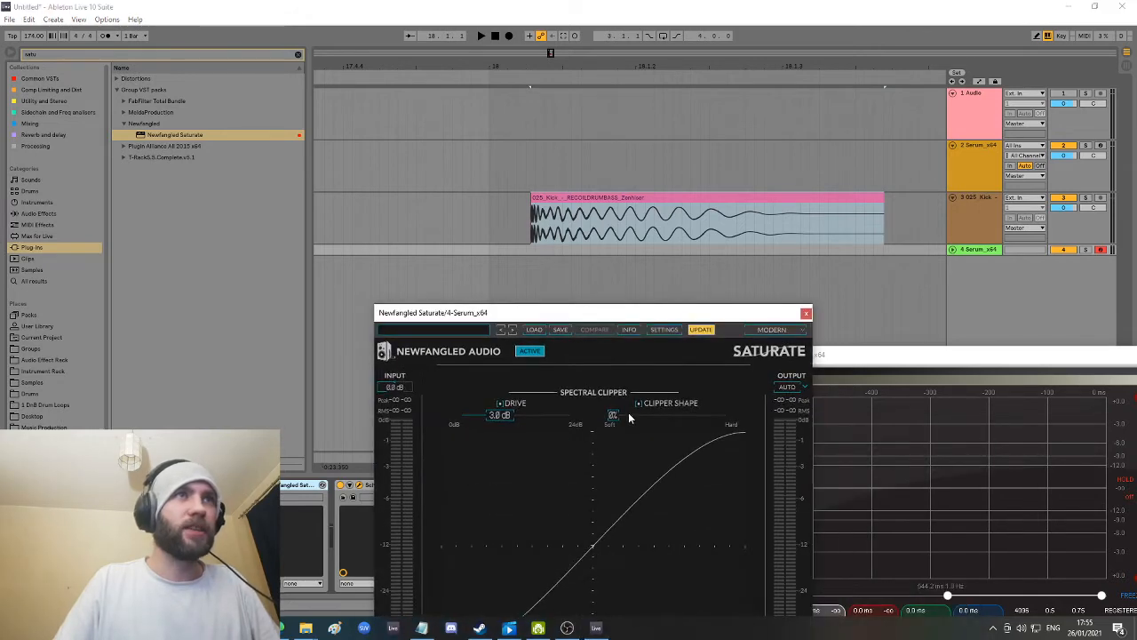
# Step: Set Saturate's clipper shape to 100% hard and move its window clear of the scope
pyautogui.moveTo(613, 417); pyautogui.dragTo(866, 427)
pyautogui.moveTo(673, 318); pyautogui.dragTo(612, 280)
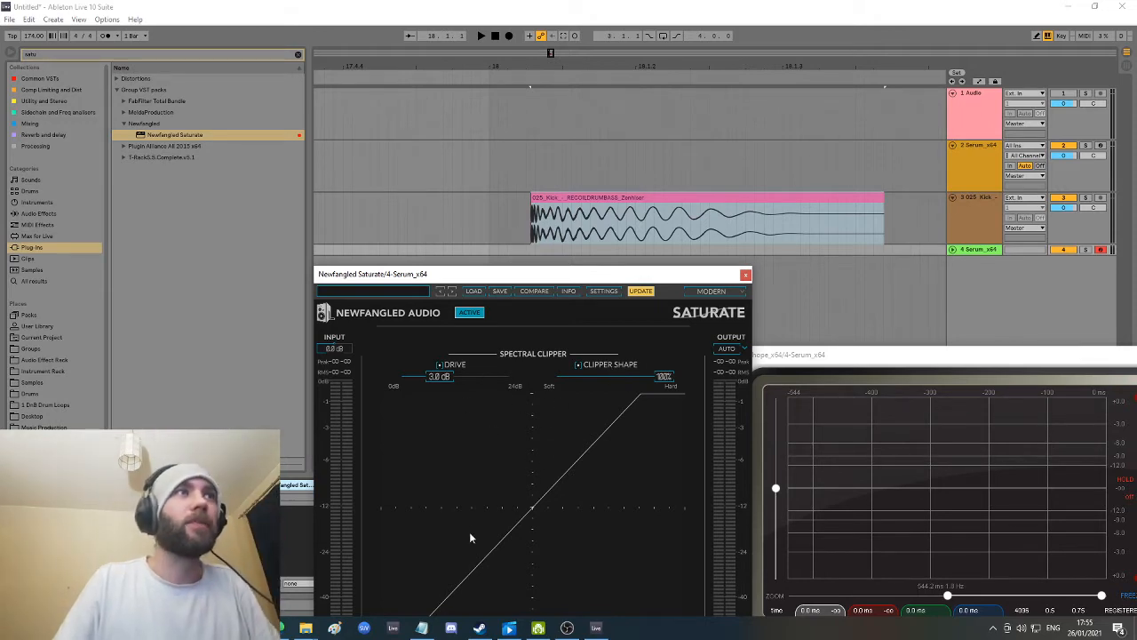
pyautogui.moveTo(512, 280); pyautogui.dragTo(622, 280)
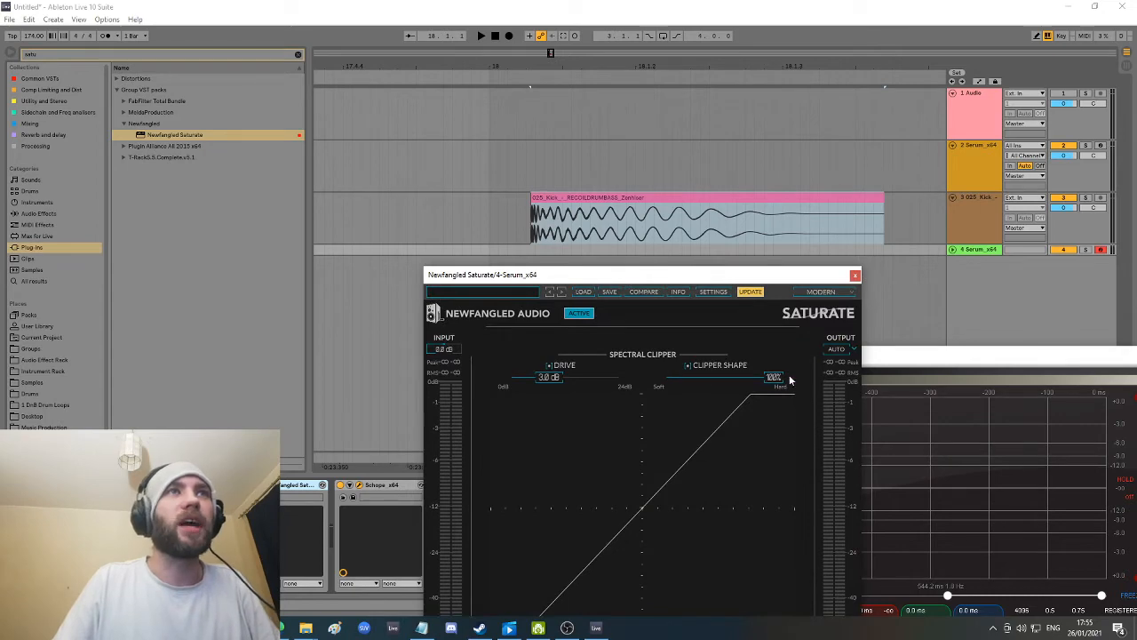
pyautogui.moveTo(631, 279); pyautogui.dragTo(436, 124)
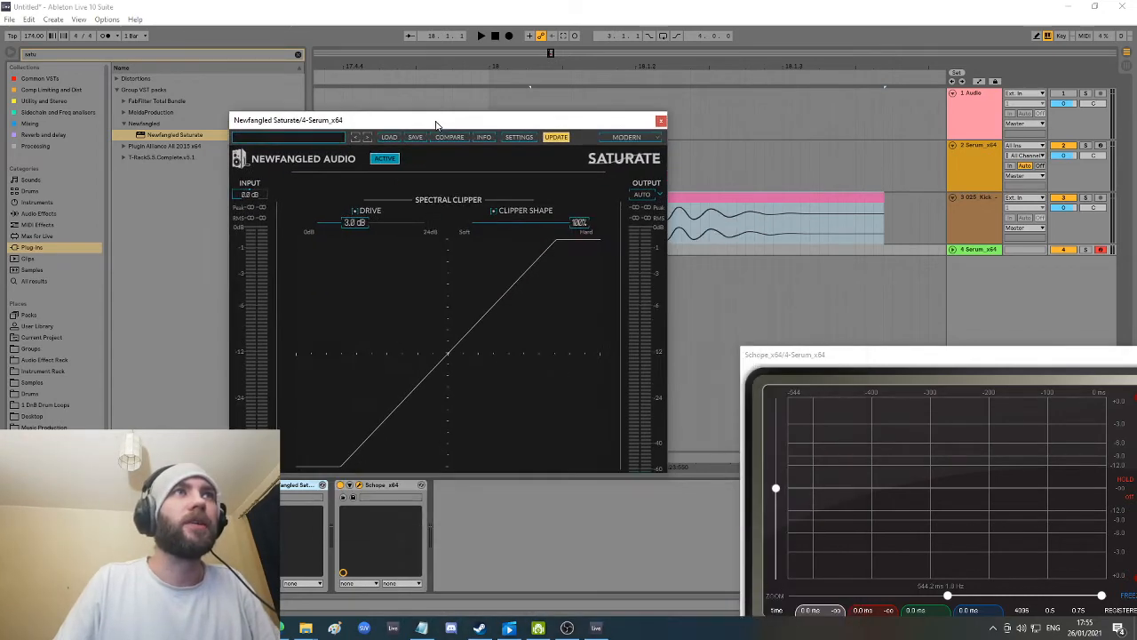
# Step: Place Schope beside Saturate and magnify the scope's amplitude scale while playing test notes
pyautogui.moveTo(801, 356); pyautogui.dragTo(694, 182)
pyautogui.press('d')
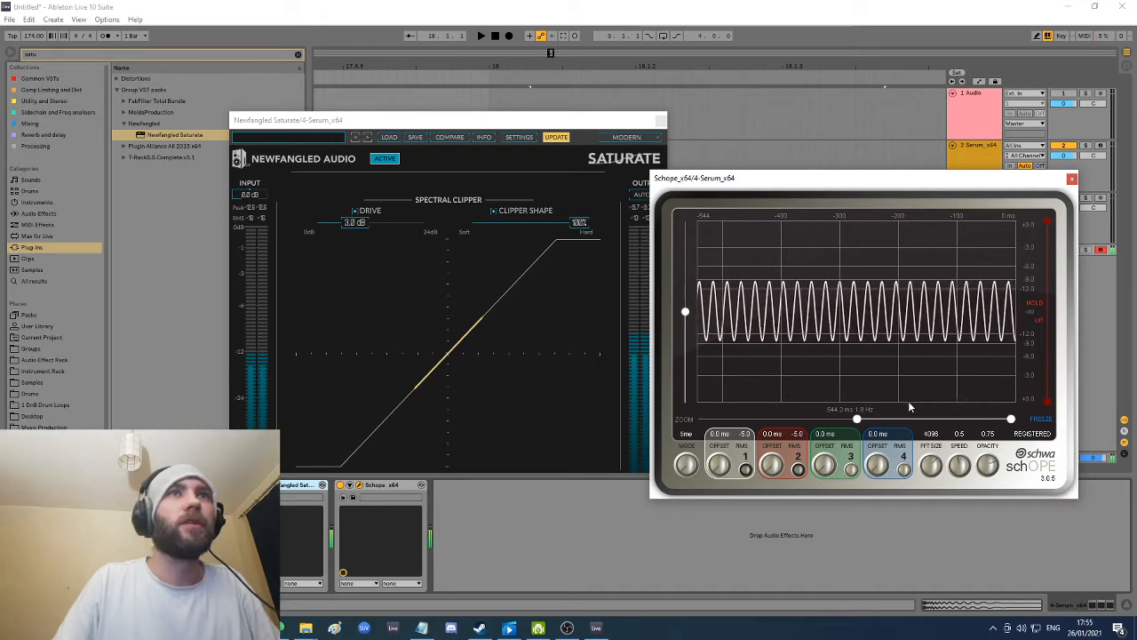
pyautogui.moveTo(686, 316); pyautogui.dragTo(685, 276)
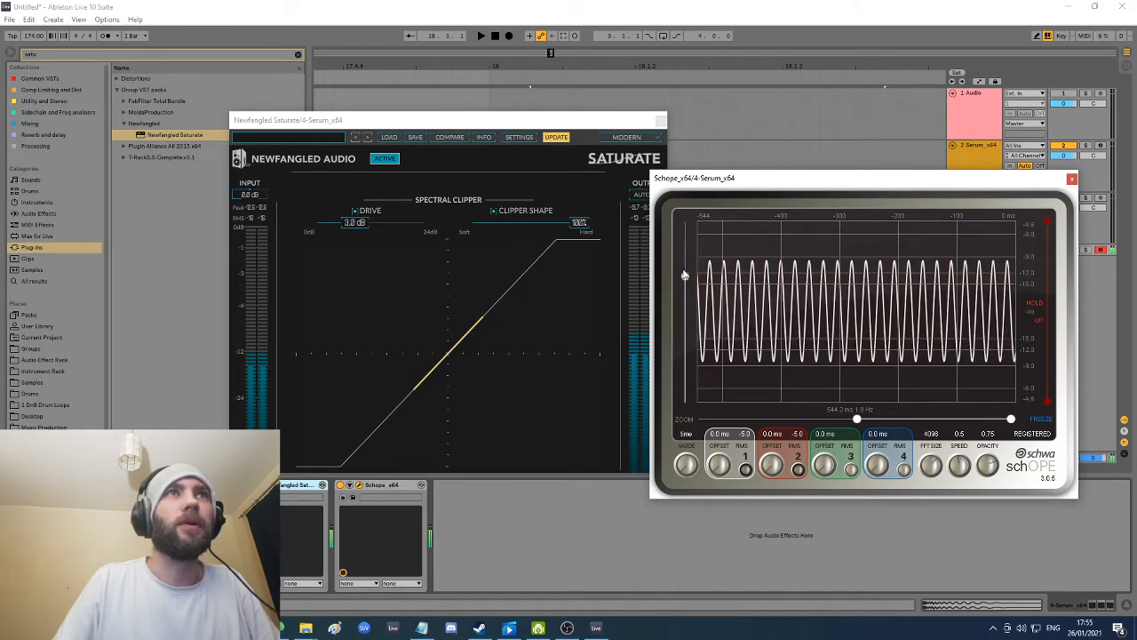
pyautogui.press('d')
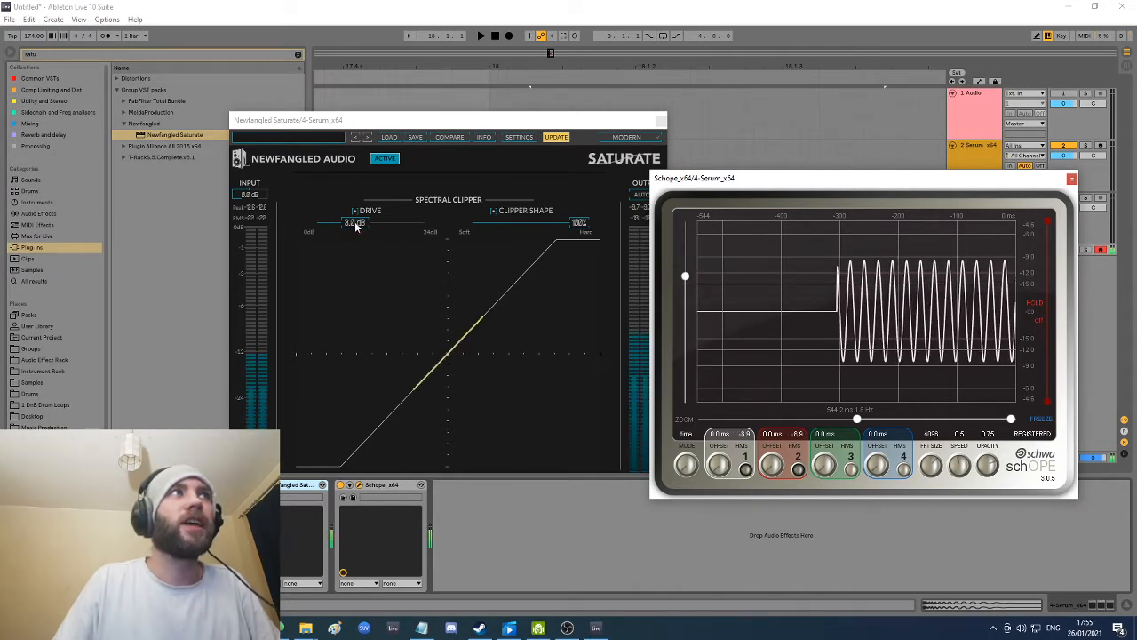
# Step: Move the scope off the track headers and unfold the second Serum track while playing test notes
pyautogui.moveTo(965, 184); pyautogui.dragTo(977, 355)
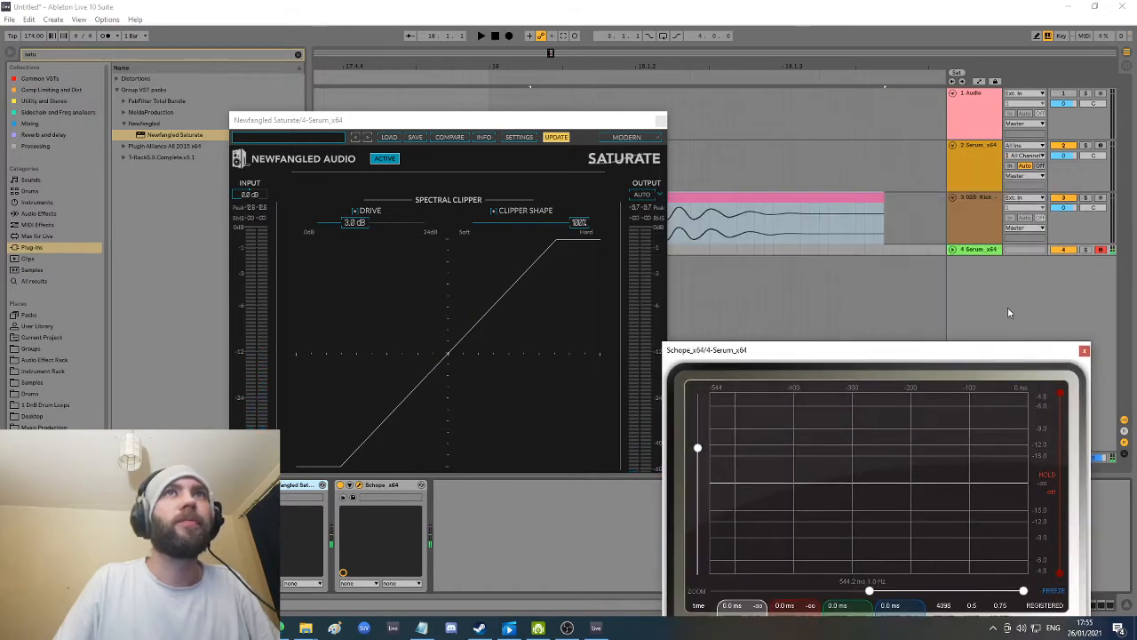
pyautogui.press('d')
pyautogui.click(965, 253)
pyautogui.click(971, 256)
pyautogui.press('d')
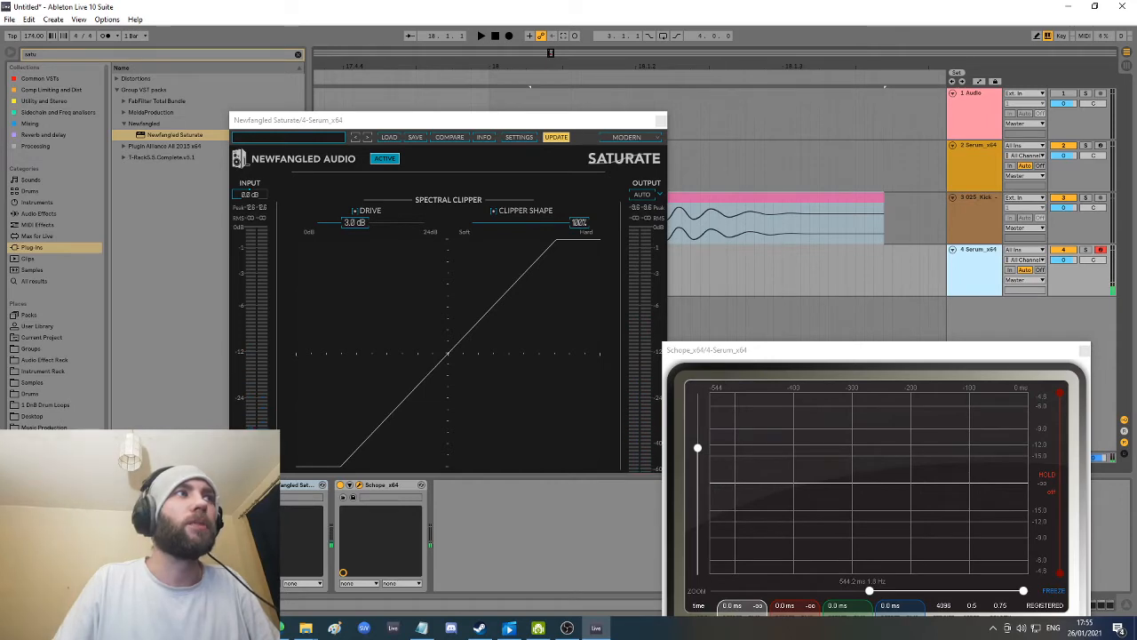
# Step: Reopen Serum on the second Serum track, check its sine level in the scope with a test note, and close it
pyautogui.click(151, 486)
pyautogui.click(161, 485)
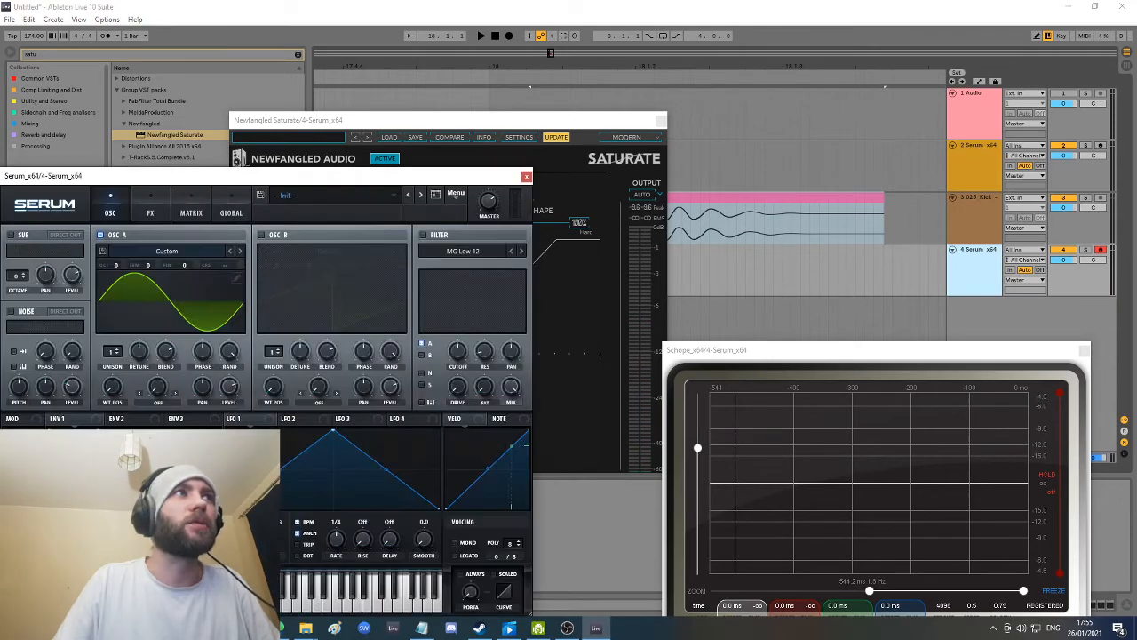
pyautogui.moveTo(476, 182); pyautogui.dragTo(503, 255)
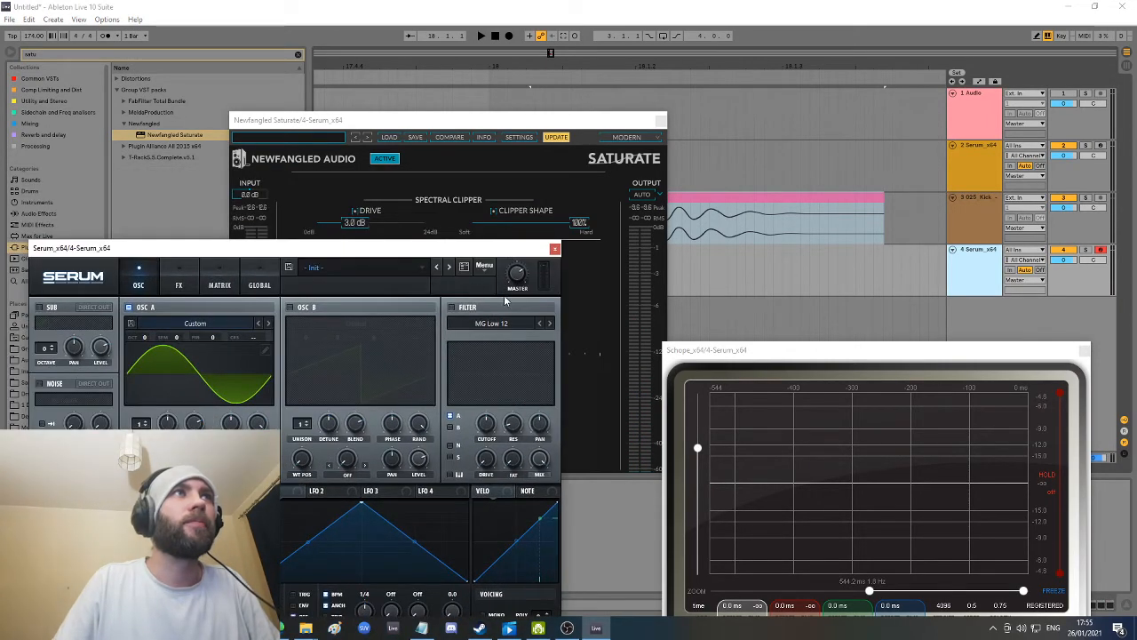
pyautogui.press('d')
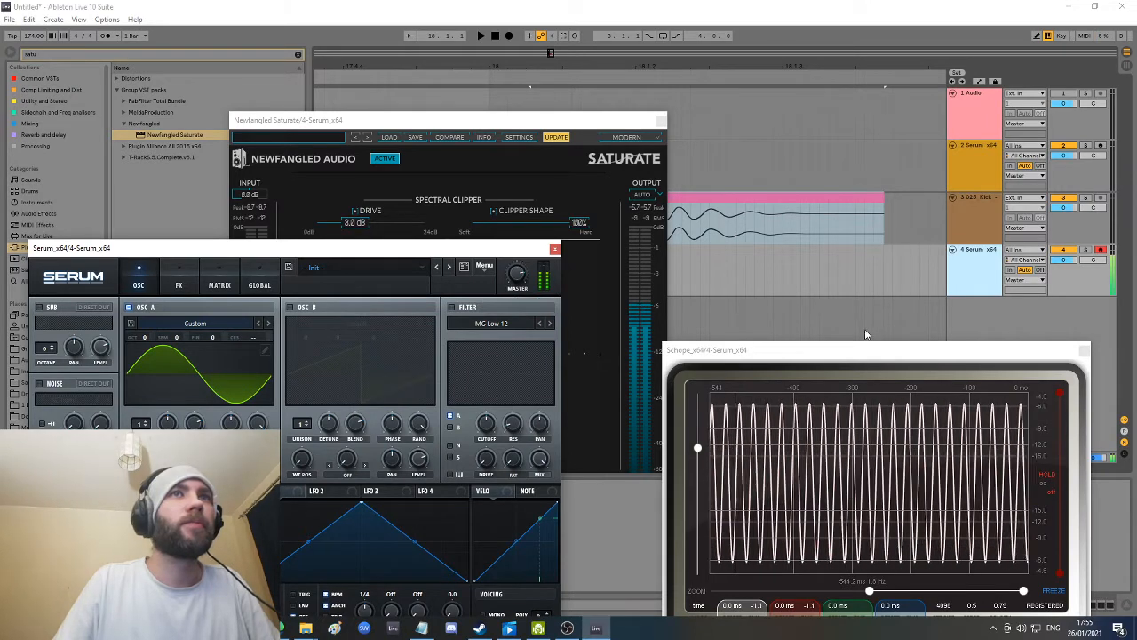
pyautogui.click(555, 249)
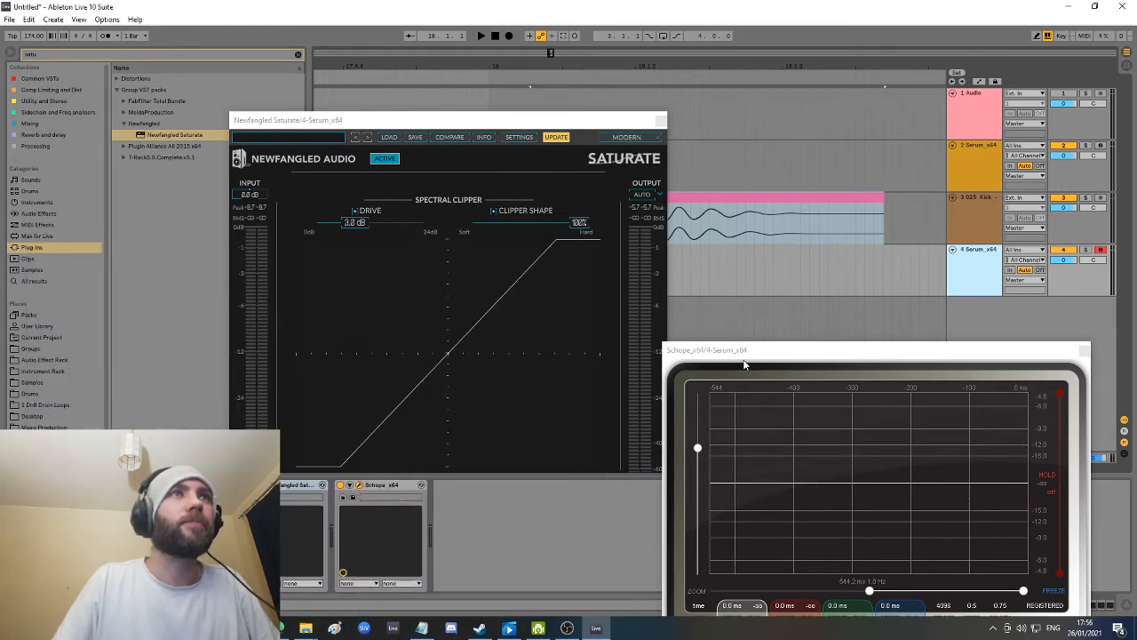
# Step: Freeze the scope on a held note, narrow its time range to about 118 ms to inspect the sine cycles, and unfreeze it
pyautogui.moveTo(744, 353); pyautogui.dragTo(674, 254)
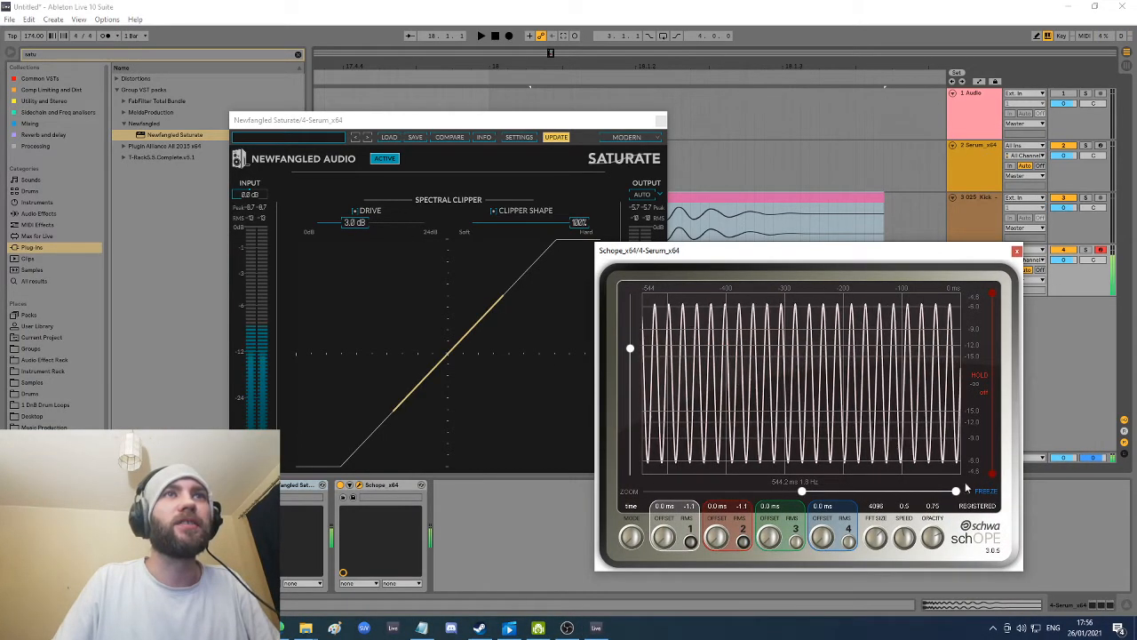
pyautogui.click(986, 491)
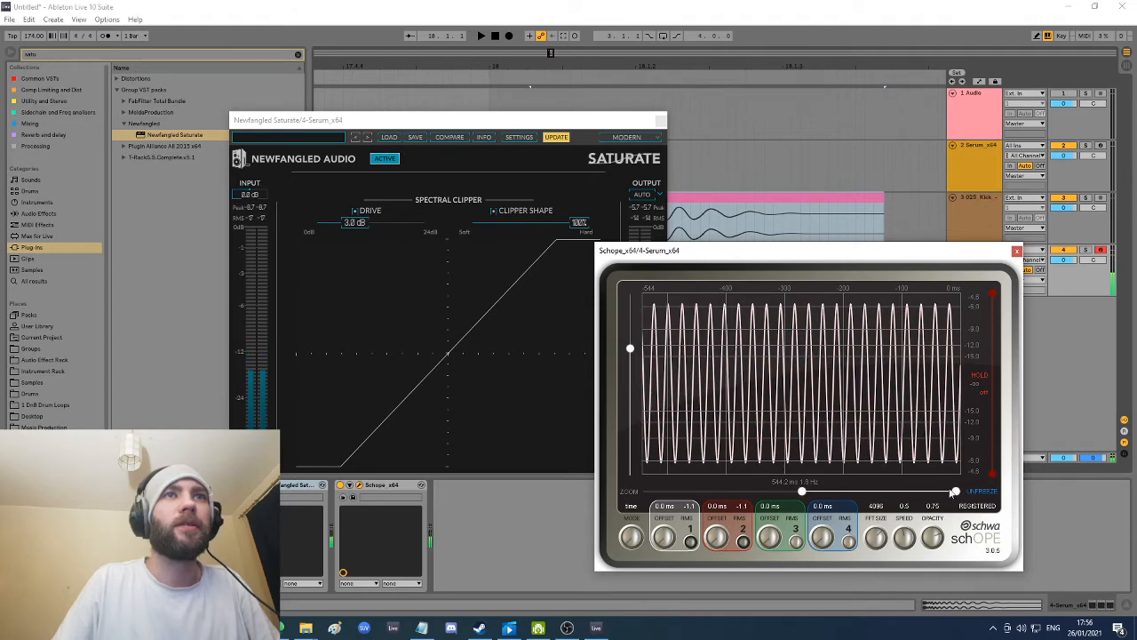
pyautogui.moveTo(954, 492); pyautogui.dragTo(835, 492)
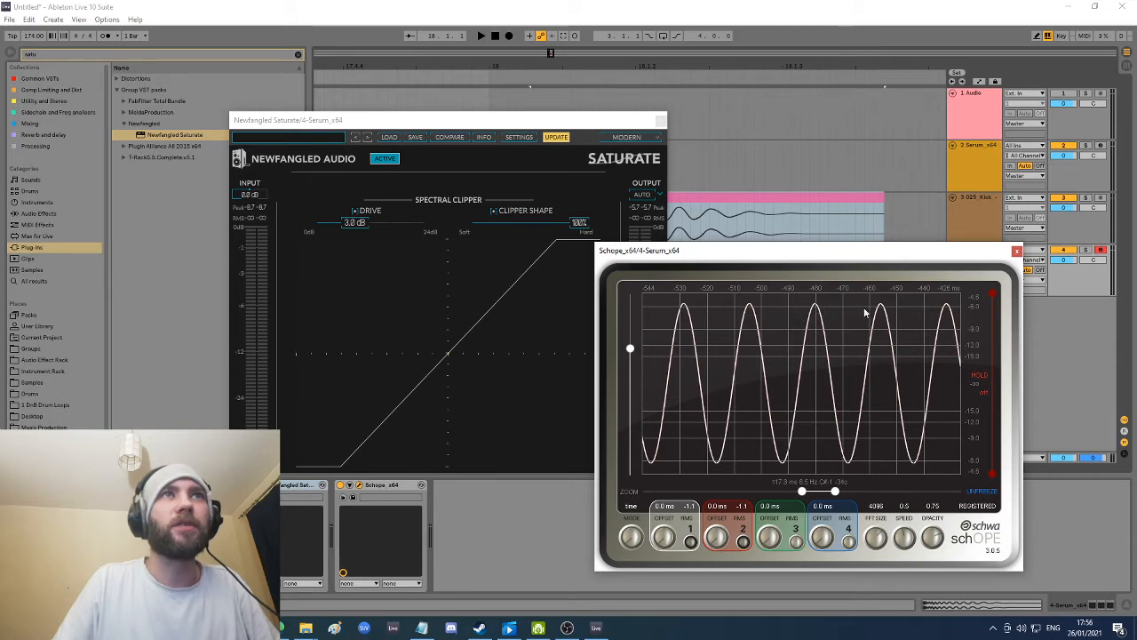
pyautogui.click(987, 492)
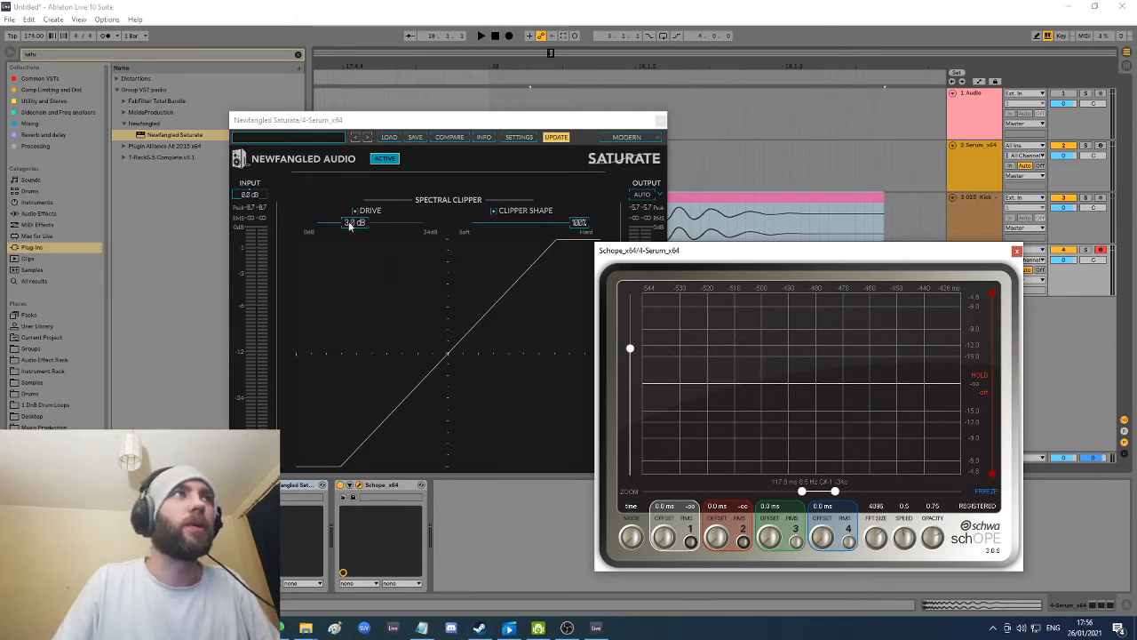
# Step: Raise Saturate's drive to 10.4 dB, reduce the scope's amplitude zoom to fit the clipped peaks, and freeze the waveform
pyautogui.moveTo(355, 227); pyautogui.dragTo(381, 228)
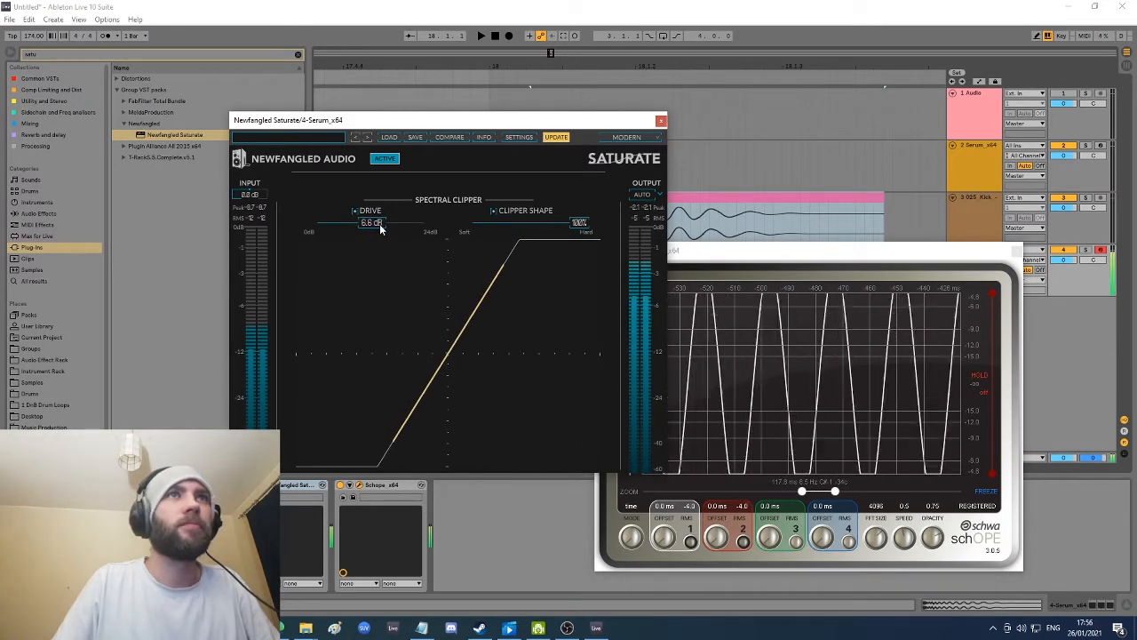
pyautogui.moveTo(705, 253); pyautogui.dragTo(751, 257)
pyautogui.moveTo(678, 355); pyautogui.dragTo(684, 435)
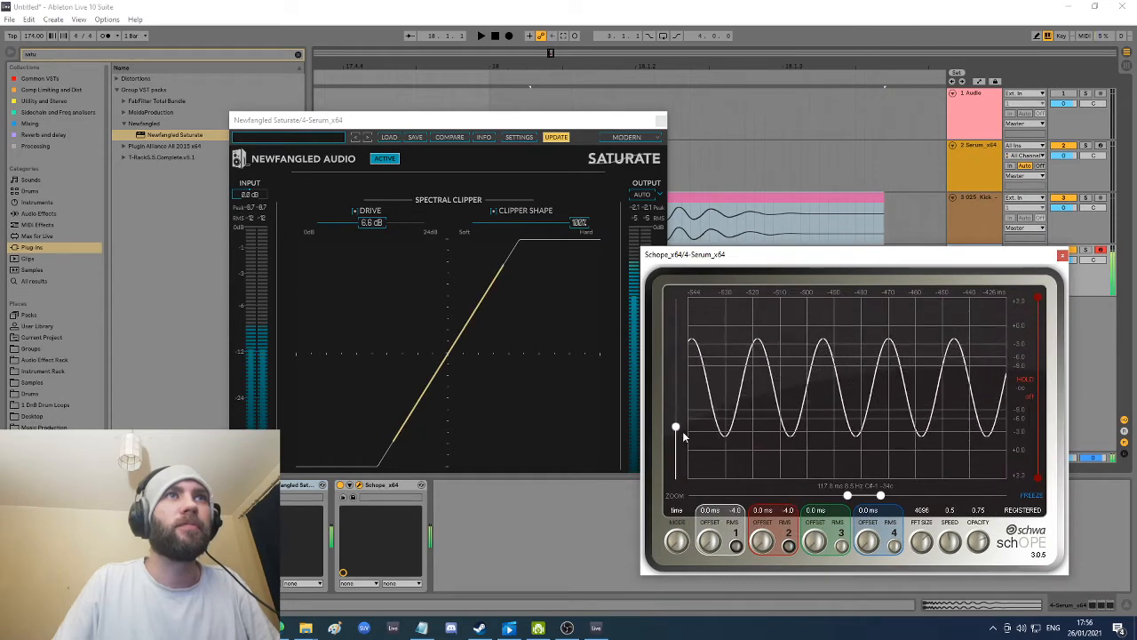
pyautogui.moveTo(377, 223); pyautogui.dragTo(399, 222)
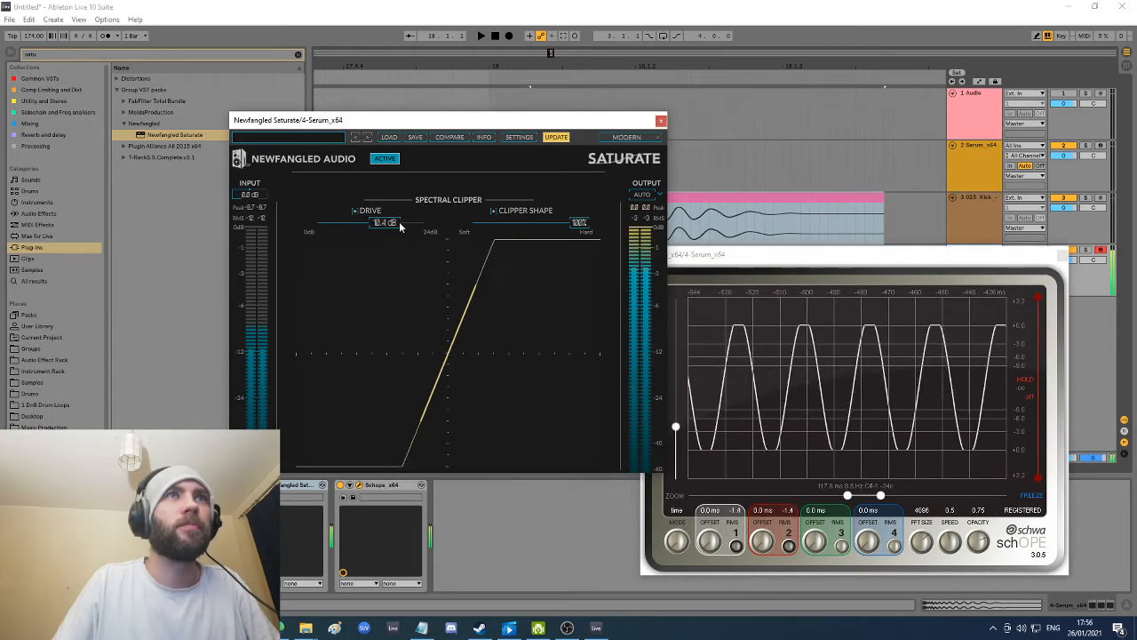
pyautogui.click(1023, 494)
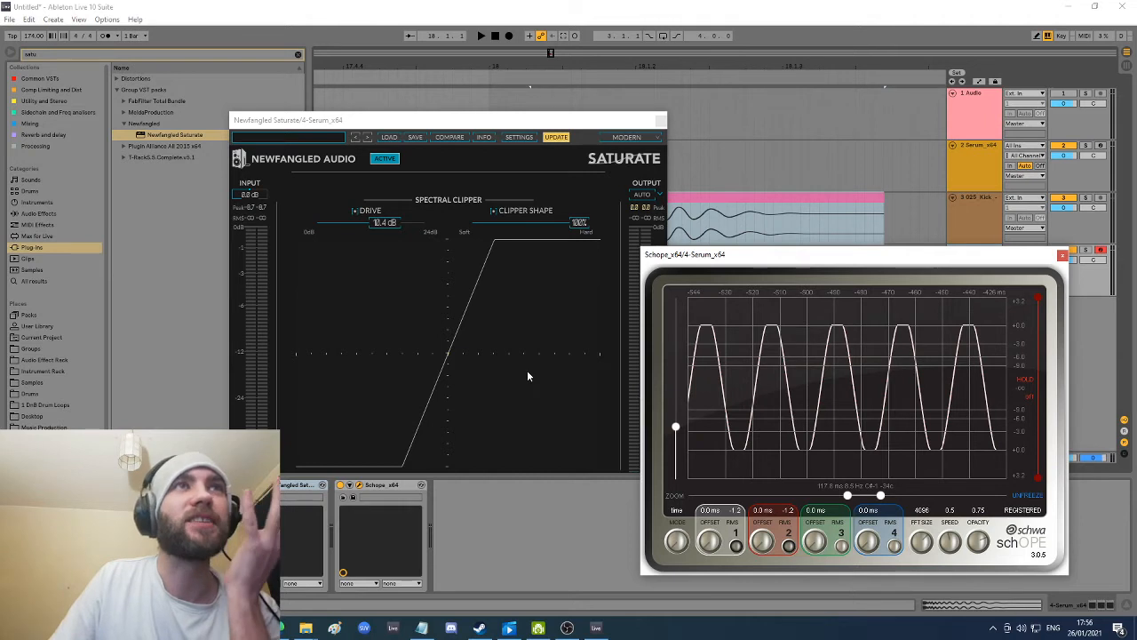
# Step: Add the Spectrum audio effect after Schope and move the plug-in windows aside to expose its enlarged display
pyautogui.click(37, 214)
pyautogui.click(297, 55)
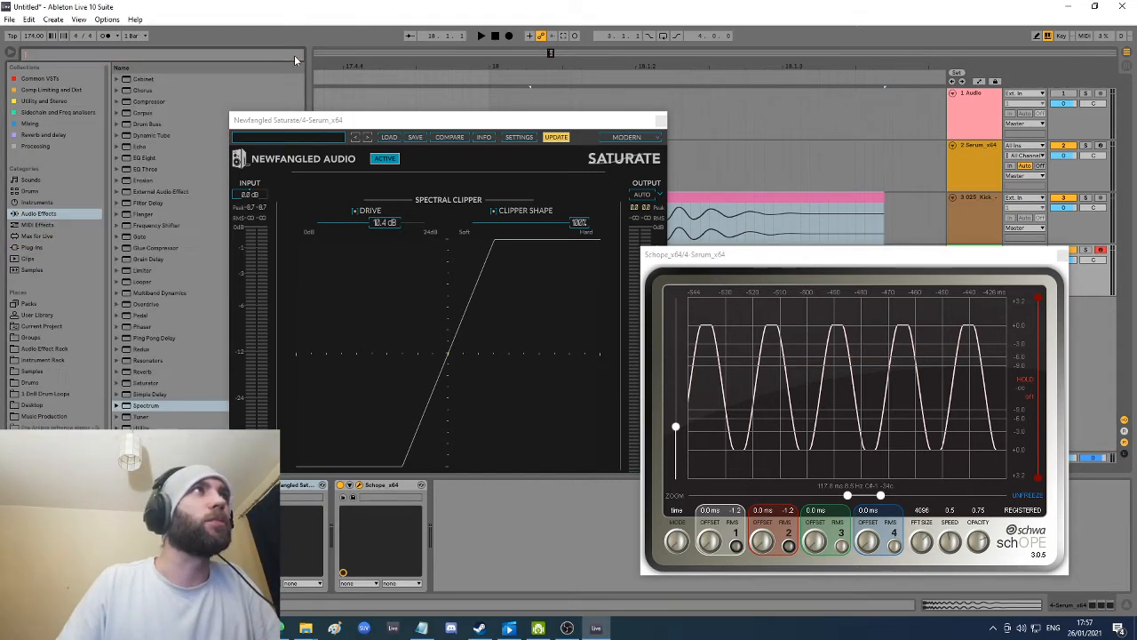
pyautogui.moveTo(147, 405); pyautogui.dragTo(495, 528)
pyautogui.moveTo(595, 125); pyautogui.dragTo(344, 145)
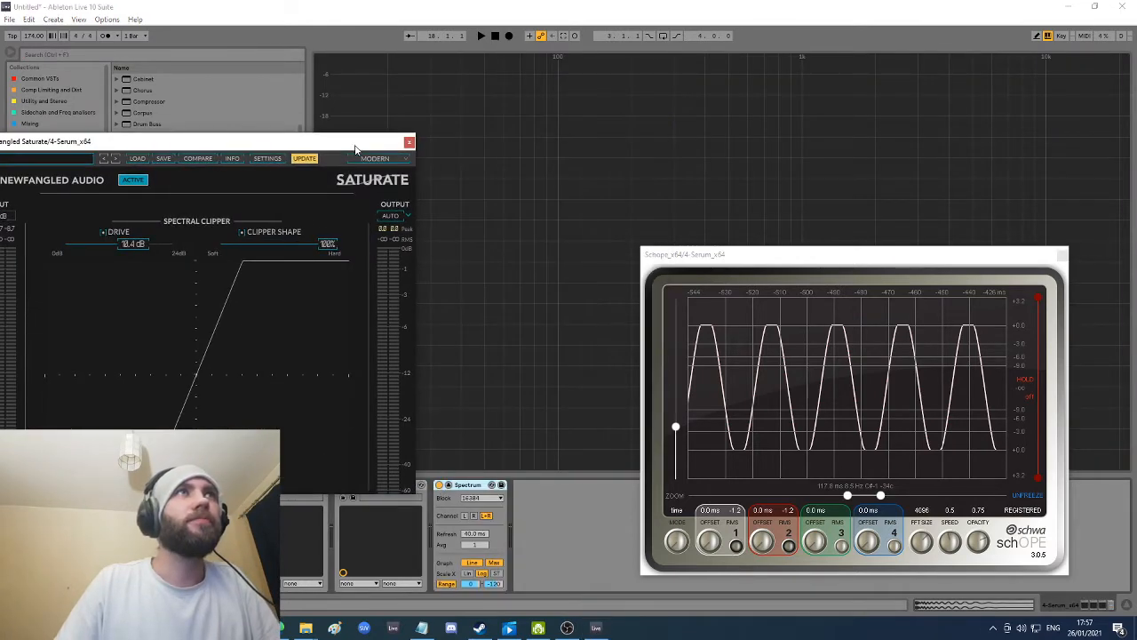
pyautogui.moveTo(723, 256); pyautogui.dragTo(875, 403)
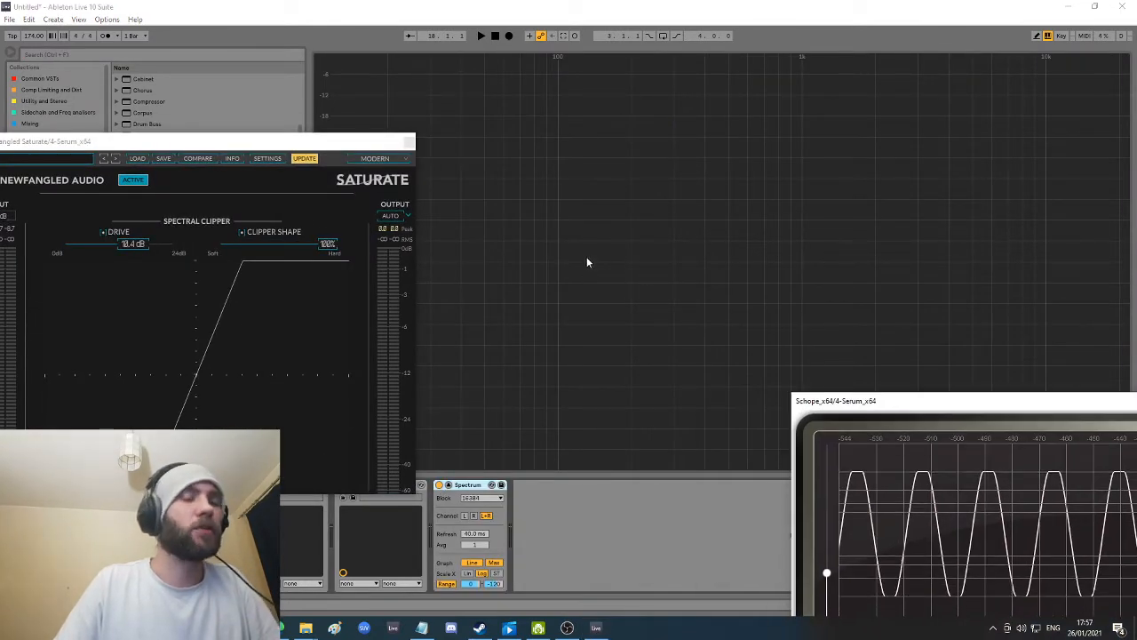
# Step: Play a note to examine the clipped sine's harmonics in Spectrum, and collapse the enlarged display back to the arrangement
pyautogui.press('f')
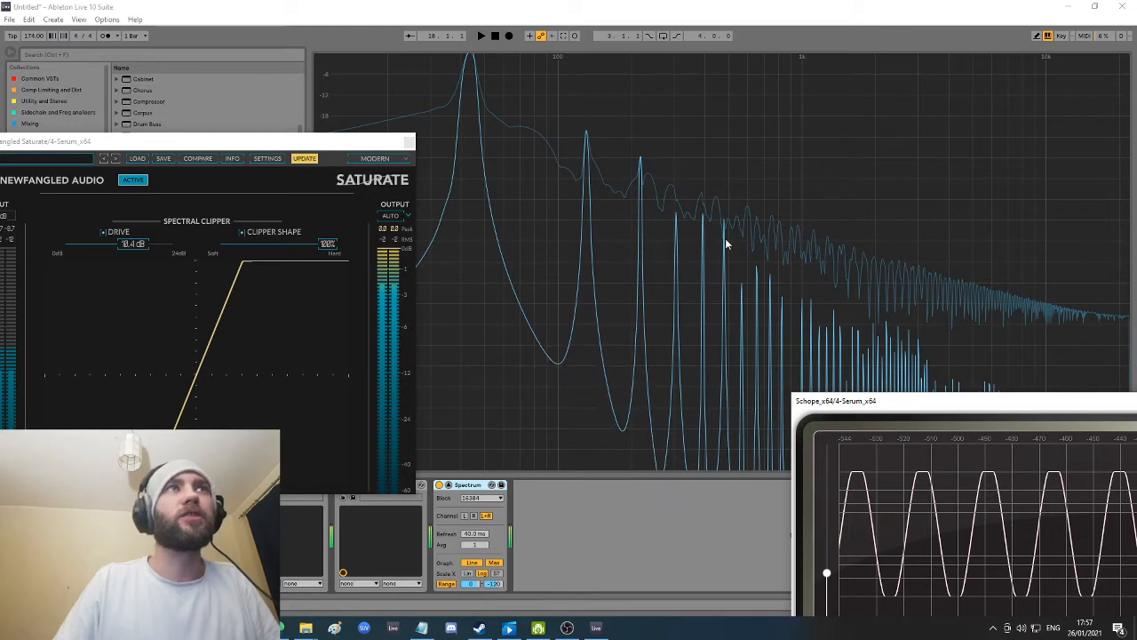
pyautogui.moveTo(928, 404); pyautogui.dragTo(873, 394)
pyautogui.click(684, 215)
pyautogui.doubleClick(685, 215)
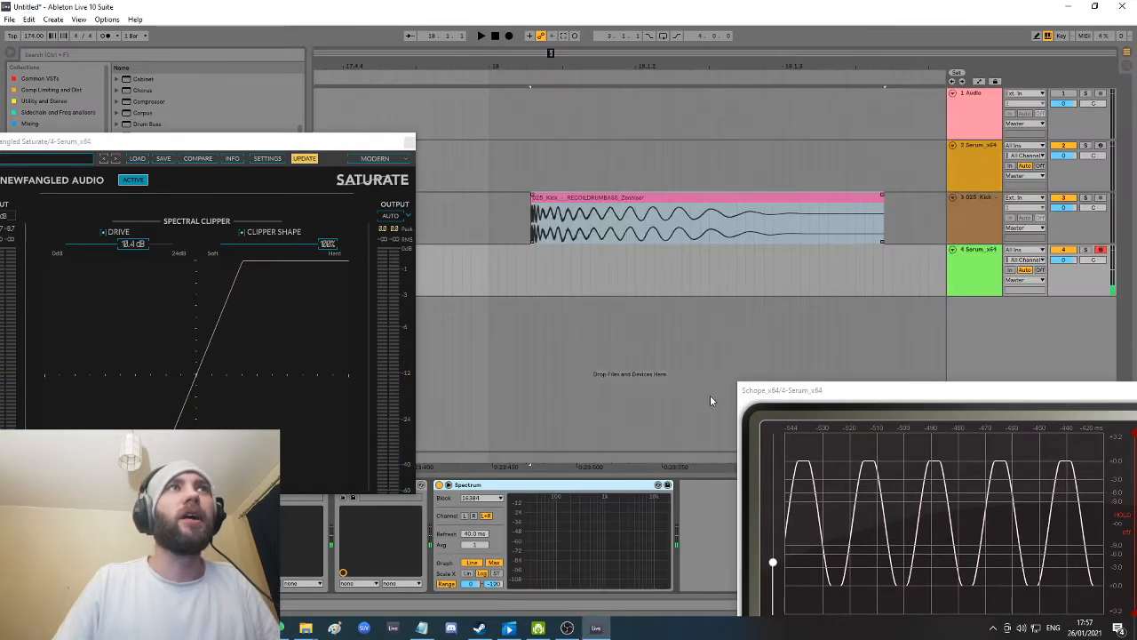
# Step: Highlight the kick clip's body after the transient and move the Schope window beside its enlarged waveform for comparison
pyautogui.doubleClick(670, 205)
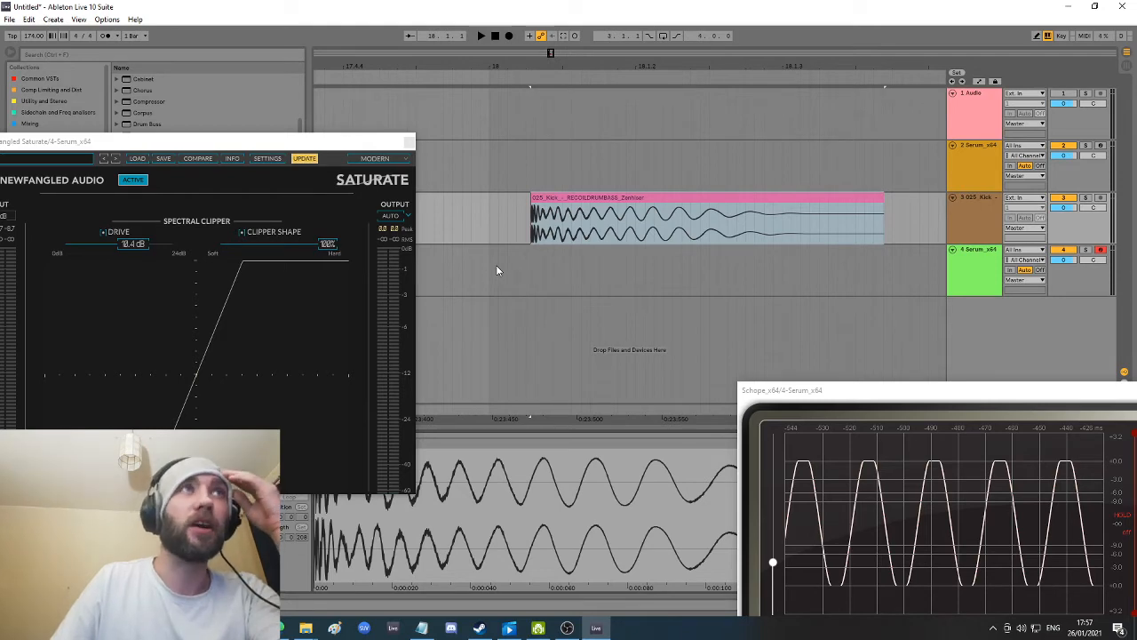
pyautogui.click(533, 224)
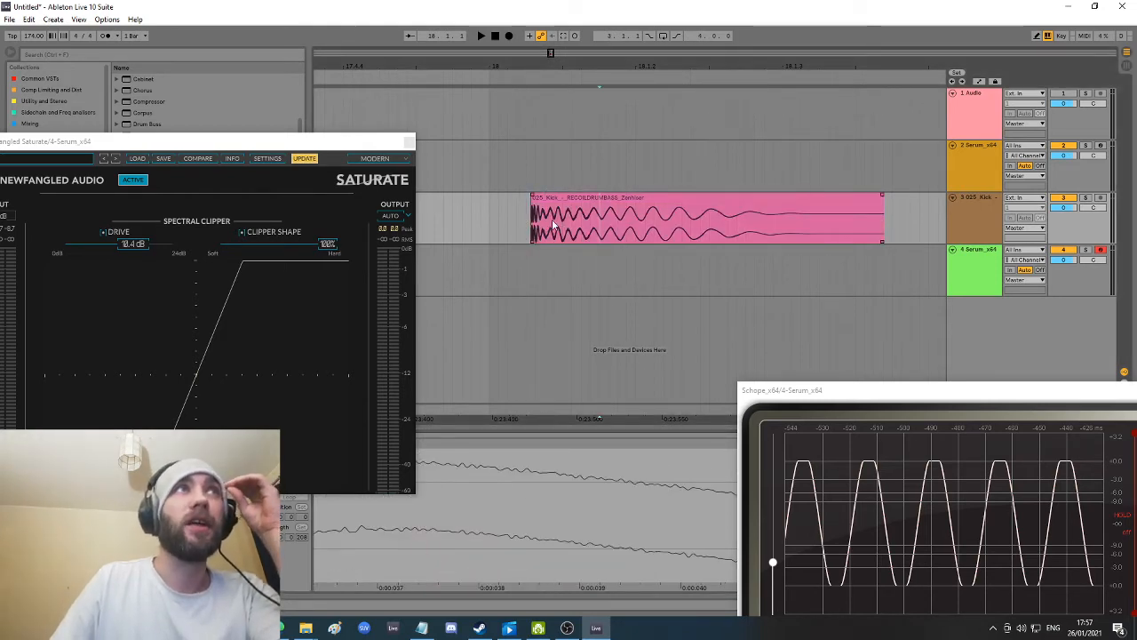
pyautogui.moveTo(552, 225); pyautogui.dragTo(754, 224)
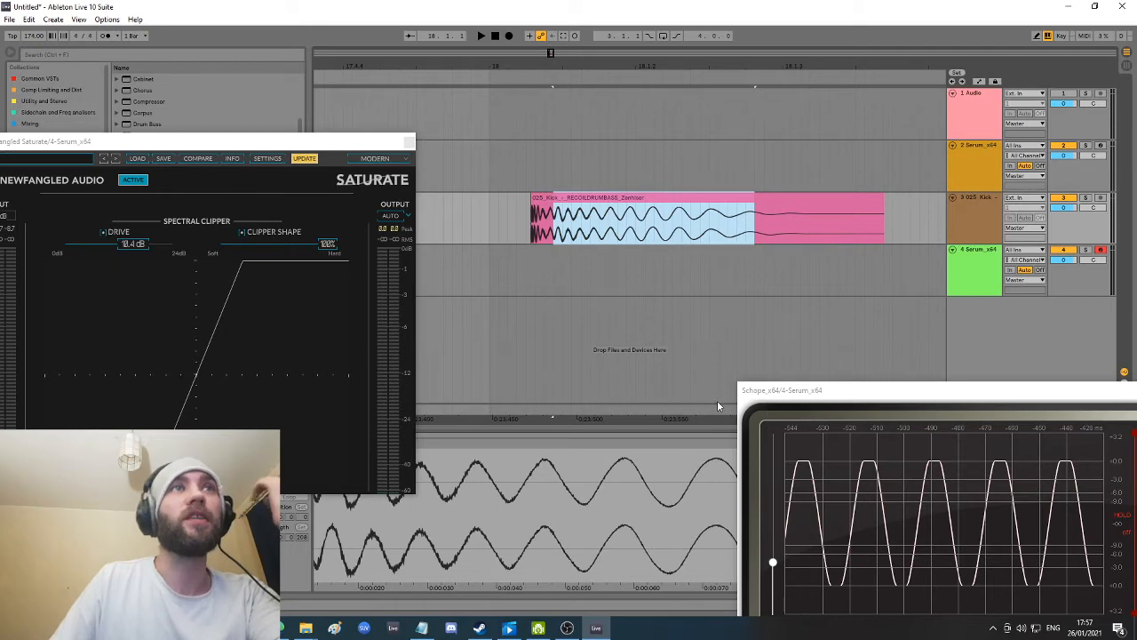
pyautogui.moveTo(915, 397); pyautogui.dragTo(727, 335)
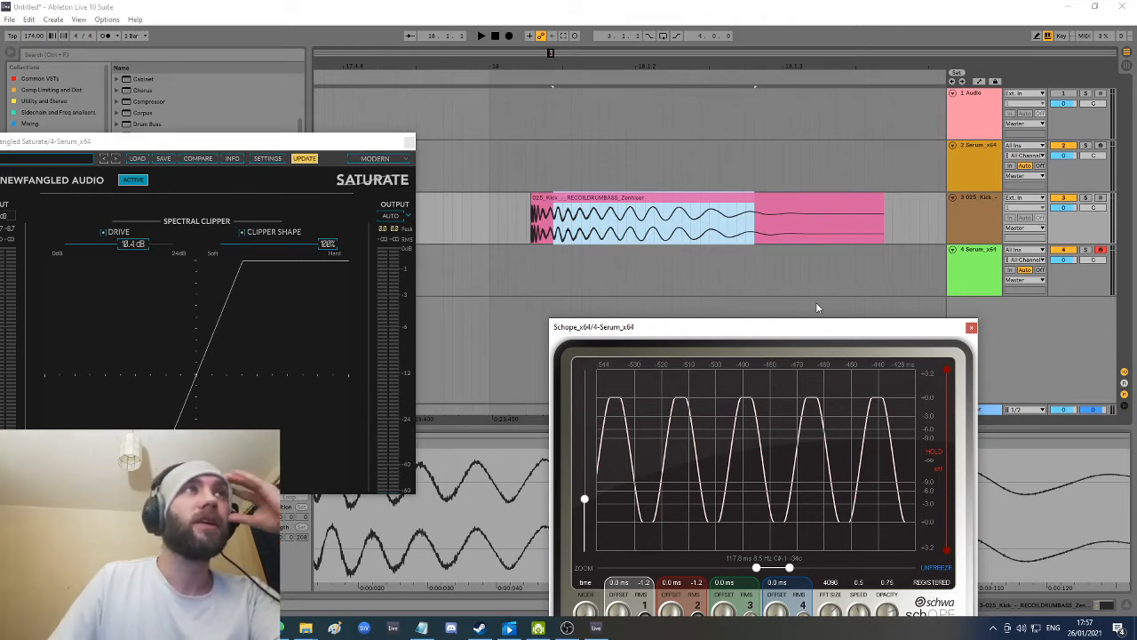
pyautogui.moveTo(914, 327); pyautogui.dragTo(845, 333)
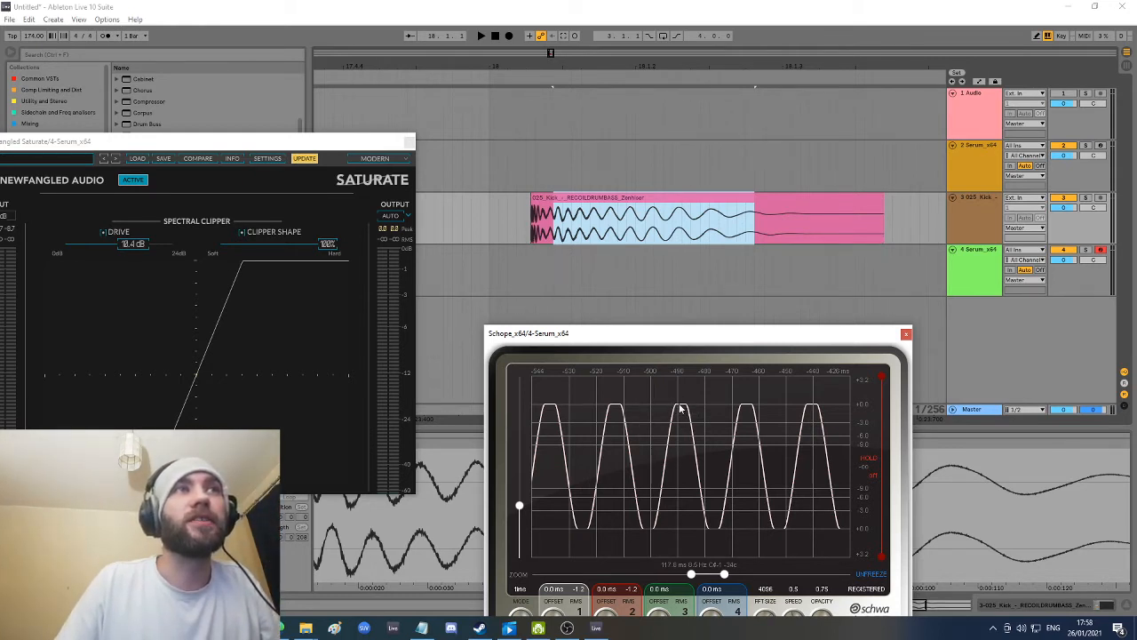
# Step: Close the Schope and Saturate windows and show the kick track's device chain
pyautogui.click(906, 333)
pyautogui.click(648, 196)
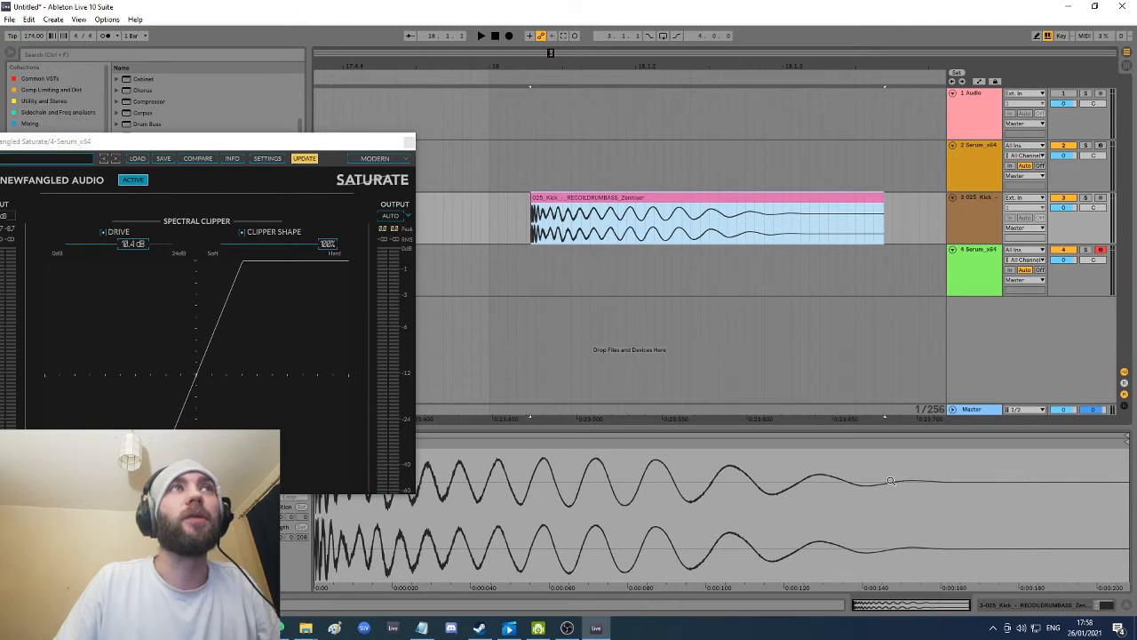
pyautogui.click(408, 142)
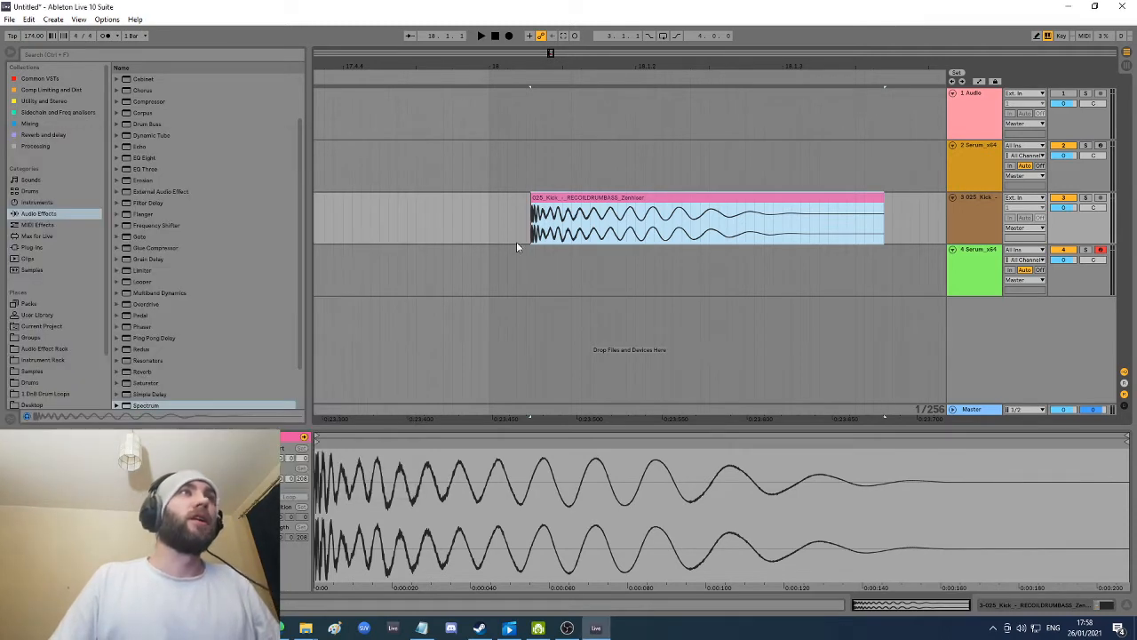
pyautogui.click(981, 220)
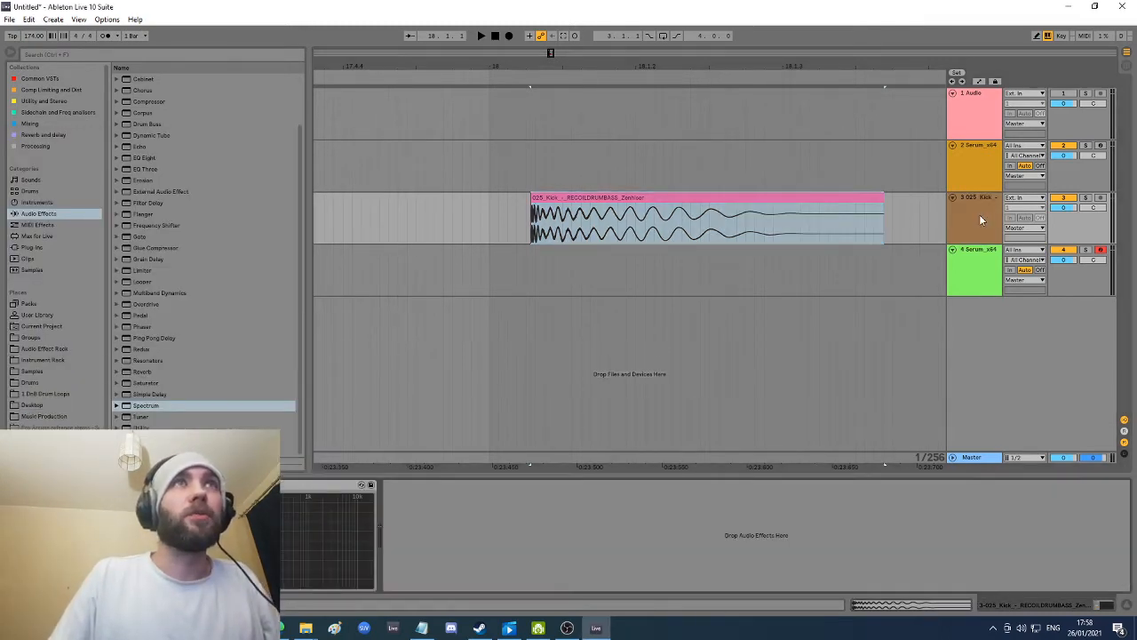
# Step: Highlight the short noisy transient at the very start of the kick clip to examine its shape
pyautogui.moveTo(542, 63); pyautogui.dragTo(542, 124)
pyautogui.click(522, 225)
pyautogui.moveTo(521, 225); pyautogui.dragTo(531, 229)
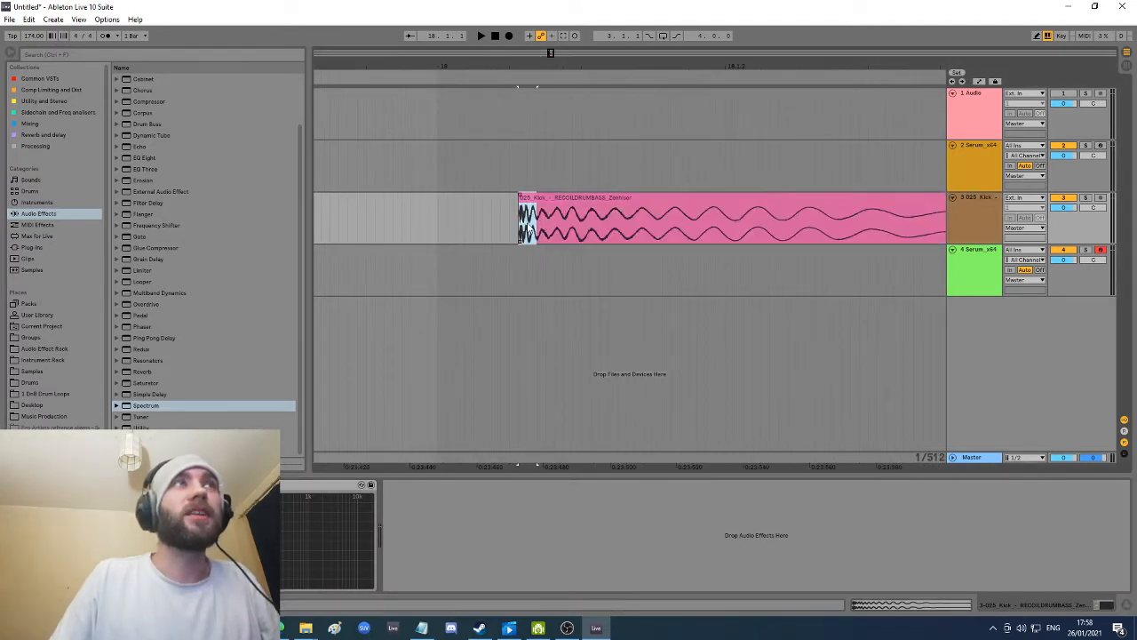
pyautogui.moveTo(530, 66); pyautogui.dragTo(531, 125)
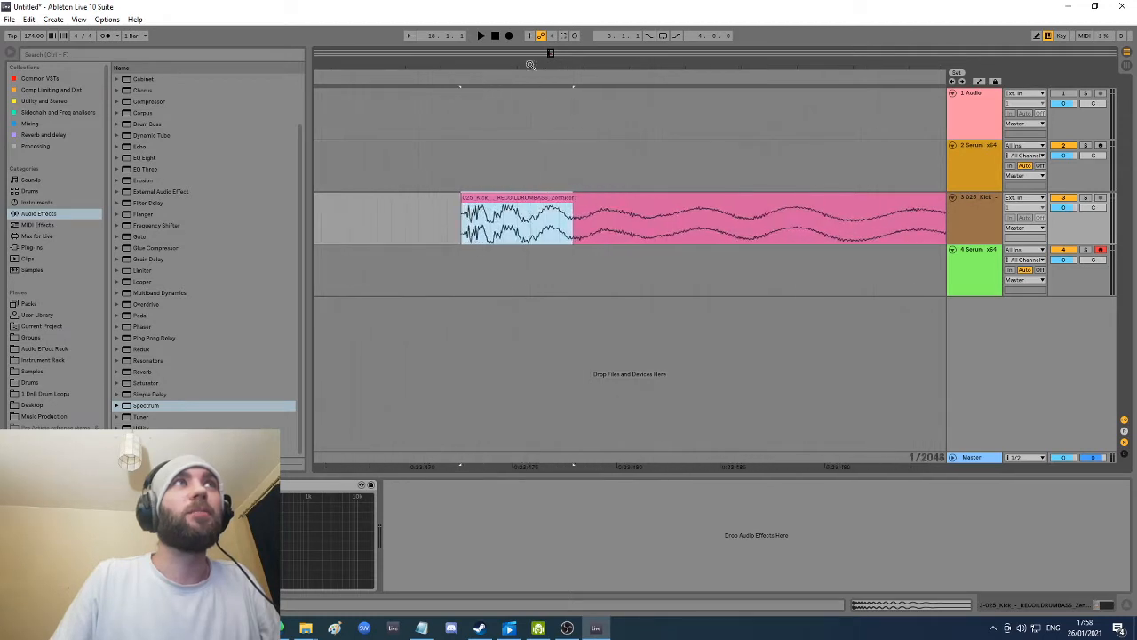
pyautogui.moveTo(465, 227); pyautogui.dragTo(560, 233)
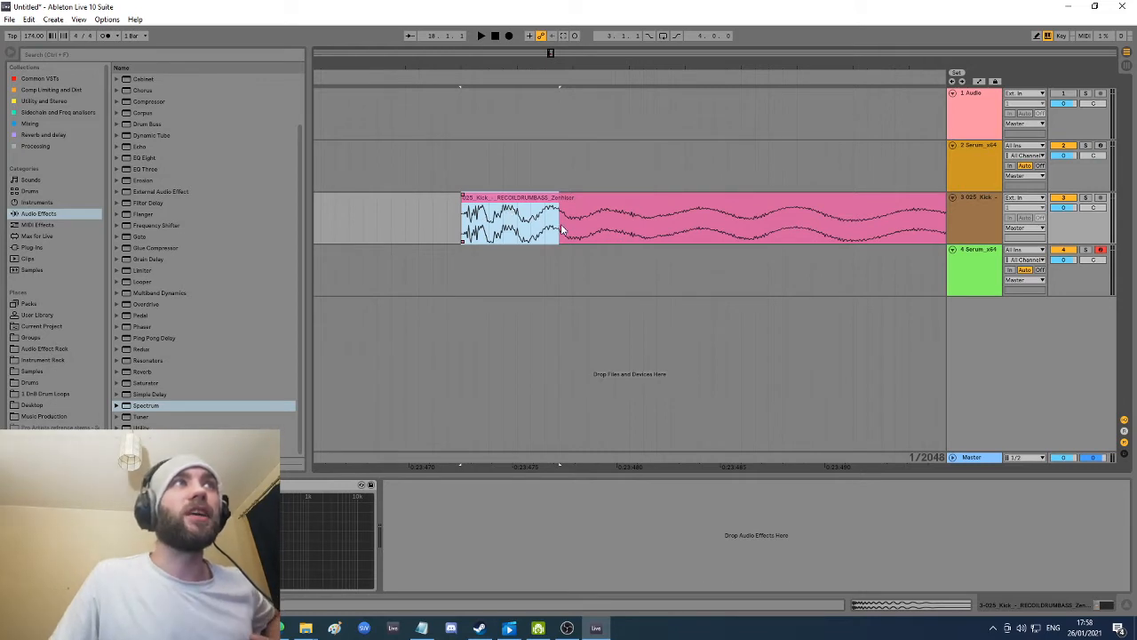
# Step: Cut the opening transient out of the kick clip, leaving the sine body at bar 18
pyautogui.moveTo(558, 228); pyautogui.dragTo(465, 216)
pyautogui.moveTo(610, 66); pyautogui.dragTo(610, 46)
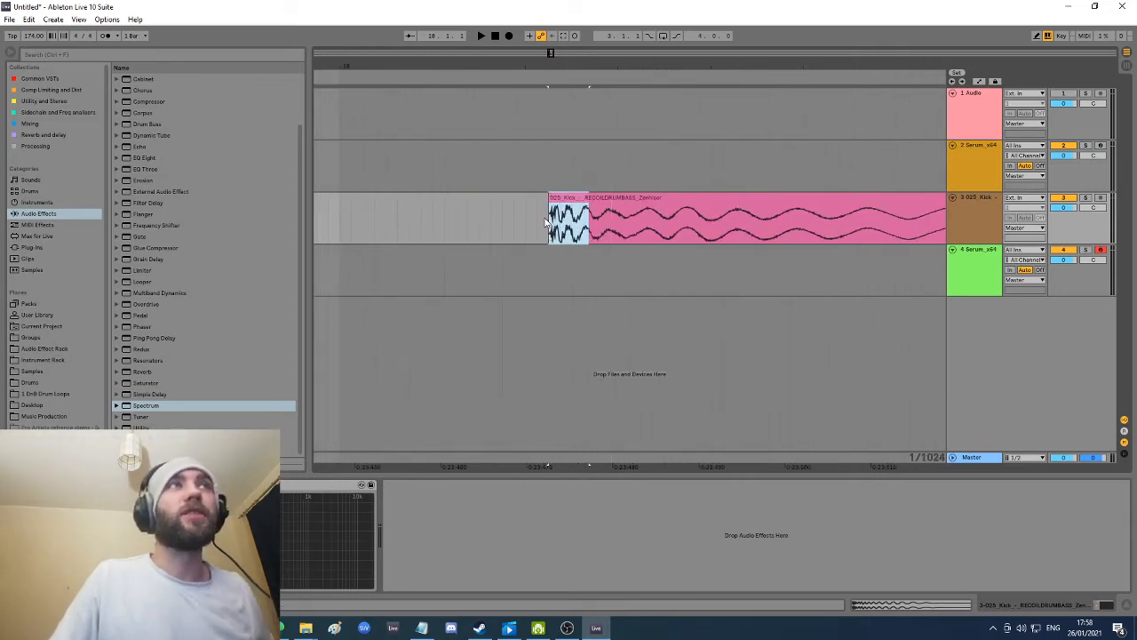
pyautogui.moveTo(549, 227); pyautogui.dragTo(547, 198)
pyautogui.moveTo(570, 65); pyautogui.dragTo(919, 36)
pyautogui.rightClick(722, 197)
pyautogui.click(736, 193)
pyautogui.press('Delete')
# Step: Paste the transient fragment at bar 1 of the kick track
pyautogui.moveTo(337, 69); pyautogui.dragTo(472, 70)
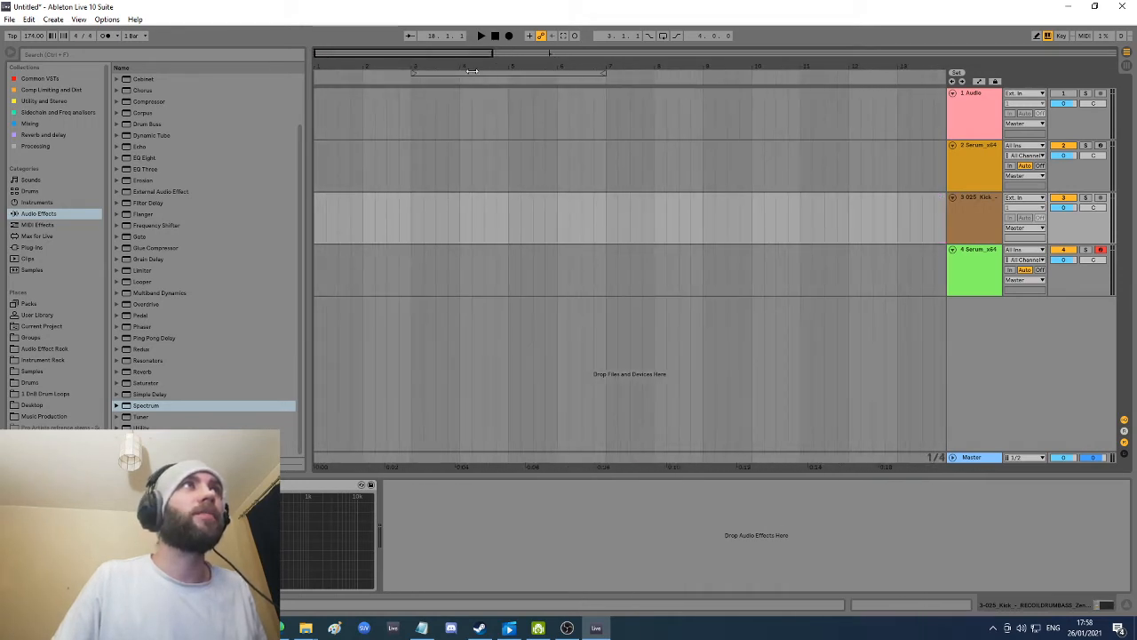
pyautogui.moveTo(318, 59); pyautogui.dragTo(318, 223)
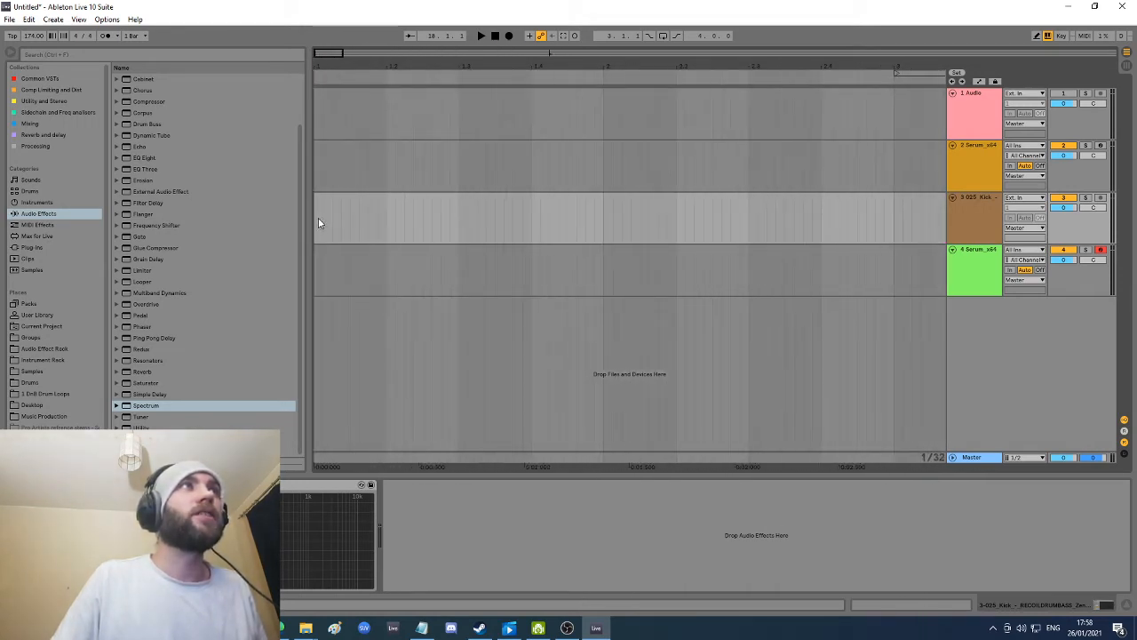
pyautogui.rightClick(318, 214)
pyautogui.click(338, 215)
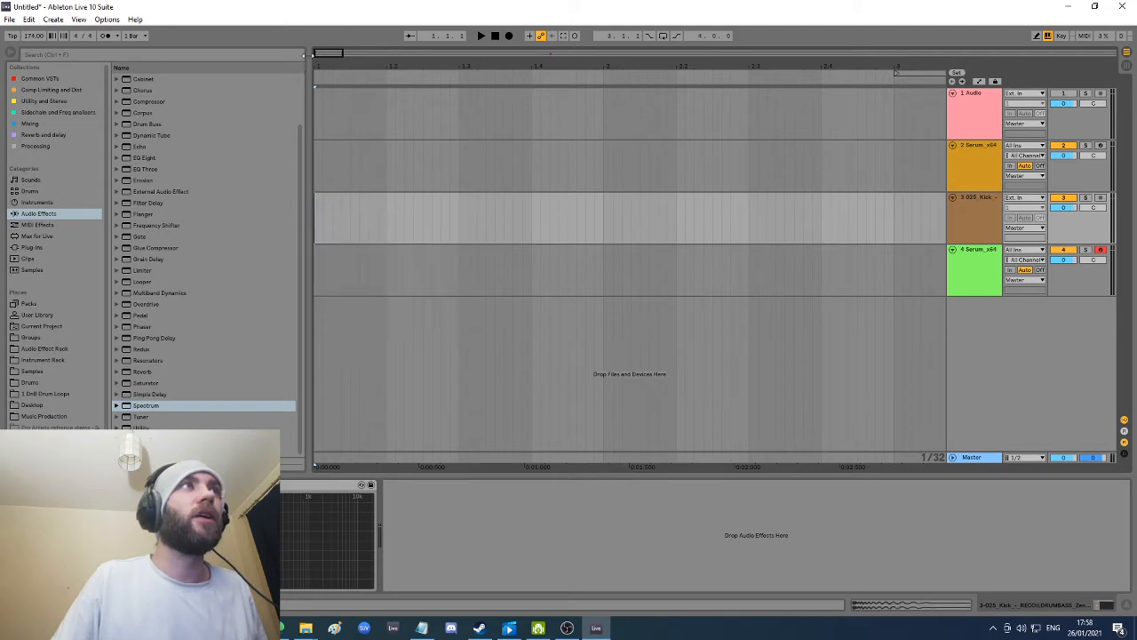
pyautogui.moveTo(323, 60); pyautogui.dragTo(326, 120)
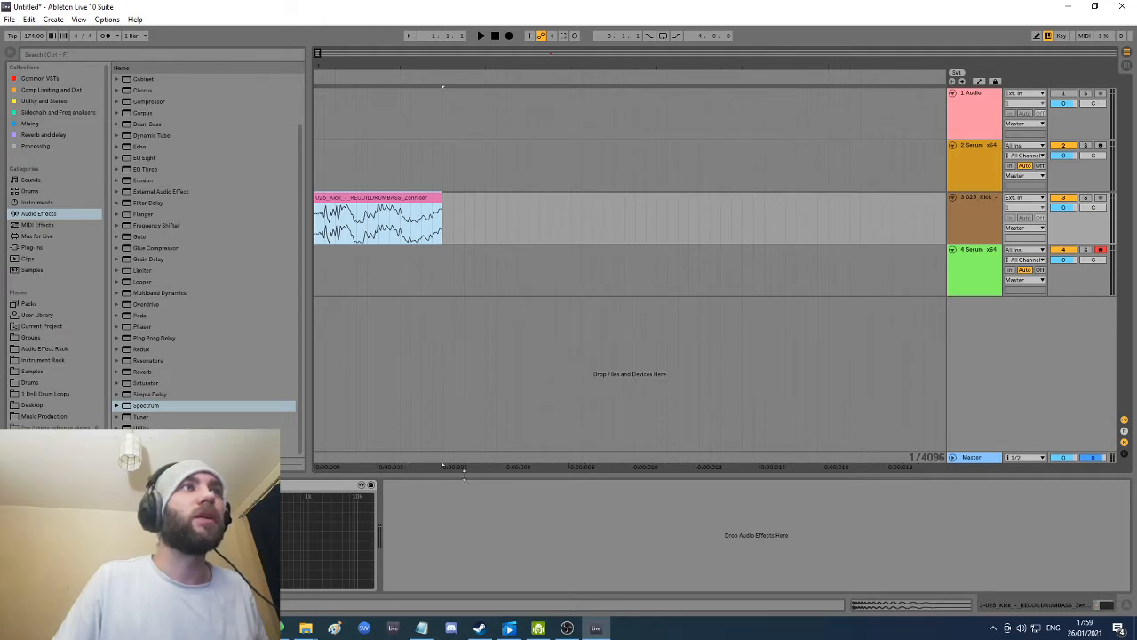
# Step: Select the isolated transient clip at the start of the kick track and cut it
pyautogui.moveTo(444, 210); pyautogui.dragTo(433, 482)
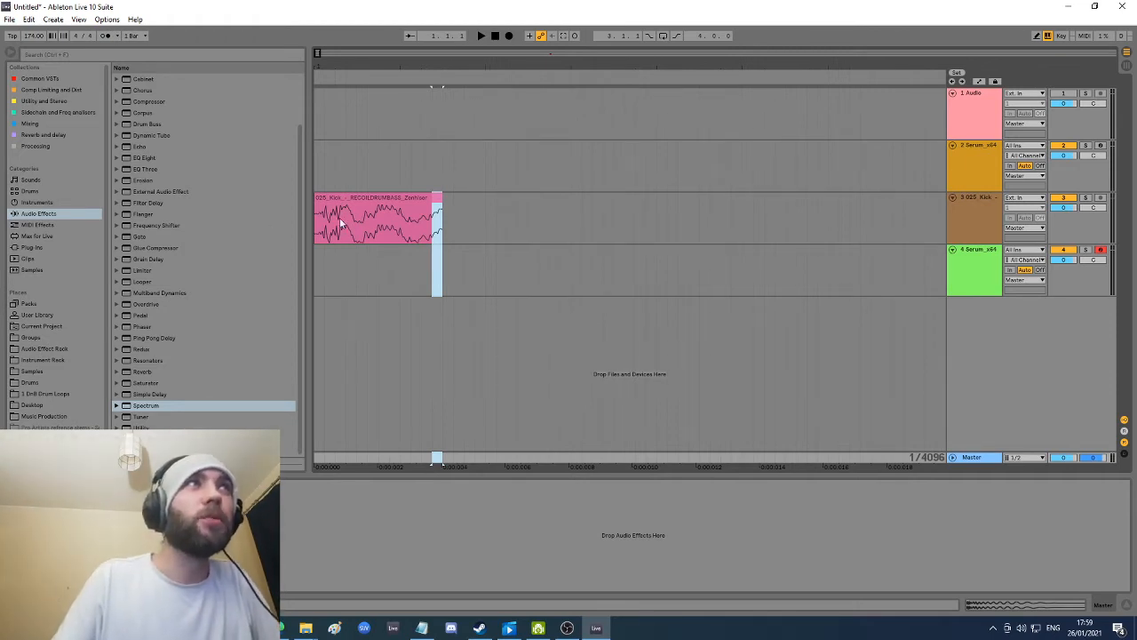
pyautogui.click(430, 213)
pyautogui.rightClick(430, 213)
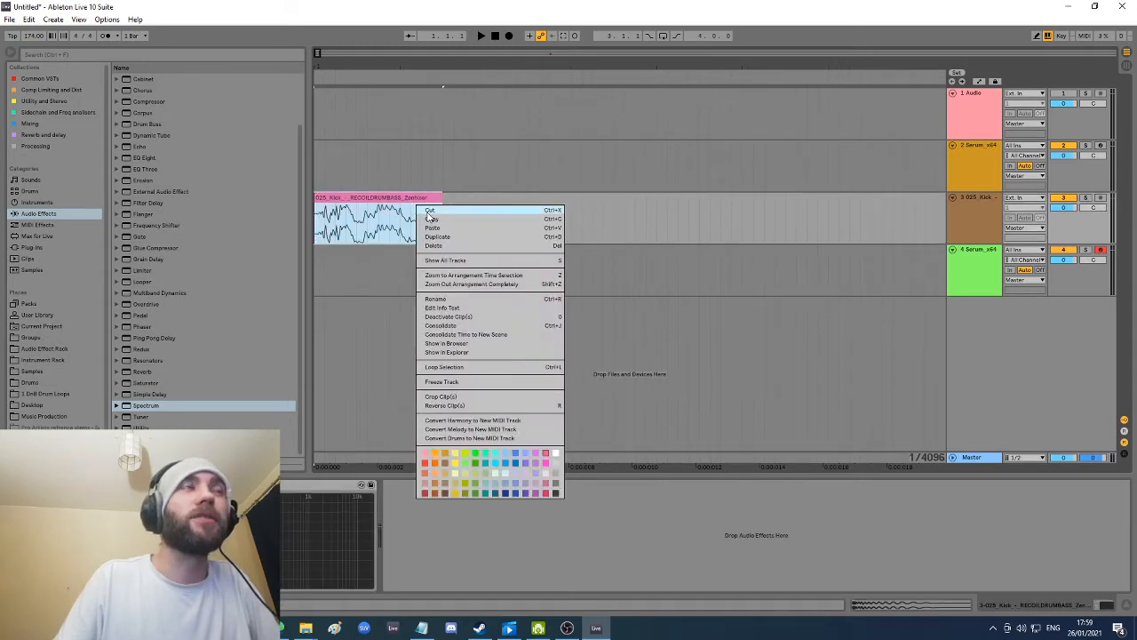
pyautogui.click(430, 210)
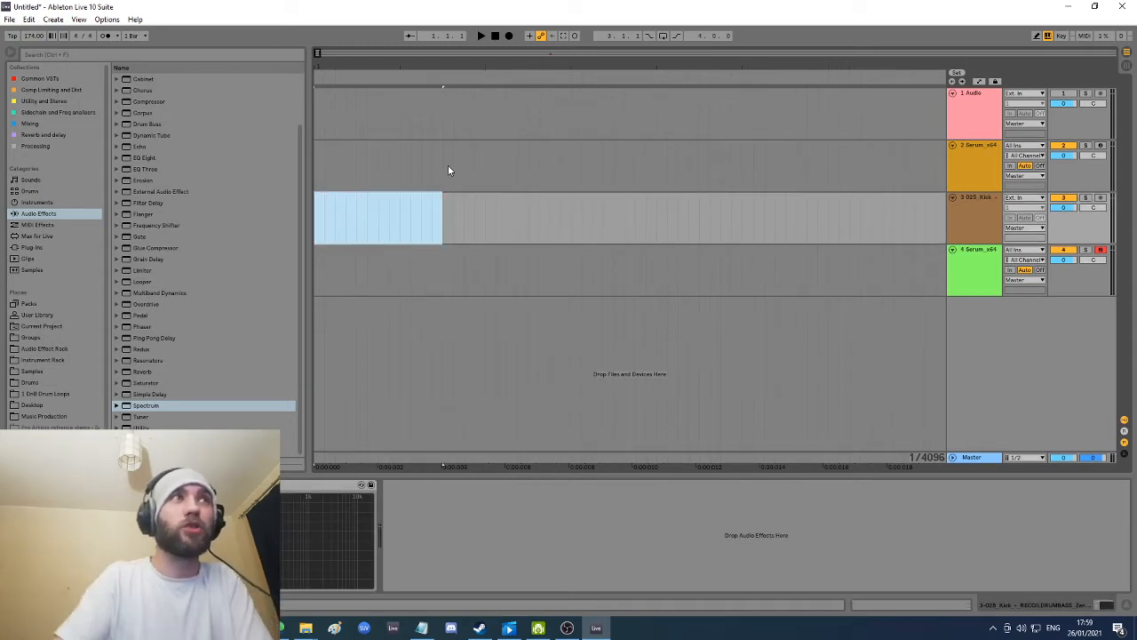
# Step: Play the shortened kick at bar 18 and extend the clip's start to bring back its transient
pyautogui.moveTo(629, 68); pyautogui.dragTo(519, 85)
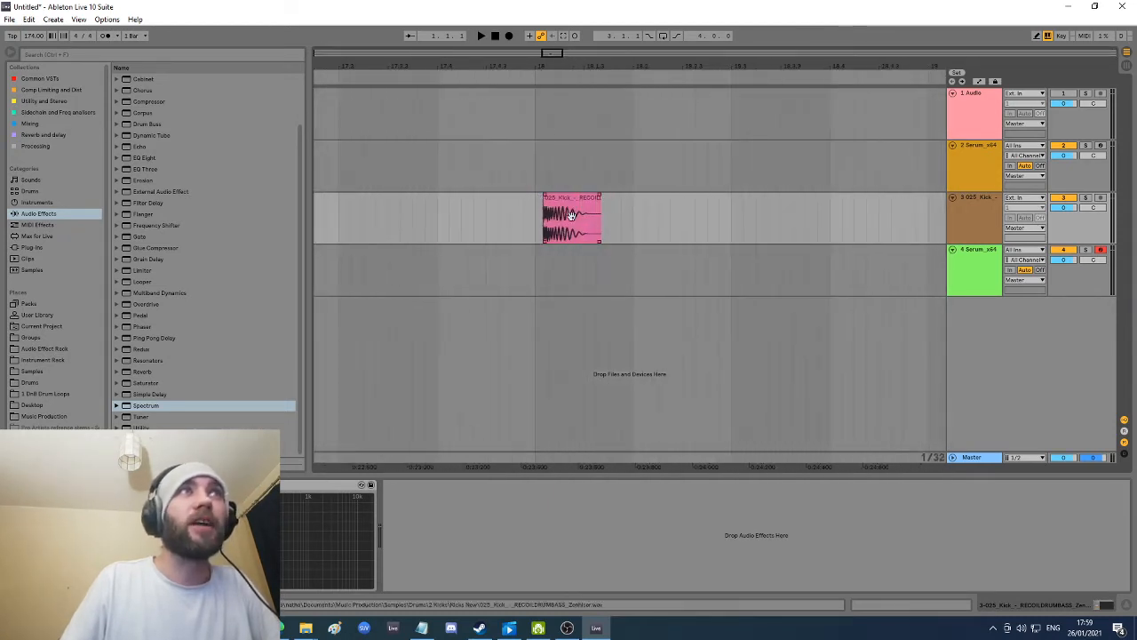
pyautogui.click(591, 233)
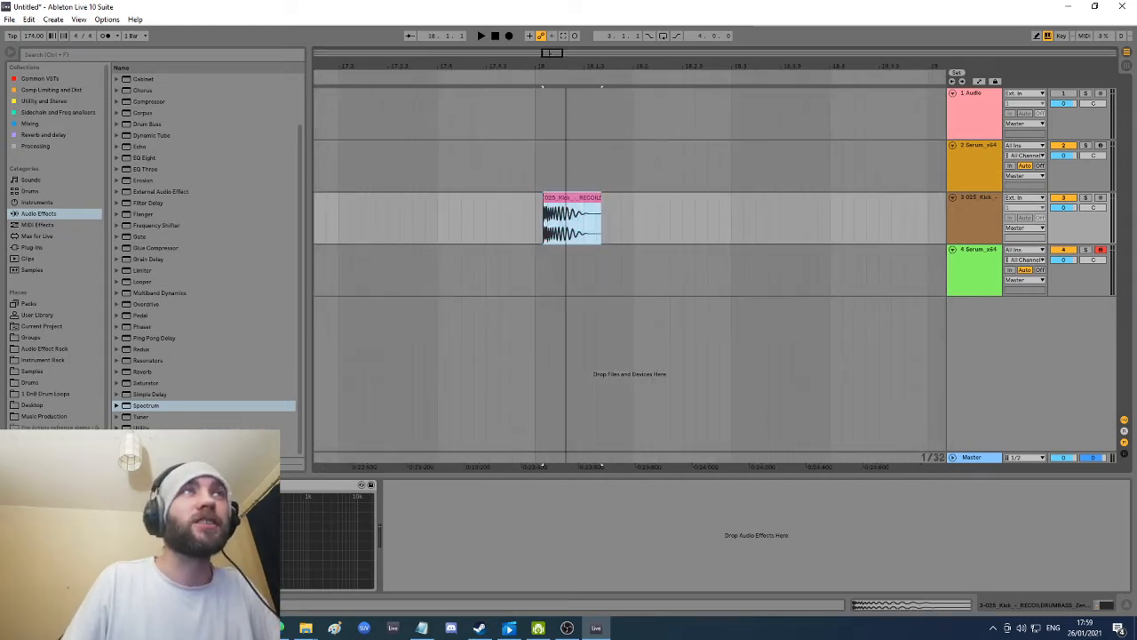
pyautogui.moveTo(561, 71); pyautogui.dragTo(568, 115)
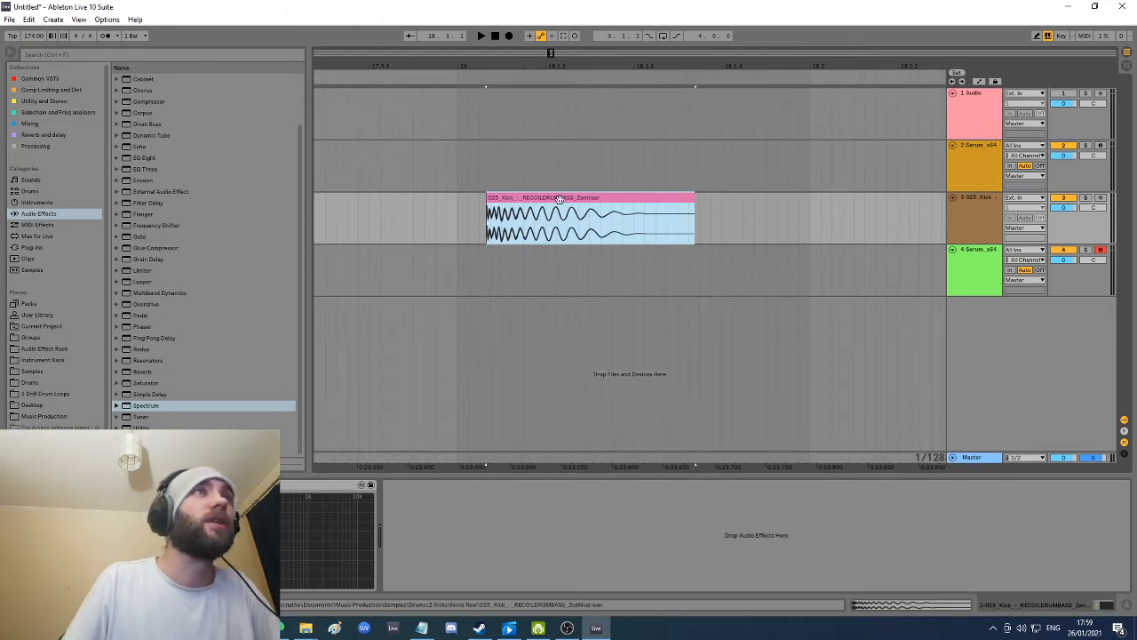
pyautogui.moveTo(487, 210); pyautogui.dragTo(482, 210)
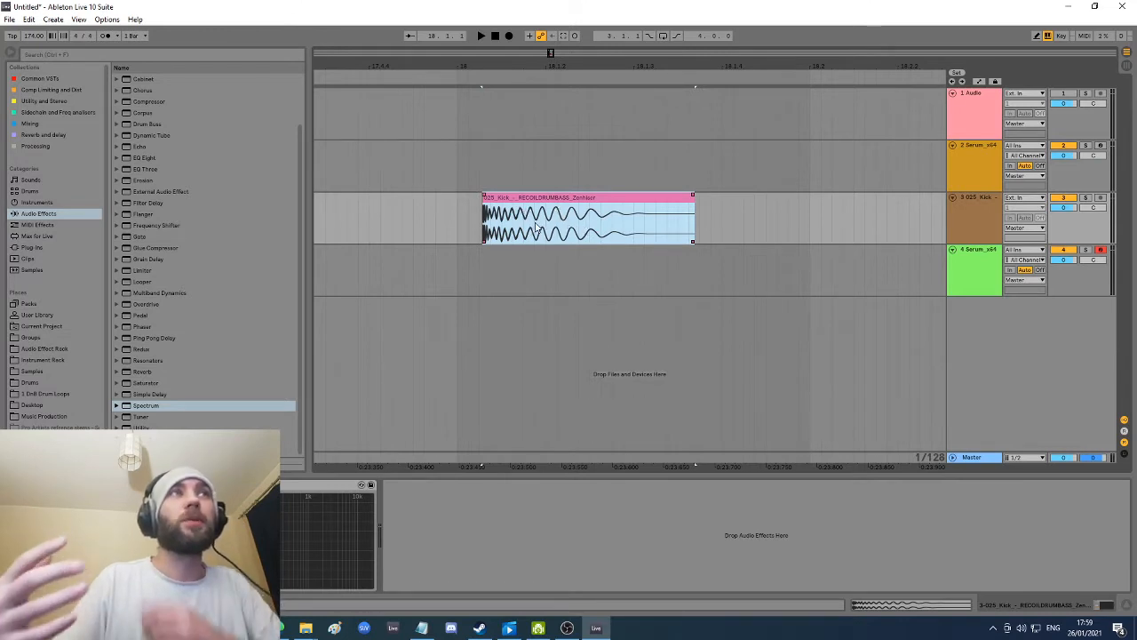
# Step: Highlight the restored transient at the kick's start up close to compare it with the sine body
pyautogui.moveTo(485, 69); pyautogui.dragTo(486, 111)
pyautogui.moveTo(497, 229); pyautogui.dragTo(474, 237)
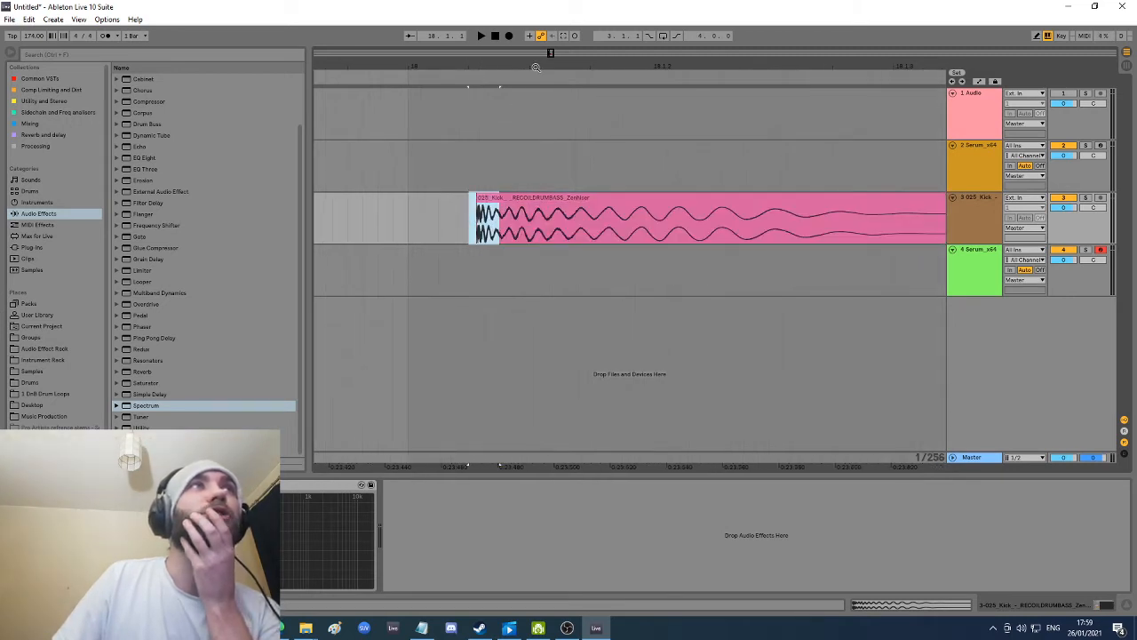
pyautogui.moveTo(535, 68); pyautogui.dragTo(534, 104)
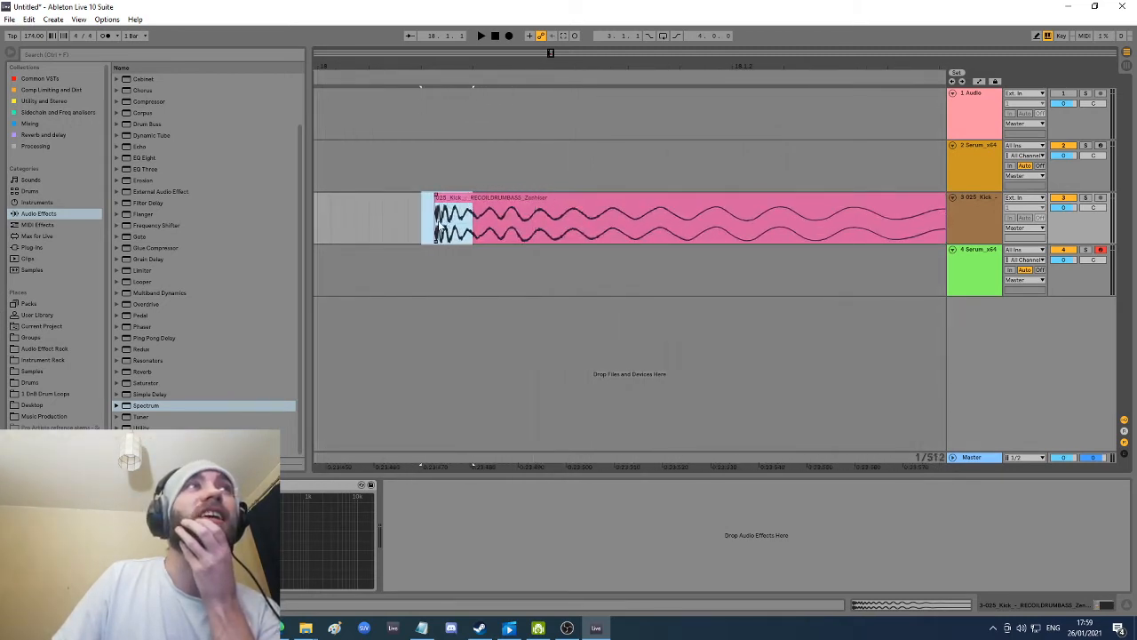
pyautogui.moveTo(435, 229); pyautogui.dragTo(474, 228)
pyautogui.moveTo(551, 68); pyautogui.dragTo(520, 51)
# Step: Select the whole kick clip and check the kick track's enlarged Spectrum display, then collapse it
pyautogui.click(561, 199)
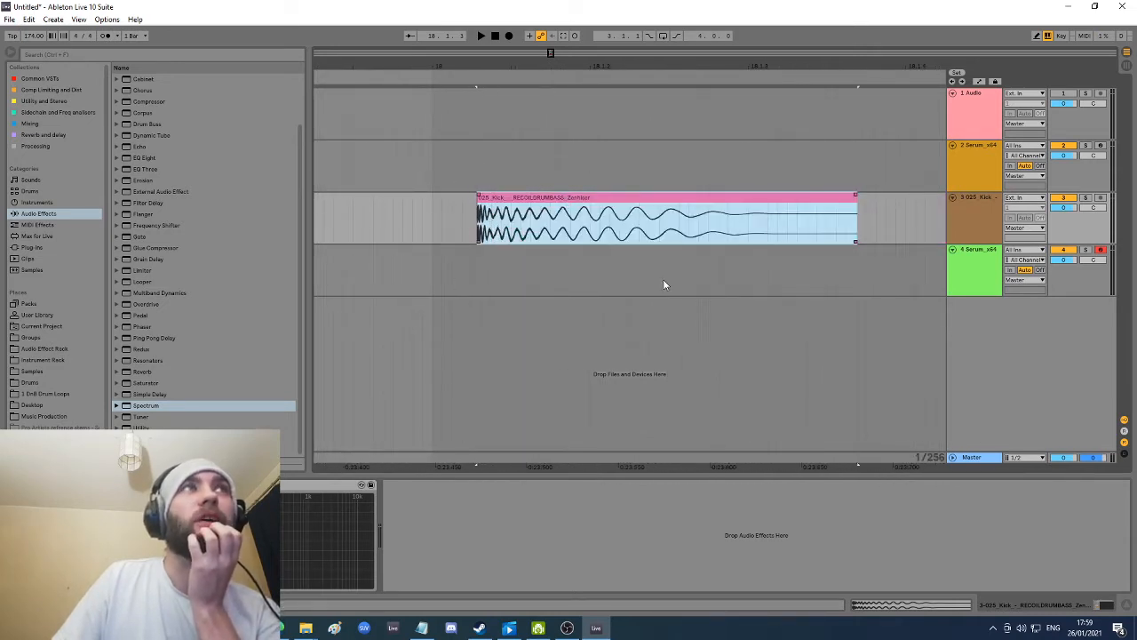
pyautogui.doubleClick(330, 520)
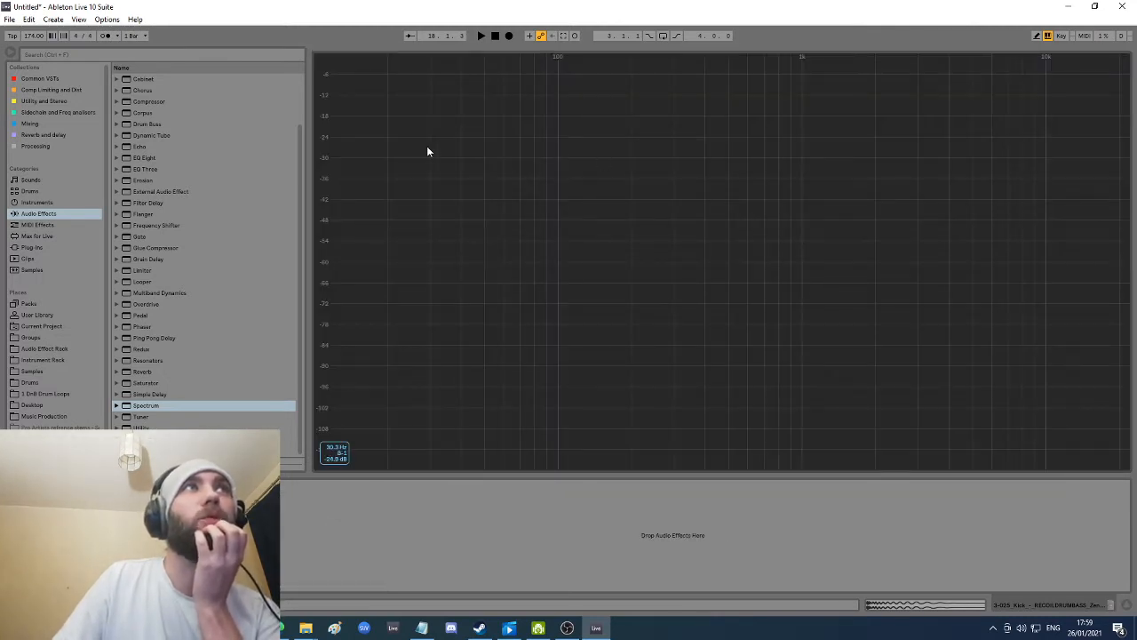
pyautogui.doubleClick(679, 391)
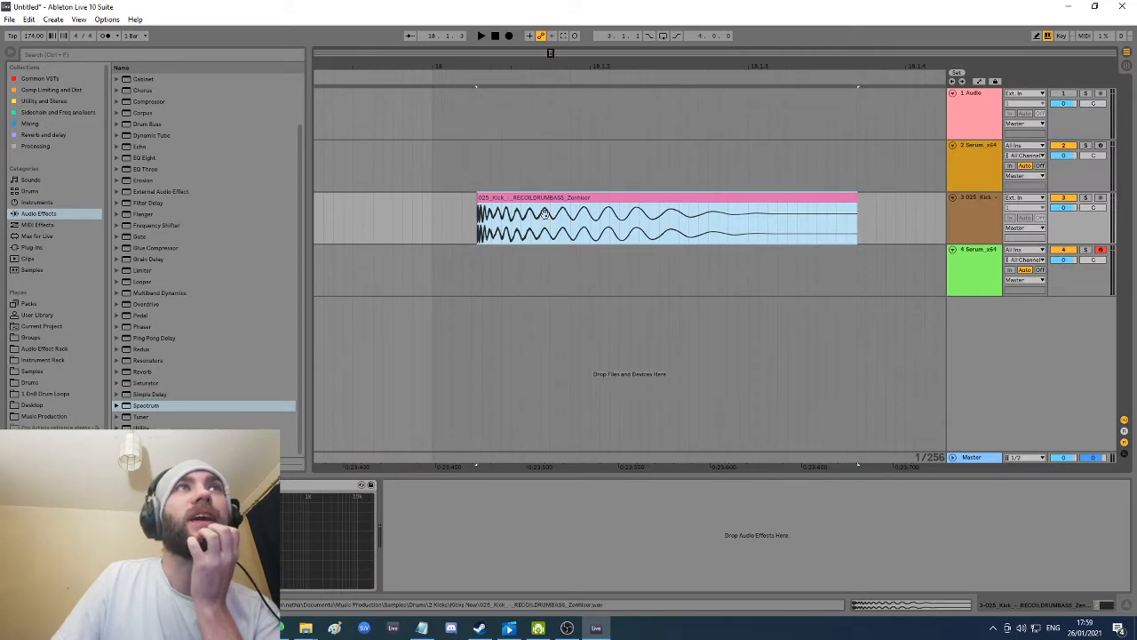
pyautogui.moveTo(664, 68); pyautogui.dragTo(641, 39)
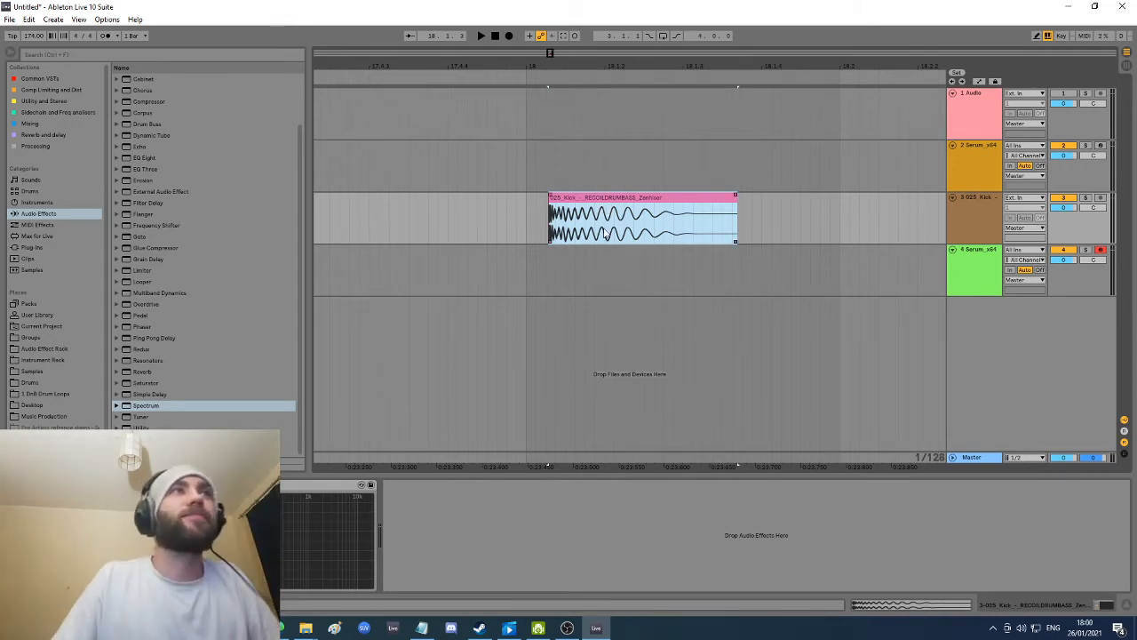
# Step: Delete the kick sample track and the green Serum track holding Saturate, Schope and Spectrum
pyautogui.rightClick(987, 212)
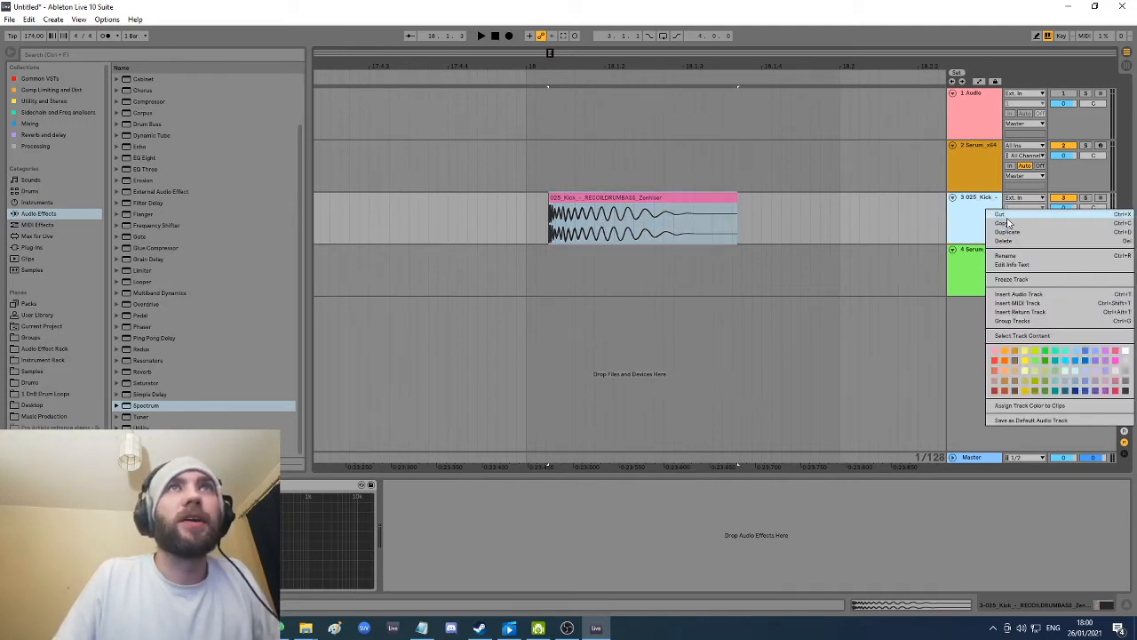
pyautogui.click(1002, 240)
pyautogui.rightClick(975, 168)
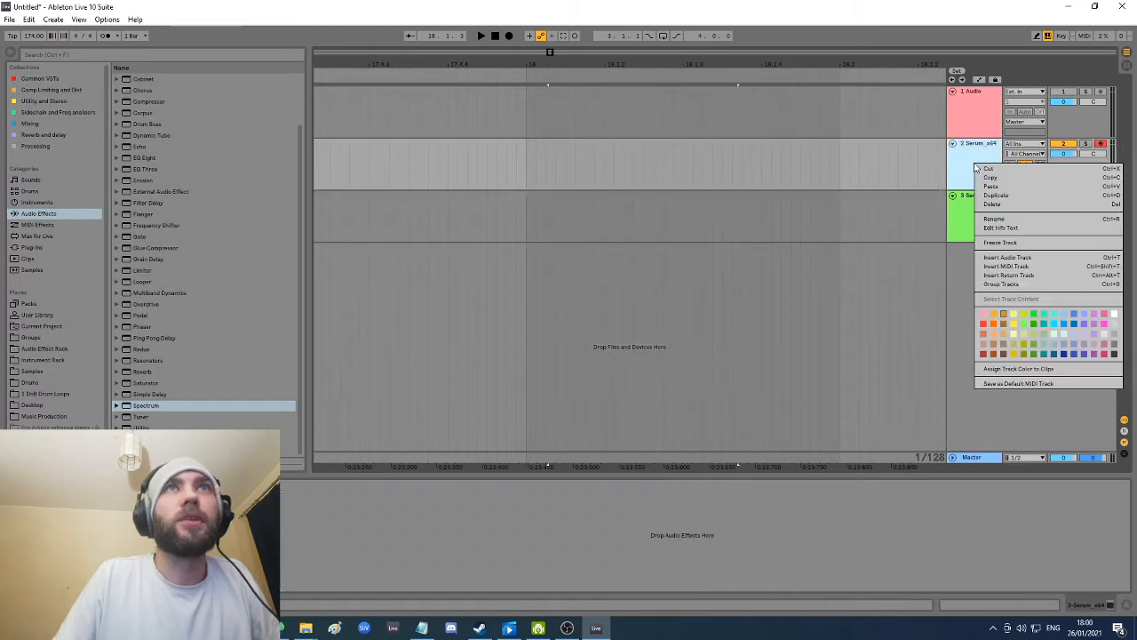
pyautogui.click(967, 208)
pyautogui.click(968, 208)
pyautogui.rightClick(974, 207)
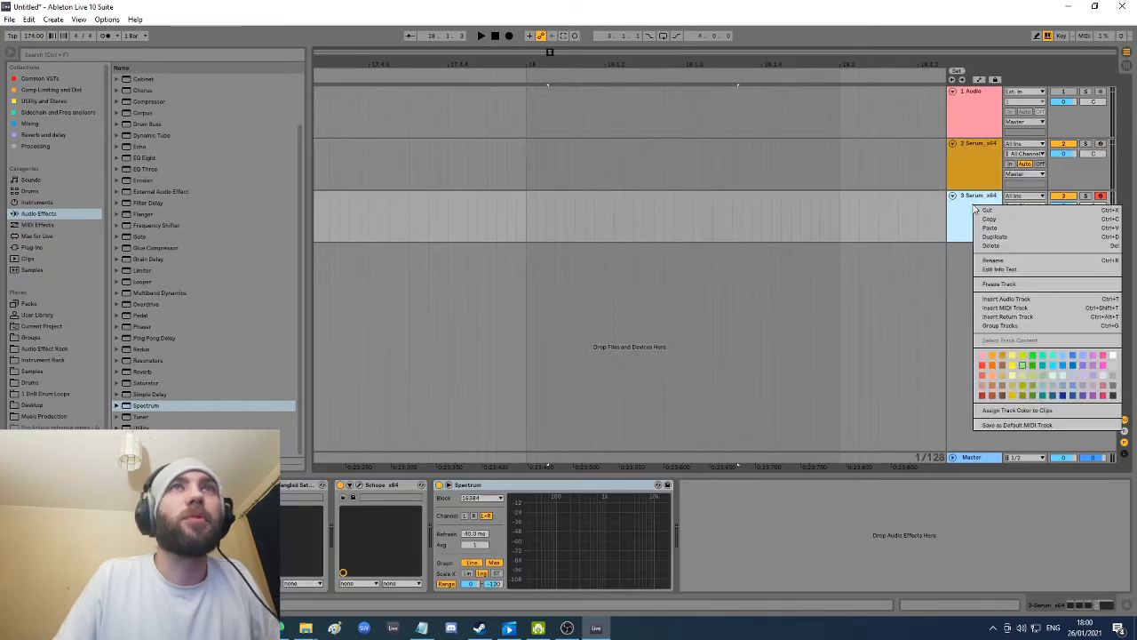
pyautogui.click(984, 211)
pyautogui.press('Delete')
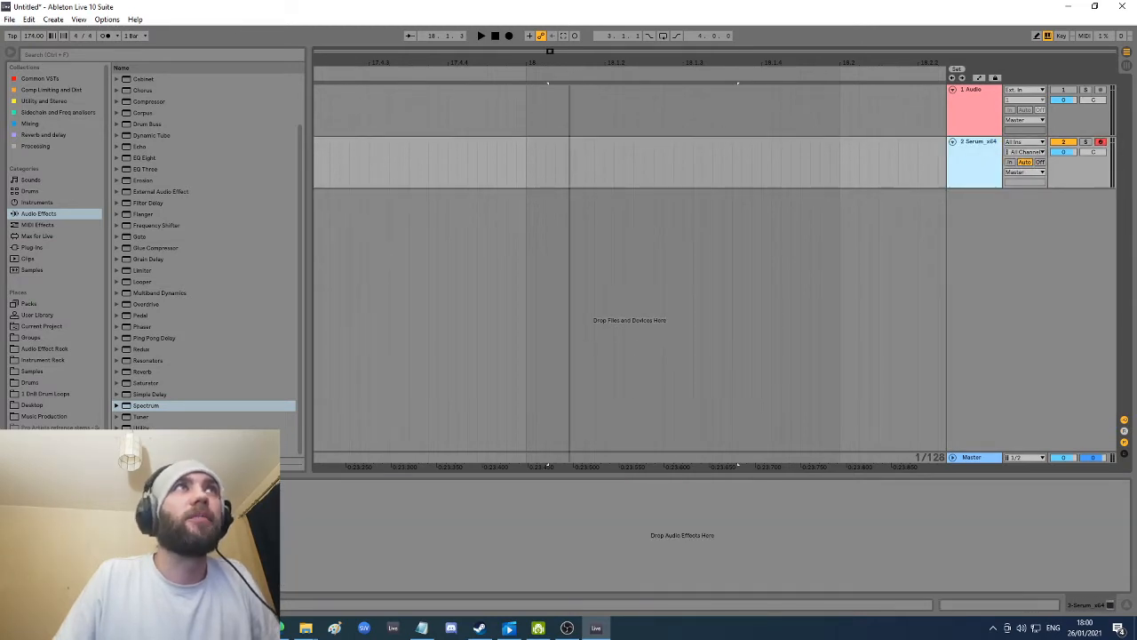
# Step: Insert an empty MIDI clip on the Serum track from bar 18 to 18.1.3
pyautogui.moveTo(553, 155); pyautogui.dragTo(702, 167)
pyautogui.hotkey('ctrl', 'shift', 'm')
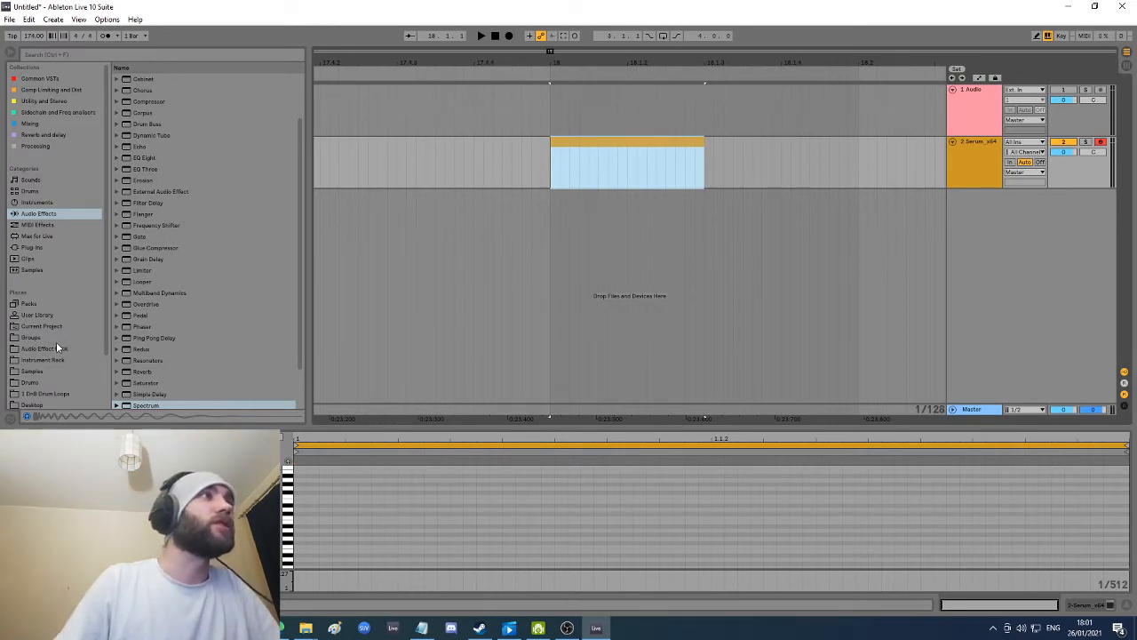
# Step: Add the Spectrum audio effect to the Serum track and collapse its enlarged display
pyautogui.click(52, 248)
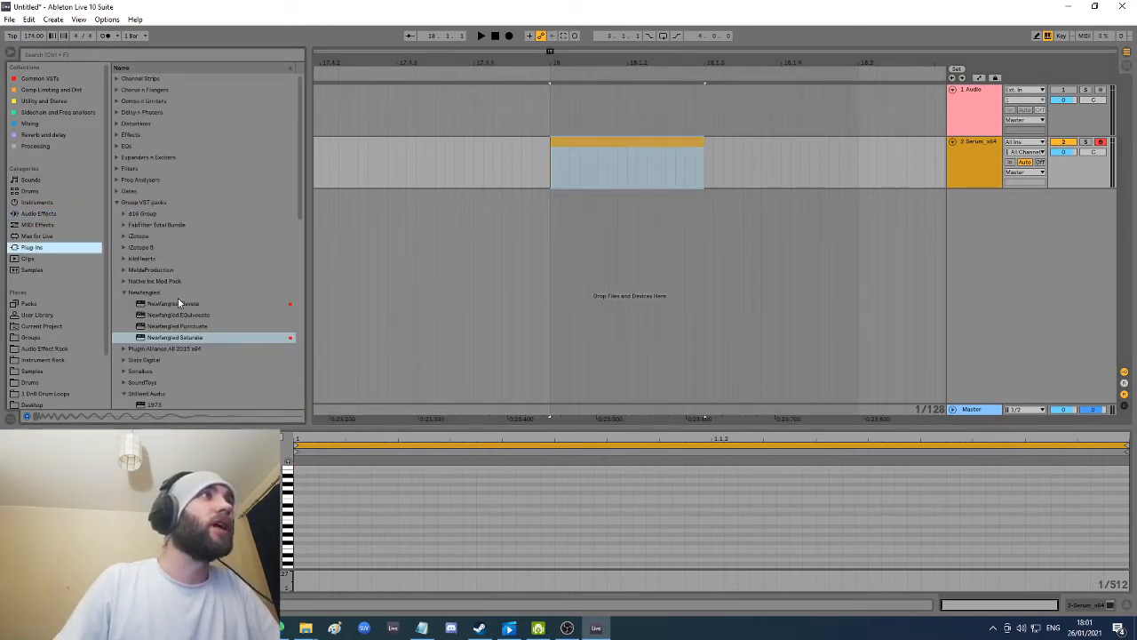
pyautogui.click(117, 212)
pyautogui.click(116, 203)
pyautogui.click(118, 247)
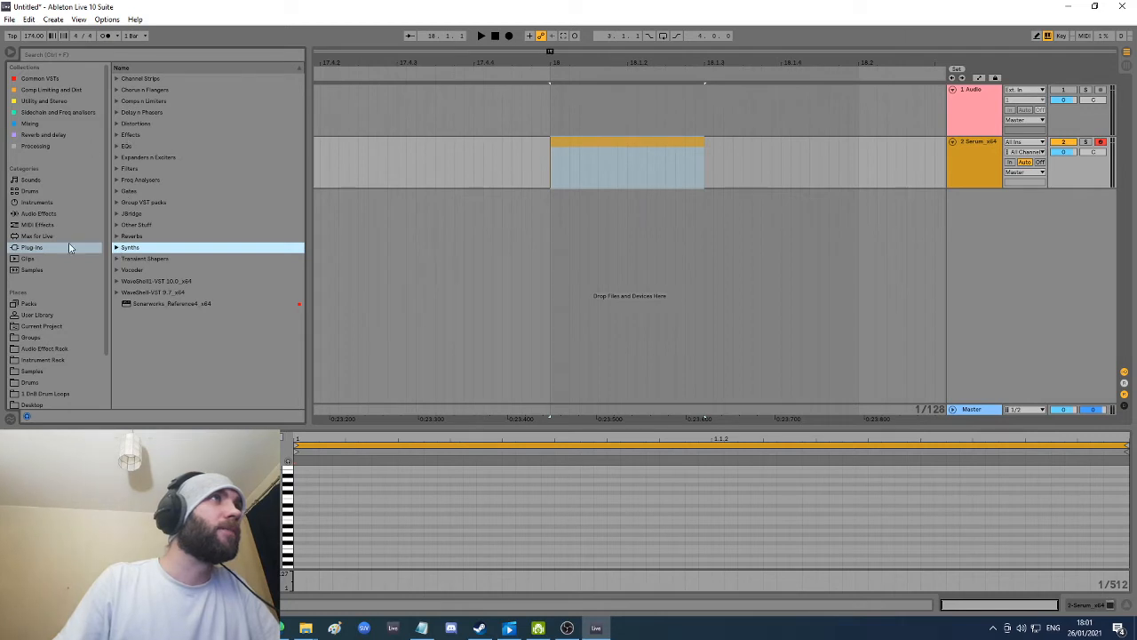
pyautogui.click(38, 214)
pyautogui.scroll(-1, 157, 339)
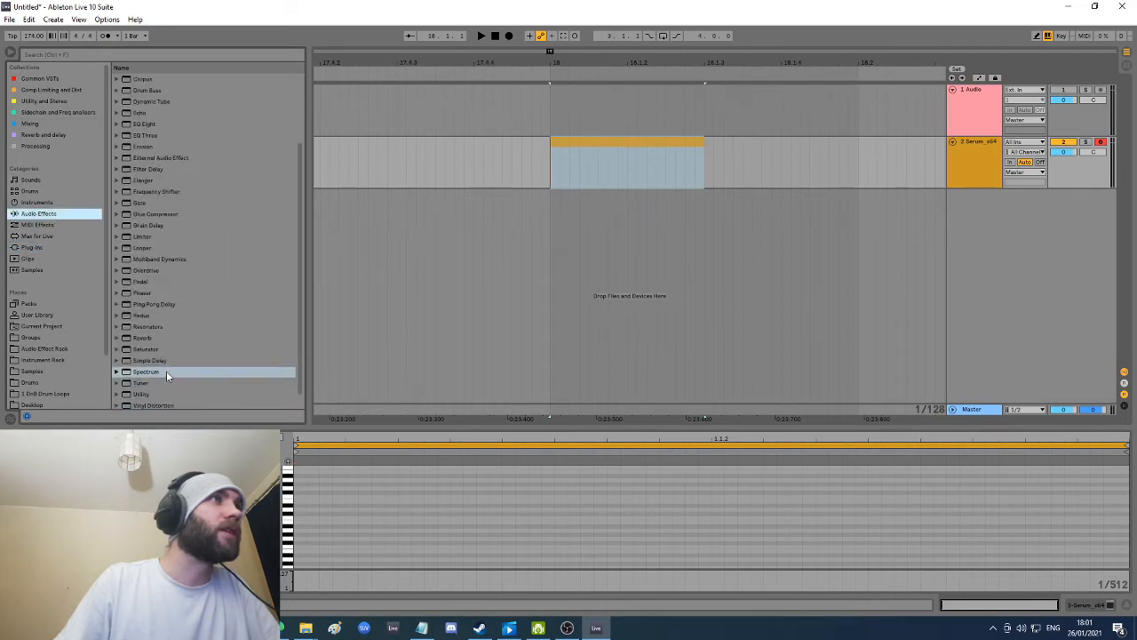
pyautogui.click(165, 371)
pyautogui.moveTo(962, 164); pyautogui.dragTo(962, 164)
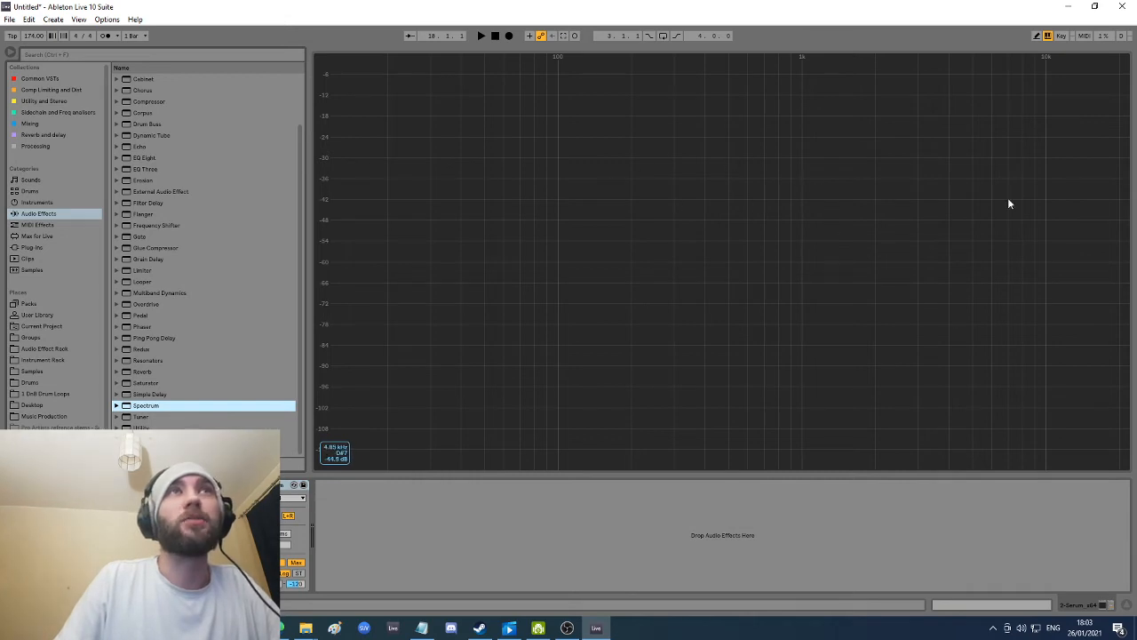
pyautogui.doubleClick(850, 288)
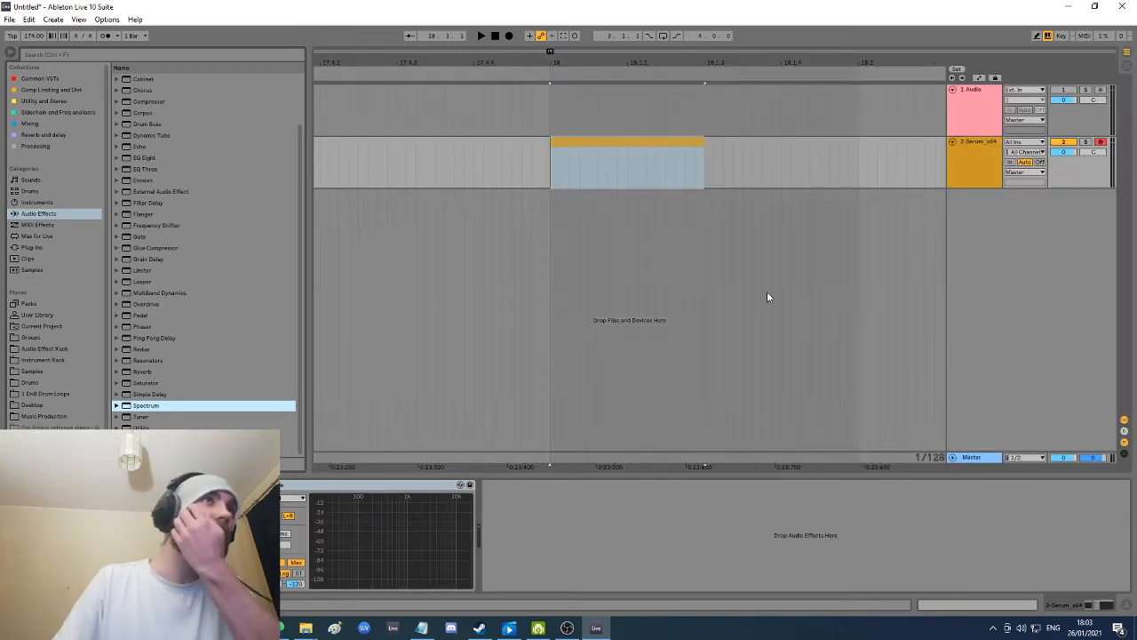
# Step: Add a note at the start of the new MIDI clip, fold the piano roll and lengthen the note slightly
pyautogui.click(651, 148)
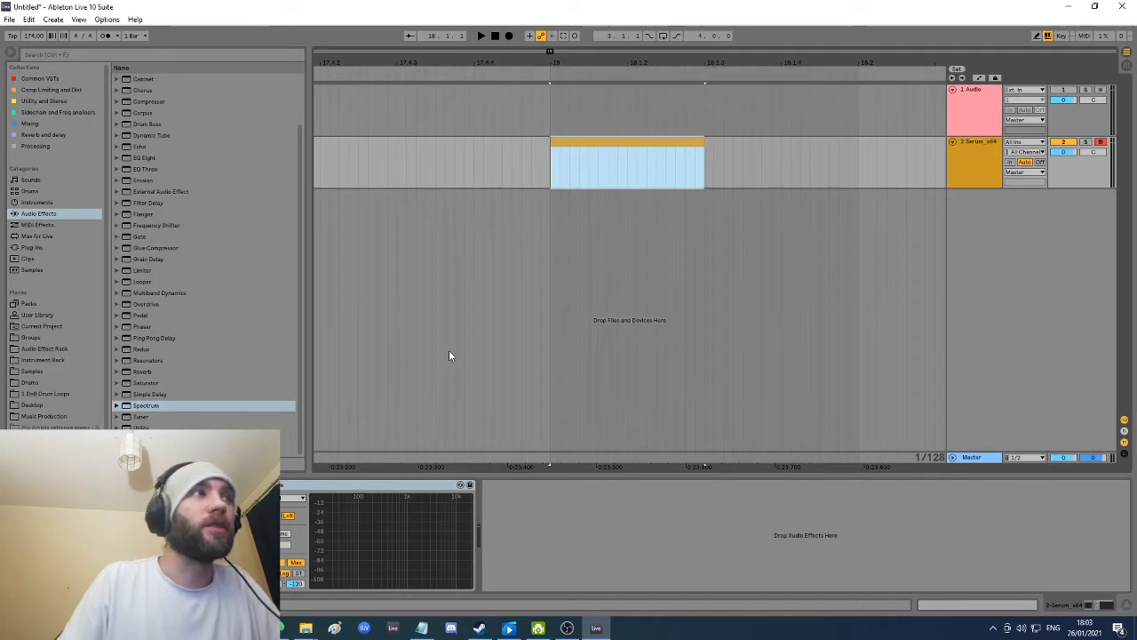
pyautogui.doubleClick(631, 150)
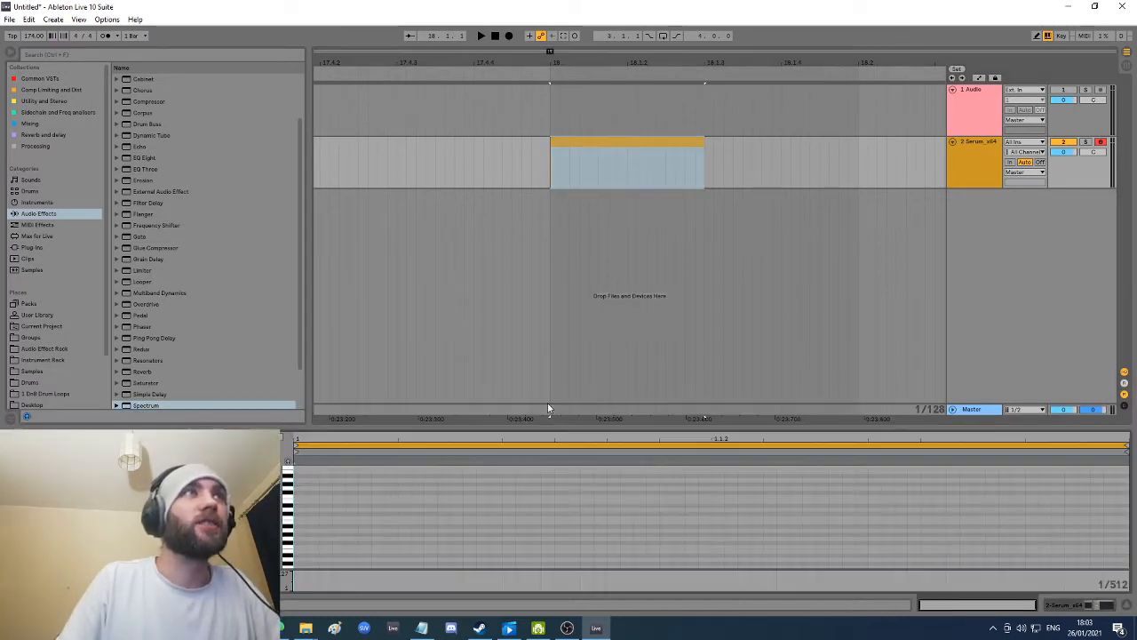
pyautogui.doubleClick(298, 488)
pyautogui.click(586, 144)
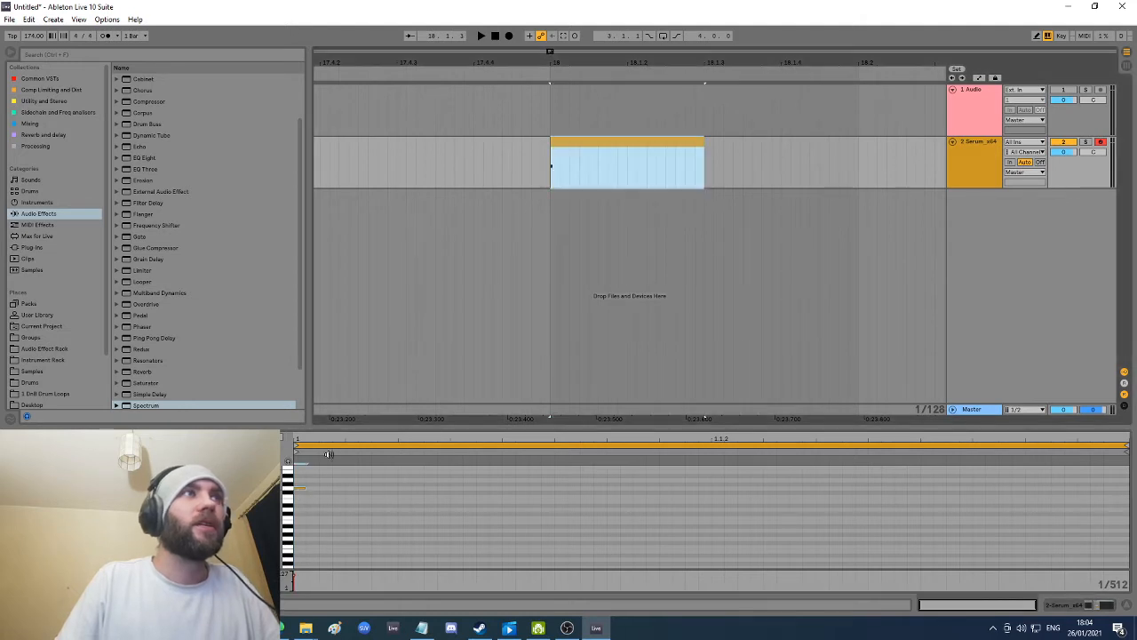
pyautogui.click(278, 438)
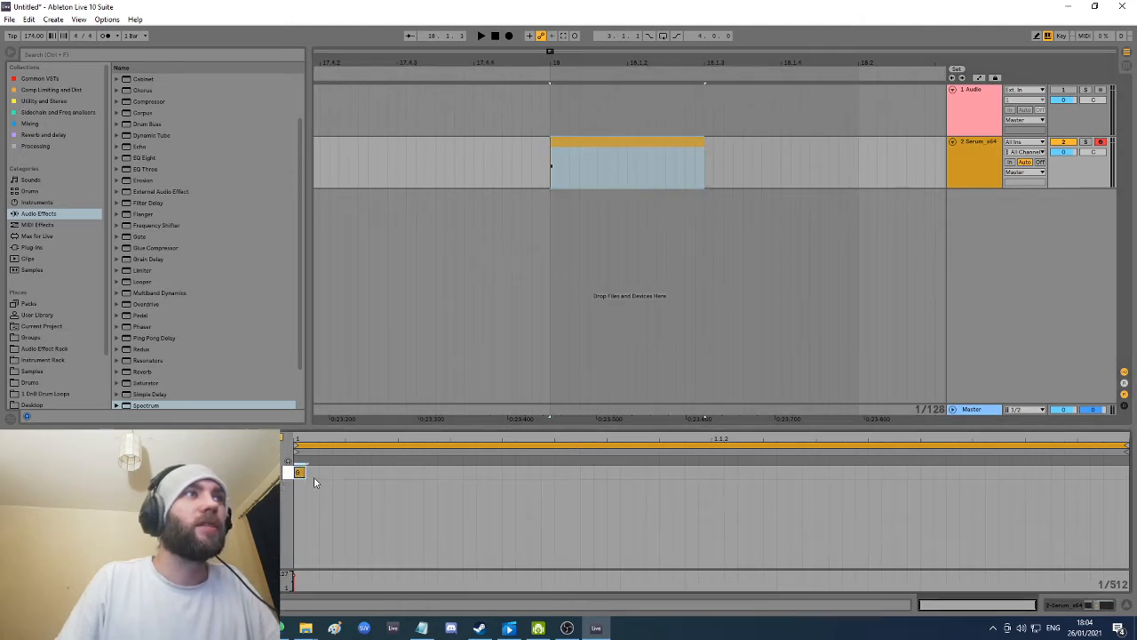
pyautogui.moveTo(303, 472); pyautogui.dragTo(371, 472)
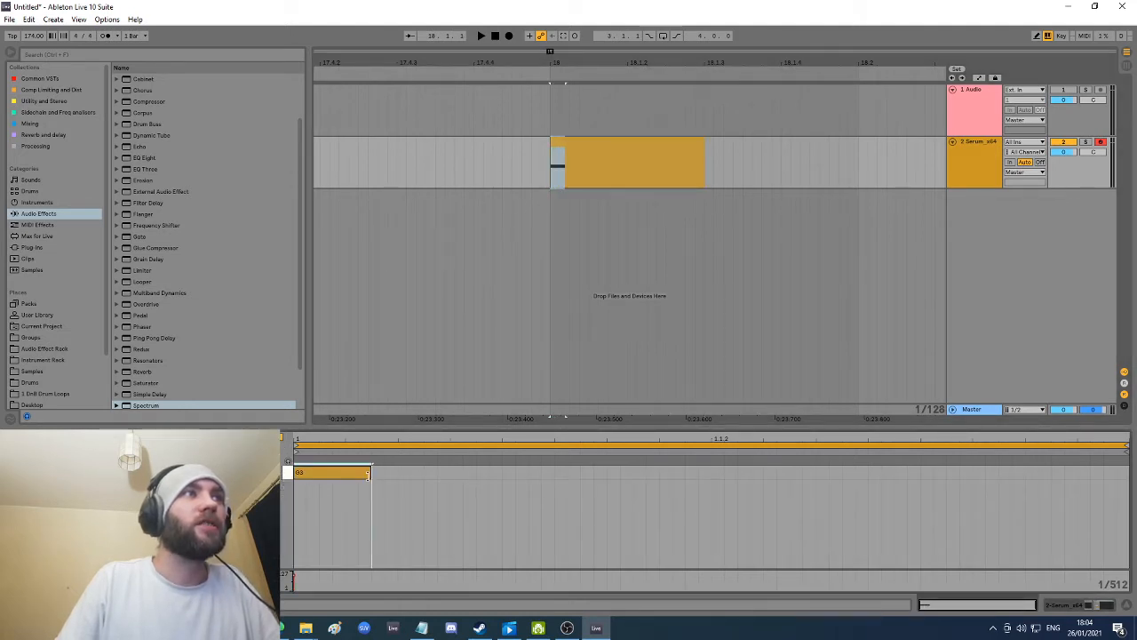
# Step: Loop the arrangement from bar 18 to bar 19 and turn on the metronome
pyautogui.click(585, 145)
pyautogui.moveTo(659, 65); pyautogui.dragTo(659, 27)
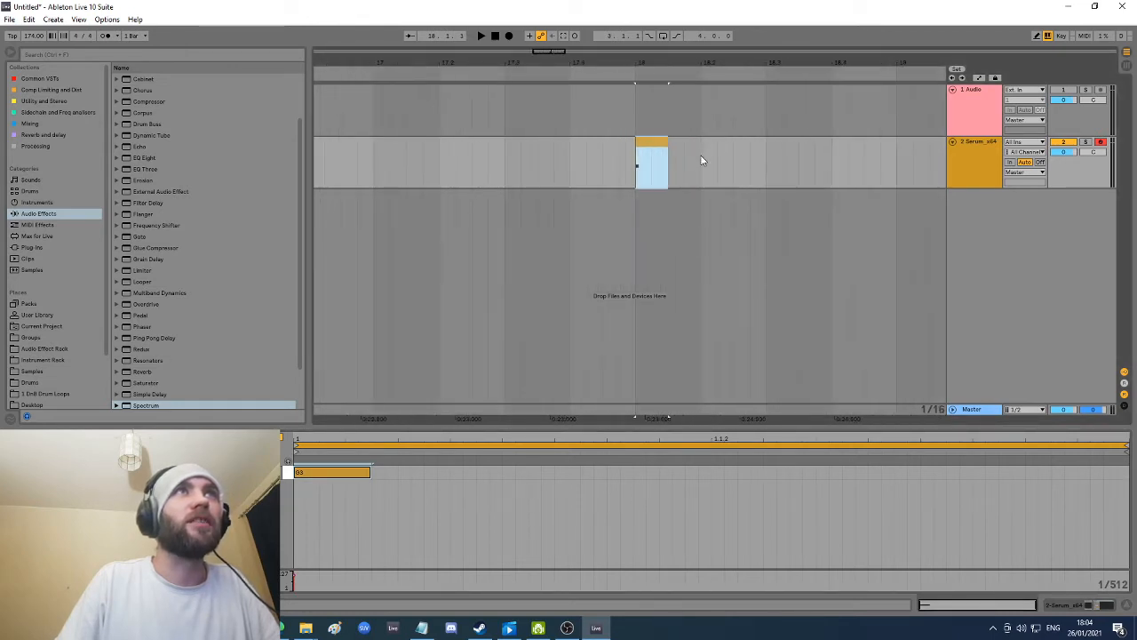
pyautogui.moveTo(798, 62); pyautogui.dragTo(714, 66)
pyautogui.keyDown('shift'); pyautogui.click(811, 154); pyautogui.keyUp('shift')
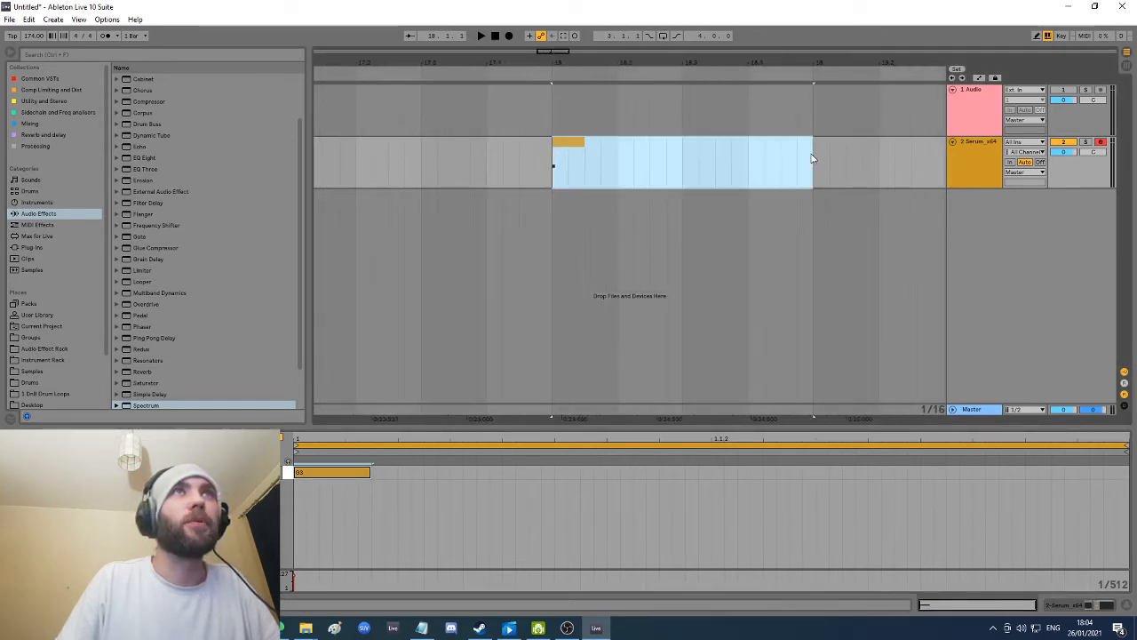
pyautogui.hotkey('ctrl', 'l')
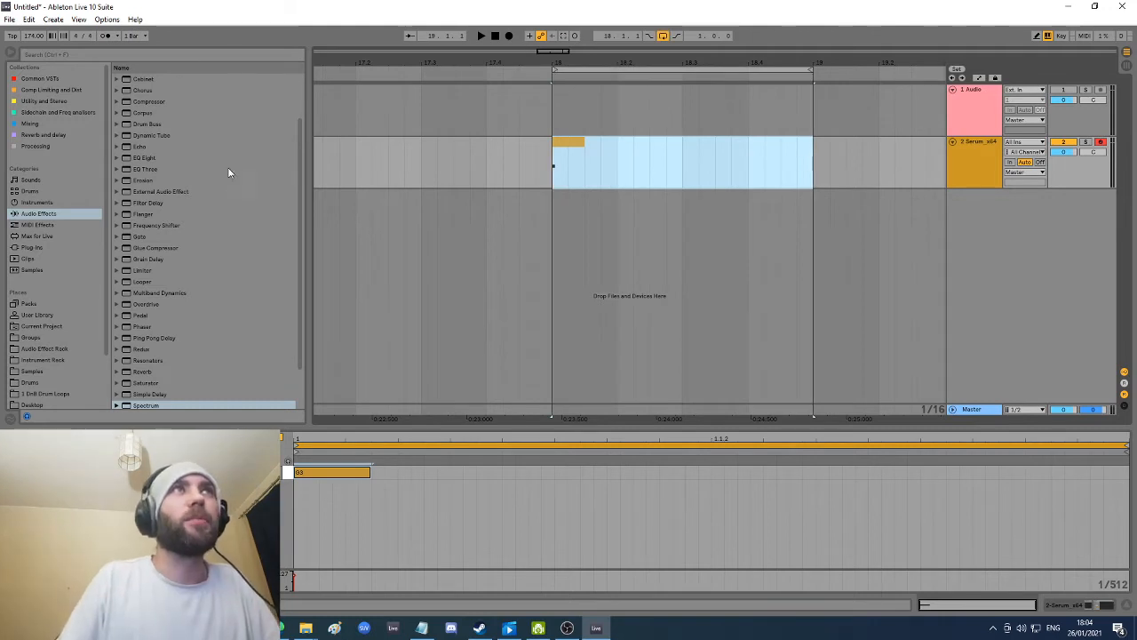
pyautogui.click(105, 36)
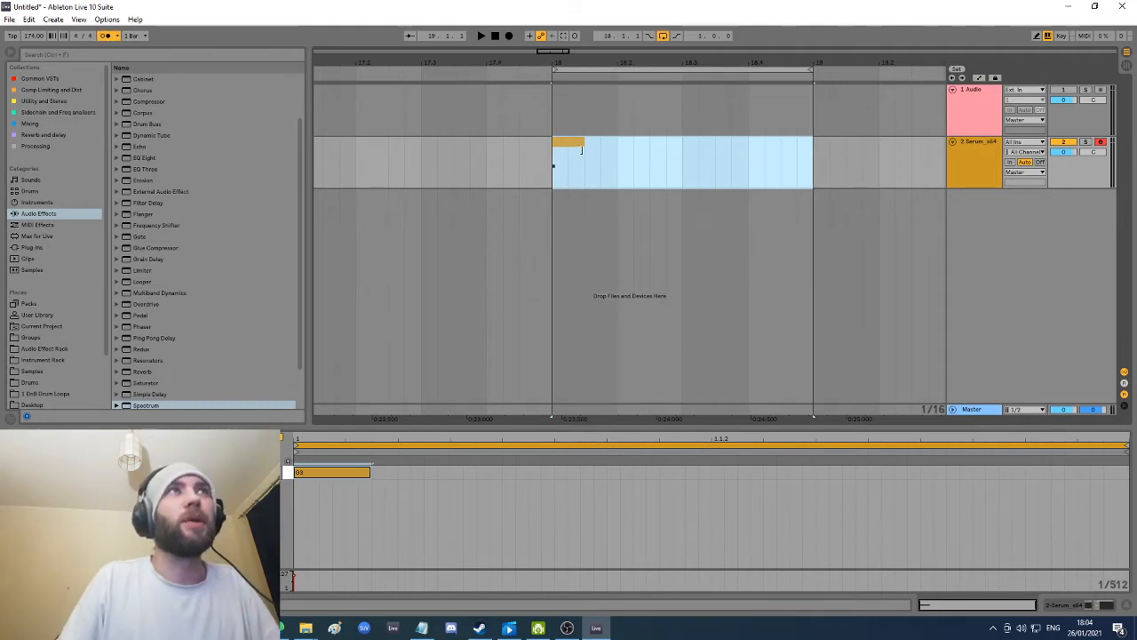
pyautogui.rightClick(633, 142)
pyautogui.click(695, 295)
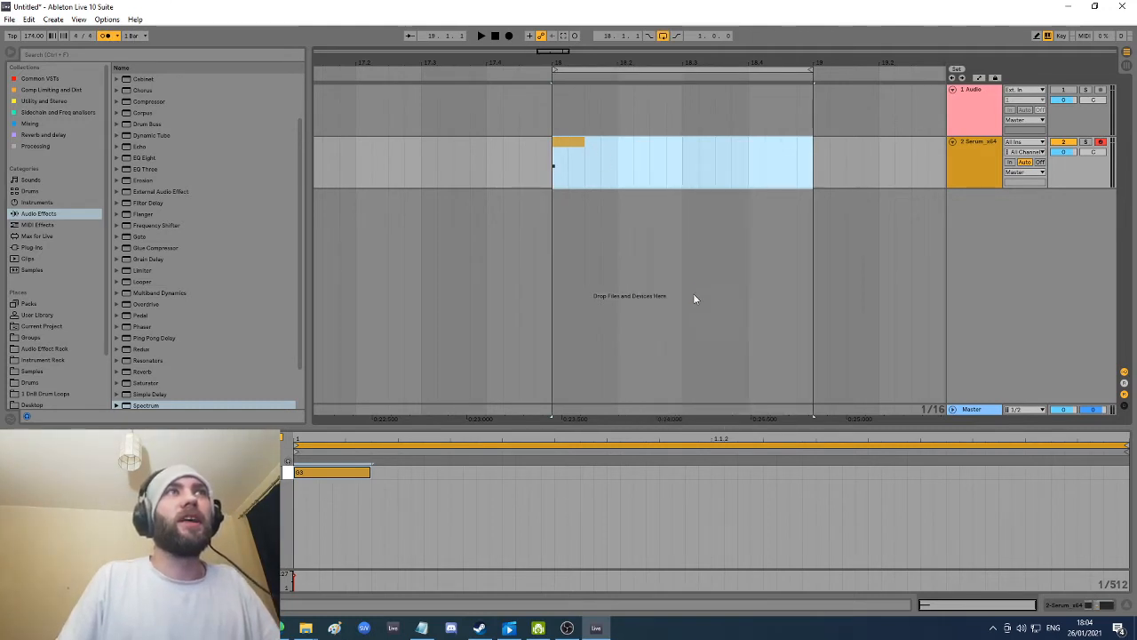
pyautogui.click(920, 177)
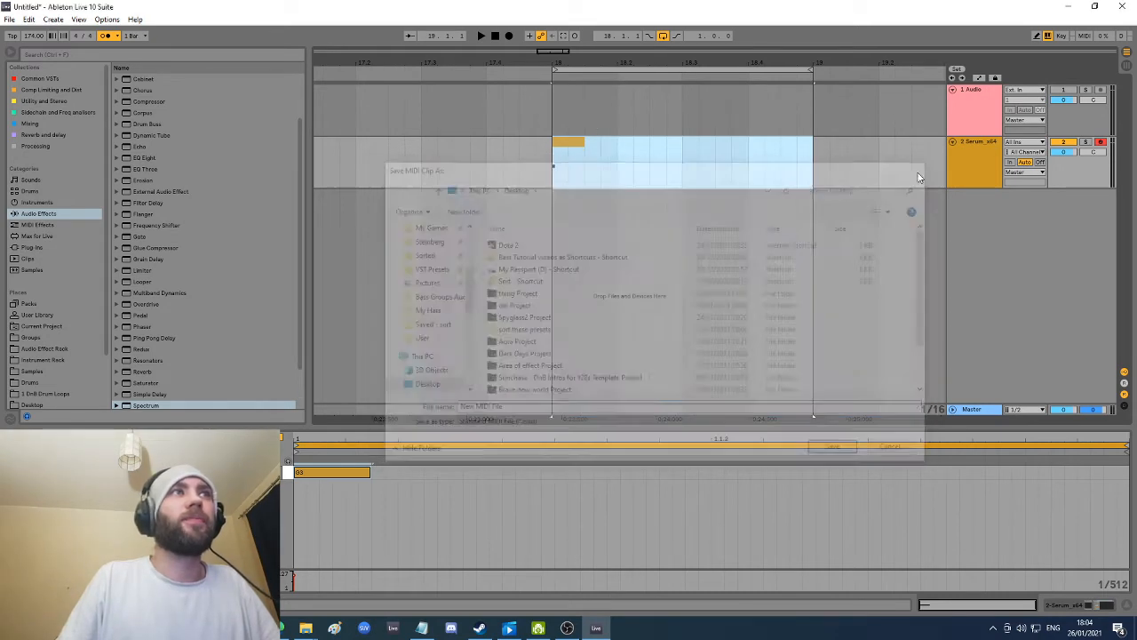
pyautogui.rightClick(638, 166)
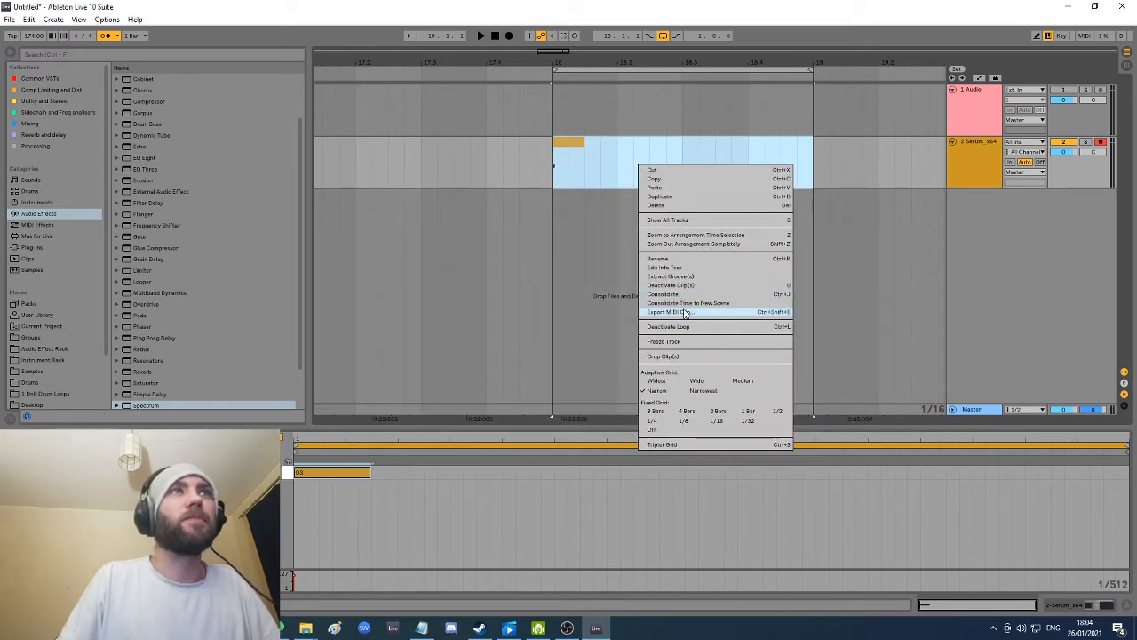
pyautogui.click(616, 170)
# Step: Consolidate bar 18 on the Serum track into a single one-bar MIDI clip
pyautogui.click(554, 171)
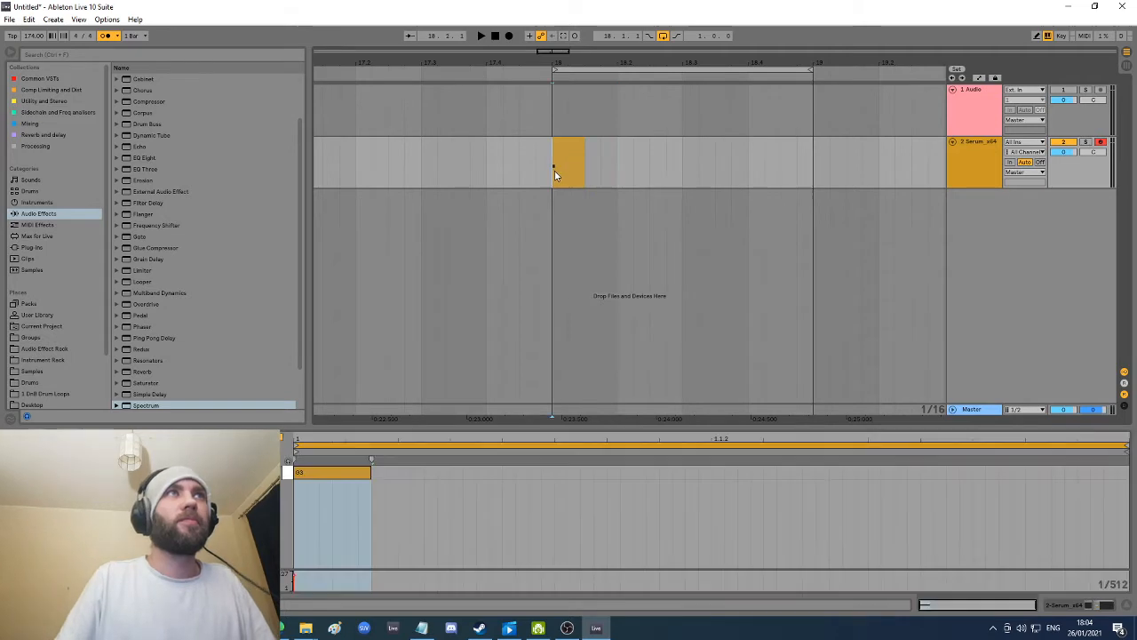
pyautogui.moveTo(554, 174); pyautogui.dragTo(815, 181)
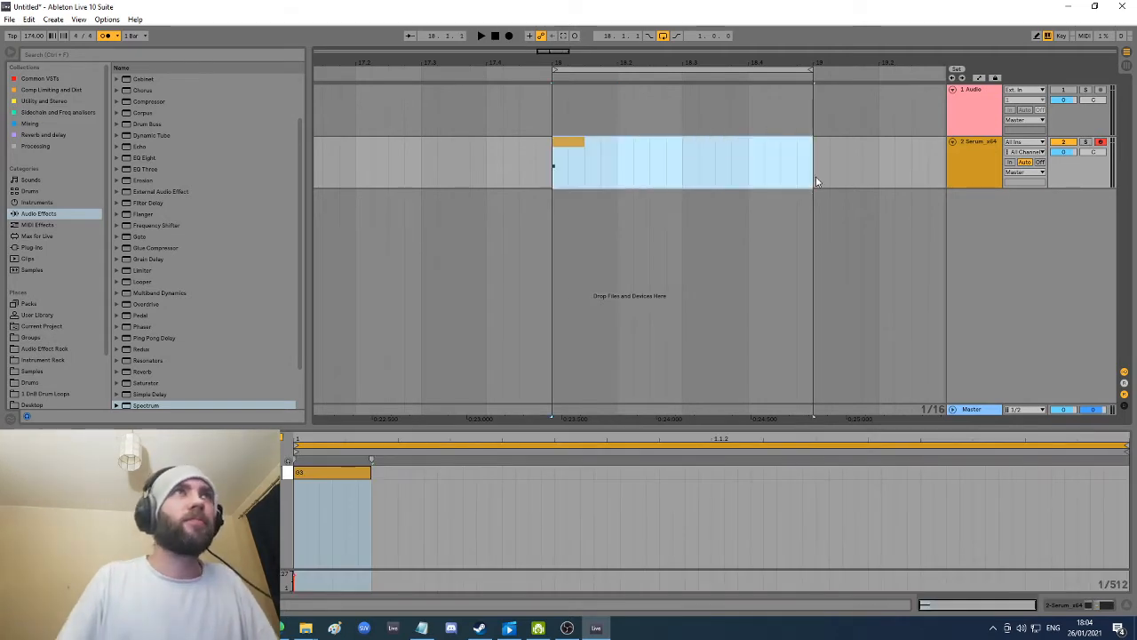
pyautogui.hotkey('ctrl', 'j')
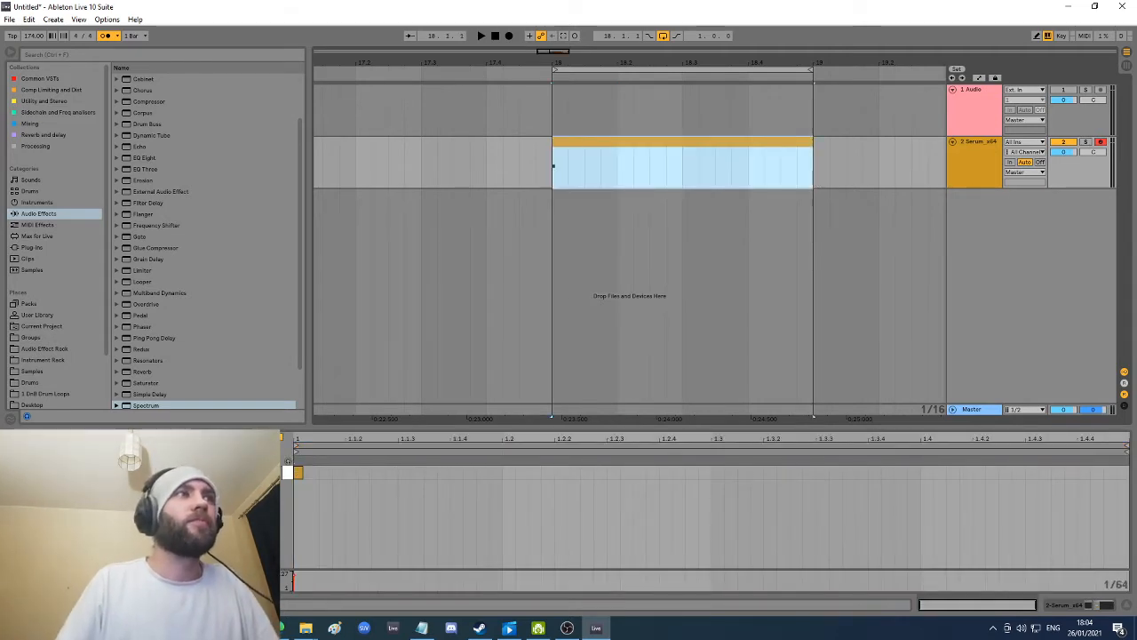
# Step: Lengthen the clip's opening note to almost 1.1.4 and copy it to 1.3.3 while auditioning the loop
pyautogui.press('space')
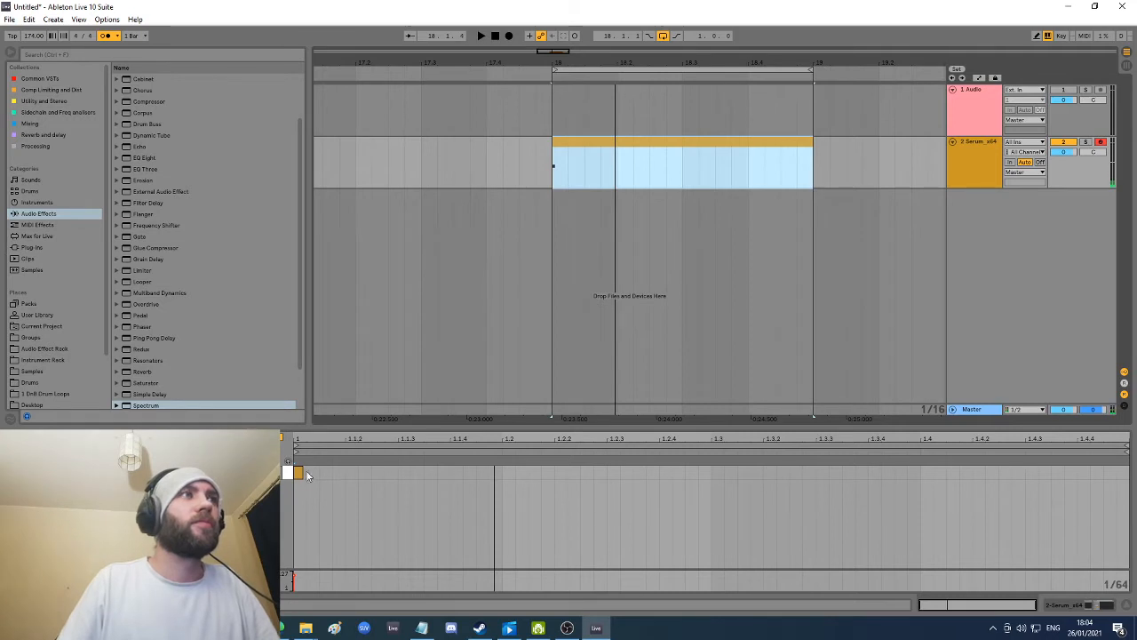
pyautogui.click(303, 473)
pyautogui.moveTo(303, 472); pyautogui.dragTo(445, 472)
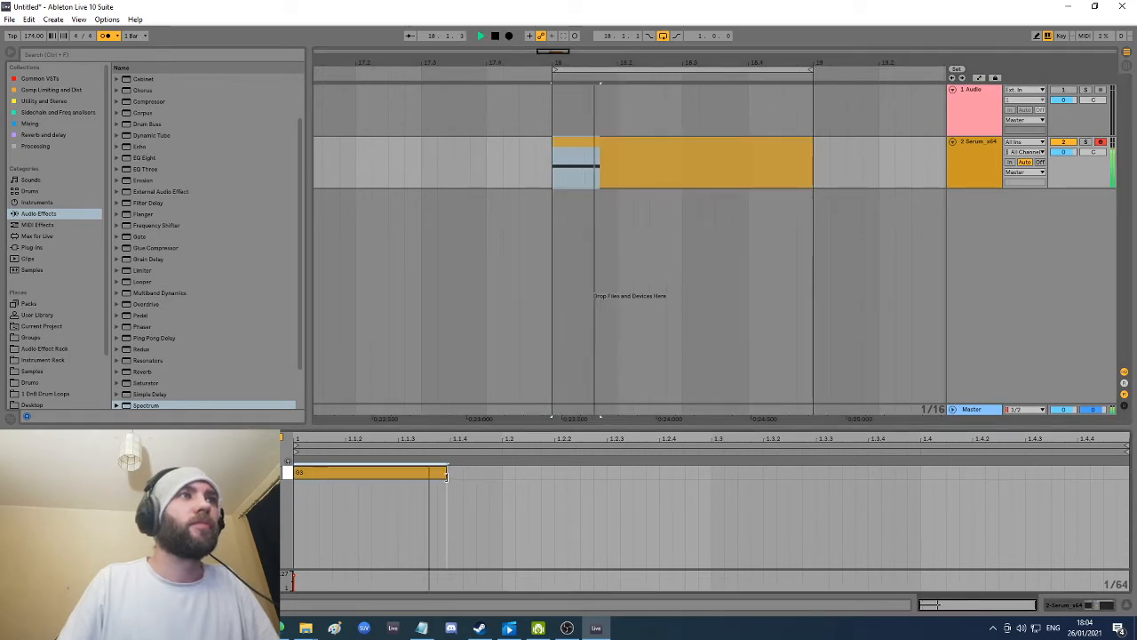
pyautogui.moveTo(358, 468); pyautogui.dragTo(863, 482)
pyautogui.press('space')
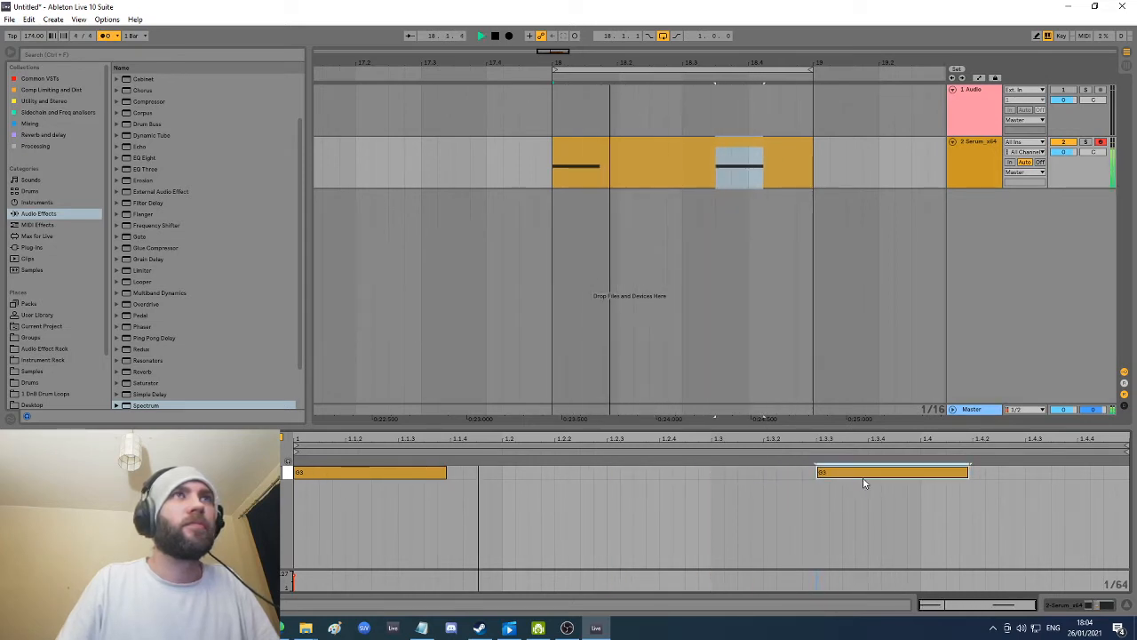
pyautogui.press('space')
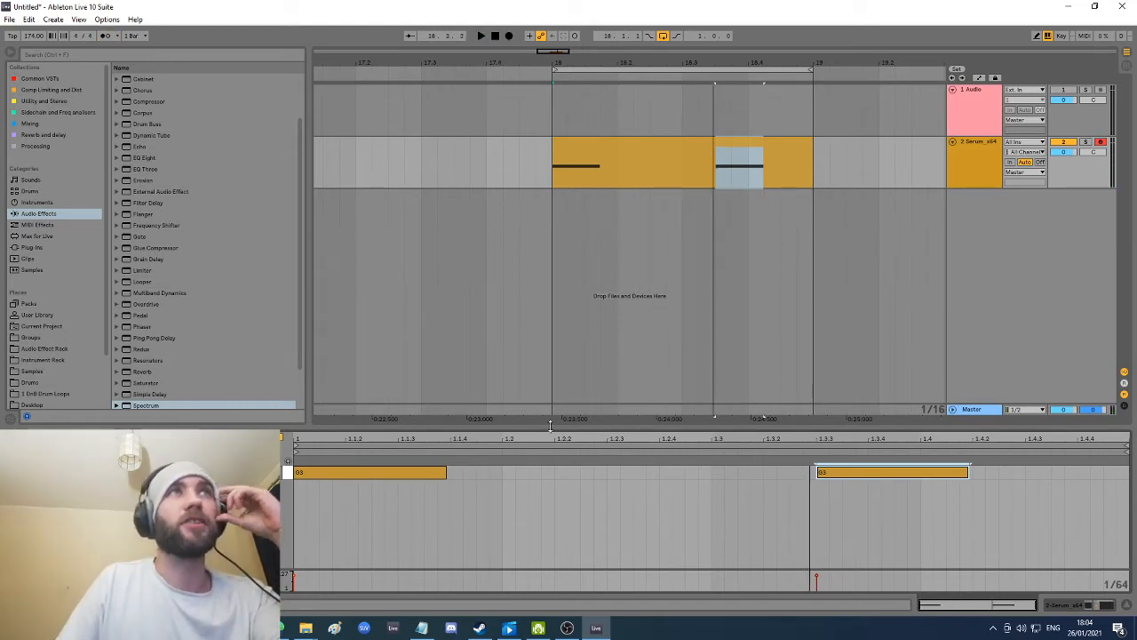
# Step: Play the two-note clip in the bar 18 loop and show the Serum track's device chain
pyautogui.click(685, 149)
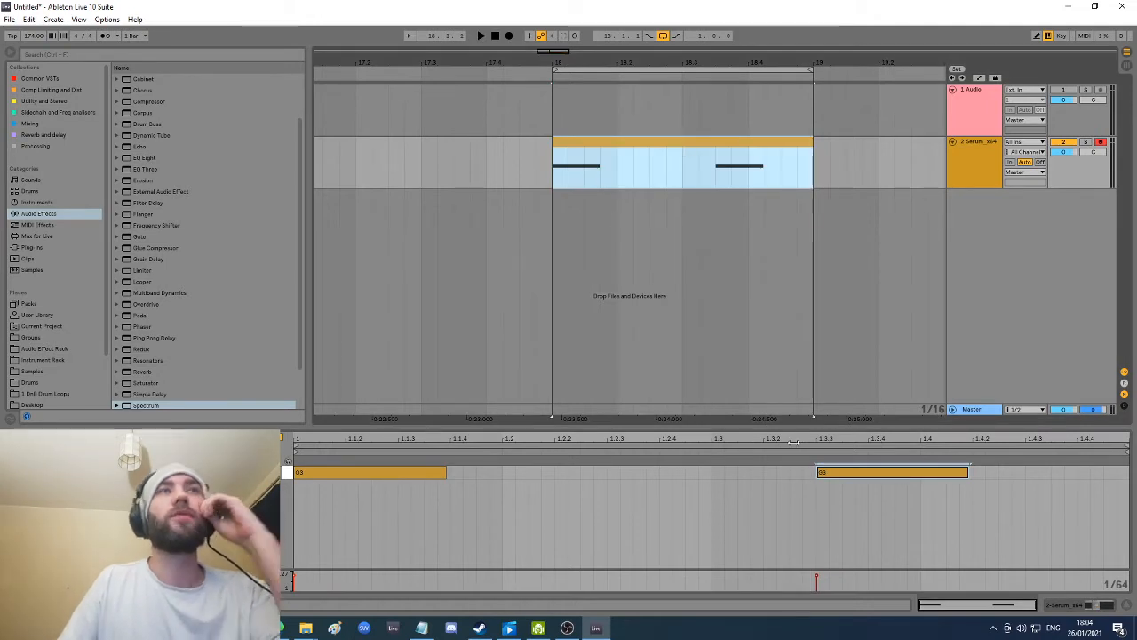
pyautogui.press('space')
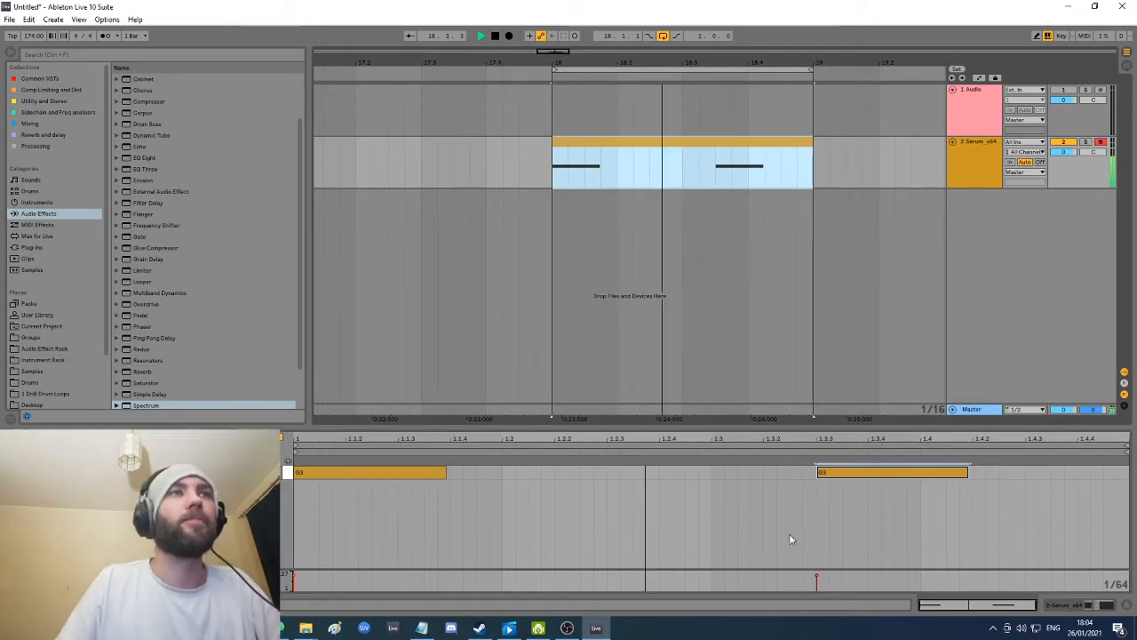
pyautogui.click(972, 163)
pyautogui.press('space')
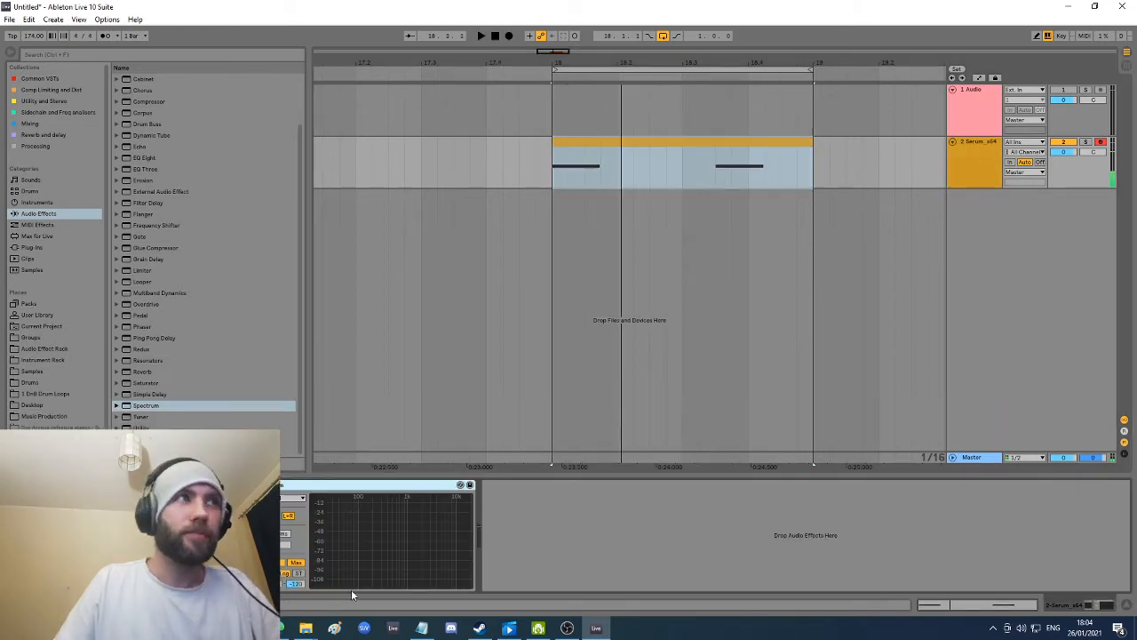
# Step: Open Serum on its track, initialize the preset and move its window clear of the MIDI clip
pyautogui.click(37, 485)
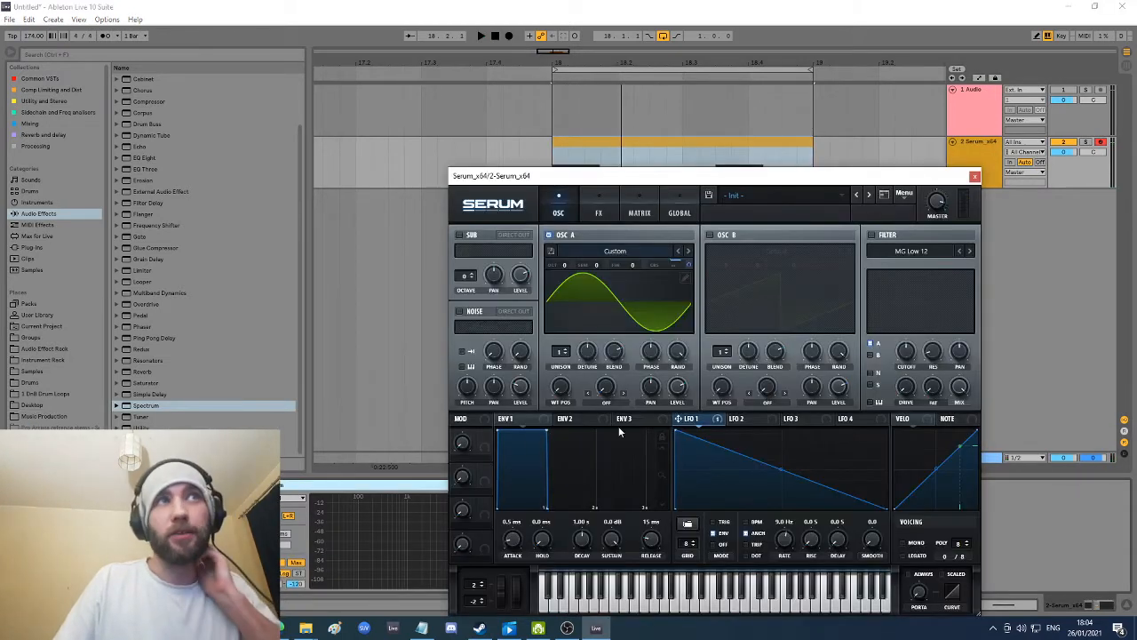
pyautogui.click(904, 194)
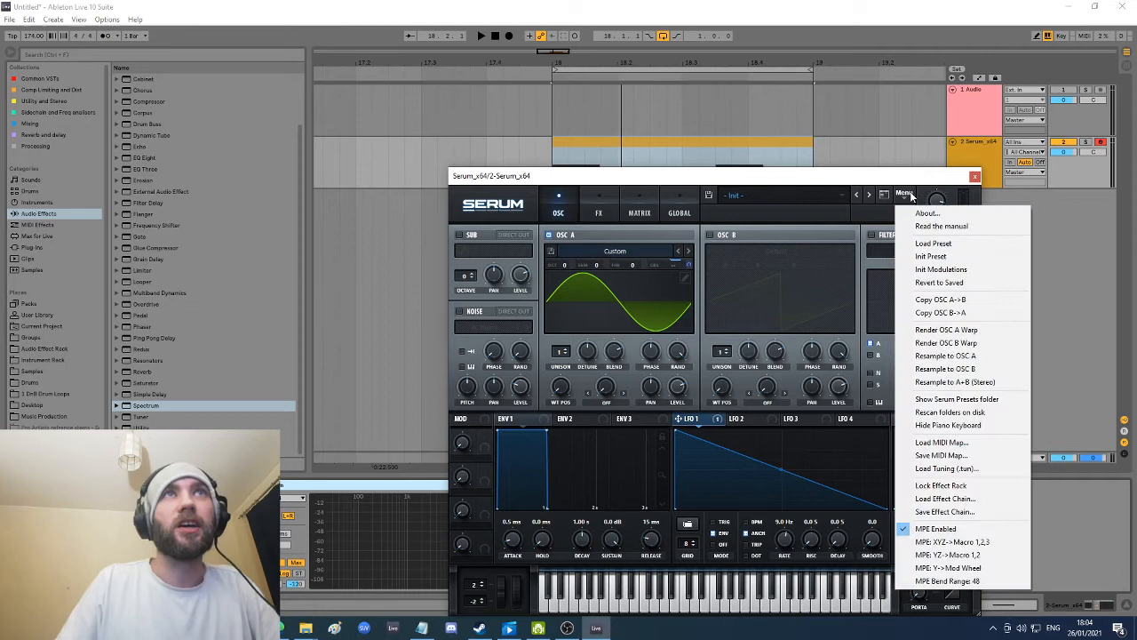
pyautogui.click(934, 256)
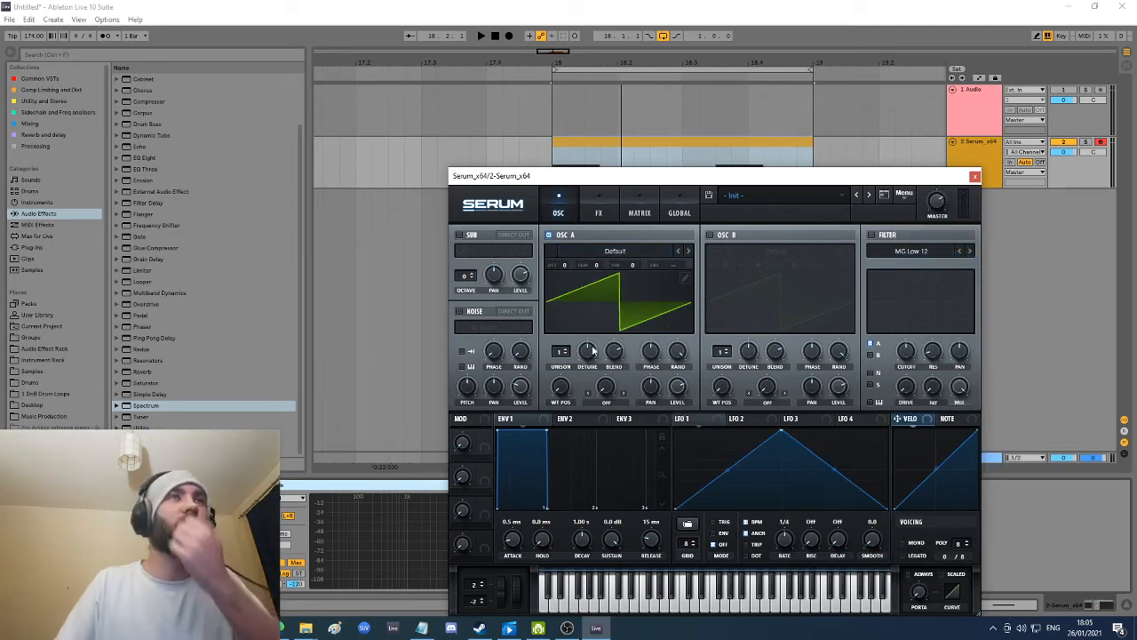
pyautogui.moveTo(722, 180); pyautogui.dragTo(717, 235)
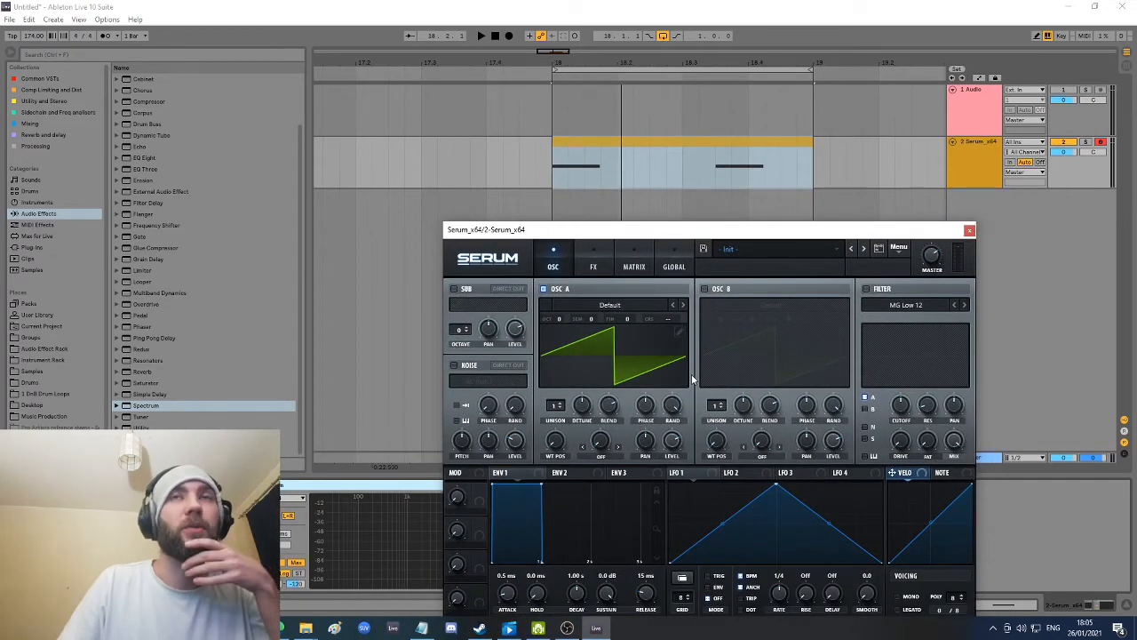
# Step: Audition the 011 and 004 RECOILDRUMBASS kick samples in the Samples folder
pyautogui.click(59, 383)
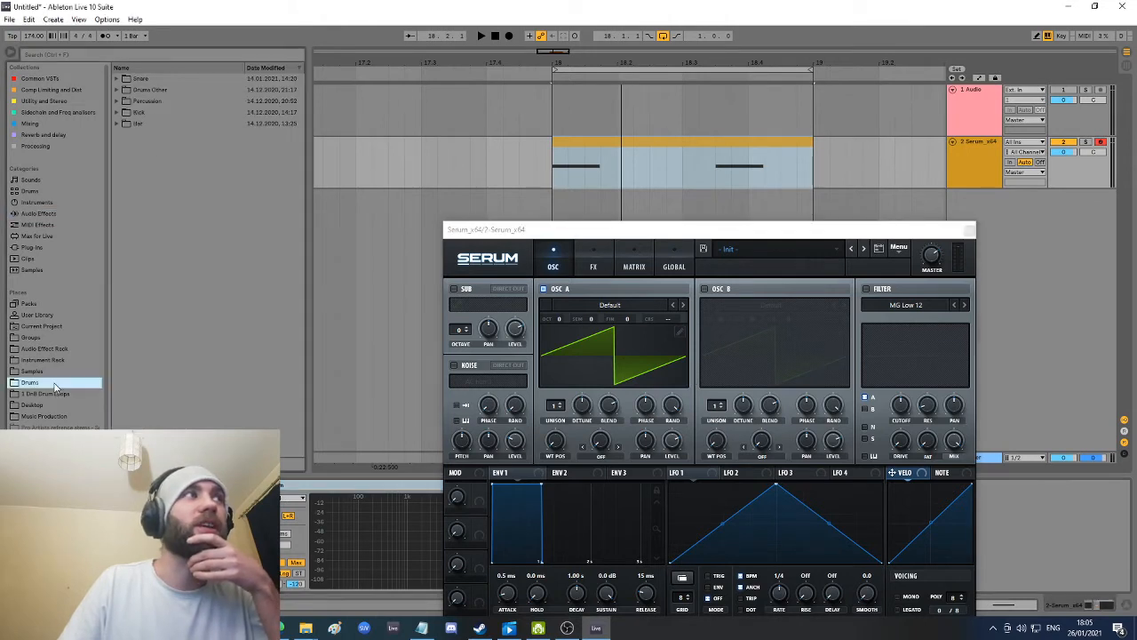
pyautogui.click(53, 372)
pyautogui.click(229, 325)
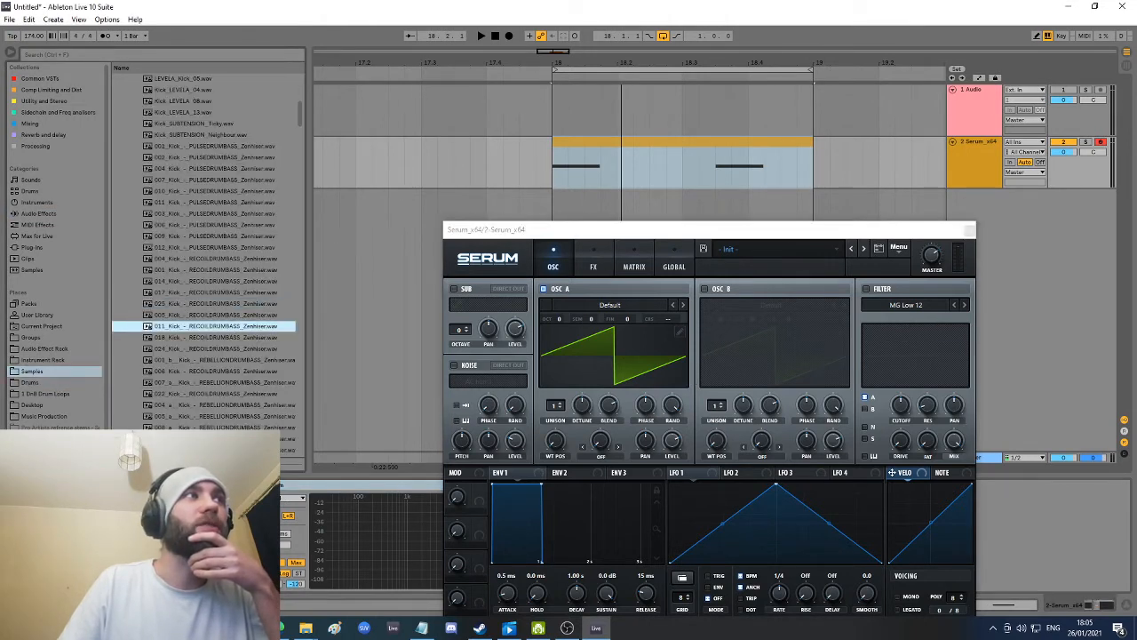
pyautogui.click(218, 260)
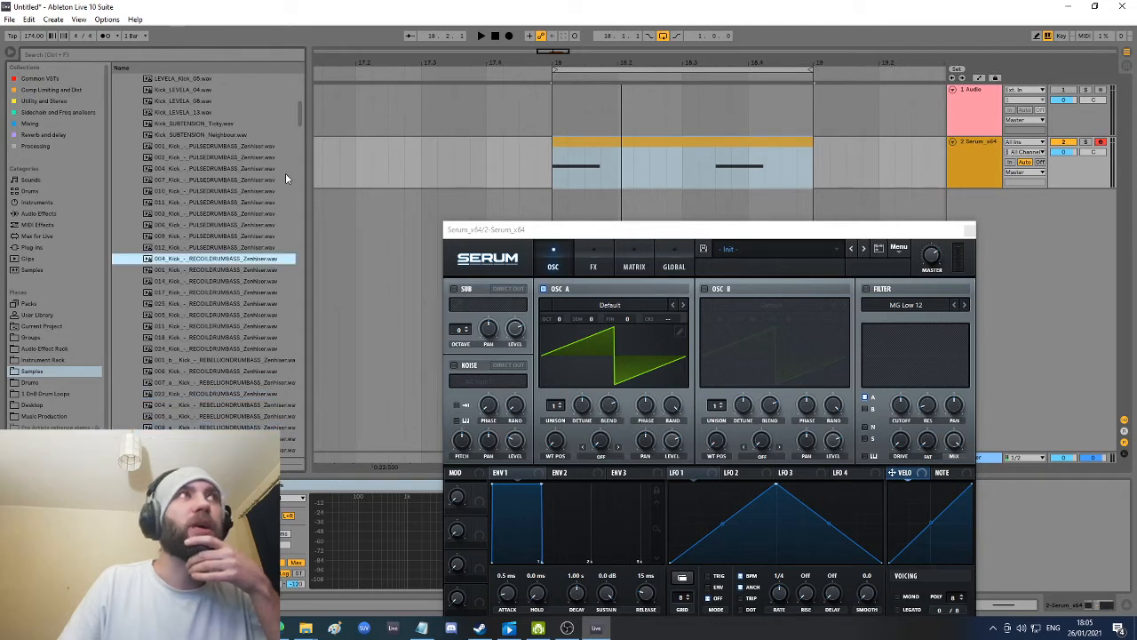
# Step: Audition the 004, 009 and 011 PULSEDRUMBASS kick samples in the Samples folder
pyautogui.click(231, 168)
pyautogui.click(217, 237)
pyautogui.click(222, 202)
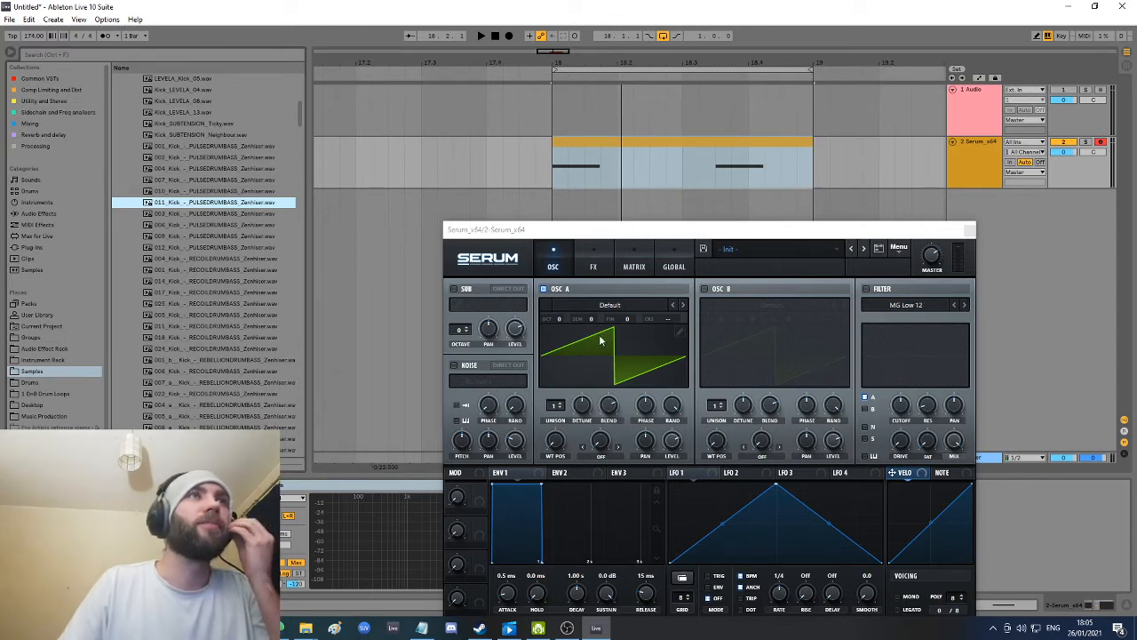
# Step: Redraw OSC A's wavetable as a sine containing only the first harmonic, and play the loop
pyautogui.click(681, 331)
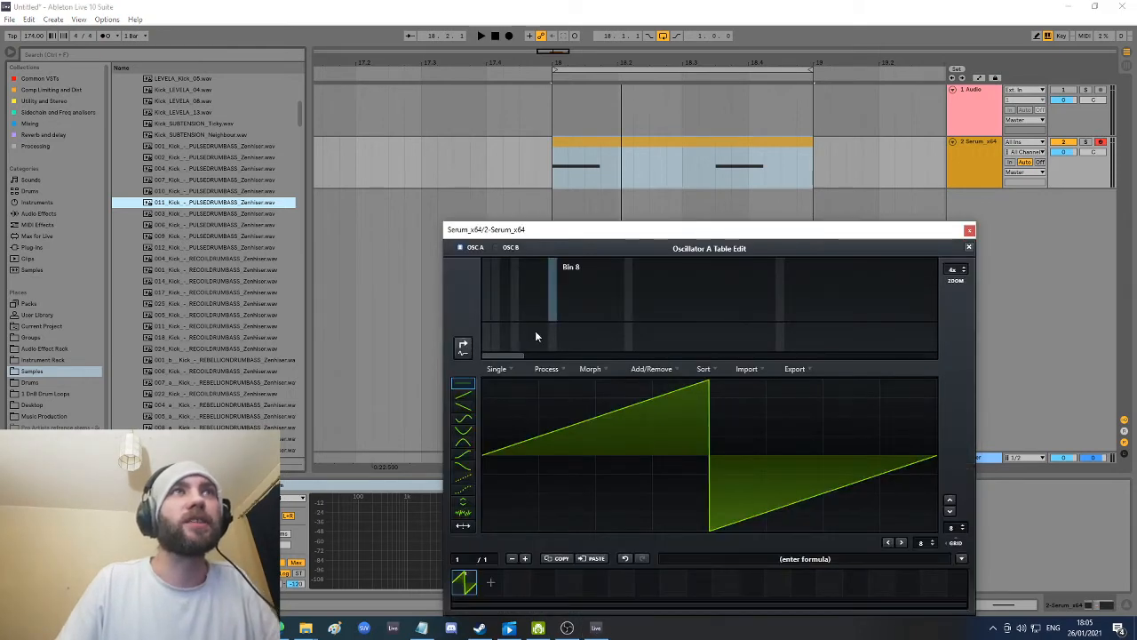
pyautogui.click(487, 262)
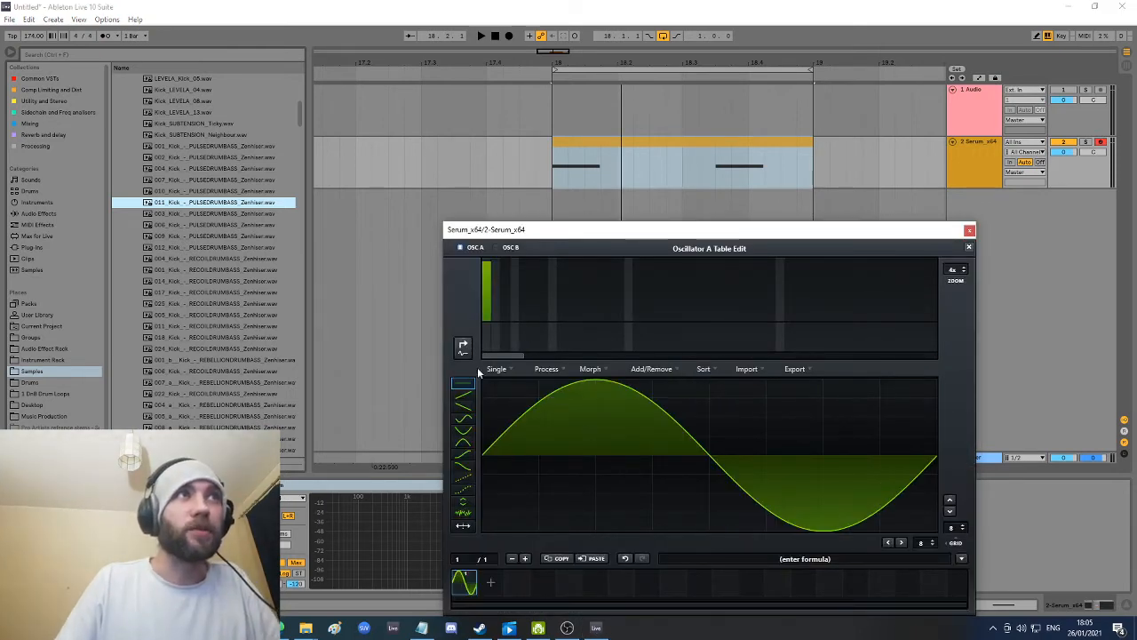
pyautogui.click(968, 247)
pyautogui.press('space')
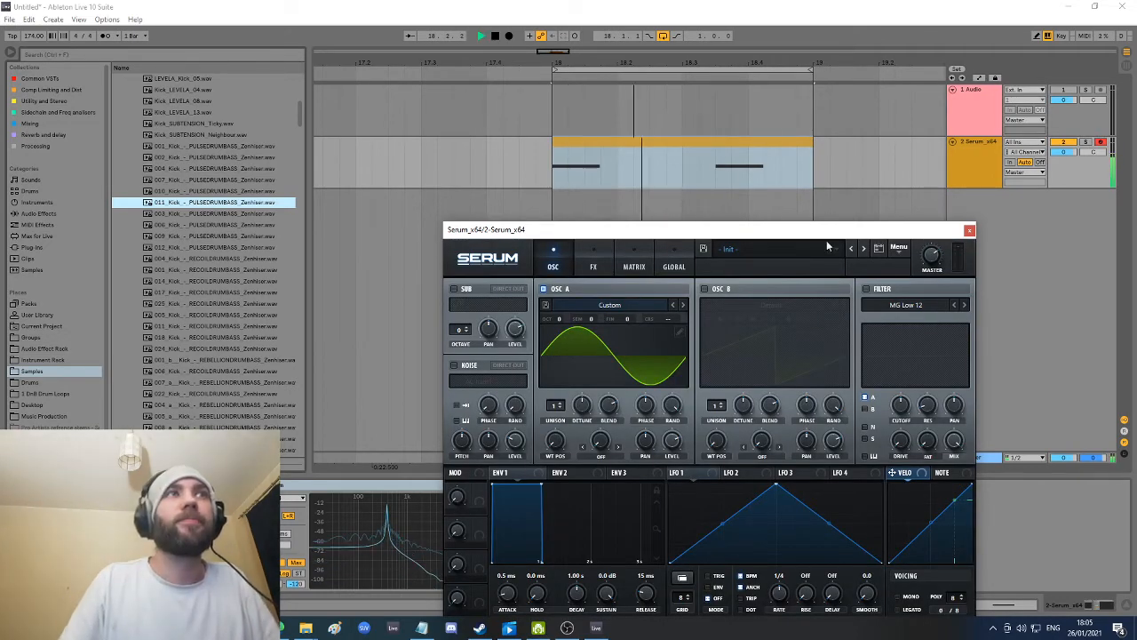
# Step: Place the 011 PULSEDRUMBASS kick on a new track at bar 18 and replace it with 017 RECOILDRUMBASS as a length reference
pyautogui.click(969, 231)
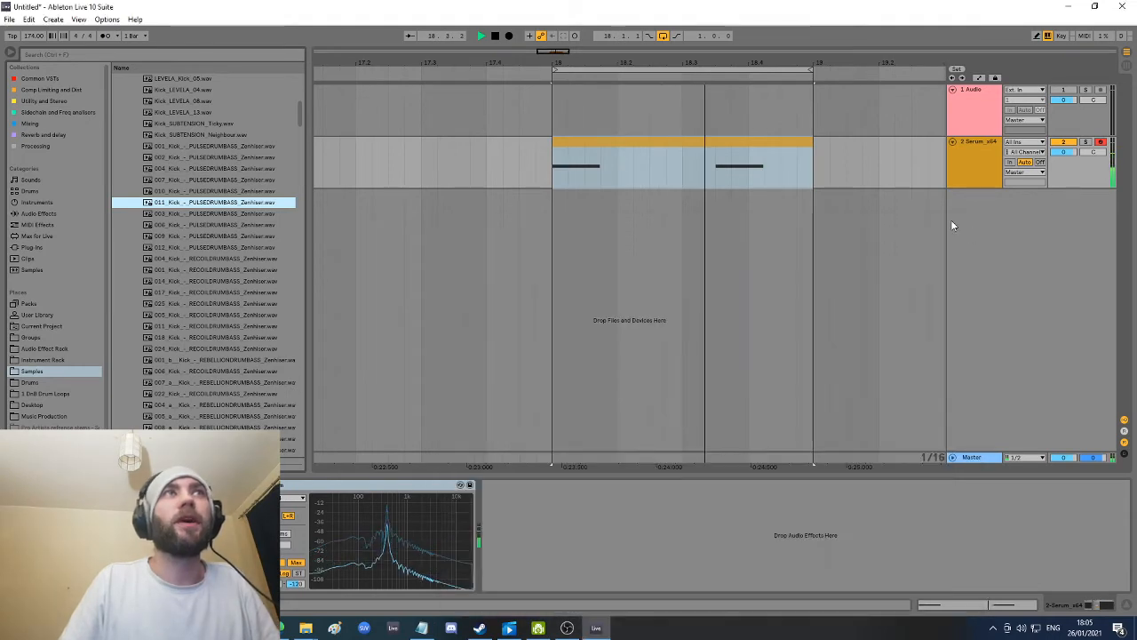
pyautogui.doubleClick(706, 151)
pyautogui.click(597, 479)
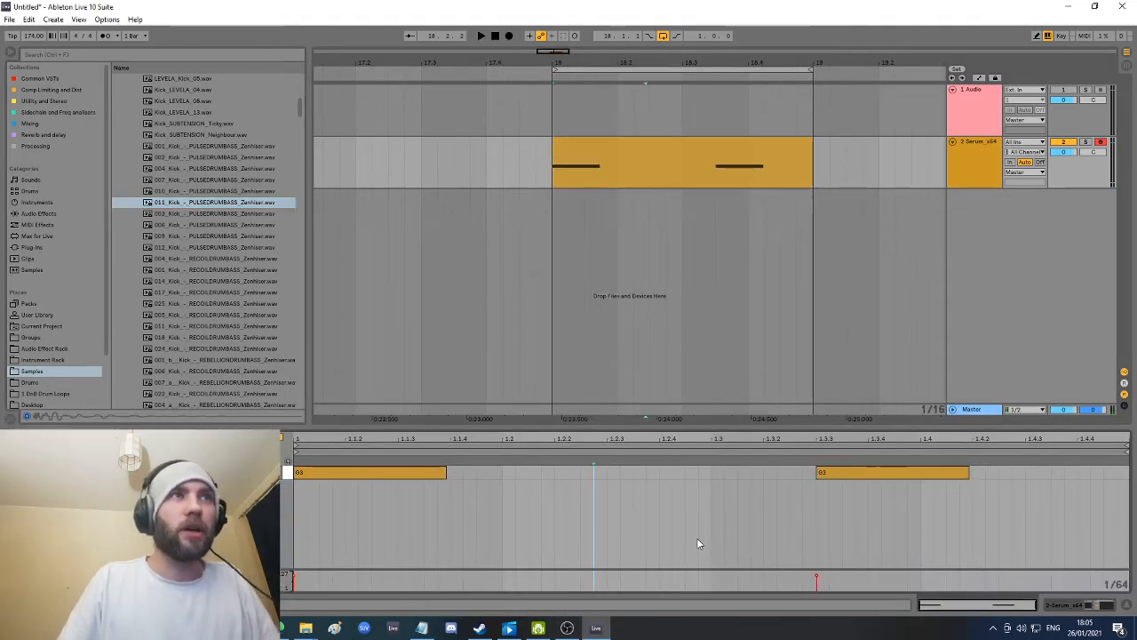
pyautogui.hotkey('ctrl', 'a')
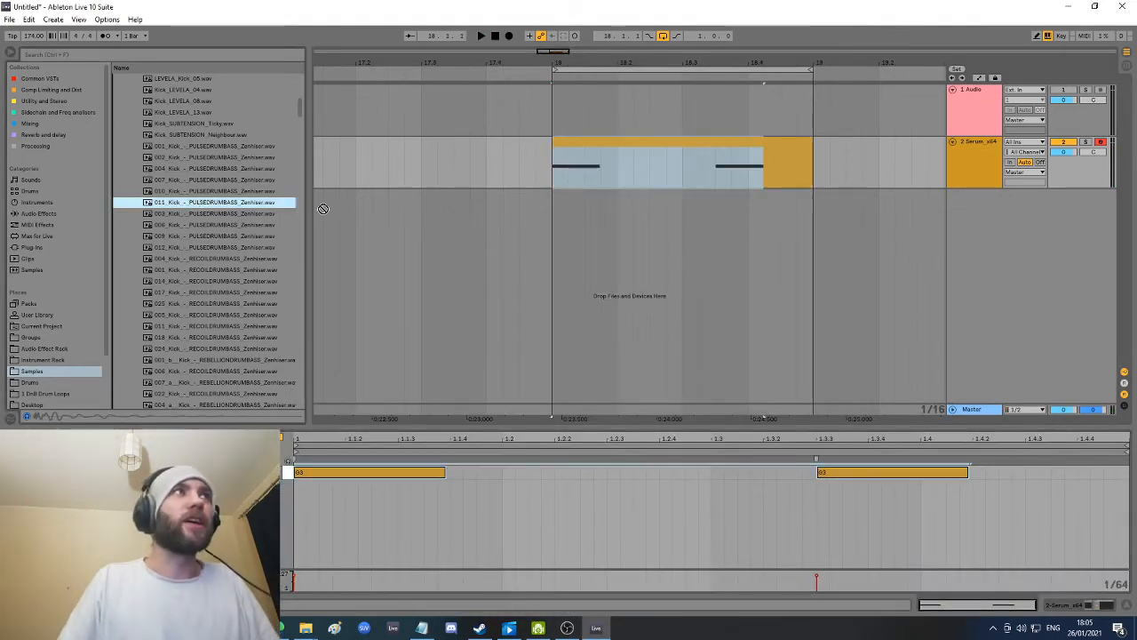
pyautogui.moveTo(195, 204); pyautogui.dragTo(555, 230)
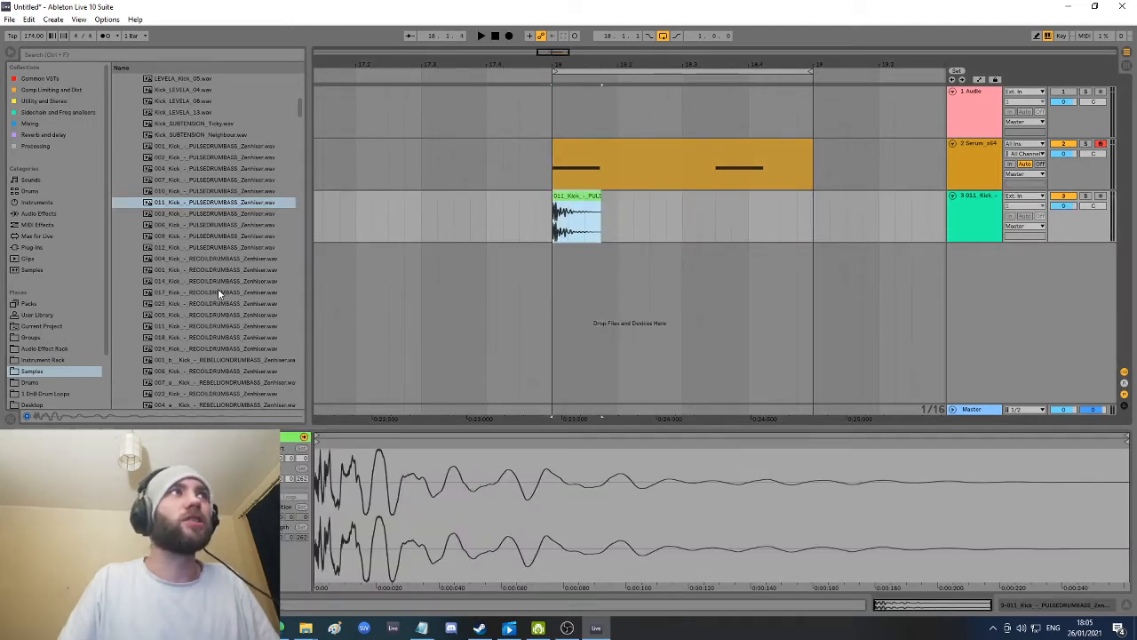
pyautogui.moveTo(217, 292); pyautogui.dragTo(571, 229)
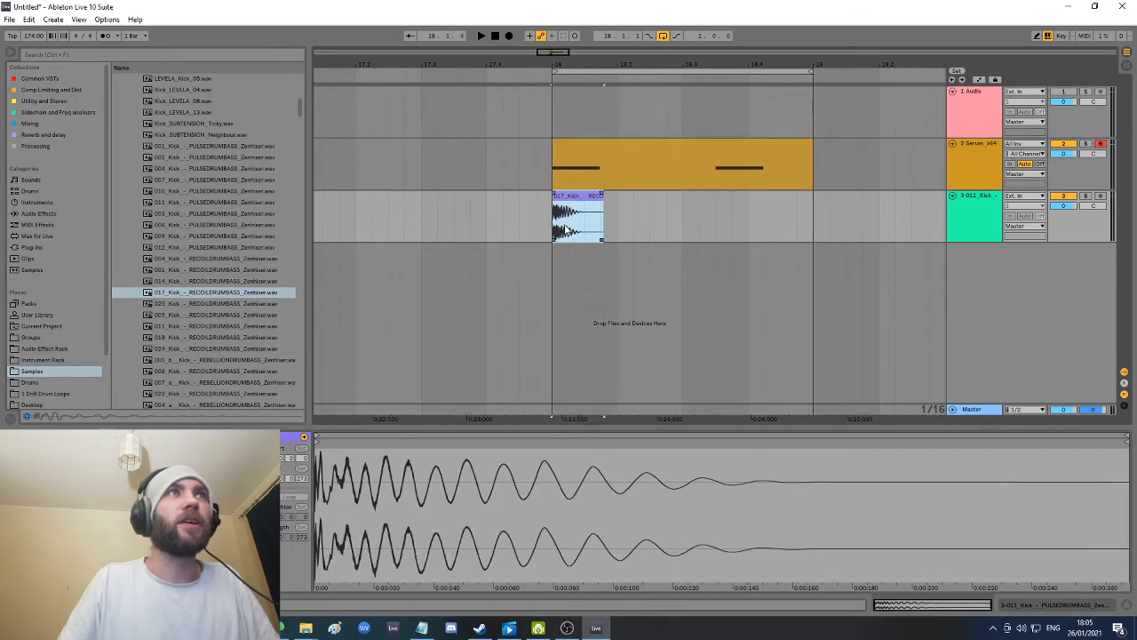
# Step: Shorten the MIDI clip's opening note to just before 1.1.3 and copy it over the note at 1.3.3
pyautogui.click(599, 147)
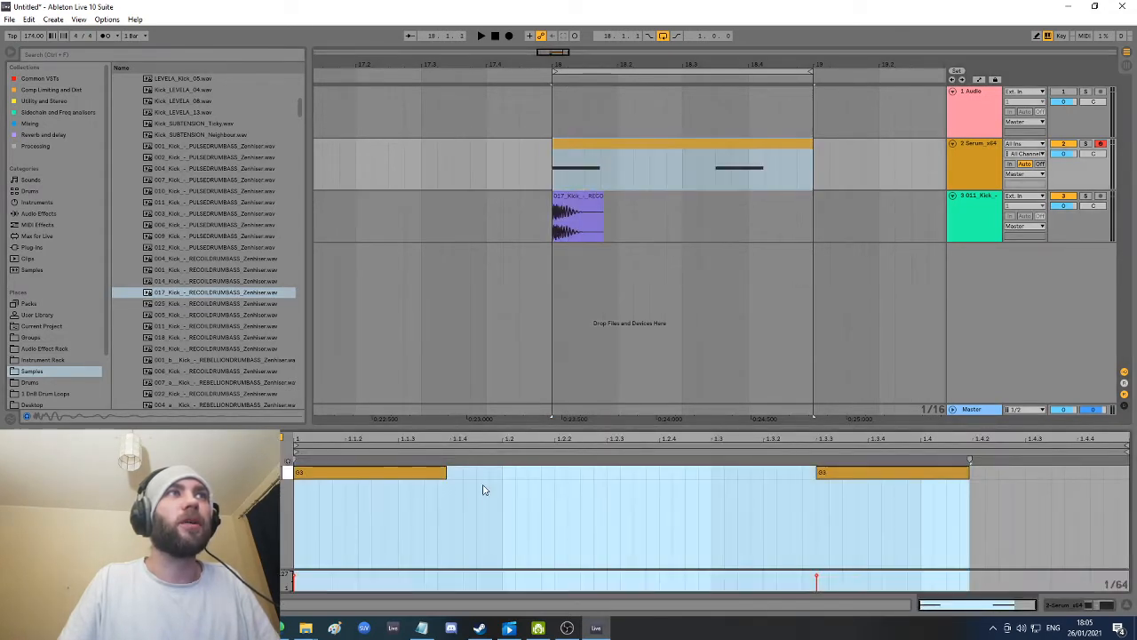
pyautogui.moveTo(445, 471); pyautogui.dragTo(393, 464)
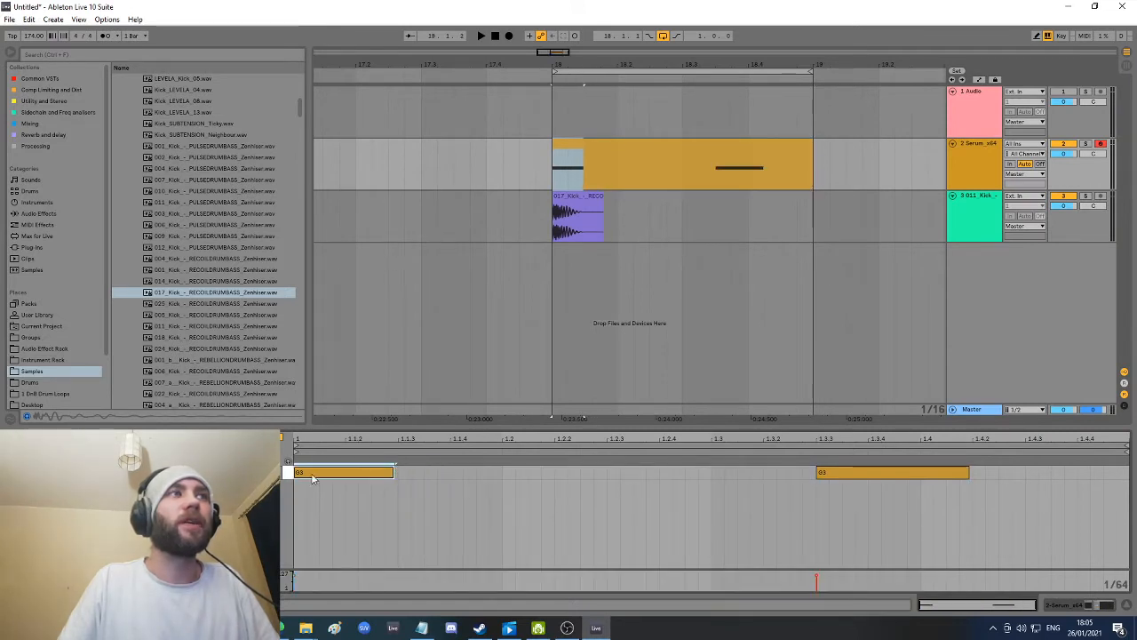
pyautogui.moveTo(314, 476); pyautogui.dragTo(829, 477)
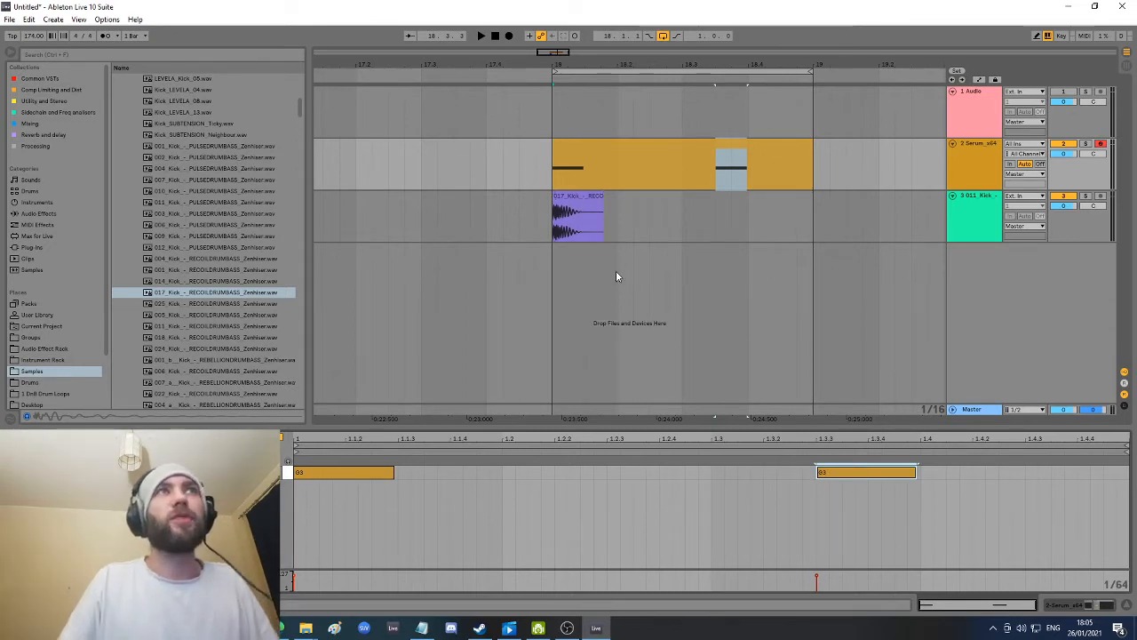
# Step: Compare the kick sample's length with the opening MIDI note, and delete the sample's track
pyautogui.click(585, 210)
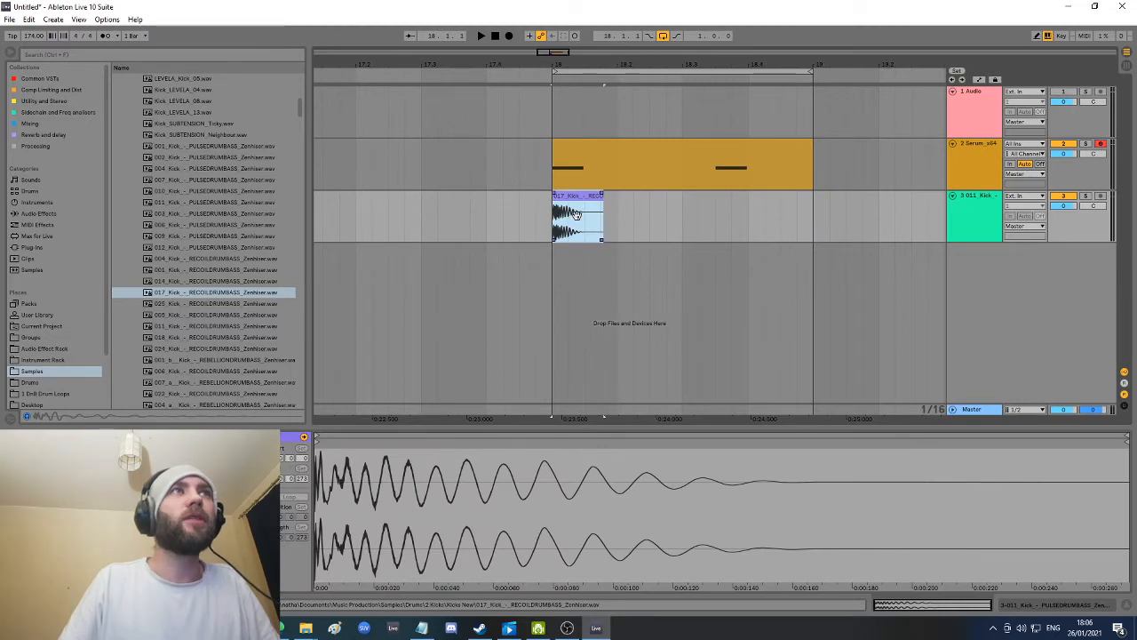
pyautogui.moveTo(569, 213); pyautogui.dragTo(557, 178)
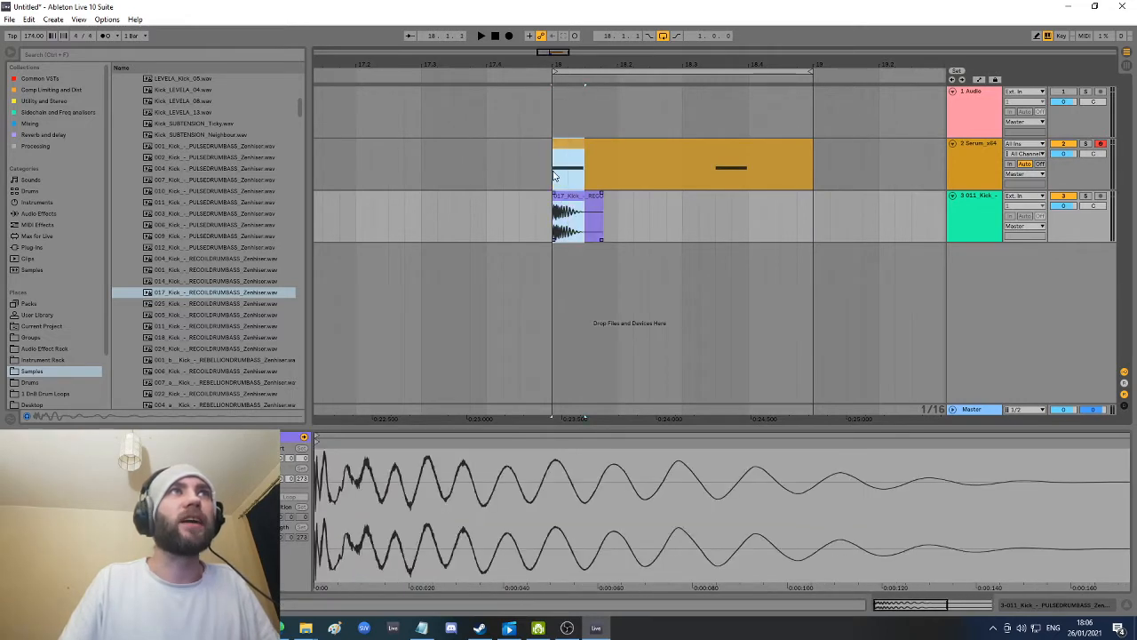
pyautogui.click(627, 149)
pyautogui.click(982, 224)
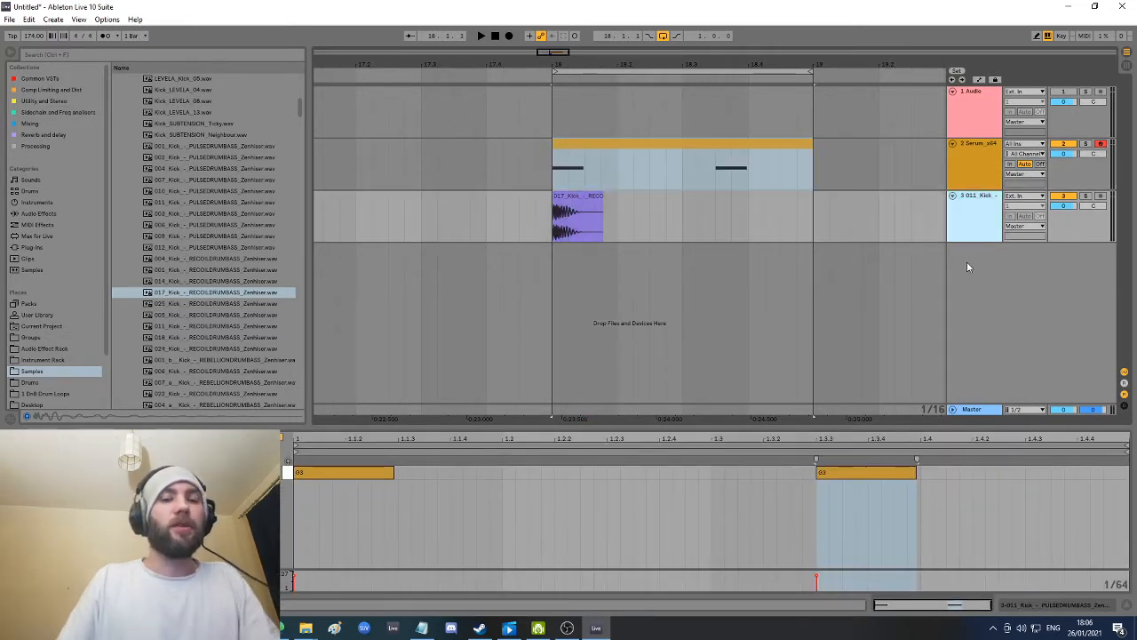
pyautogui.press('Delete')
# Step: Audition the loop with the shortened notes and remove the spectrum analyzer from the Serum track
pyautogui.click(706, 145)
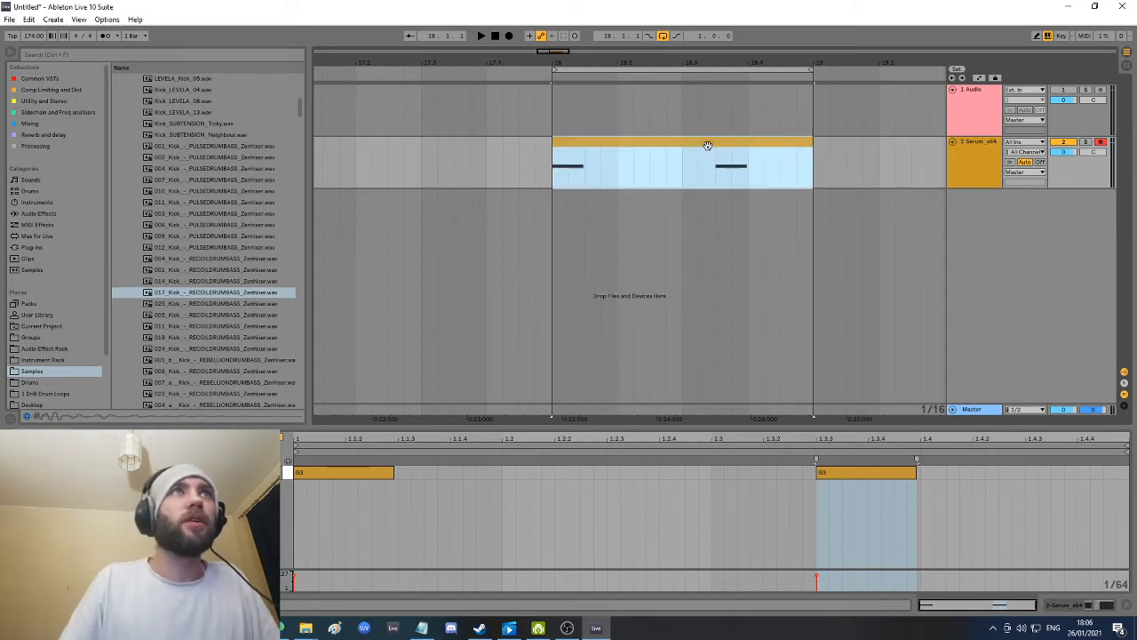
pyautogui.press('space')
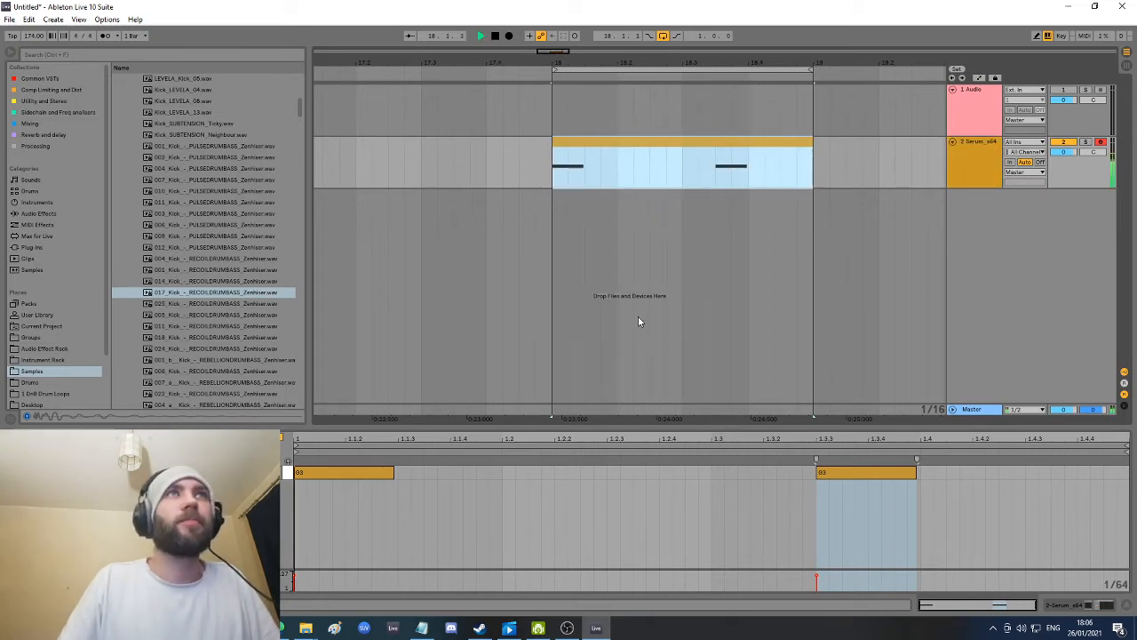
pyautogui.press('space')
pyautogui.doubleClick(962, 164)
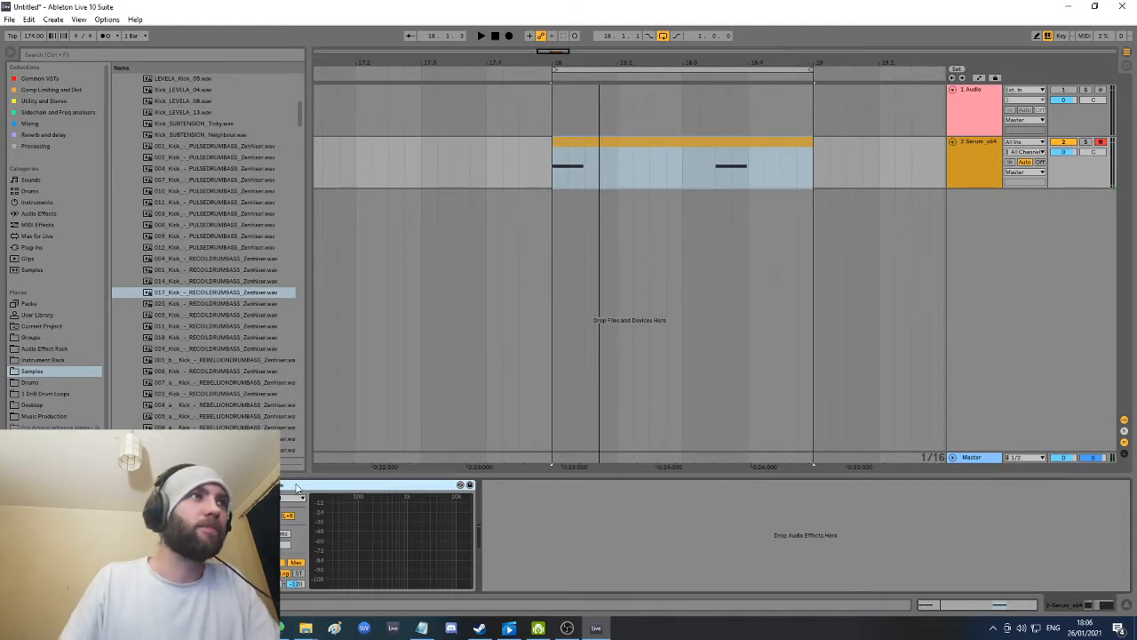
pyautogui.press('Delete')
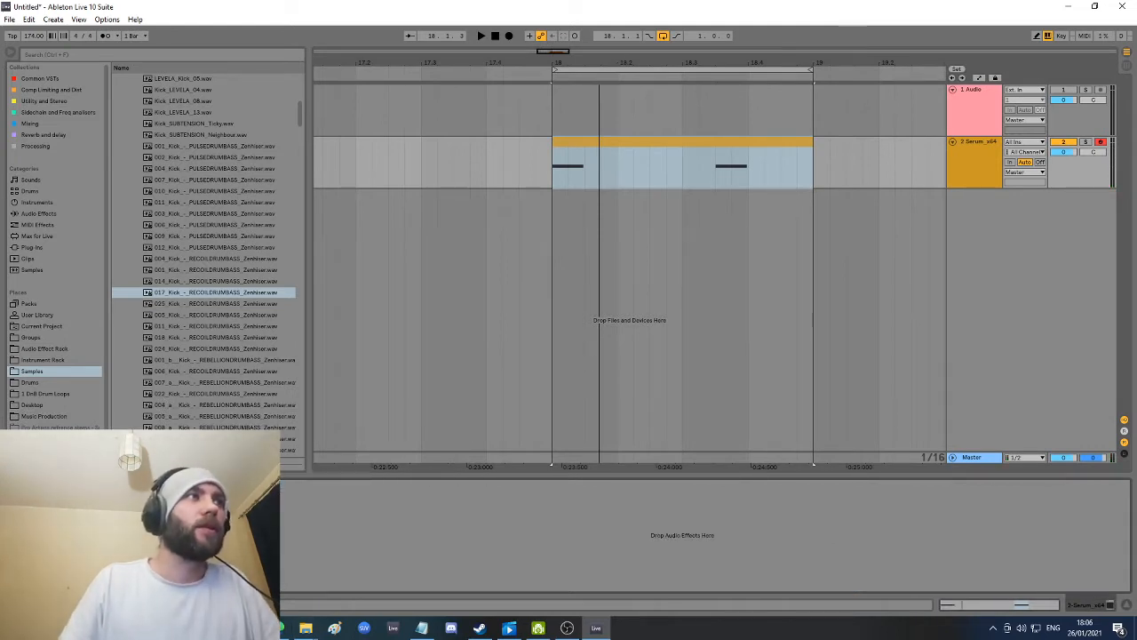
# Step: Bring Serum back up and turn LFO 1 into a falling ramp in TRIG mode
pyautogui.hotkey('ctrl', 'alt', 'p')
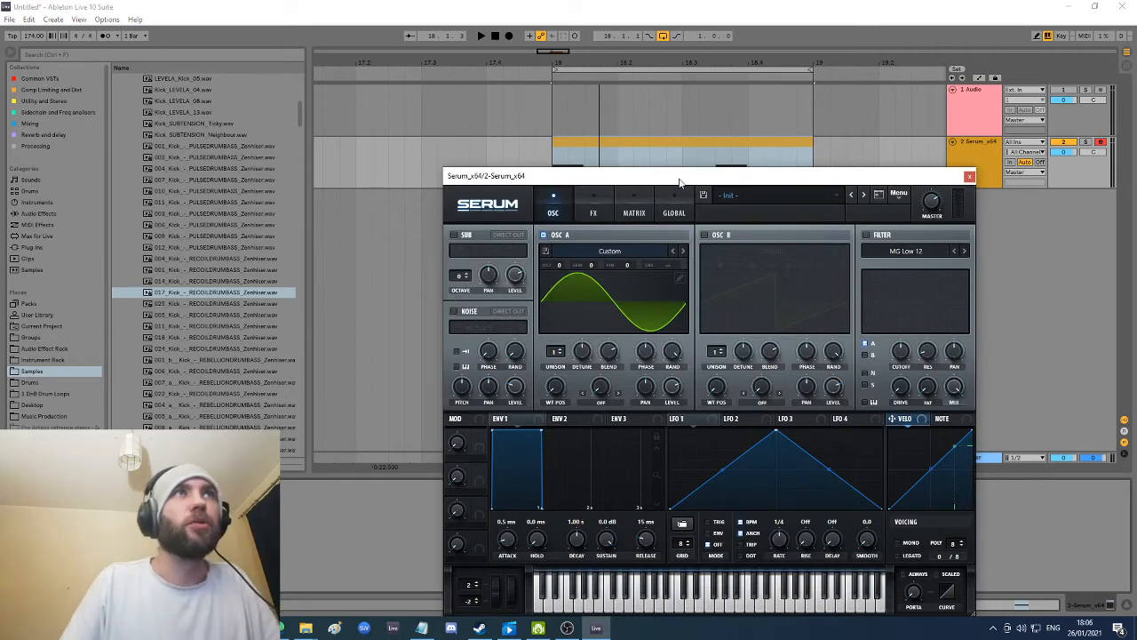
pyautogui.moveTo(680, 182); pyautogui.dragTo(631, 111)
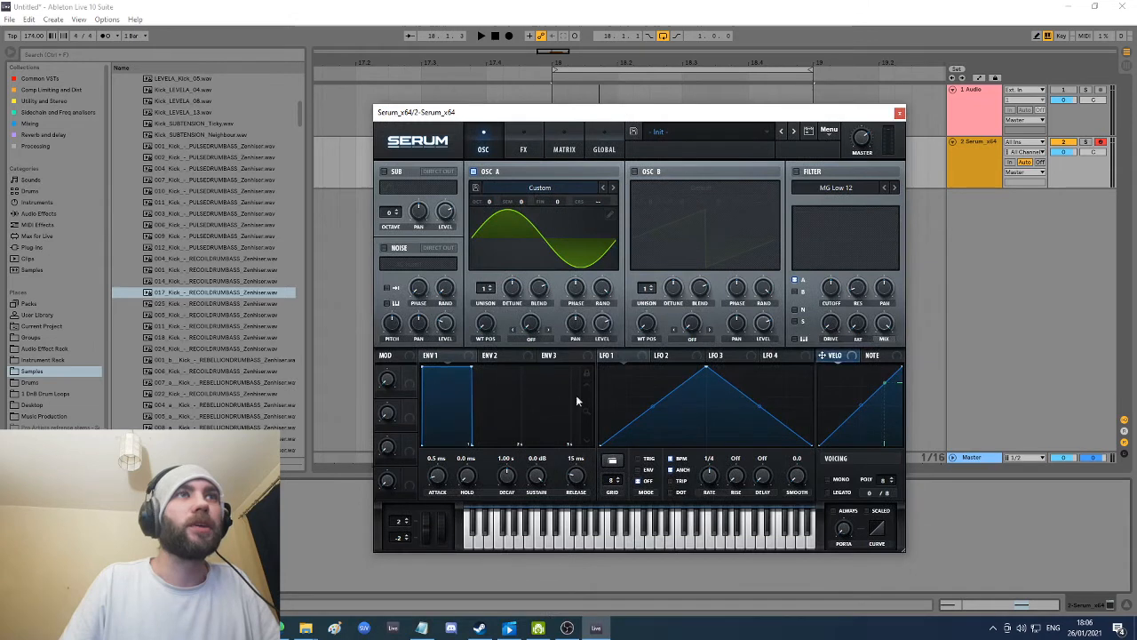
pyautogui.click(638, 460)
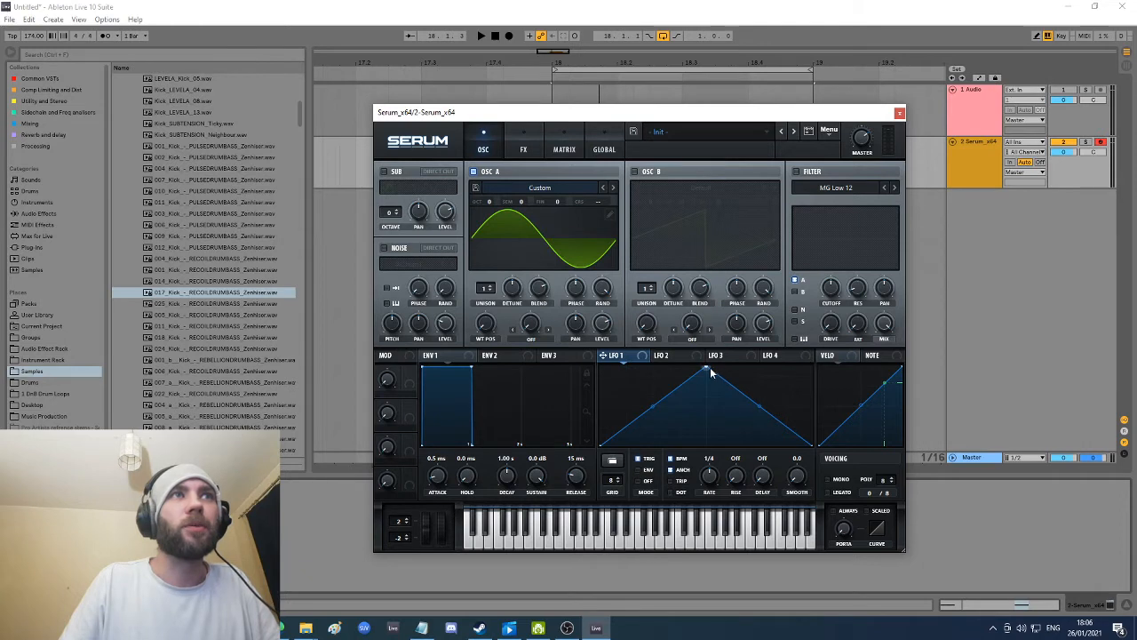
pyautogui.moveTo(707, 367); pyautogui.dragTo(601, 367)
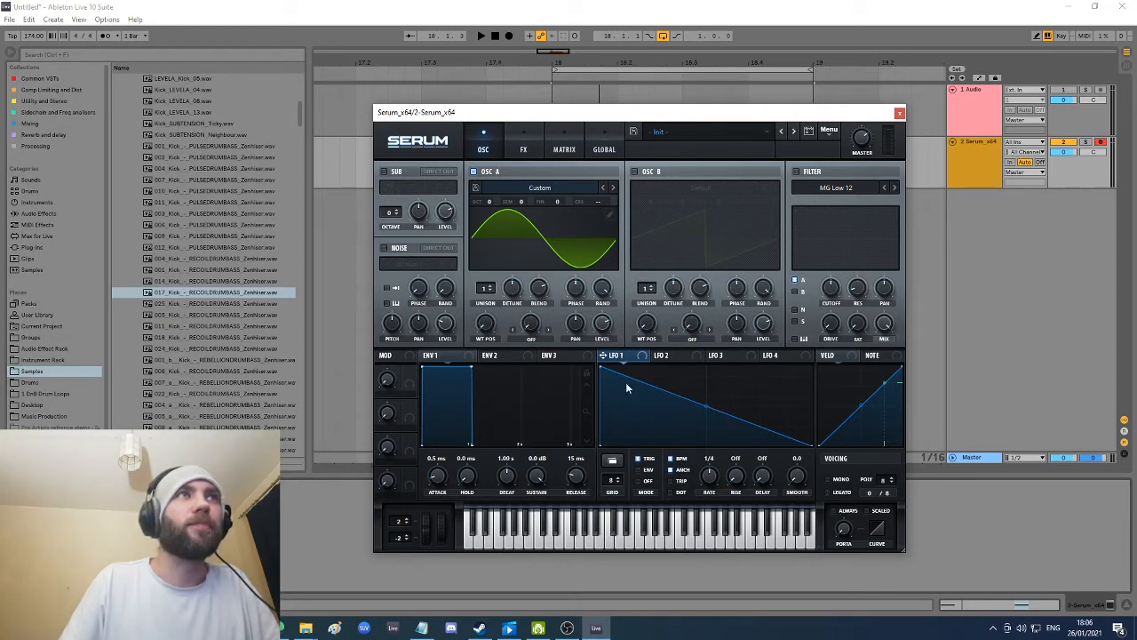
# Step: Assign LFO 1 to OSC A's coarse pitch, check the routing in the modulation matrix and audition the loop
pyautogui.moveTo(602, 356); pyautogui.dragTo(602, 198)
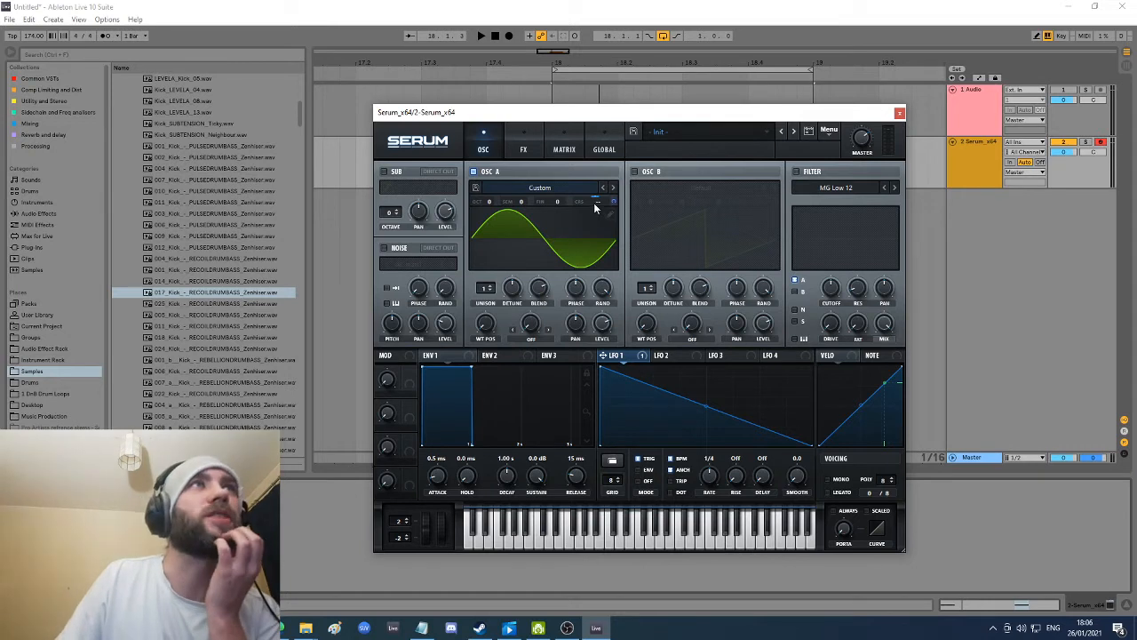
pyautogui.click(525, 149)
pyautogui.click(560, 151)
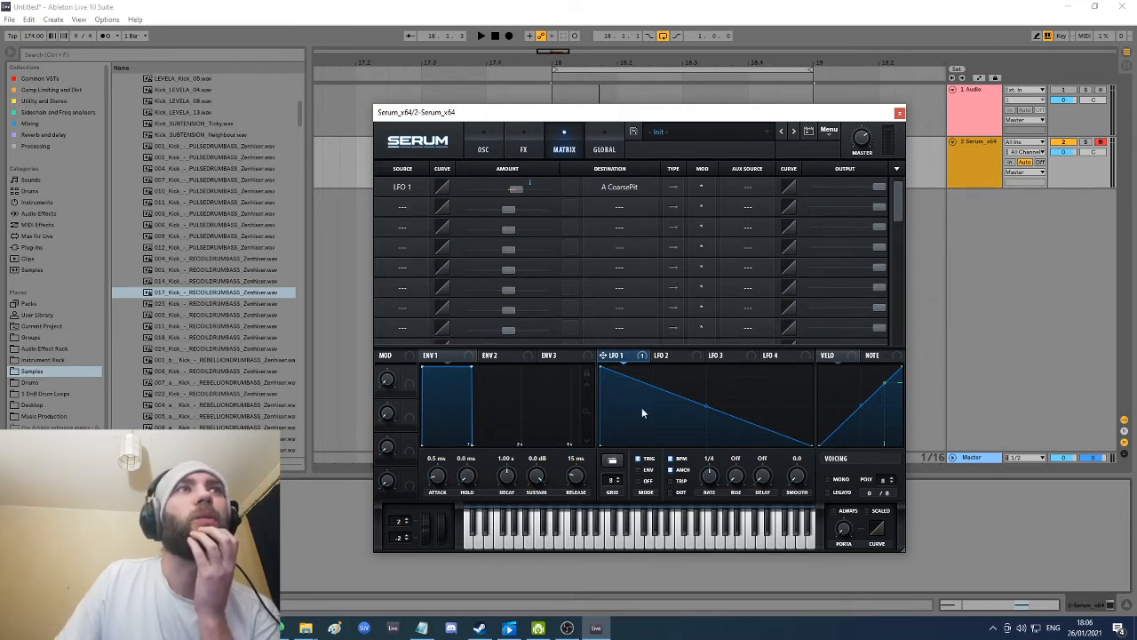
pyautogui.moveTo(741, 113); pyautogui.dragTo(757, 196)
pyautogui.press('space')
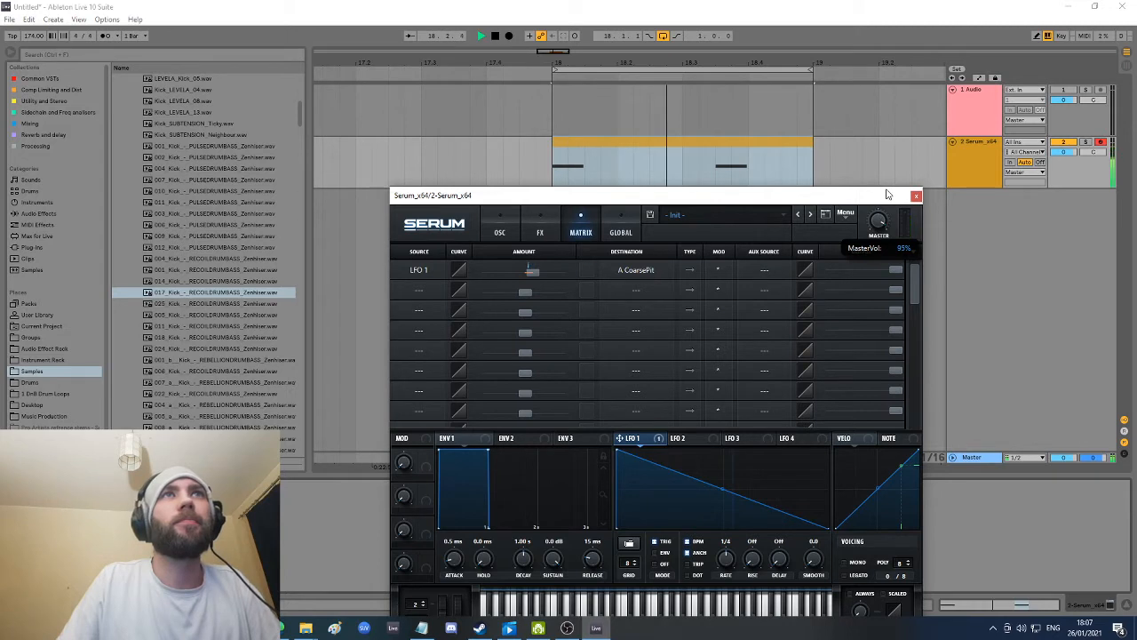
pyautogui.press('space')
# Step: Try OSC A at -1 and -2 octaves, auditioning the loop at each setting
pyautogui.click(502, 232)
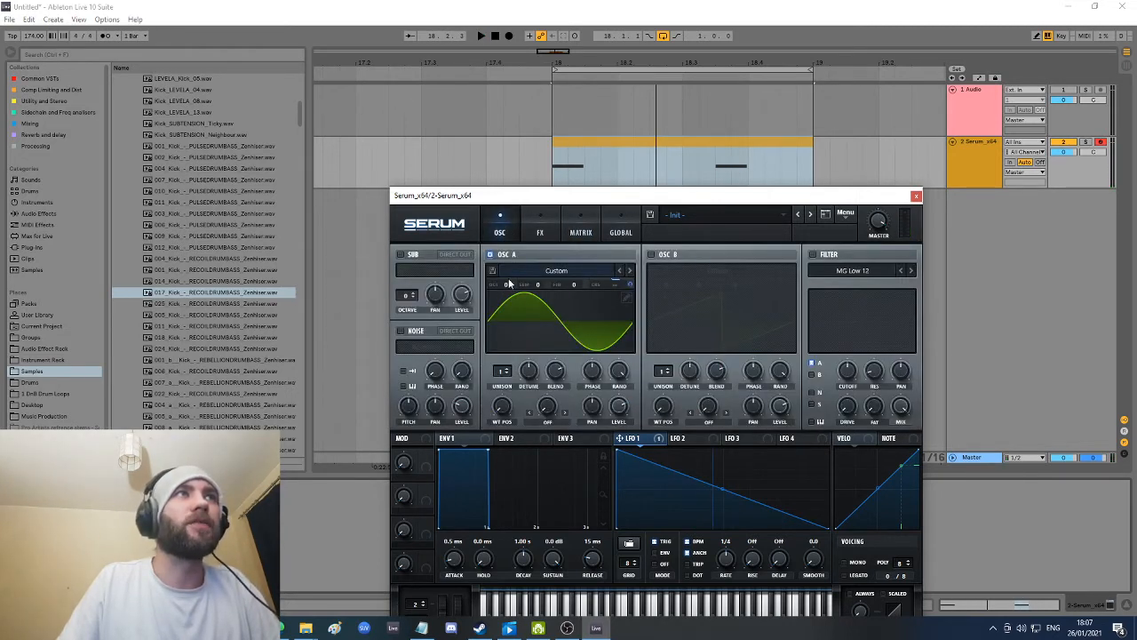
pyautogui.click(686, 147)
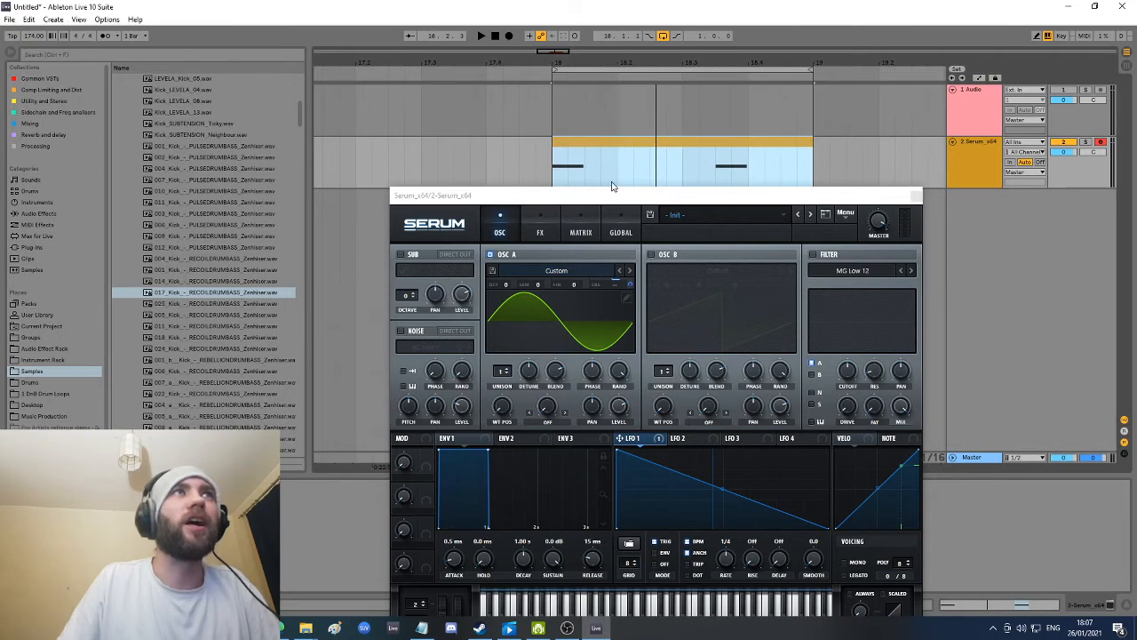
pyautogui.click(508, 289)
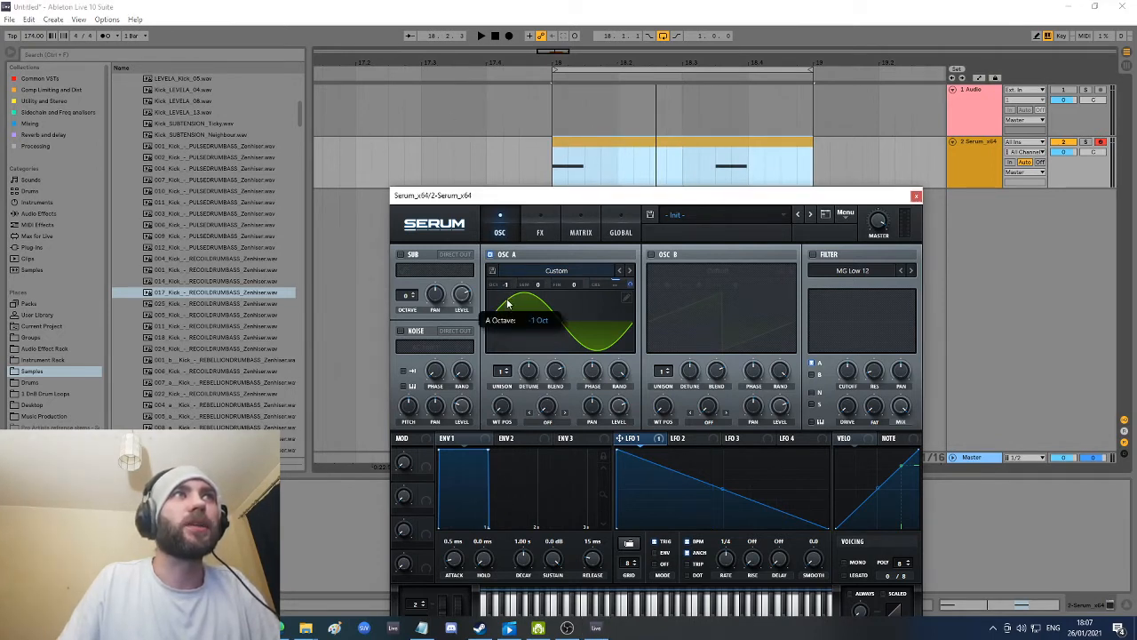
pyautogui.moveTo(507, 304); pyautogui.dragTo(509, 304)
pyautogui.press('space')
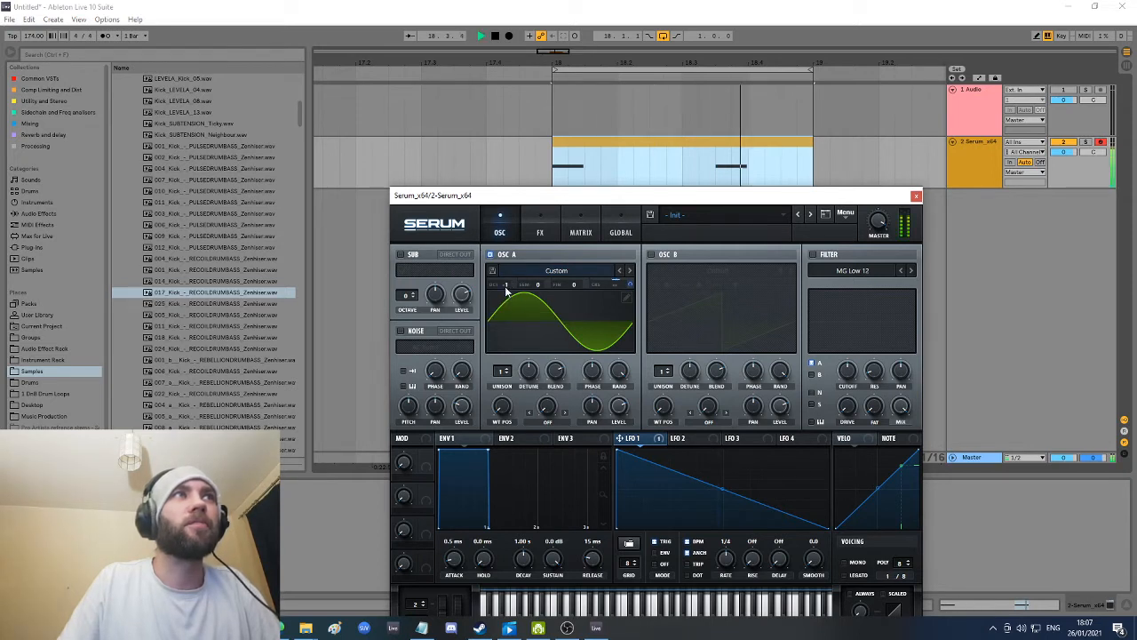
pyautogui.press('space')
pyautogui.click(508, 293)
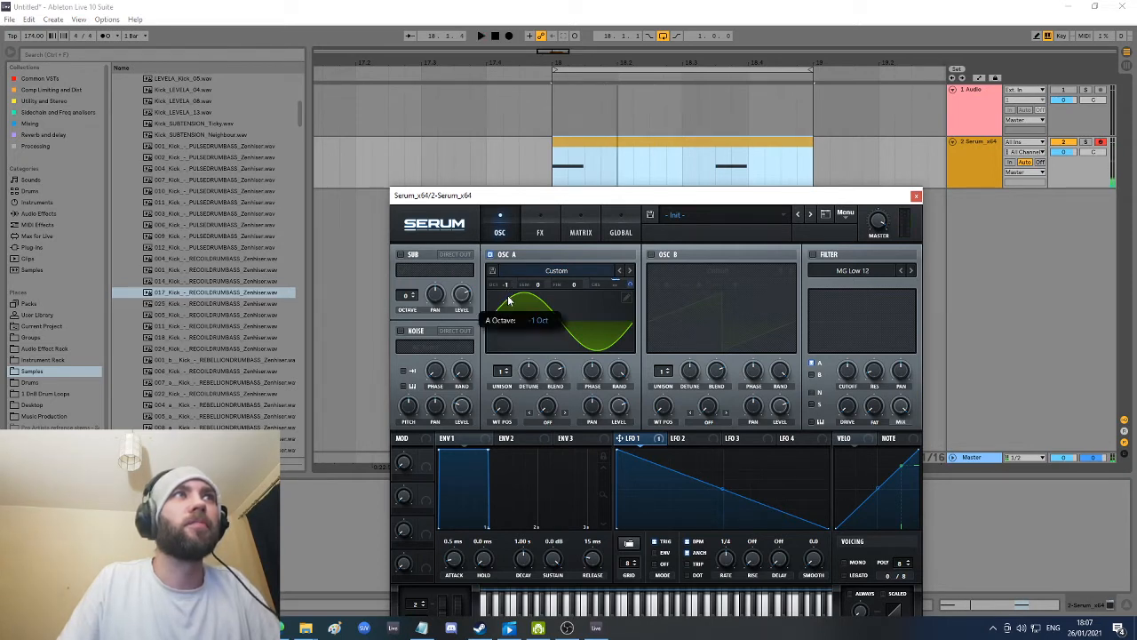
pyautogui.moveTo(507, 311); pyautogui.dragTo(505, 309)
pyautogui.press('space')
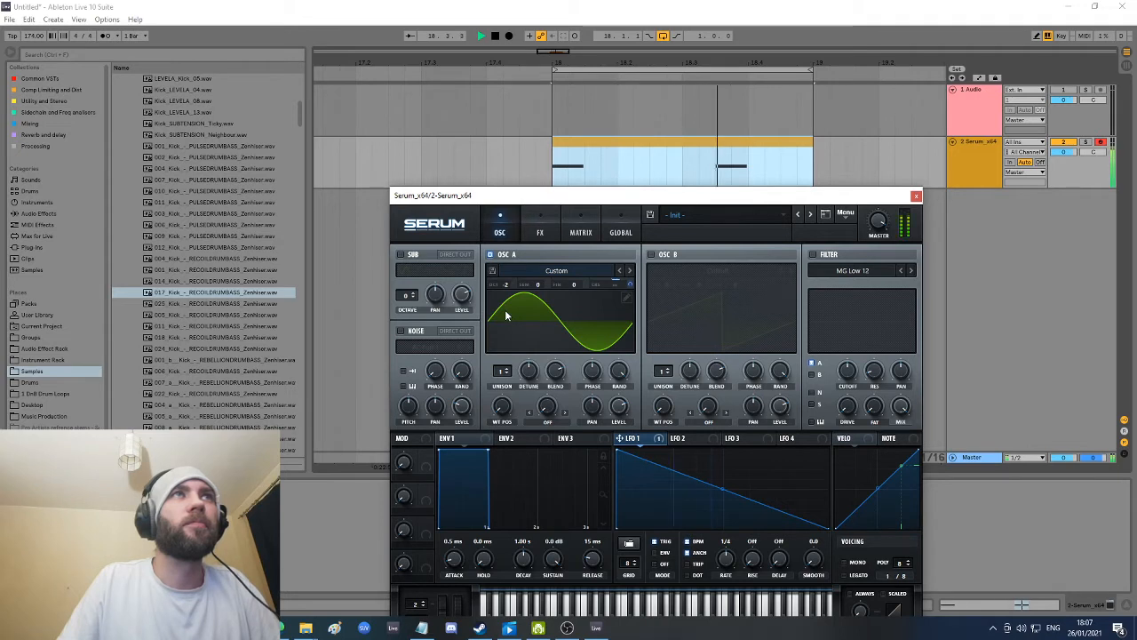
pyautogui.press('space')
# Step: Set OSC A's octave to -4 and audition the loop
pyautogui.click(508, 300)
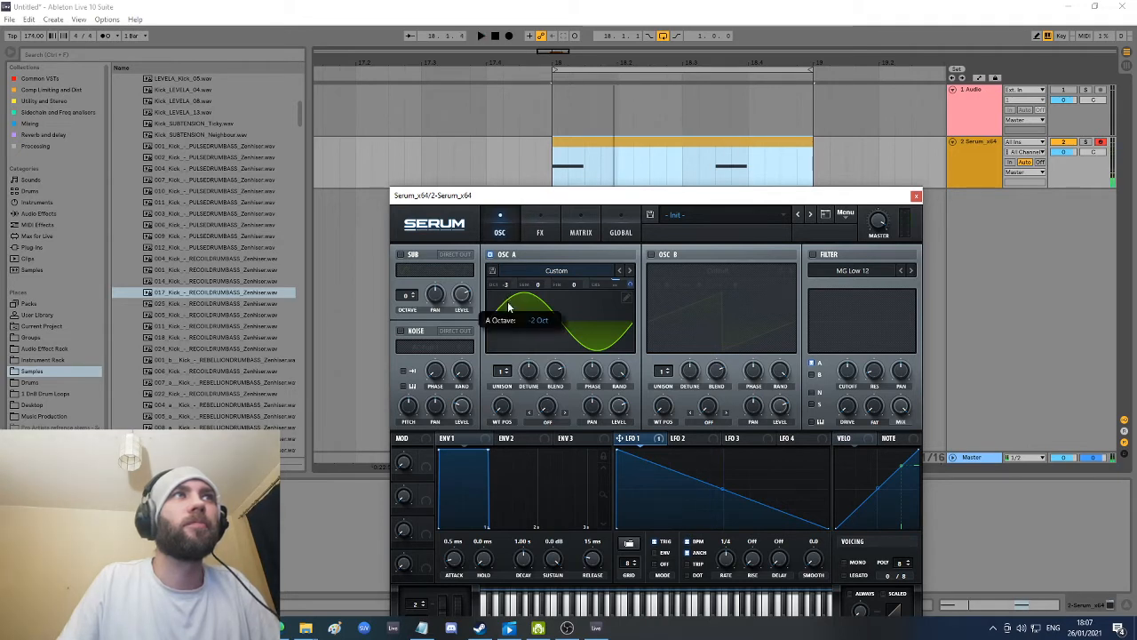
pyautogui.moveTo(508, 306); pyautogui.dragTo(509, 311)
pyautogui.press('space')
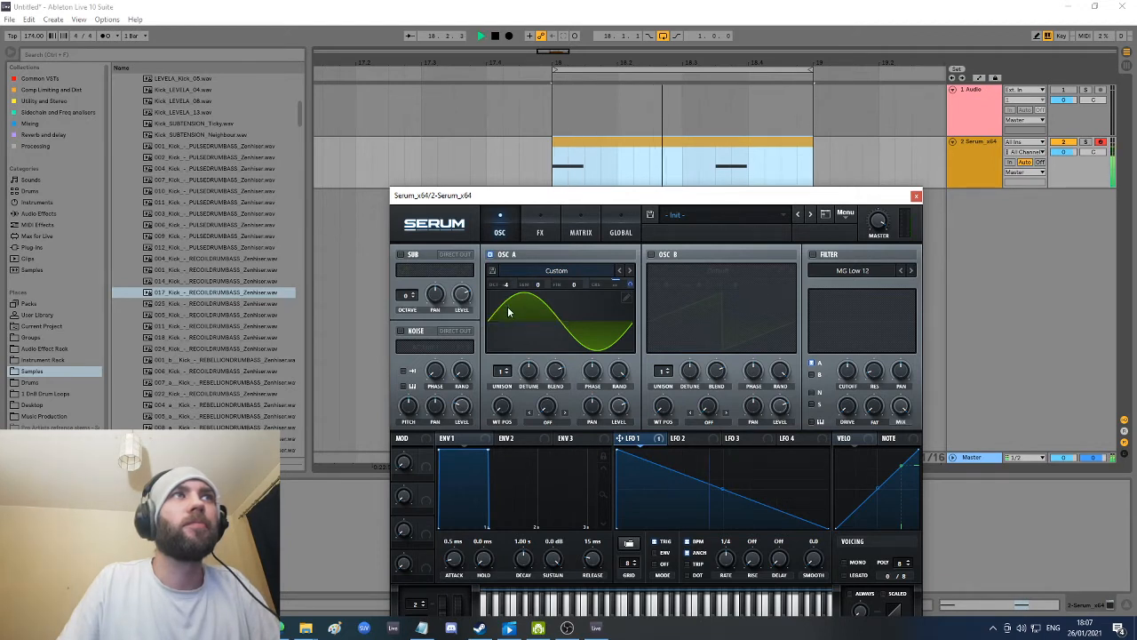
pyautogui.press('space')
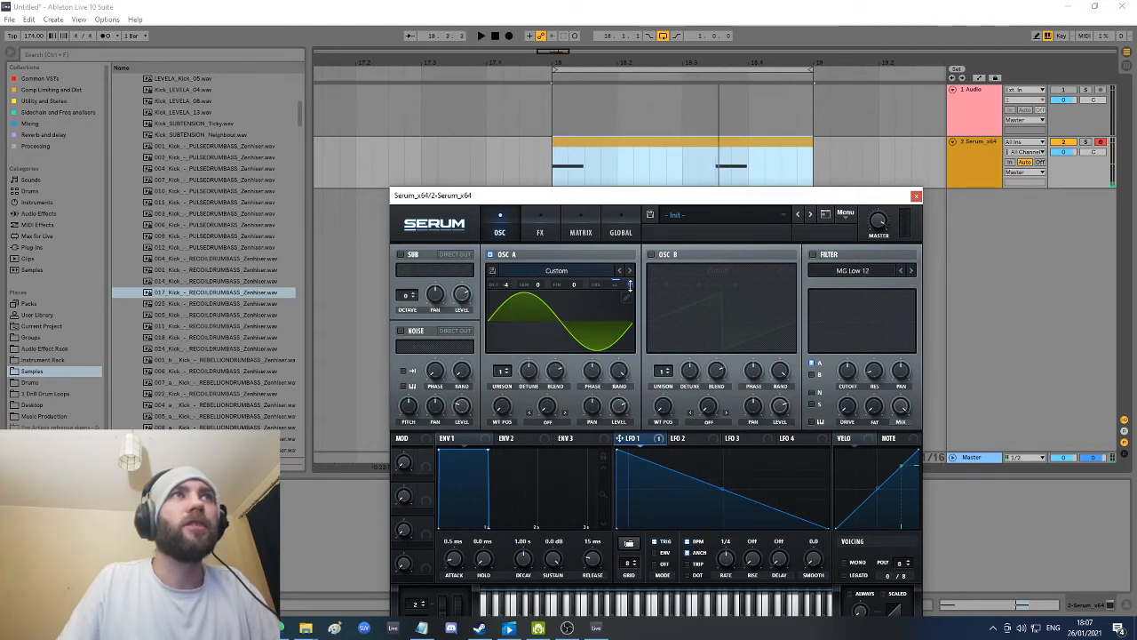
# Step: Raise LFO 1's amount on OSC A's coarse pitch slightly in the modulation matrix and audition the loop
pyautogui.click(553, 237)
pyautogui.click(572, 236)
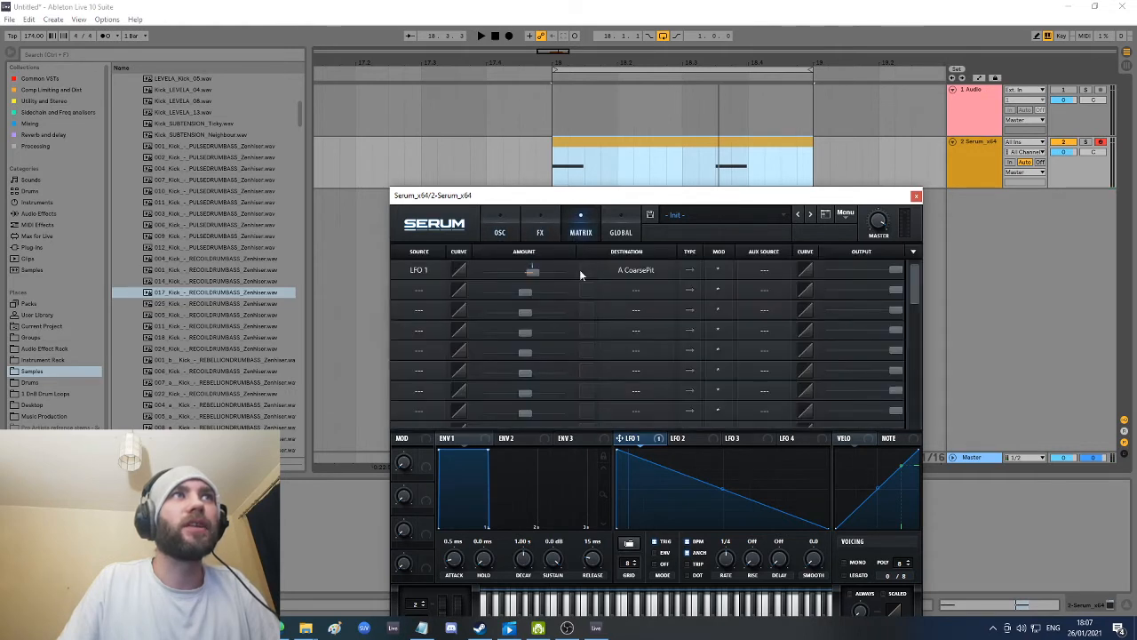
pyautogui.moveTo(532, 272)
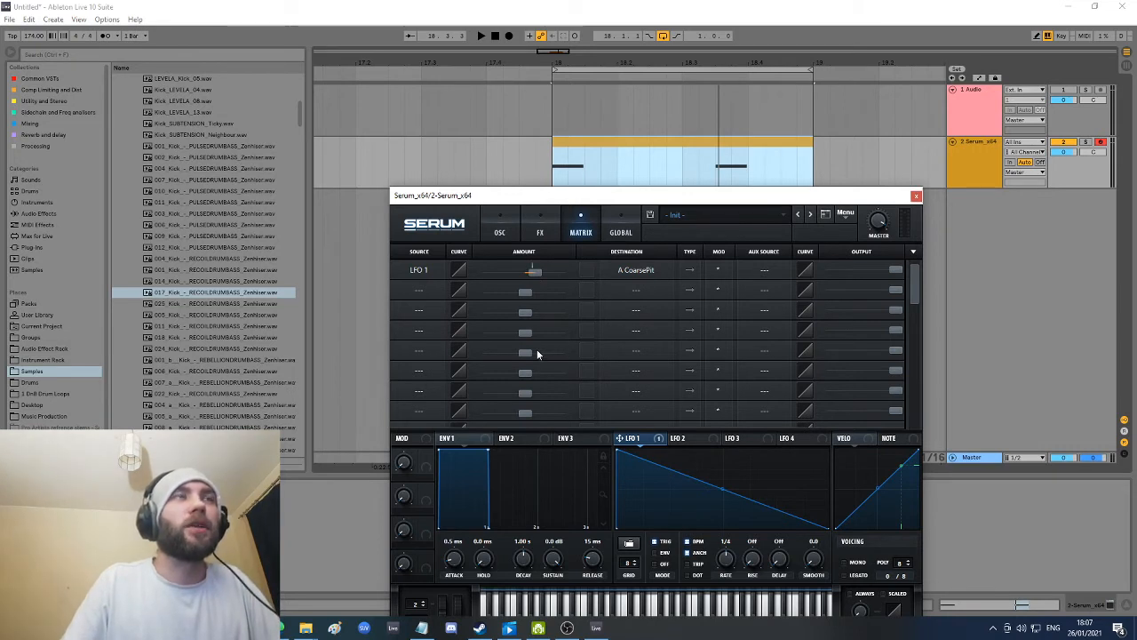
pyautogui.press('space')
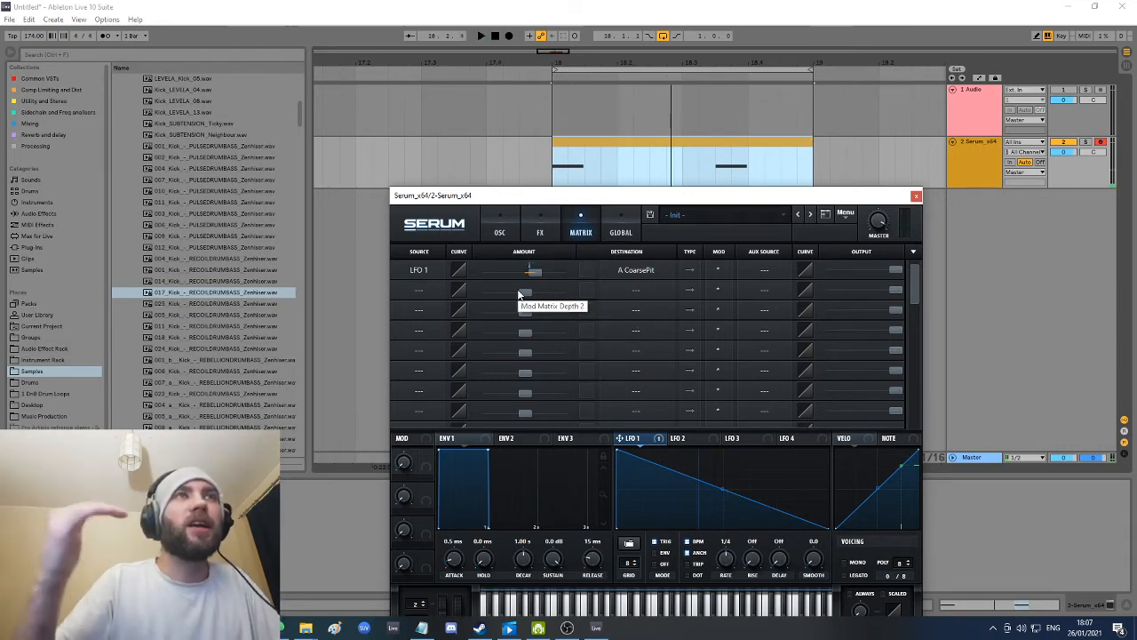
pyautogui.press('space')
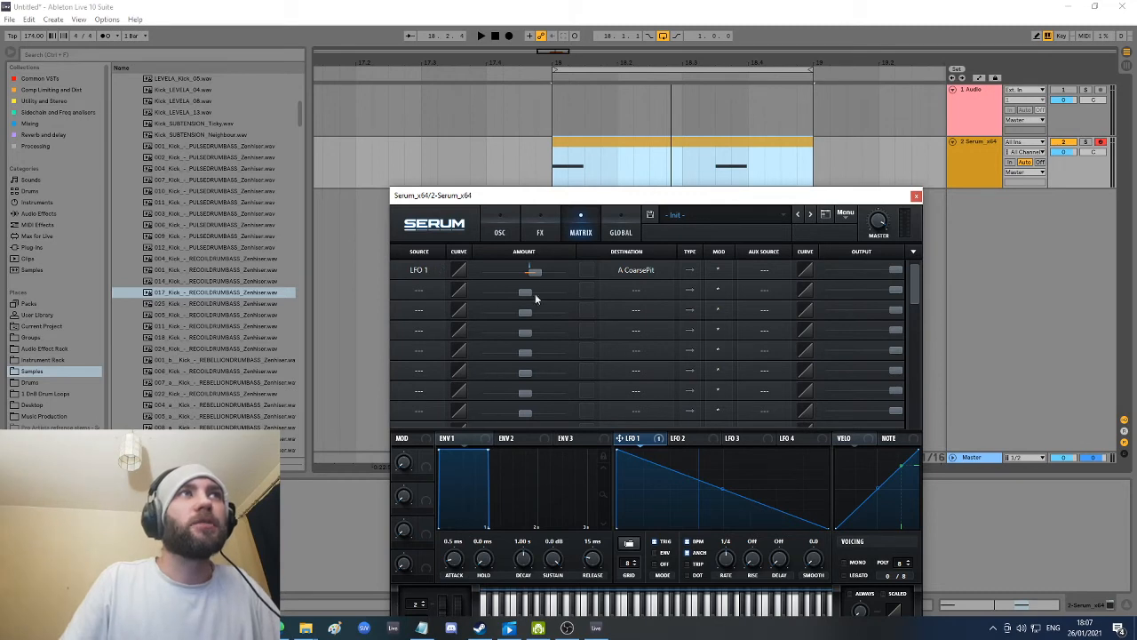
# Step: Set the LFO 1 to OSC A coarse pitch amount to 36 and audition the loop
pyautogui.moveTo(537, 278); pyautogui.dragTo(537, 276)
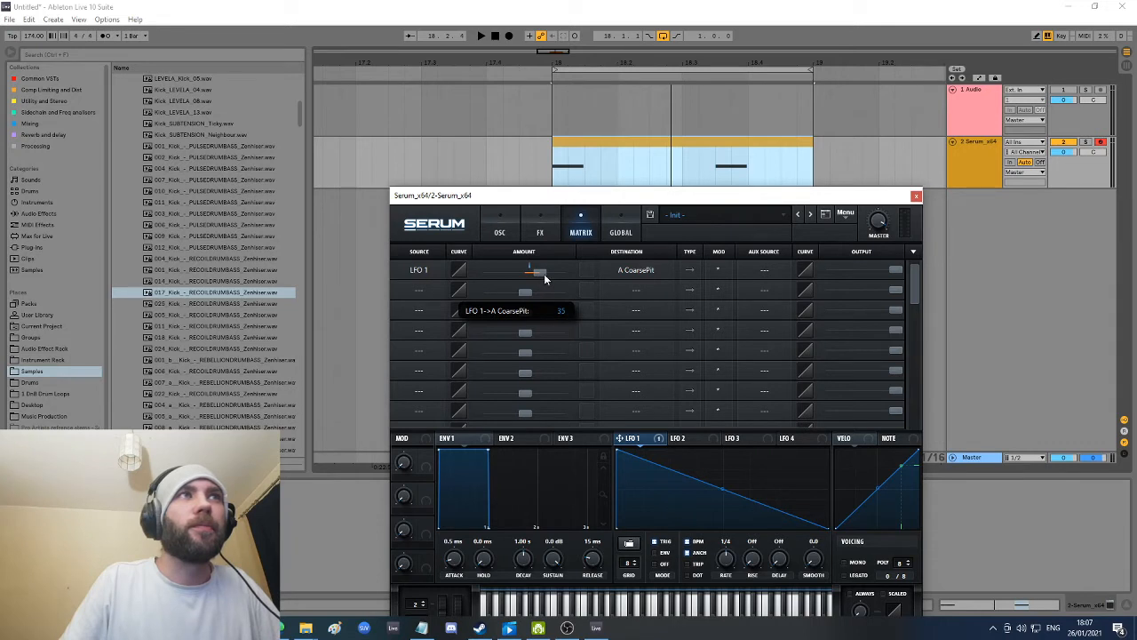
pyautogui.doubleClick(542, 272)
pyautogui.press('Return')
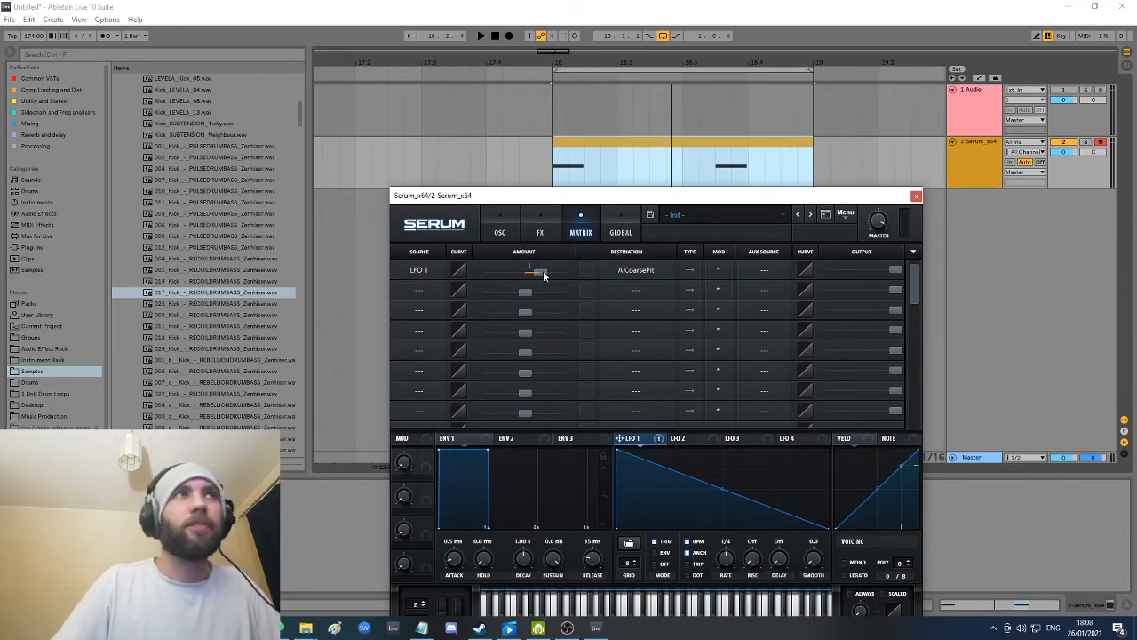
pyautogui.press('space')
pyautogui.press('space')
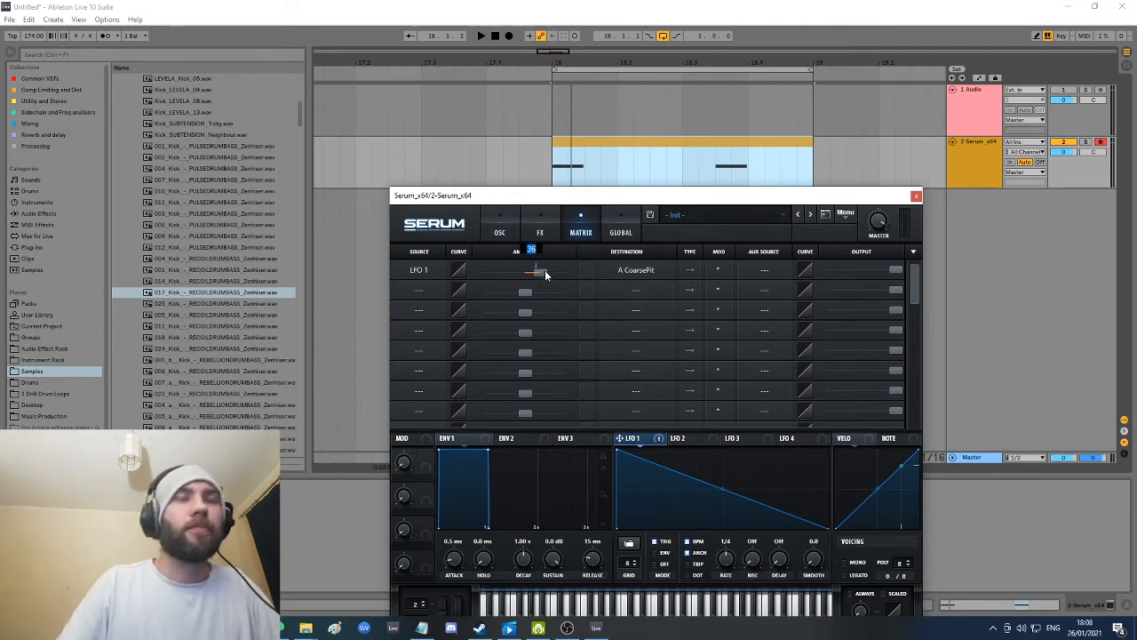
# Step: Enter a higher LFO 1 amount for OSC A's coarse pitch and listen to the loop again
pyautogui.press('Return')
pyautogui.press('space')
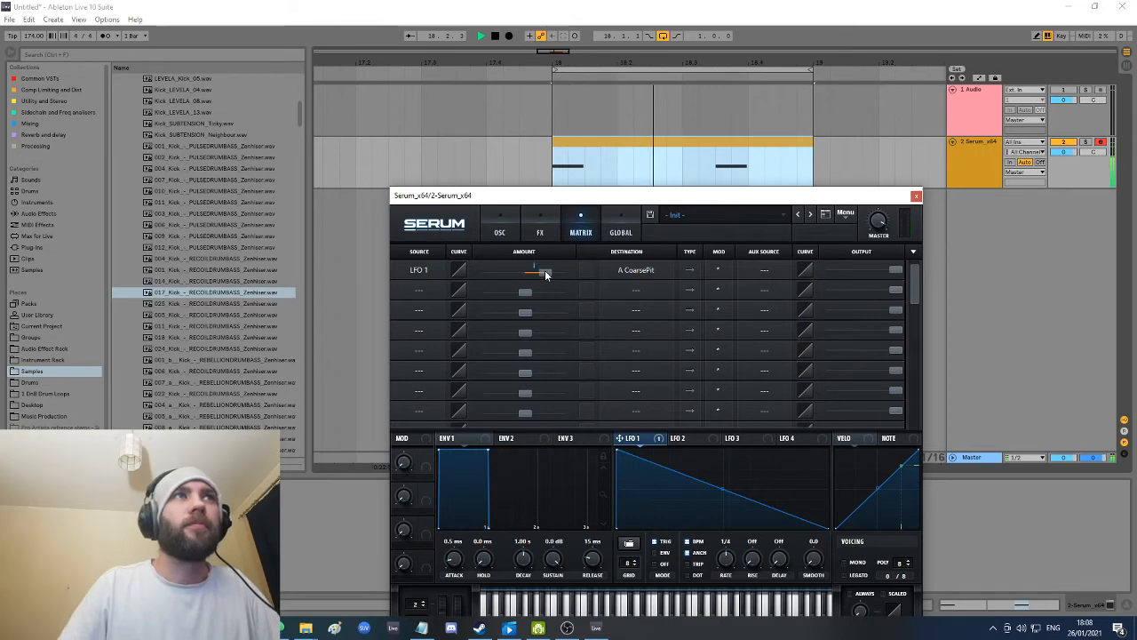
pyautogui.press('space')
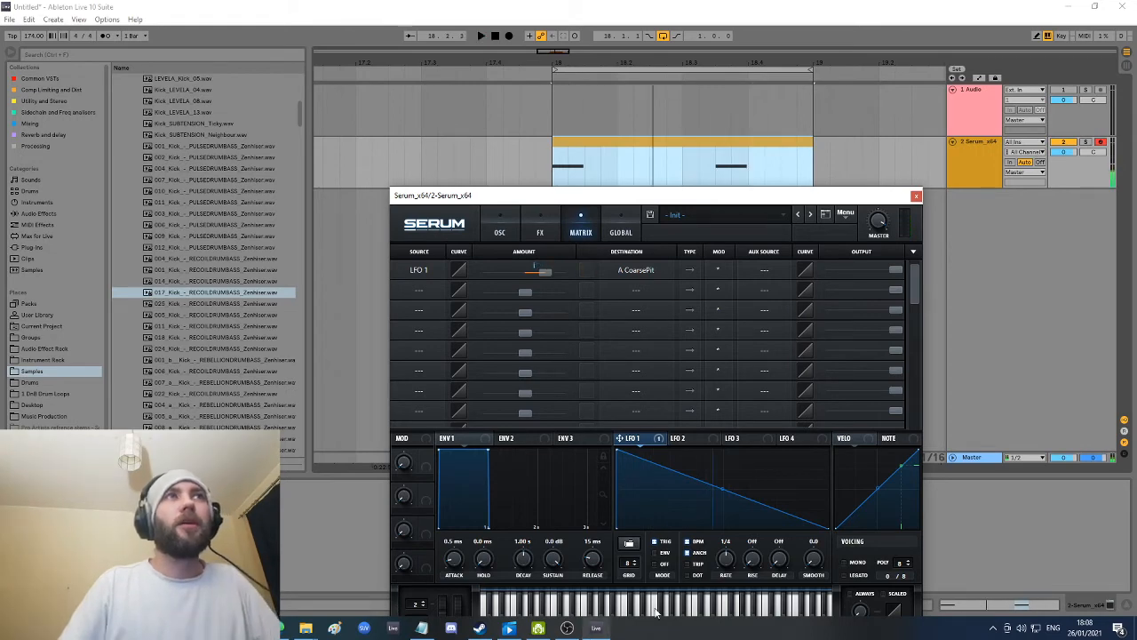
# Step: Turn off LFO 1's BPM sync so its rate runs in Hz, and audition the loop
pyautogui.moveTo(656, 200); pyautogui.dragTo(596, 107)
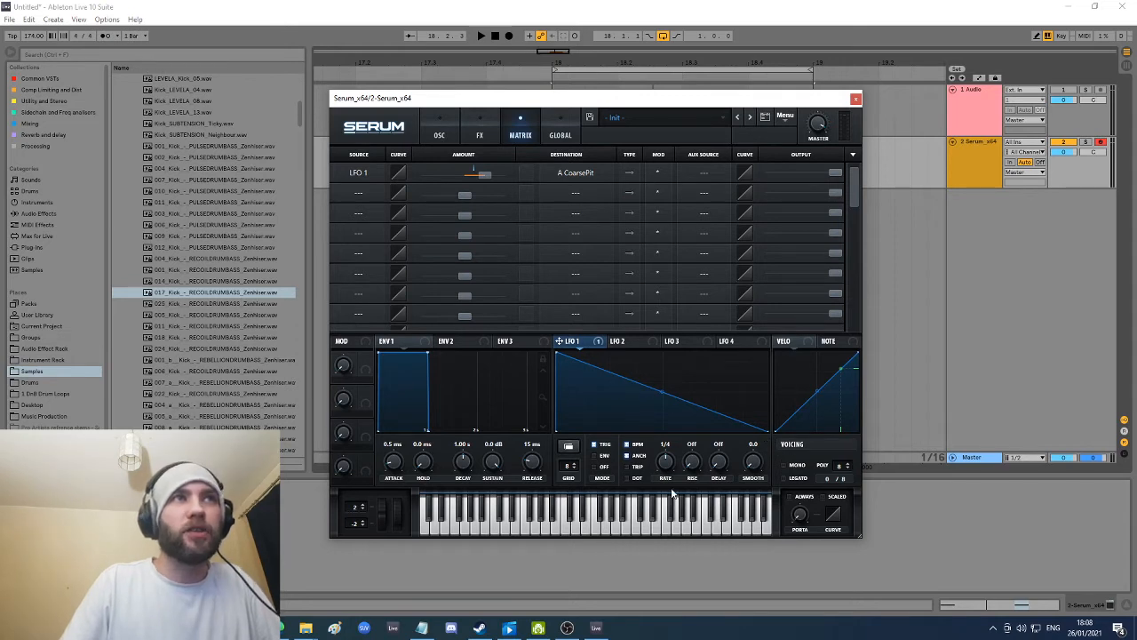
pyautogui.click(626, 445)
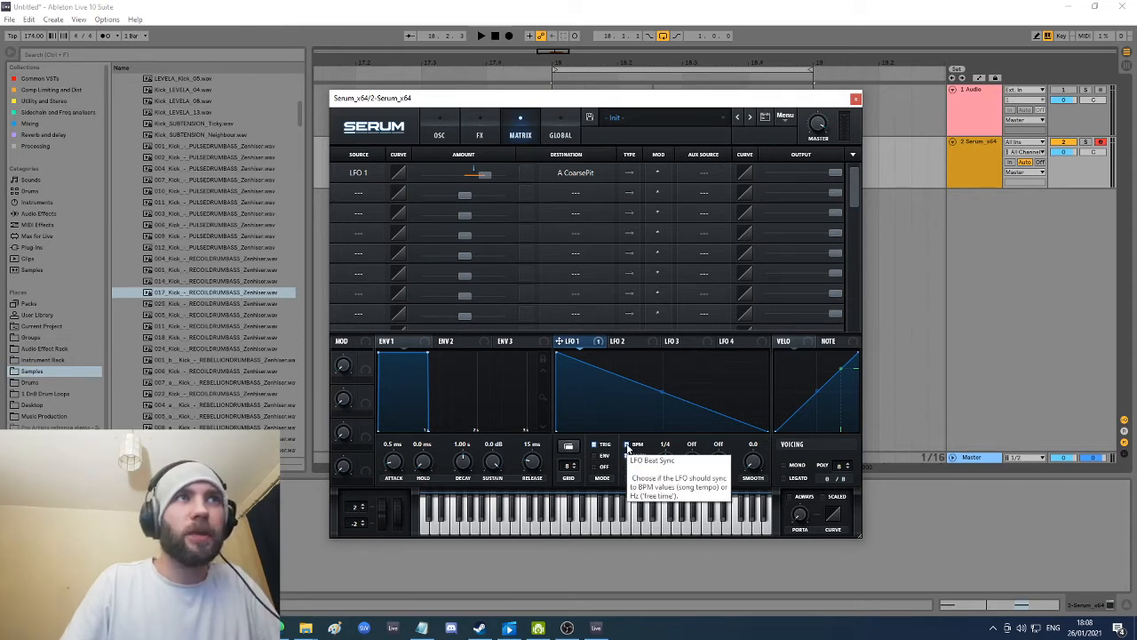
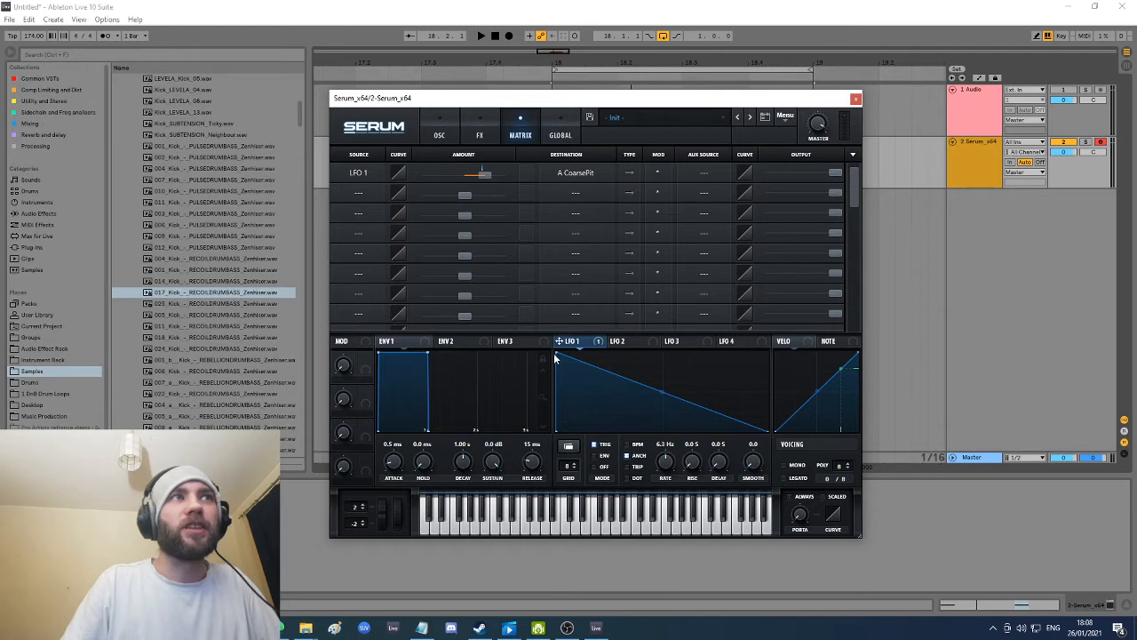
pyautogui.click(601, 456)
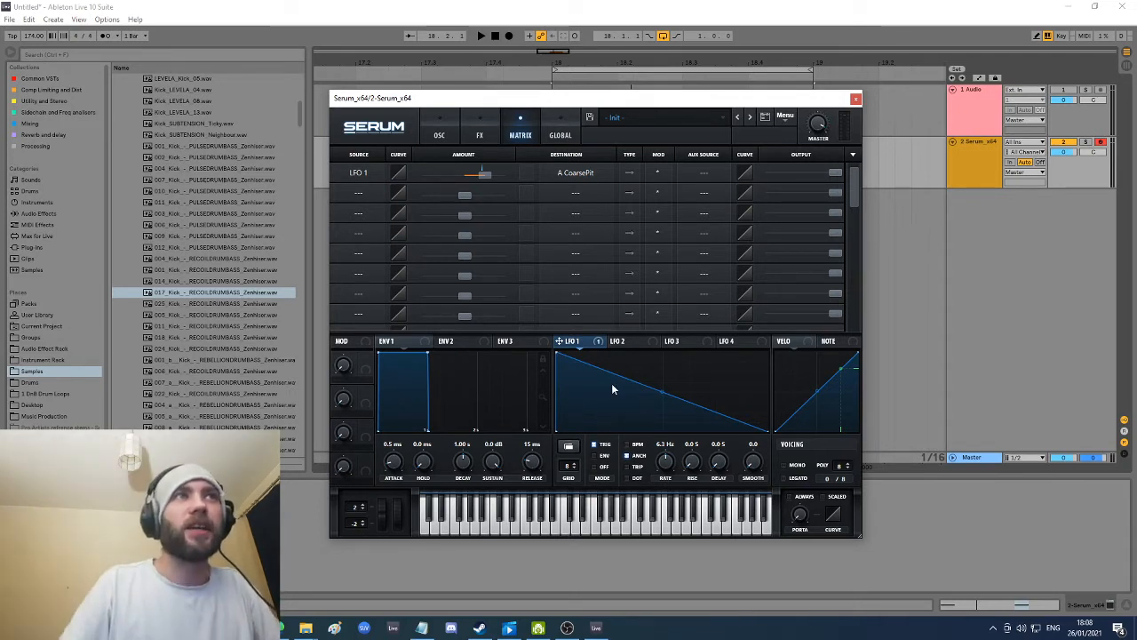
pyautogui.press('space')
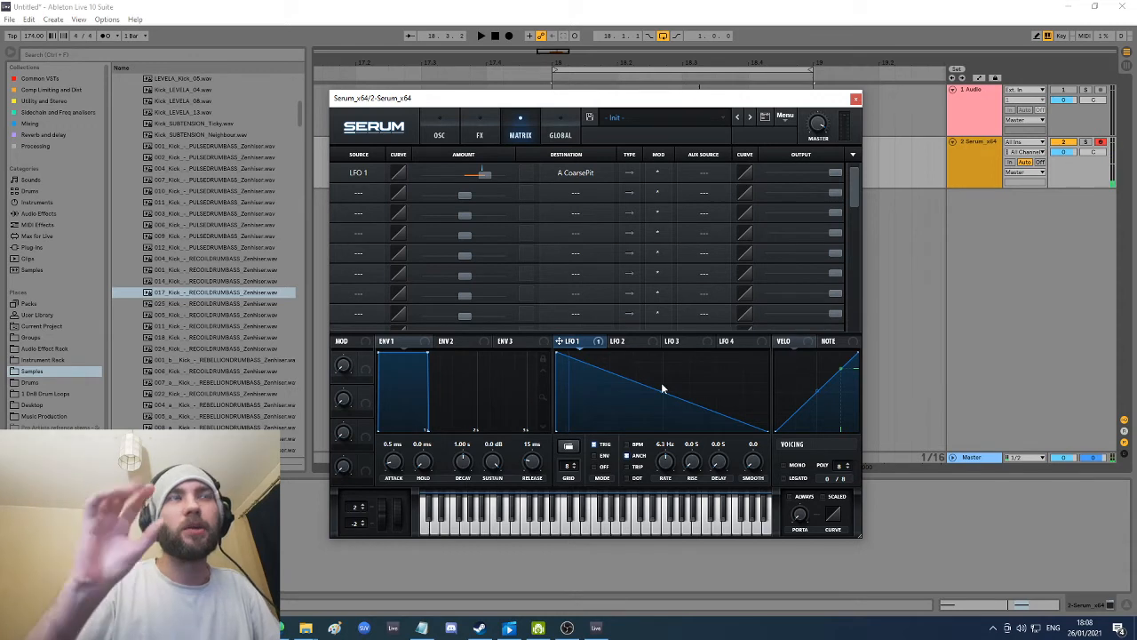
# Step: Switch LFO 1 from TRIG to ENV mode and audition the loop
pyautogui.click(595, 460)
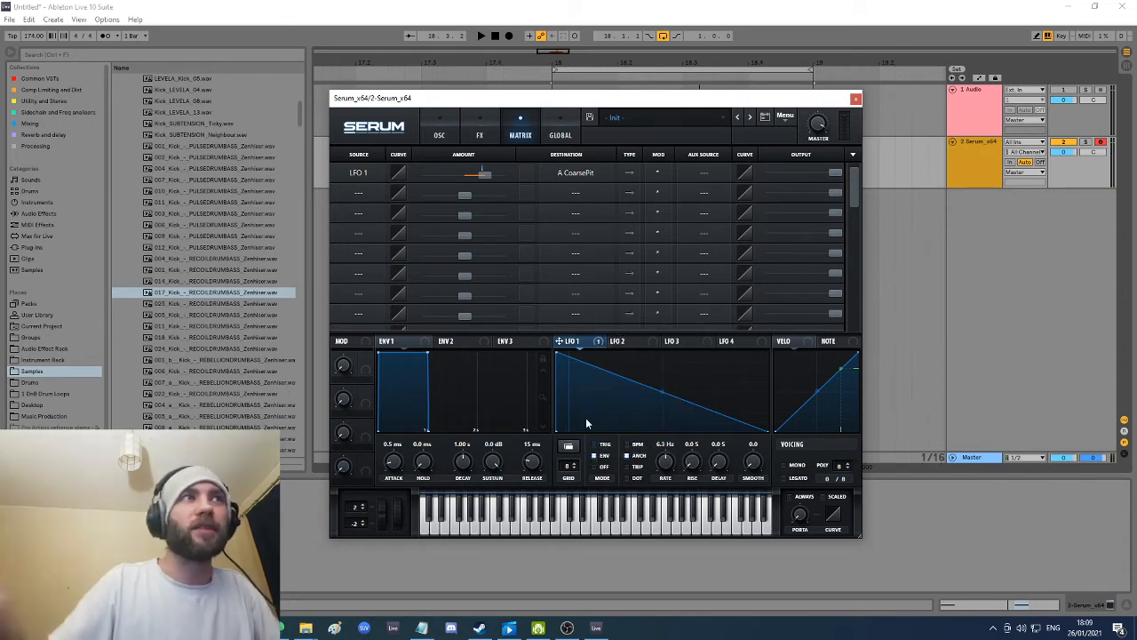
pyautogui.press('space')
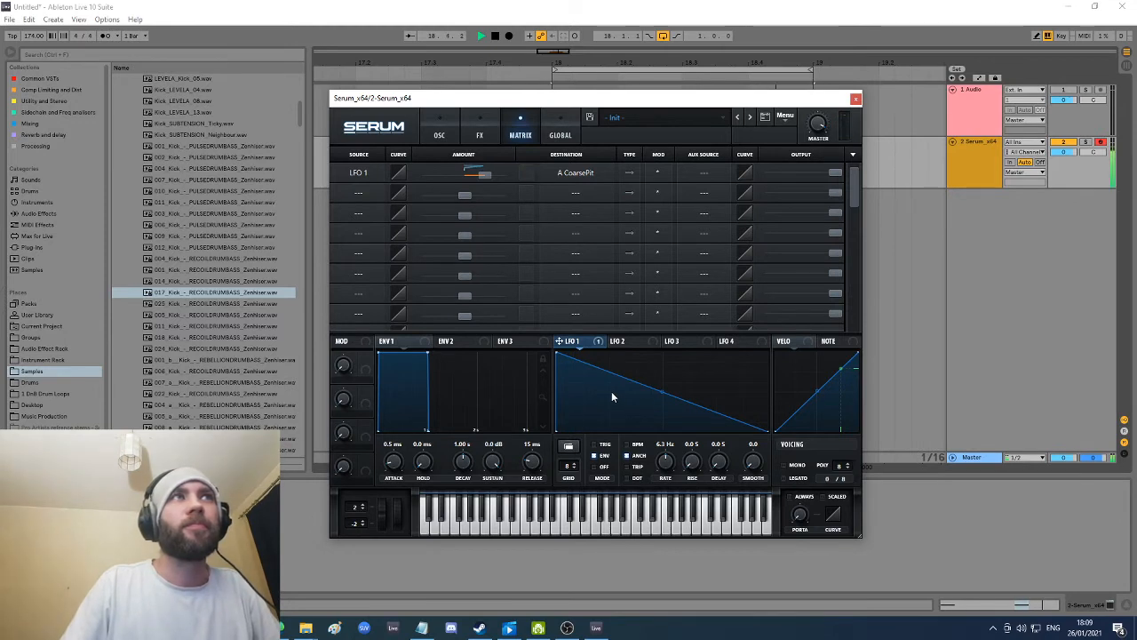
pyautogui.press('space')
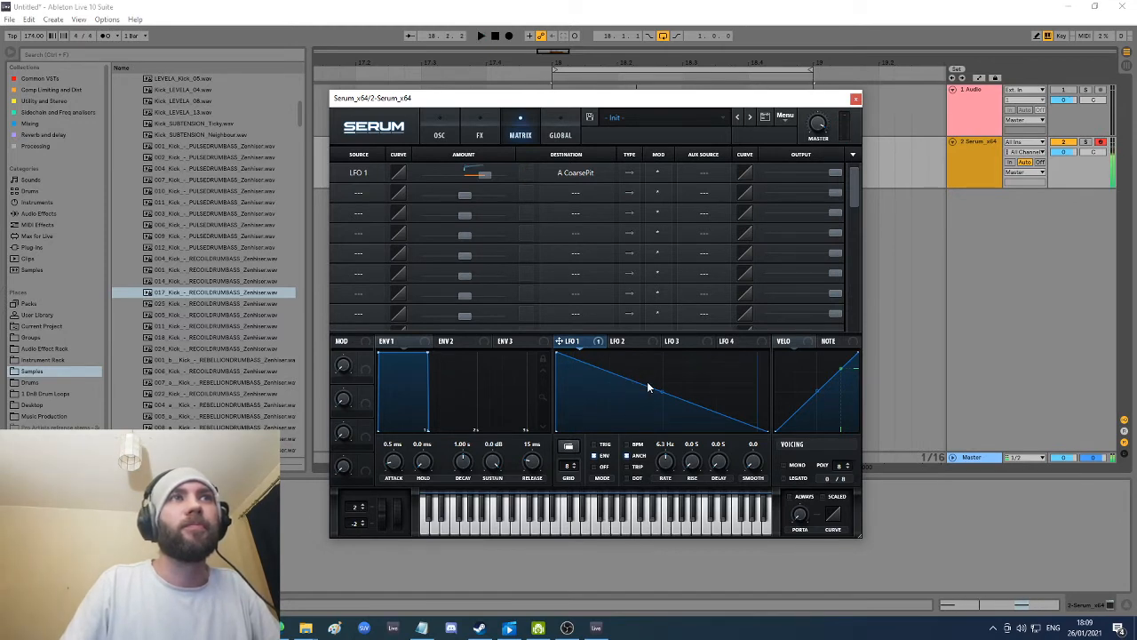
# Step: Adjust OSC A's starting phase and lower its random phase, then audition the loop
pyautogui.click(450, 131)
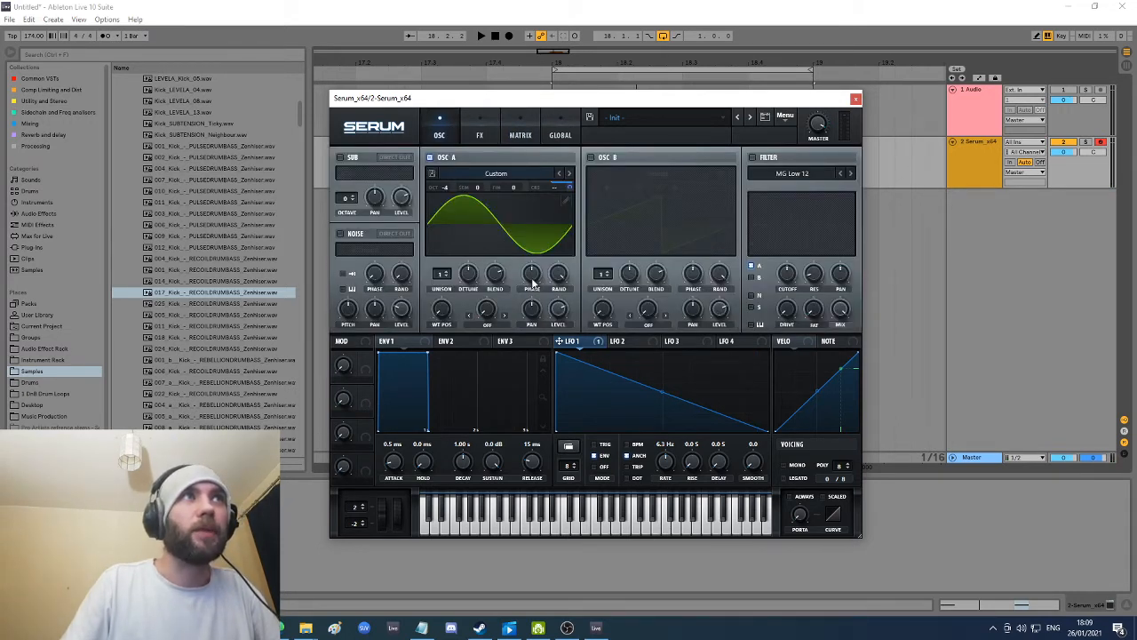
pyautogui.moveTo(533, 281)
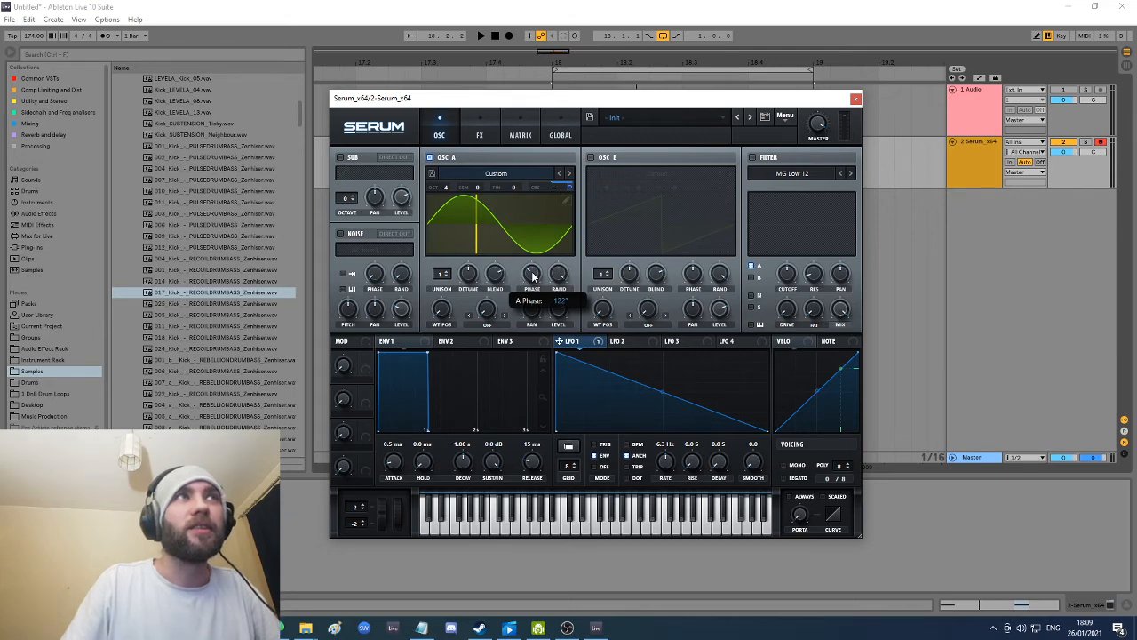
pyautogui.moveTo(642, 96); pyautogui.dragTo(680, 252)
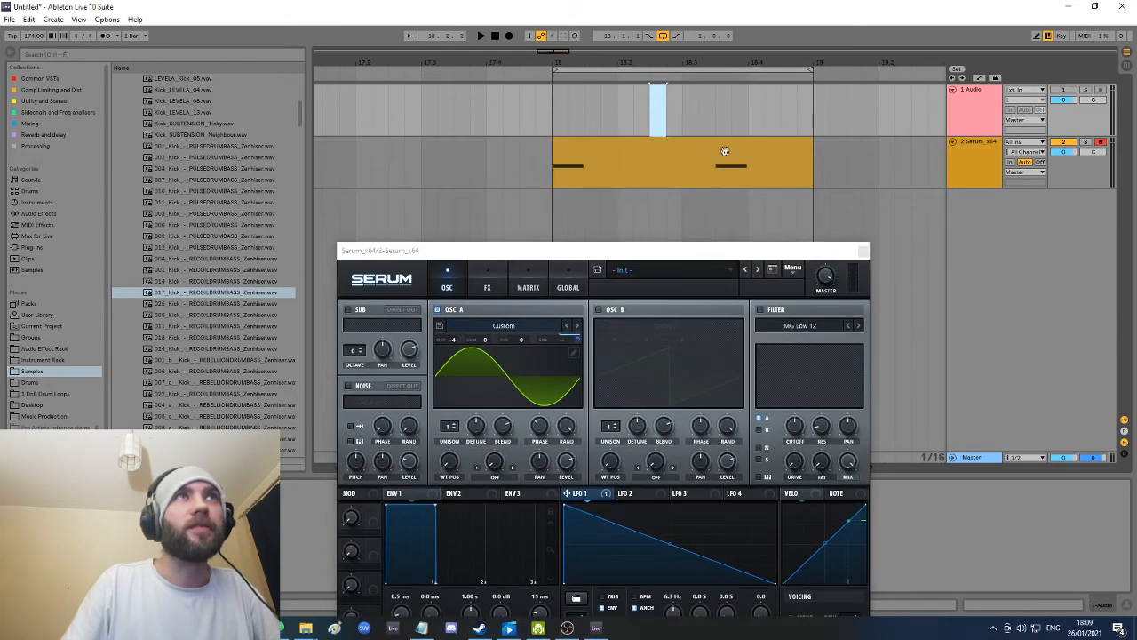
pyautogui.click(720, 178)
pyautogui.moveTo(542, 425); pyautogui.dragTo(558, 397)
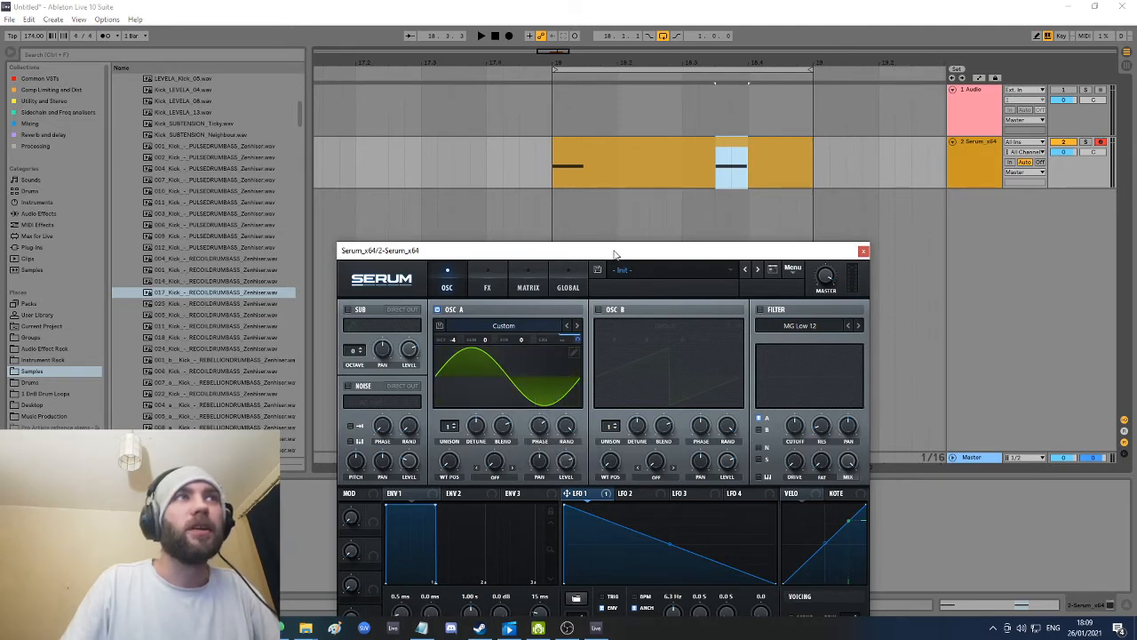
pyautogui.moveTo(613, 255); pyautogui.dragTo(622, 187)
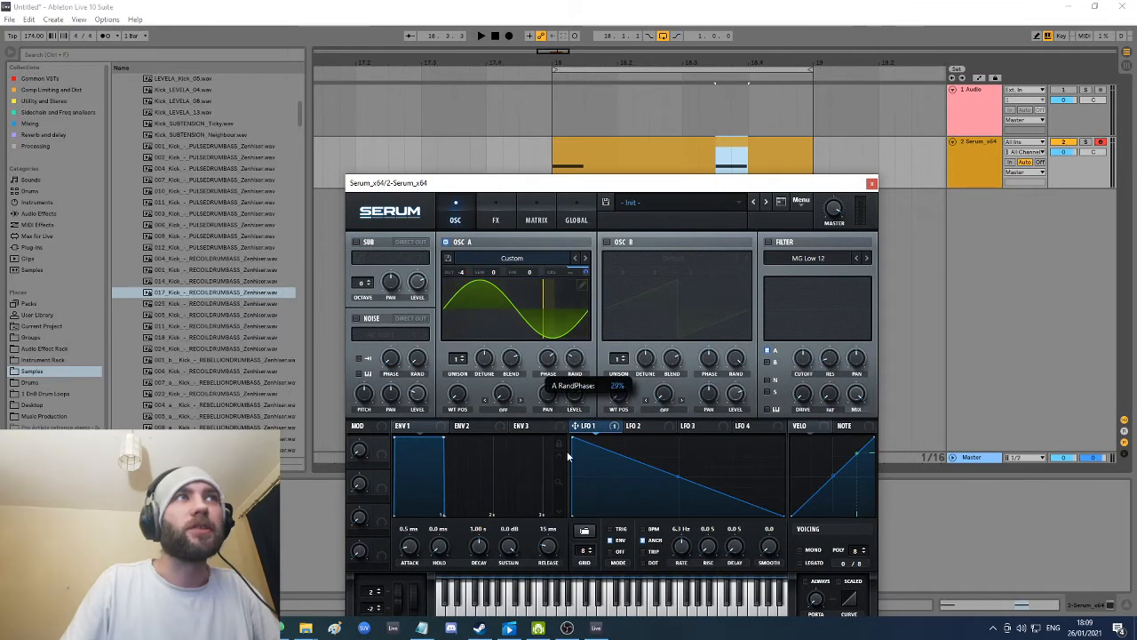
pyautogui.moveTo(551, 363); pyautogui.dragTo(543, 477)
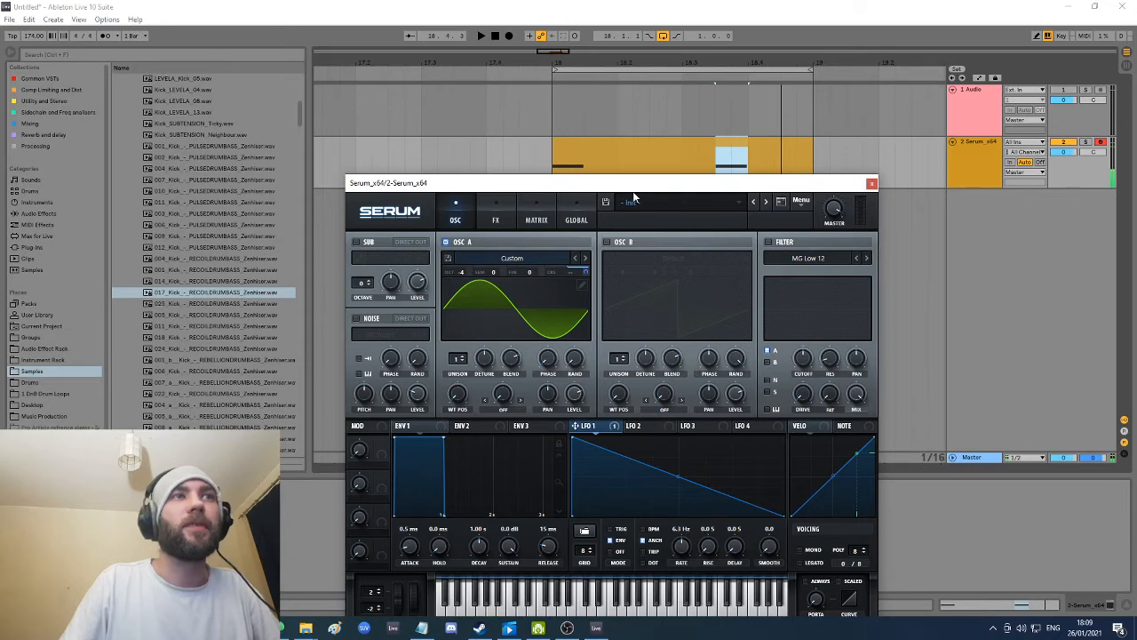
pyautogui.moveTo(684, 184); pyautogui.dragTo(667, 93)
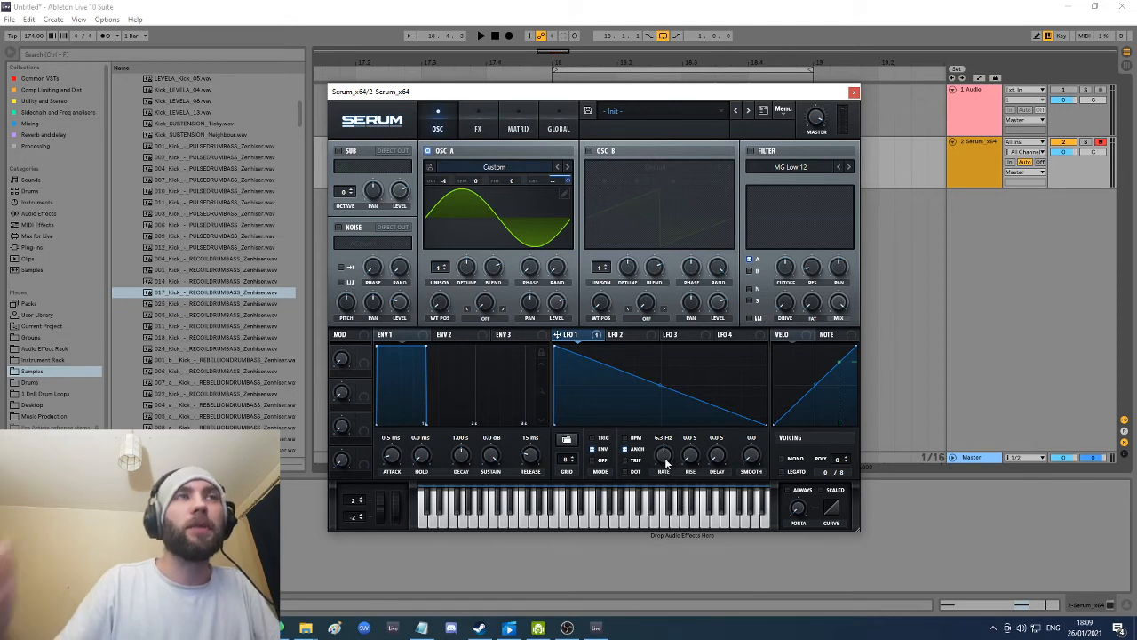
# Step: Raise LFO 1's rate to 9.9 Hz and set its modulation amount on oscillator A's coarse pitch to 36, auditioning the loop
pyautogui.press('space')
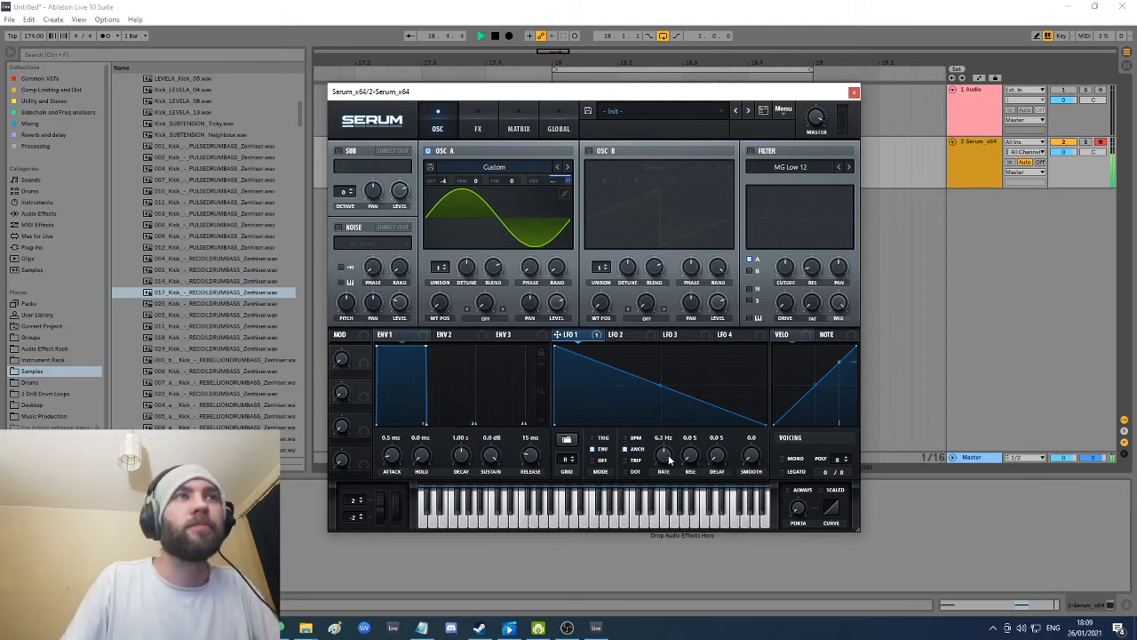
pyautogui.moveTo(667, 456)
pyautogui.mouseDown()
pyautogui.moveTo(665, 470)
pyautogui.moveTo(671, 454)
pyautogui.mouseUp()
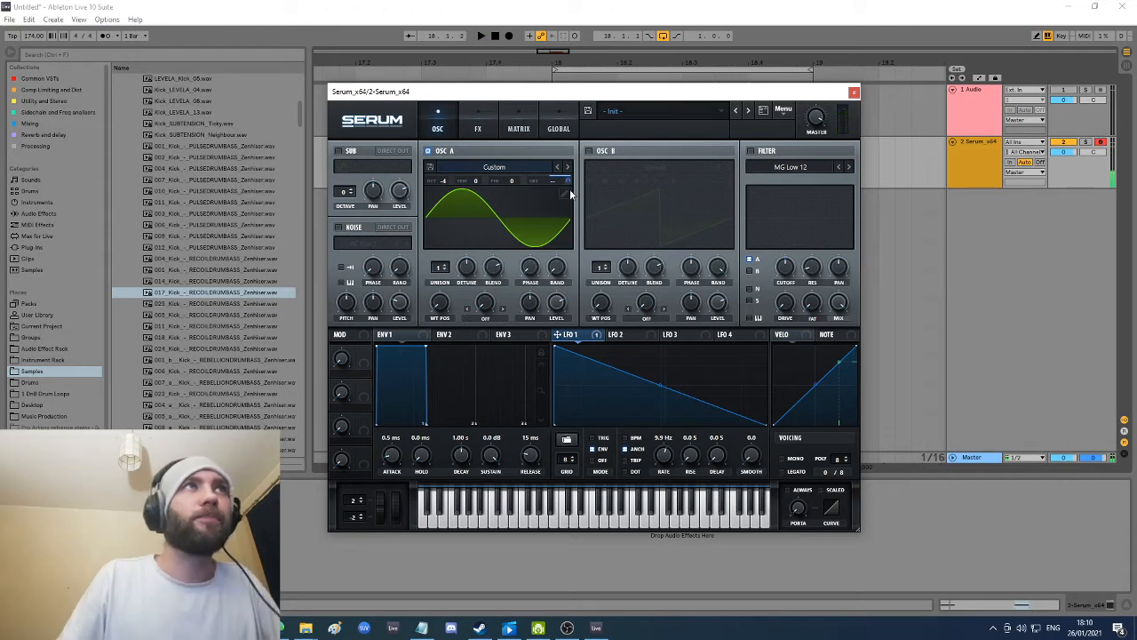
pyautogui.click(480, 129)
pyautogui.click(521, 130)
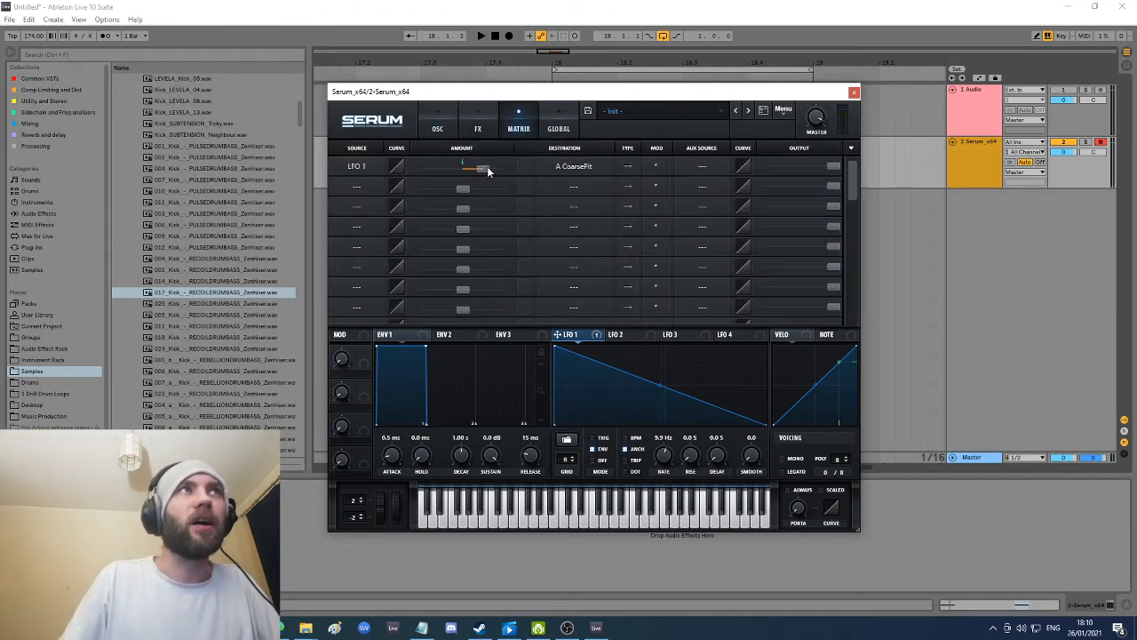
pyautogui.write('36')
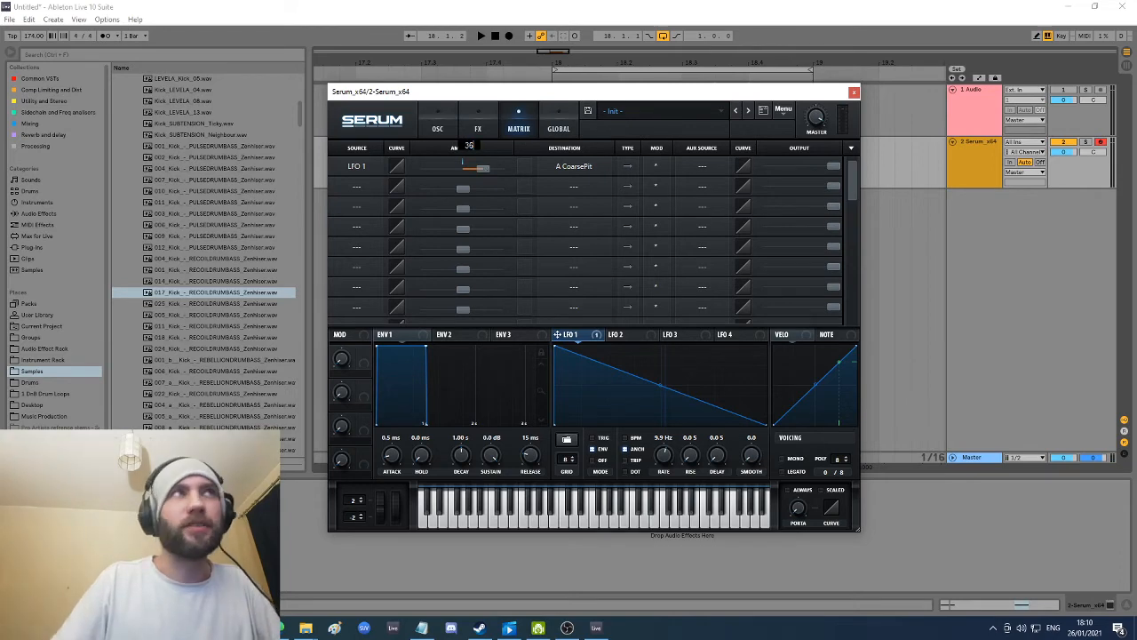
pyautogui.press('Return')
pyautogui.press('space')
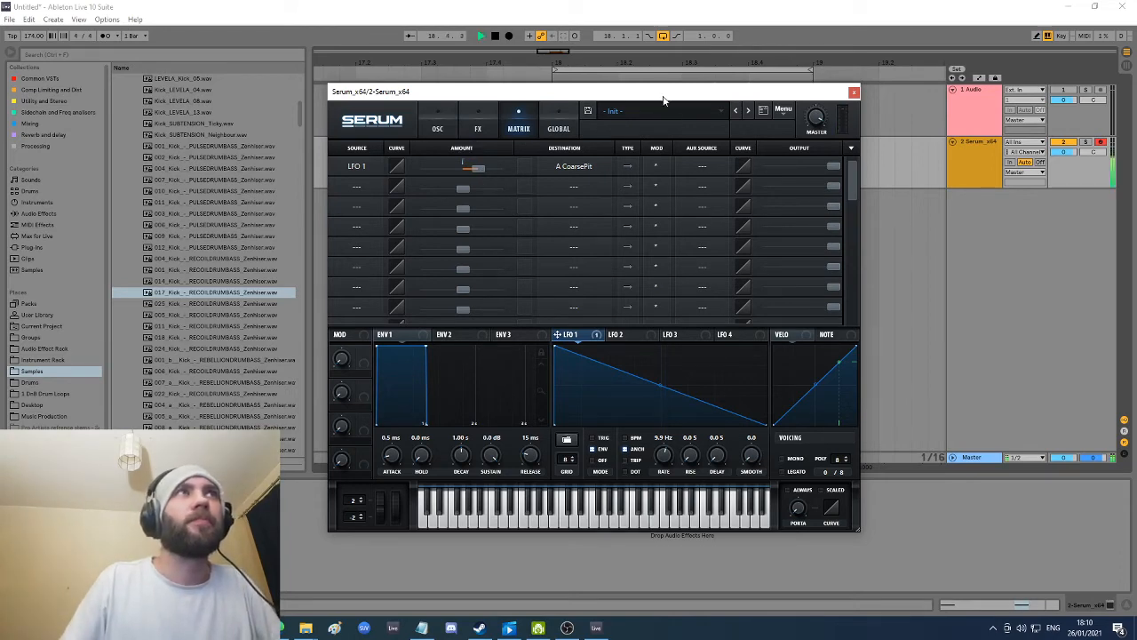
pyautogui.moveTo(662, 100); pyautogui.dragTo(675, 158)
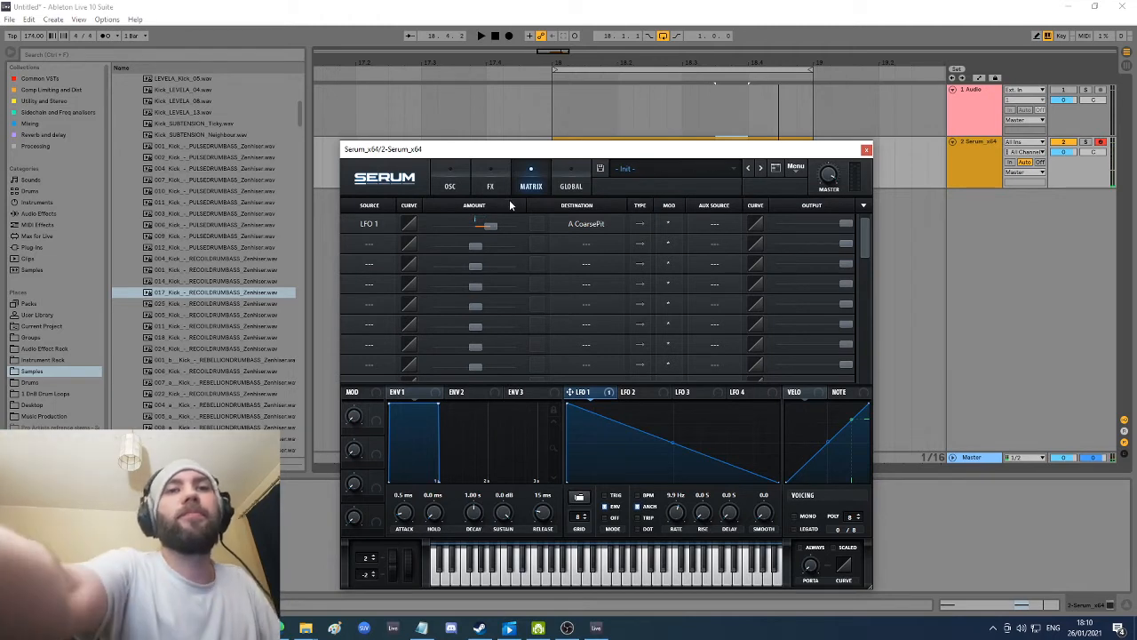
pyautogui.press('space')
pyautogui.press('space')
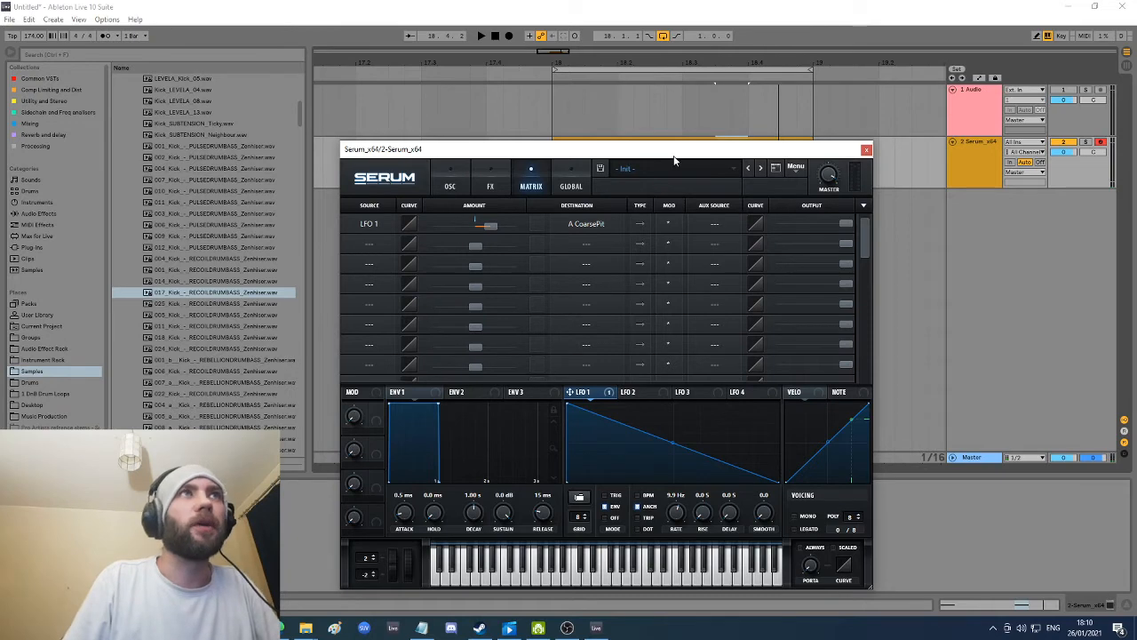
# Step: Place the 017 RECOILDRUMBASS kick sample on a new track below Serum and inspect the waveform of its body and tail
pyautogui.moveTo(674, 160); pyautogui.dragTo(722, 360)
pyautogui.click(652, 255)
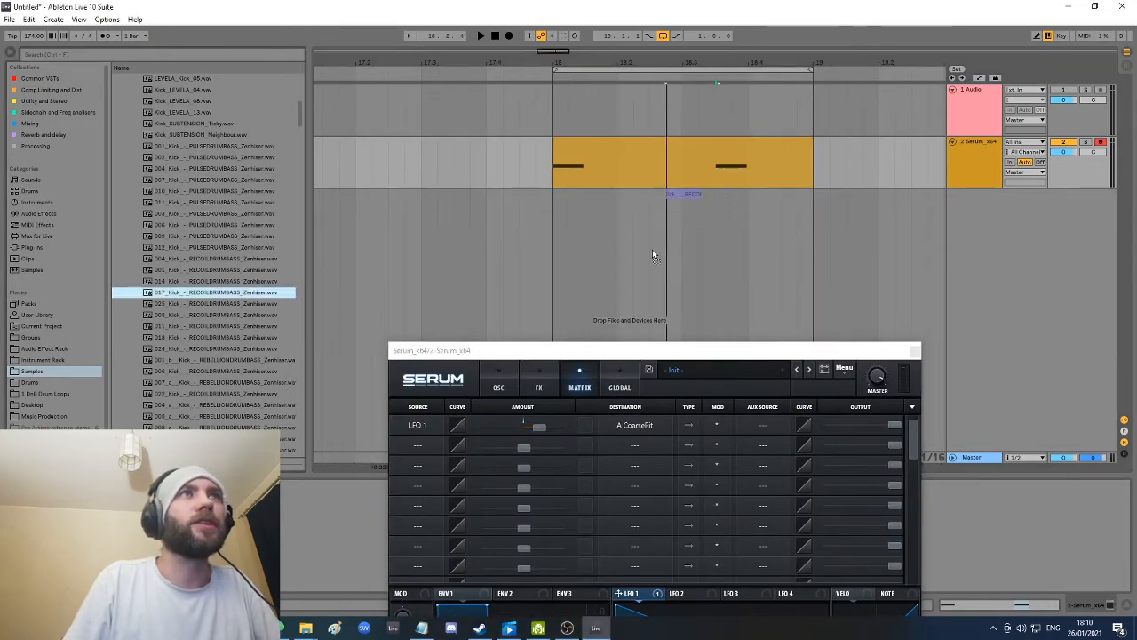
pyautogui.moveTo(652, 255); pyautogui.dragTo(648, 255)
pyautogui.moveTo(666, 60); pyautogui.dragTo(654, 206)
pyautogui.moveTo(557, 225); pyautogui.dragTo(815, 226)
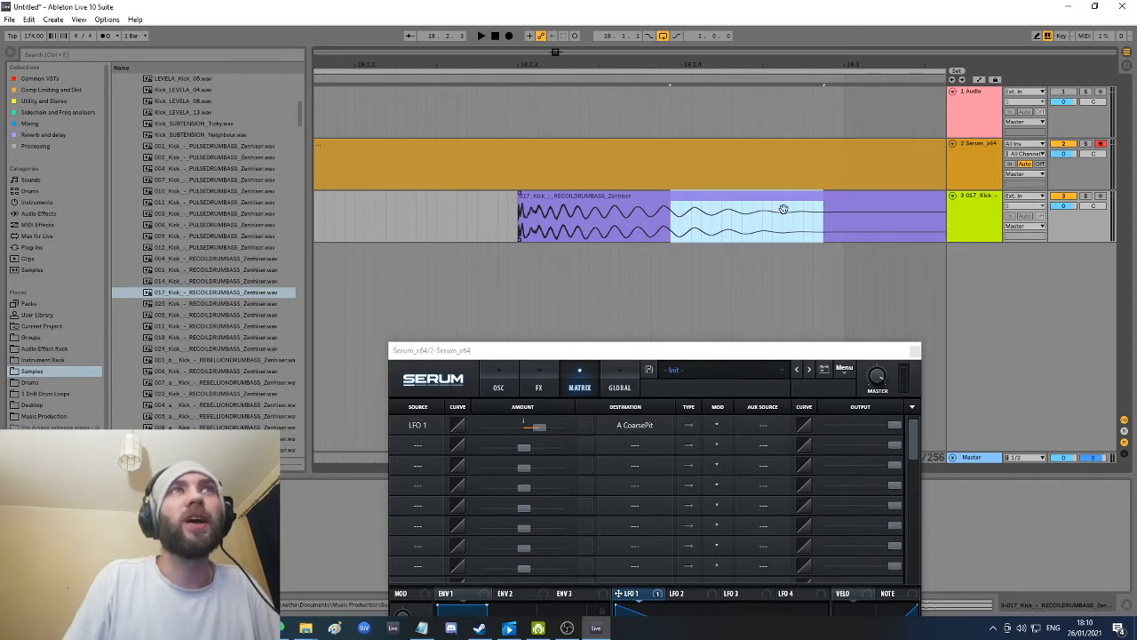
pyautogui.moveTo(658, 232); pyautogui.dragTo(526, 229)
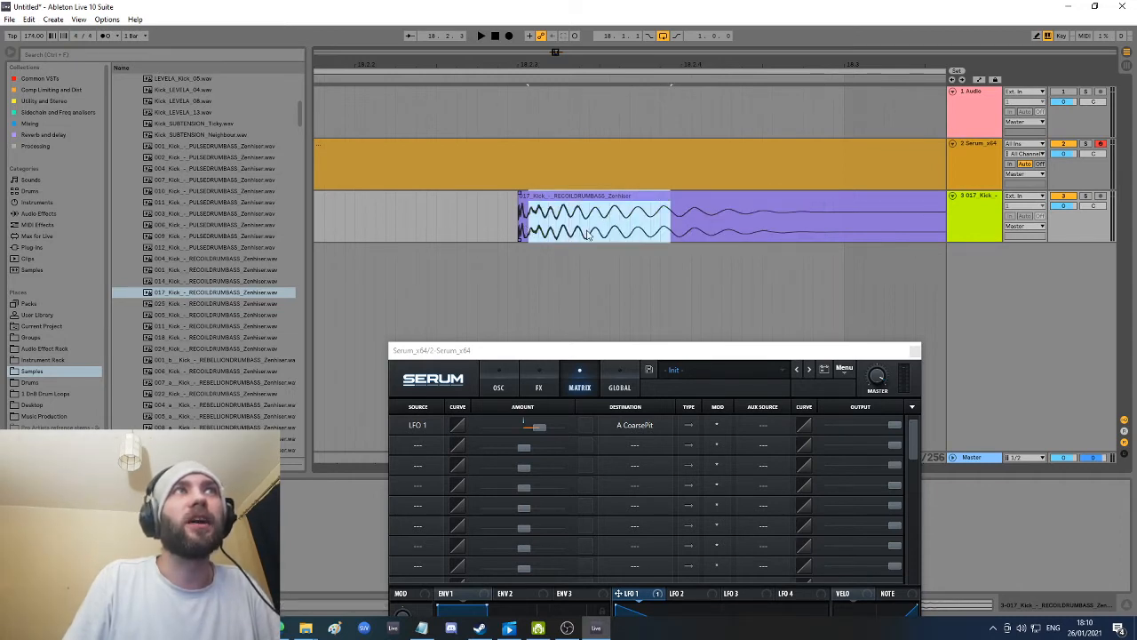
# Step: Delete the reference kick clip from the new audio track
pyautogui.click(710, 198)
pyautogui.press('Delete')
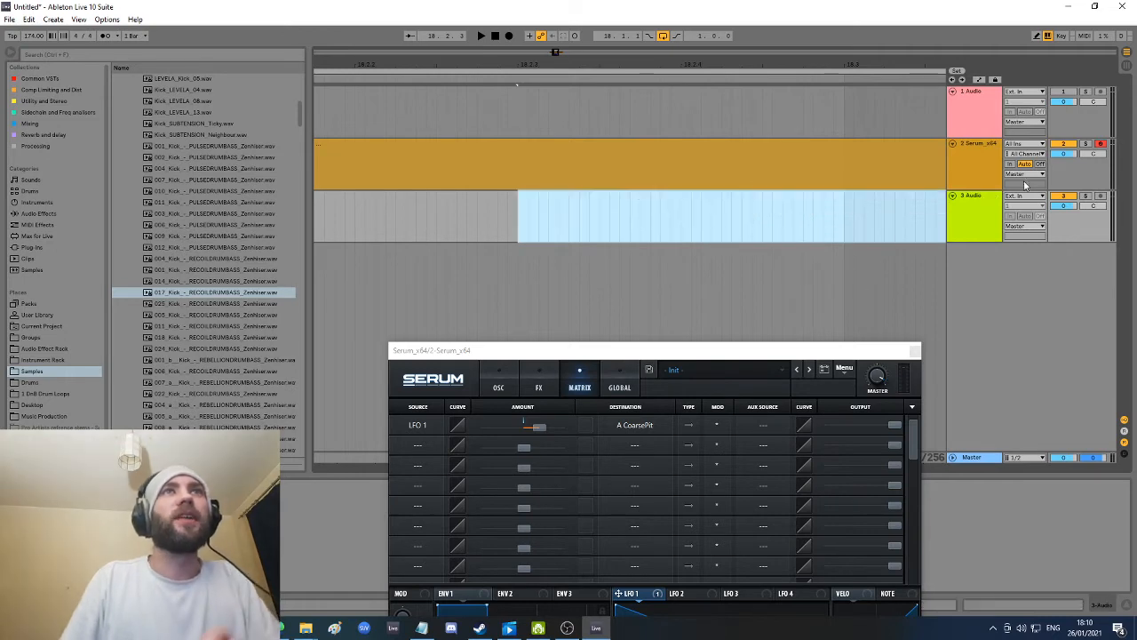
# Step: Bend LFO 1's straight falling line into a slightly concave curve
pyautogui.moveTo(719, 347); pyautogui.dragTo(735, 170)
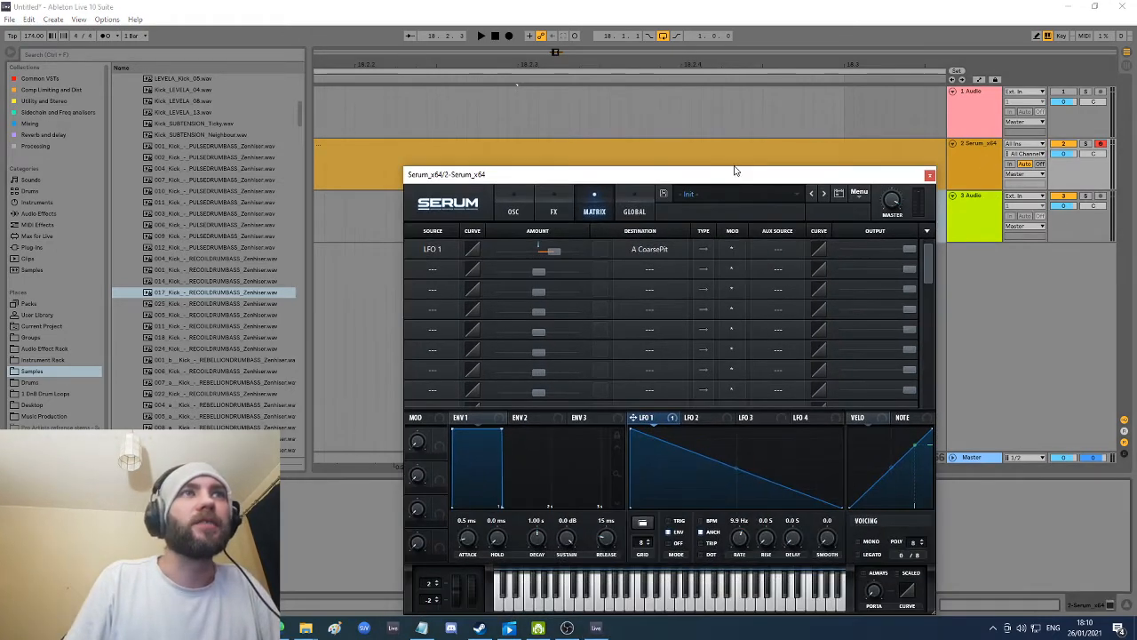
pyautogui.moveTo(736, 465)
pyautogui.mouseDown()
pyautogui.moveTo(737, 480)
pyautogui.moveTo(734, 467)
pyautogui.mouseUp()
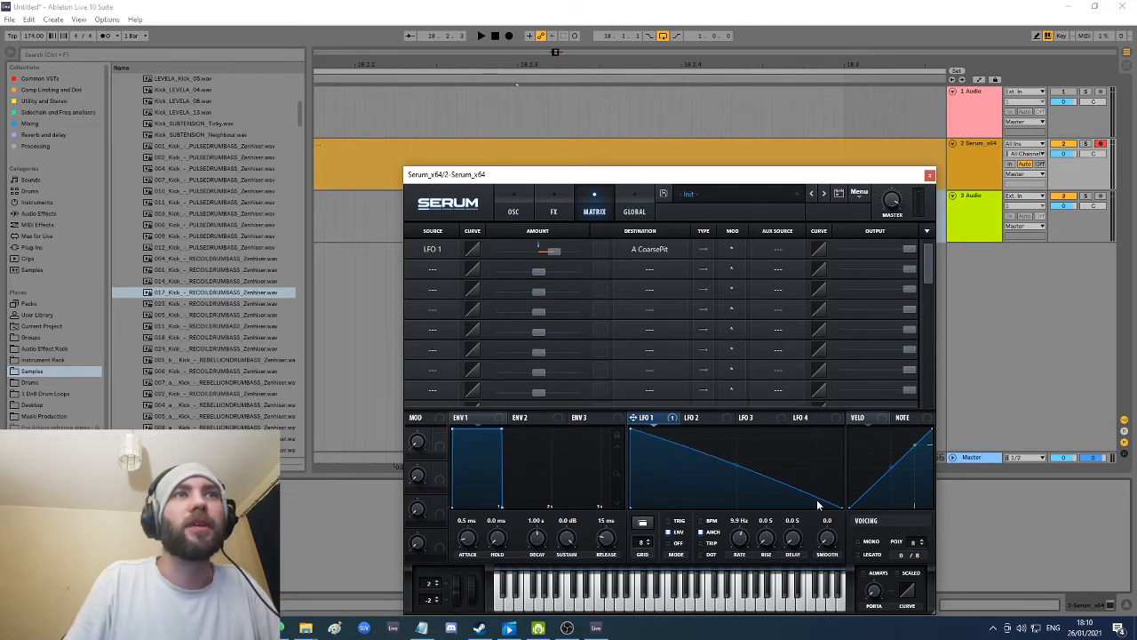
pyautogui.moveTo(839, 506); pyautogui.dragTo(815, 506)
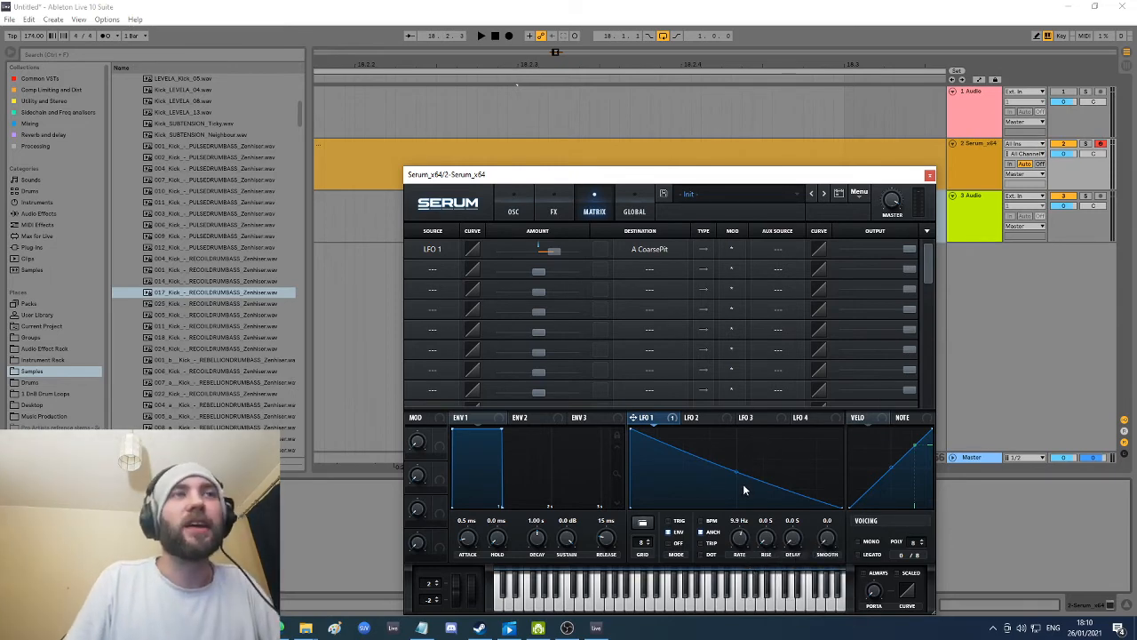
# Step: Add a Spectrum effect to the Serum track, enlarge its display and check the kick's frequencies during playback
pyautogui.moveTo(678, 183); pyautogui.dragTo(693, 239)
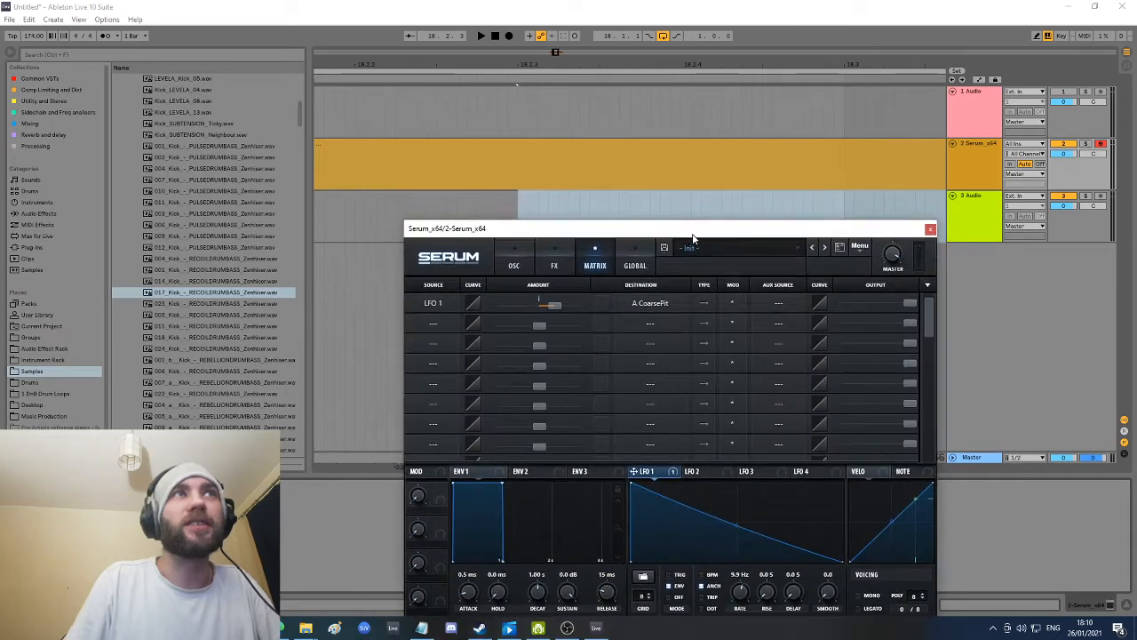
pyautogui.click(49, 214)
pyautogui.moveTo(153, 405); pyautogui.dragTo(165, 377)
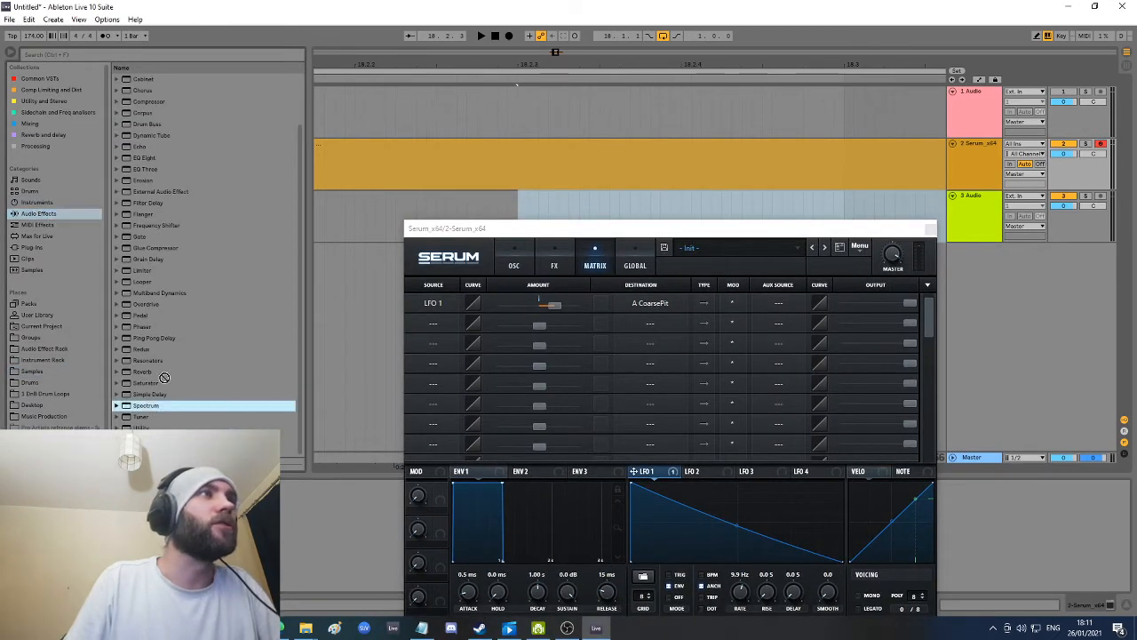
pyautogui.moveTo(313, 469); pyautogui.dragTo(324, 537)
pyautogui.moveTo(604, 236); pyautogui.dragTo(614, 423)
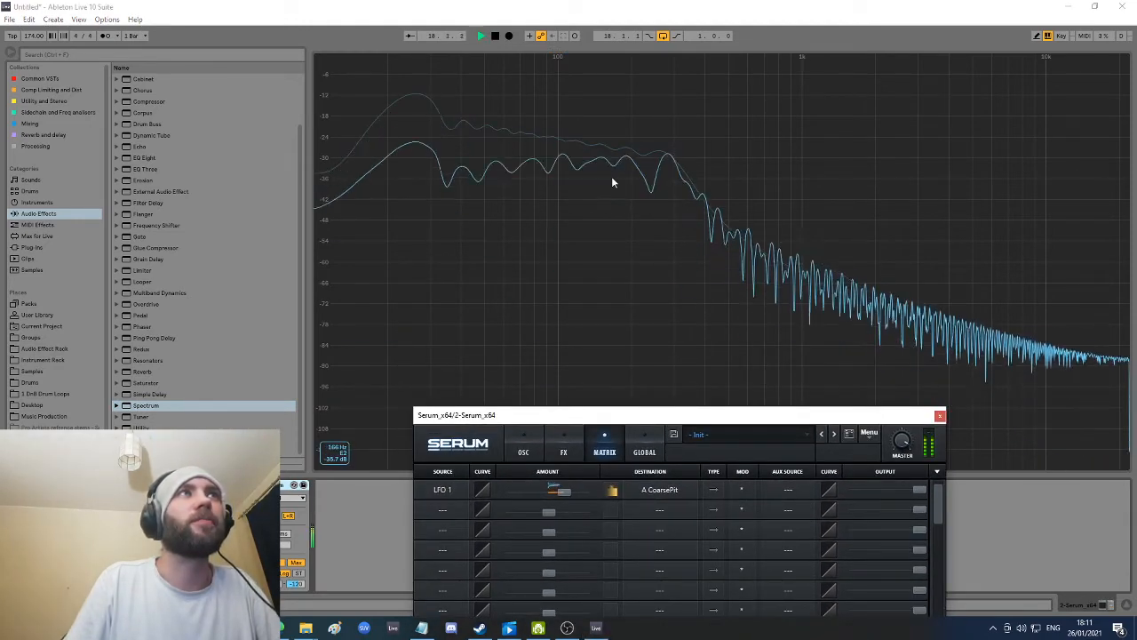
pyautogui.press('space')
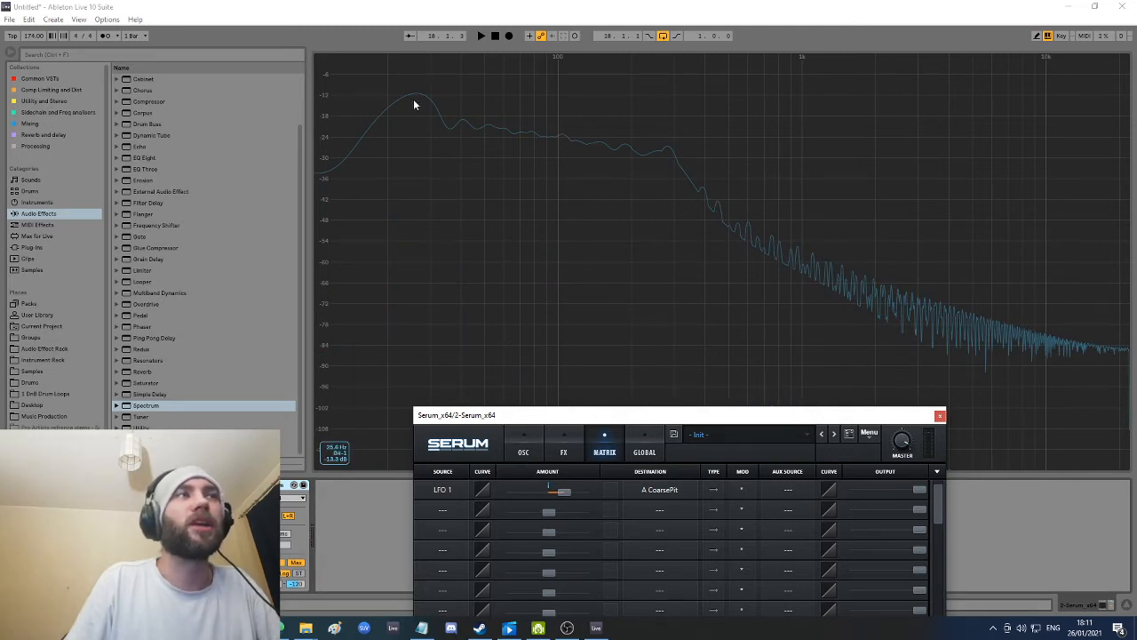
# Step: Raise oscillator A's octave to -3 and on to -2, playing the loop against the spectrum at each setting
pyautogui.moveTo(599, 414); pyautogui.dragTo(638, 312)
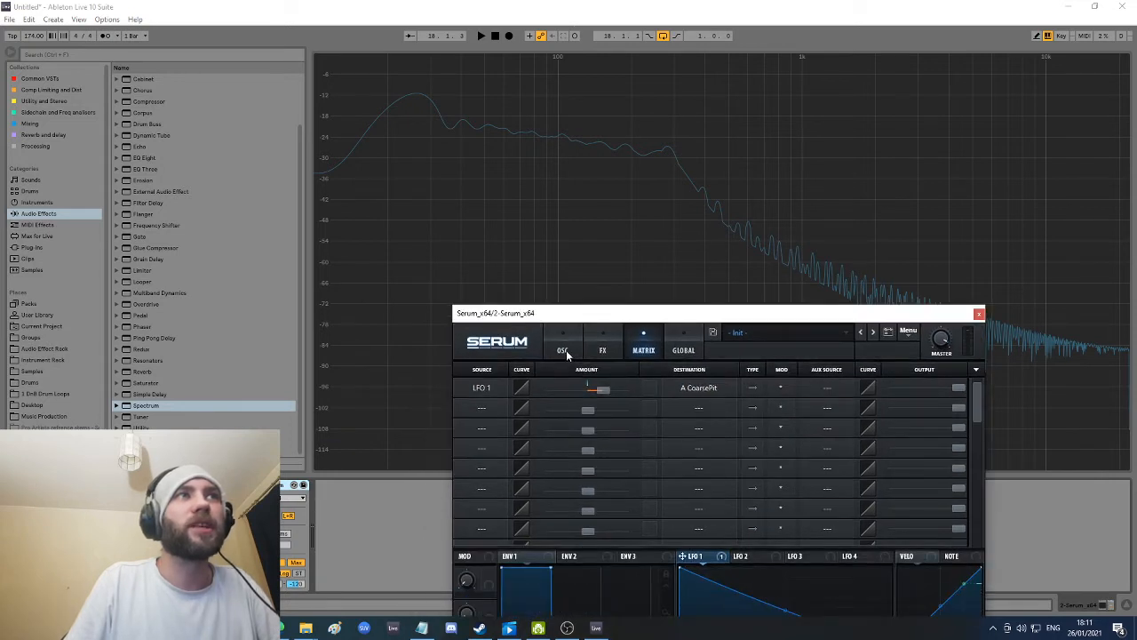
pyautogui.click(563, 350)
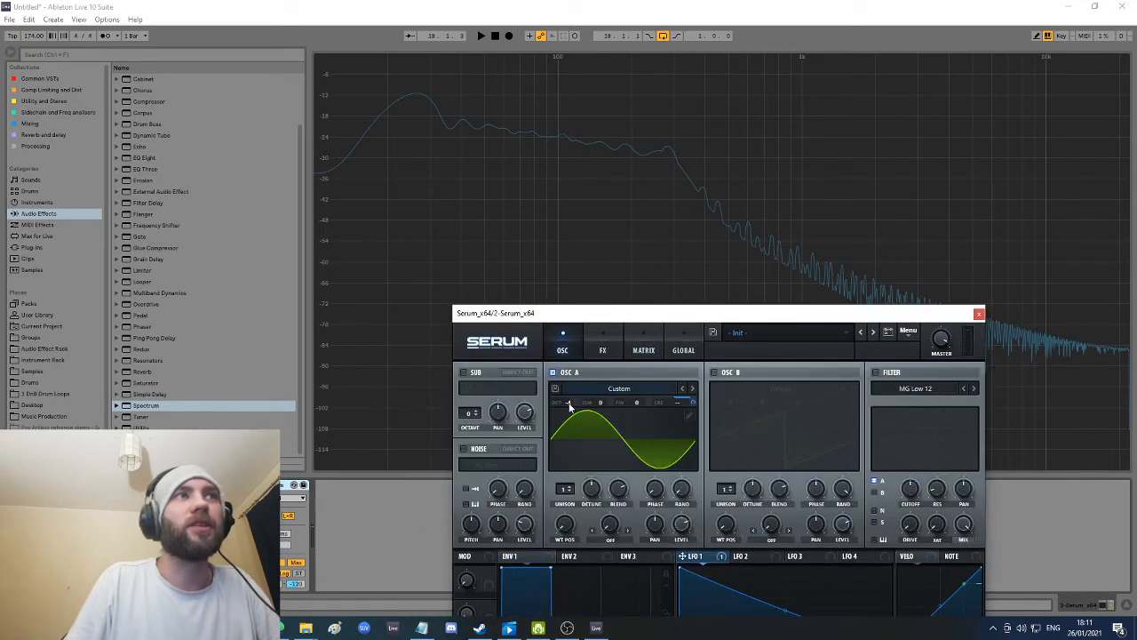
pyautogui.scroll(1, 571, 404)
pyautogui.press('space')
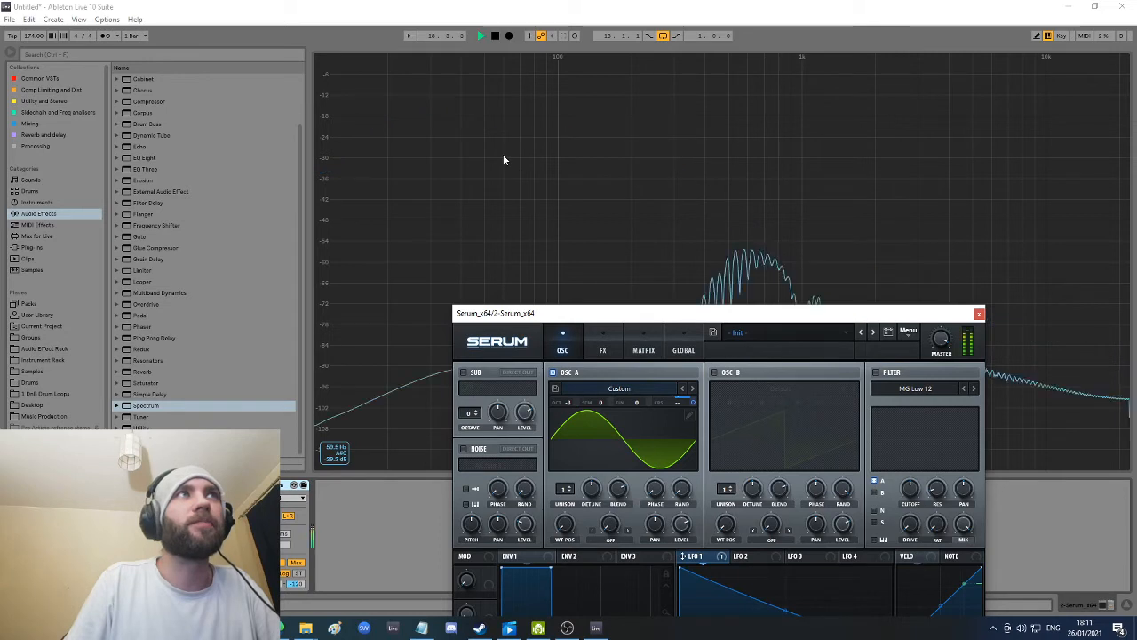
pyautogui.press('space')
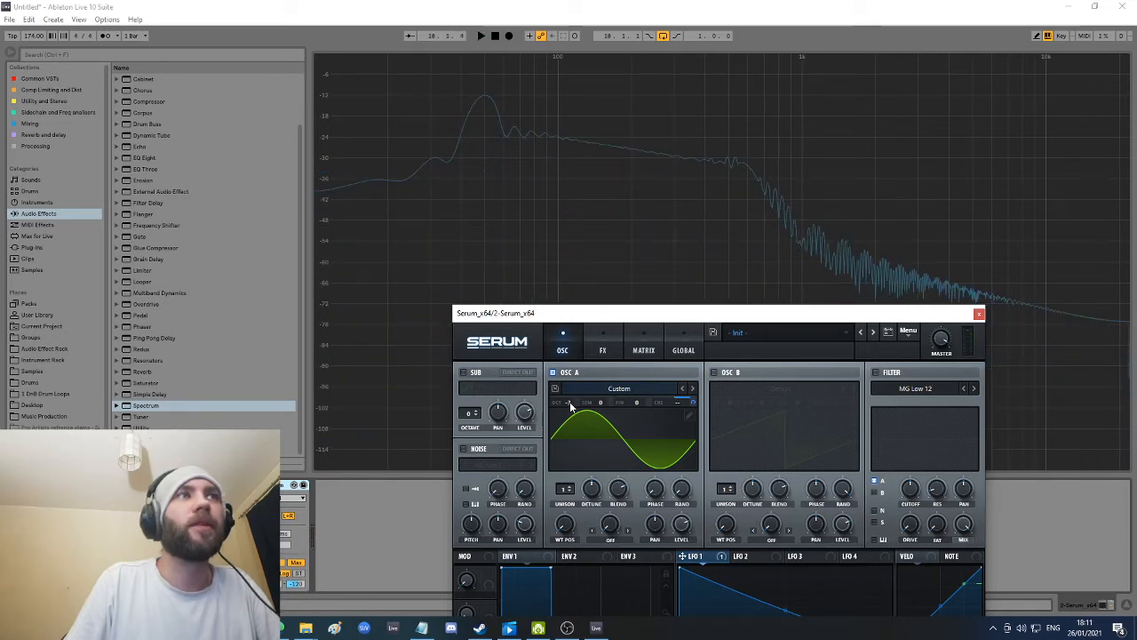
pyautogui.moveTo(571, 404)
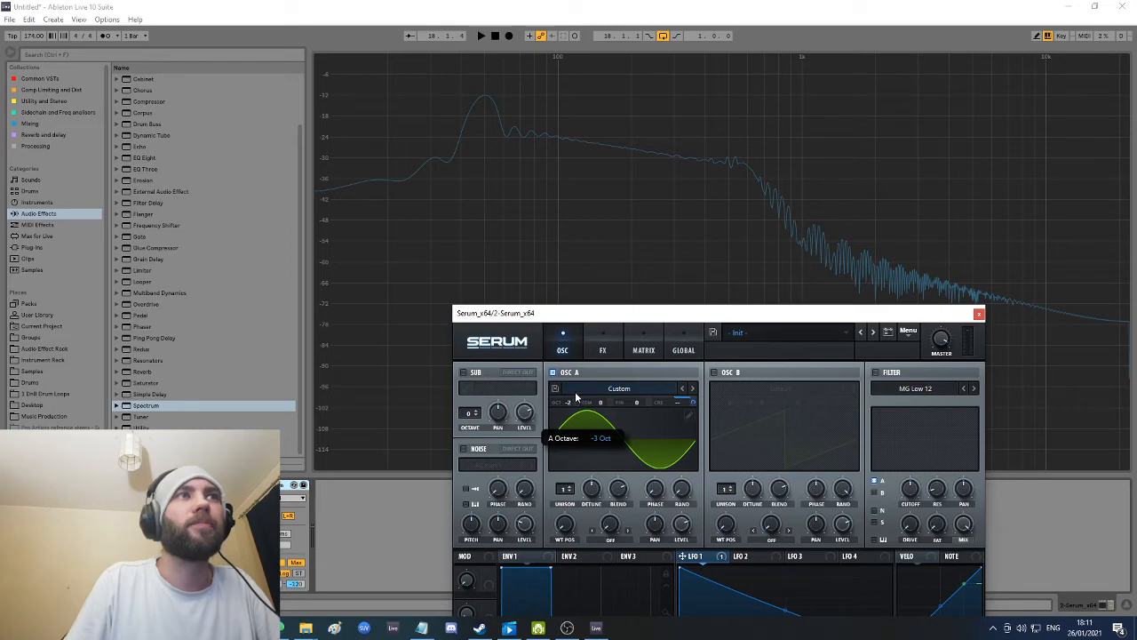
pyautogui.press('space')
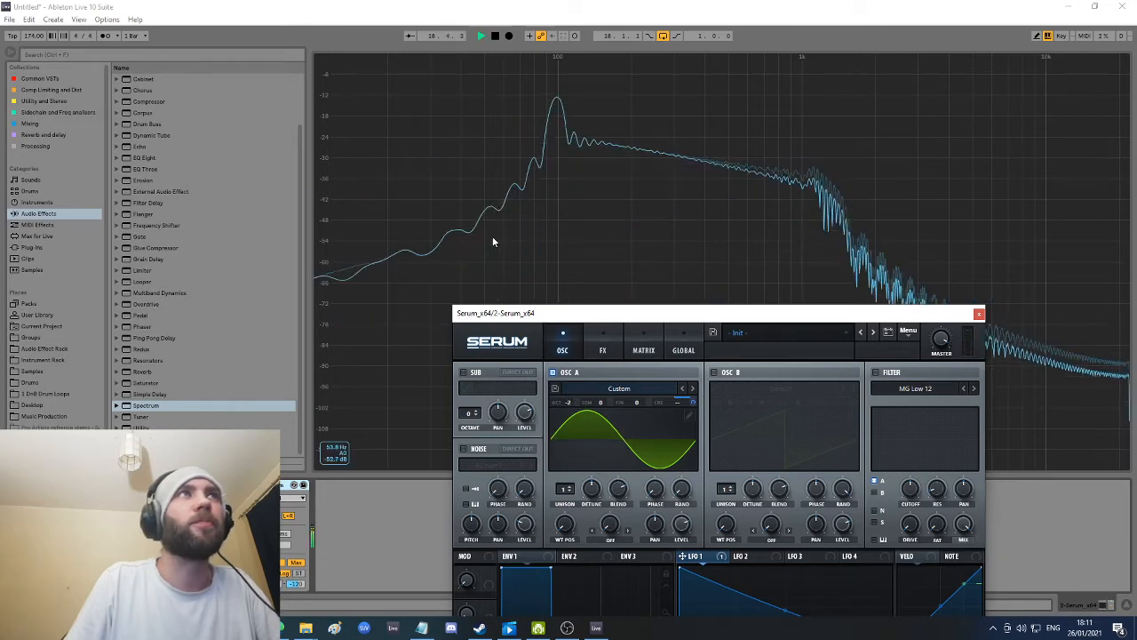
pyautogui.press('space')
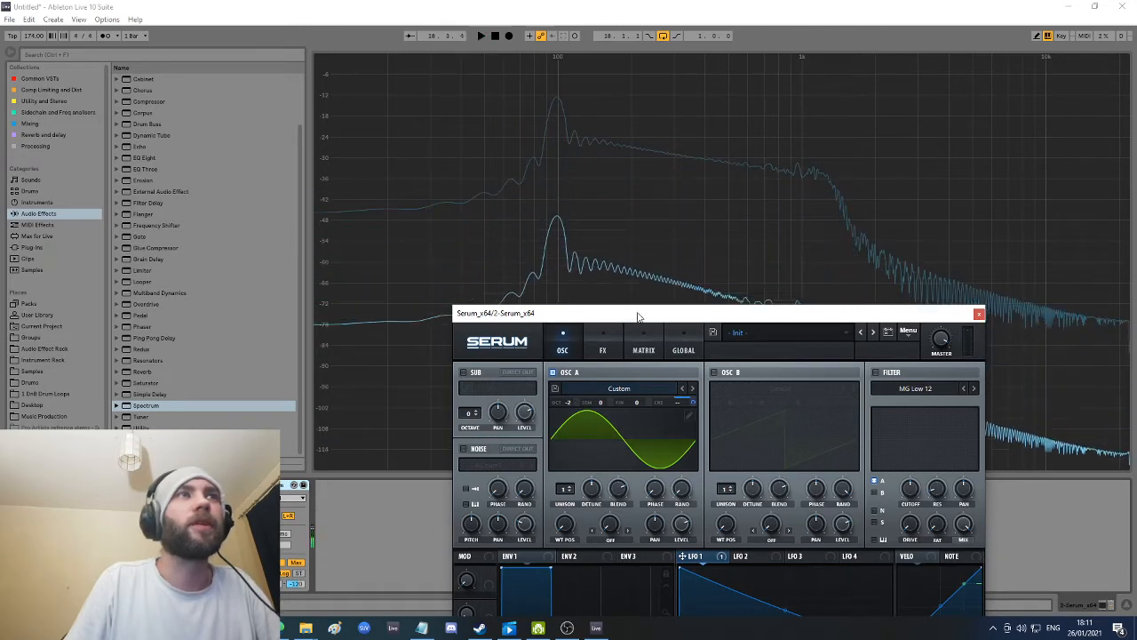
# Step: Raise LFO 1's rate to 18.7 Hz and reshape its curve into a steep decay that reaches zero at the midpoint
pyautogui.moveTo(637, 316); pyautogui.dragTo(623, 163)
pyautogui.press('space')
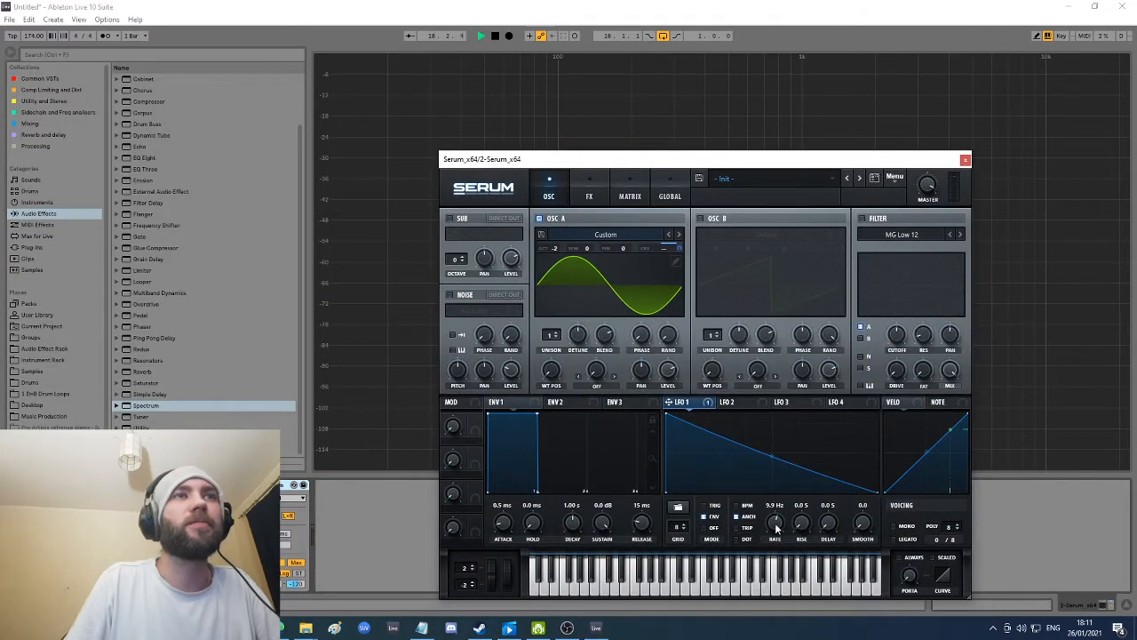
pyautogui.moveTo(776, 528); pyautogui.dragTo(777, 516)
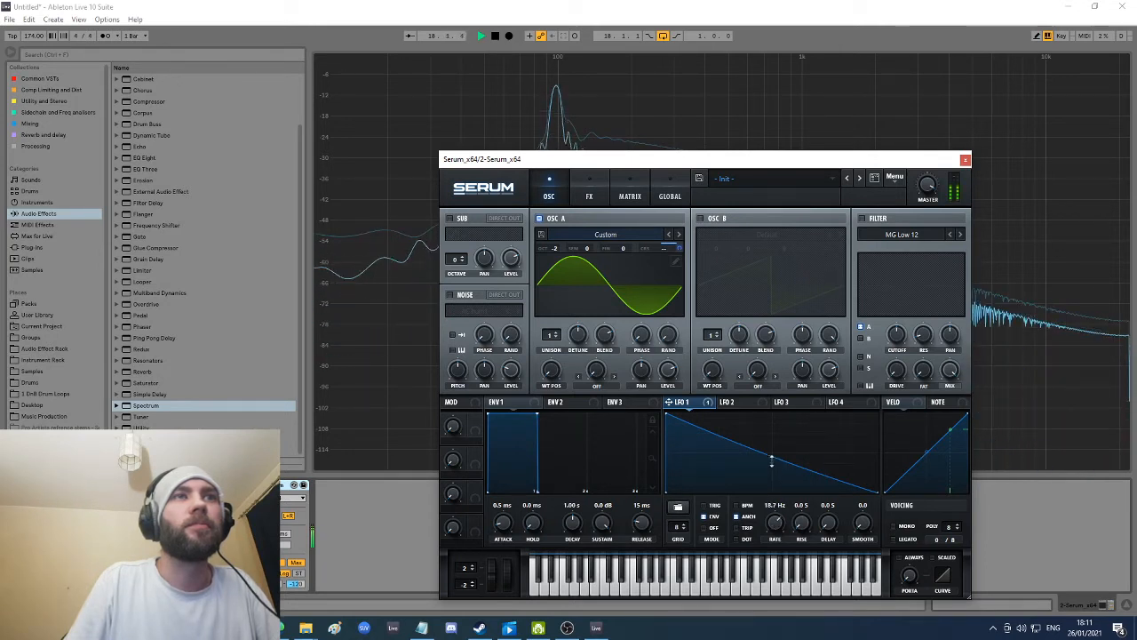
pyautogui.moveTo(771, 461); pyautogui.dragTo(772, 491)
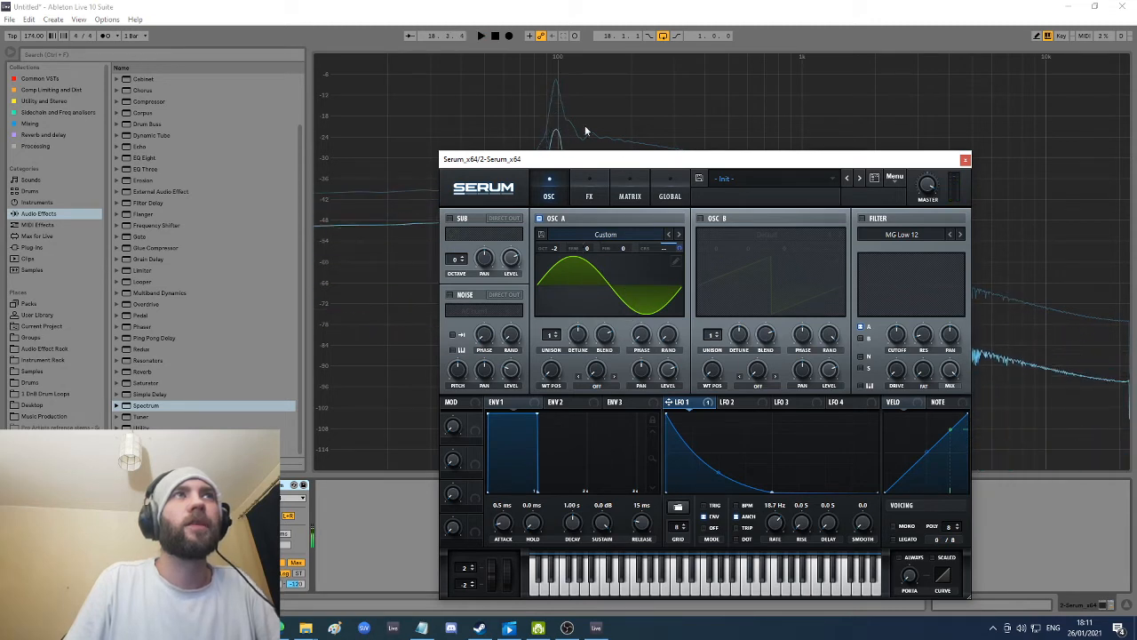
# Step: Play the loop and examine the reshaped kick in the spectrum display
pyautogui.click(590, 196)
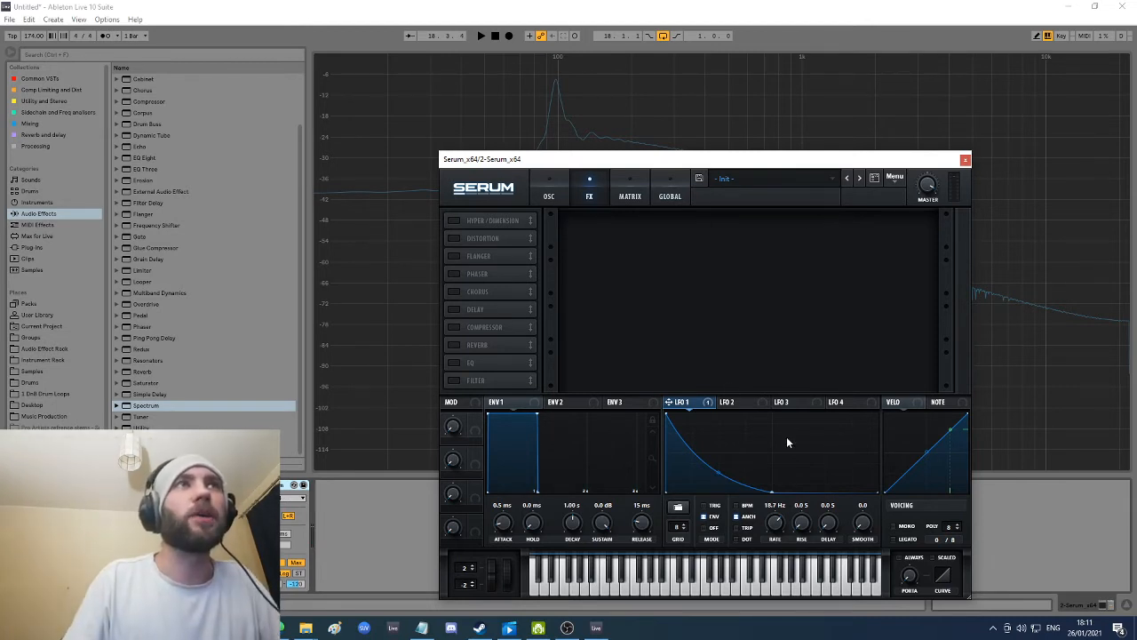
pyautogui.moveTo(770, 157); pyautogui.dragTo(782, 270)
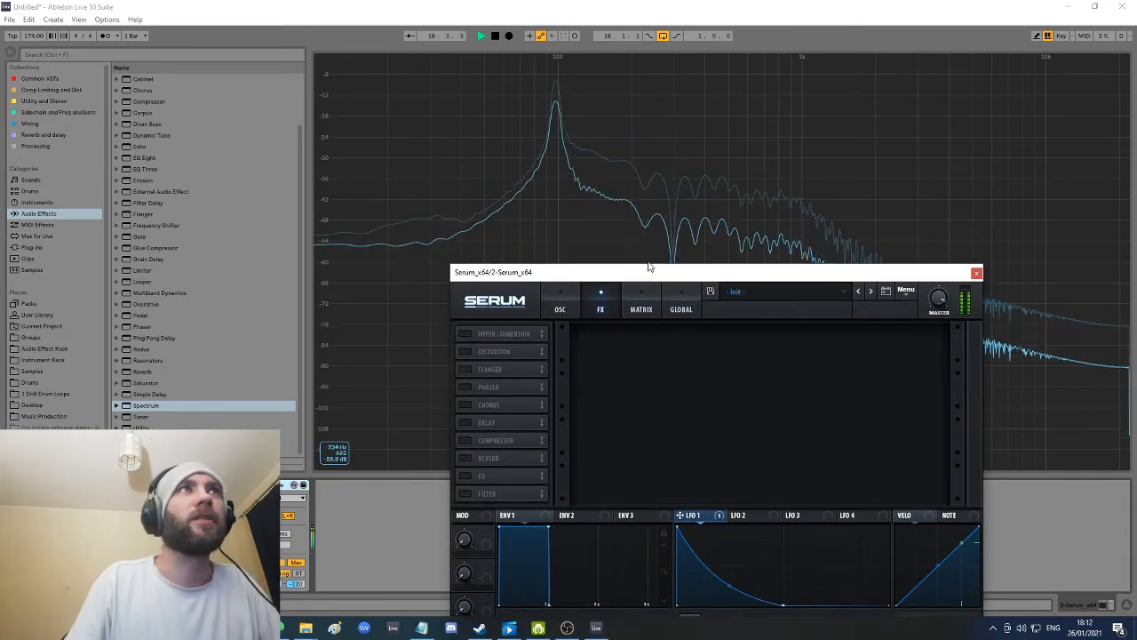
pyautogui.moveTo(645, 269); pyautogui.dragTo(657, 184)
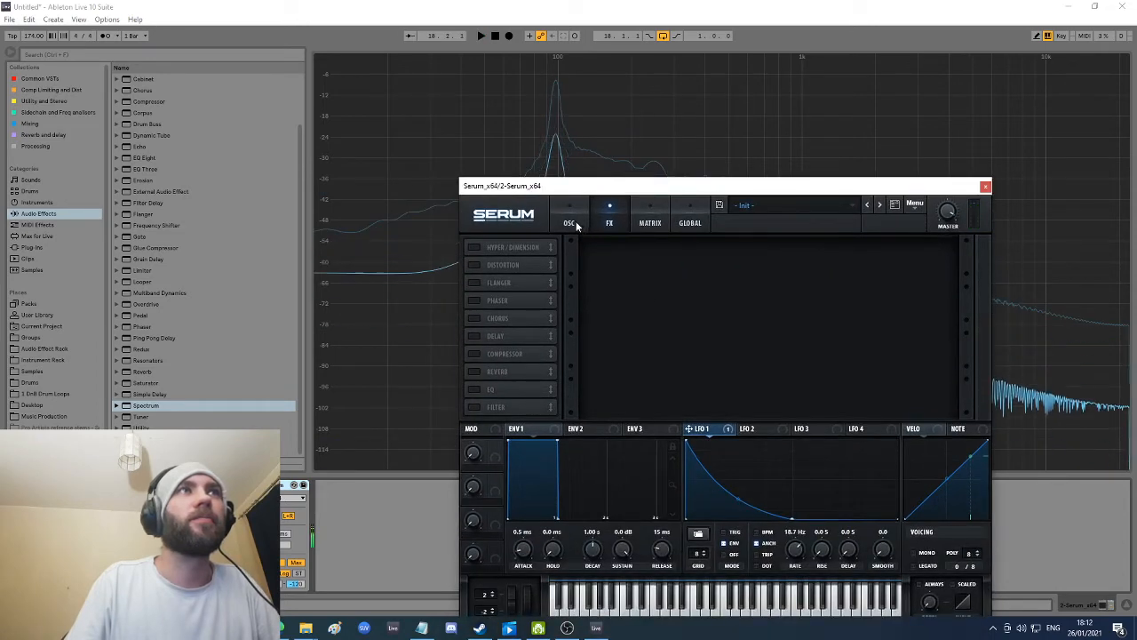
pyautogui.click(570, 222)
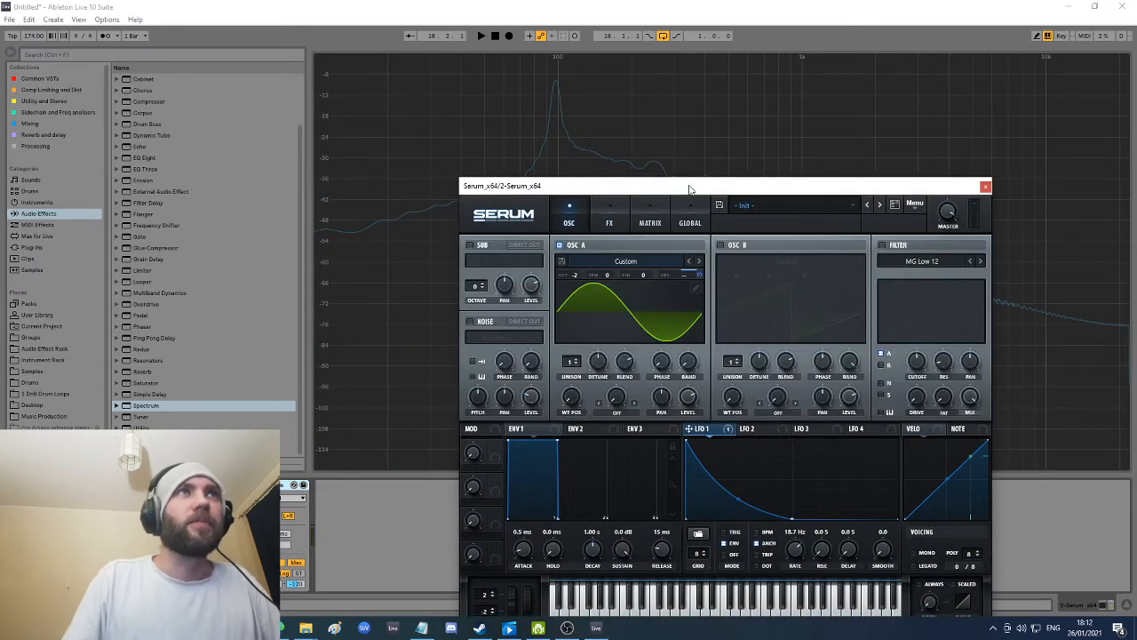
# Step: Show LFO 2 and set its mode to ENV
pyautogui.moveTo(690, 190); pyautogui.dragTo(695, 146)
pyautogui.click(758, 386)
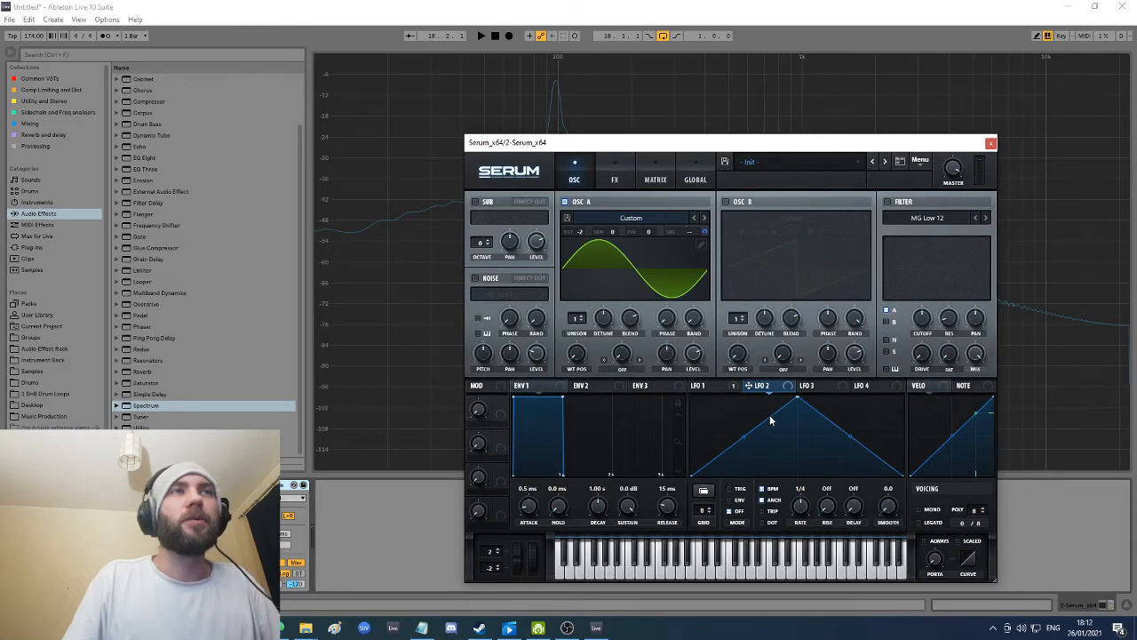
pyautogui.moveTo(680, 144); pyautogui.dragTo(725, 192)
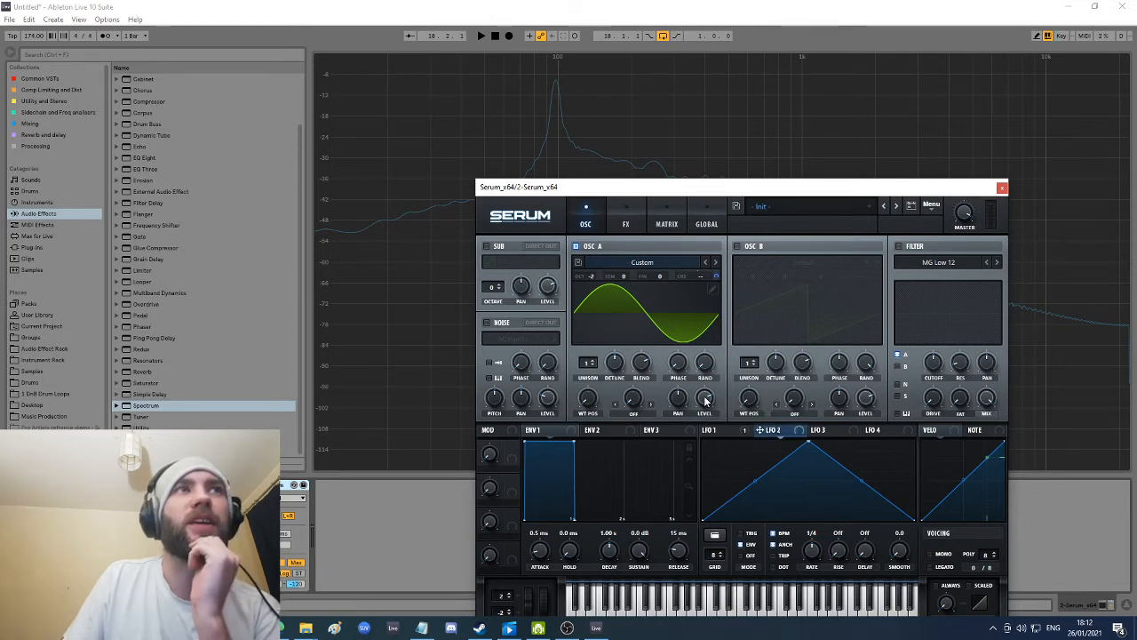
pyautogui.moveTo(716, 186); pyautogui.dragTo(716, 168)
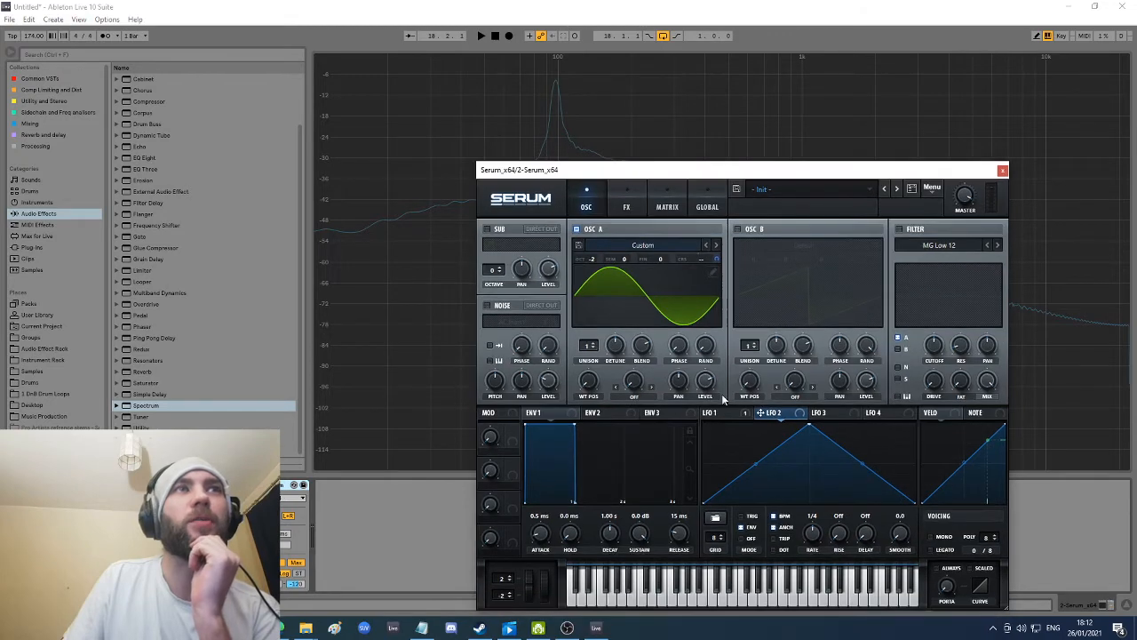
# Step: Collapse the enlarged spectrum display and move the Serum window clear of the arrangement tracks
pyautogui.click(721, 415)
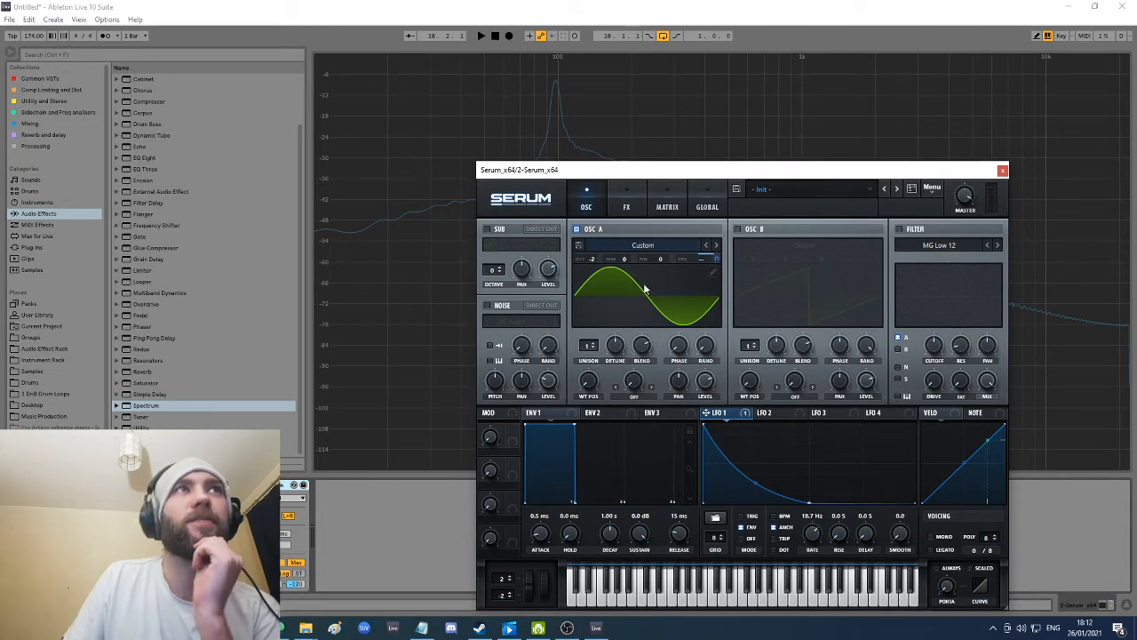
pyautogui.click(775, 414)
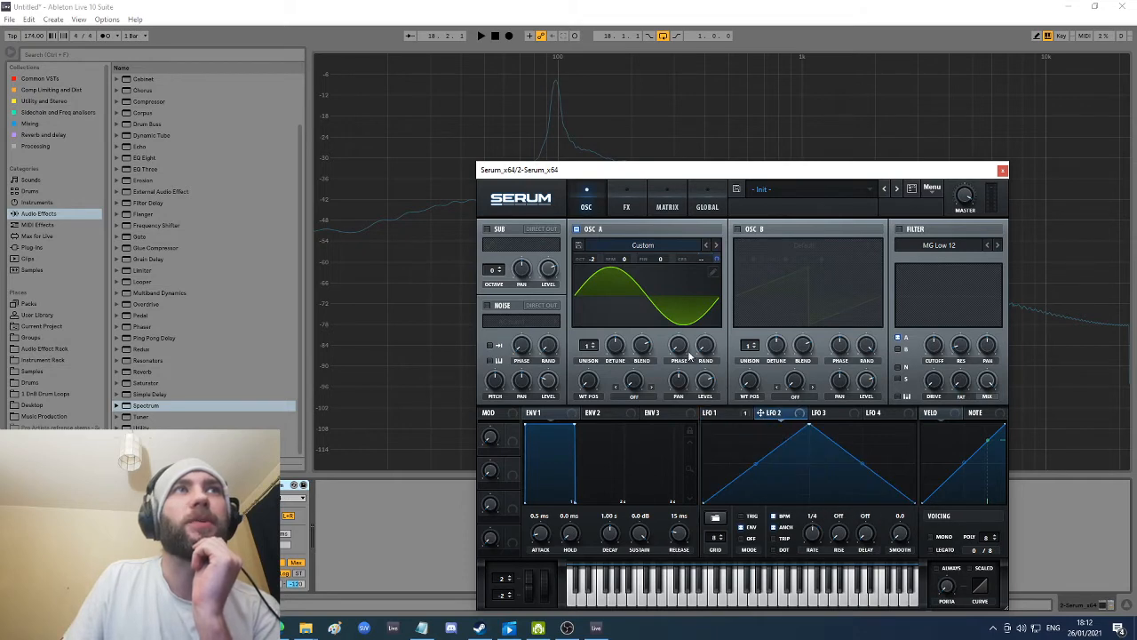
pyautogui.doubleClick(773, 131)
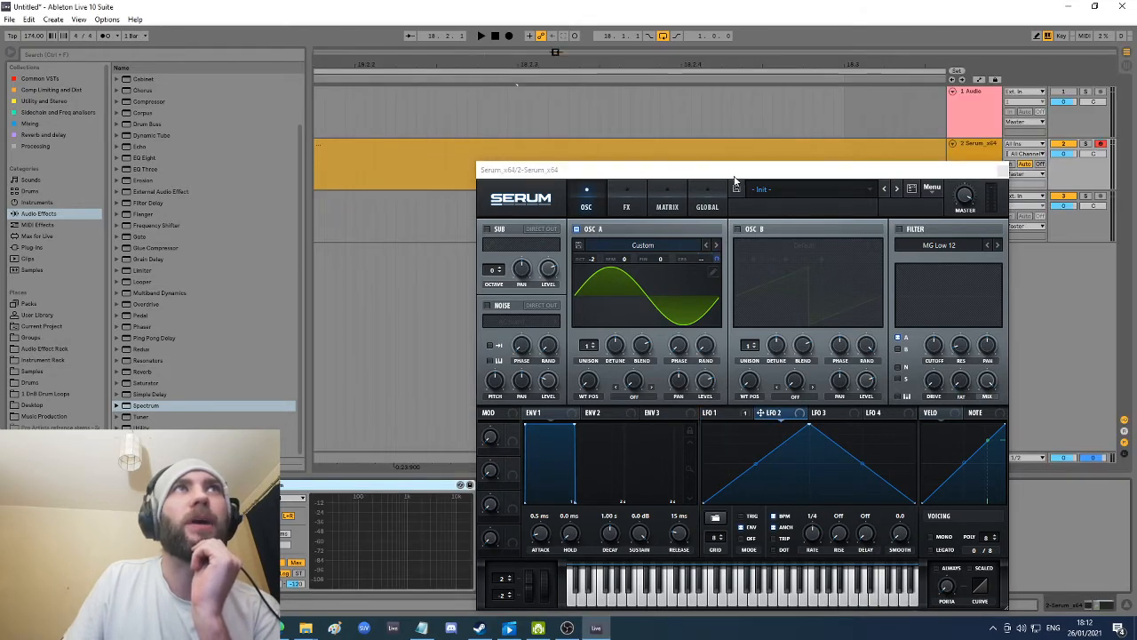
pyautogui.moveTo(744, 170); pyautogui.dragTo(744, 353)
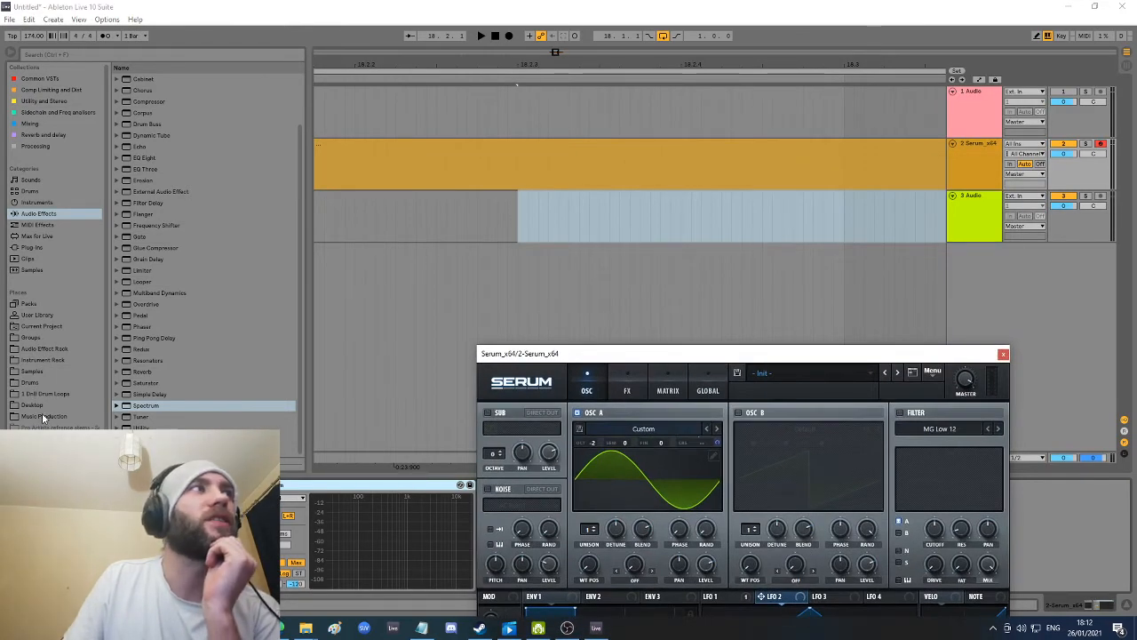
# Step: Place the 017_Kick_-_RECOILDRUMBASS_Zenhiser.wav sample on the third audio track as a waveform reference
pyautogui.click(36, 373)
pyautogui.moveTo(191, 292); pyautogui.dragTo(863, 234)
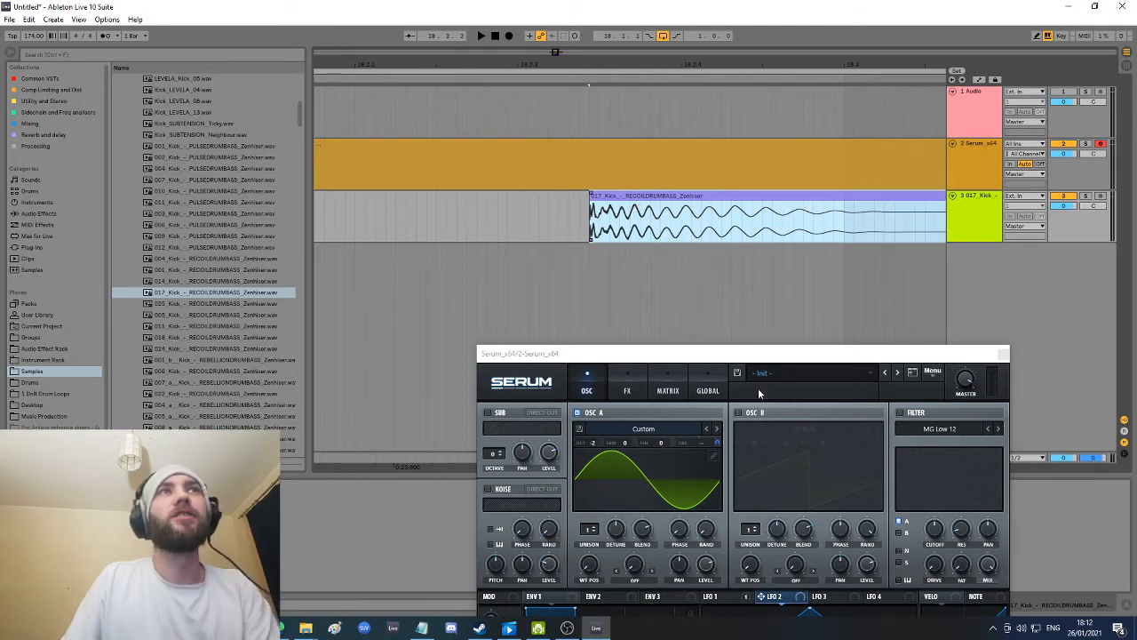
# Step: Assign LFO 2 to oscillator A's level and turn the level knob down to zero, checking LFO 1's curve against LFO 2's
pyautogui.moveTo(734, 348); pyautogui.dragTo(707, 202)
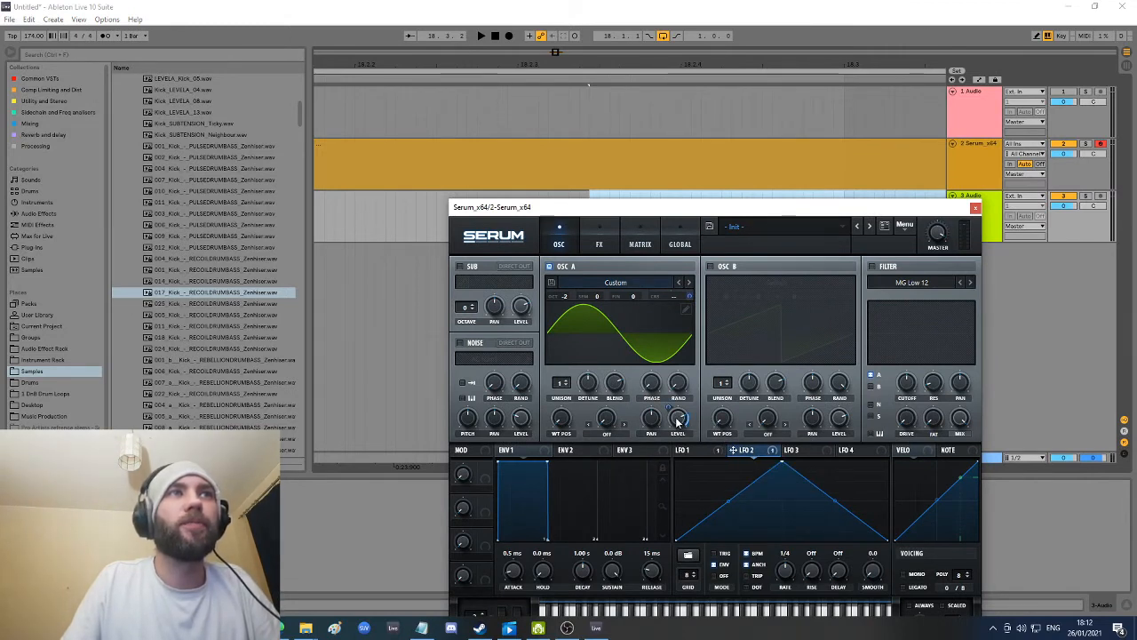
pyautogui.moveTo(677, 423)
pyautogui.mouseDown()
pyautogui.moveTo(682, 448)
pyautogui.moveTo(675, 410)
pyautogui.mouseUp()
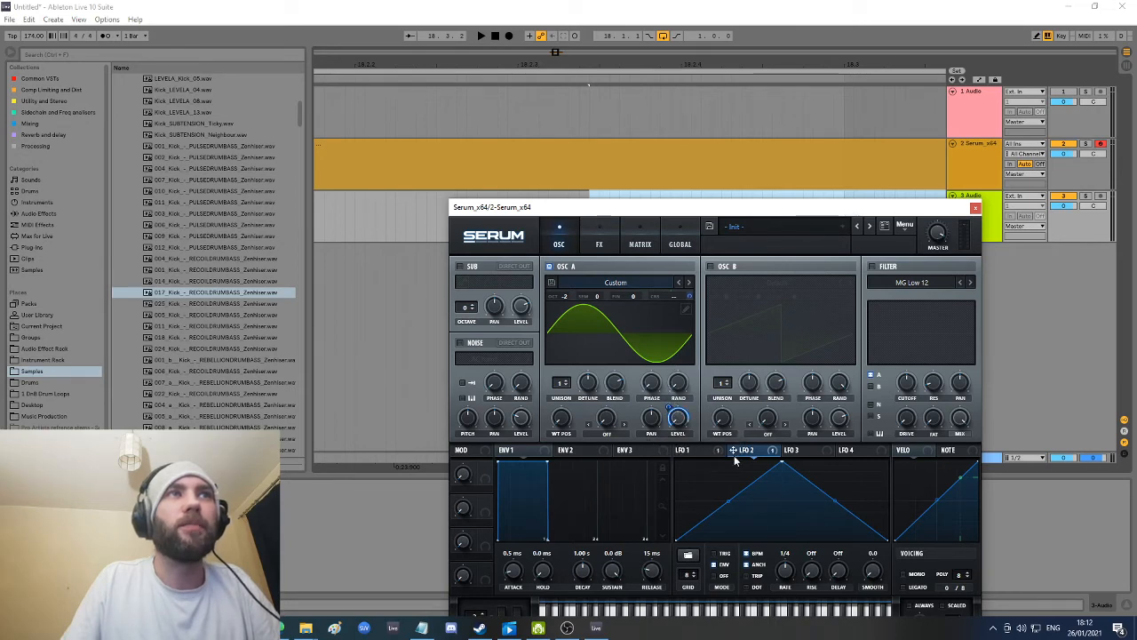
pyautogui.moveTo(759, 217); pyautogui.dragTo(694, 115)
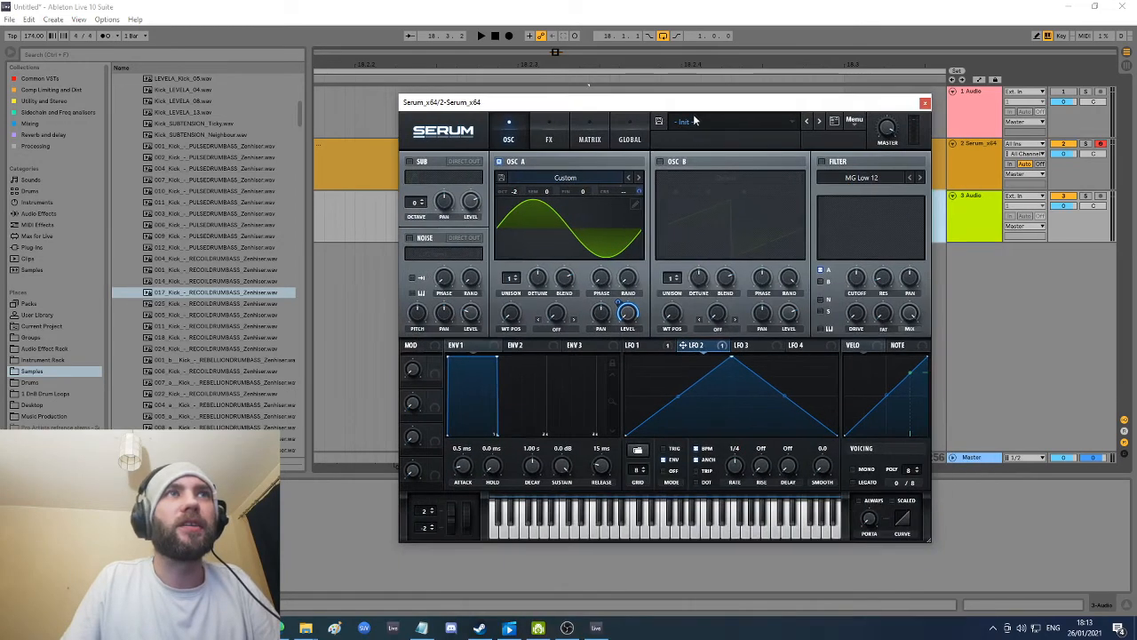
pyautogui.click(641, 345)
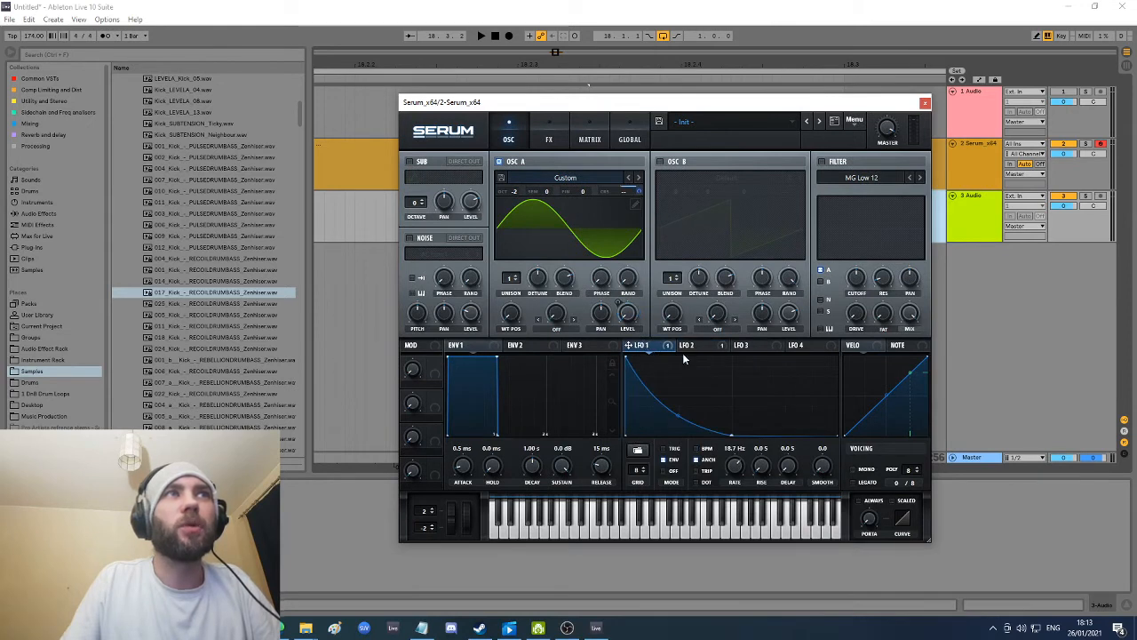
pyautogui.click(695, 346)
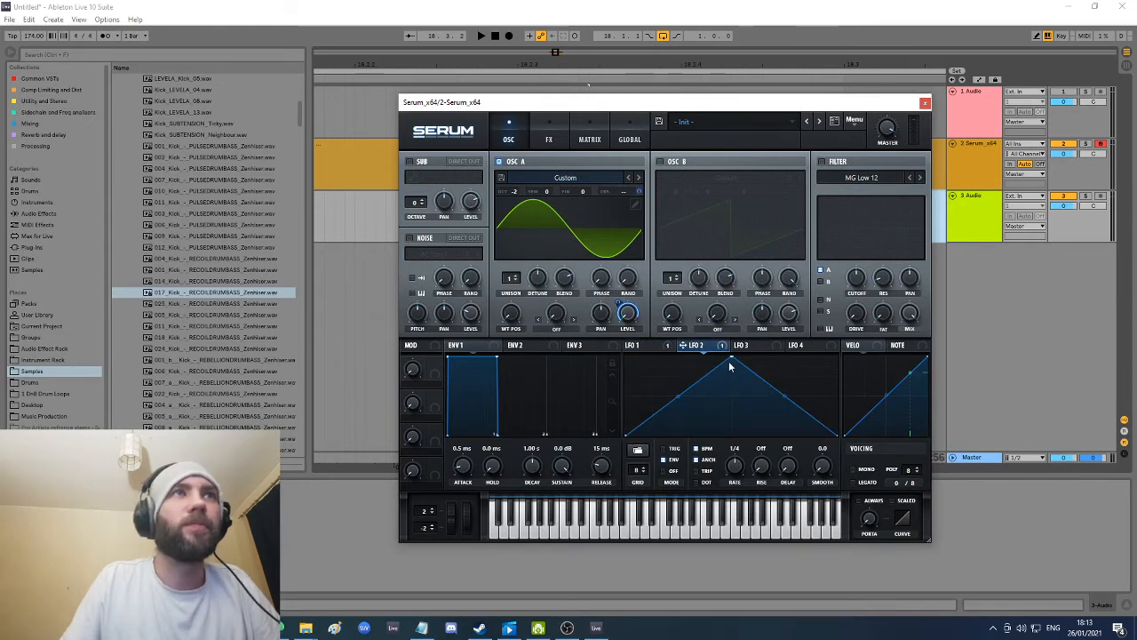
# Step: Set LFO 2's rate to 6.3 Hz with BPM sync off and reshape its triangle into a rounded decay ending near the right edge
pyautogui.moveTo(729, 359); pyautogui.dragTo(619, 318)
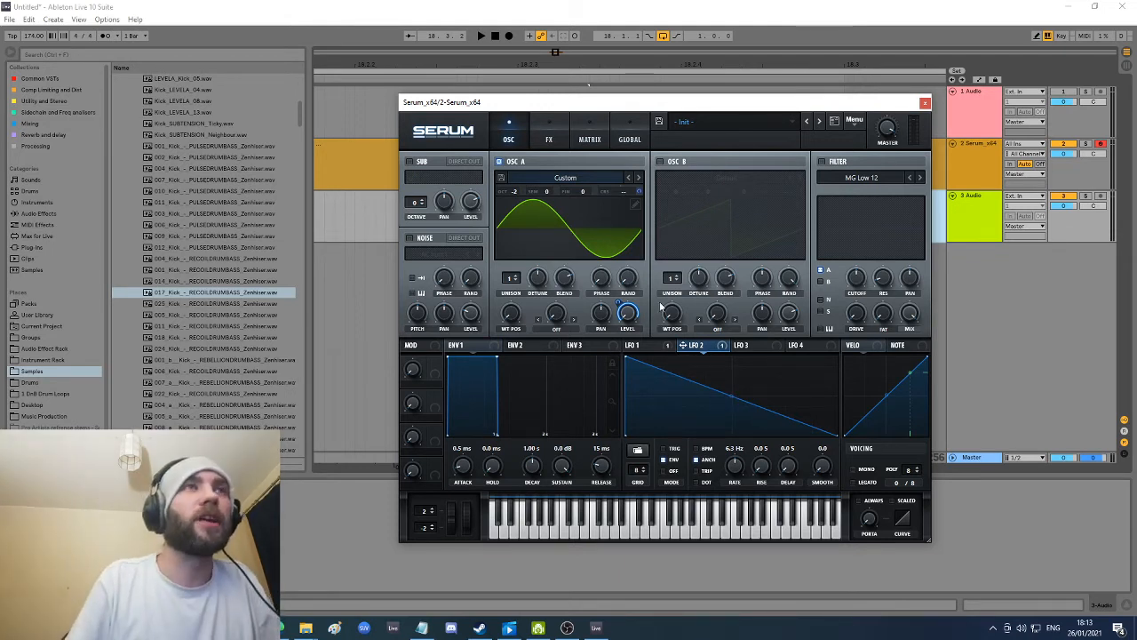
pyautogui.doubleClick(773, 428)
pyautogui.moveTo(773, 428); pyautogui.dragTo(752, 444)
pyautogui.press('space')
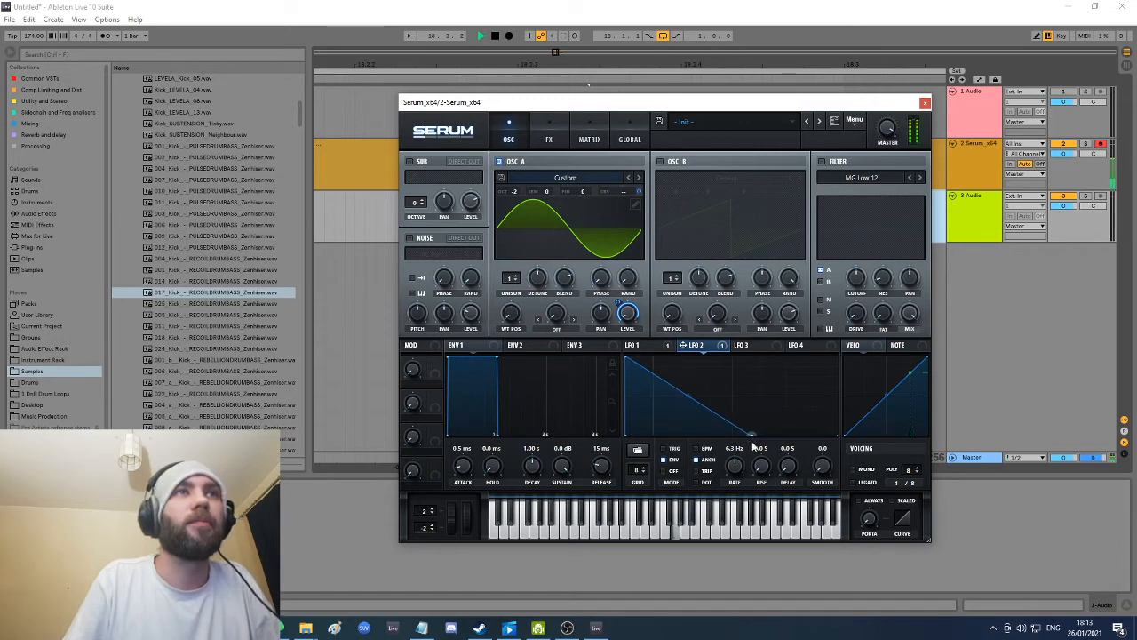
pyautogui.moveTo(688, 399); pyautogui.dragTo(688, 364)
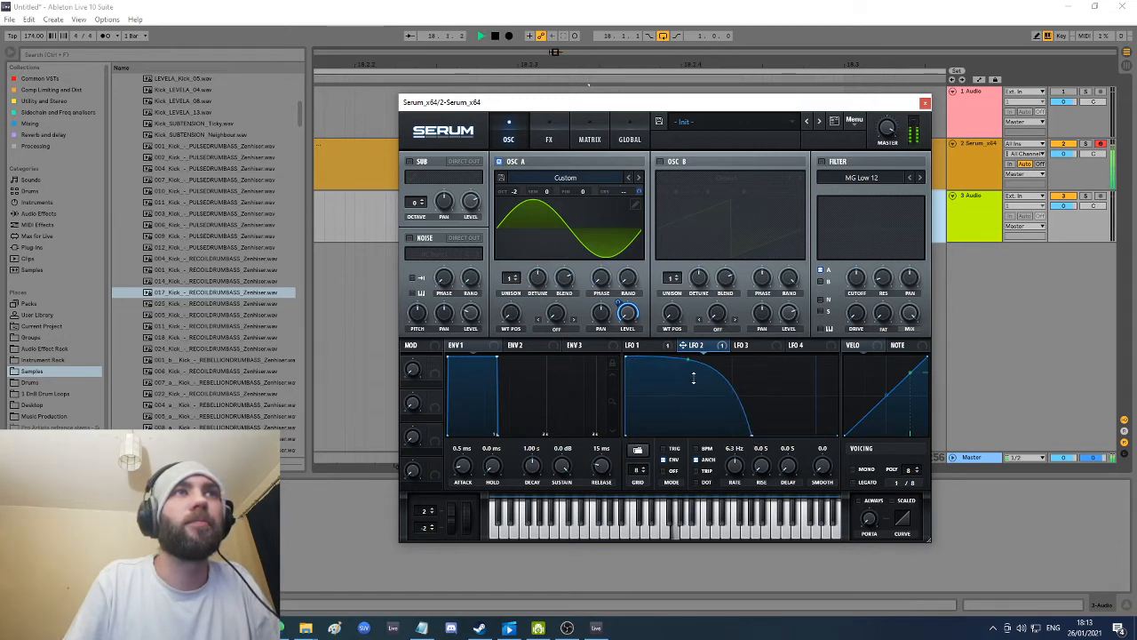
pyautogui.moveTo(751, 434); pyautogui.dragTo(823, 442)
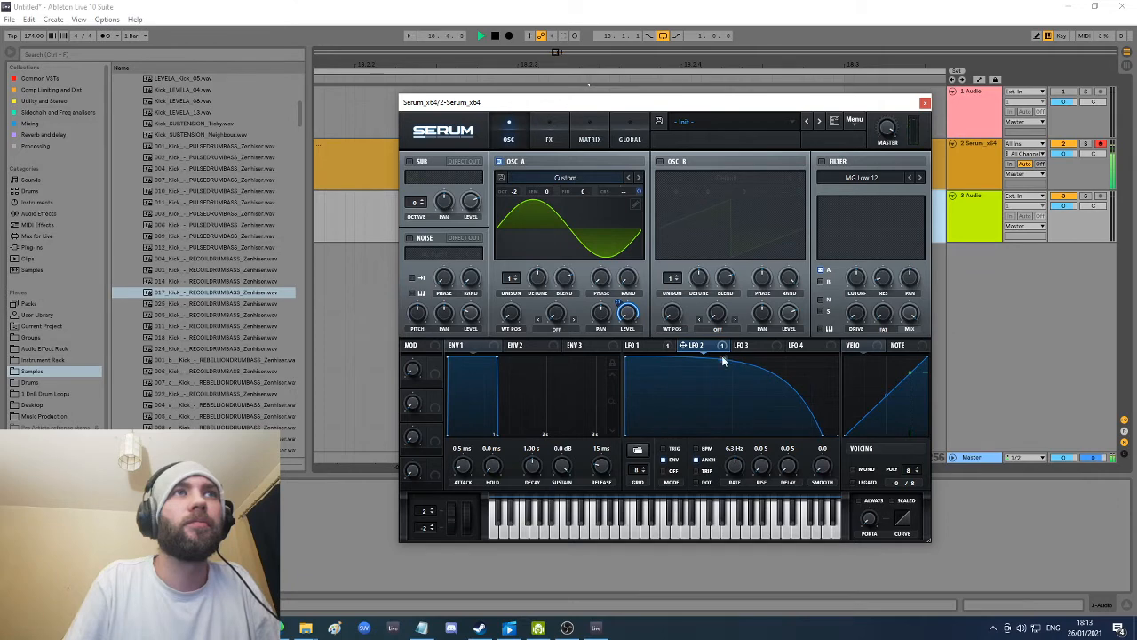
pyautogui.moveTo(722, 357); pyautogui.dragTo(723, 367)
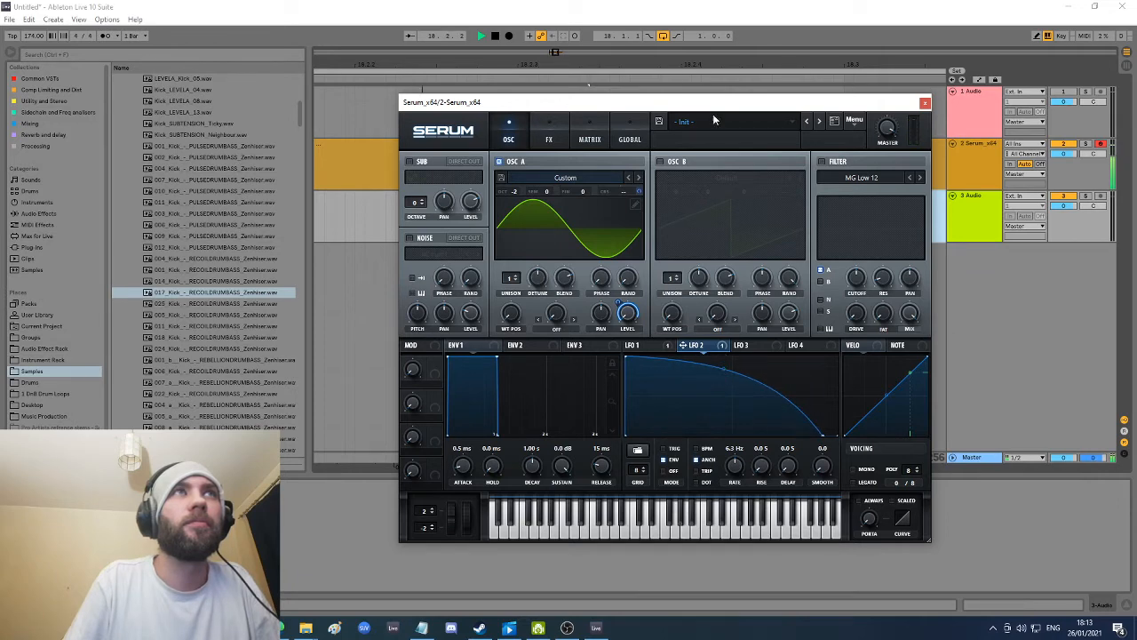
# Step: Open the Serum track's MIDI clip and transpose all its notes down two semitones to F3
pyautogui.moveTo(711, 101); pyautogui.dragTo(857, 350)
pyautogui.moveTo(693, 69); pyautogui.dragTo(700, 18)
pyautogui.doubleClick(716, 146)
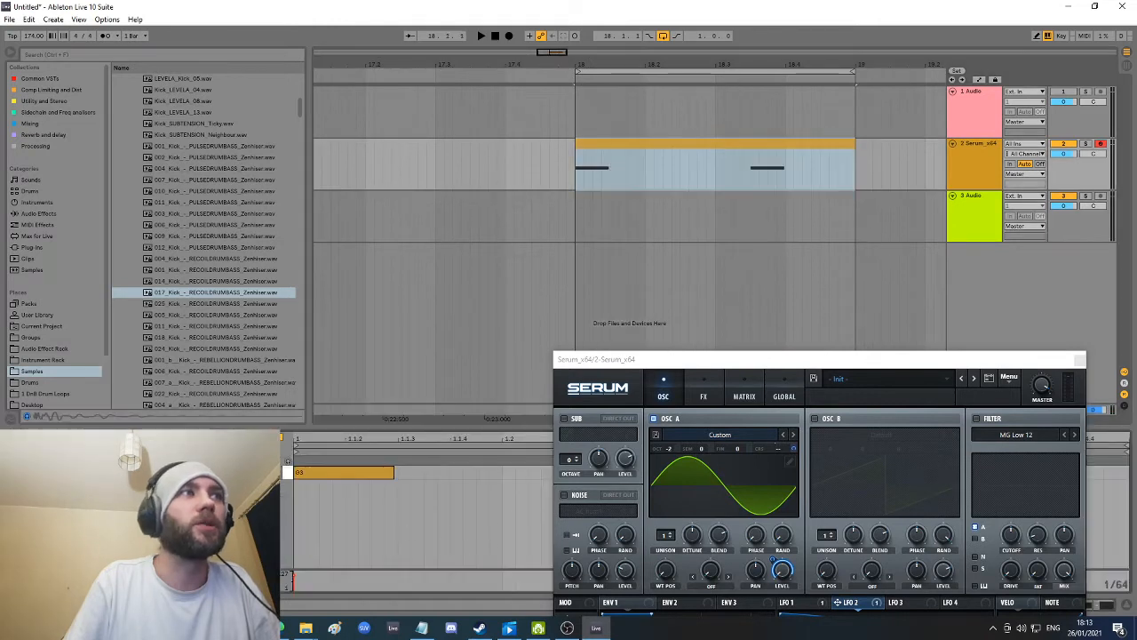
pyautogui.click(323, 505)
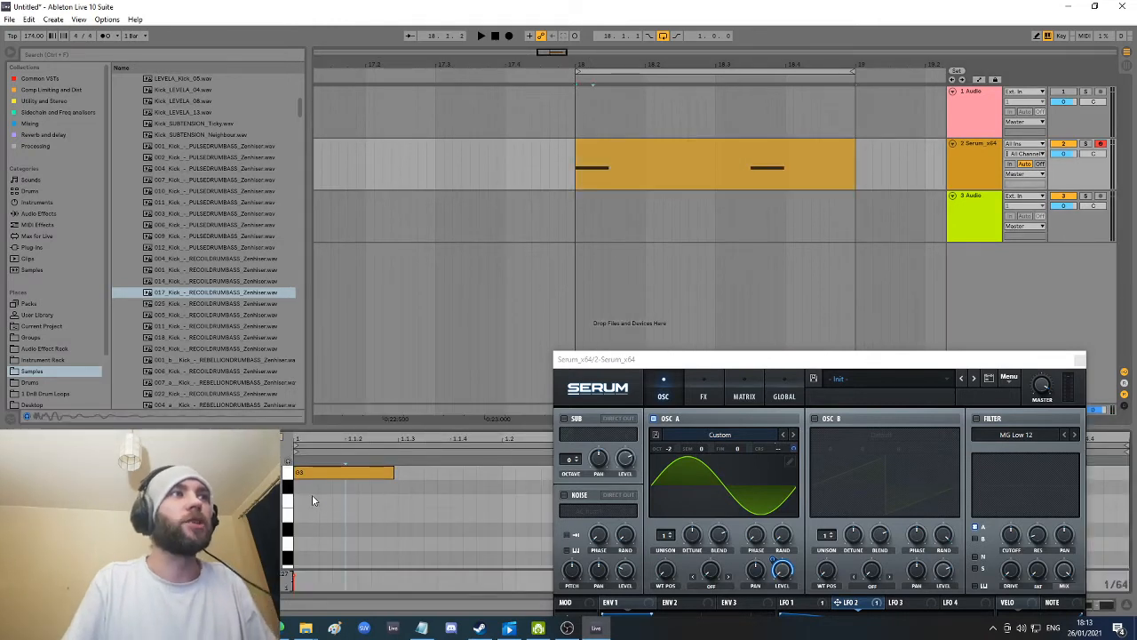
pyautogui.hotkey('ctrl', 'a')
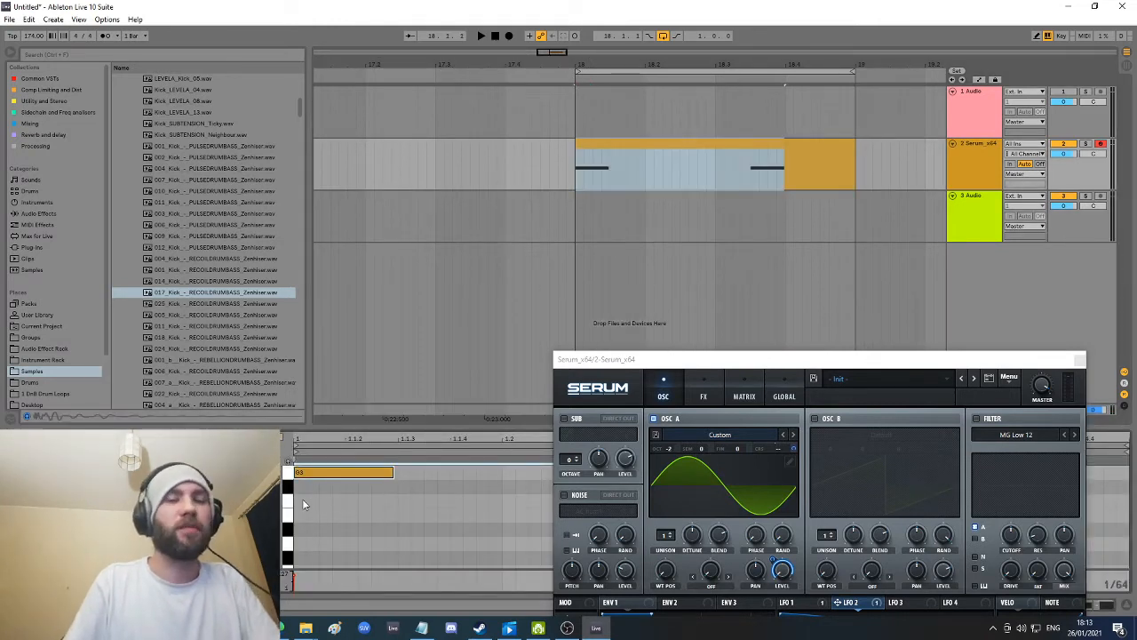
pyautogui.press('Down')
pyautogui.press('Down')
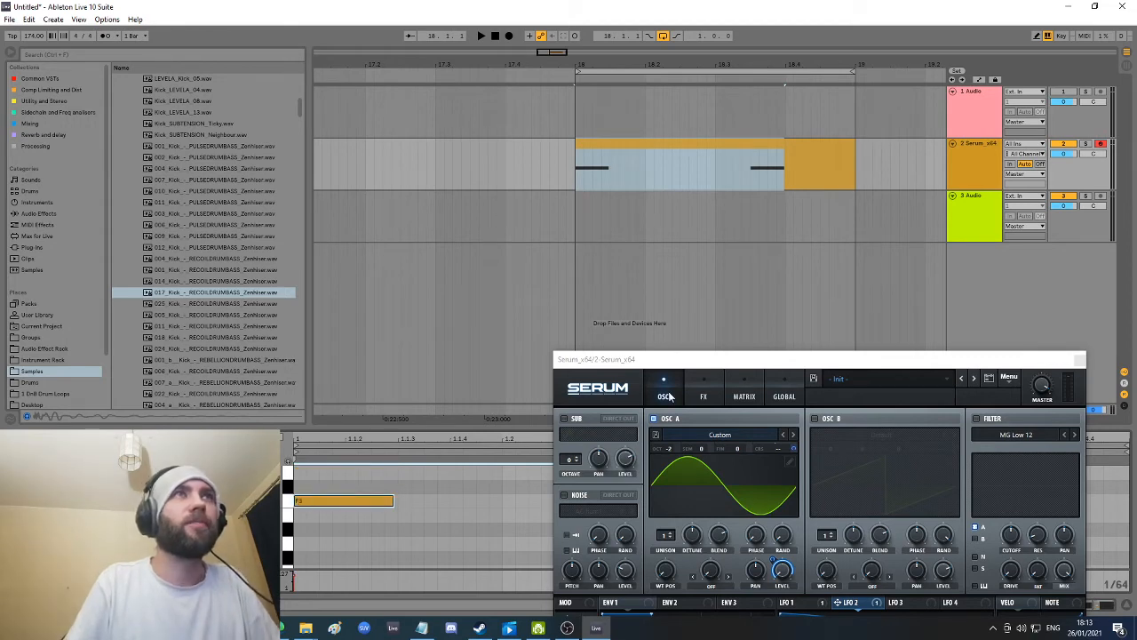
# Step: Play the loop while setting LFO 1's rate to 10.9 Hz and steepening its decay so it reaches zero before the midpoint
pyautogui.press('space')
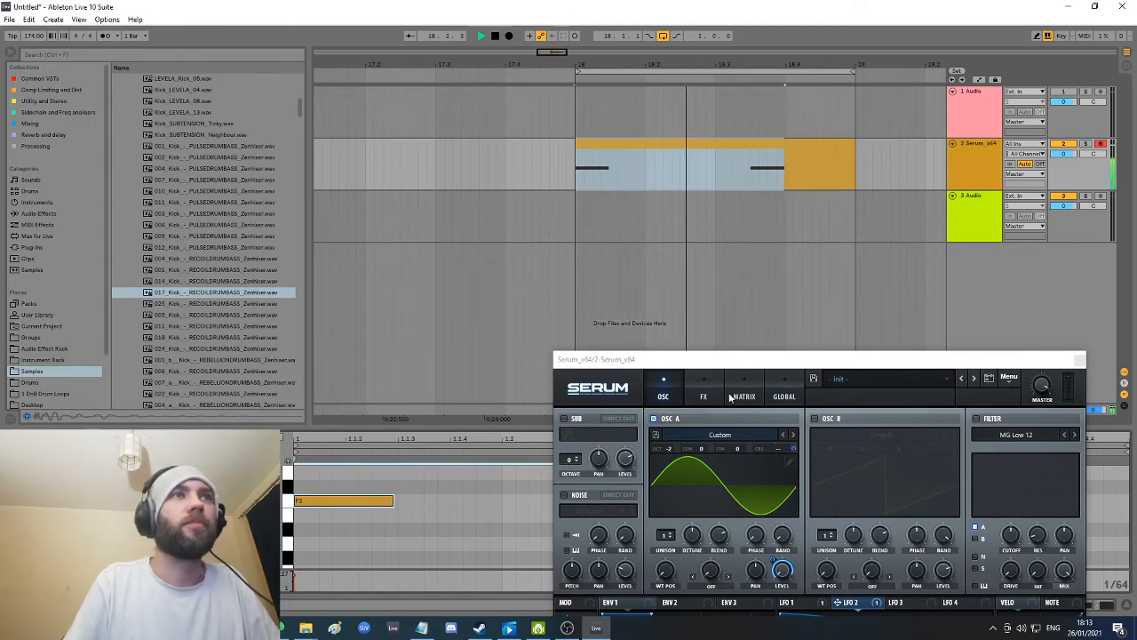
pyautogui.moveTo(770, 359); pyautogui.dragTo(674, 96)
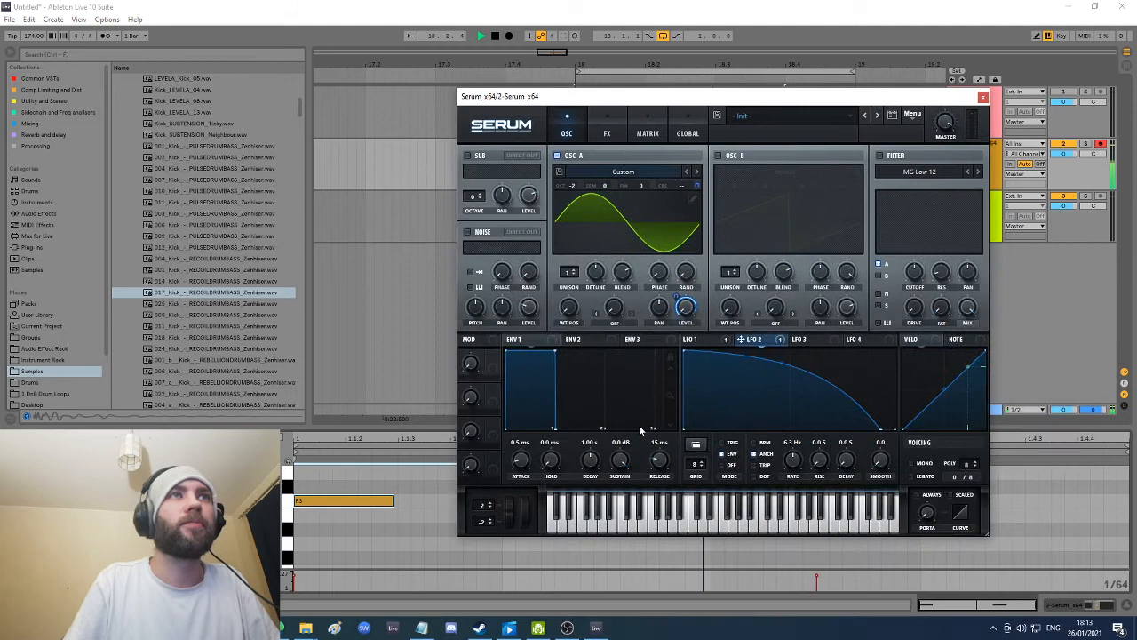
pyautogui.click(705, 343)
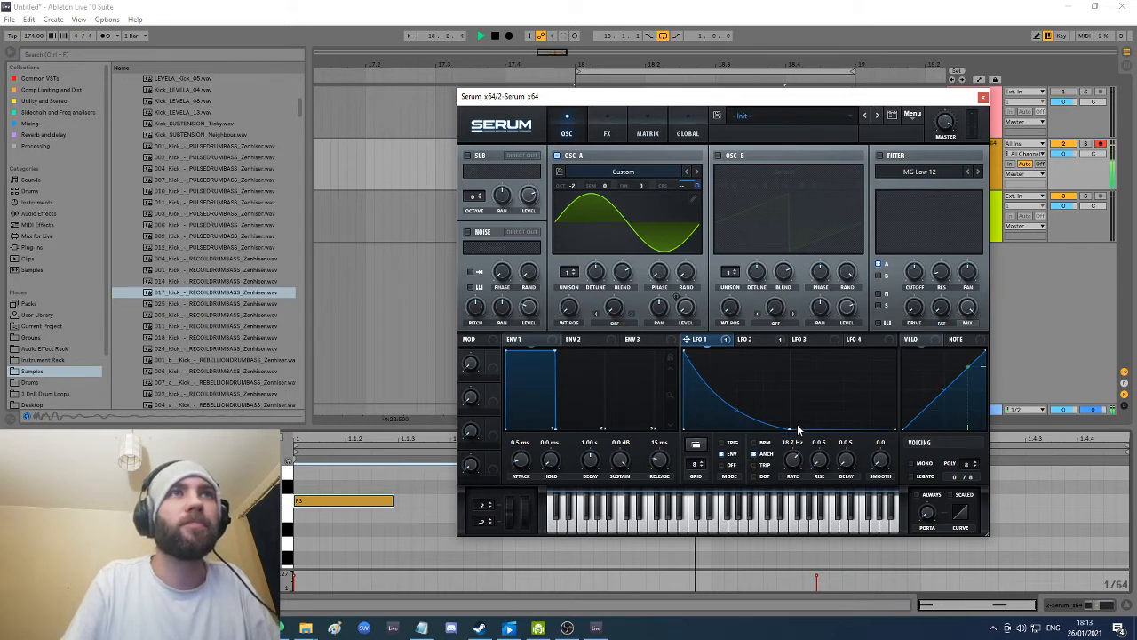
pyautogui.press('space')
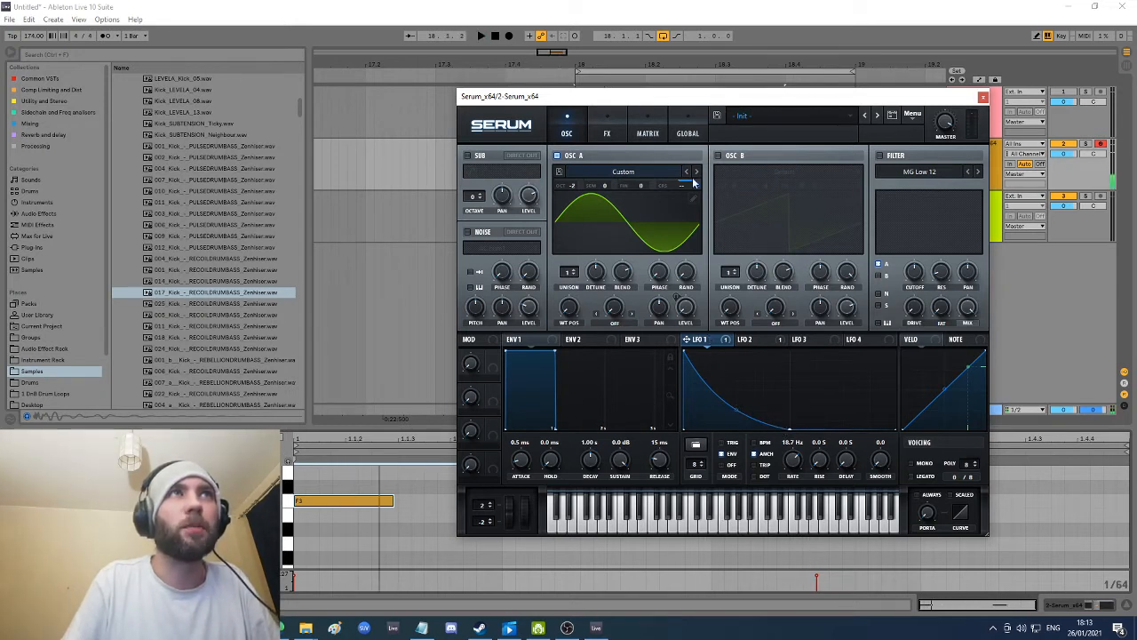
pyautogui.press('space')
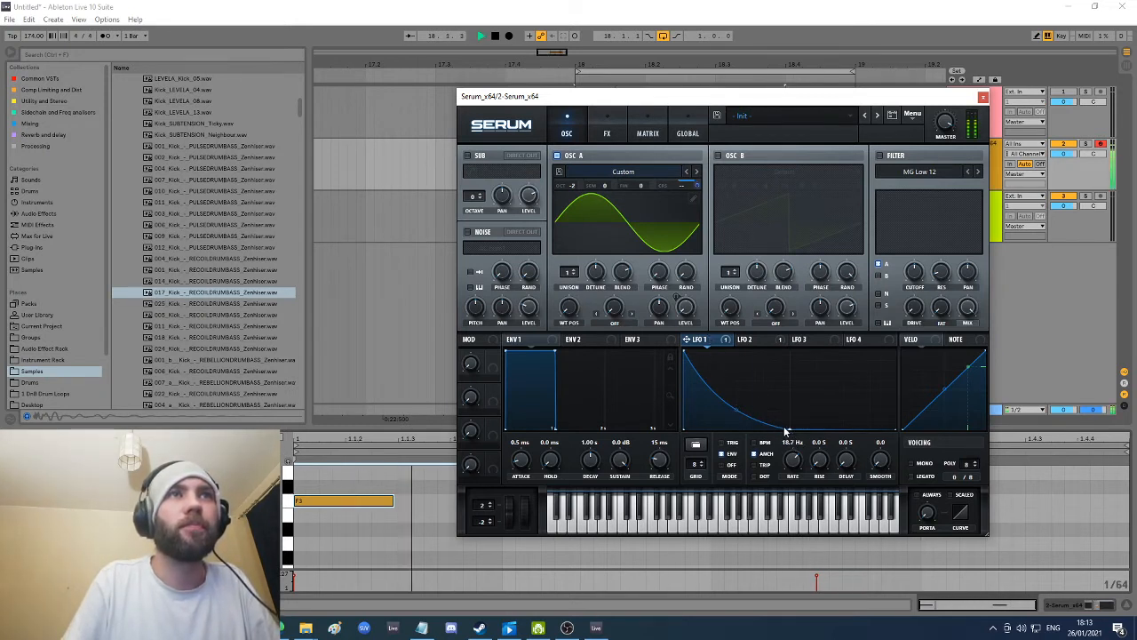
pyautogui.moveTo(794, 434); pyautogui.dragTo(720, 419)
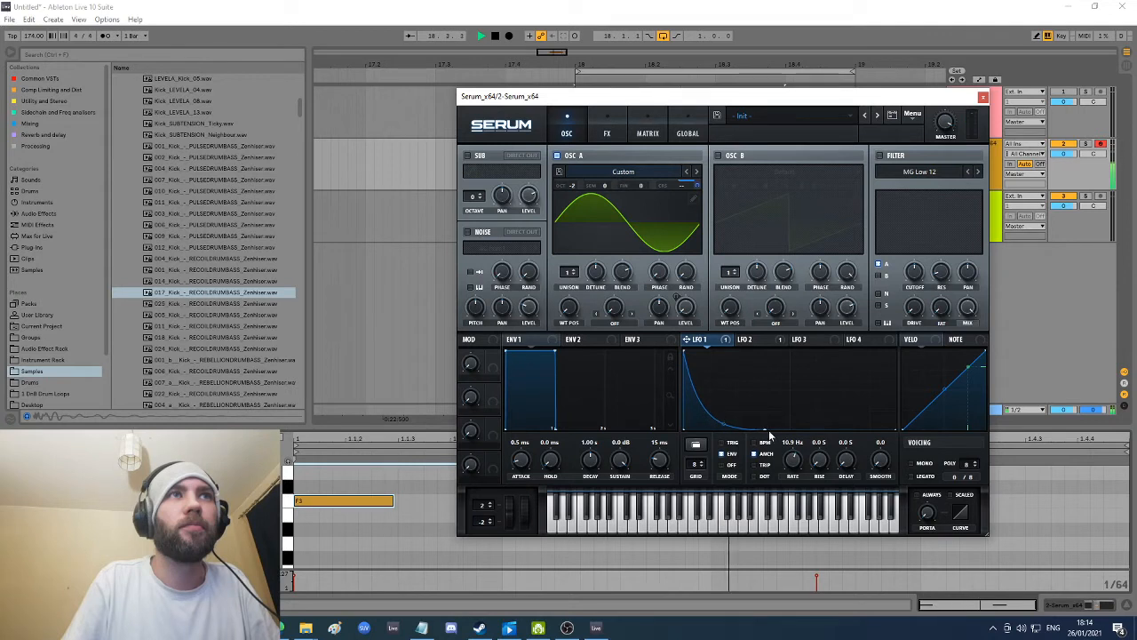
pyautogui.moveTo(769, 436); pyautogui.dragTo(722, 425)
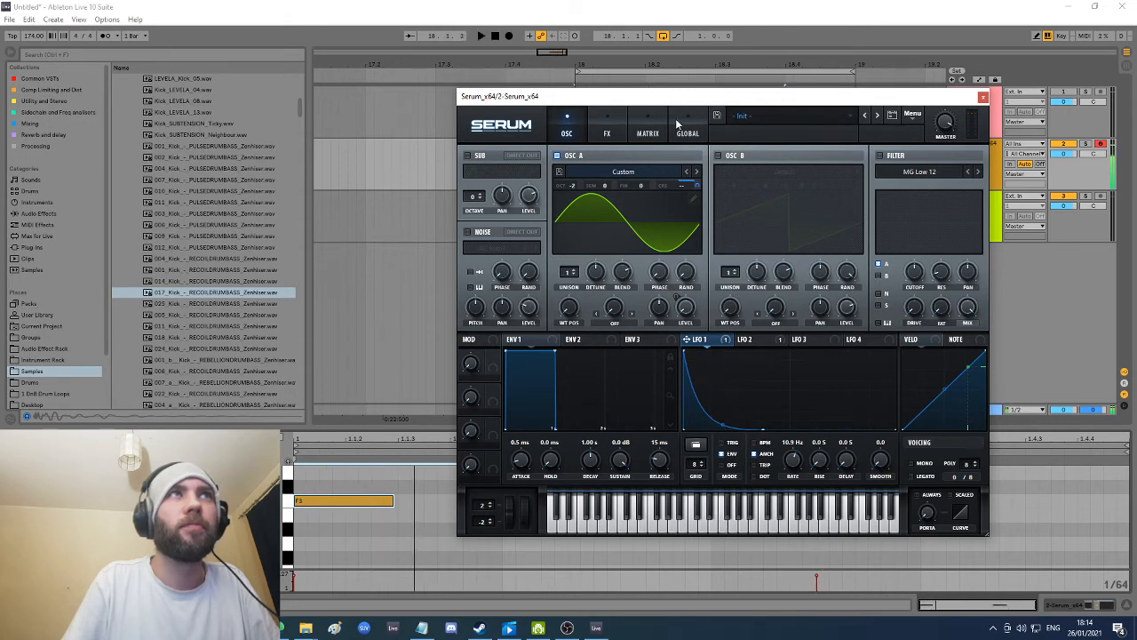
pyautogui.press('space')
# Step: Raise LFO 1's modulation amount on oscillator A's coarse pitch to 42 in the modulation matrix while the loop plays
pyautogui.click(647, 138)
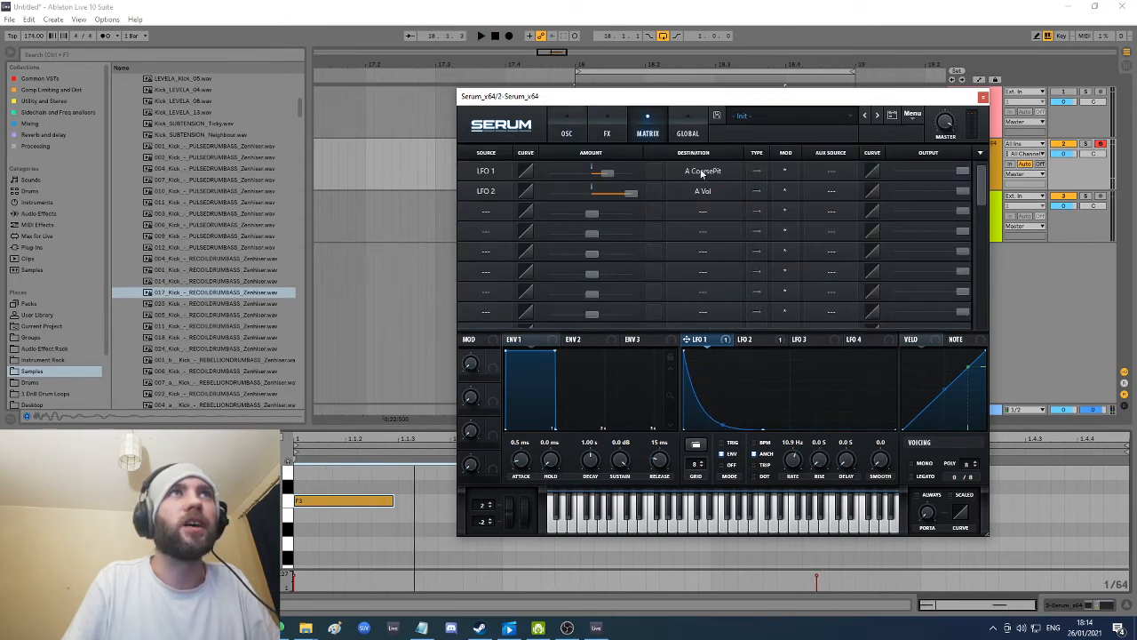
pyautogui.press('space')
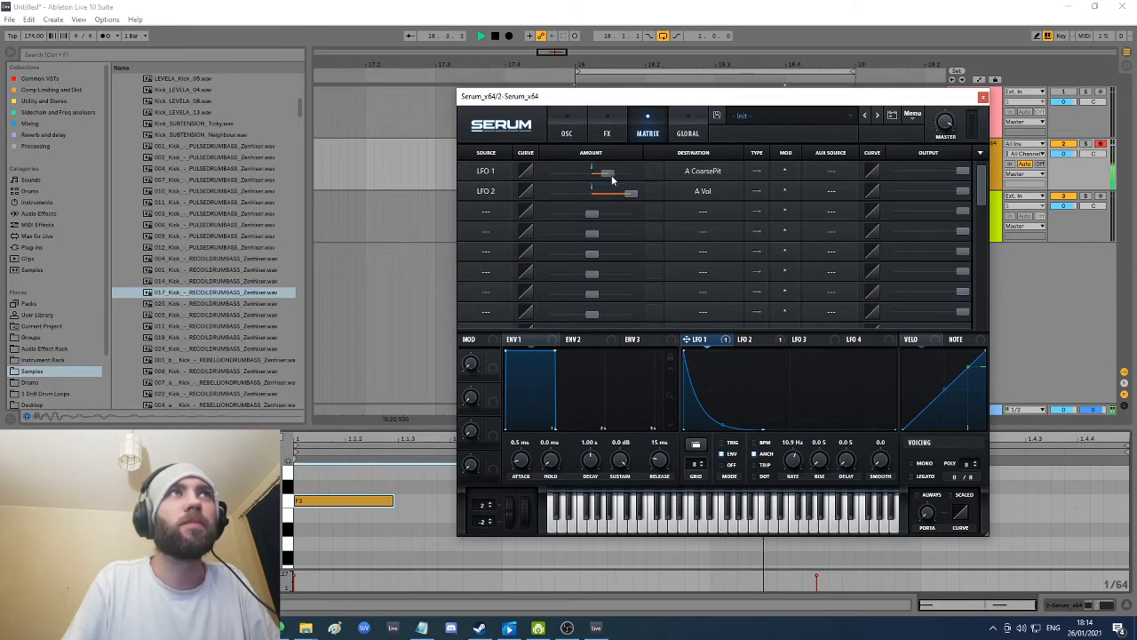
pyautogui.moveTo(611, 181); pyautogui.dragTo(616, 180)
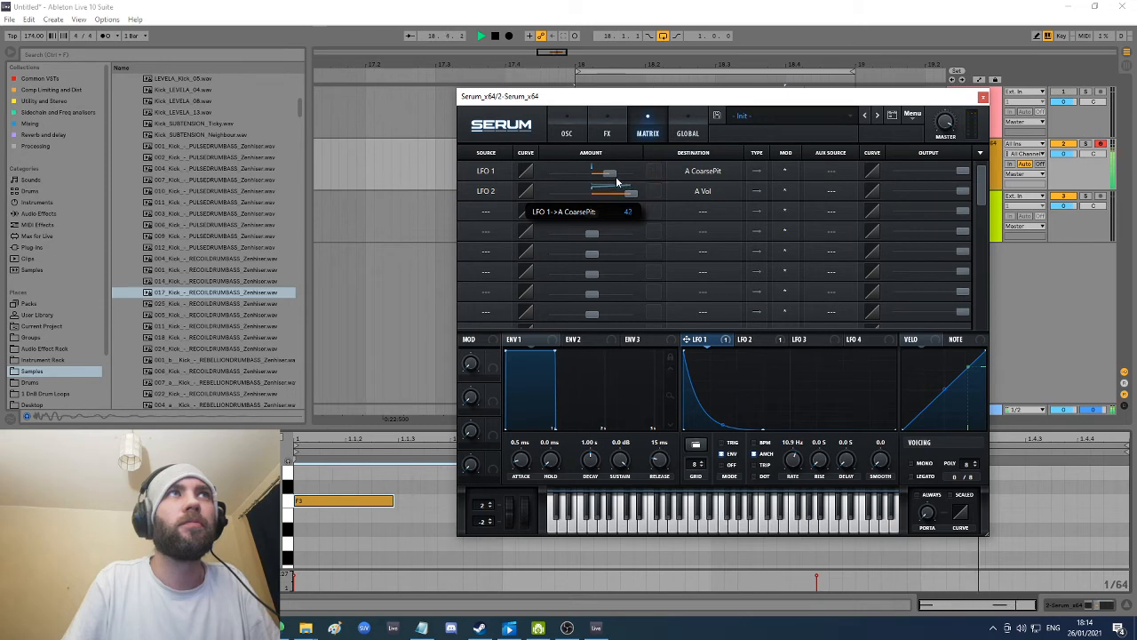
# Step: Reshape LFO 2's curve over the playing loop, adding a point for a gentle initial decline and a rounded drop to zero about two-thirds along
pyautogui.click(751, 338)
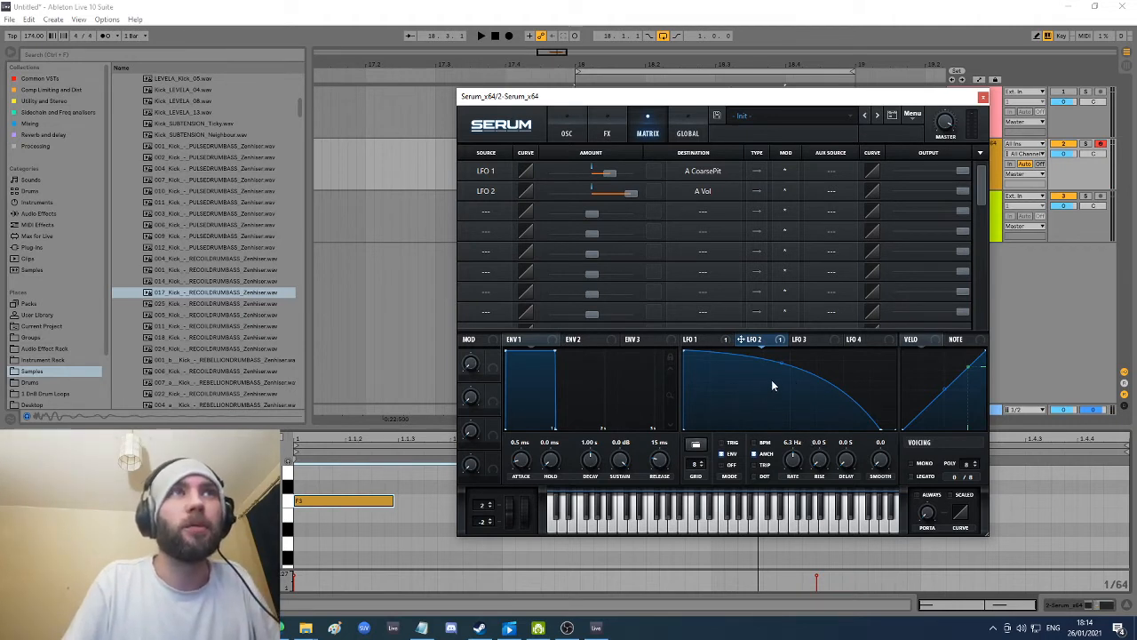
pyautogui.press('space')
pyautogui.moveTo(781, 368); pyautogui.dragTo(789, 358)
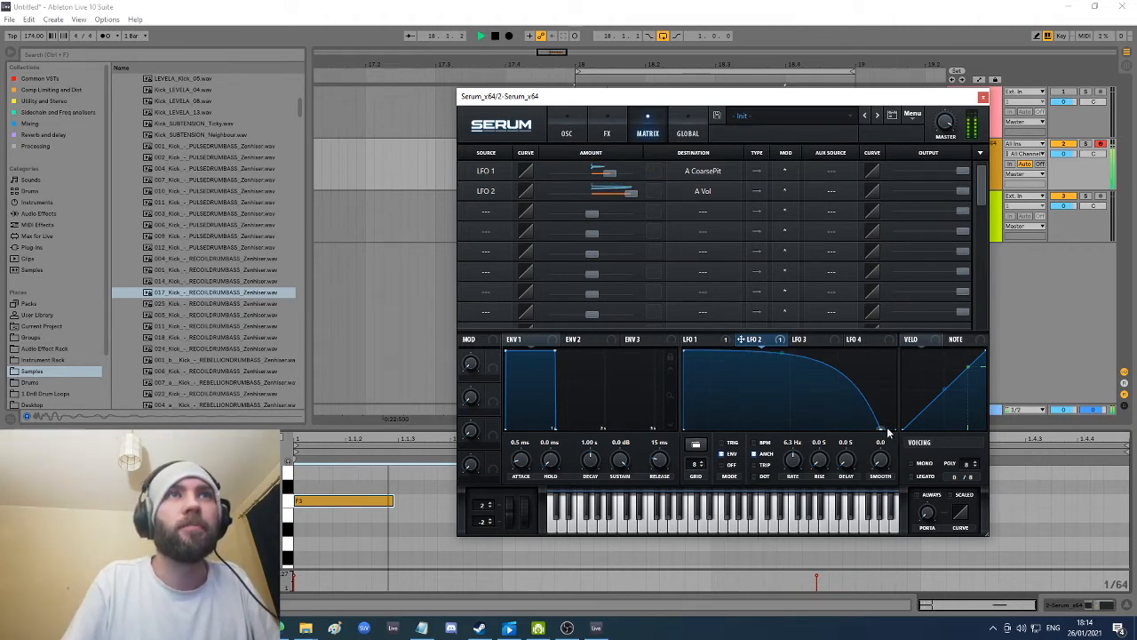
pyautogui.moveTo(880, 429); pyautogui.dragTo(852, 441)
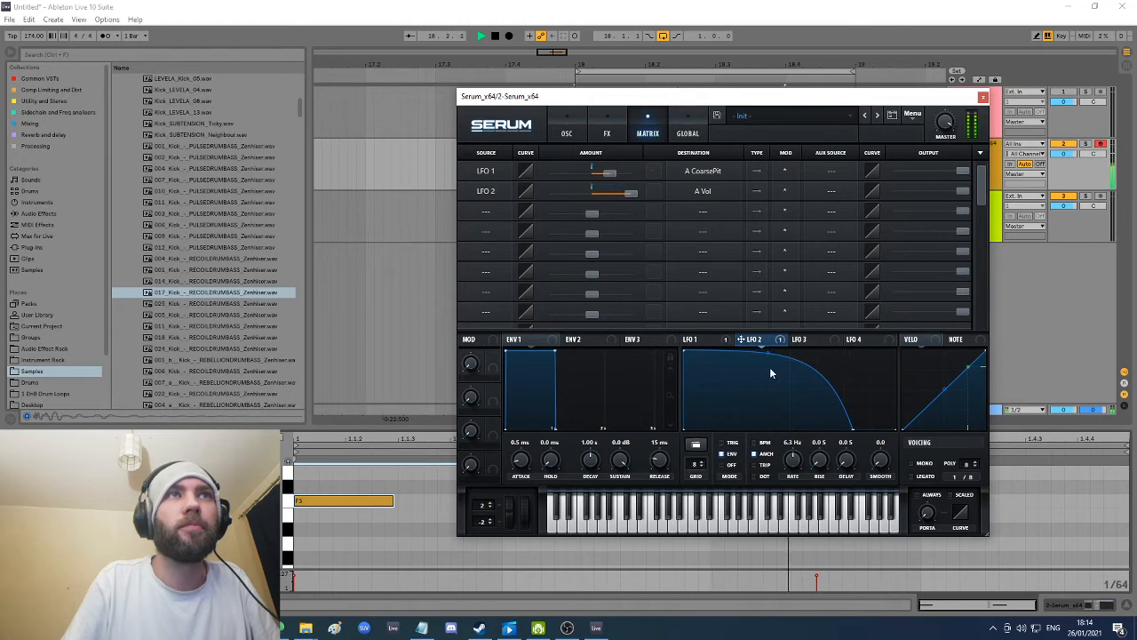
pyautogui.moveTo(766, 351); pyautogui.dragTo(719, 344)
pyautogui.doubleClick(708, 376)
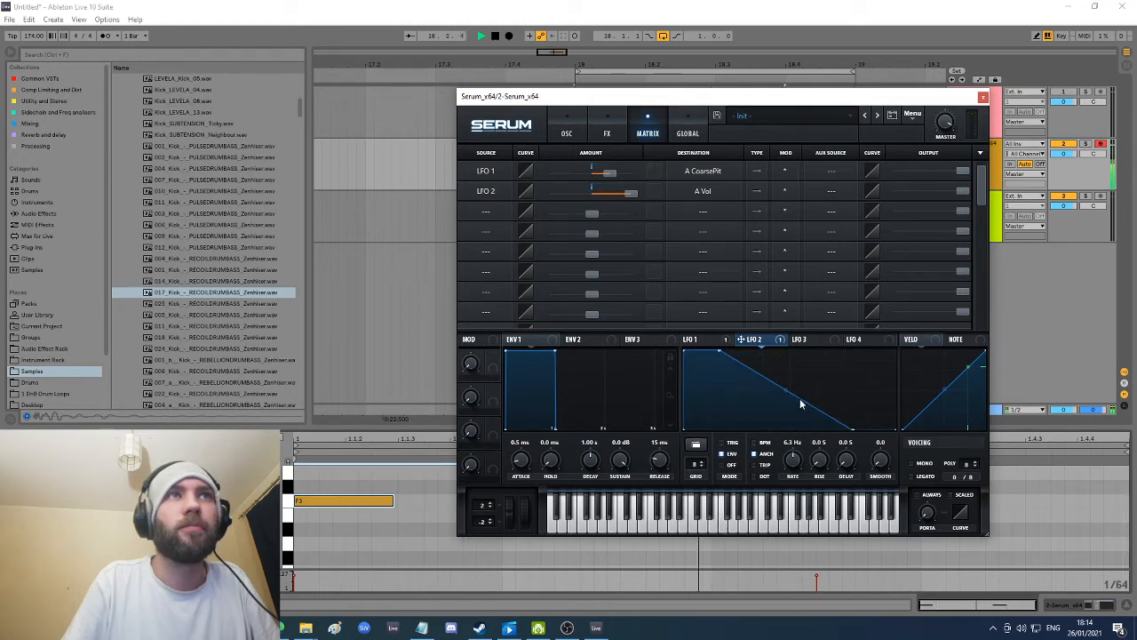
pyautogui.moveTo(799, 398); pyautogui.dragTo(781, 397)
pyautogui.moveTo(855, 431); pyautogui.dragTo(826, 431)
pyautogui.moveTo(724, 355); pyautogui.dragTo(757, 362)
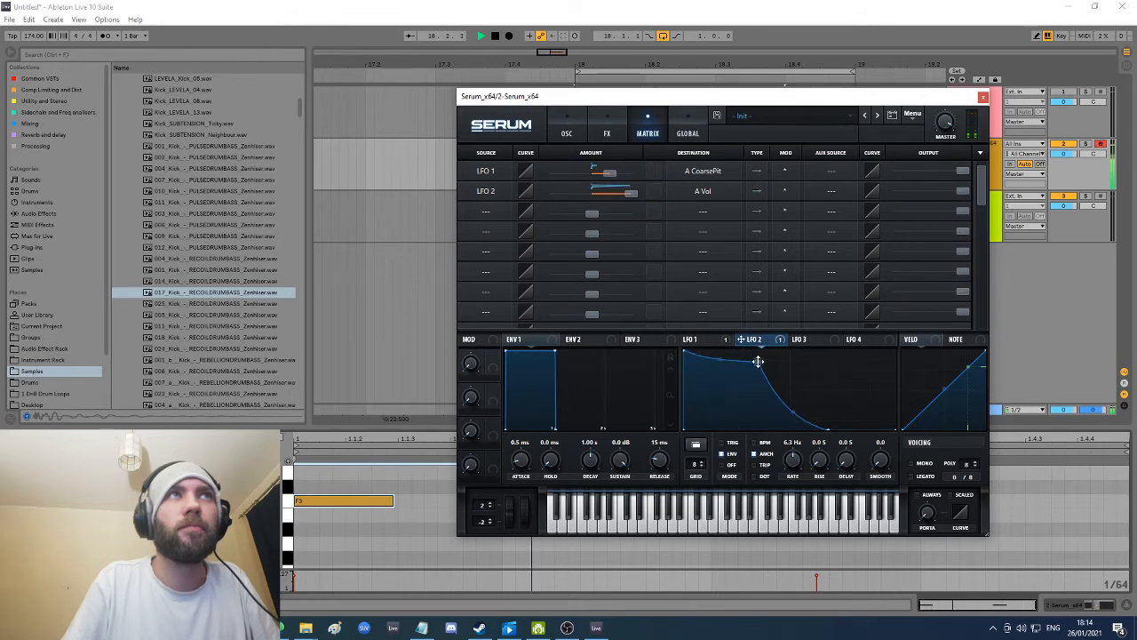
pyautogui.moveTo(793, 412); pyautogui.dragTo(803, 387)
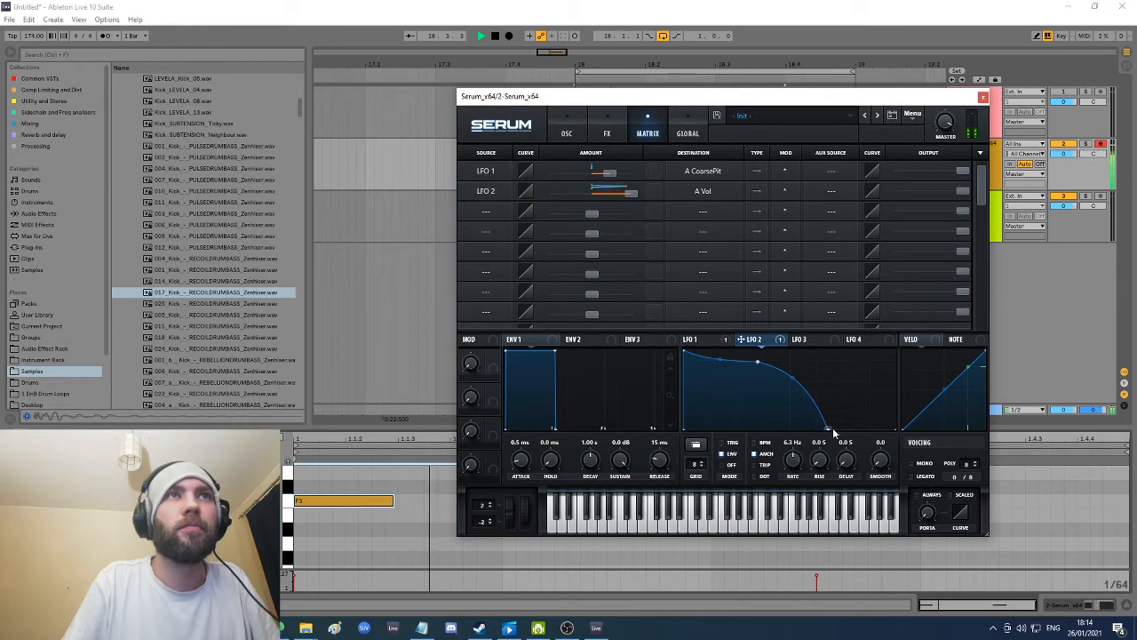
# Step: Reshape LFO 2 over the playing loop, moving its inner point close to the start and its zero point just past the midpoint with a flatter slope
pyautogui.moveTo(827, 431)
pyautogui.mouseDown()
pyautogui.moveTo(814, 431)
pyautogui.moveTo(830, 432)
pyautogui.mouseUp()
pyautogui.moveTo(756, 368); pyautogui.dragTo(703, 358)
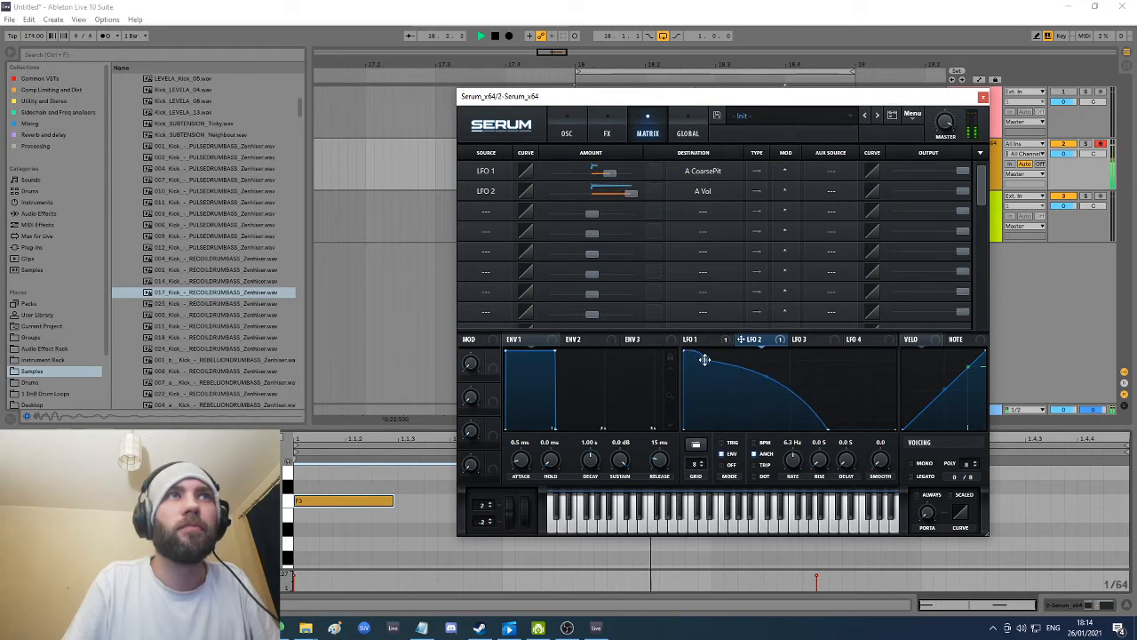
pyautogui.moveTo(765, 378)
pyautogui.mouseDown()
pyautogui.moveTo(755, 387)
pyautogui.moveTo(764, 373)
pyautogui.mouseUp()
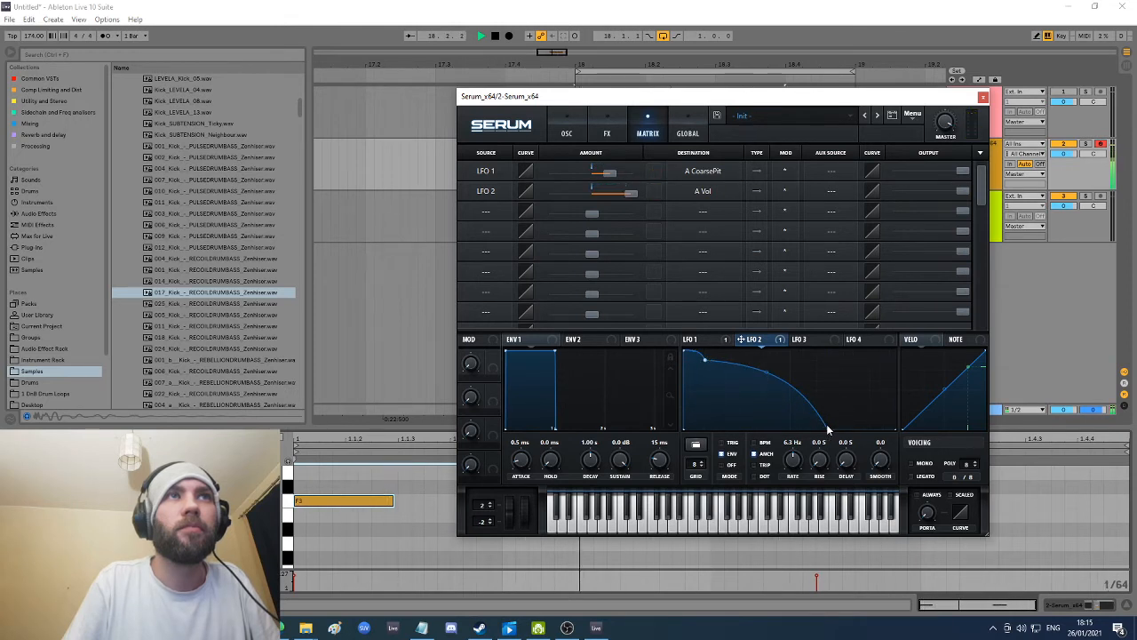
pyautogui.moveTo(827, 428); pyautogui.dragTo(799, 432)
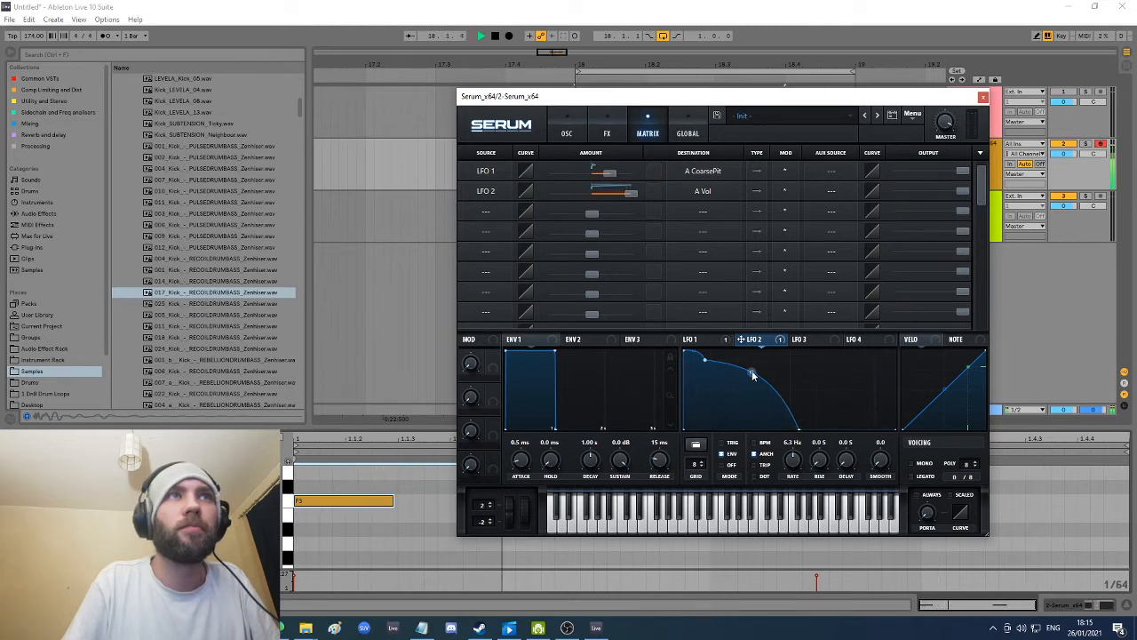
pyautogui.moveTo(753, 375); pyautogui.dragTo(749, 380)
# Step: Stop playback, transpose the Serum clip's notes down four semitones to C#3, and restart the loop
pyautogui.click(410, 496)
pyautogui.press('space')
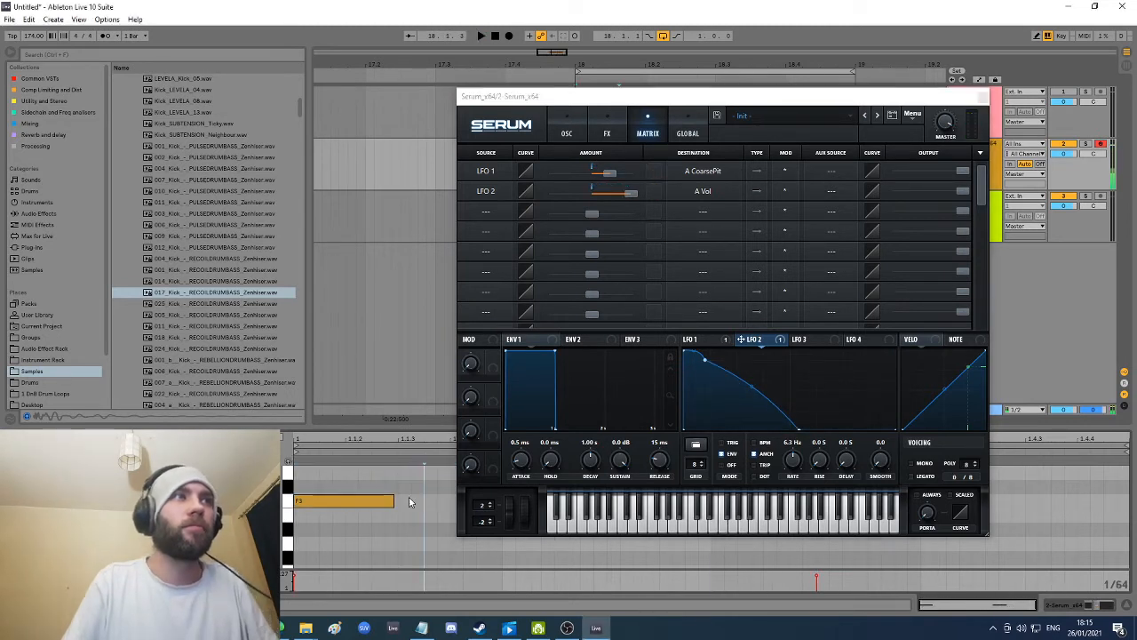
pyautogui.press('Down')
pyautogui.press('Down')
pyautogui.press('Down')
pyautogui.press('Down')
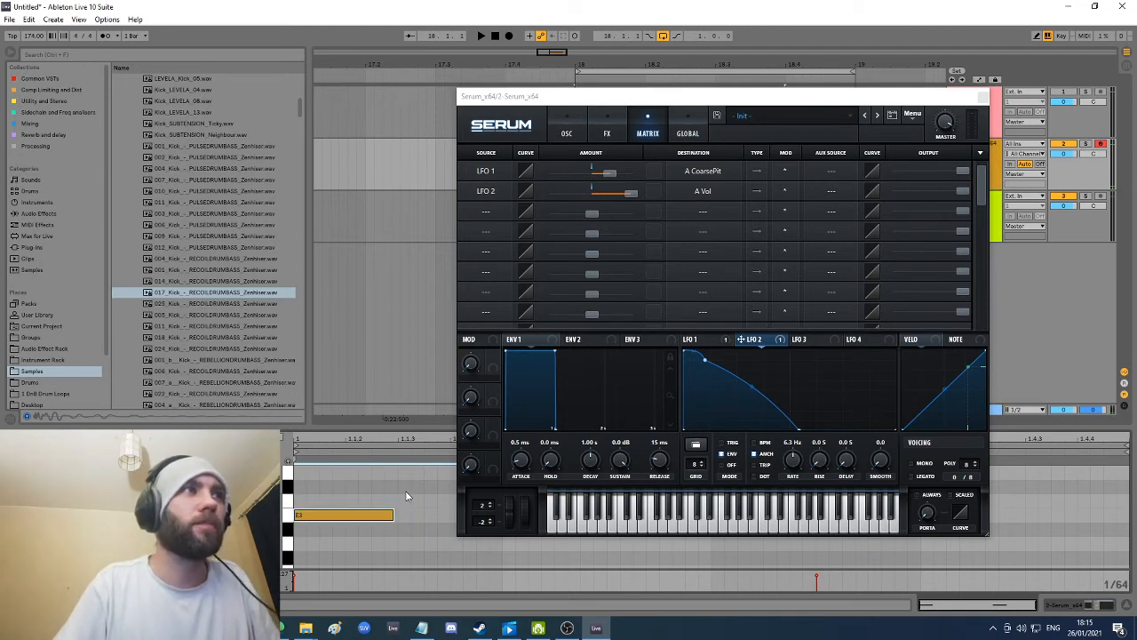
pyautogui.press('space')
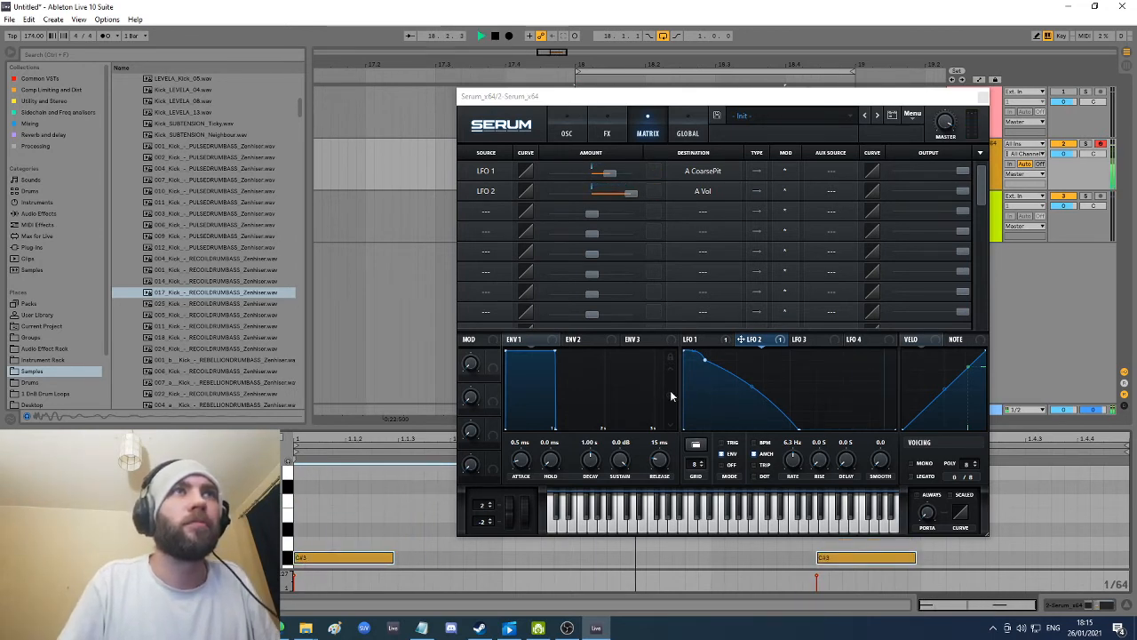
# Step: Reshape LFO 2 to hold full level for about a quarter of its length, followed by a rounded drop to zero about two-thirds along
pyautogui.moveTo(704, 364); pyautogui.dragTo(732, 350)
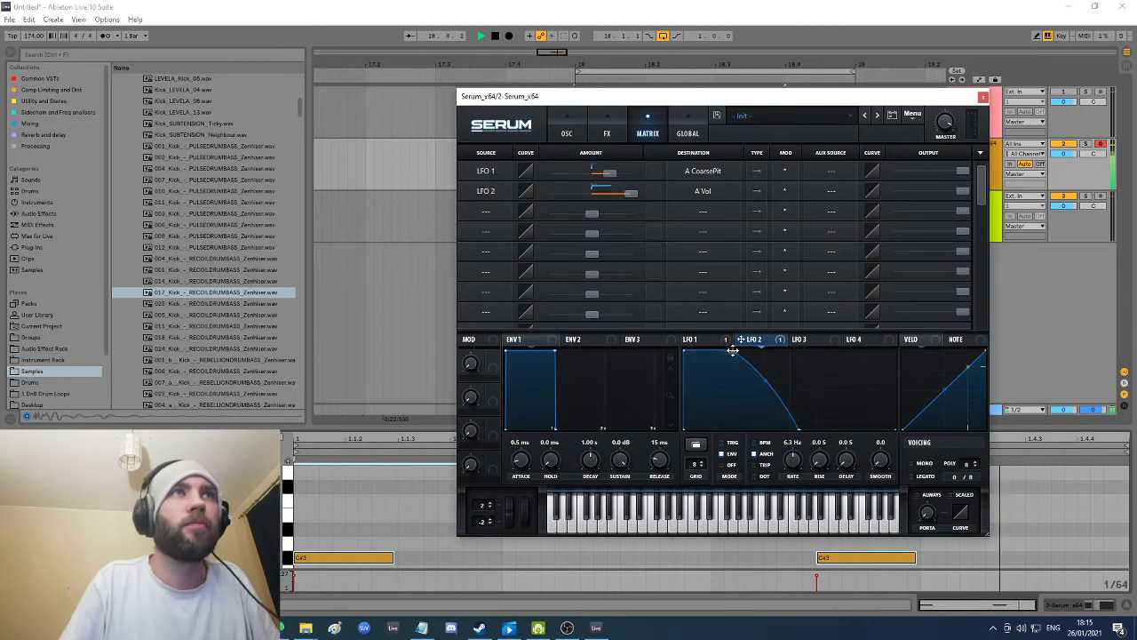
pyautogui.moveTo(802, 433); pyautogui.dragTo(860, 438)
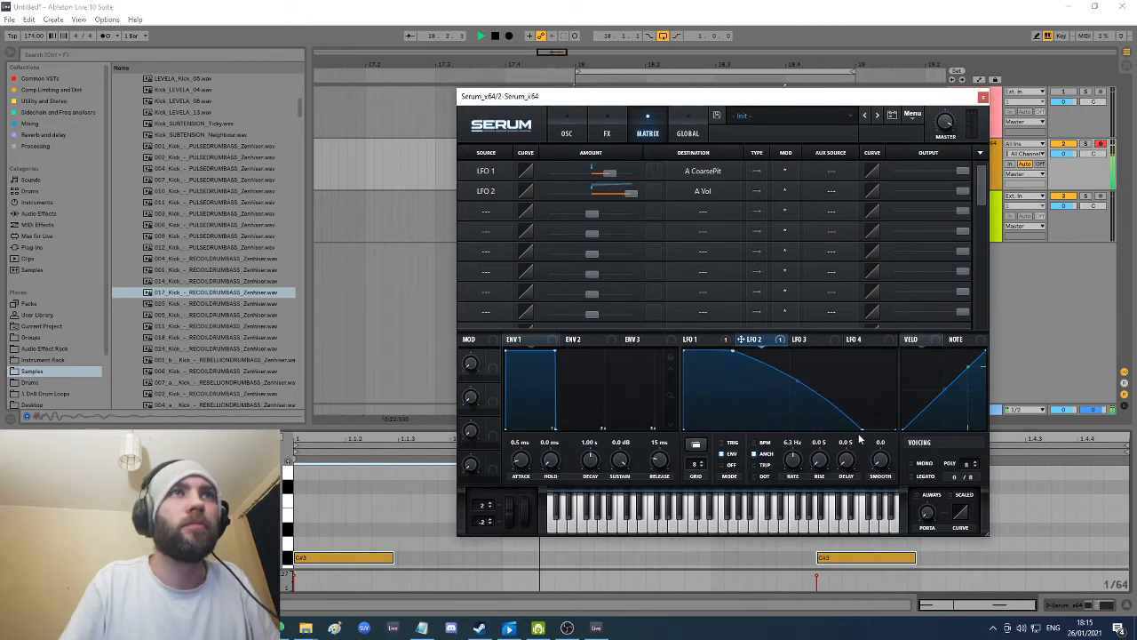
pyautogui.moveTo(802, 385); pyautogui.dragTo(805, 373)
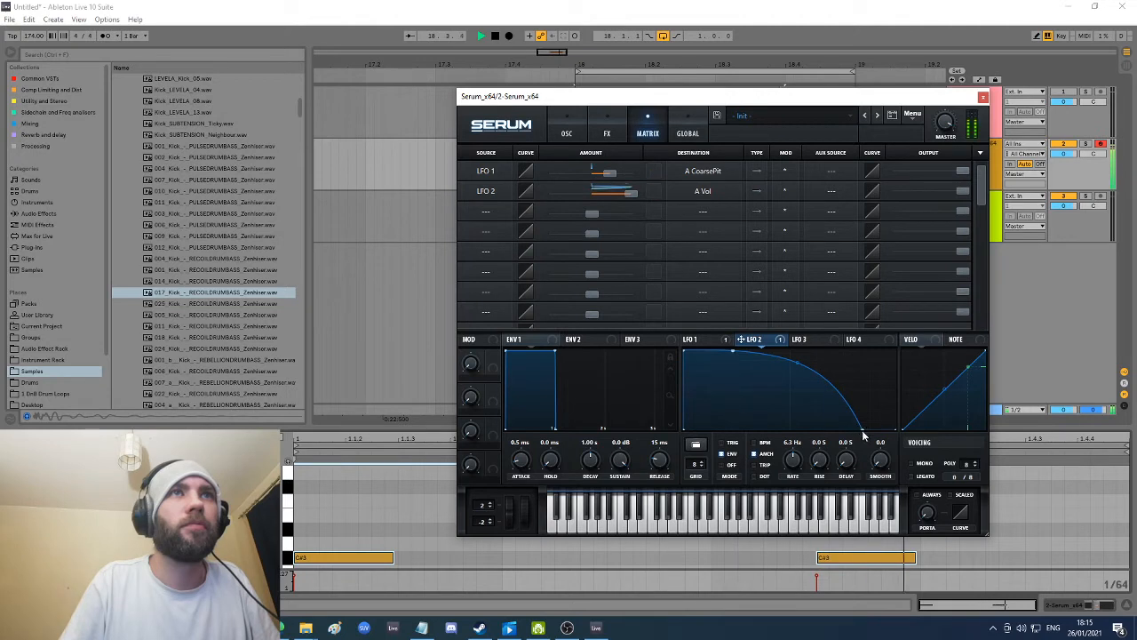
pyautogui.moveTo(859, 427); pyautogui.dragTo(827, 434)
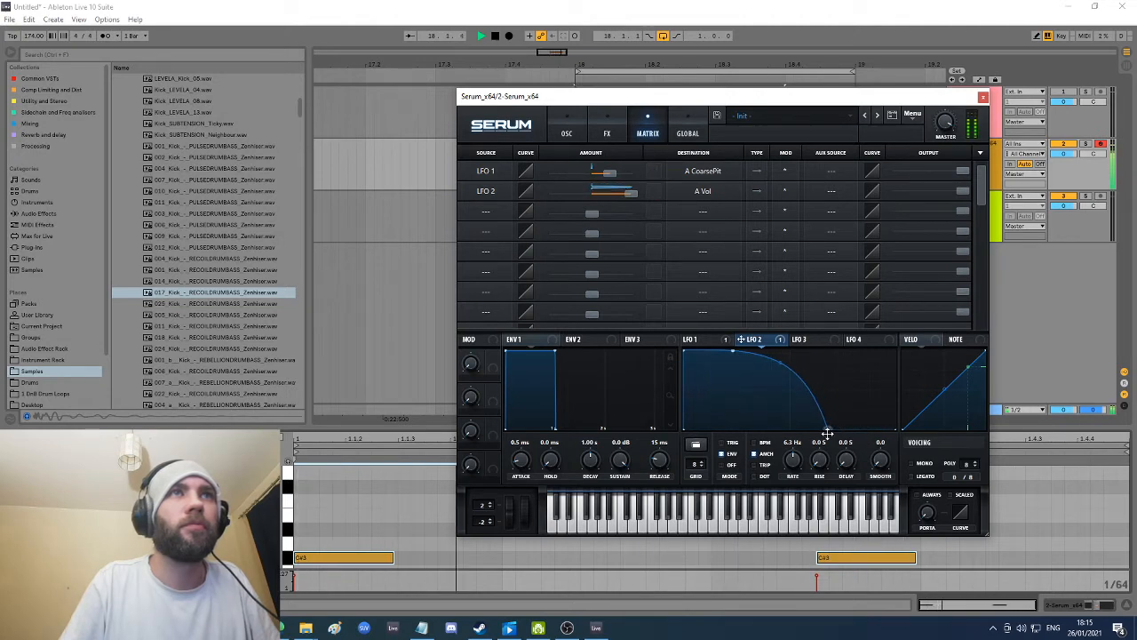
pyautogui.moveTo(779, 365); pyautogui.dragTo(780, 373)
# Step: Set LFO 1's rate to 4.3 Hz and shorten its decay to reach zero about a quarter along while the loop plays
pyautogui.click(692, 340)
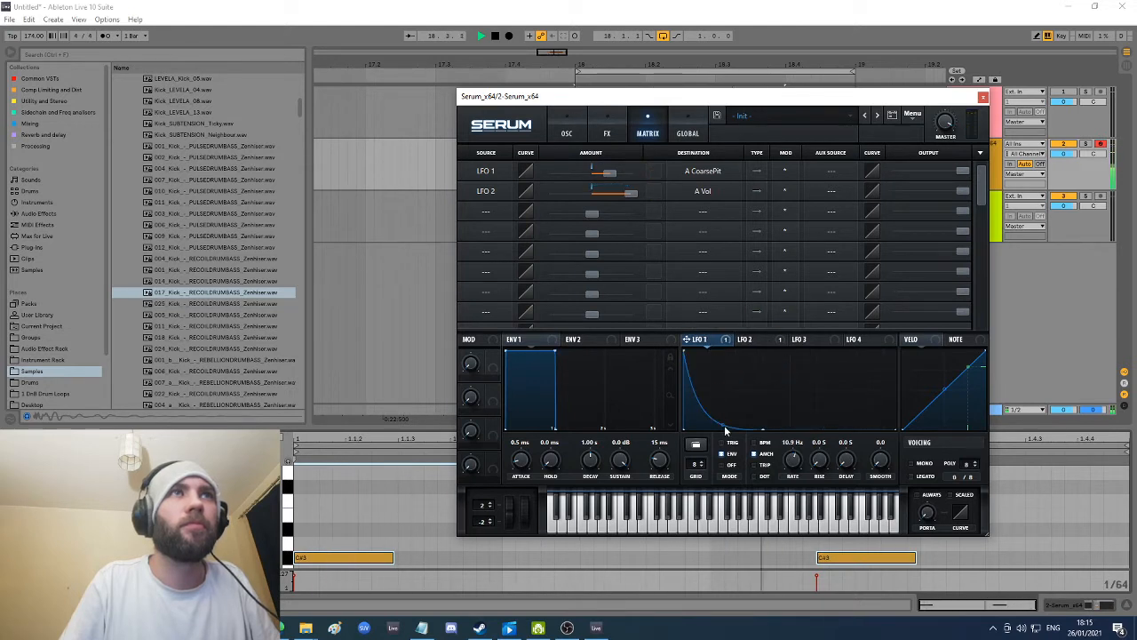
pyautogui.moveTo(793, 471); pyautogui.dragTo(793, 473)
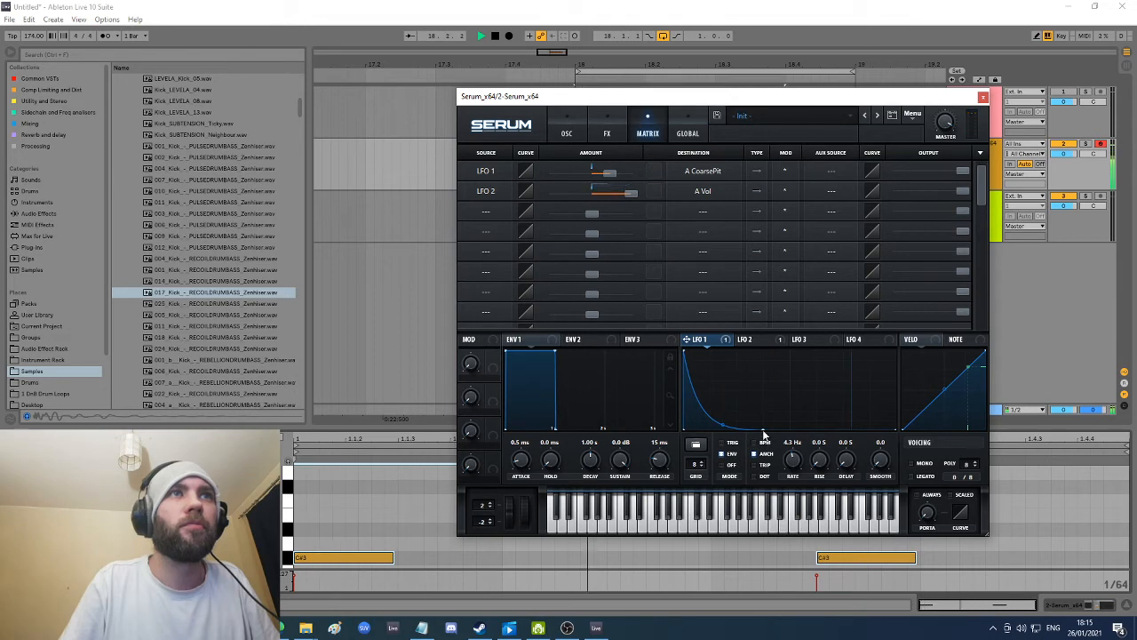
pyautogui.moveTo(762, 428); pyautogui.dragTo(749, 436)
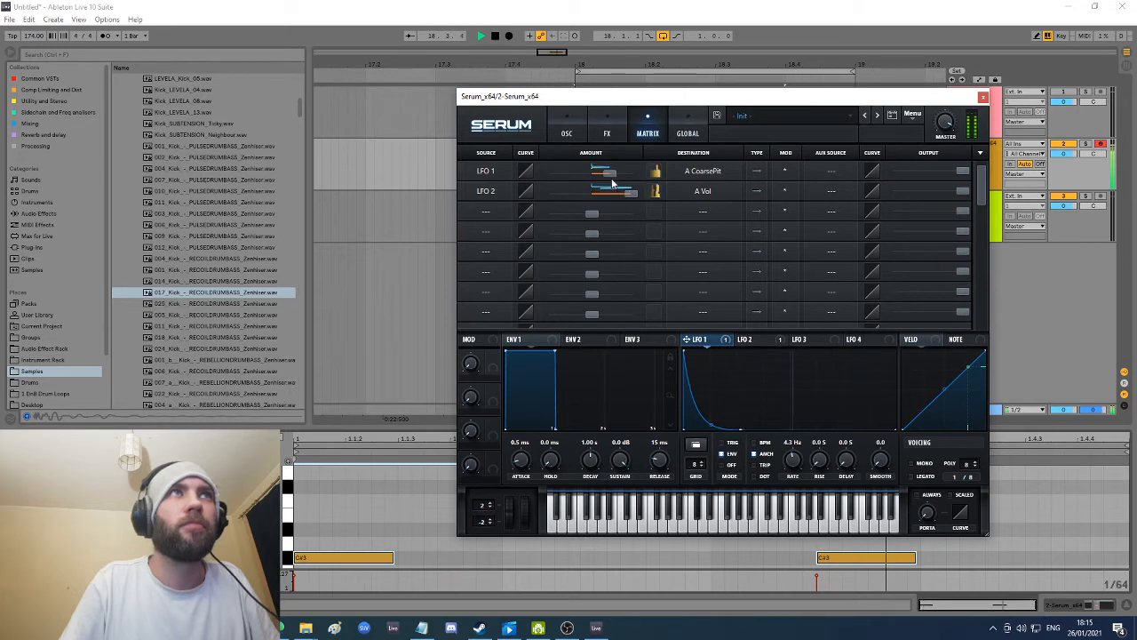
# Step: Slightly lower LFO 1's modulation amount on oscillator A's coarse pitch and fine-tune the bend of its decay curve
pyautogui.moveTo(613, 176)
pyautogui.mouseDown()
pyautogui.moveTo(623, 177)
pyautogui.moveTo(610, 185)
pyautogui.mouseUp()
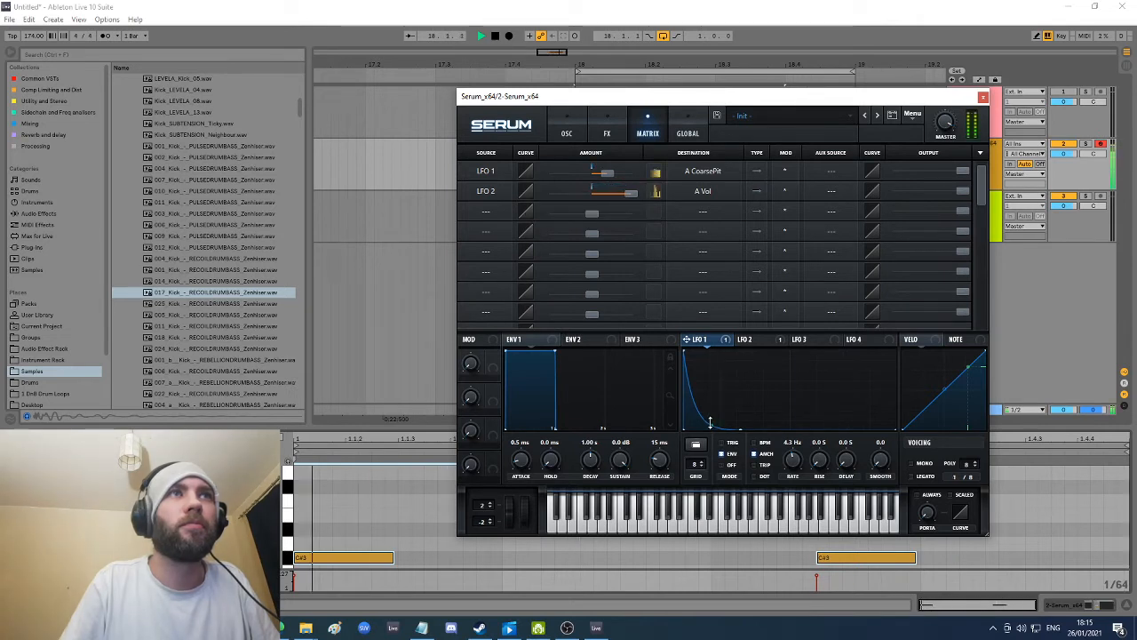
pyautogui.moveTo(711, 422)
pyautogui.mouseDown()
pyautogui.moveTo(717, 395)
pyautogui.moveTo(714, 423)
pyautogui.mouseUp()
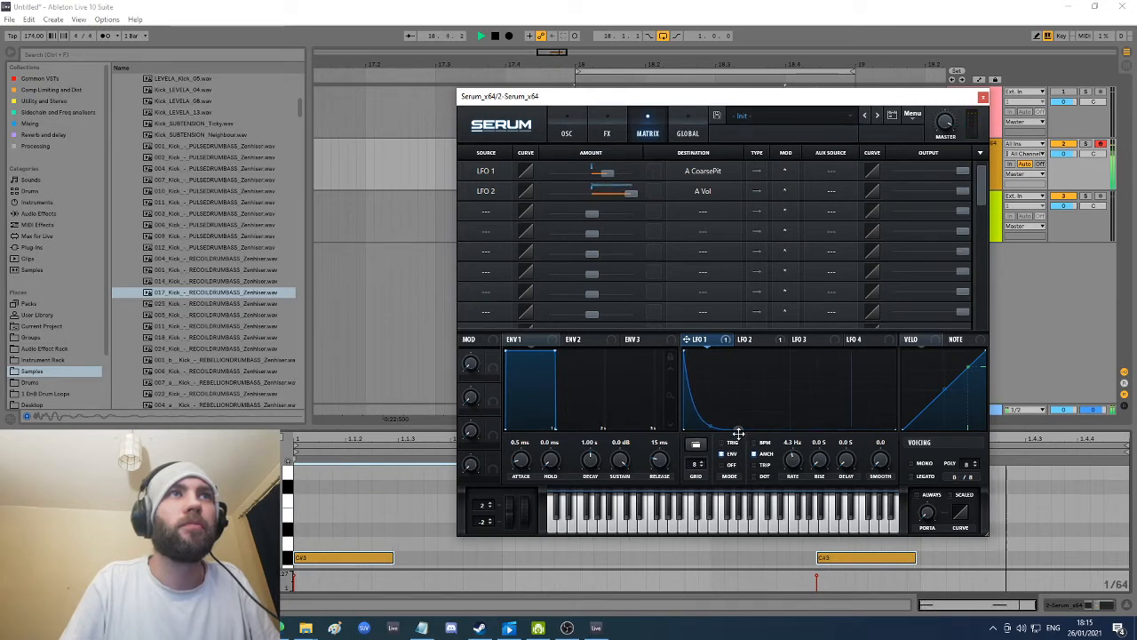
# Step: Close Serum and play the loop with the track's spectrum analyser expanded to examine the kick's frequency content
pyautogui.click(983, 97)
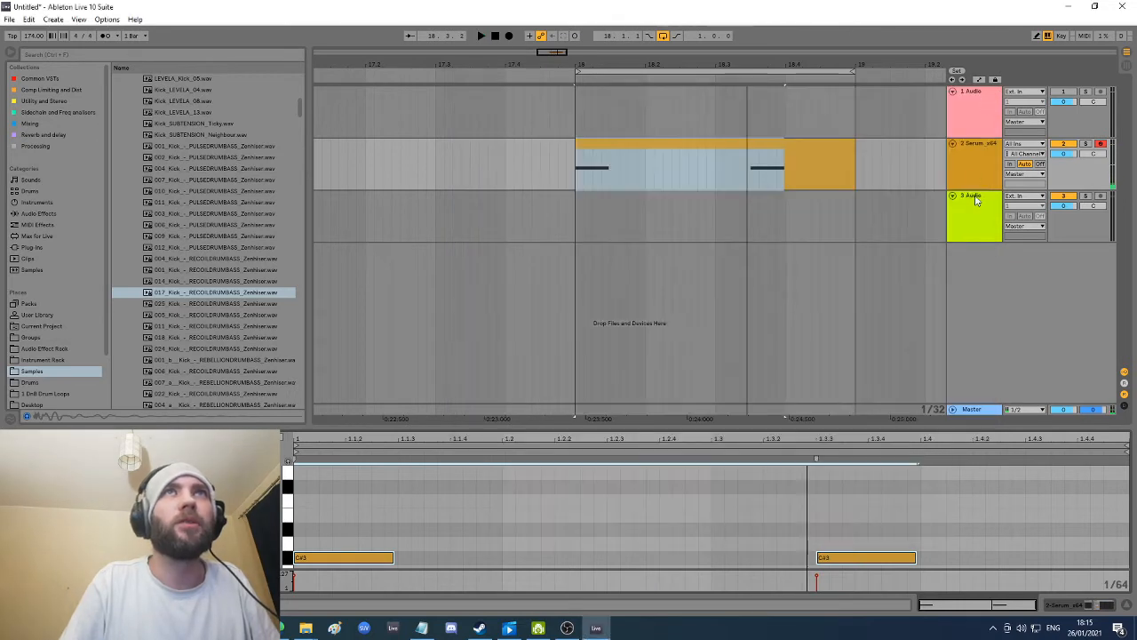
pyautogui.click(972, 172)
pyautogui.doubleClick(414, 527)
pyautogui.press('space')
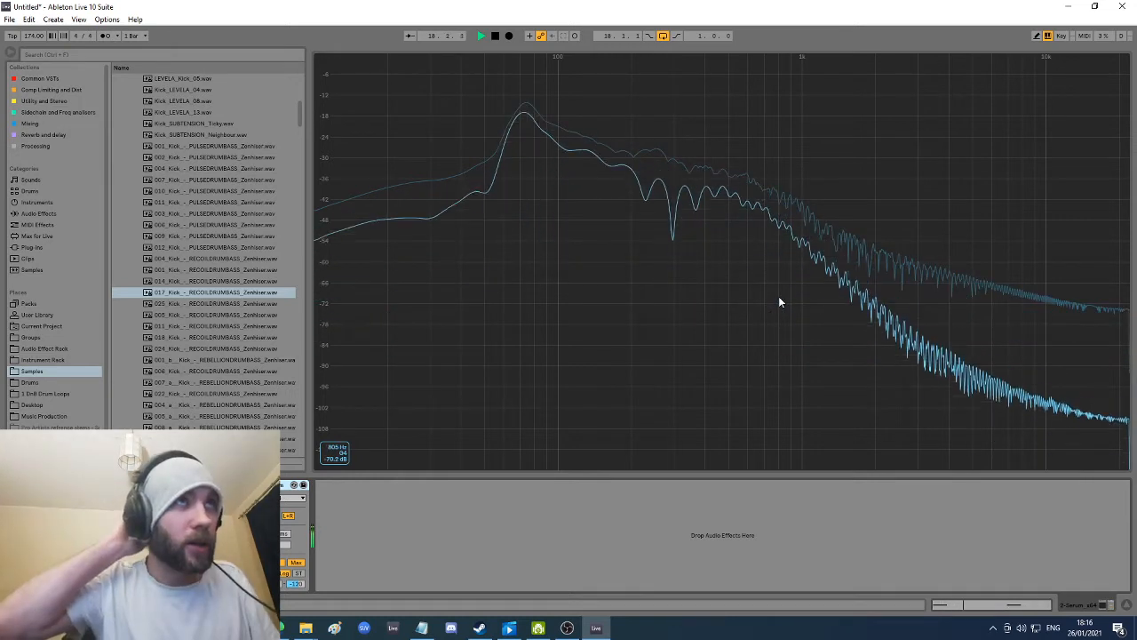
pyautogui.press('space')
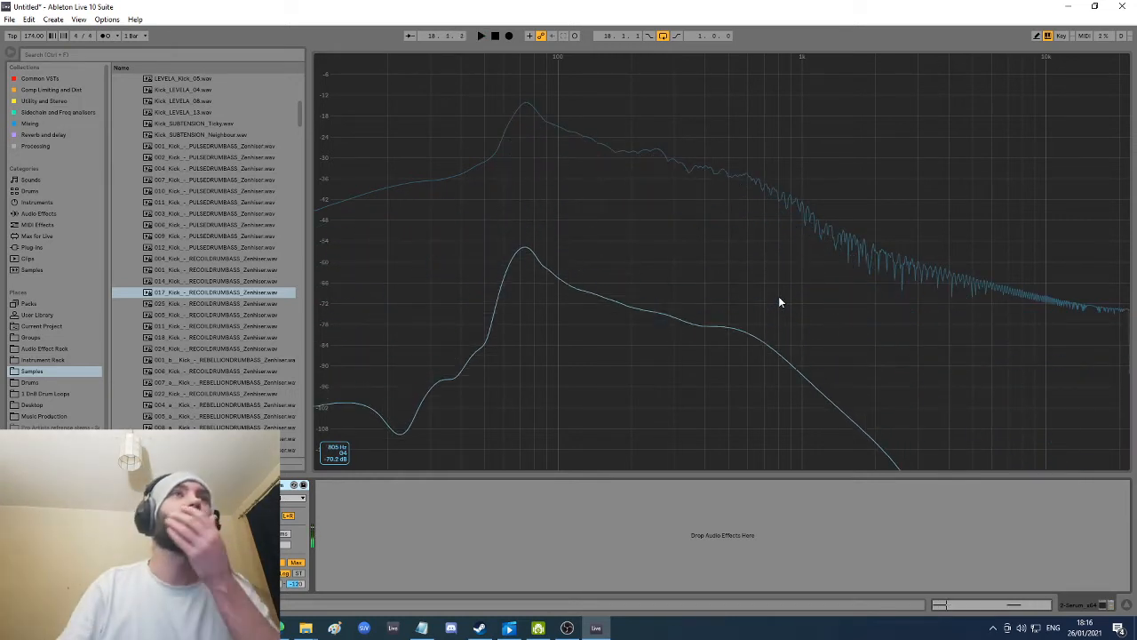
pyautogui.doubleClick(794, 202)
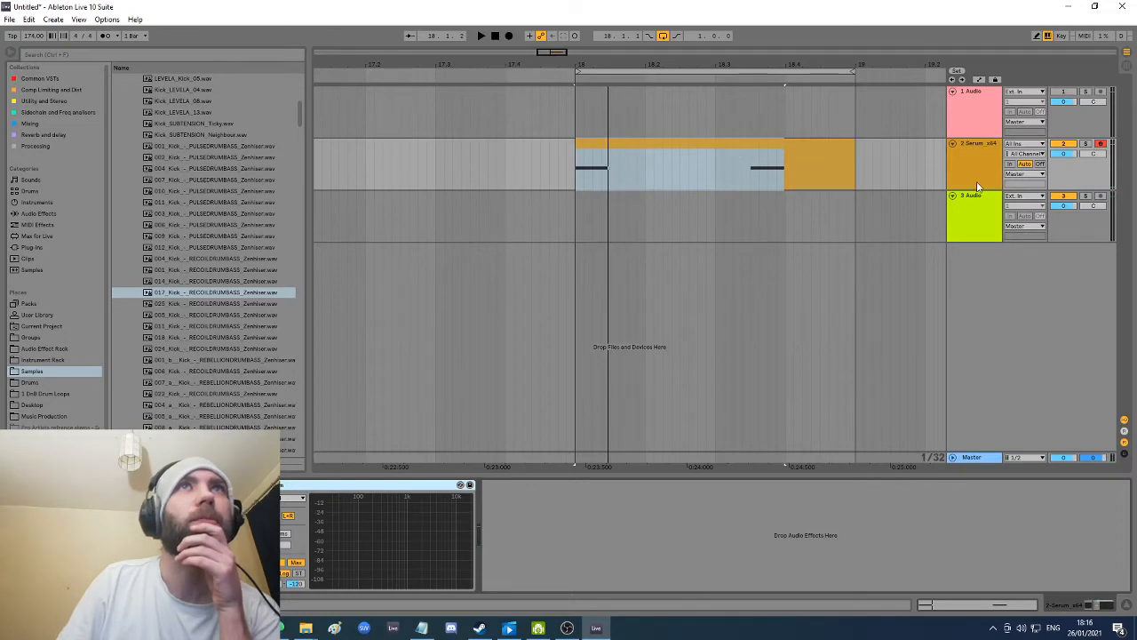
# Step: Search the plug-ins for "schop" and add Schope_x64 to the Serum track
pyautogui.click(94, 52)
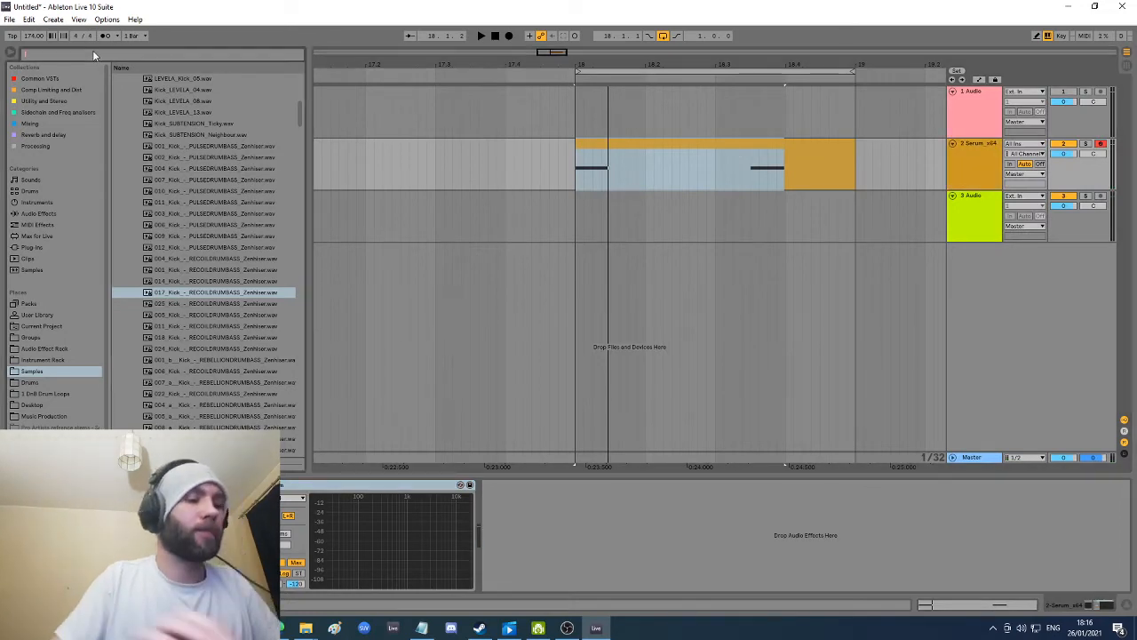
pyautogui.write('echop')
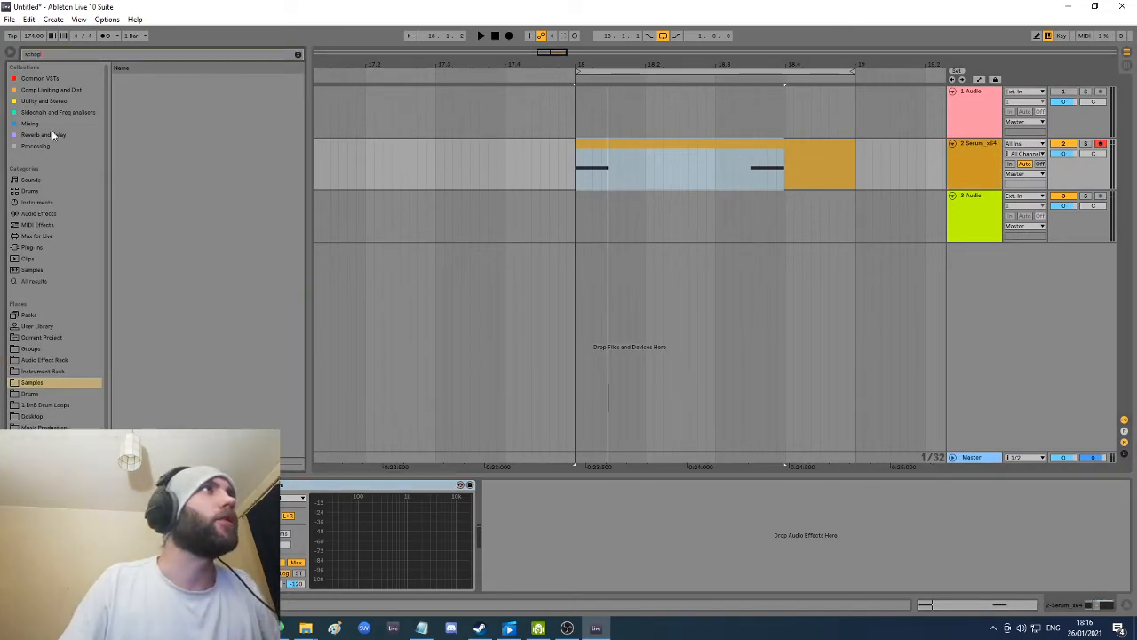
pyautogui.click(46, 246)
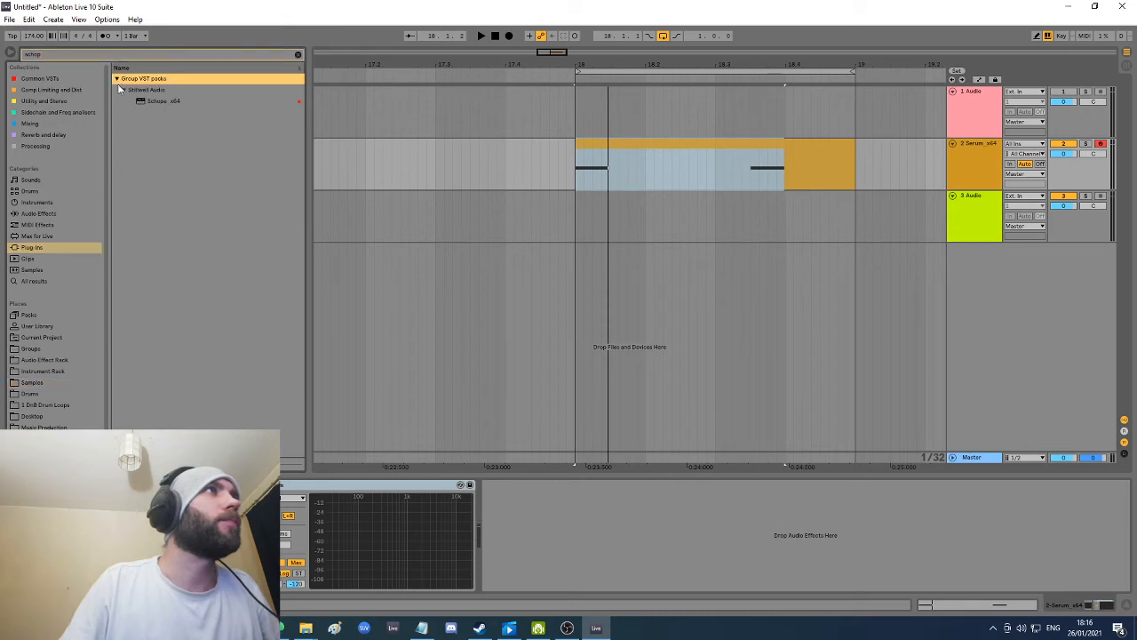
pyautogui.click(152, 102)
pyautogui.moveTo(978, 171); pyautogui.dragTo(978, 171)
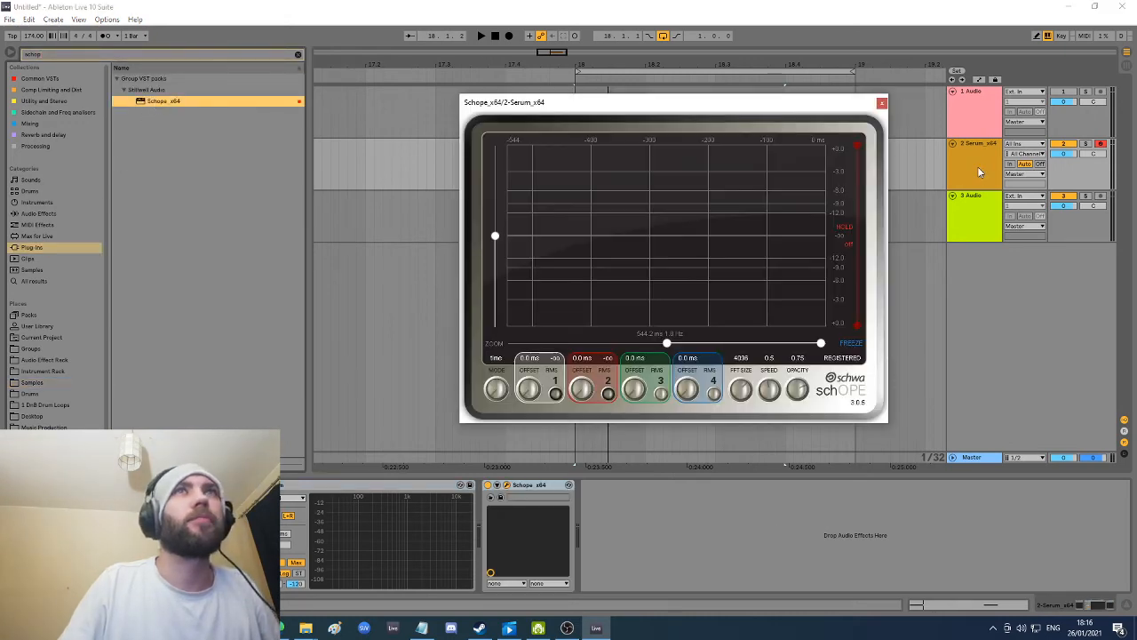
# Step: Play the loop, freeze the oscilloscope display and zoom in on a single kick hit to examine its waveform
pyautogui.press('space')
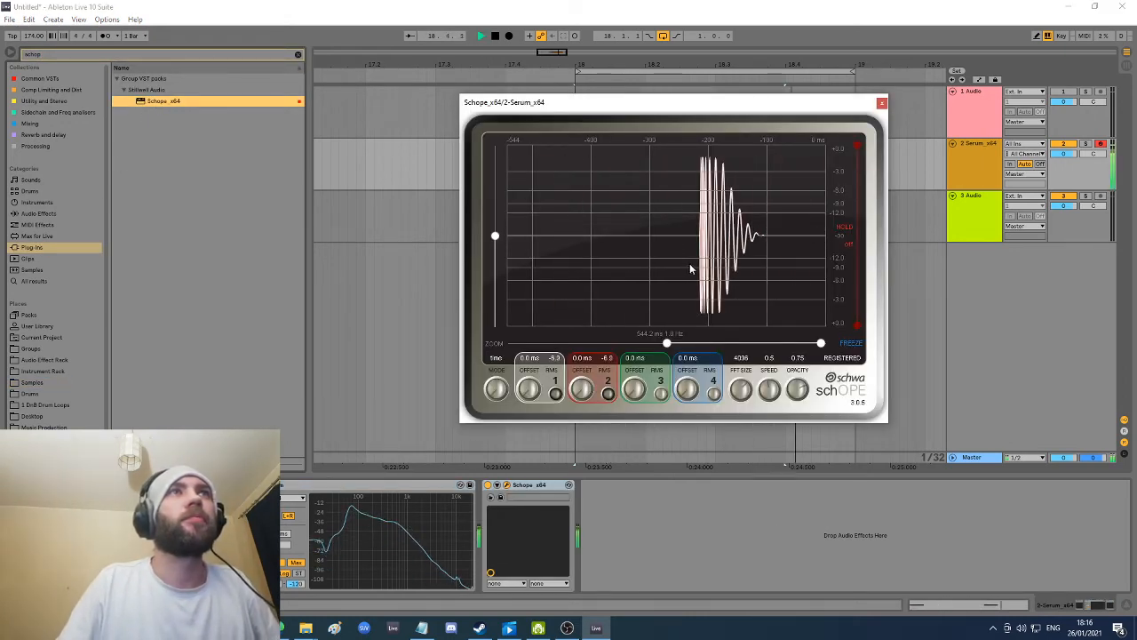
pyautogui.click(860, 345)
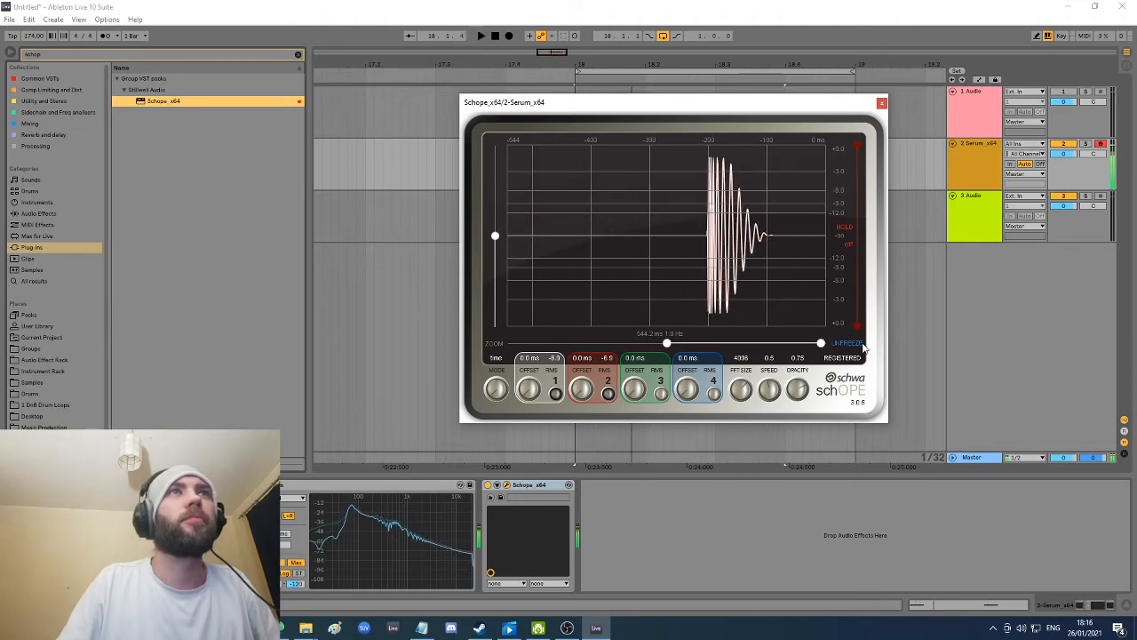
pyautogui.moveTo(737, 106); pyautogui.dragTo(682, 188)
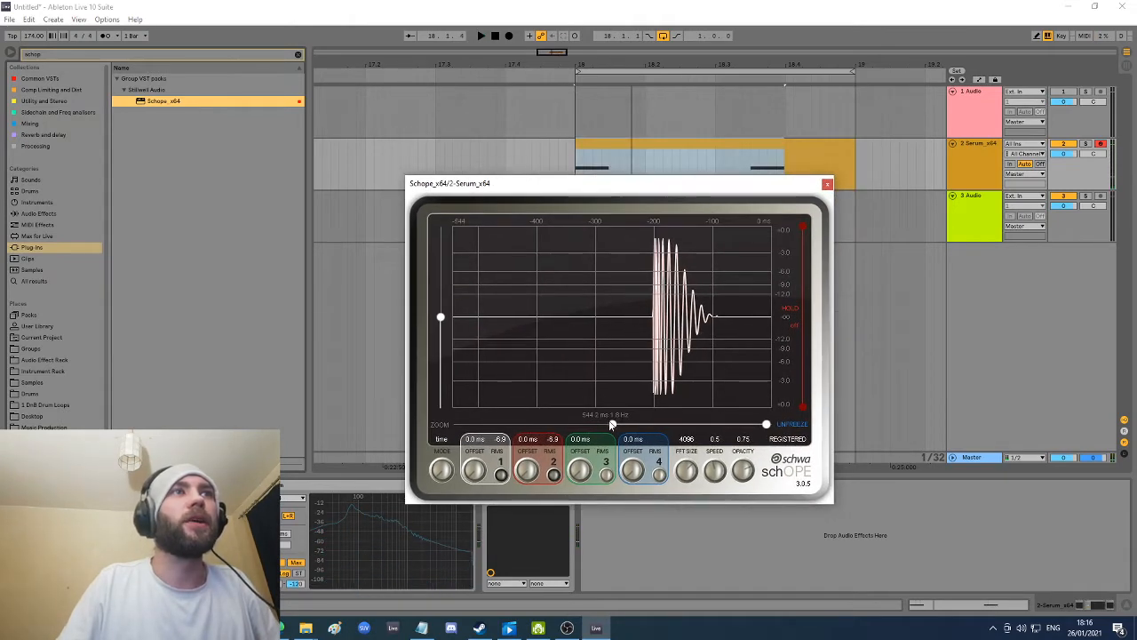
pyautogui.moveTo(611, 424); pyautogui.dragTo(672, 423)
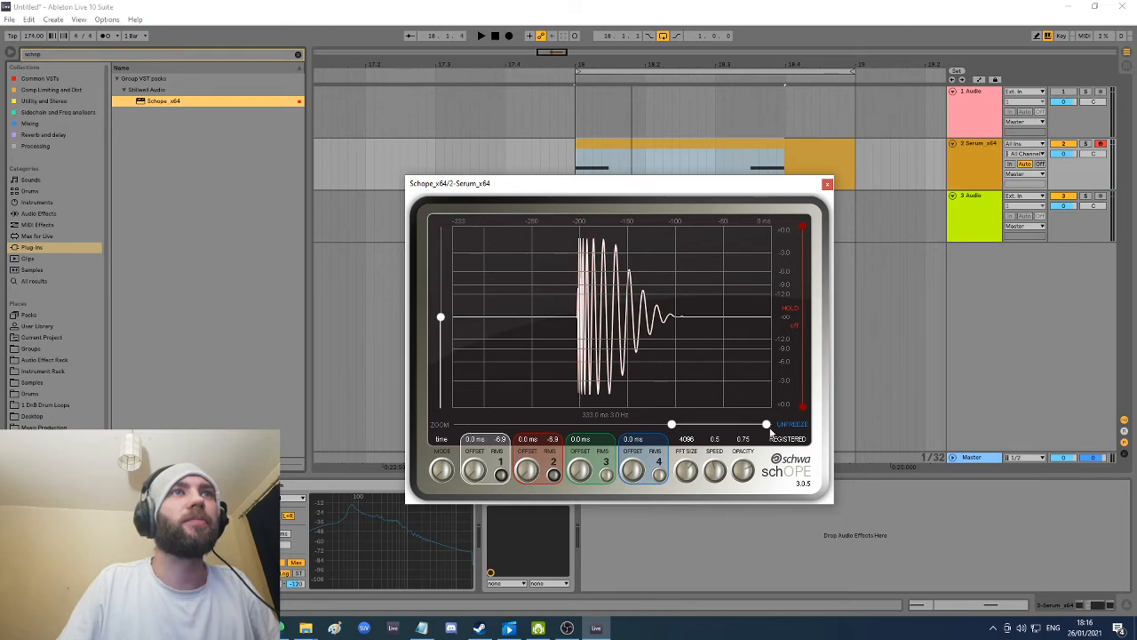
pyautogui.moveTo(767, 426); pyautogui.dragTo(728, 427)
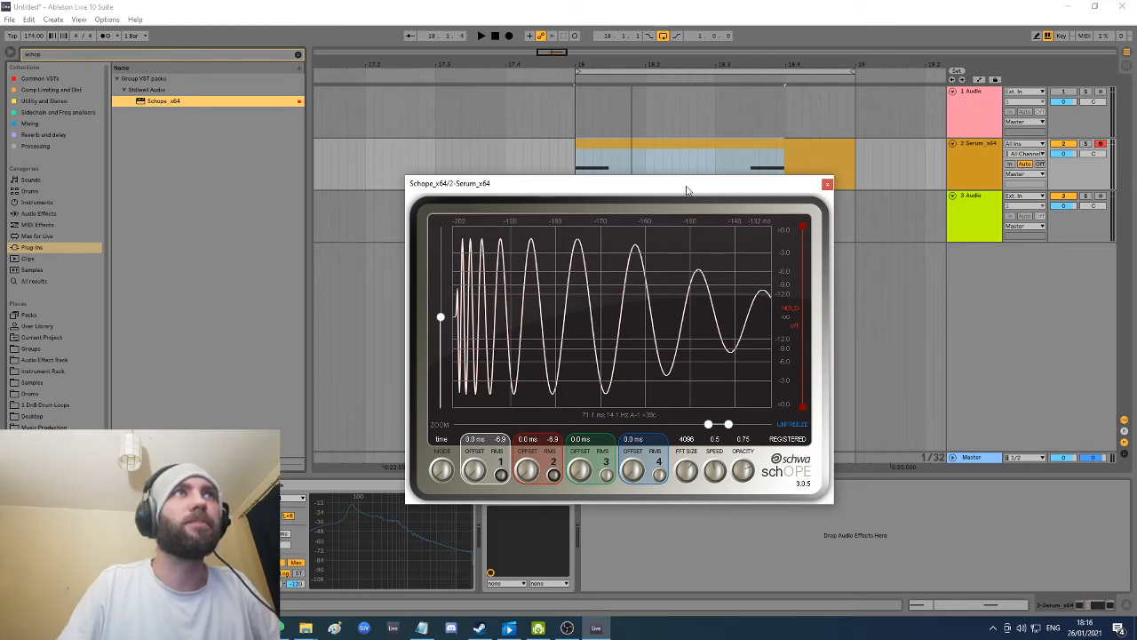
pyautogui.moveTo(686, 189); pyautogui.dragTo(689, 211)
pyautogui.moveTo(734, 453); pyautogui.dragTo(741, 452)
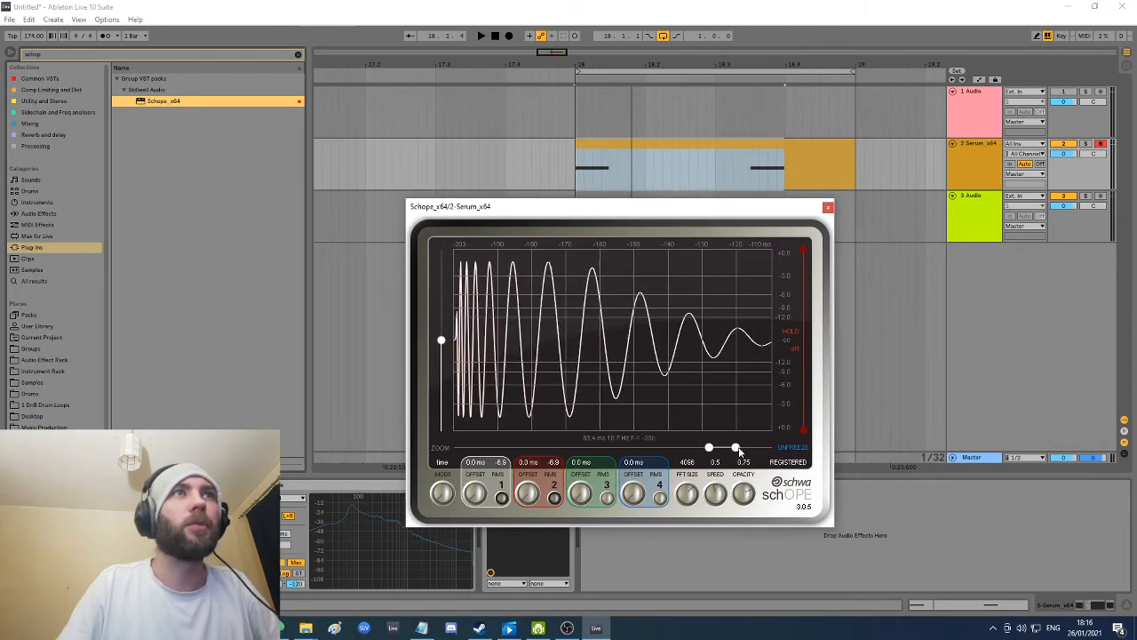
pyautogui.moveTo(616, 207); pyautogui.dragTo(662, 215)
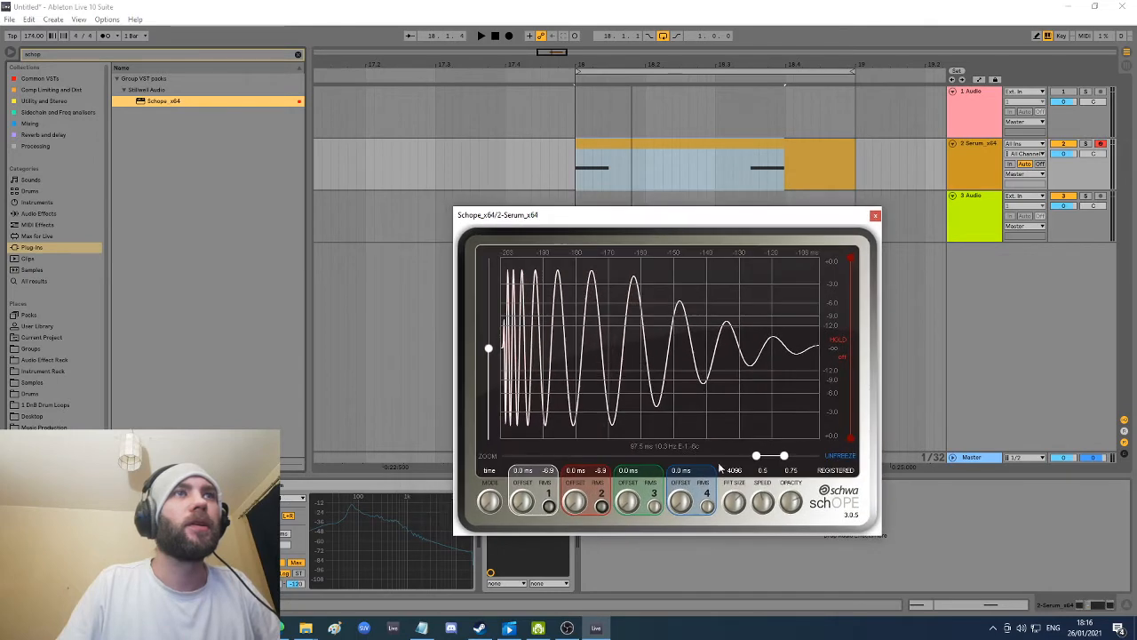
pyautogui.moveTo(755, 455); pyautogui.dragTo(753, 456)
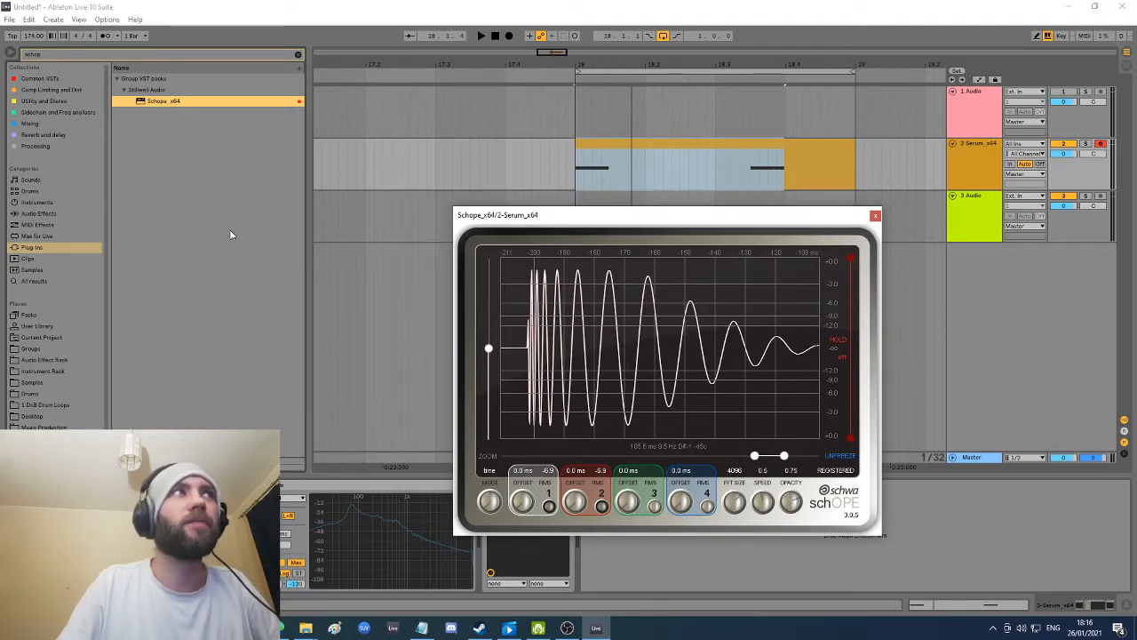
# Step: Return the browser to the Samples folder, clear the search and select 004_Kick_-_RECOILDRUMBASS_Zenhiser.wav
pyautogui.click(49, 384)
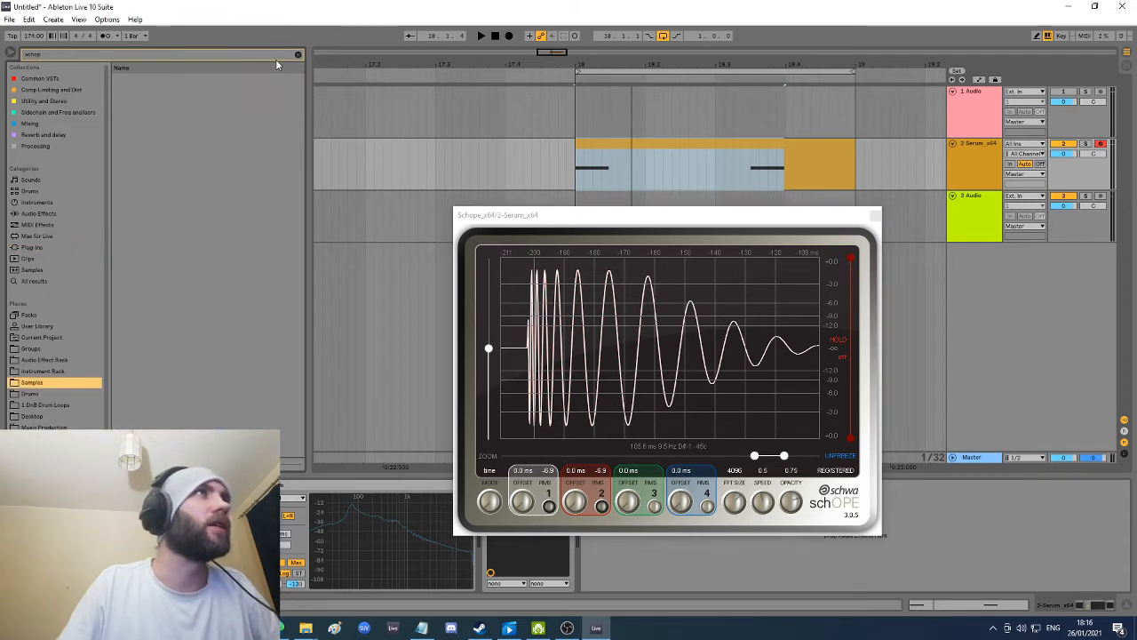
pyautogui.click(299, 55)
pyautogui.click(222, 258)
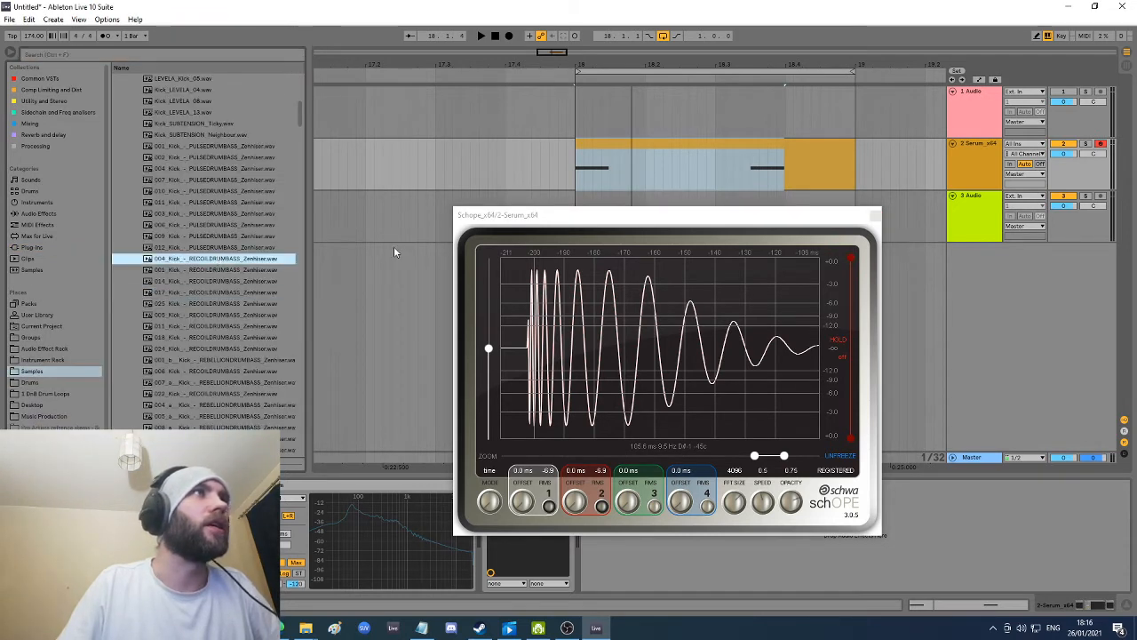
# Step: Move the oscilloscope clear of the tracks, try the 004 RECOILDRUMBASS kick sample on the third audio track and remove it
pyautogui.moveTo(572, 215); pyautogui.dragTo(516, 325)
pyautogui.moveTo(222, 258); pyautogui.dragTo(597, 217)
pyautogui.rightClick(639, 198)
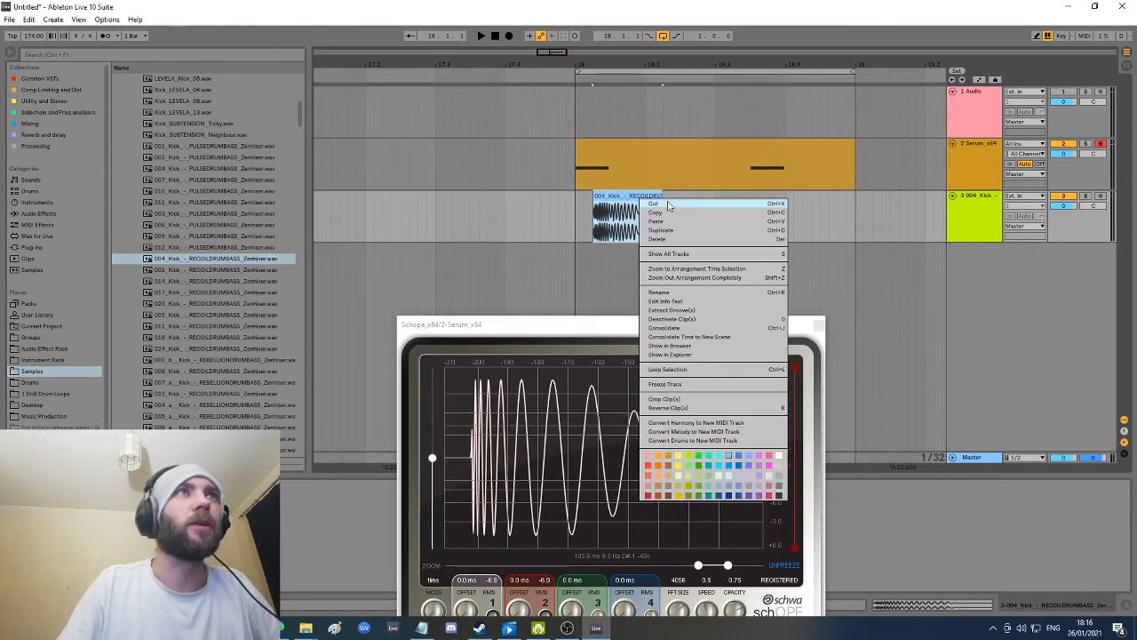
pyautogui.click(669, 204)
# Step: Audition several PULSEDRUMBASS and RECOILDRUMBASS kicks and place 001_Kick_-_RECOILDRUMBASS_Zenhiser.wav on the third audio track
pyautogui.click(205, 239)
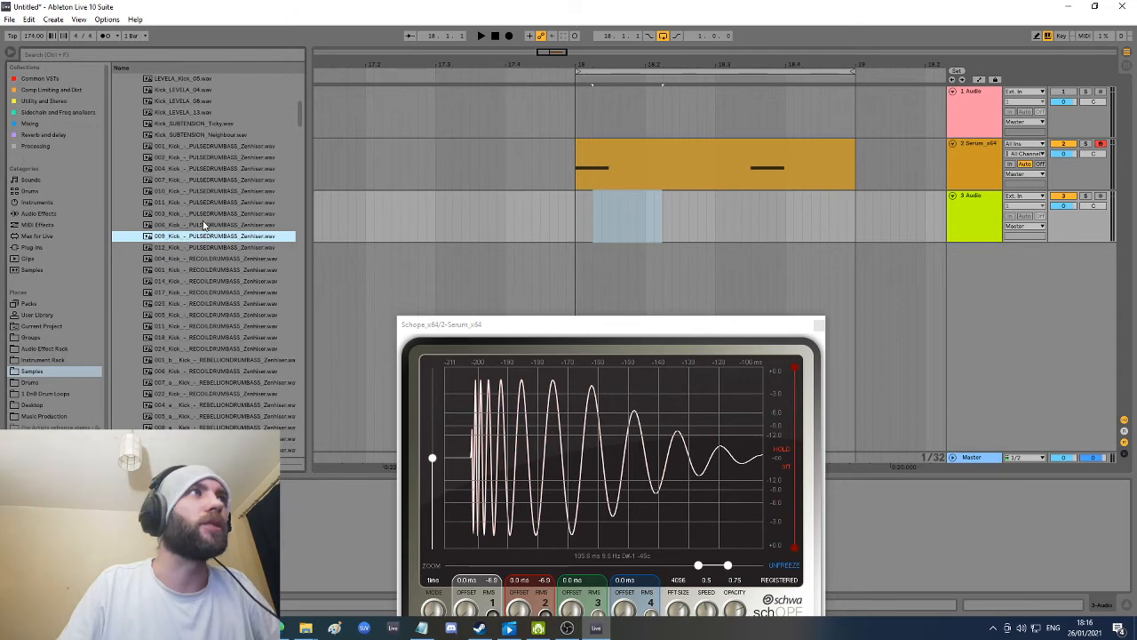
pyautogui.click(205, 226)
pyautogui.click(204, 203)
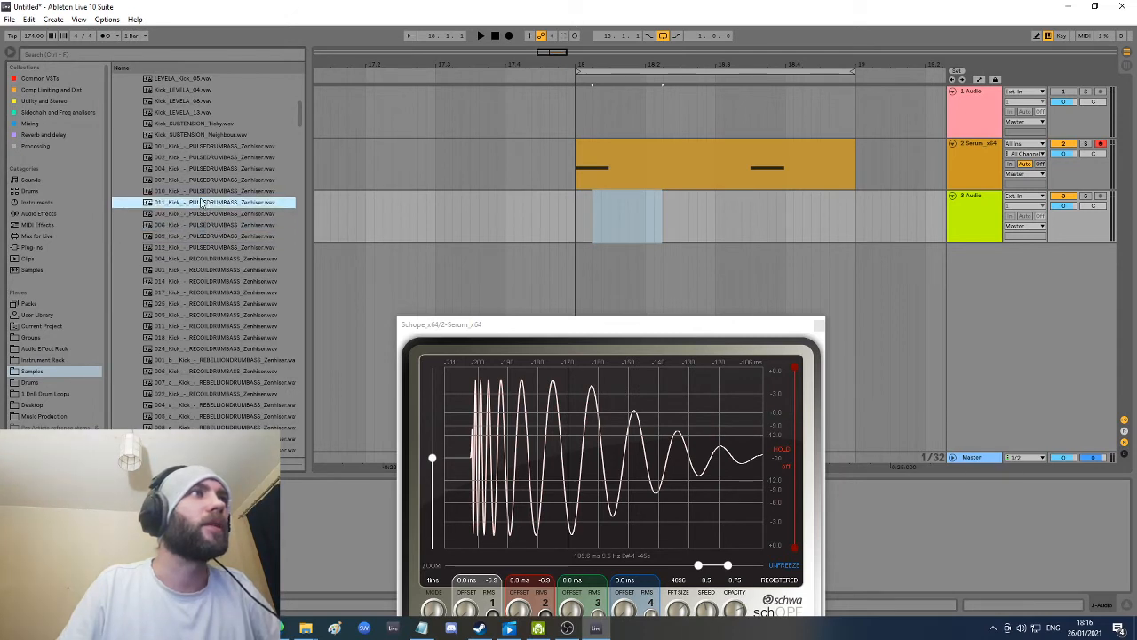
pyautogui.click(207, 170)
pyautogui.click(215, 269)
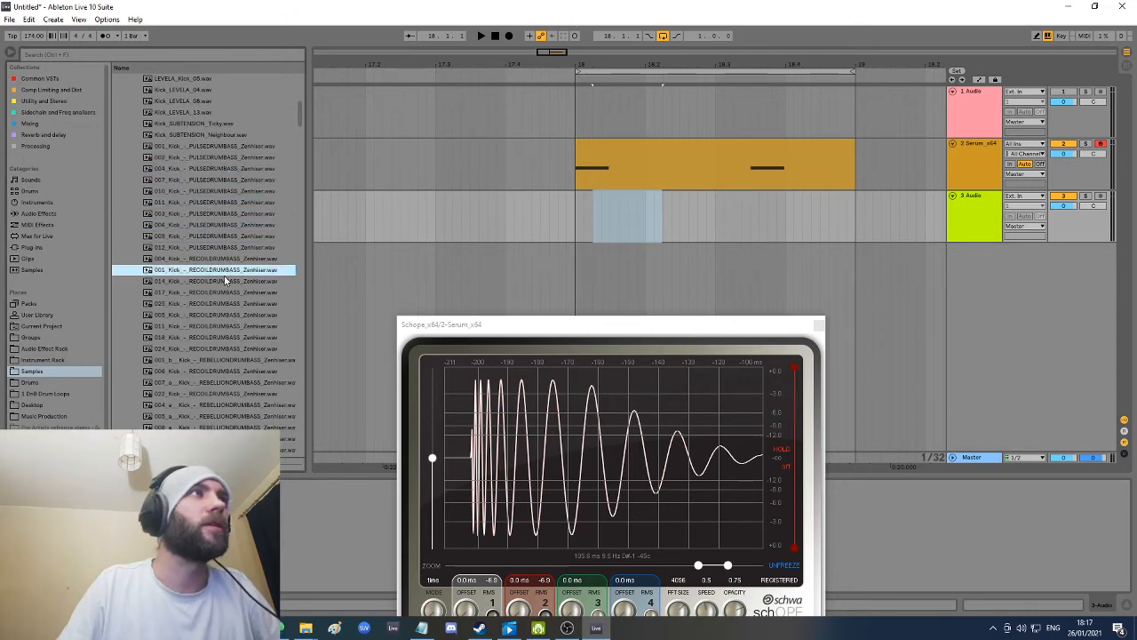
pyautogui.moveTo(225, 281); pyautogui.dragTo(587, 230)
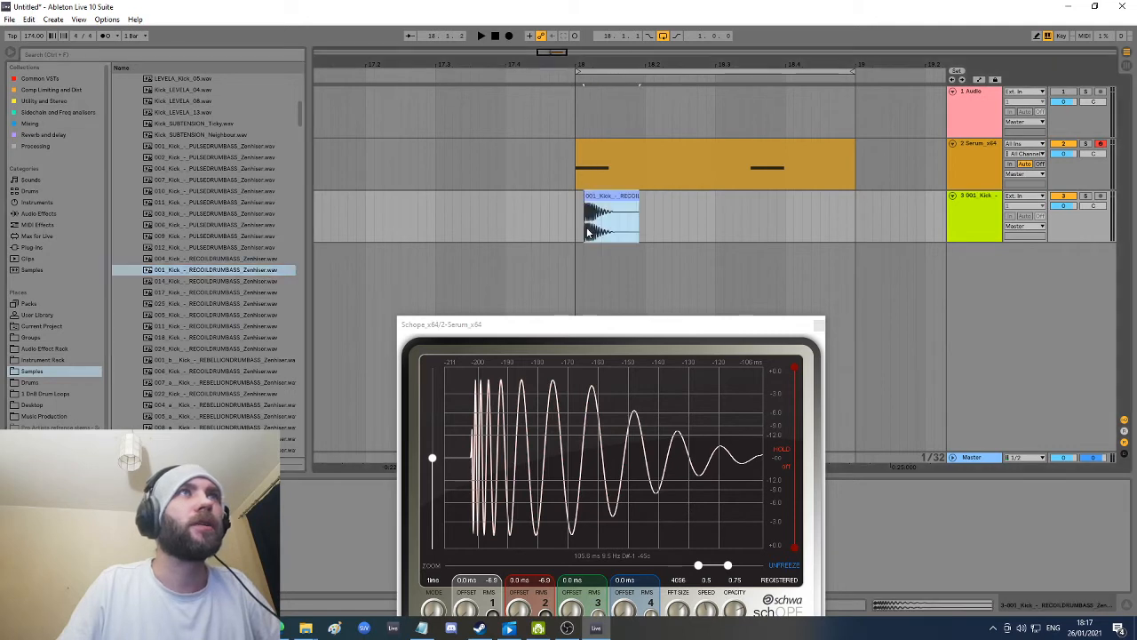
# Step: Compare the sample clip's waveform with the frozen oscilloscope trace up close and mute the sample's track
pyautogui.moveTo(612, 65); pyautogui.dragTo(611, 151)
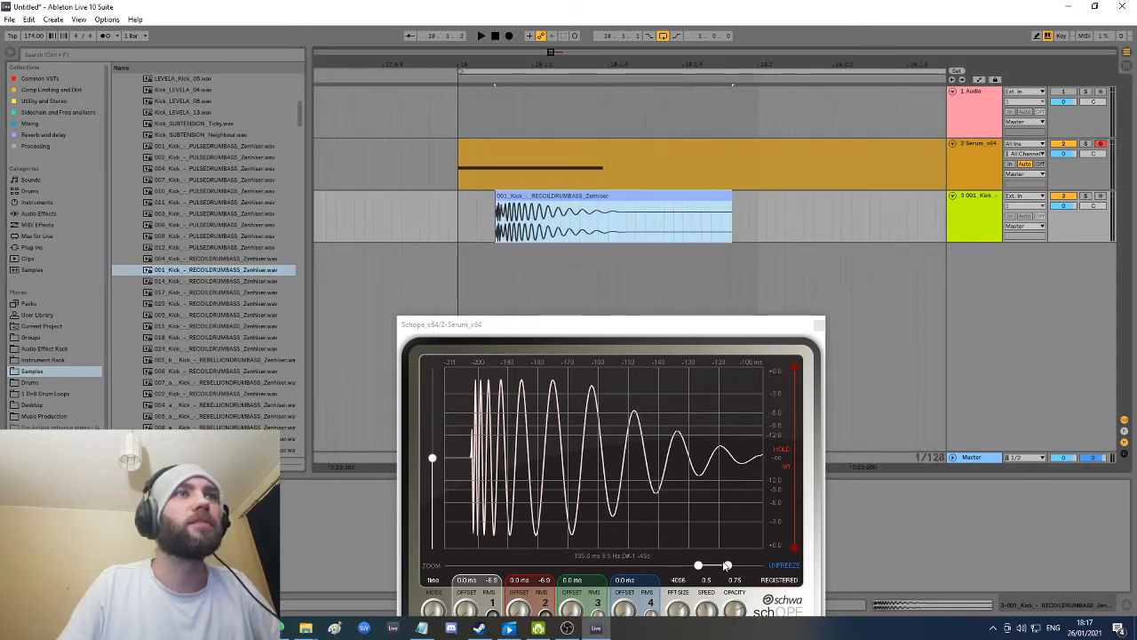
pyautogui.moveTo(727, 565); pyautogui.dragTo(732, 566)
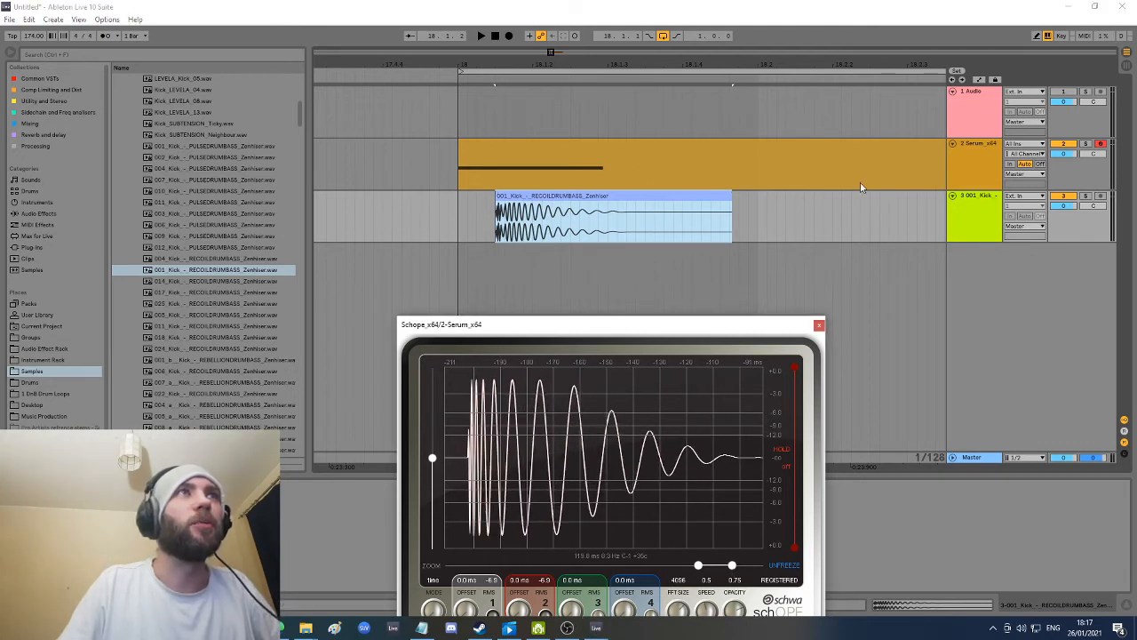
pyautogui.click(1060, 199)
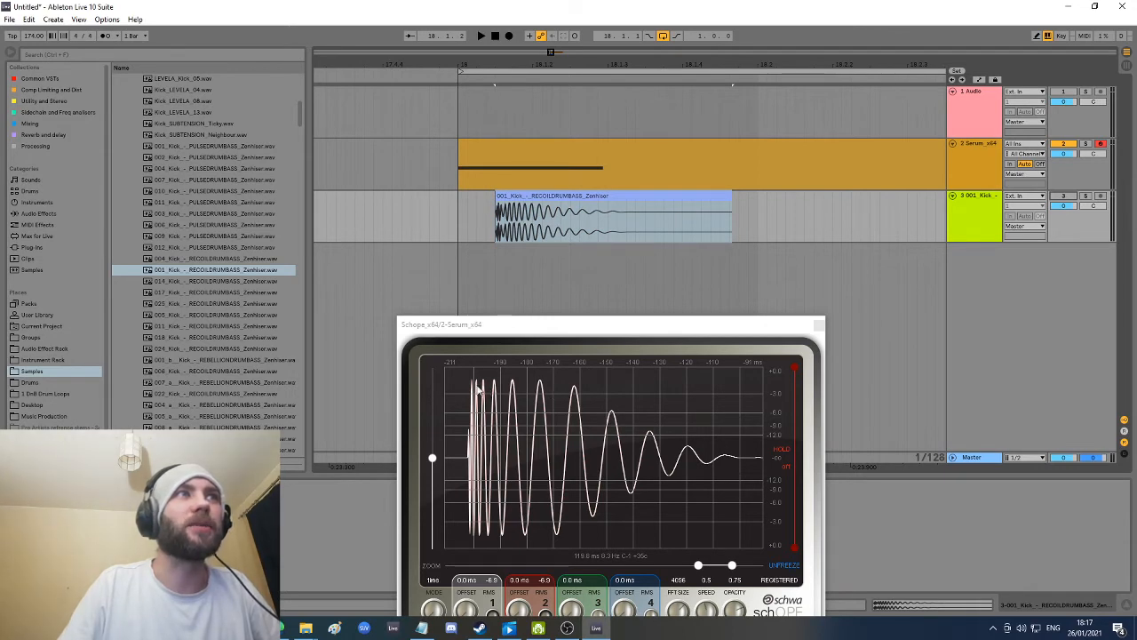
# Step: Bring up Serum, play the loop and reshape LFO 2 with a short steep drop before its long decay
pyautogui.click(985, 153)
pyautogui.moveTo(708, 330); pyautogui.dragTo(882, 412)
pyautogui.click(34, 485)
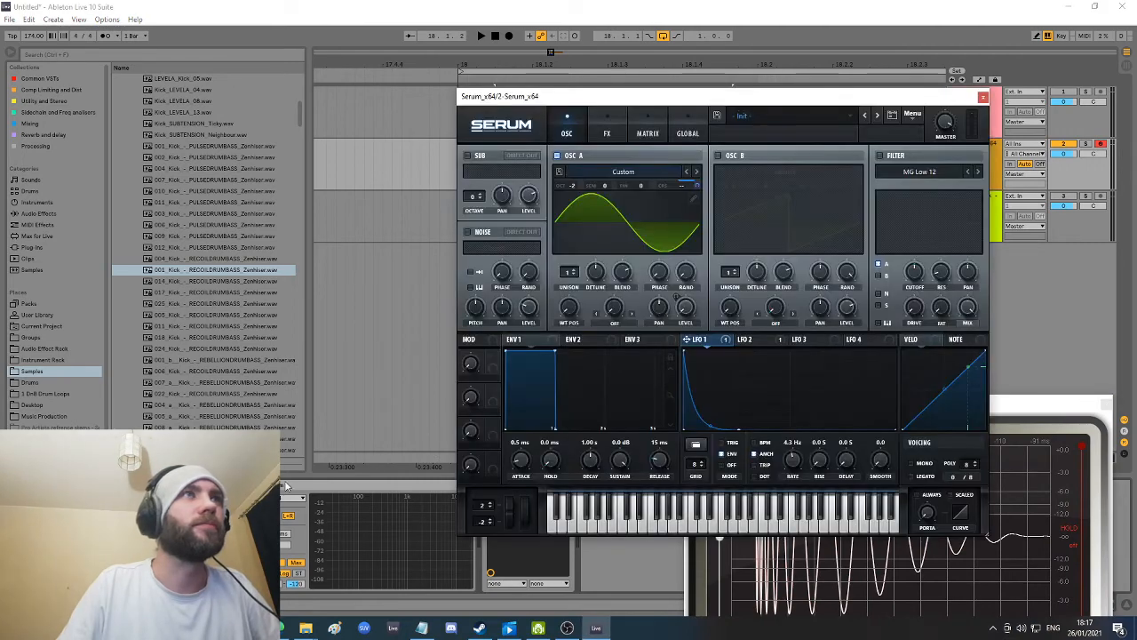
pyautogui.press('space')
pyautogui.click(753, 339)
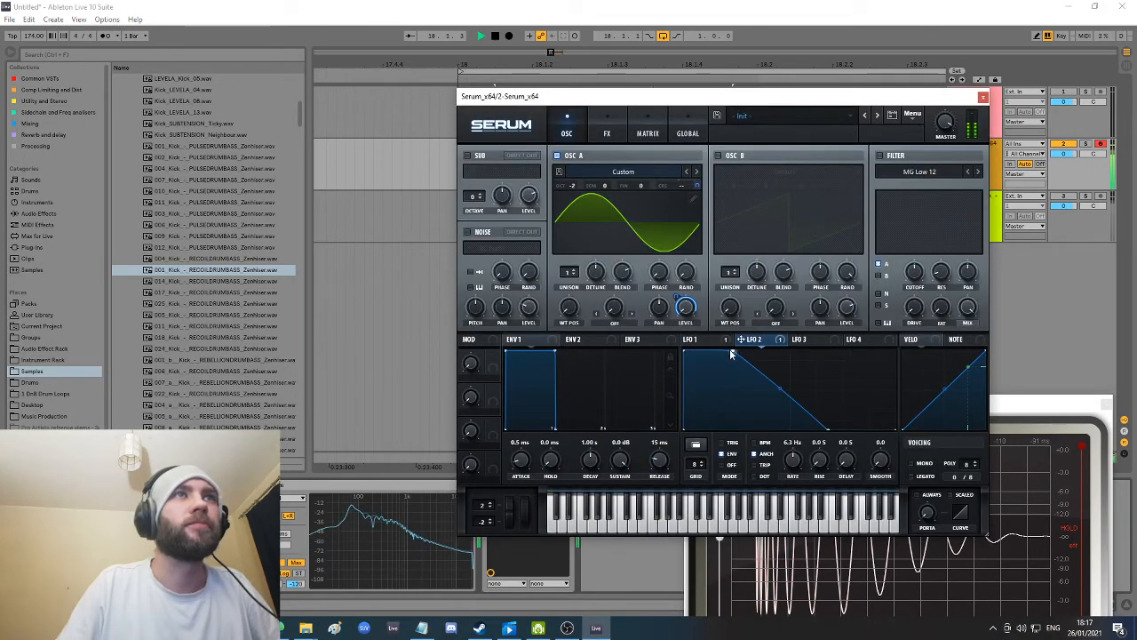
pyautogui.moveTo(720, 349); pyautogui.dragTo(704, 366)
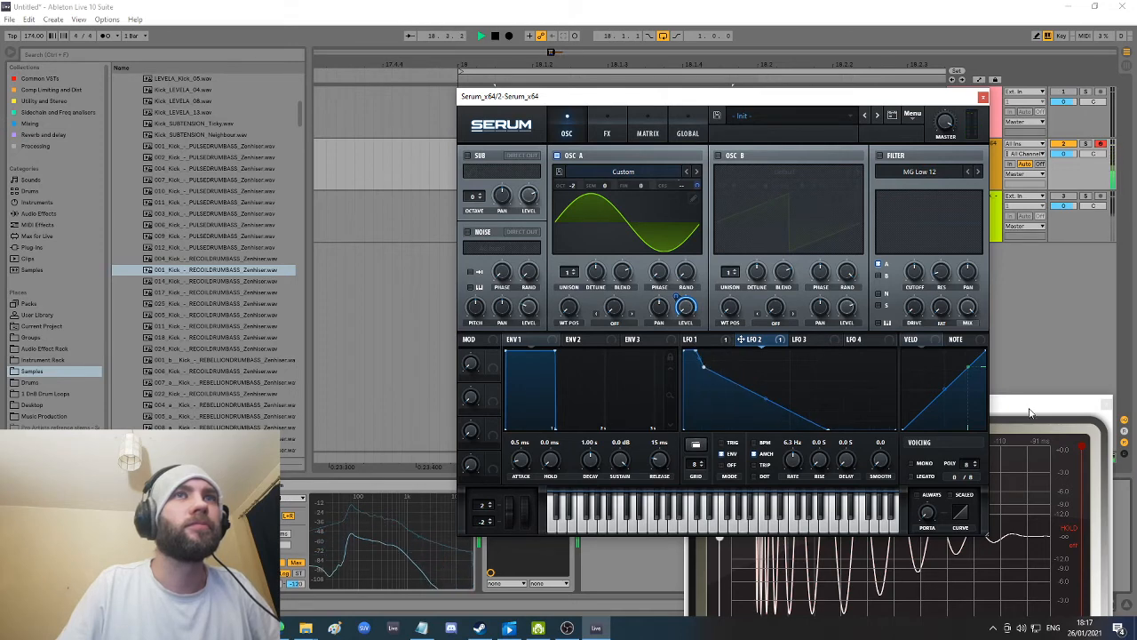
# Step: Arrange Serum and the oscilloscope side by side, then capture and zoom in on a frozen kick hit to examine its tail
pyautogui.moveTo(906, 100); pyautogui.dragTo(673, 93)
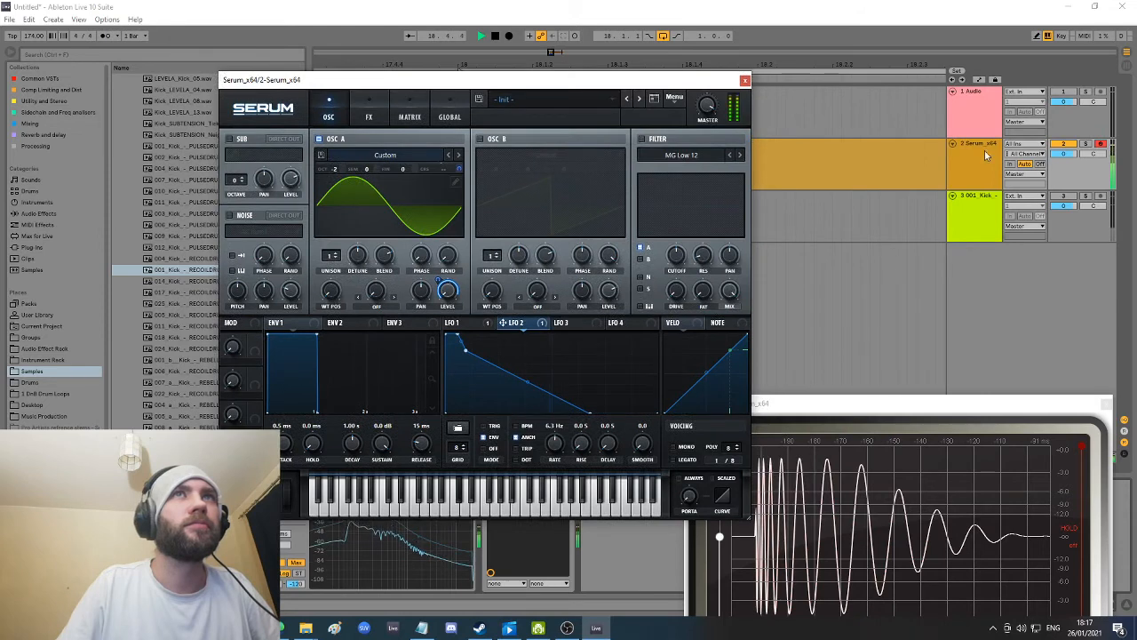
pyautogui.moveTo(916, 403); pyautogui.dragTo(898, 199)
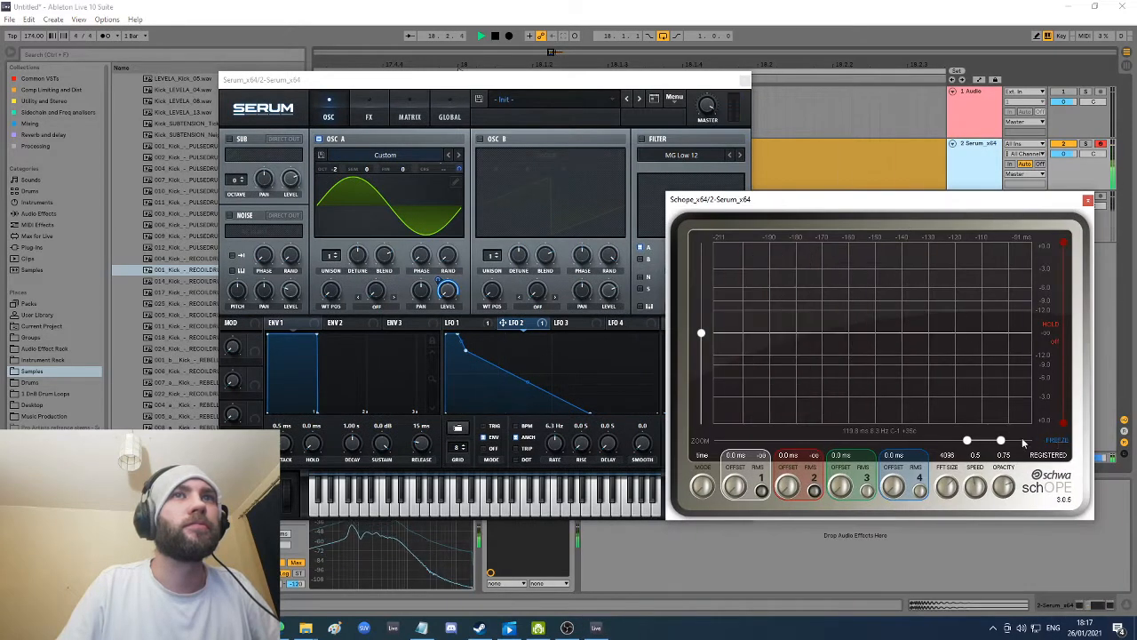
pyautogui.moveTo(1024, 442); pyautogui.dragTo(876, 447)
pyautogui.press('space')
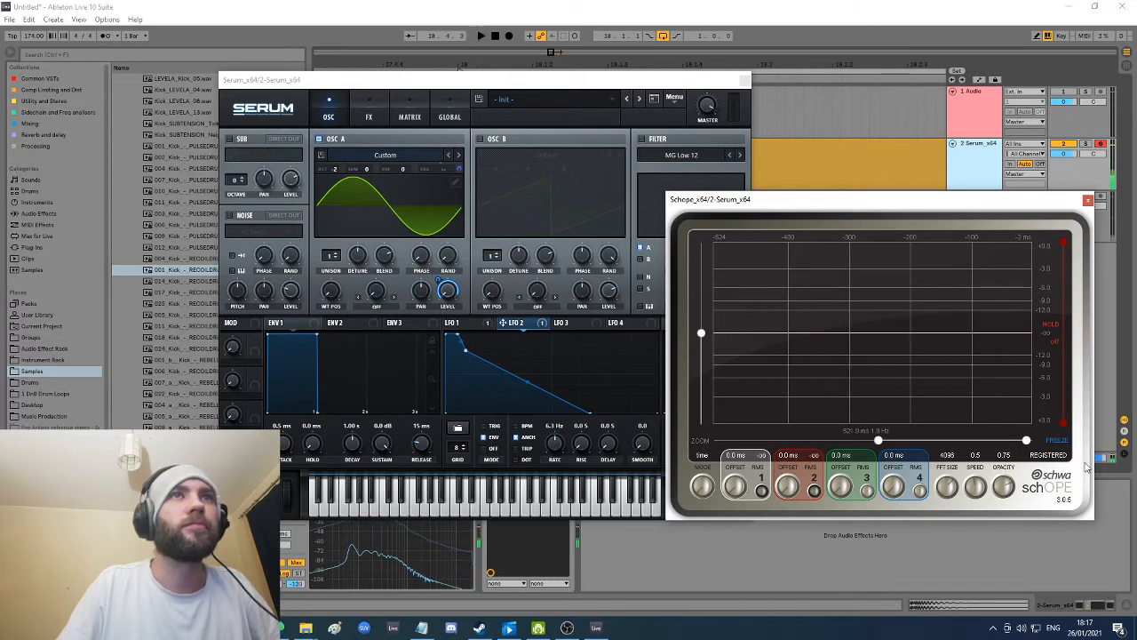
pyautogui.press('space')
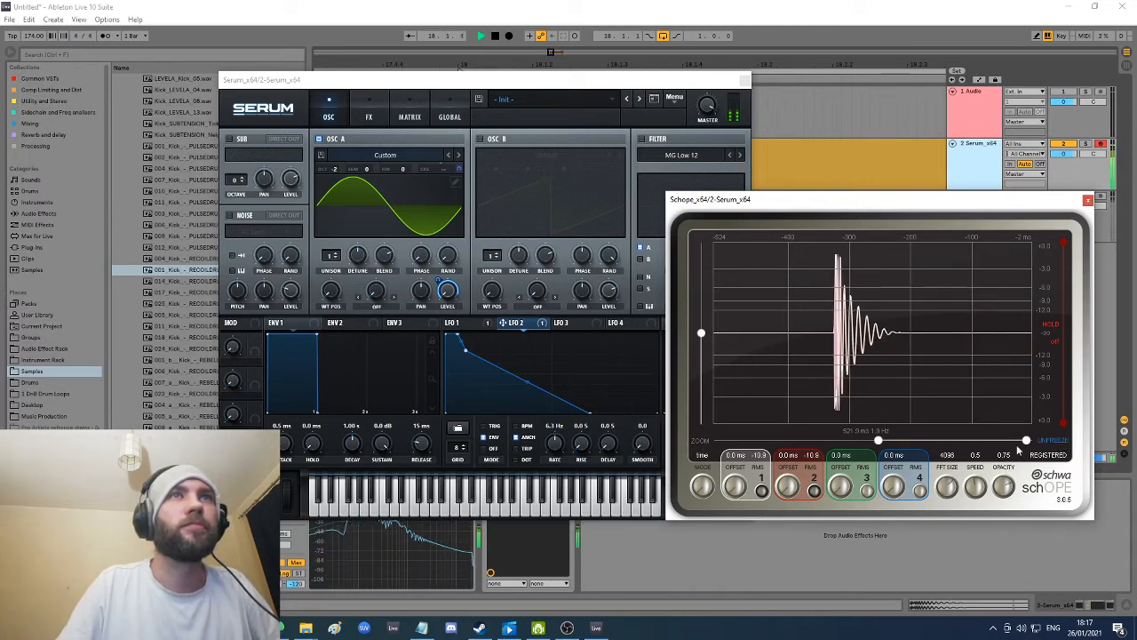
pyautogui.moveTo(1025, 442); pyautogui.dragTo(949, 440)
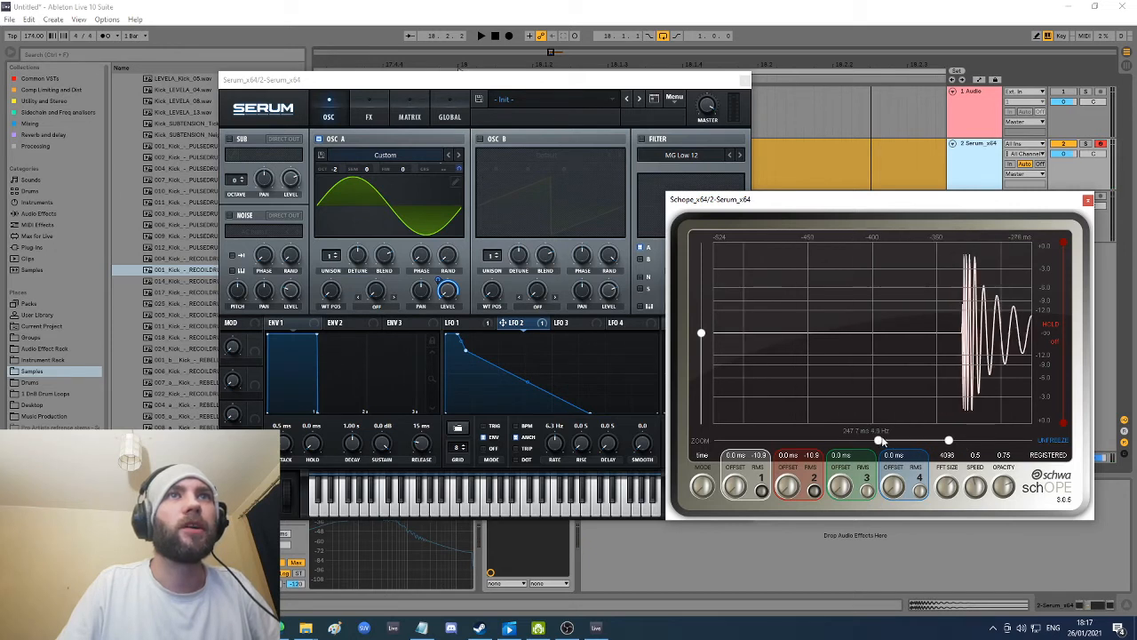
pyautogui.moveTo(880, 442); pyautogui.dragTo(974, 441)
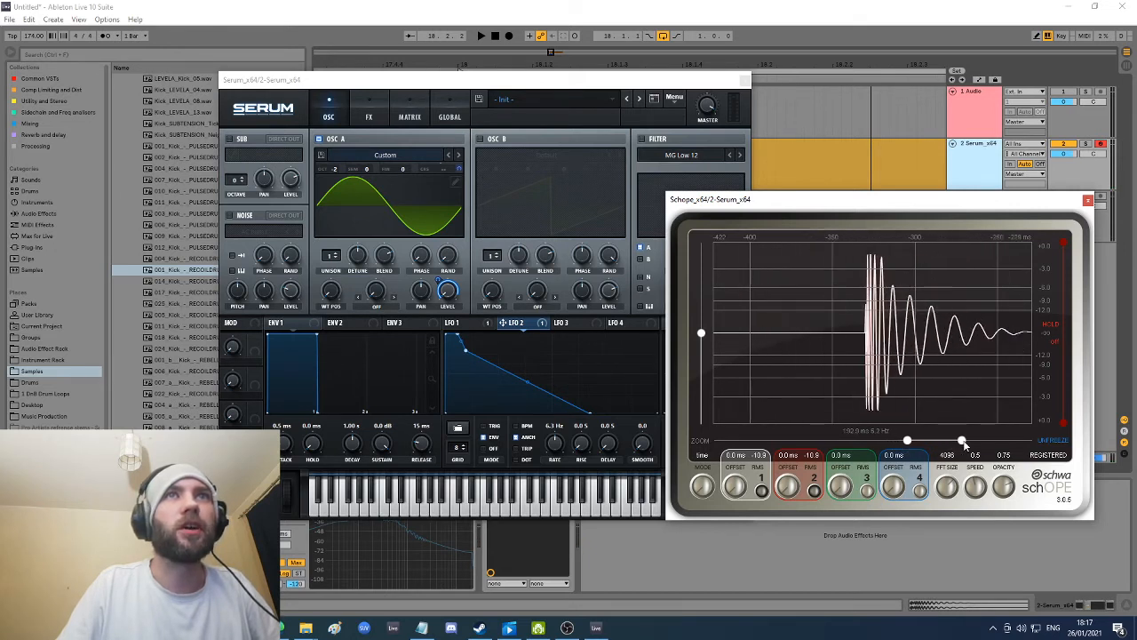
# Step: Bow LFO 2's decay curve outward, return the oscilloscope to a wider live view and move the LFO's end point later
pyautogui.click(527, 384)
pyautogui.moveTo(530, 381); pyautogui.dragTo(536, 368)
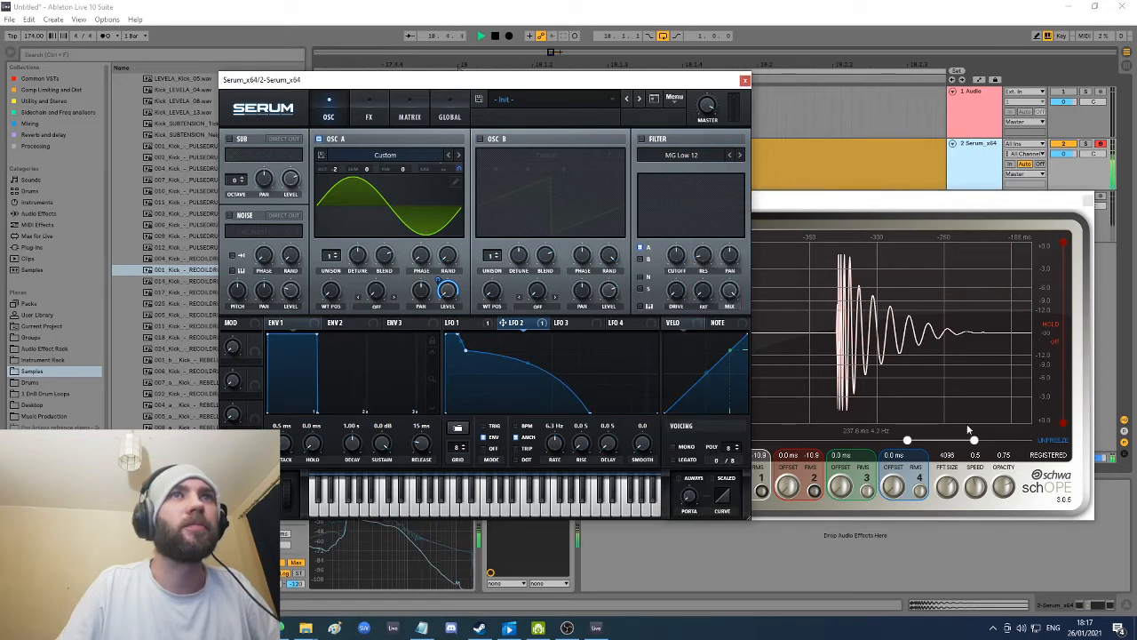
pyautogui.click(1056, 441)
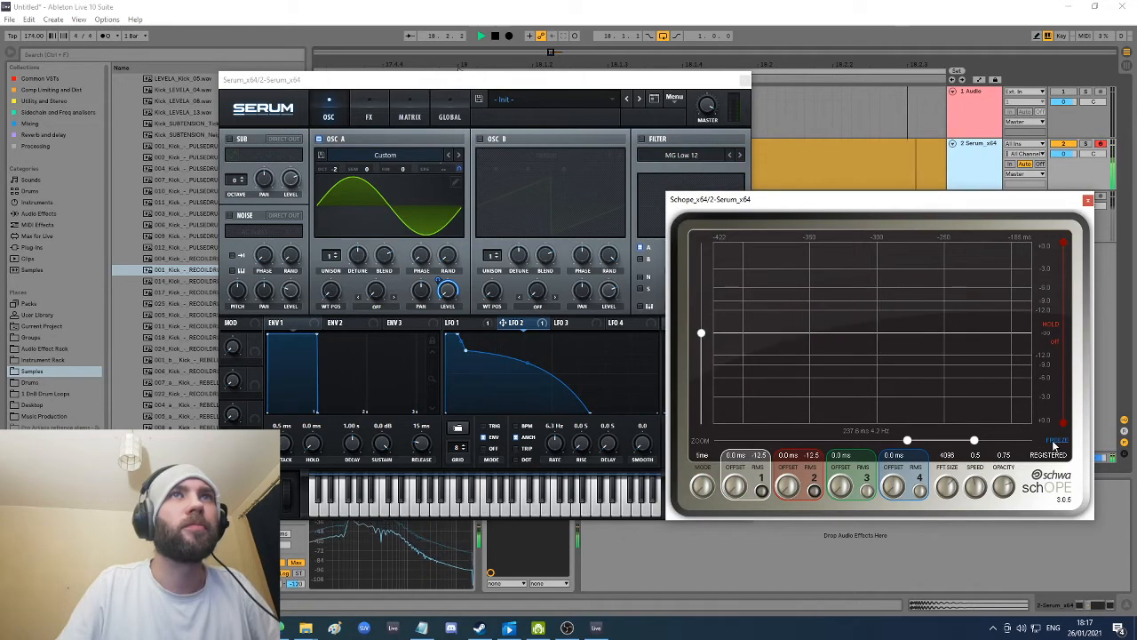
pyautogui.moveTo(907, 441); pyautogui.dragTo(831, 442)
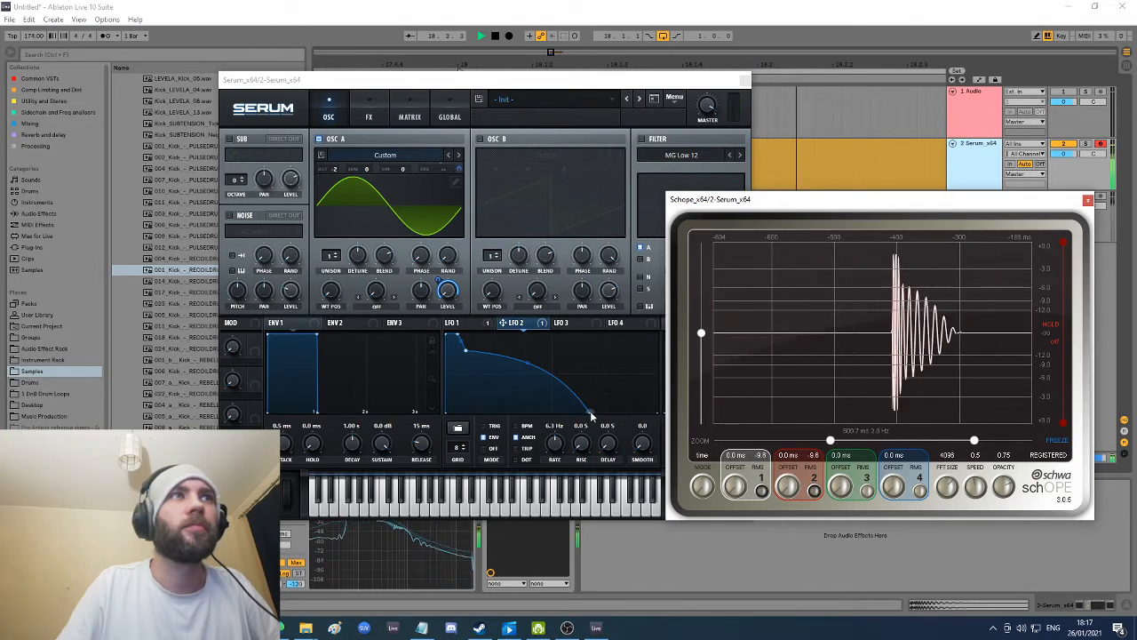
pyautogui.moveTo(592, 414); pyautogui.dragTo(625, 418)
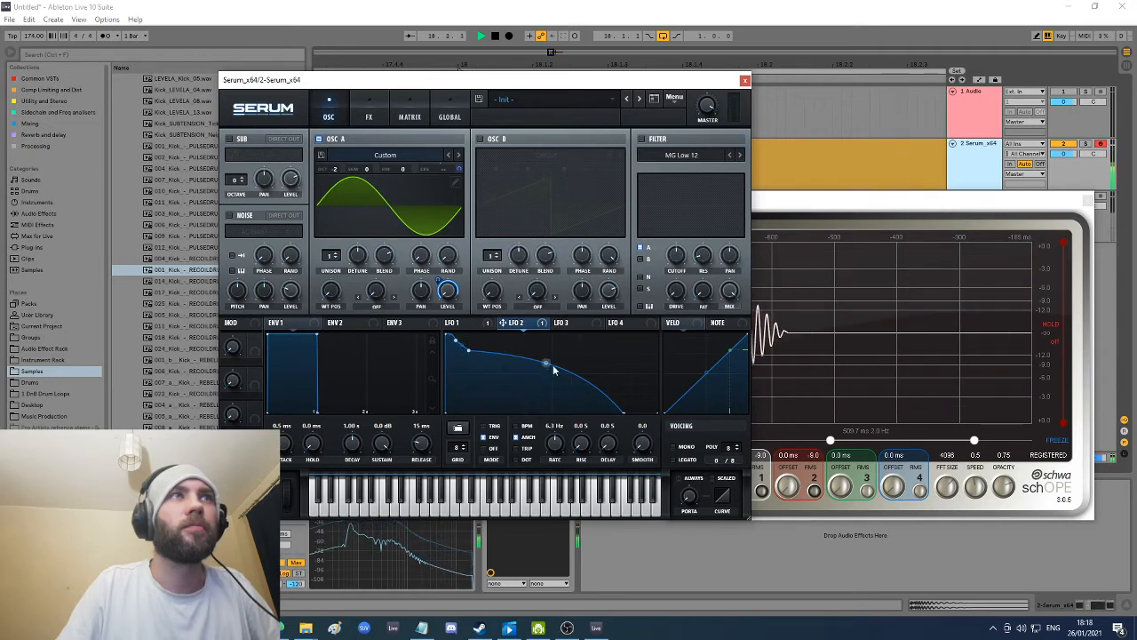
# Step: Add a middle point to LFO 2's curve, pull its end point earlier and straighten the final decay segment
pyautogui.moveTo(547, 365); pyautogui.dragTo(576, 394)
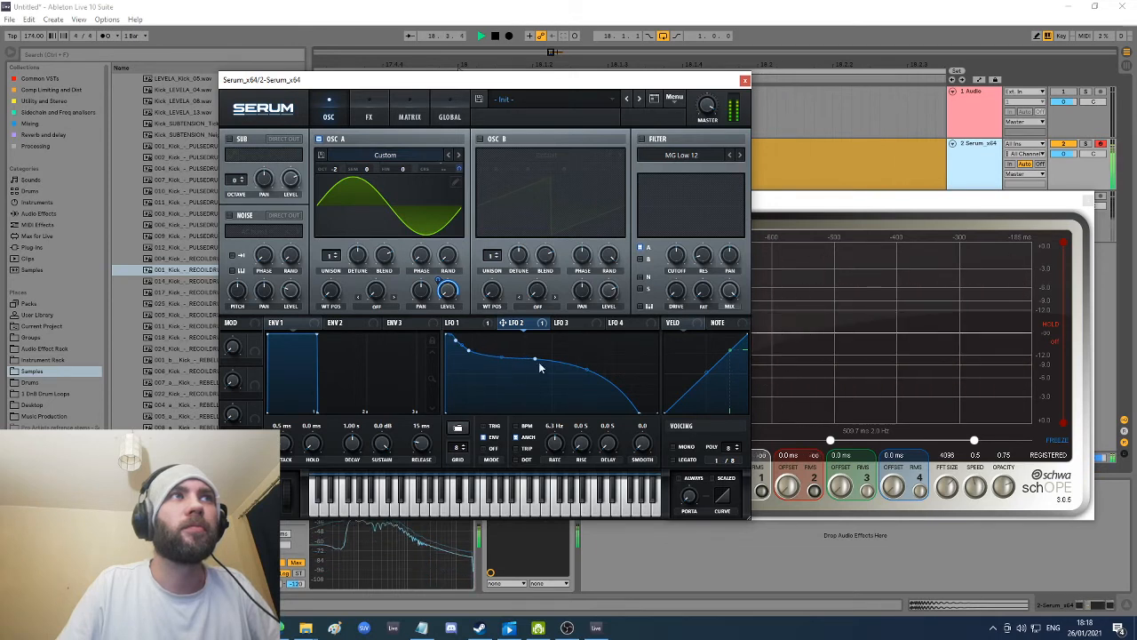
pyautogui.moveTo(536, 360); pyautogui.dragTo(511, 355)
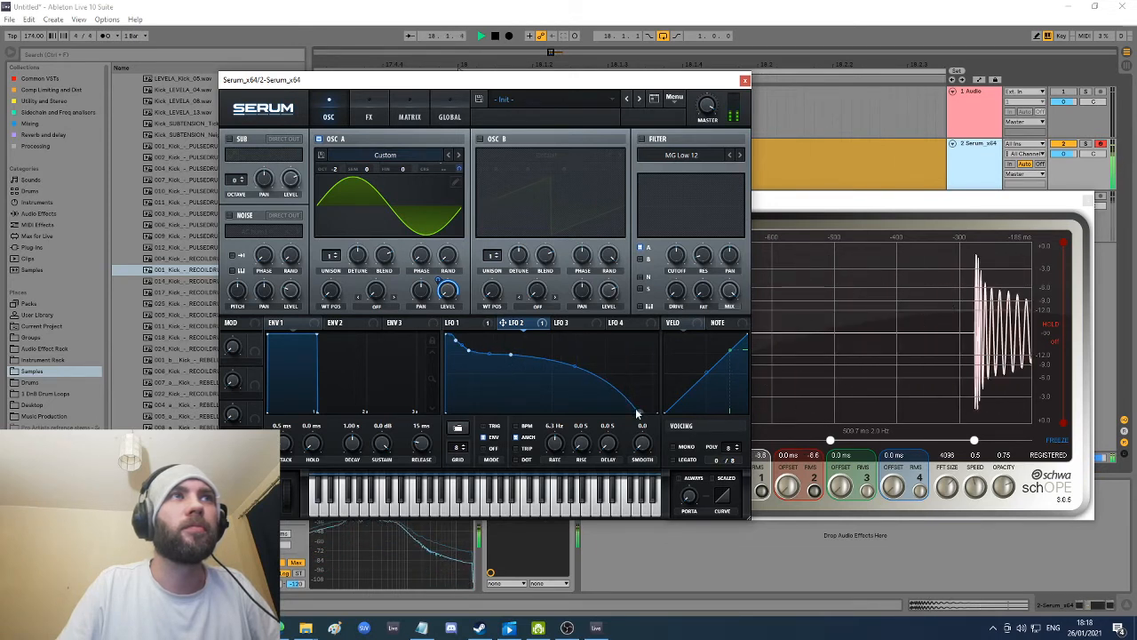
pyautogui.moveTo(639, 413); pyautogui.dragTo(611, 413)
pyautogui.moveTo(560, 368); pyautogui.dragTo(562, 369)
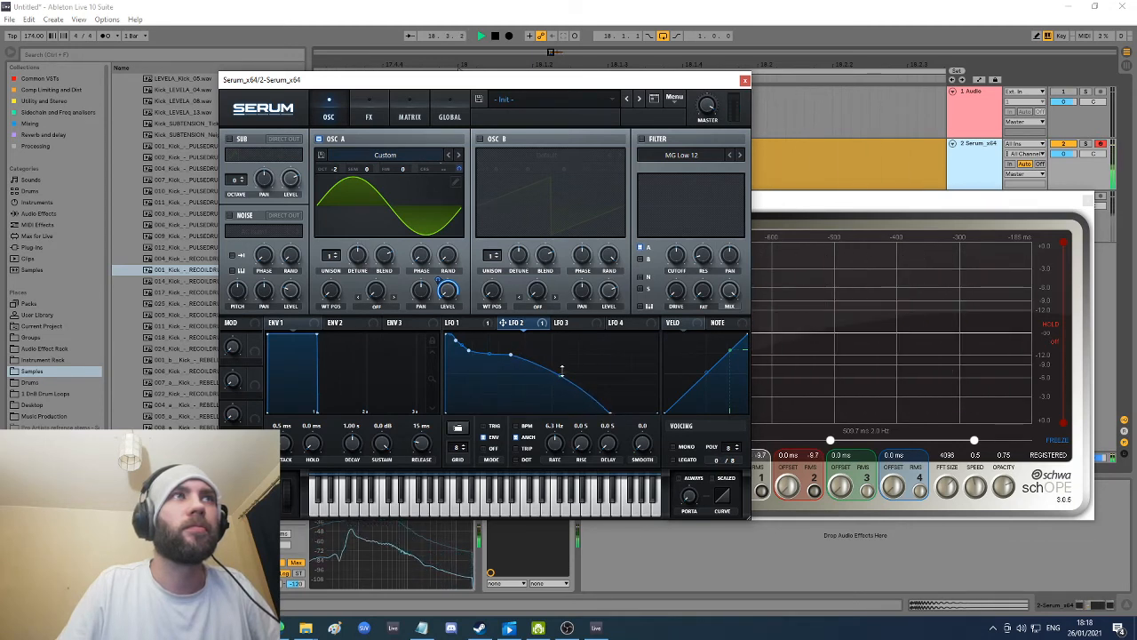
# Step: Lengthen the pitch drop in LFO 1 slightly and shift LFO 2's middle point later while comparing both curves
pyautogui.click(476, 323)
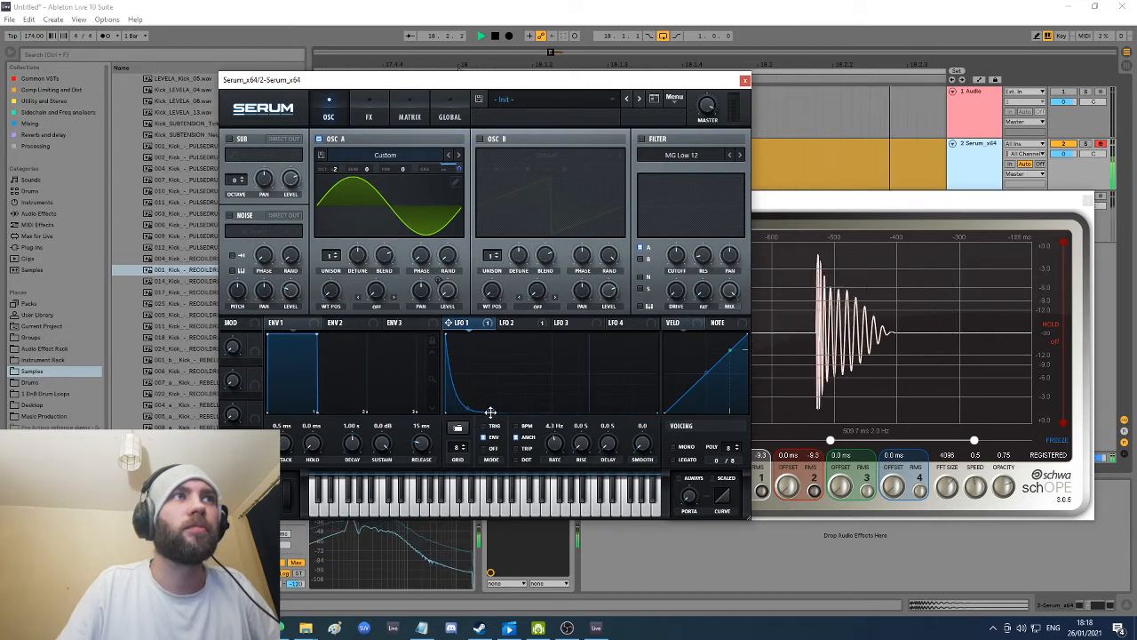
pyautogui.moveTo(467, 405); pyautogui.dragTo(478, 406)
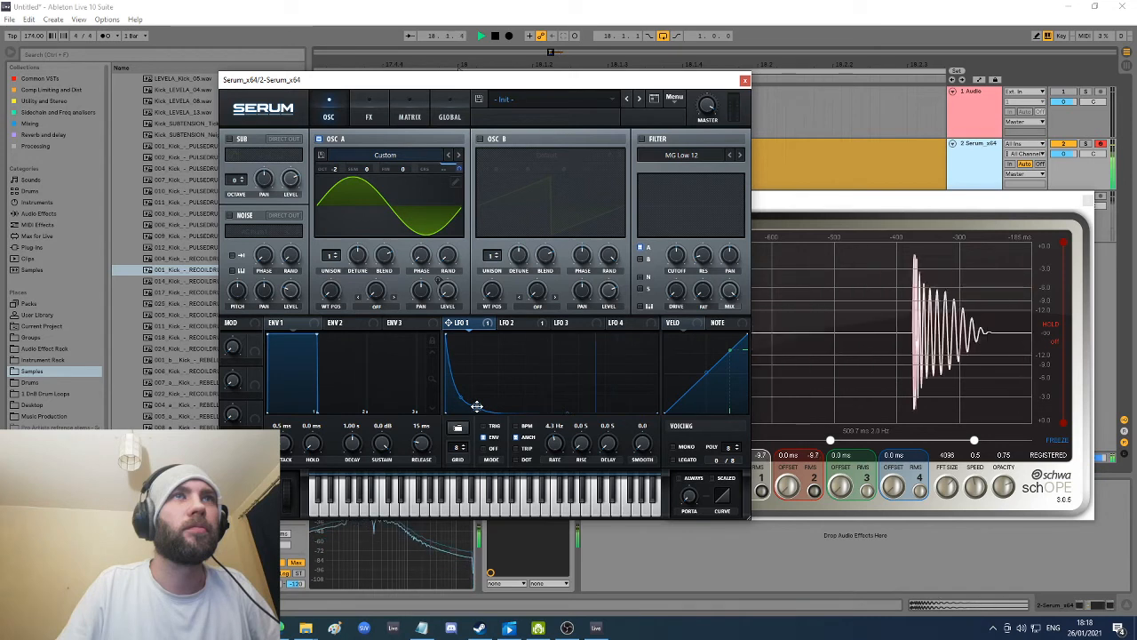
pyautogui.click(515, 324)
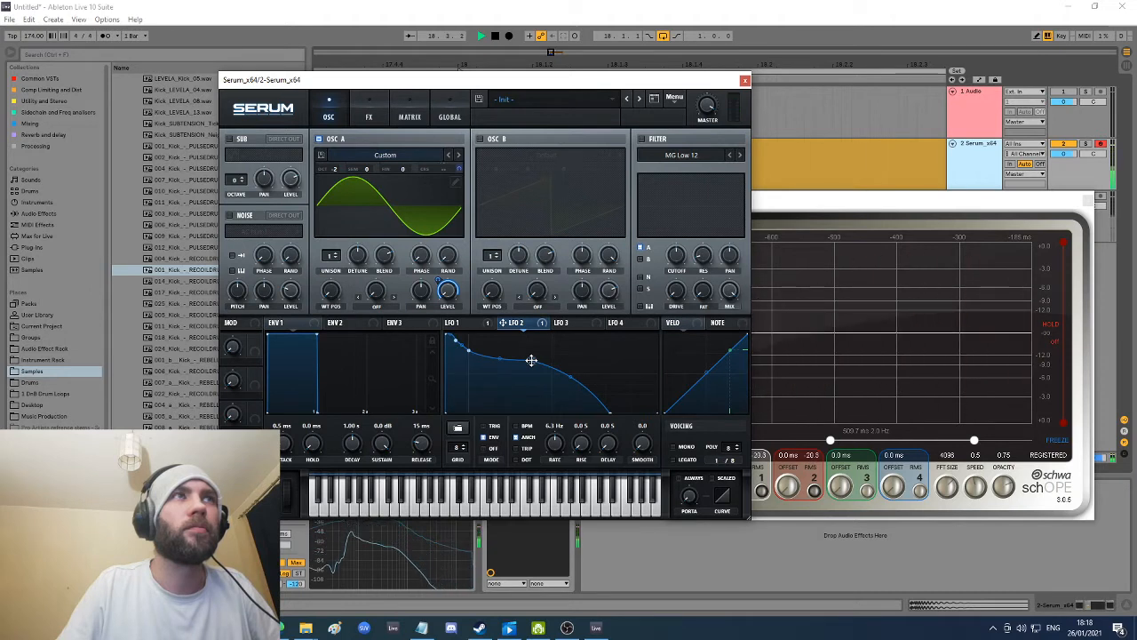
pyautogui.click(462, 323)
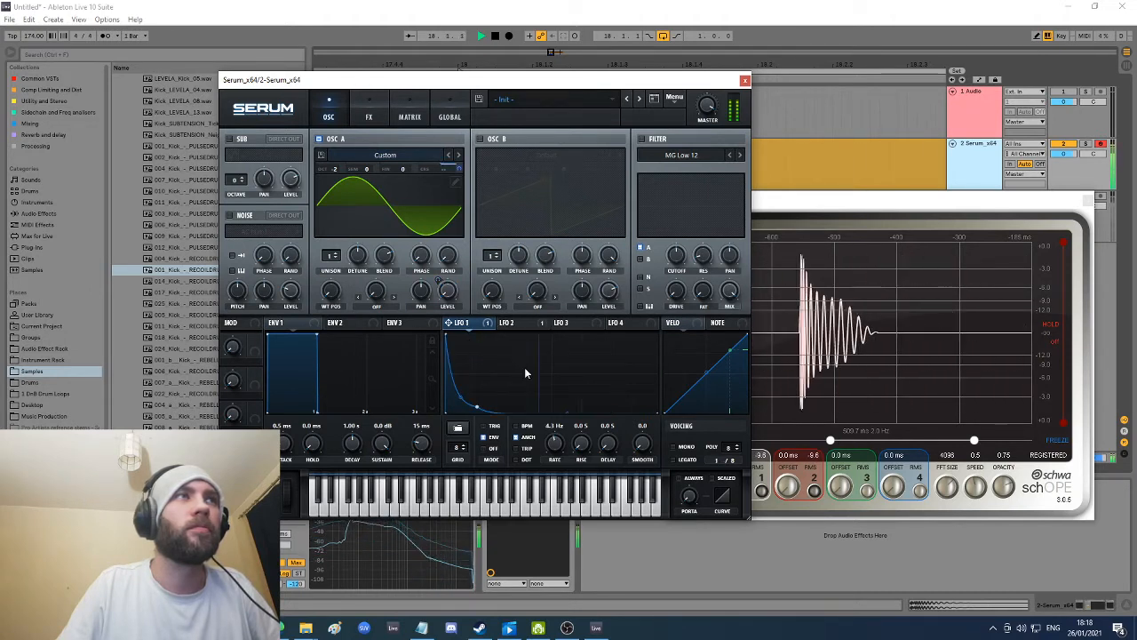
pyautogui.press('space')
# Step: Raise the early part of LFO 2's curve, remove its steep initial drop and reshape the middle into a gradual, straighter decay
pyautogui.click(507, 323)
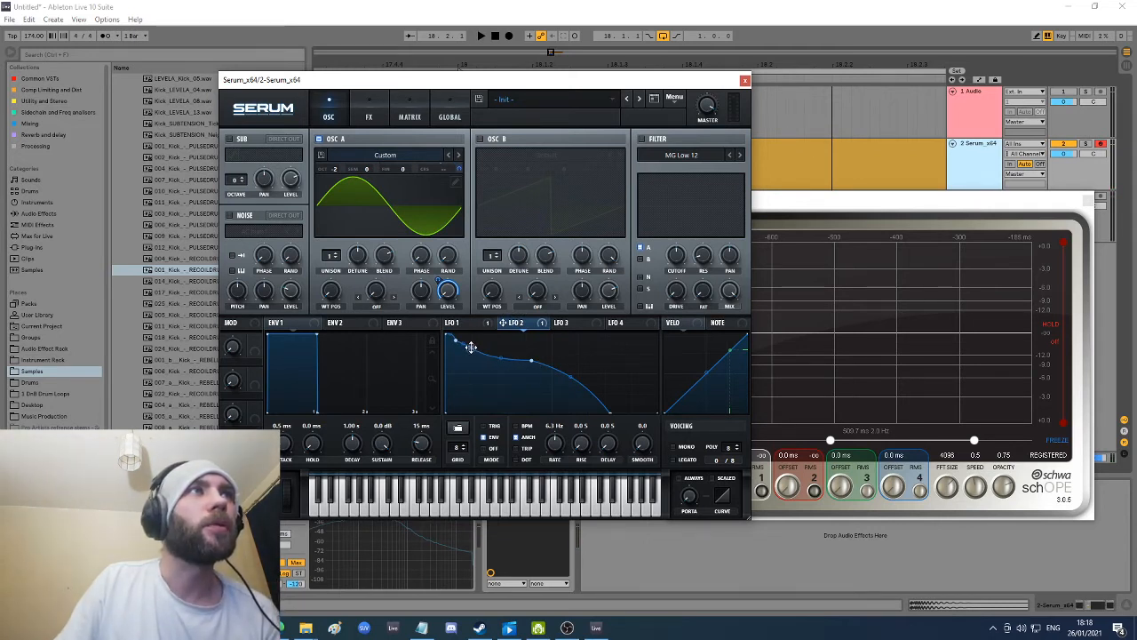
pyautogui.press('space')
pyautogui.moveTo(532, 361); pyautogui.dragTo(532, 344)
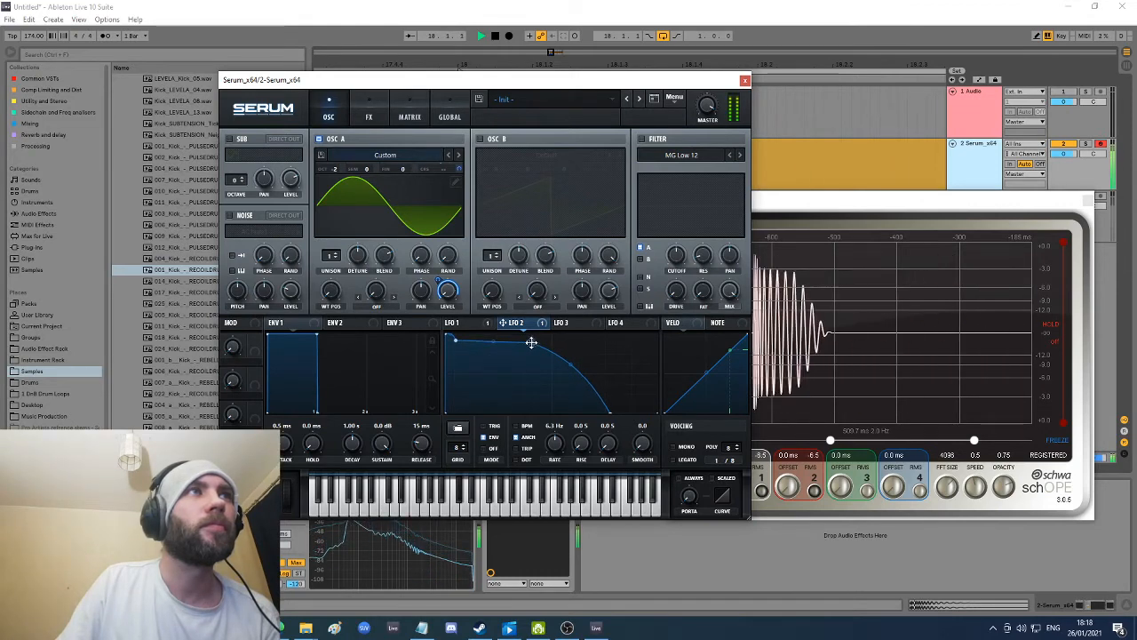
pyautogui.doubleClick(476, 345)
pyautogui.moveTo(461, 341)
pyautogui.mouseDown()
pyautogui.moveTo(462, 360)
pyautogui.moveTo(476, 343)
pyautogui.mouseUp()
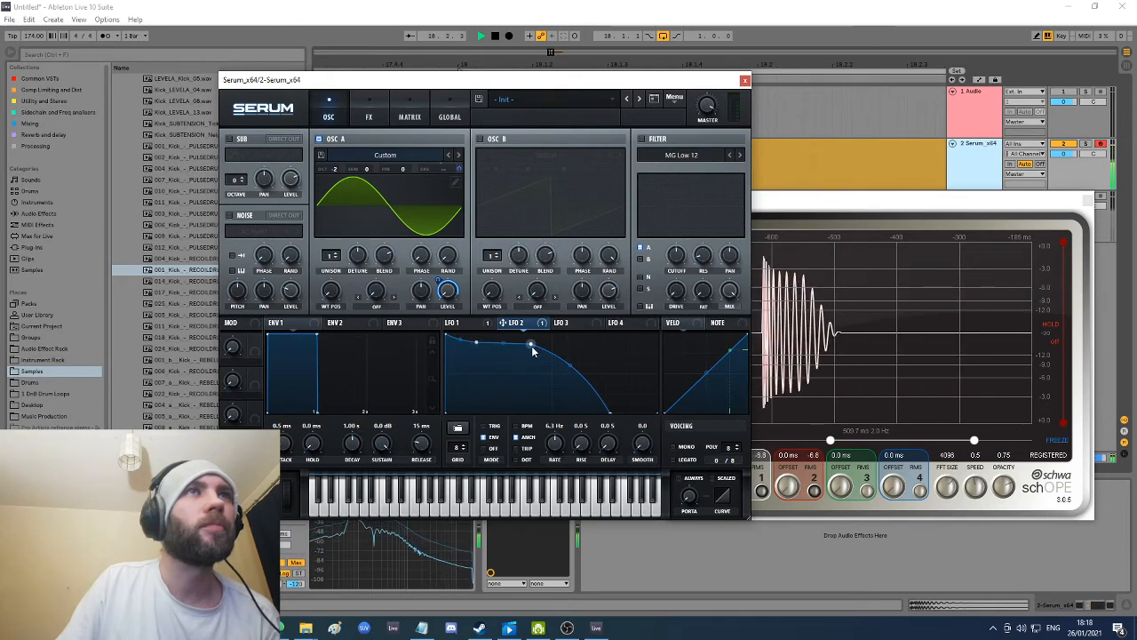
pyautogui.moveTo(529, 344); pyautogui.dragTo(574, 381)
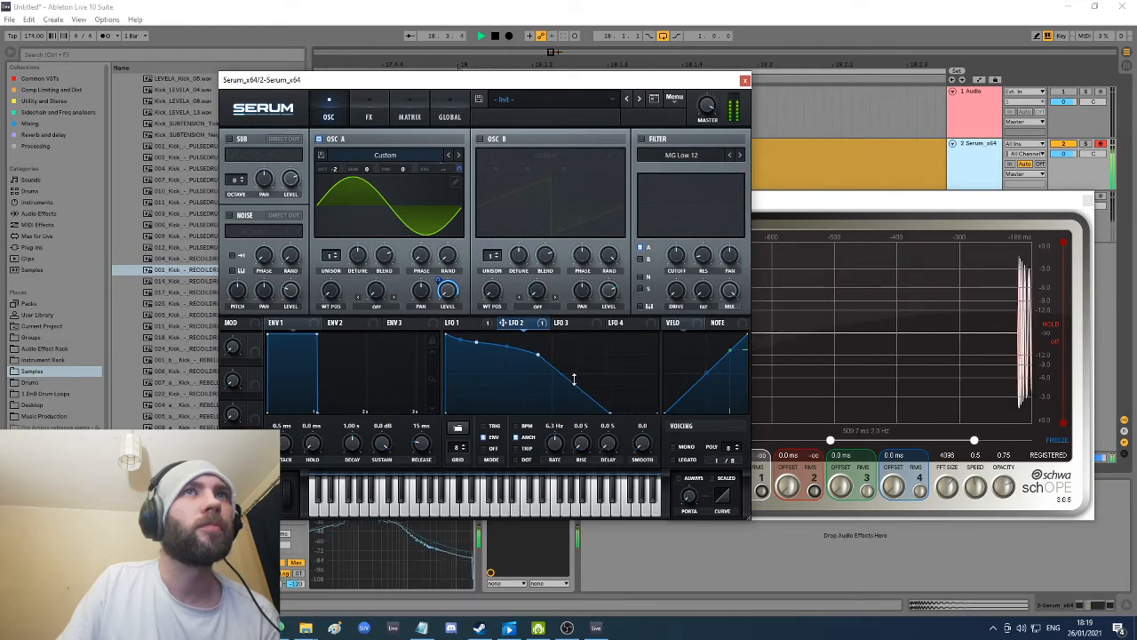
# Step: Extend LFO 2's decay to the end of its cycle, set its rate to 8.5 Hz and move Serum clear of the tracks
pyautogui.moveTo(609, 415); pyautogui.dragTo(650, 420)
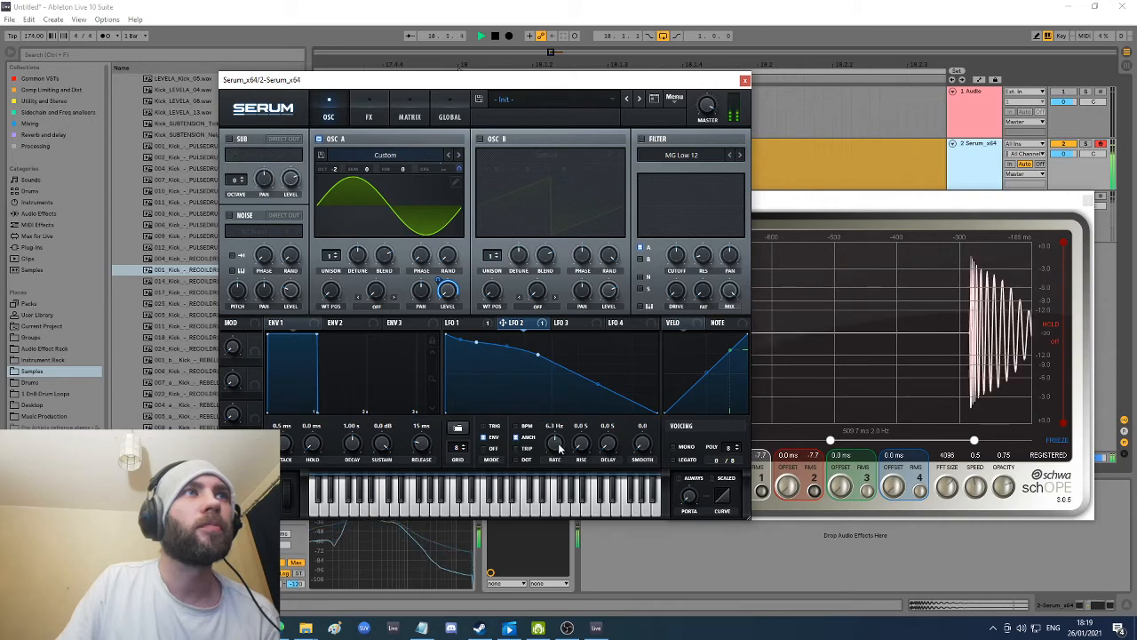
pyautogui.moveTo(558, 447); pyautogui.dragTo(561, 444)
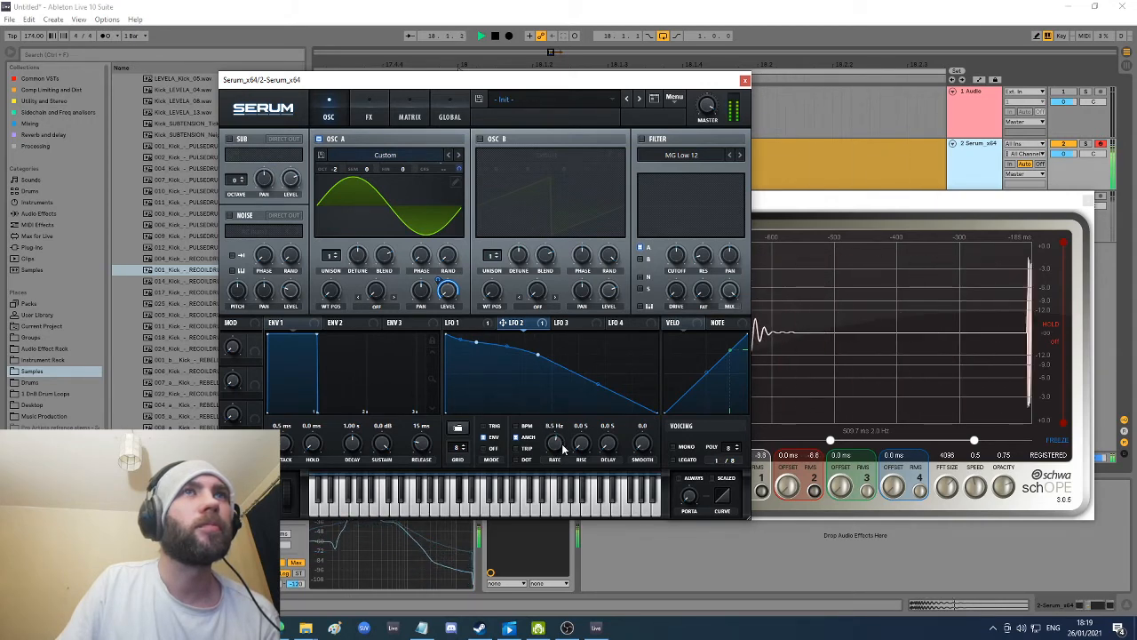
pyautogui.press('space')
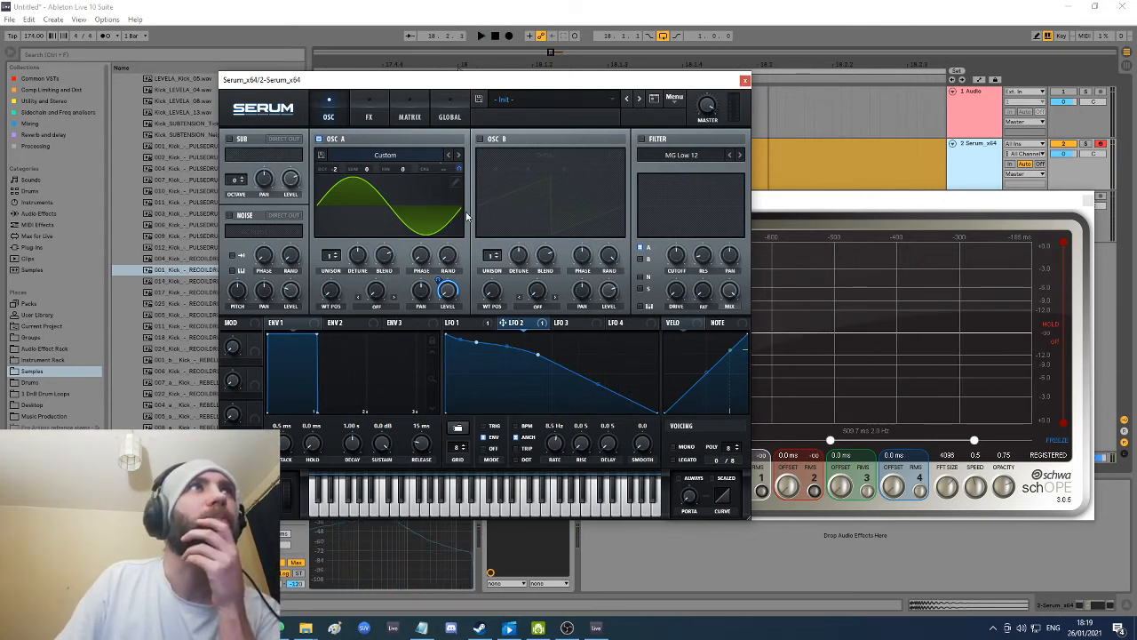
pyautogui.moveTo(524, 86); pyautogui.dragTo(546, 241)
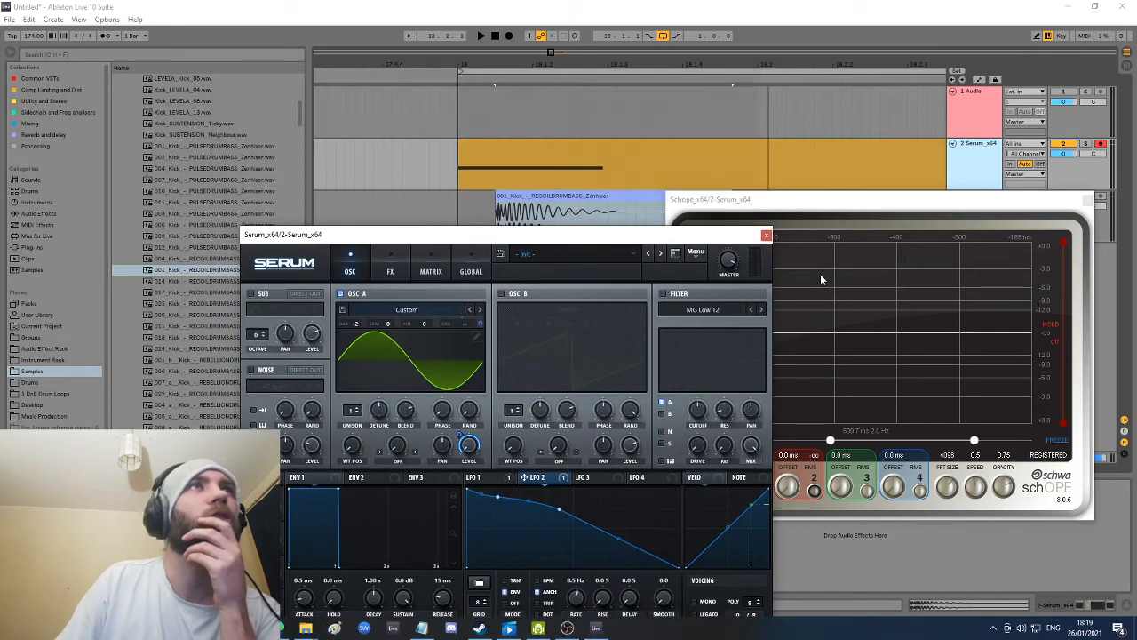
# Step: Close the oscilloscope, inspect the start of the reference kick's waveform on the third track, and reposition Serum over the arrangement
pyautogui.click(1048, 211)
pyautogui.click(1086, 204)
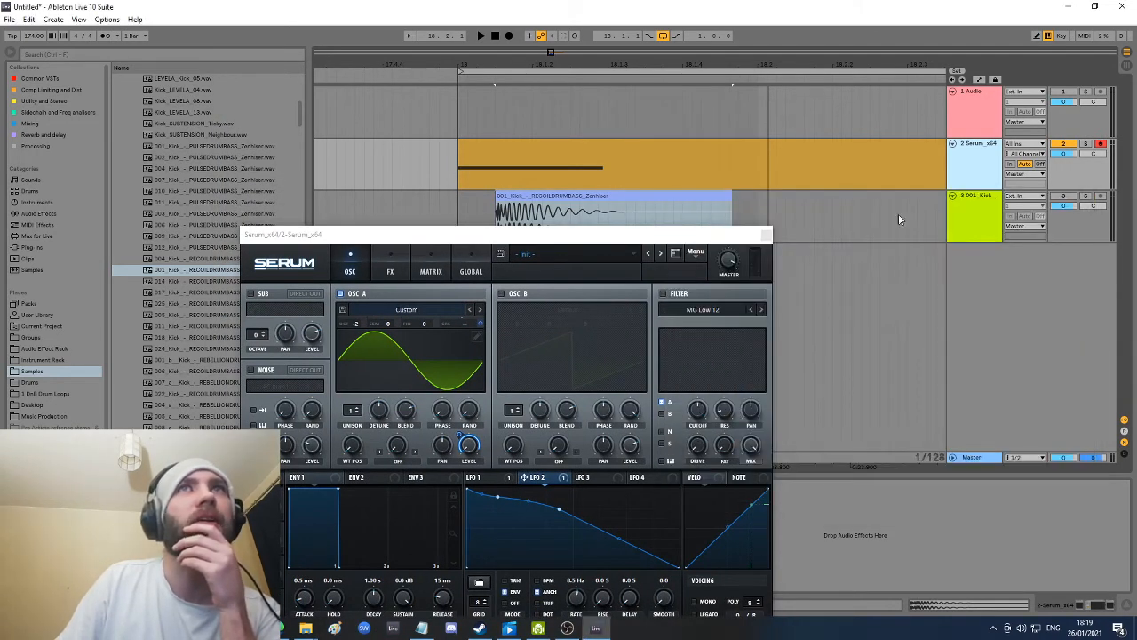
pyautogui.moveTo(599, 230); pyautogui.dragTo(608, 258)
pyautogui.moveTo(494, 62); pyautogui.dragTo(494, 124)
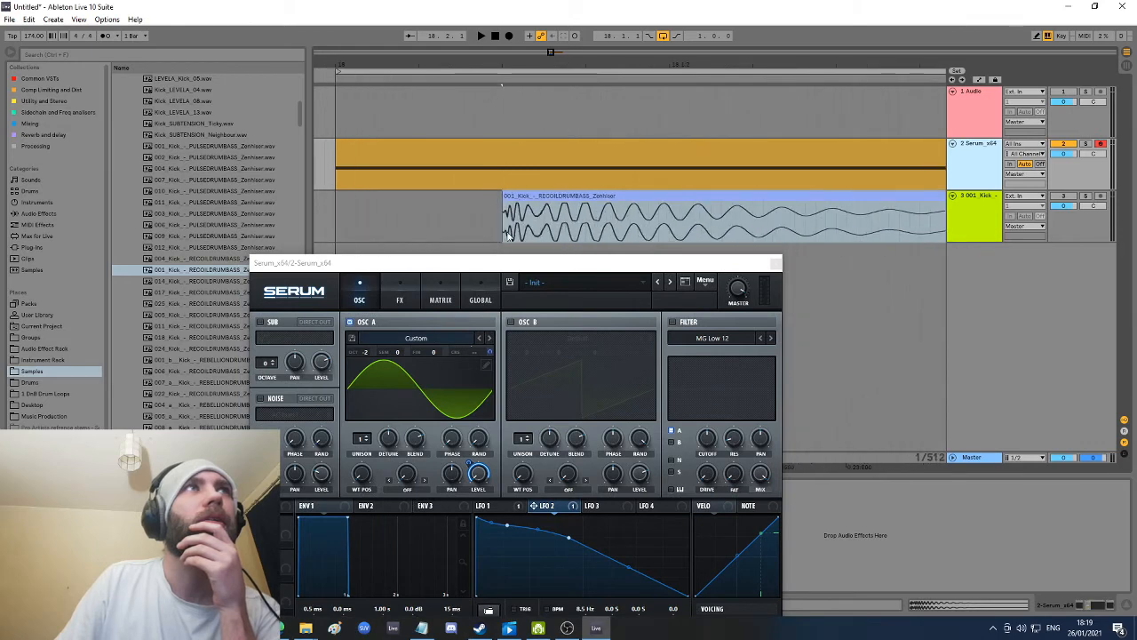
pyautogui.moveTo(504, 233); pyautogui.dragTo(525, 226)
pyautogui.moveTo(608, 63); pyautogui.dragTo(608, 19)
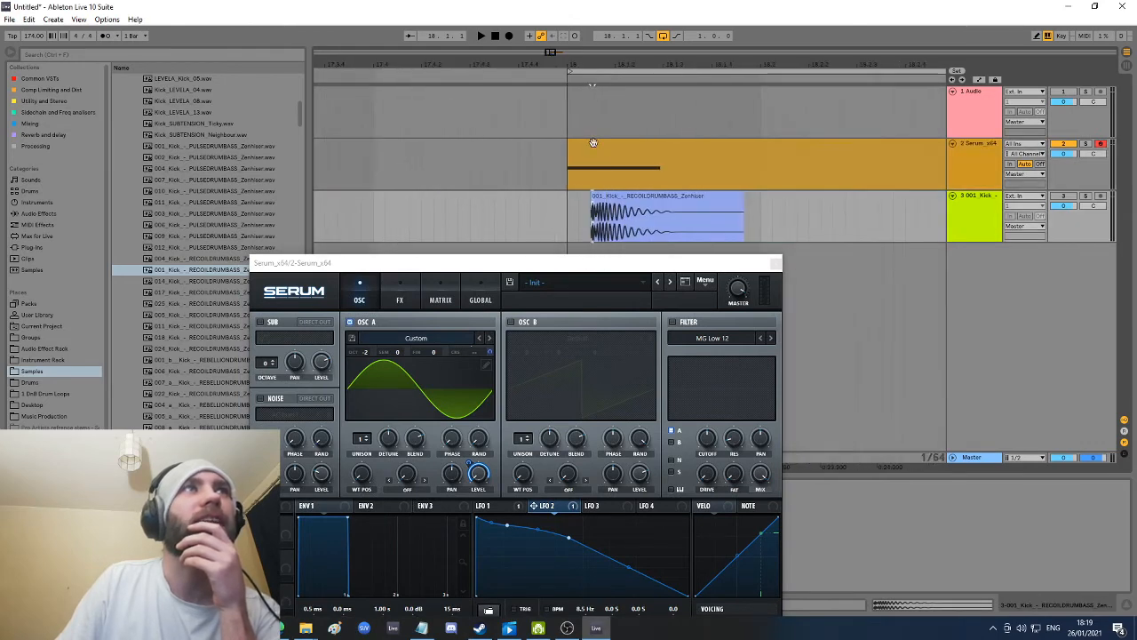
pyautogui.moveTo(591, 260); pyautogui.dragTo(621, 120)
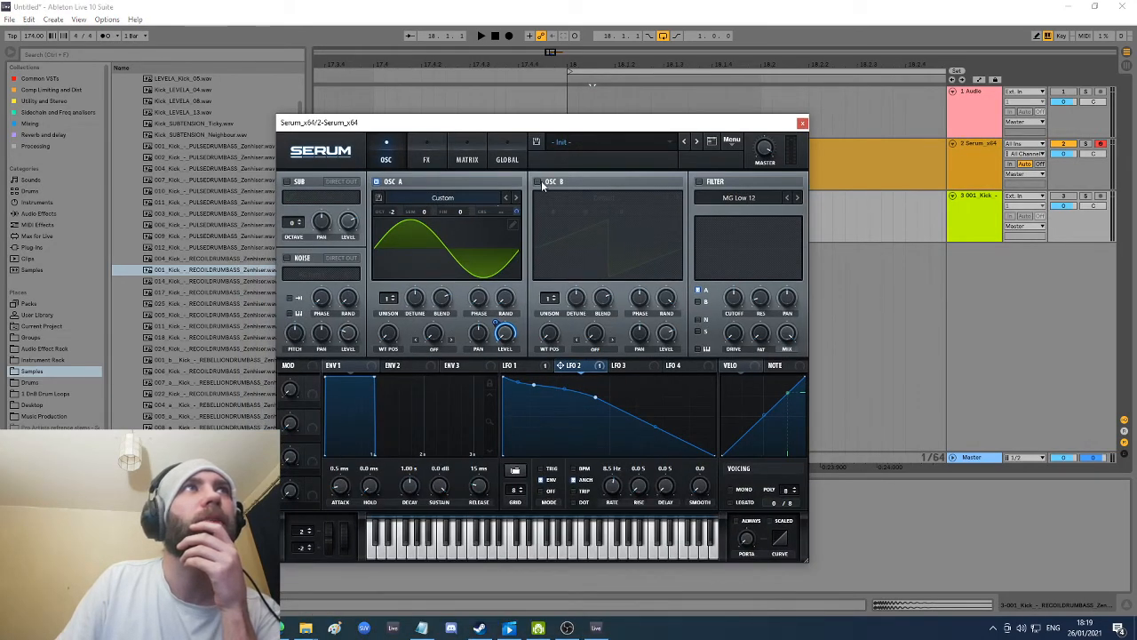
# Step: Enable the noise oscillator with AC hum1, switch off oscillator A and keep oscillator B off, and audition the noise alone
pyautogui.click(539, 182)
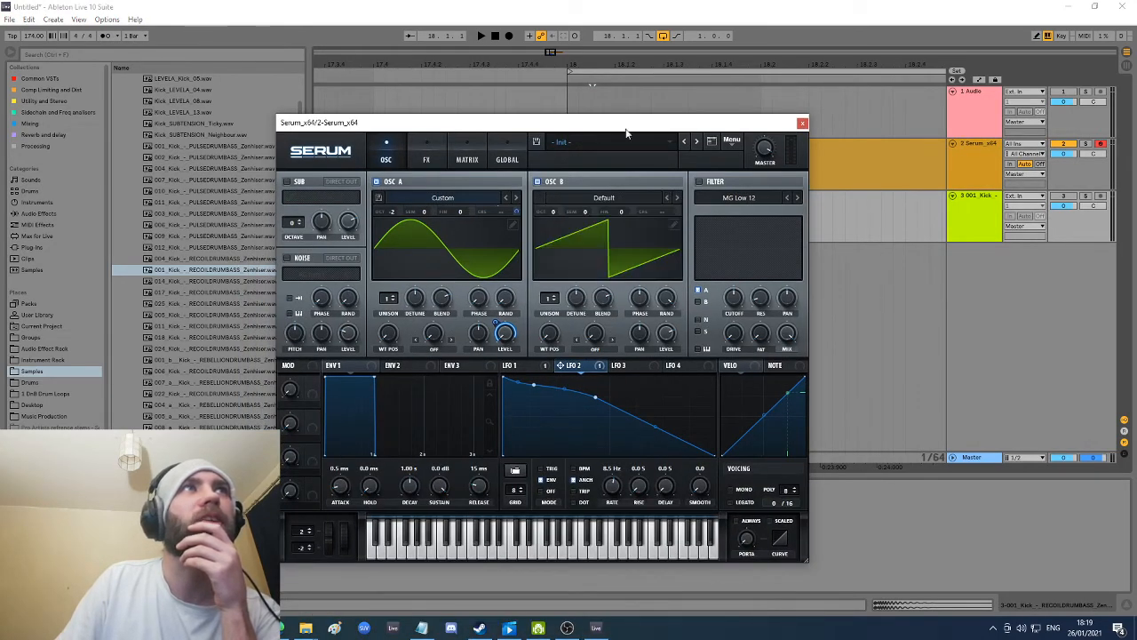
pyautogui.click(537, 182)
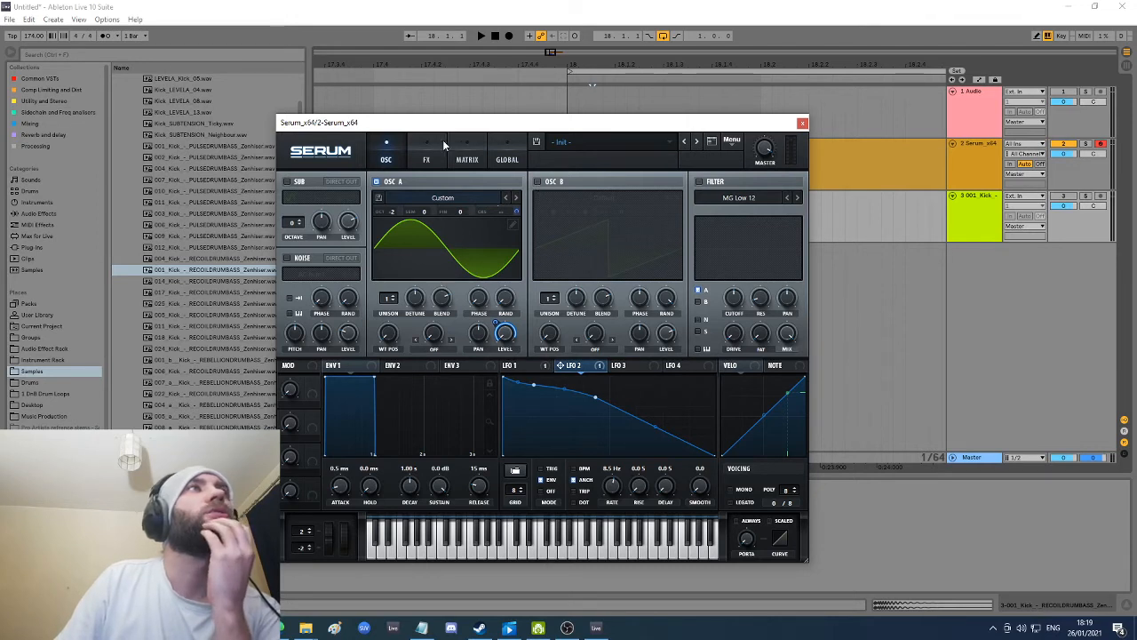
pyautogui.click(286, 258)
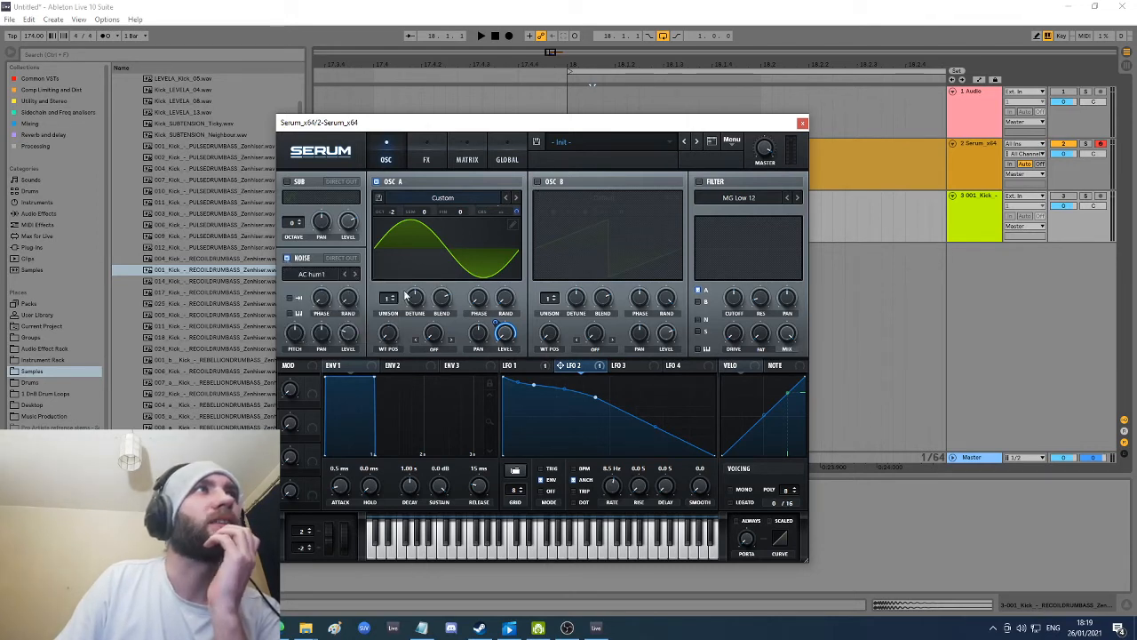
pyautogui.click(376, 181)
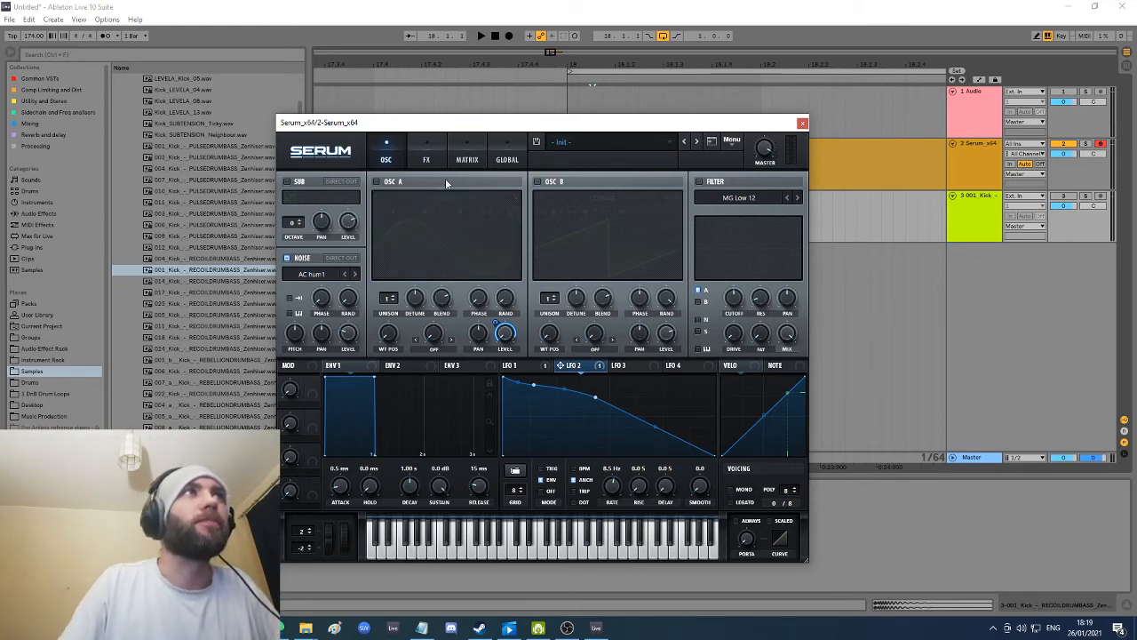
pyautogui.moveTo(493, 128); pyautogui.dragTo(530, 131)
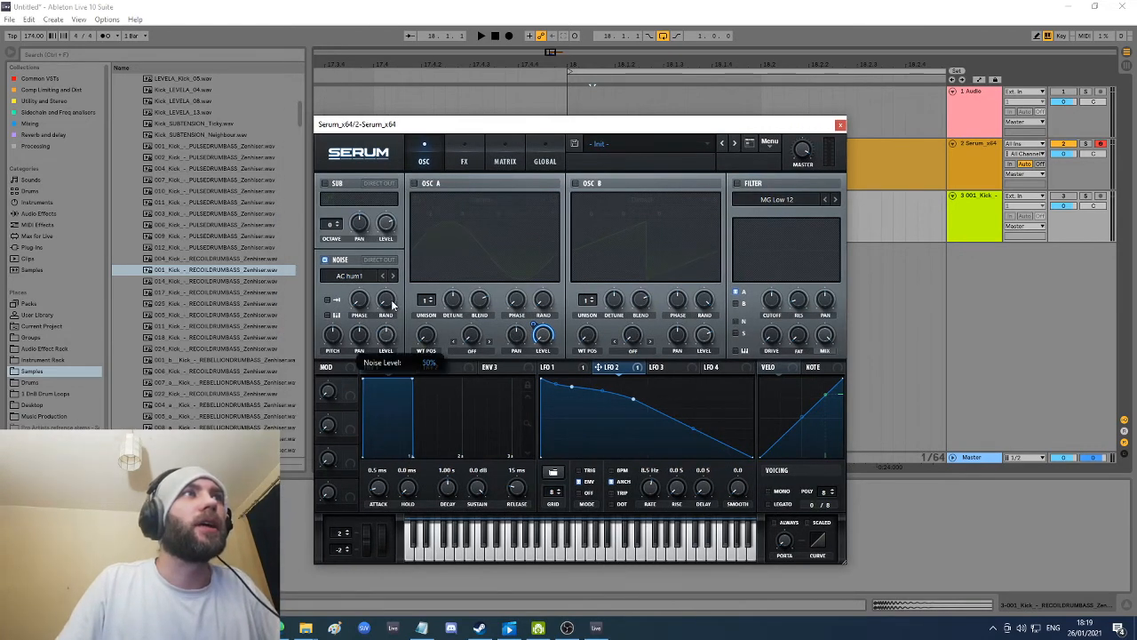
pyautogui.press('space')
pyautogui.press('space')
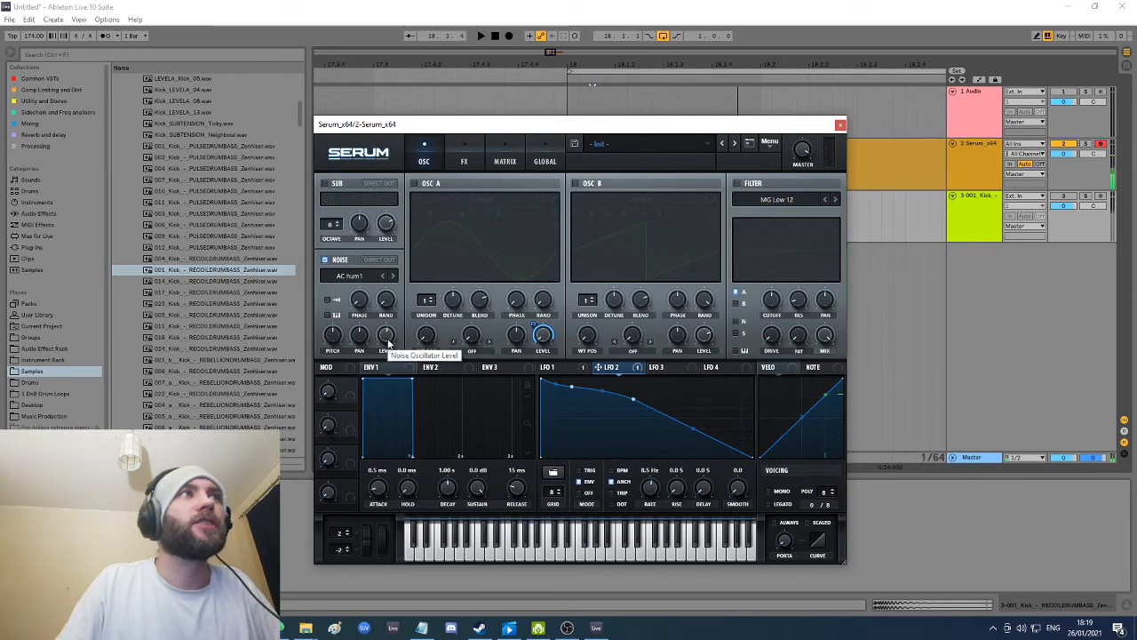
# Step: Assign LFO 3 to the noise level, adjust the base level and modulation amount, and reshape the LFO into a straight falling ramp
pyautogui.click(661, 368)
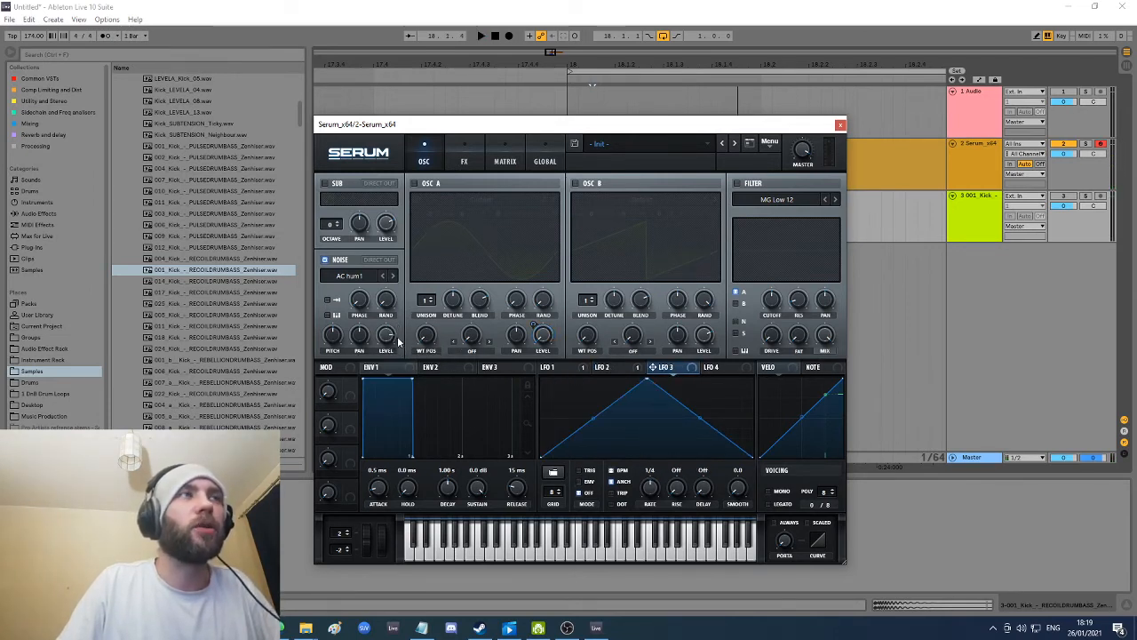
pyautogui.moveTo(578, 113); pyautogui.dragTo(598, 207)
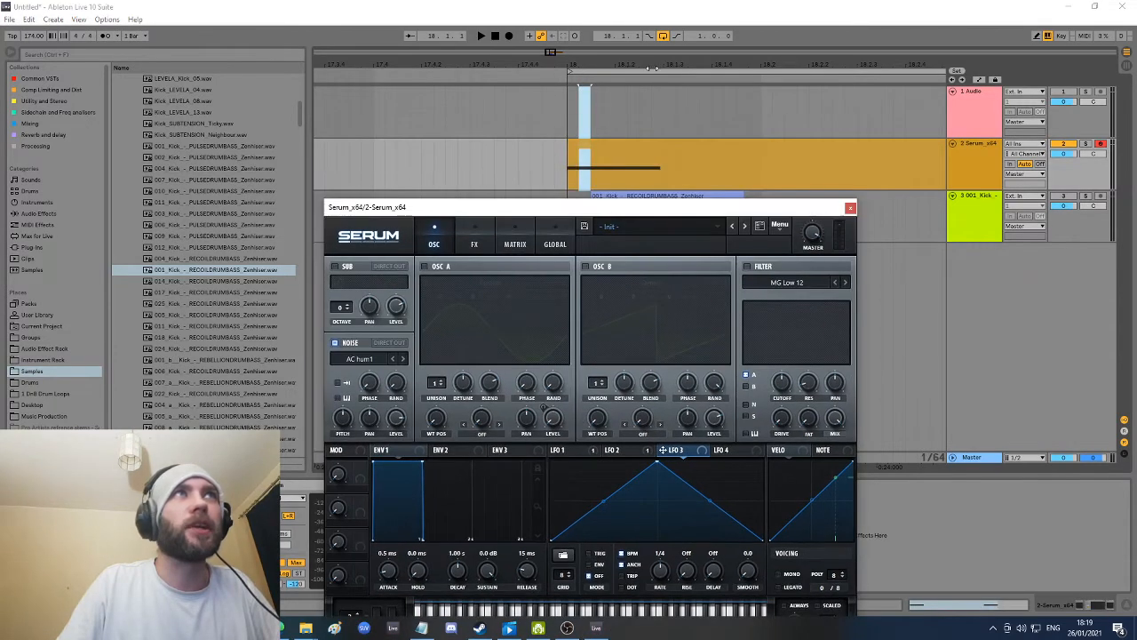
pyautogui.moveTo(654, 68)
pyautogui.mouseDown()
pyautogui.moveTo(657, 51)
pyautogui.moveTo(659, 63)
pyautogui.mouseUp()
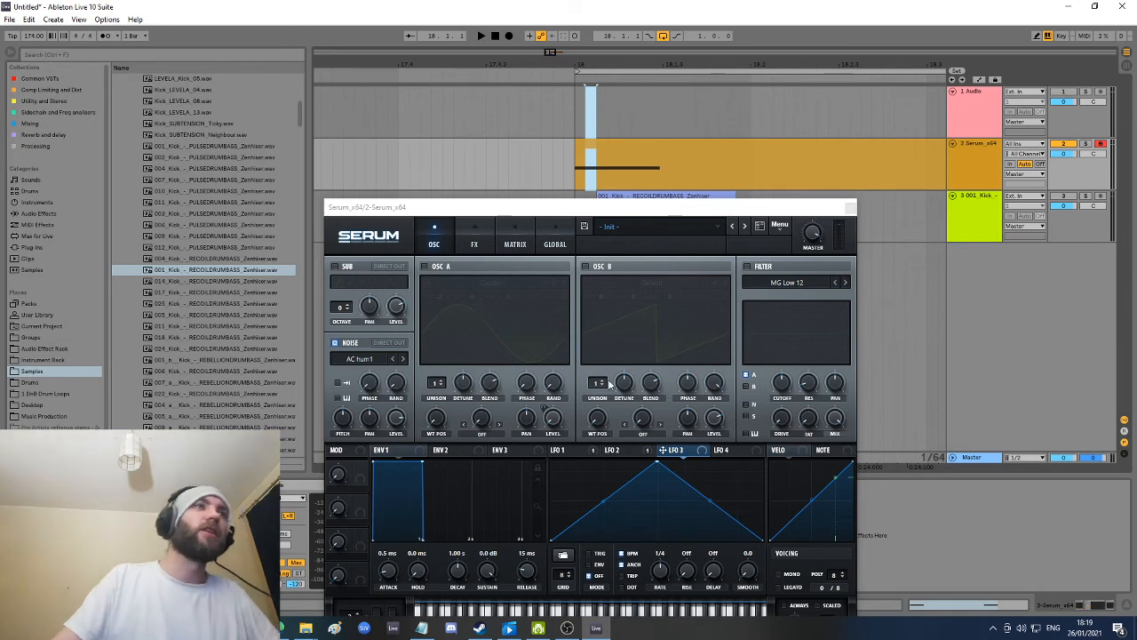
pyautogui.click(663, 452)
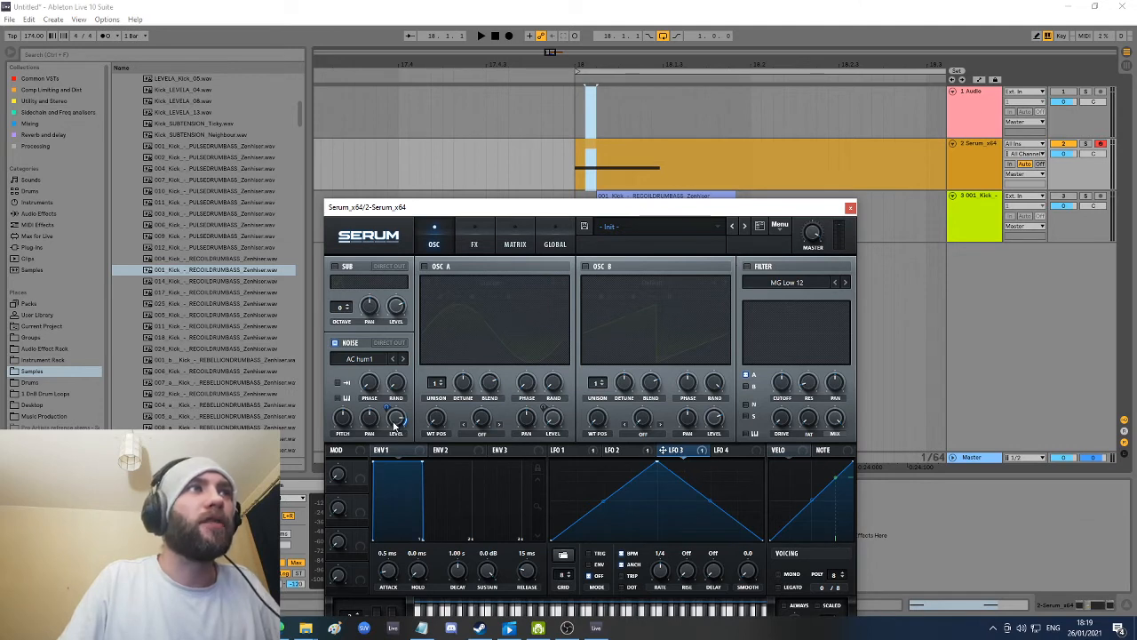
pyautogui.moveTo(394, 427); pyautogui.dragTo(394, 448)
pyautogui.moveTo(406, 561); pyautogui.dragTo(389, 388)
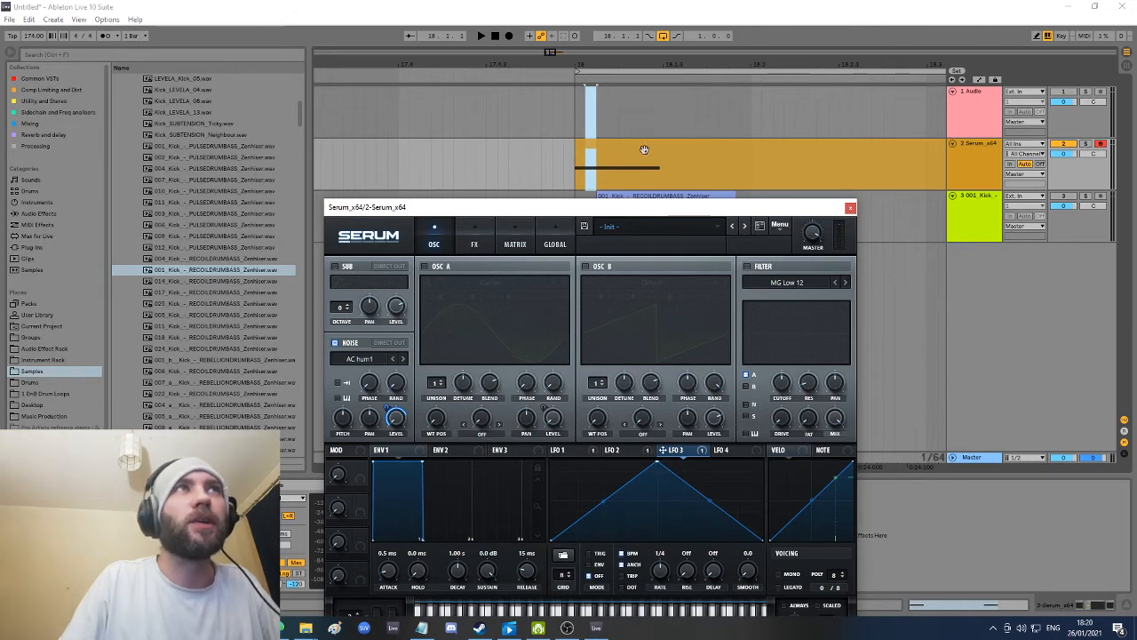
pyautogui.moveTo(654, 469); pyautogui.dragTo(507, 402)
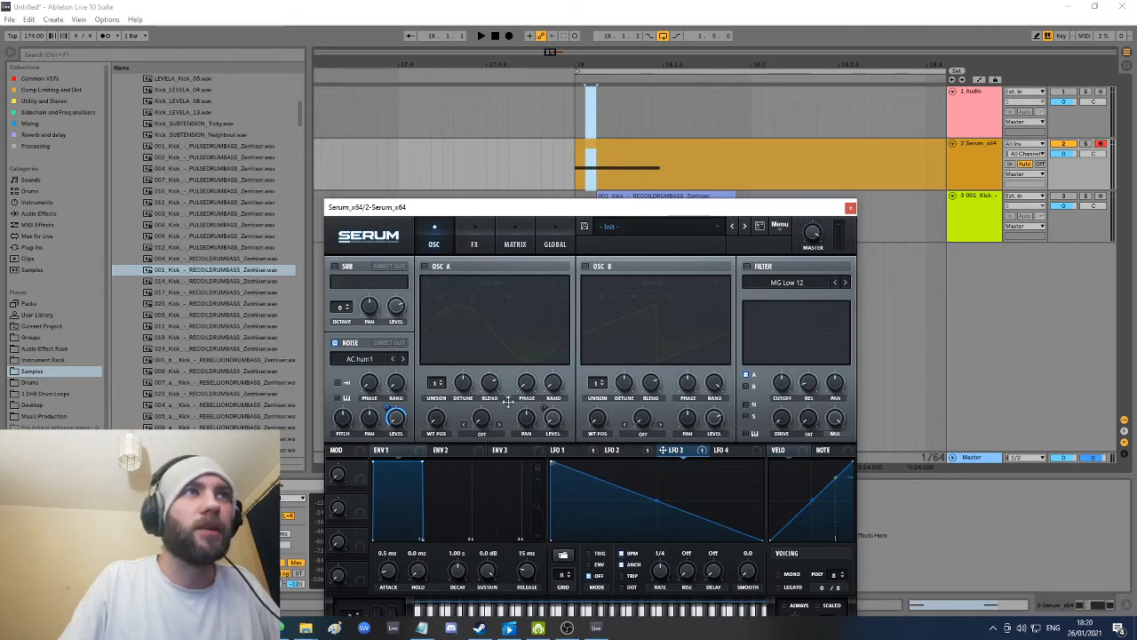
# Step: Set LFO 3 to envelope mode with BPM sync off at 6.5 Hz, and add a point ending its decay halfway through
pyautogui.press('space')
pyautogui.press('space')
pyautogui.press('space')
pyautogui.press('space')
pyautogui.press('space')
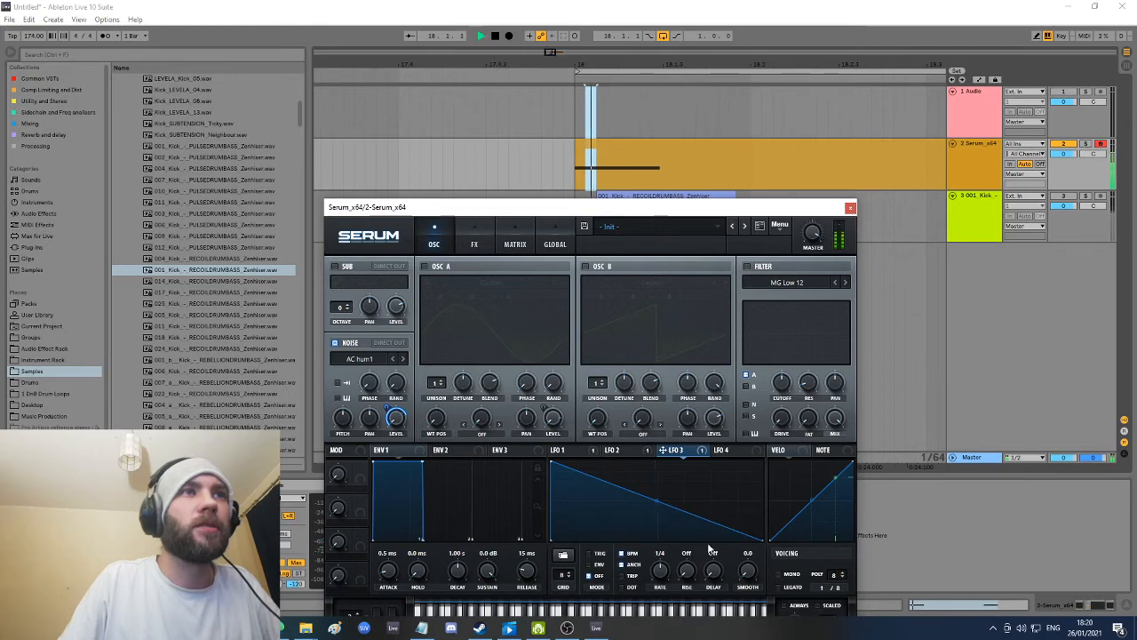
pyautogui.moveTo(666, 208); pyautogui.dragTo(664, 120)
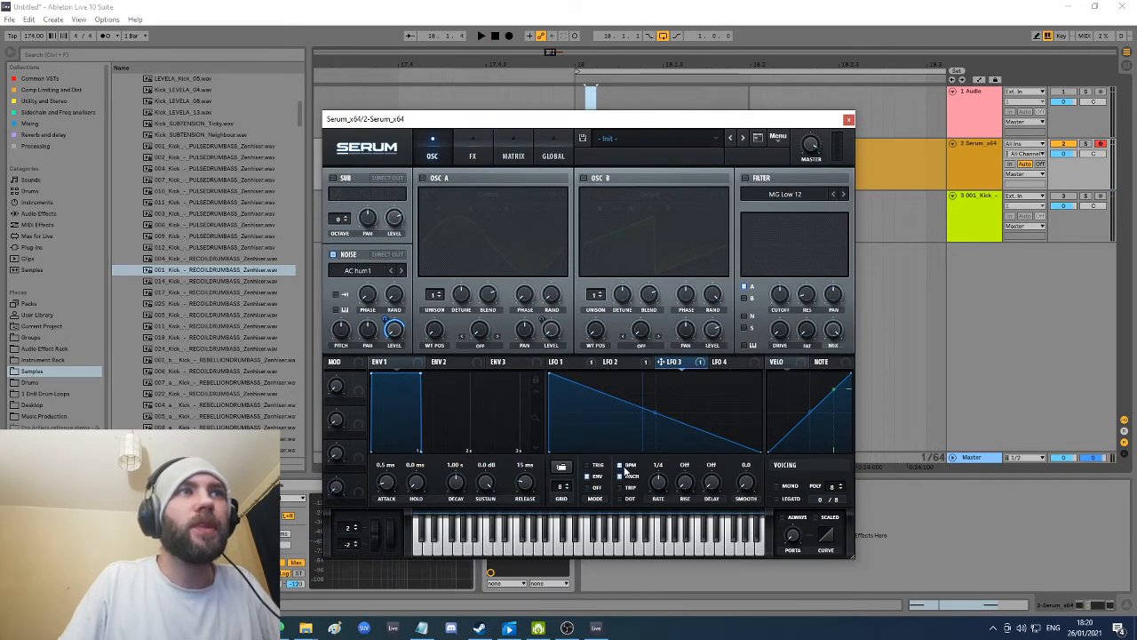
pyautogui.doubleClick(672, 433)
pyautogui.moveTo(672, 432); pyautogui.dragTo(657, 451)
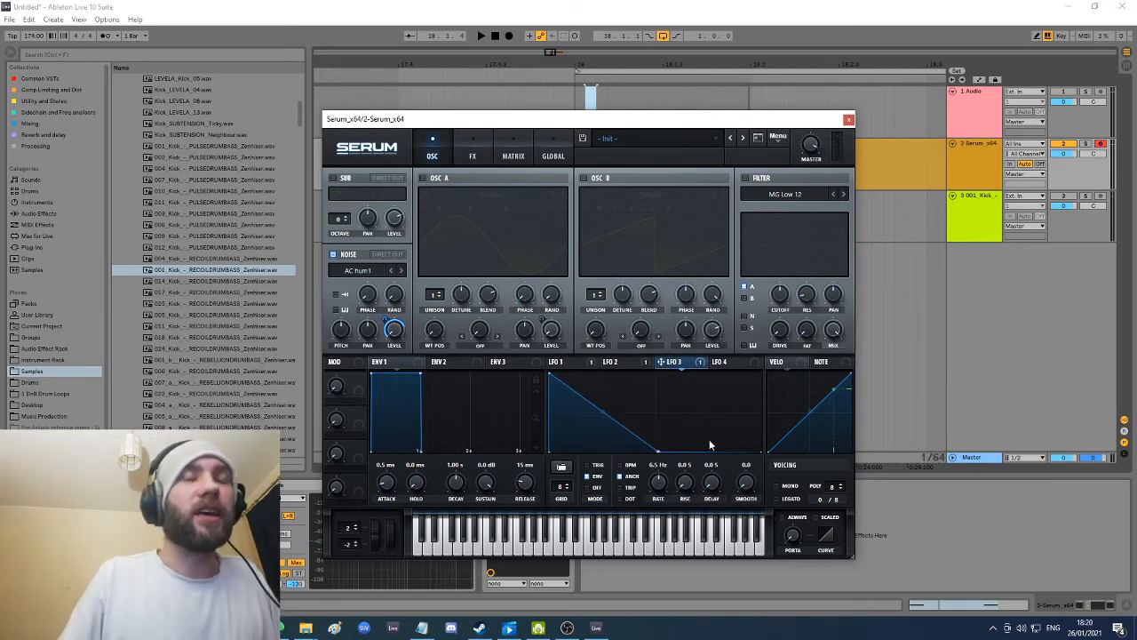
# Step: Shorten LFO 3's decay to about a quarter of its cycle and bend it into a convex curve while auditioning the noise
pyautogui.click(424, 178)
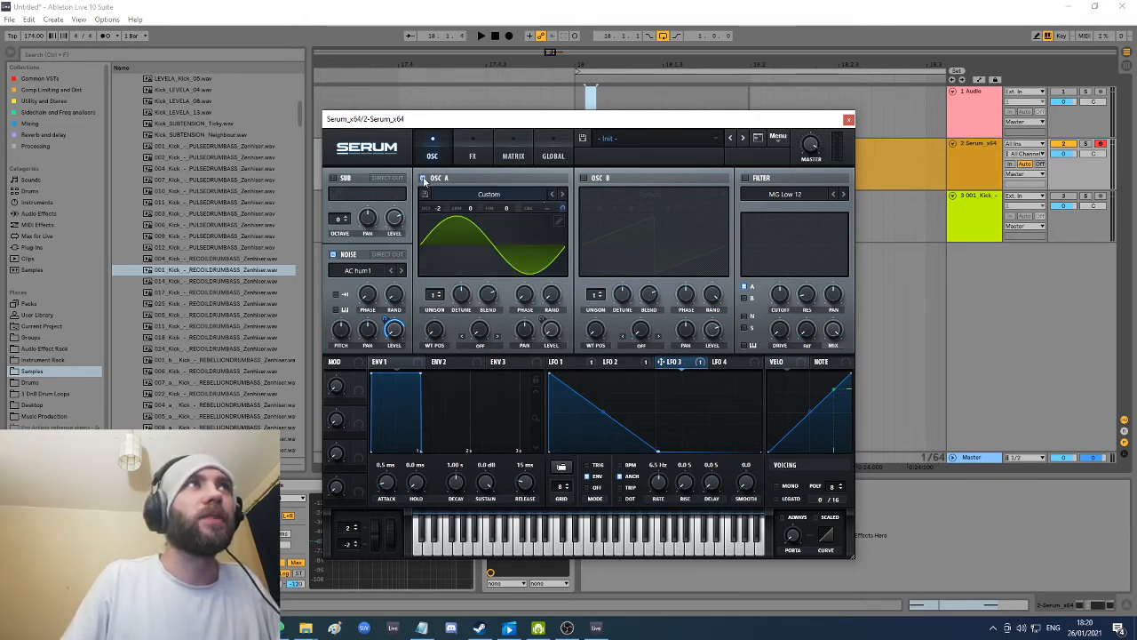
pyautogui.click(424, 179)
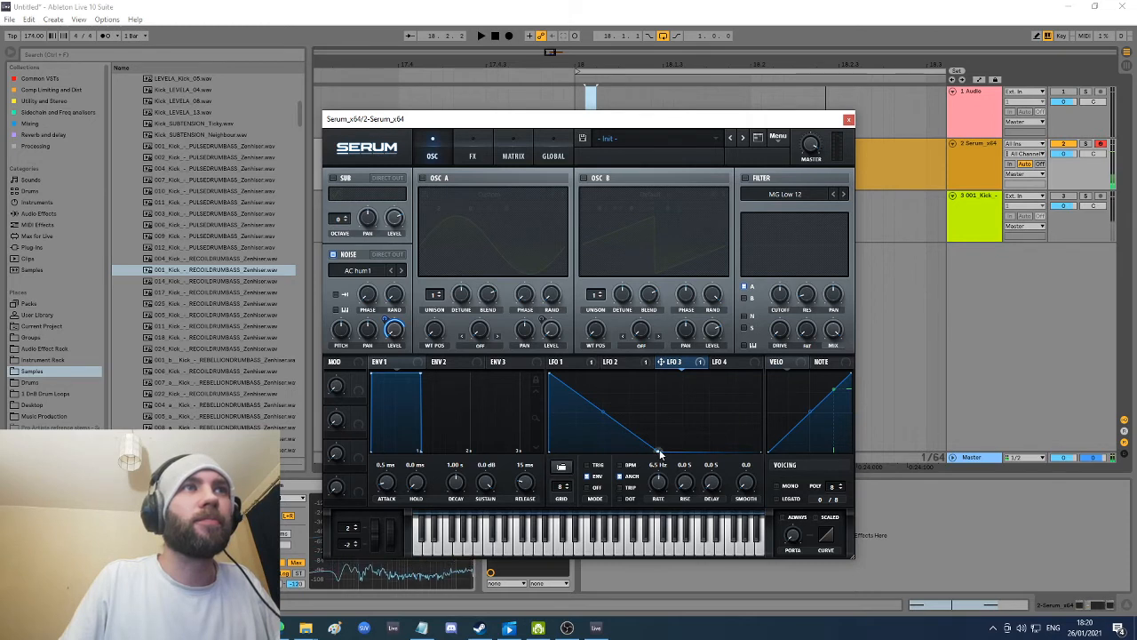
pyautogui.moveTo(659, 453)
pyautogui.mouseDown()
pyautogui.moveTo(727, 468)
pyautogui.moveTo(660, 473)
pyautogui.moveTo(754, 437)
pyautogui.moveTo(742, 359)
pyautogui.moveTo(771, 357)
pyautogui.moveTo(740, 376)
pyautogui.moveTo(723, 418)
pyautogui.moveTo(662, 464)
pyautogui.moveTo(641, 464)
pyautogui.mouseUp()
pyautogui.press('space')
pyautogui.press('space')
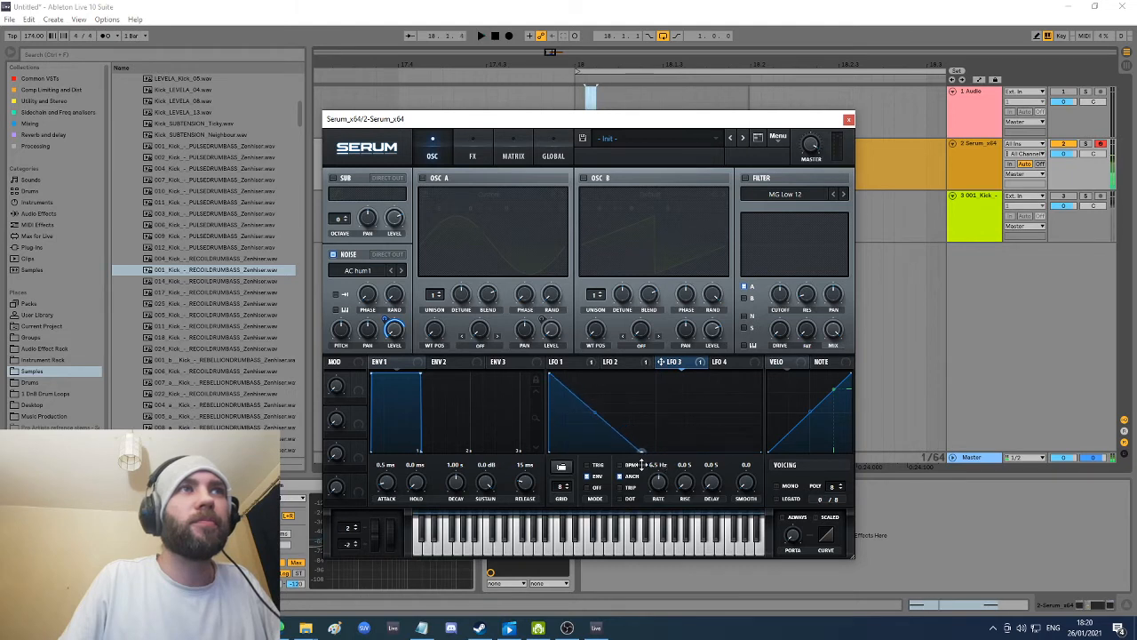
pyautogui.moveTo(595, 421); pyautogui.dragTo(606, 393)
pyautogui.press('space')
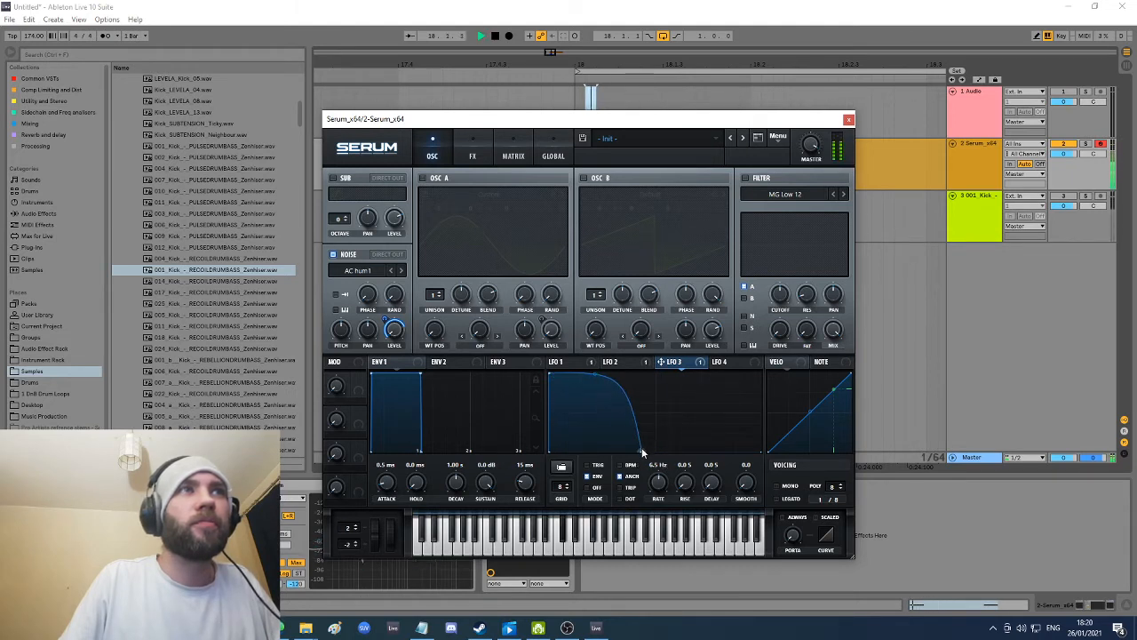
pyautogui.moveTo(642, 454); pyautogui.dragTo(601, 474)
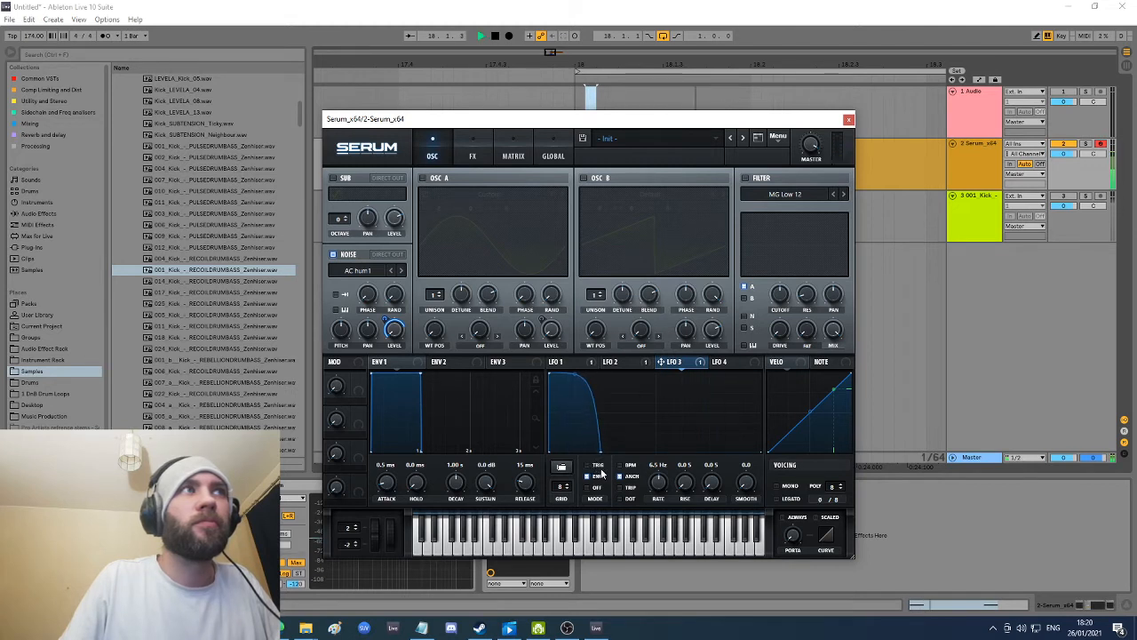
pyautogui.press('space')
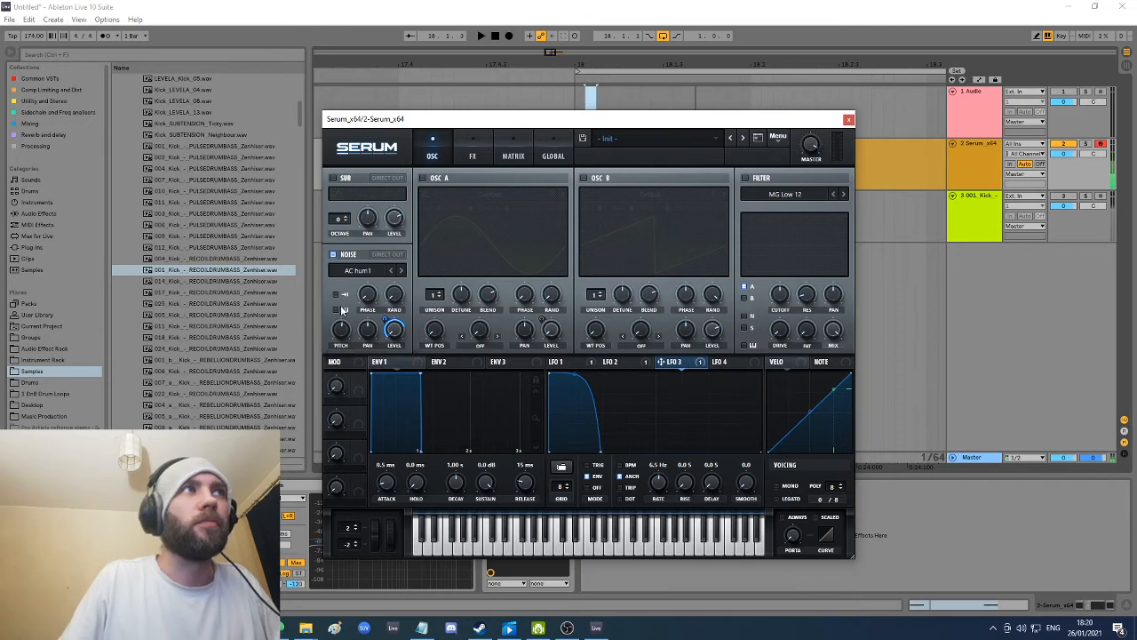
# Step: Turn on one-shot playback and key tracking for the noise oscillator and adjust its pitch while auditioning
pyautogui.moveTo(341, 334); pyautogui.dragTo(341, 311)
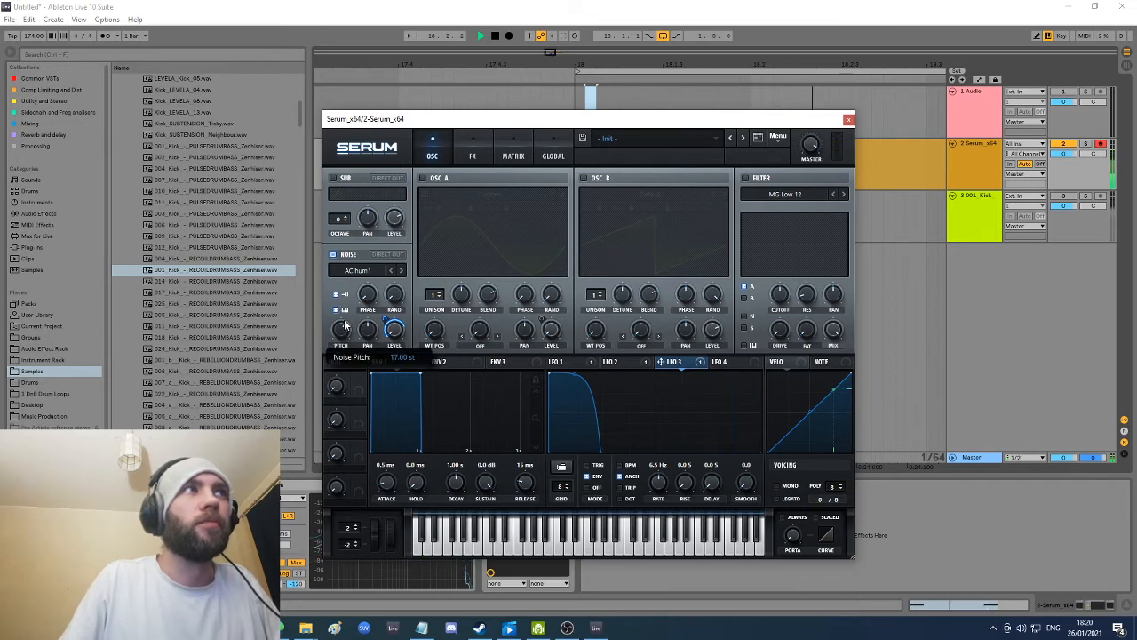
pyautogui.press('space')
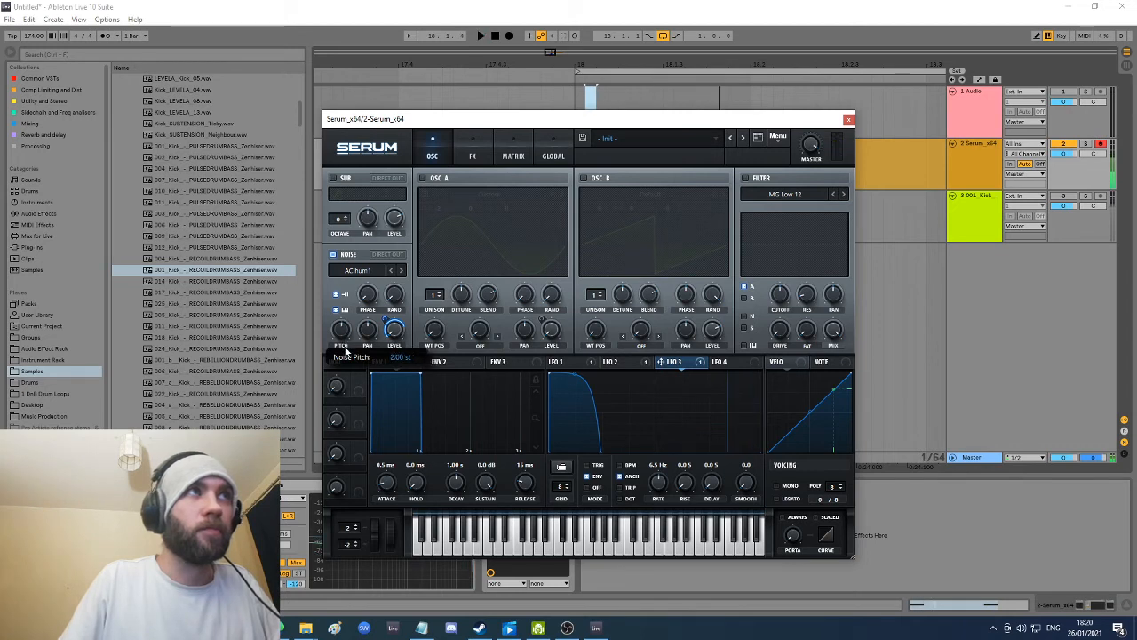
pyautogui.press('space')
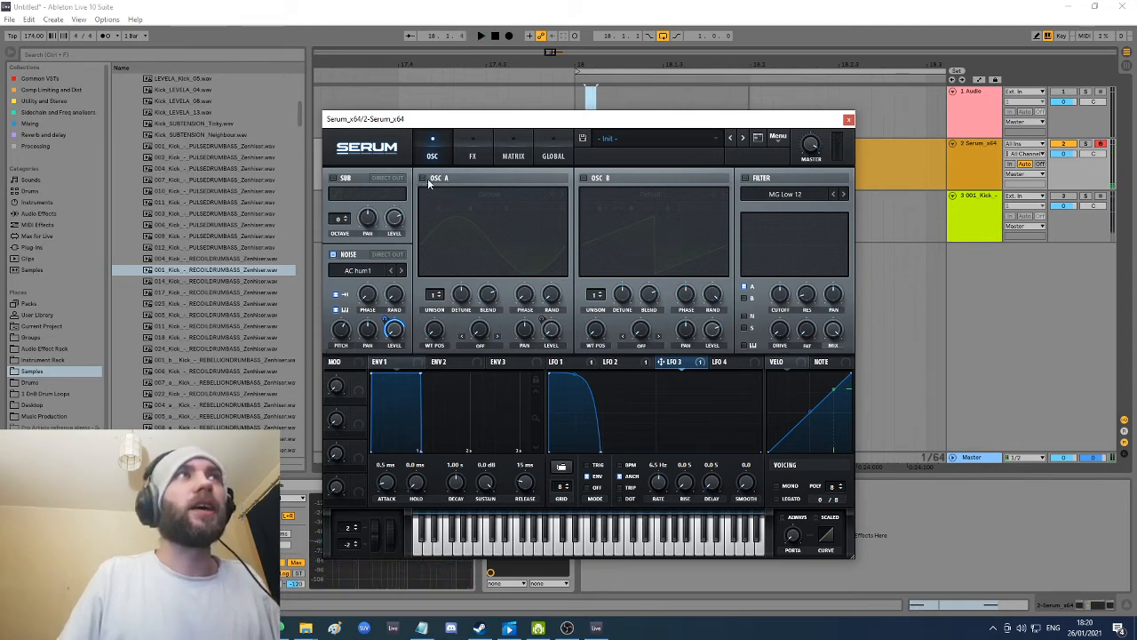
# Step: Switch oscillator A back on, pull LFO 3's end point much earlier and set its noise level modulation to 56
pyautogui.click(423, 179)
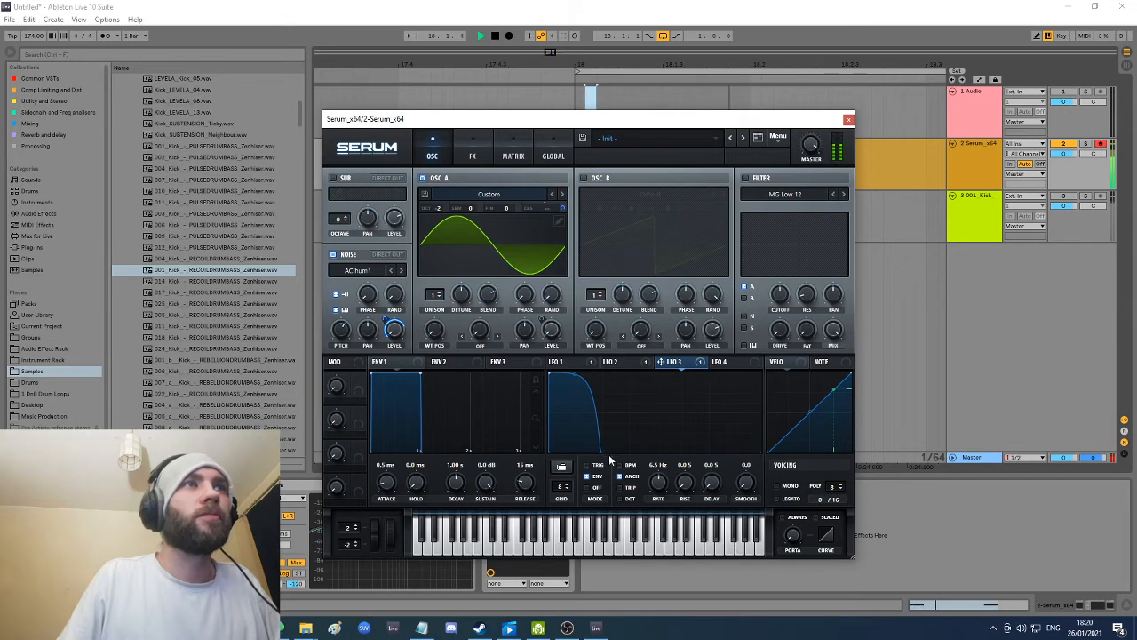
pyautogui.moveTo(603, 454); pyautogui.dragTo(574, 465)
pyautogui.press('space')
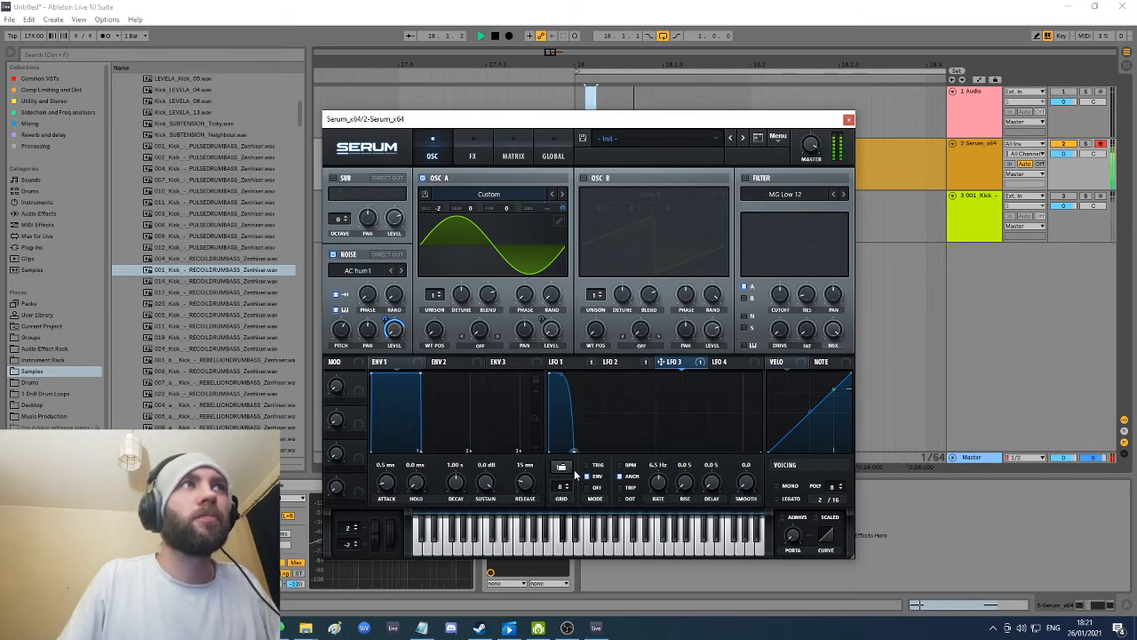
pyautogui.press('space')
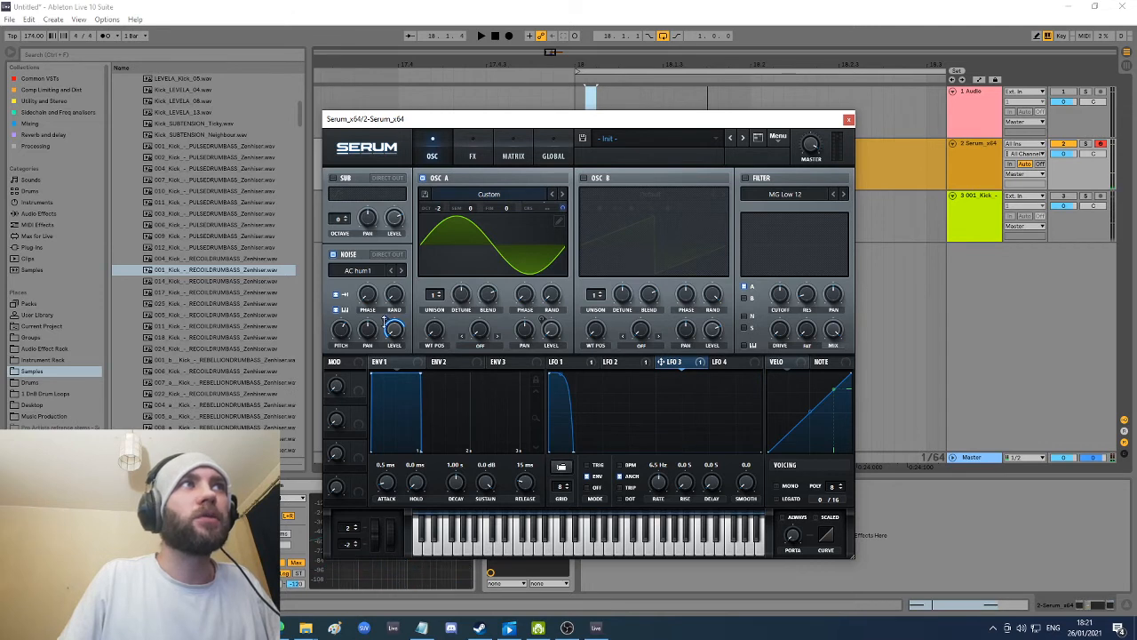
pyautogui.moveTo(384, 321); pyautogui.dragTo(386, 341)
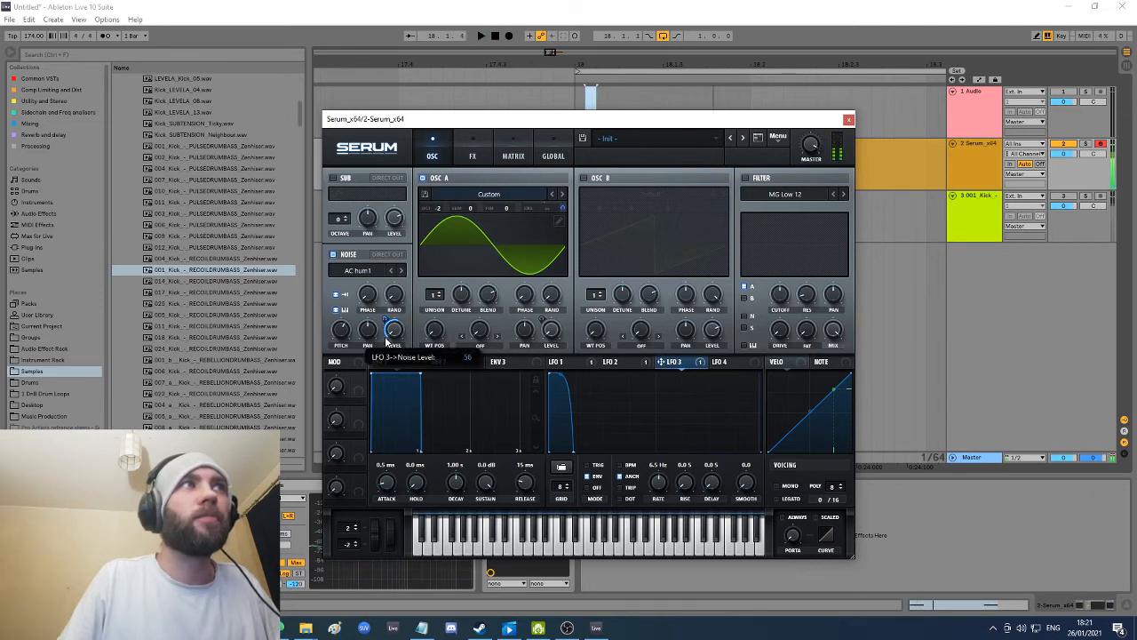
# Step: Reshape LFO 3 into a steep concave decay with an extra low point, and switch off oscillator A to hear the noise alone
pyautogui.moveTo(563, 379)
pyautogui.mouseDown()
pyautogui.moveTo(566, 408)
pyautogui.moveTo(553, 372)
pyautogui.mouseUp()
pyautogui.doubleClick(554, 388)
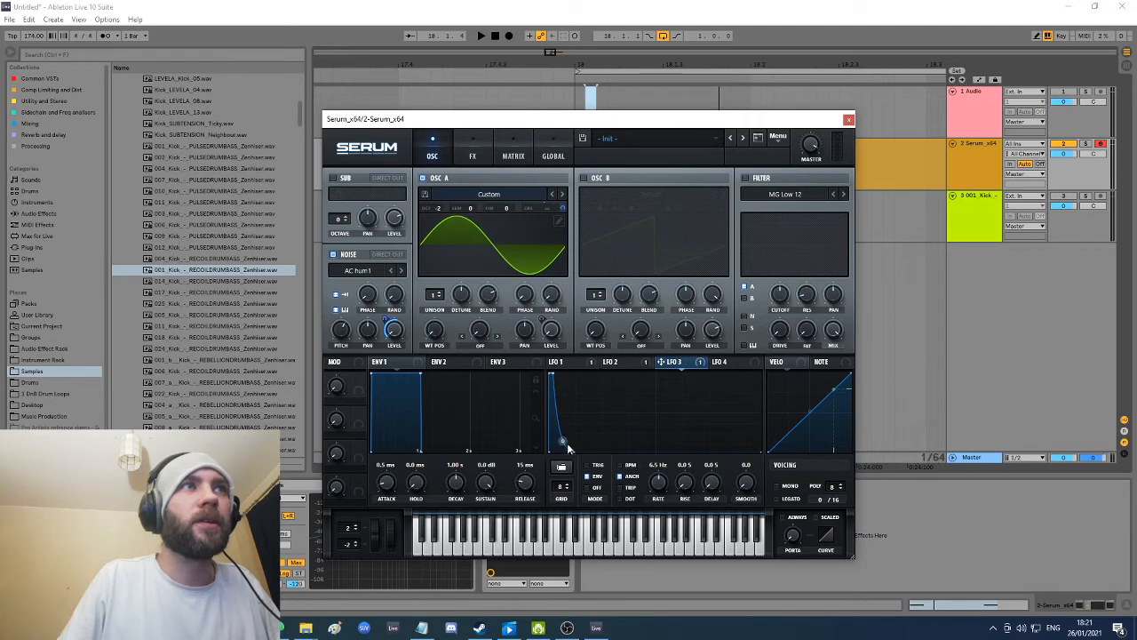
pyautogui.moveTo(572, 452)
pyautogui.mouseDown()
pyautogui.moveTo(570, 441)
pyautogui.moveTo(577, 456)
pyautogui.mouseUp()
pyautogui.press('space')
pyautogui.press('space')
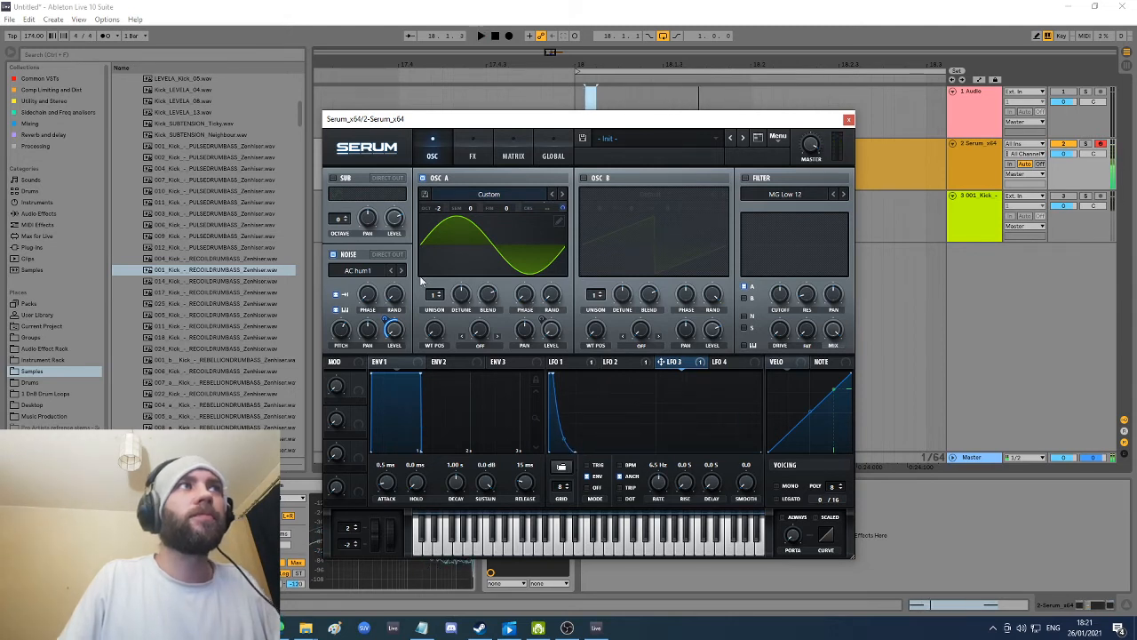
pyautogui.click(423, 179)
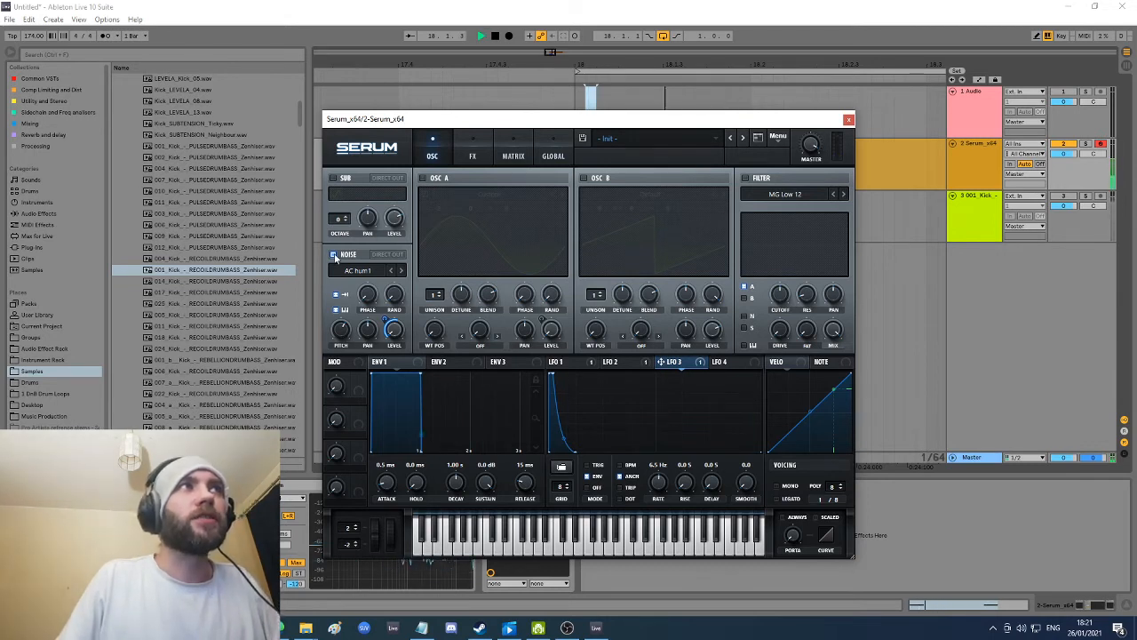
# Step: Switch oscillator A back on and toggle the noise oscillator off and on to compare the kick with and without it
pyautogui.click(334, 255)
pyautogui.click(426, 179)
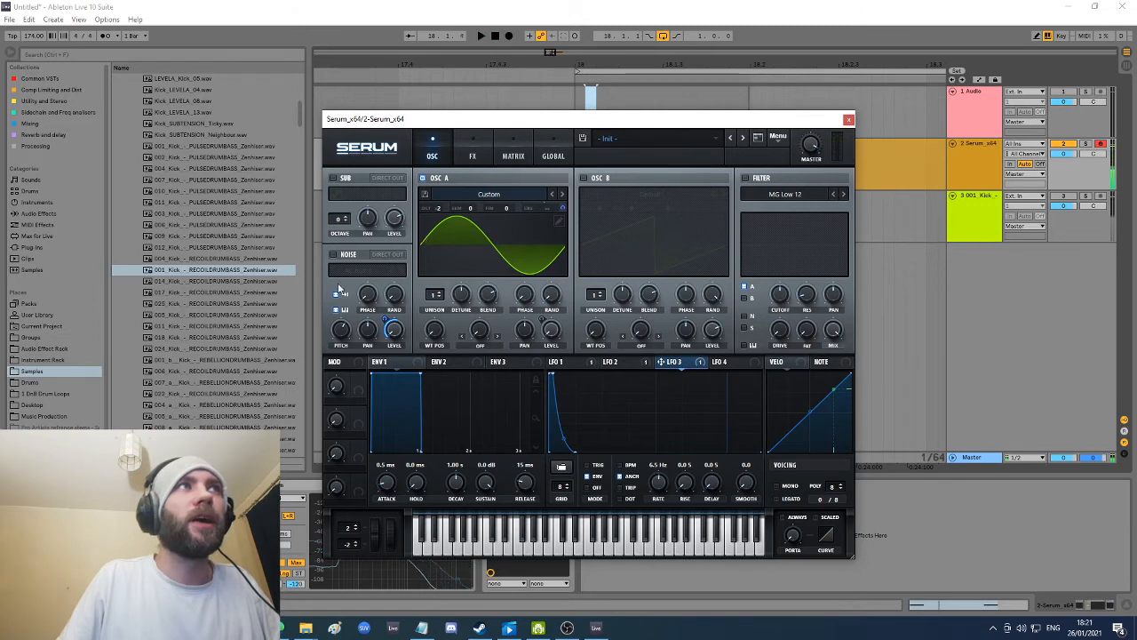
pyautogui.click(334, 257)
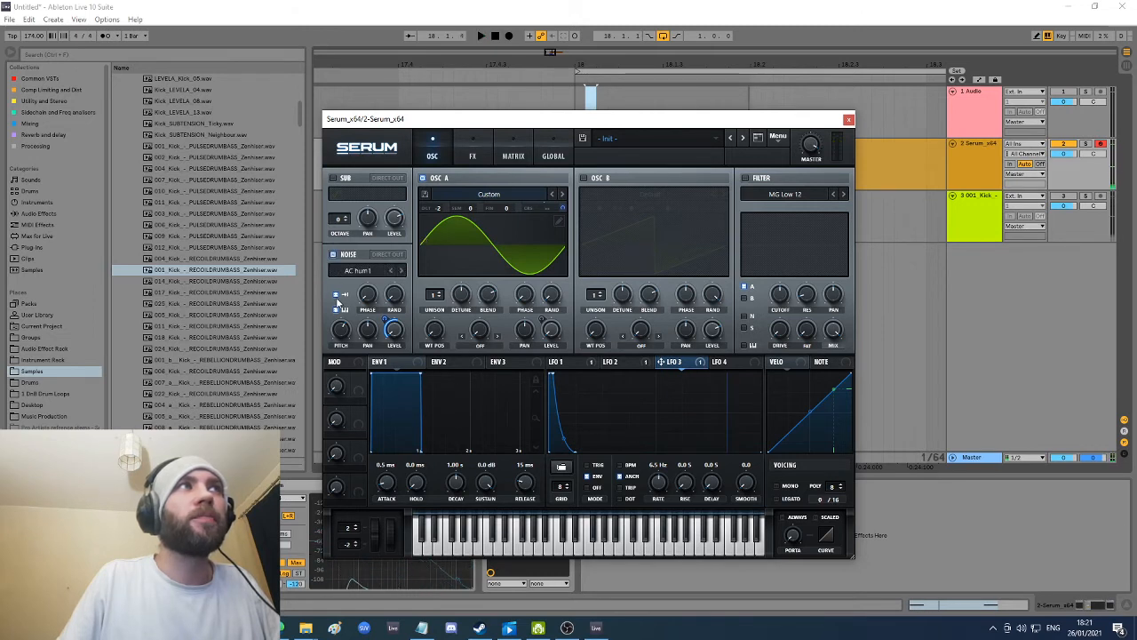
pyautogui.click(335, 257)
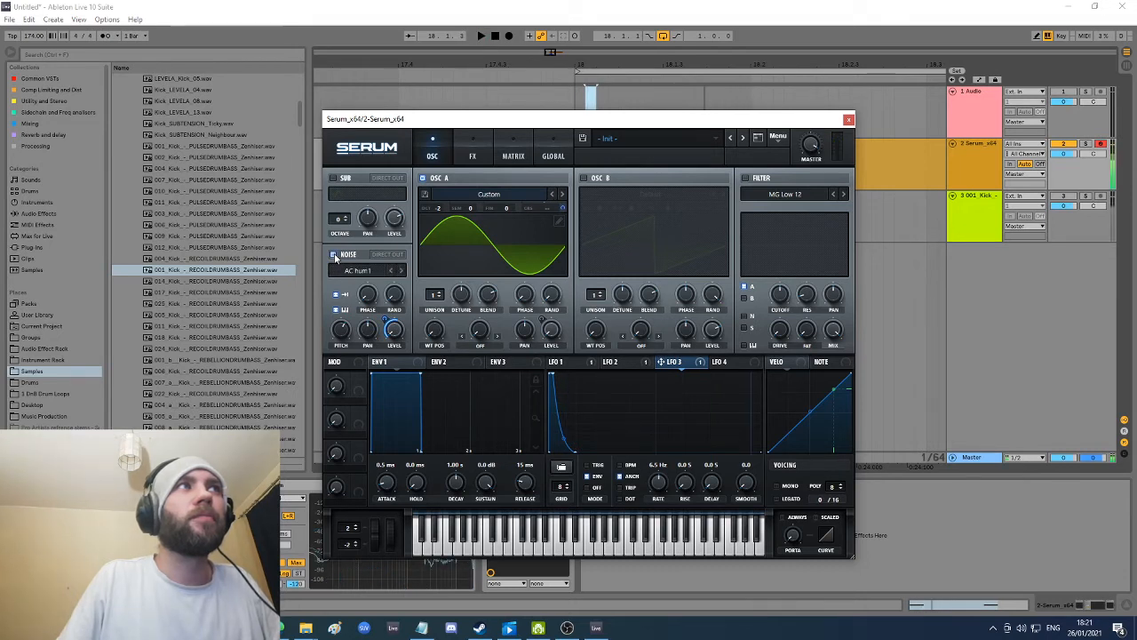
pyautogui.click(334, 255)
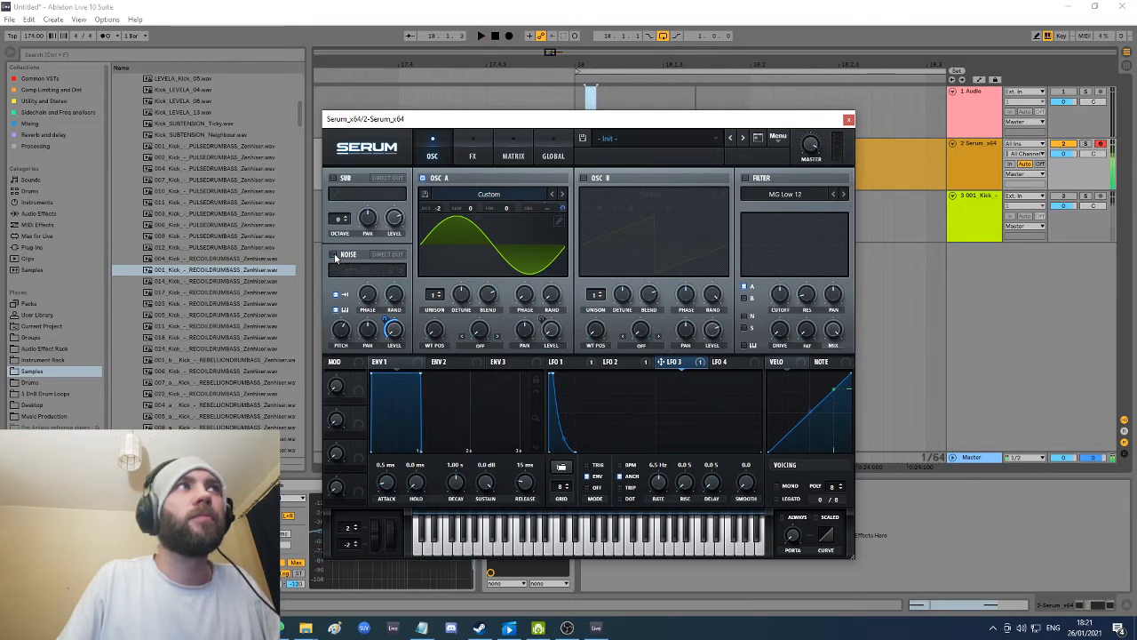
pyautogui.click(334, 255)
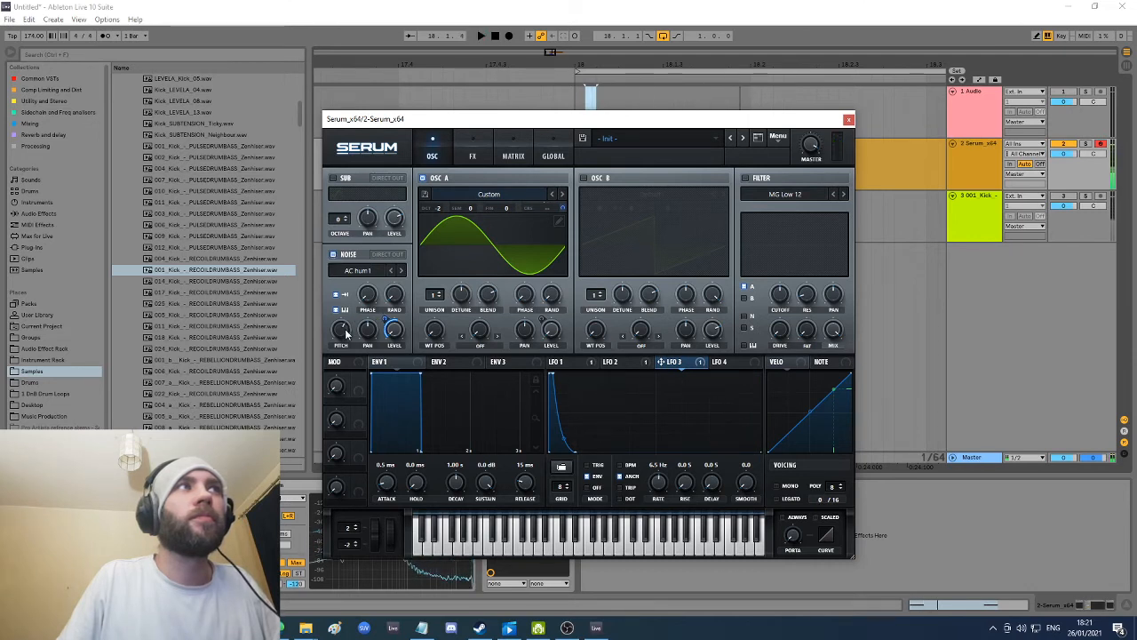
# Step: Remove all modulators from the noise level, return the noise pitch to 0 st and close the Serum window
pyautogui.moveTo(342, 346)
pyautogui.mouseDown()
pyautogui.moveTo(347, 360)
pyautogui.moveTo(351, 340)
pyautogui.mouseUp()
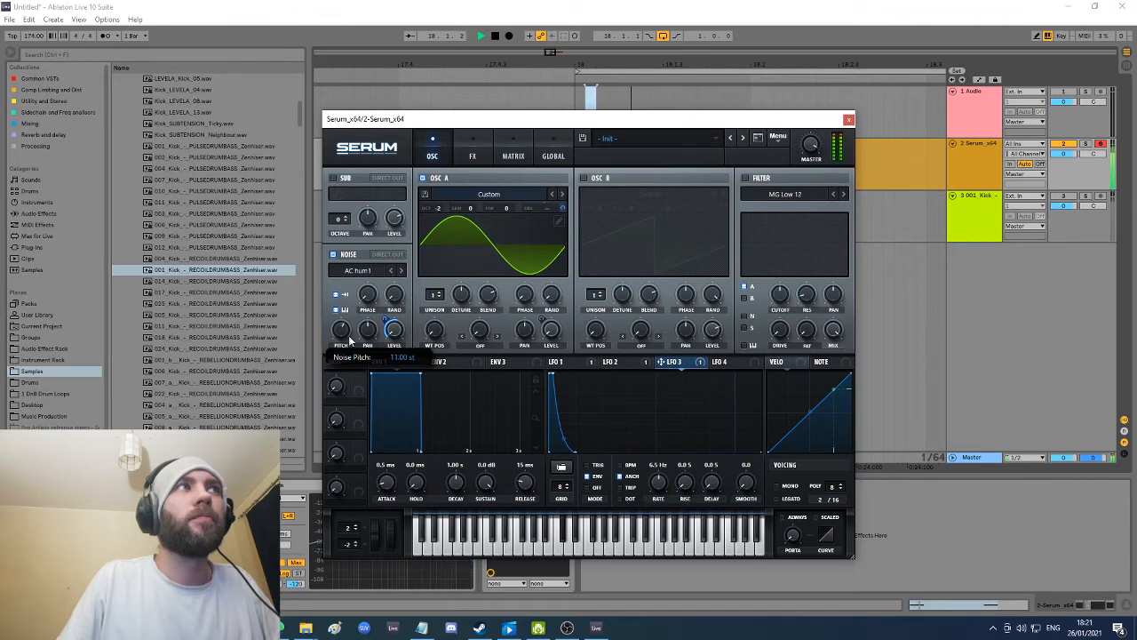
pyautogui.rightClick(395, 332)
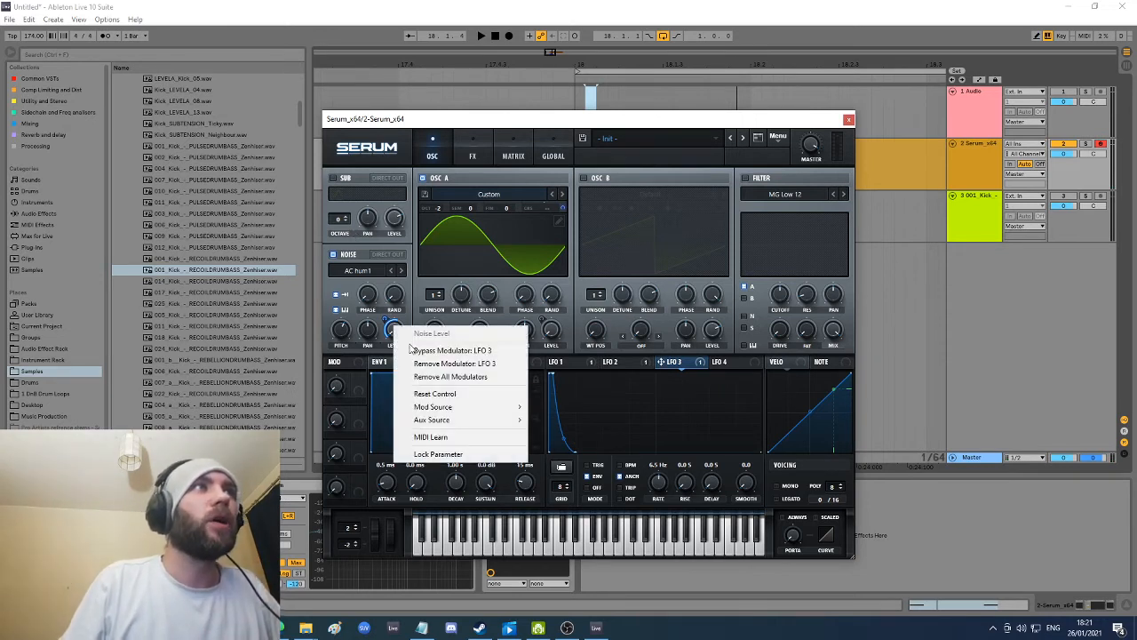
pyautogui.click(418, 375)
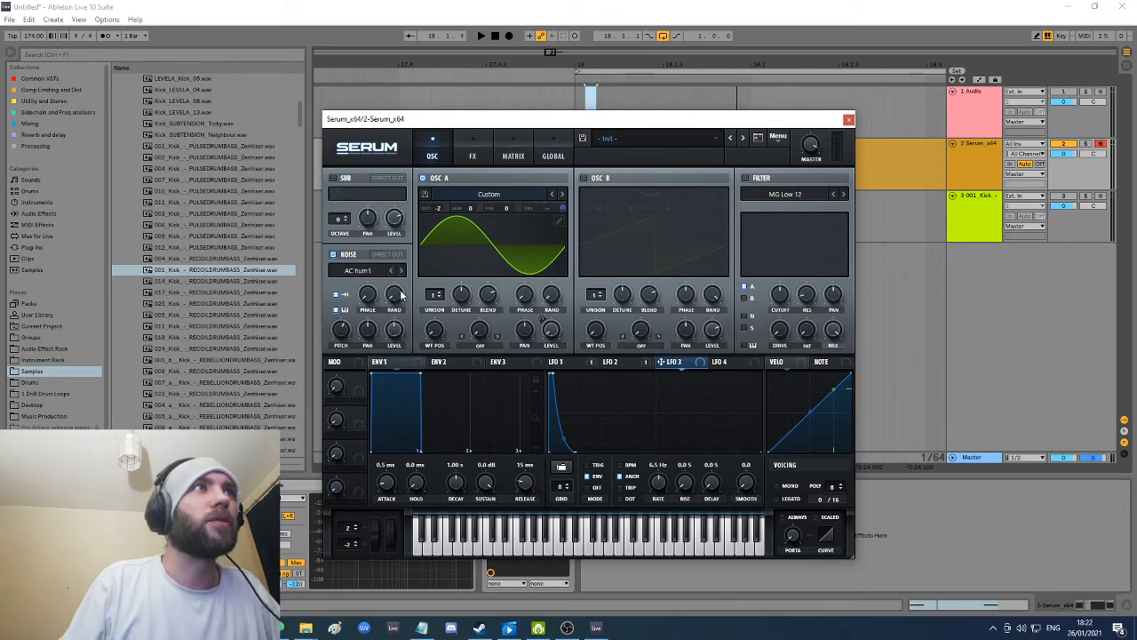
pyautogui.moveTo(347, 335)
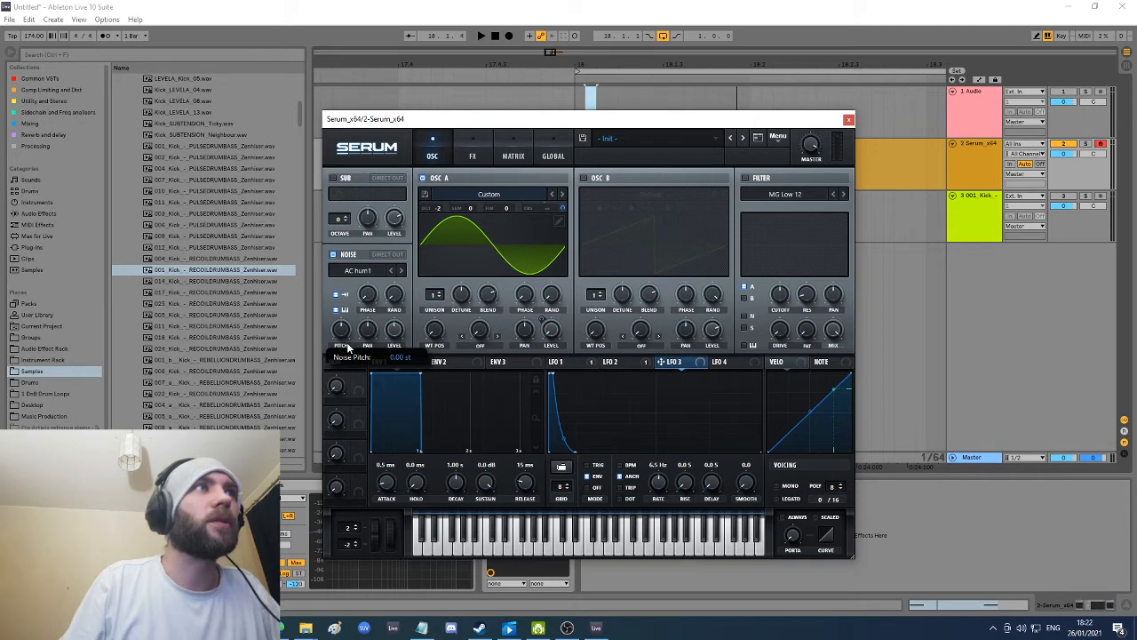
pyautogui.moveTo(840, 122); pyautogui.dragTo(844, 121)
pyautogui.click(851, 122)
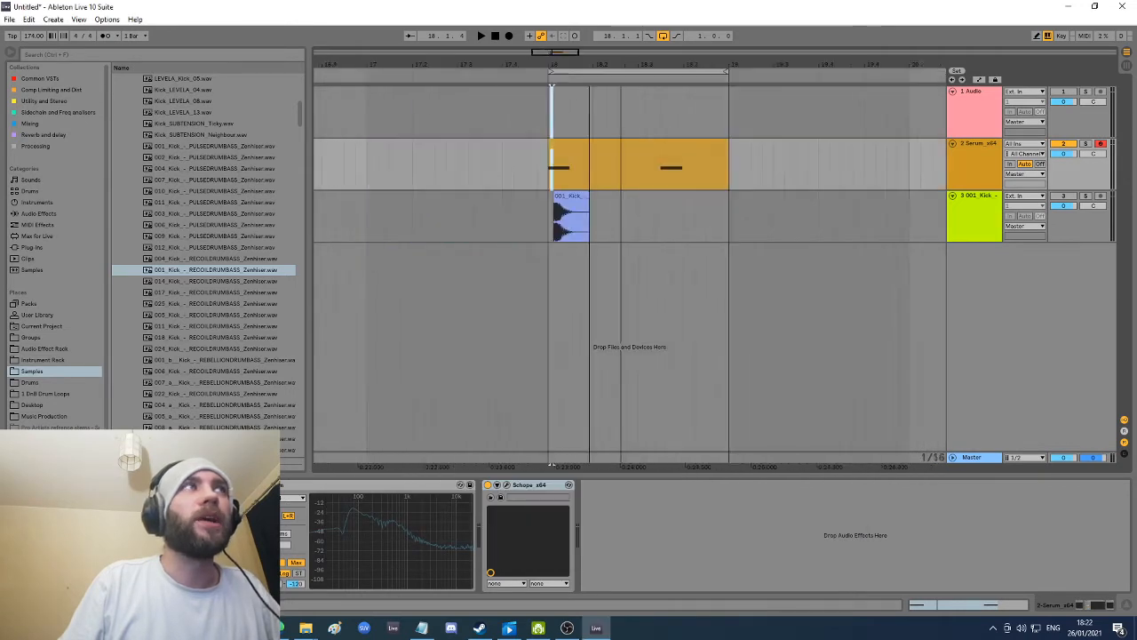
# Step: Place the 025, 005, 011 and 018 RECOILDRUMBASS kick samples on new tracks at bar 20
pyautogui.click(208, 307)
pyautogui.moveTo(208, 309); pyautogui.dragTo(822, 303)
pyautogui.moveTo(222, 314); pyautogui.dragTo(827, 386)
pyautogui.moveTo(221, 338); pyautogui.dragTo(827, 409)
pyautogui.moveTo(831, 73); pyautogui.dragTo(594, 179)
pyautogui.scroll(-2, 551, 356)
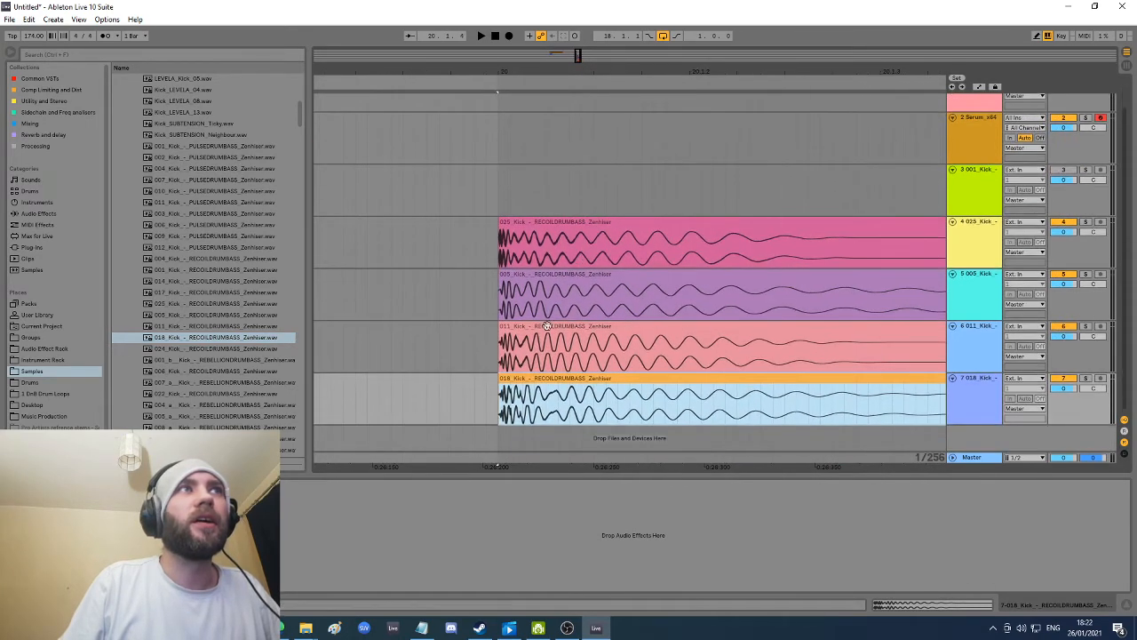
# Step: Cut the four kick clips down to their short opening transients by deleting the rest of each sample
pyautogui.moveTo(522, 418); pyautogui.dragTo(671, 240)
pyautogui.press('Delete')
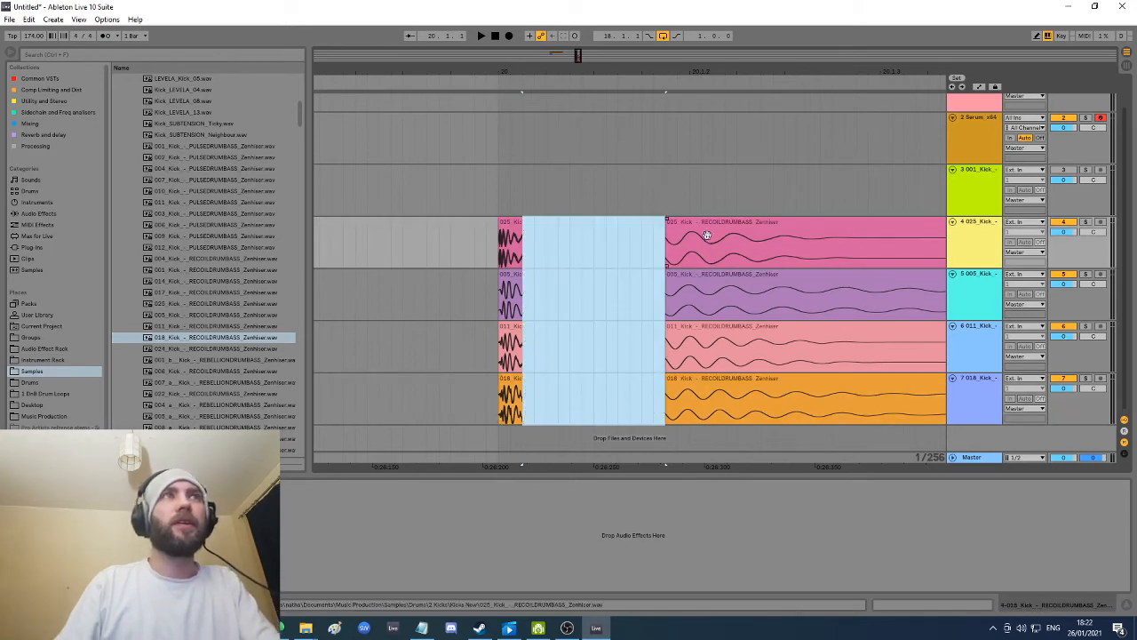
pyautogui.click(708, 224)
pyautogui.press('Delete')
pyautogui.click(721, 275)
pyautogui.press('Delete')
pyautogui.click(725, 328)
pyautogui.press('Delete')
pyautogui.click(731, 377)
pyautogui.press('Delete')
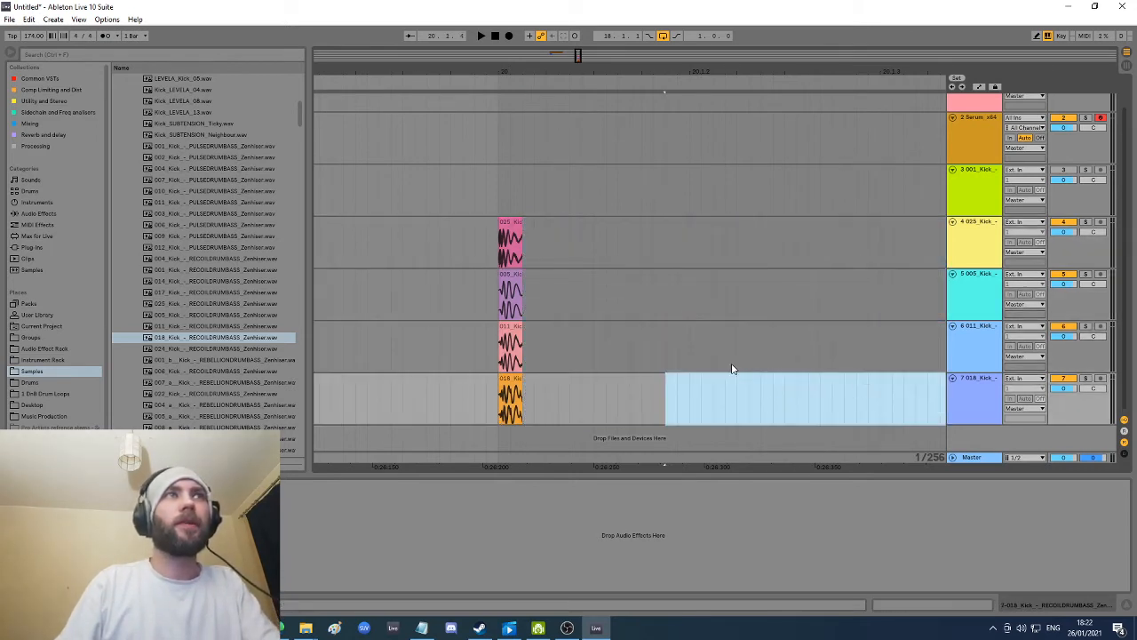
# Step: Solo the four trimmed kick tracks one after another to audition each transient
pyautogui.click(501, 232)
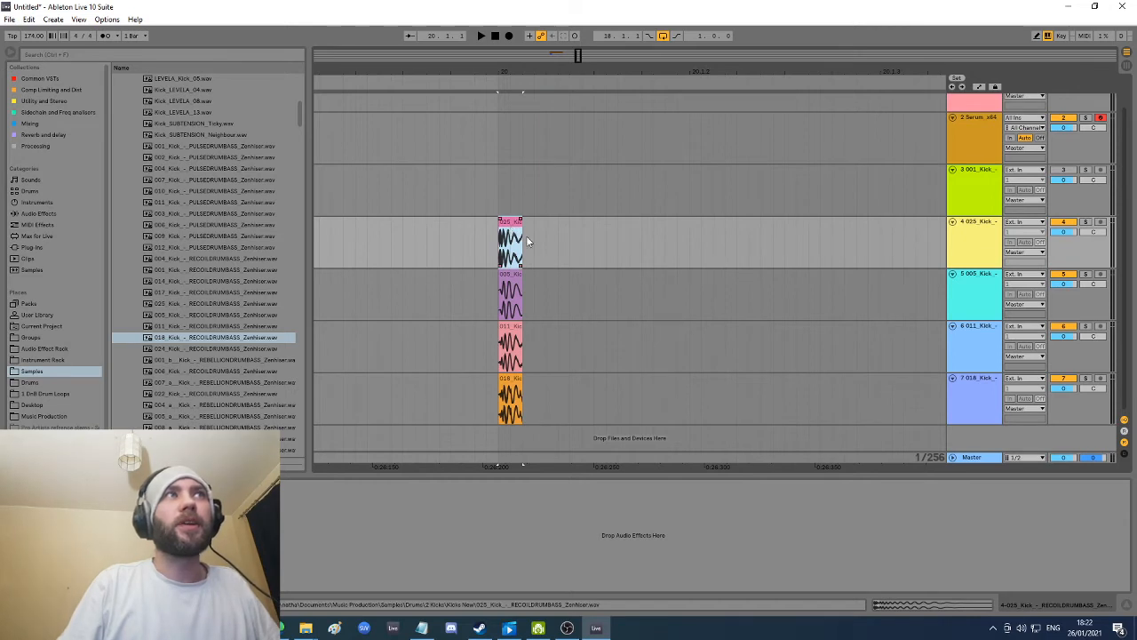
pyautogui.click(1085, 222)
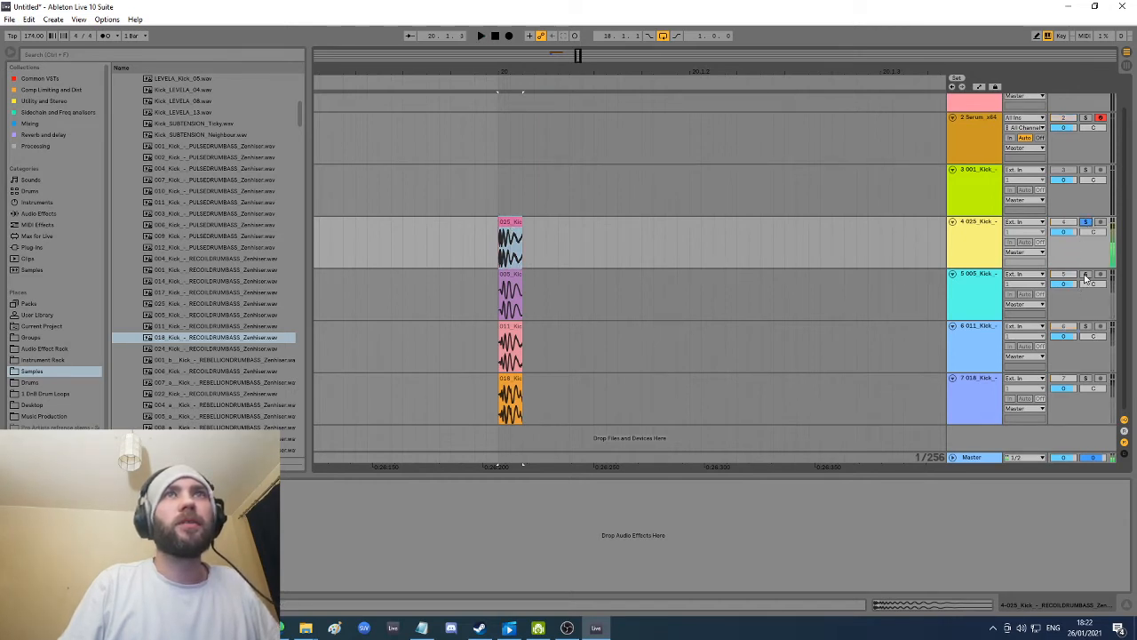
pyautogui.click(1084, 274)
pyautogui.click(1085, 326)
pyautogui.press('space')
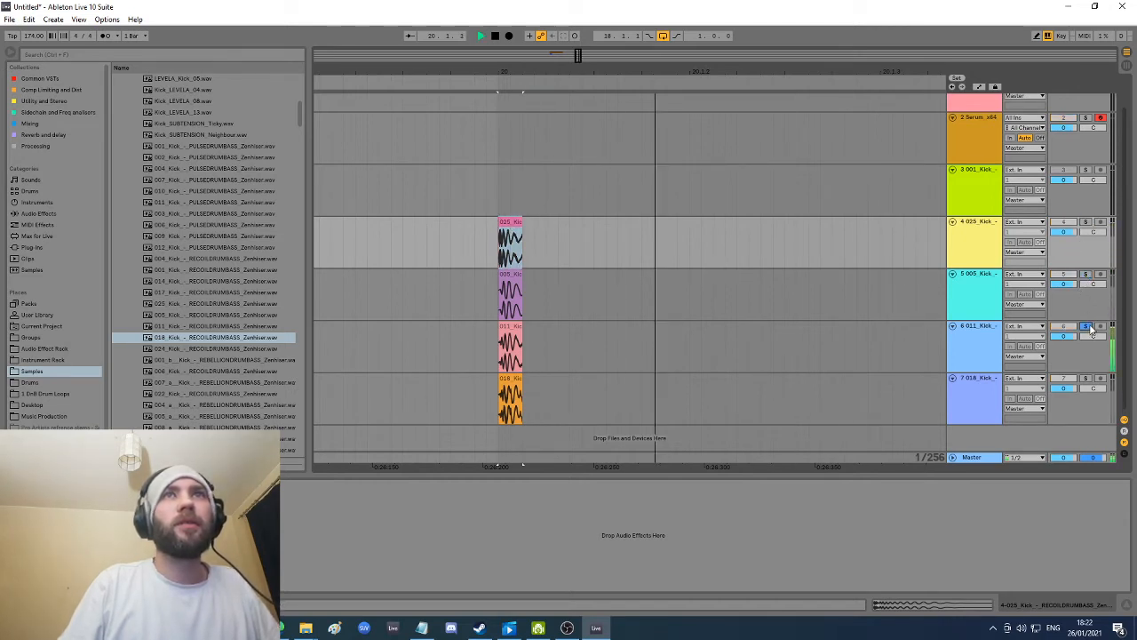
pyautogui.click(1085, 378)
pyautogui.press('space')
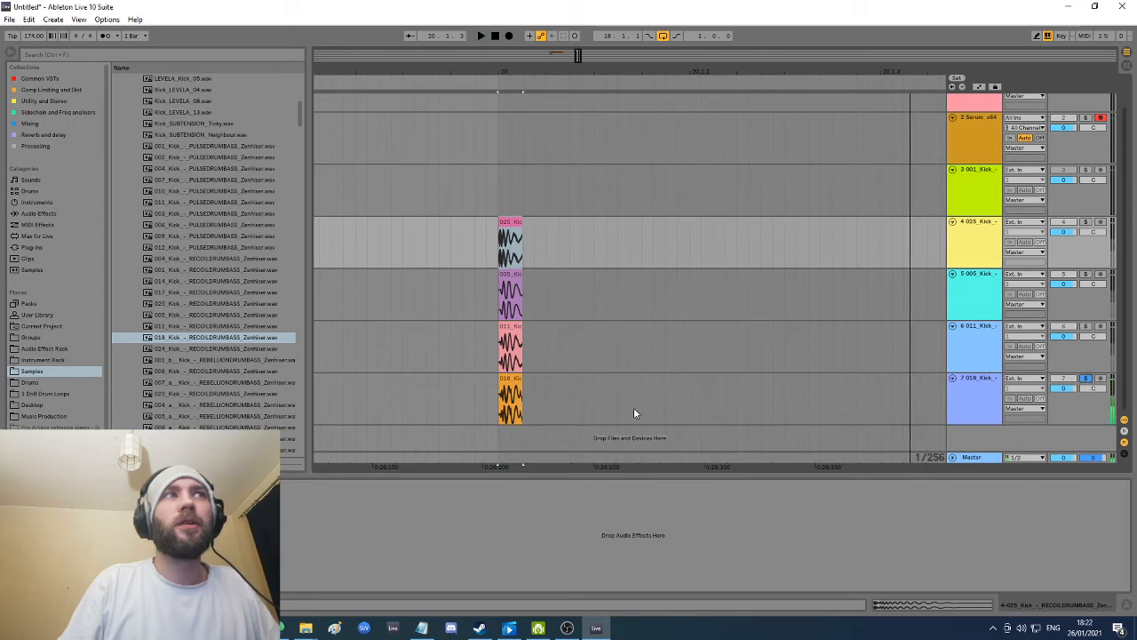
# Step: Select the individual transient clips in turn and delete the four temporary kick tracks
pyautogui.click(520, 381)
pyautogui.click(521, 329)
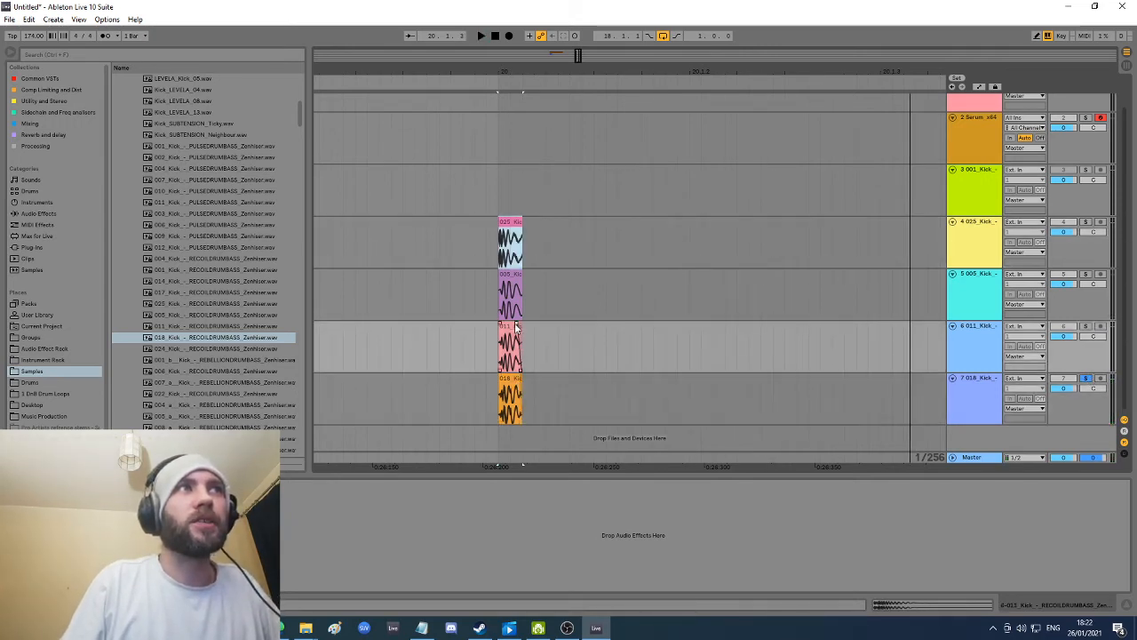
pyautogui.click(521, 275)
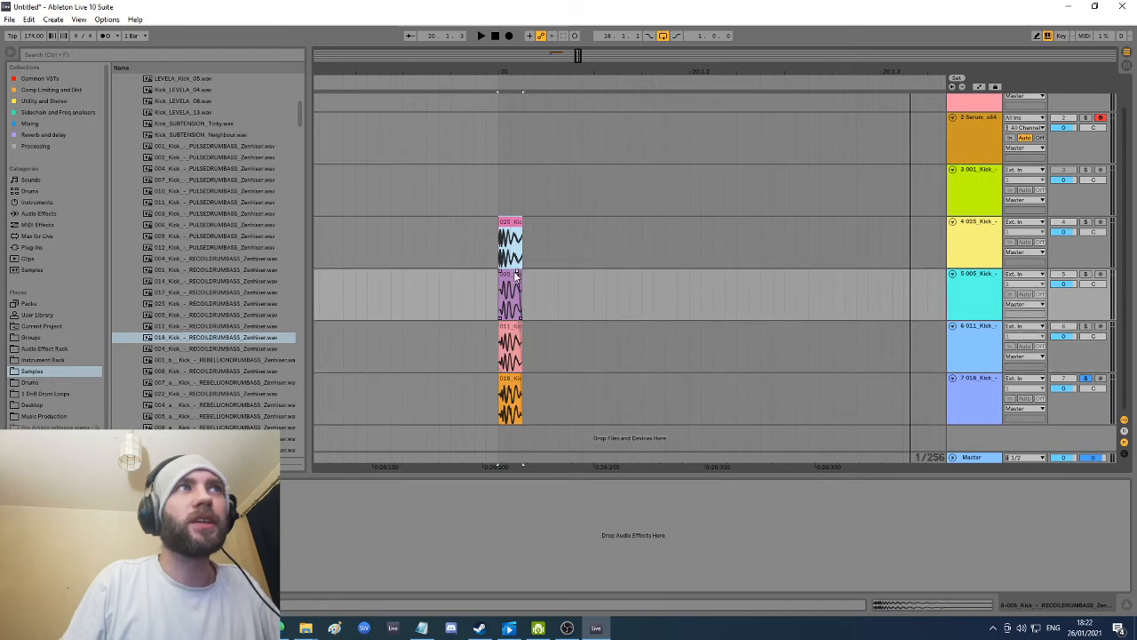
pyautogui.click(521, 227)
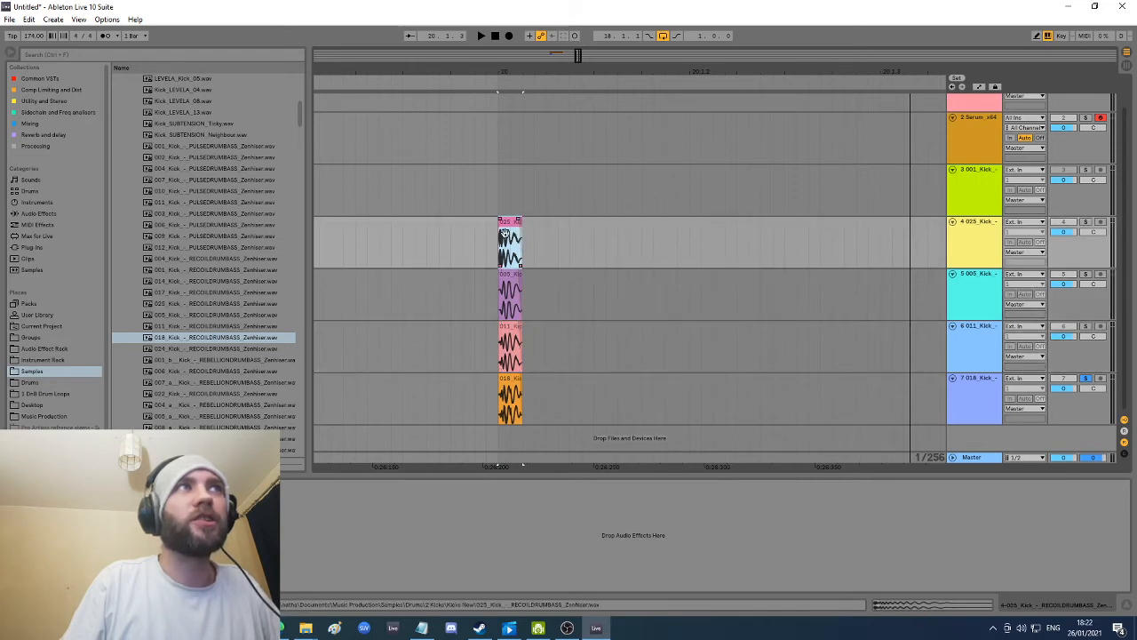
pyautogui.keyDown('shift'); pyautogui.click(970, 392); pyautogui.keyUp('shift')
pyautogui.press('Delete')
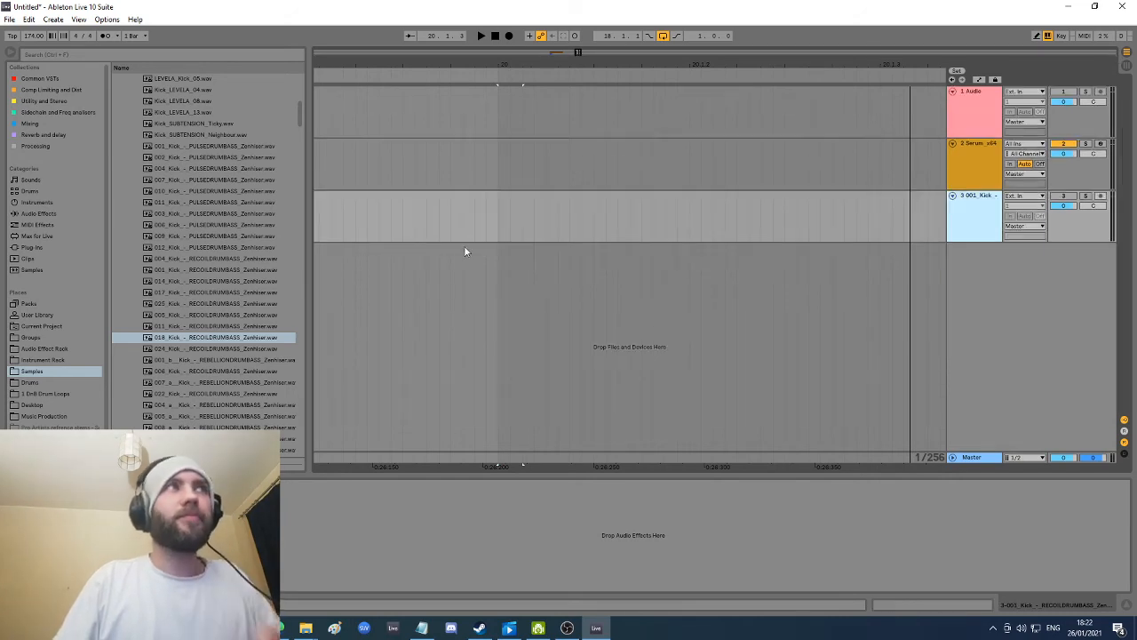
# Step: Reopen Serum, load noise sample 102 from the user Sampled Kick Transients, and switch off oscillator A
pyautogui.press('Up')
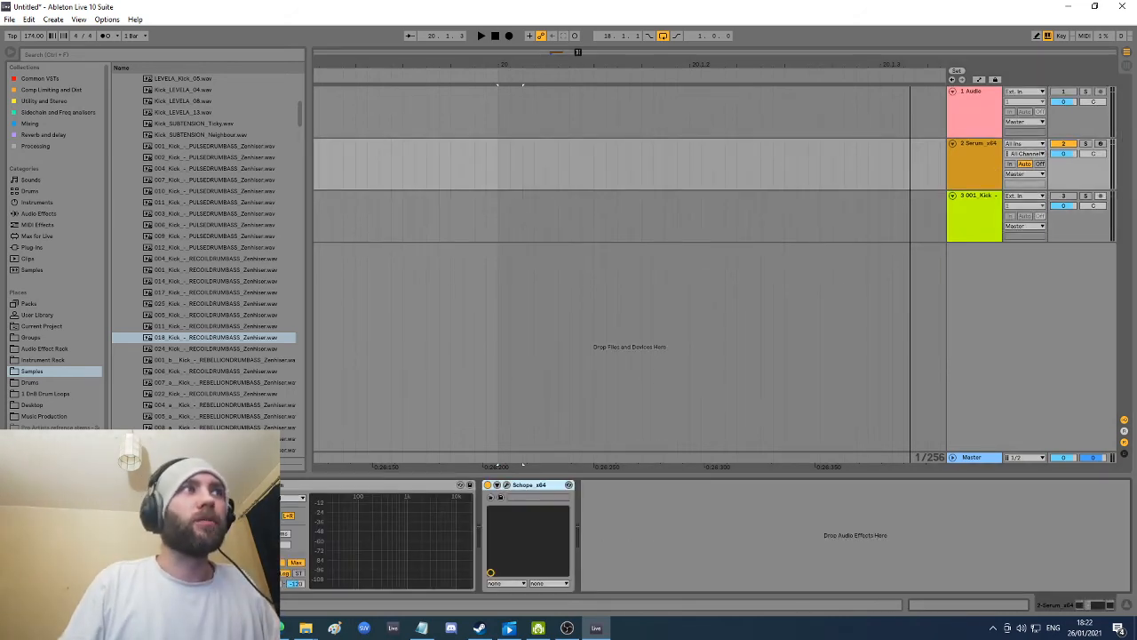
pyautogui.hotkey('ctrl', 'alt', 'p')
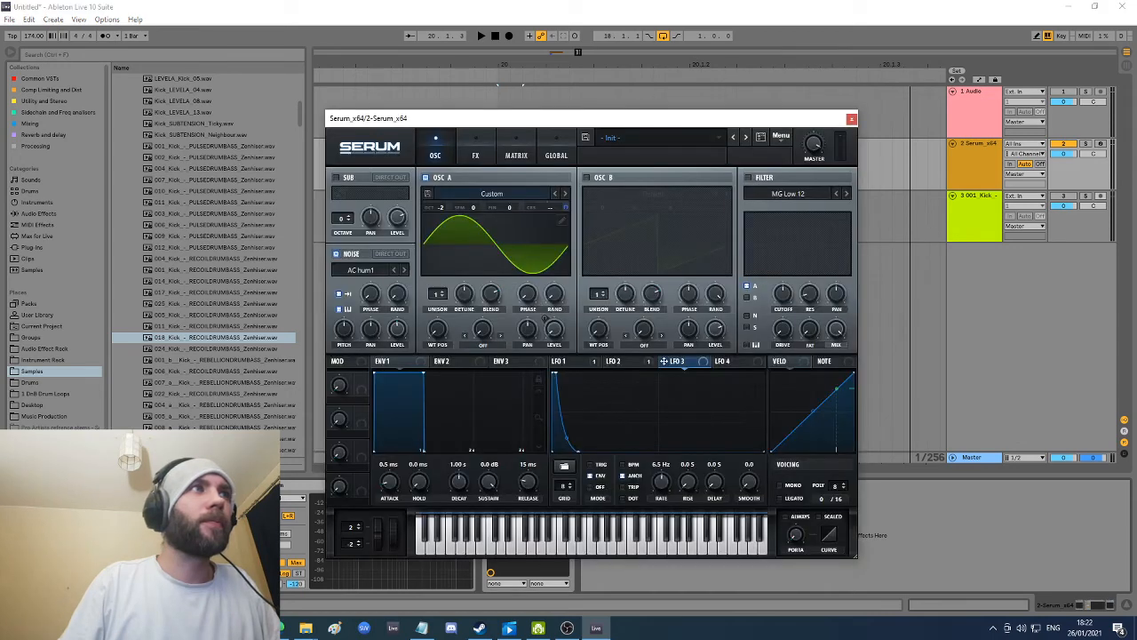
pyautogui.click(355, 272)
pyautogui.moveTo(387, 377)
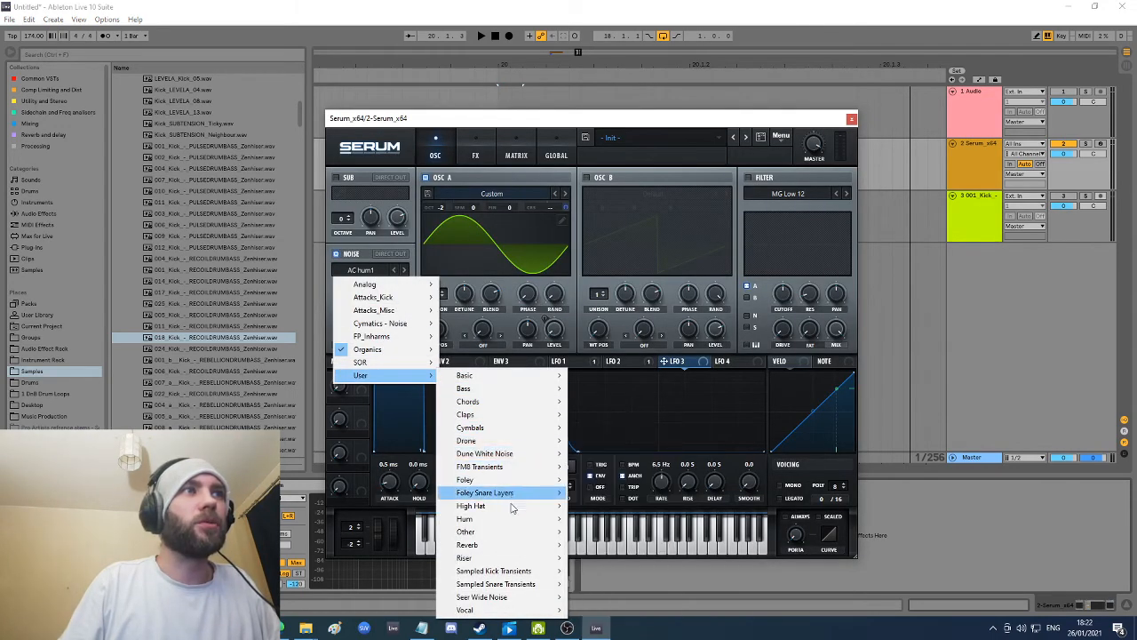
pyautogui.moveTo(515, 570)
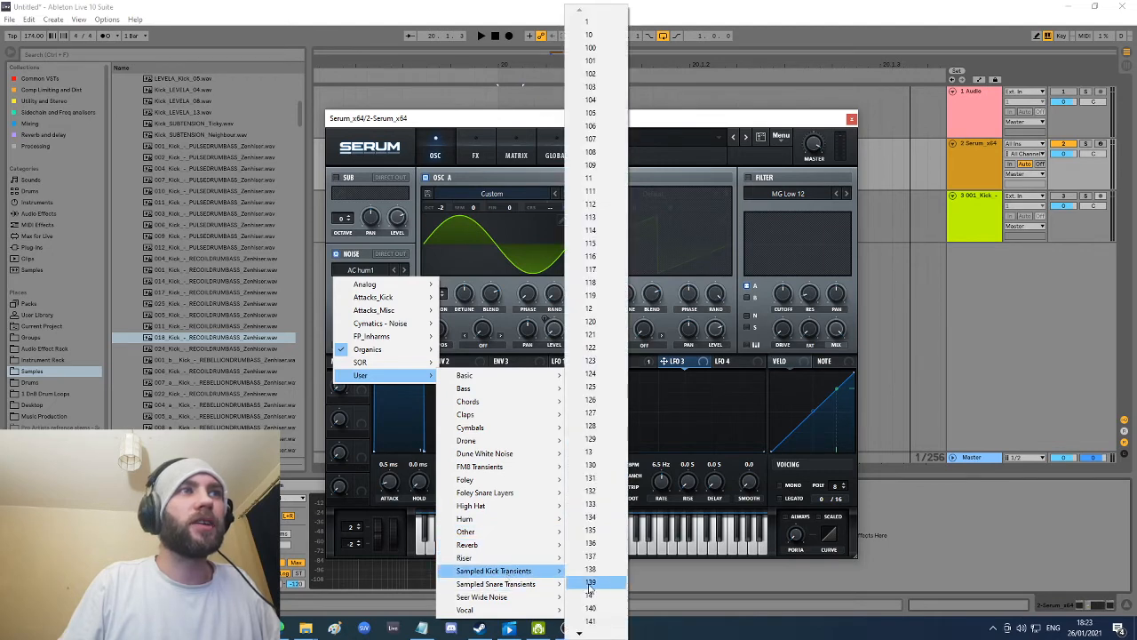
pyautogui.click(596, 76)
pyautogui.moveTo(586, 124); pyautogui.dragTo(570, 84)
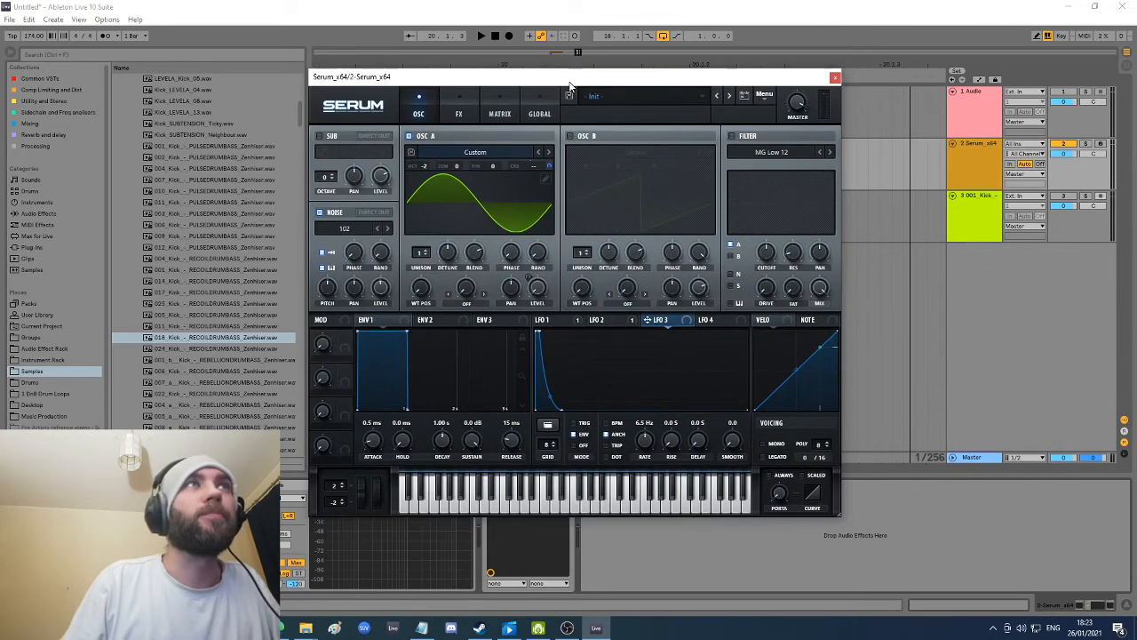
pyautogui.click(409, 135)
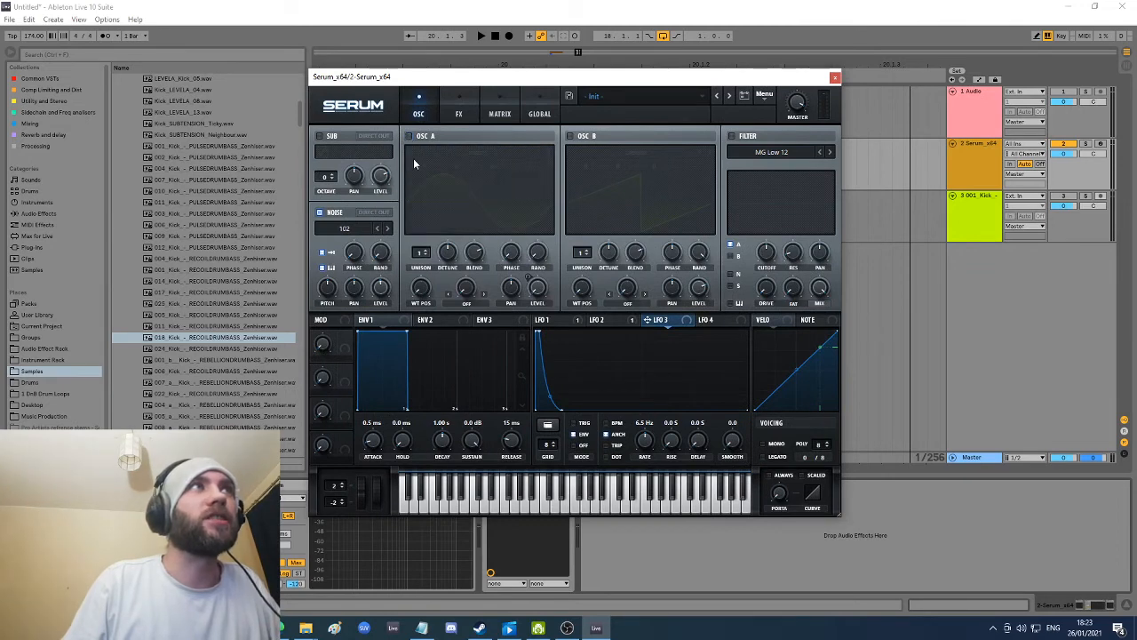
pyautogui.moveTo(516, 77); pyautogui.dragTo(585, 143)
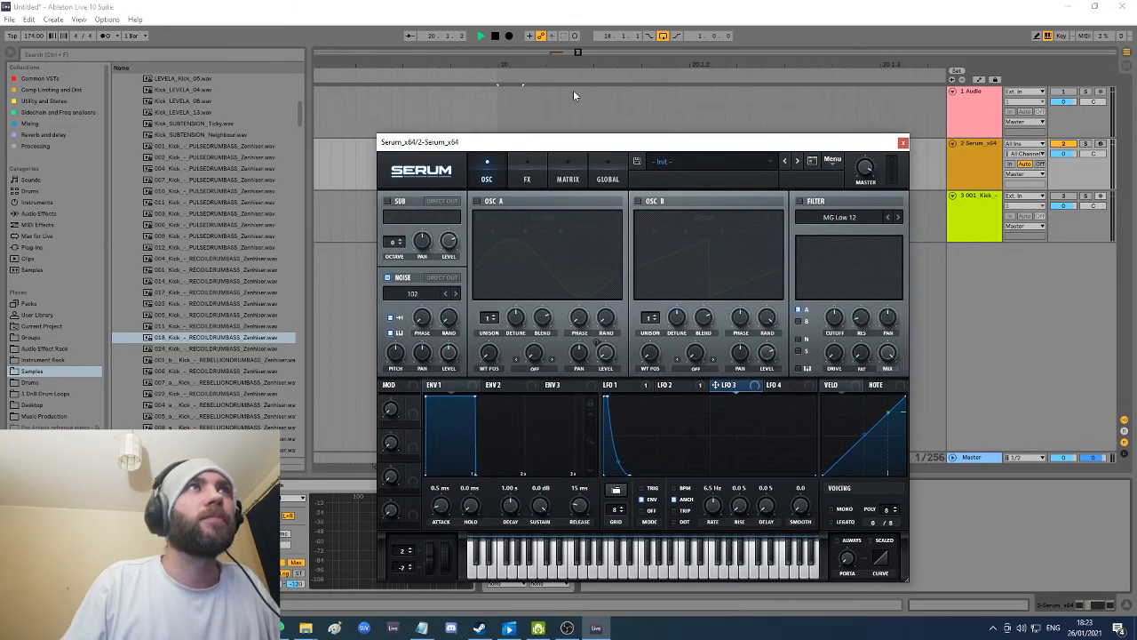
# Step: Delete the 001_Kick reference track and play the Serum clip at bar 18 to audition the noise transient
pyautogui.moveTo(598, 68); pyautogui.dragTo(598, 24)
pyautogui.moveTo(498, 143); pyautogui.dragTo(513, 239)
pyautogui.click(488, 142)
pyautogui.rightClick(982, 203)
pyautogui.click(1009, 239)
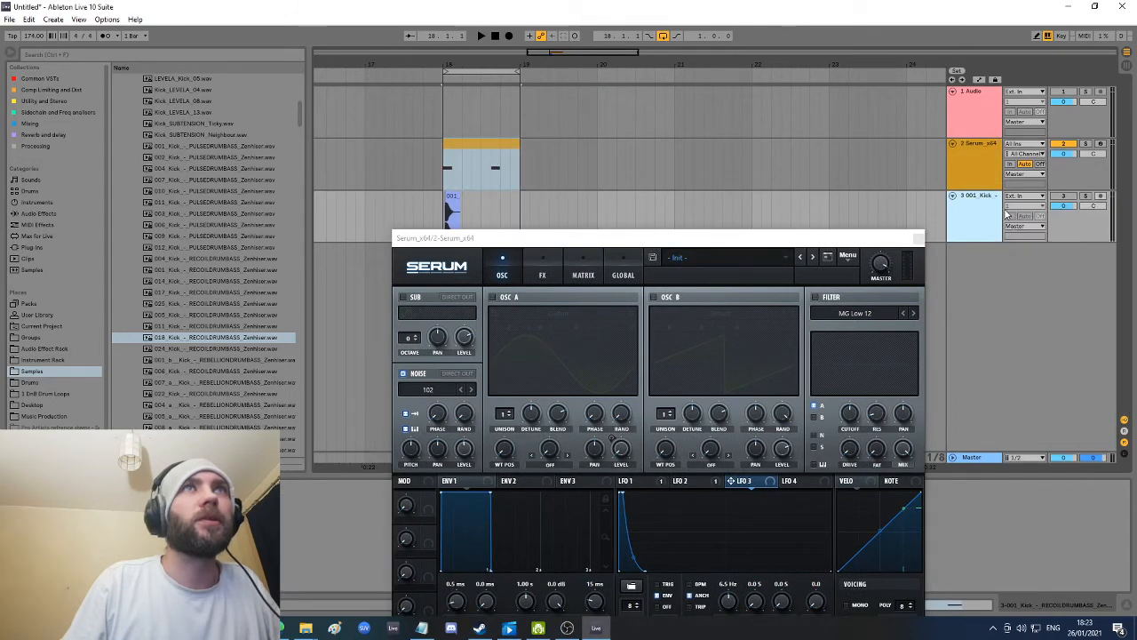
pyautogui.press('space')
pyautogui.moveTo(610, 237); pyautogui.dragTo(594, 84)
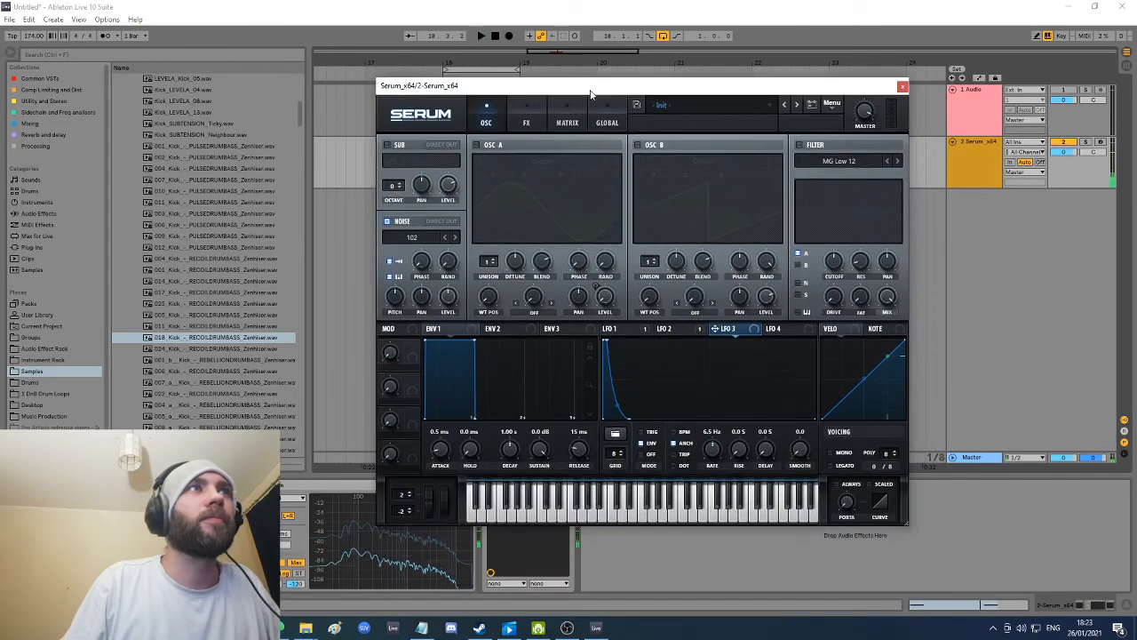
pyautogui.press('space')
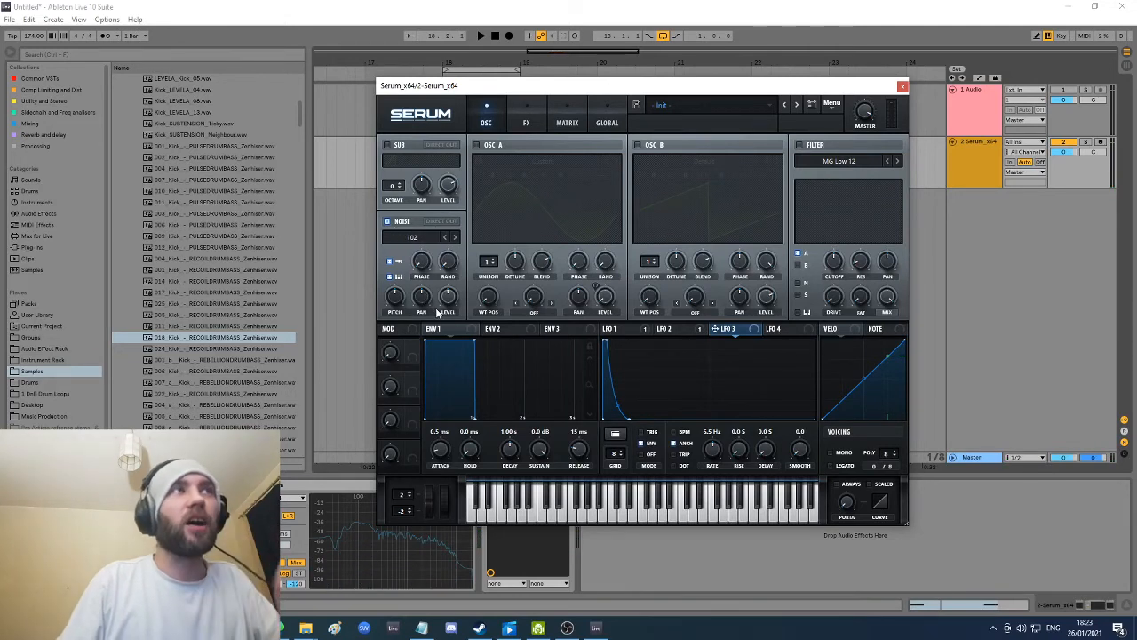
# Step: Change the noise sample to kick transient 105 while auditioning the options between
pyautogui.click(454, 238)
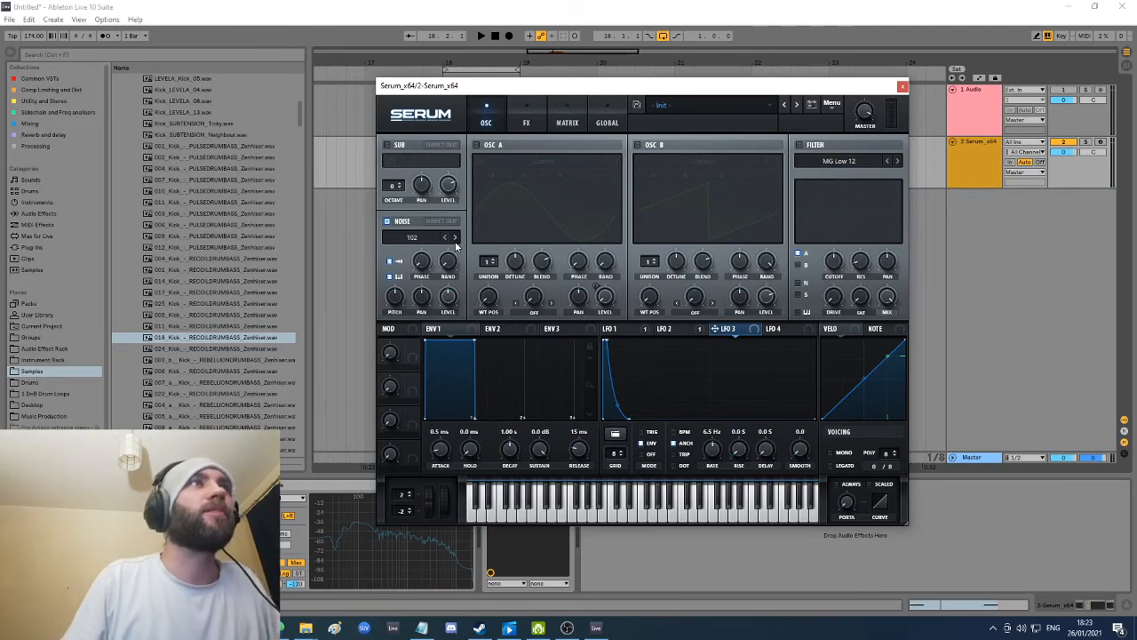
pyautogui.press('space')
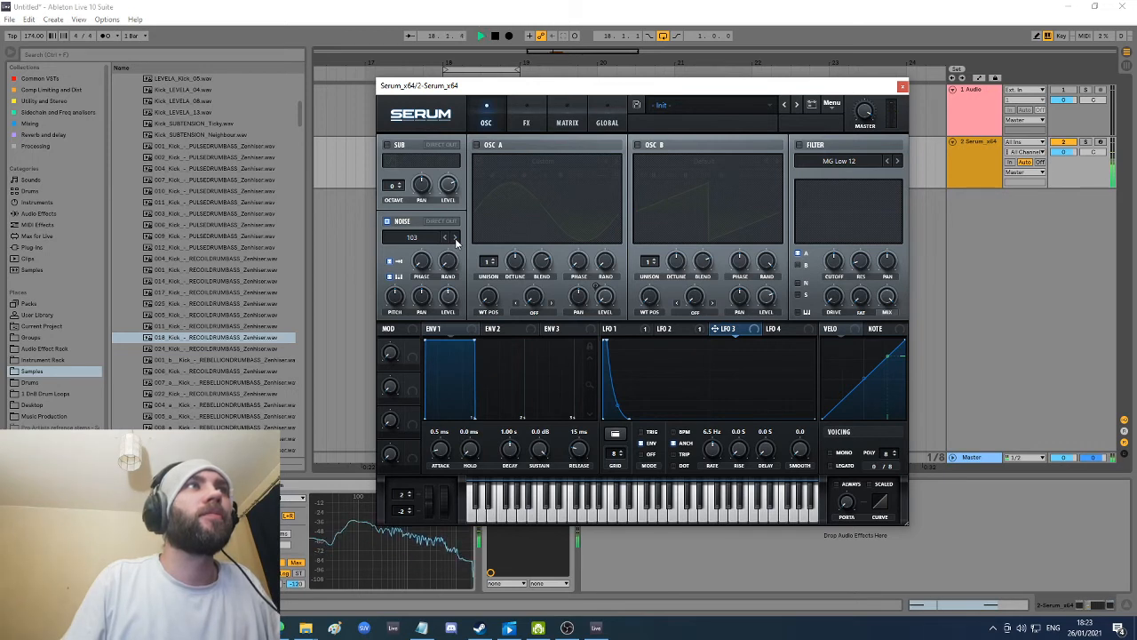
pyautogui.click(455, 238)
pyautogui.click(455, 238)
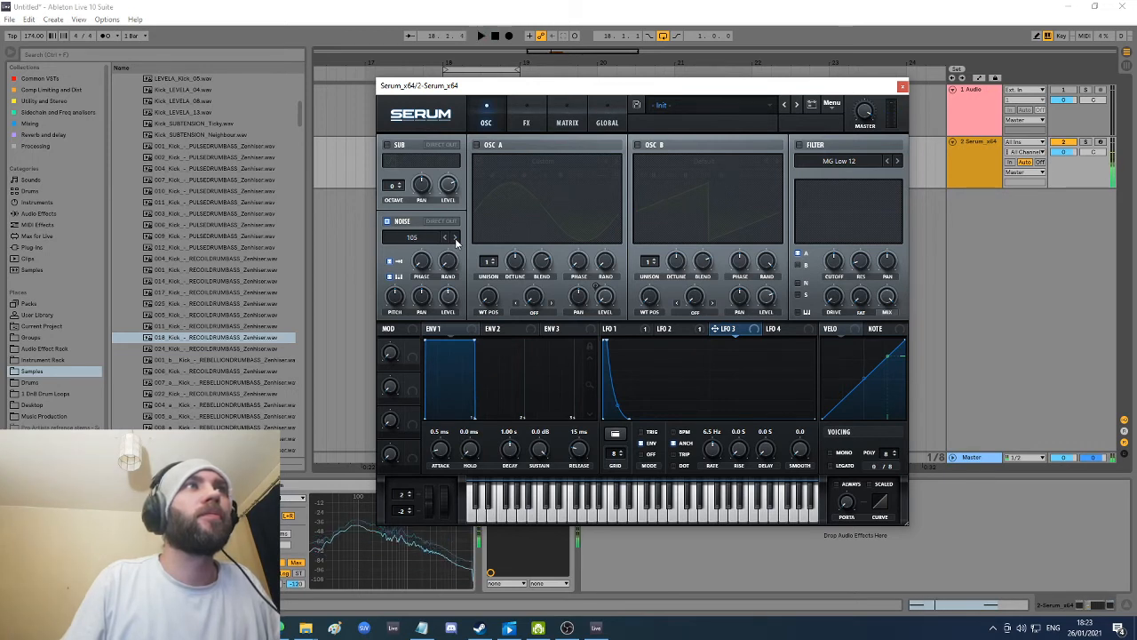
pyautogui.press('space')
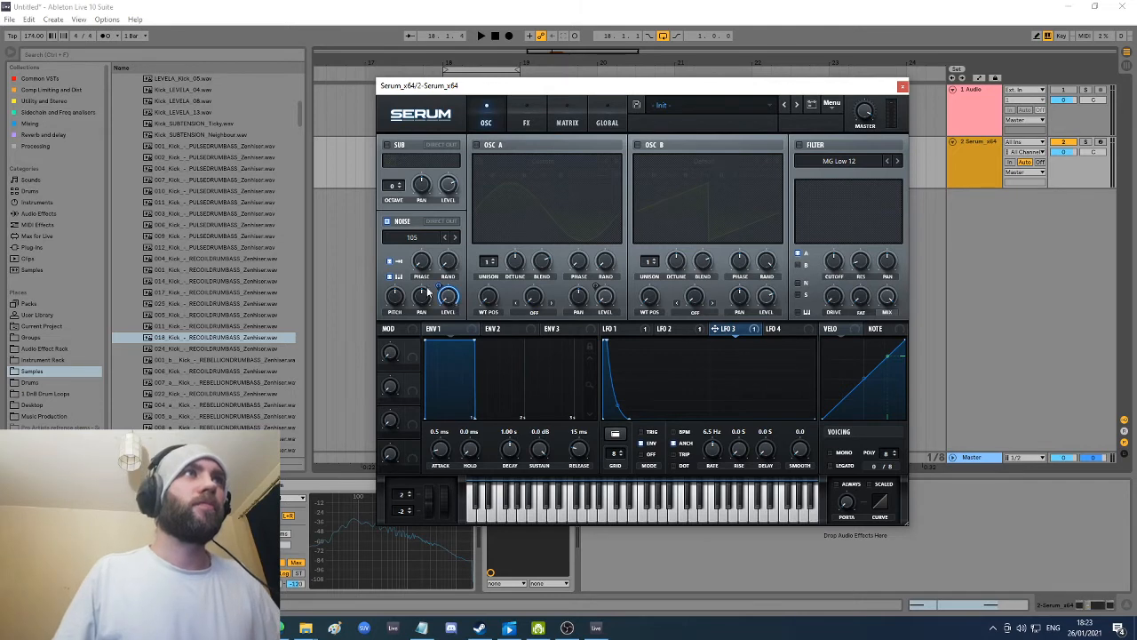
# Step: Widen the LFO 3 curve by moving its upper and end points to the right, auditioning the noise transient in playback
pyautogui.press('space')
pyautogui.press('space')
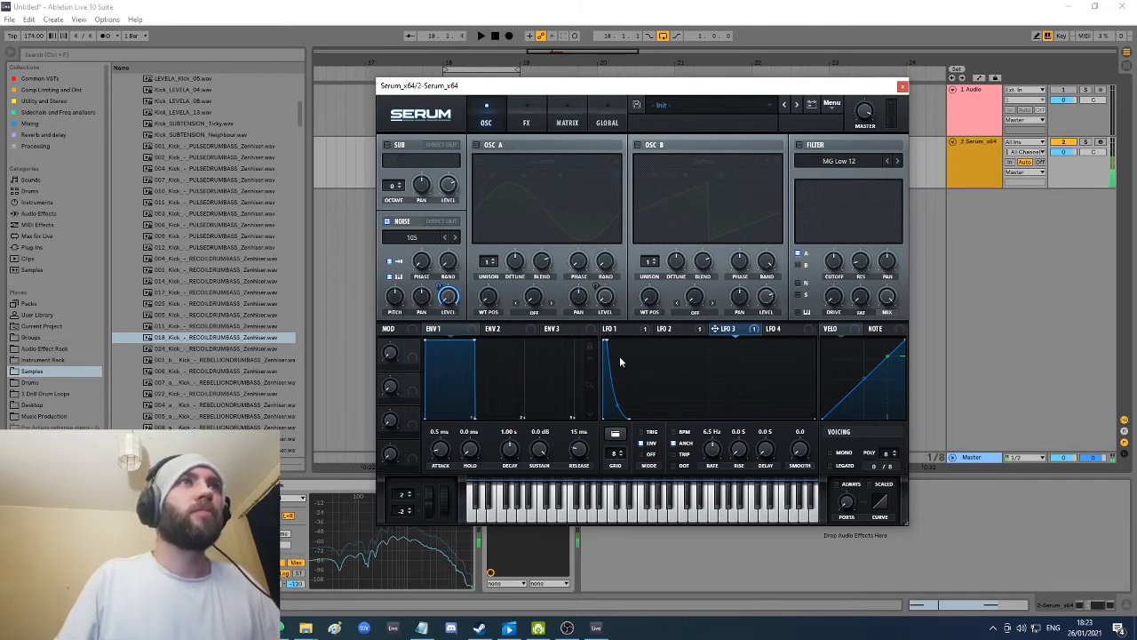
pyautogui.moveTo(606, 341); pyautogui.dragTo(609, 340)
pyautogui.press('space')
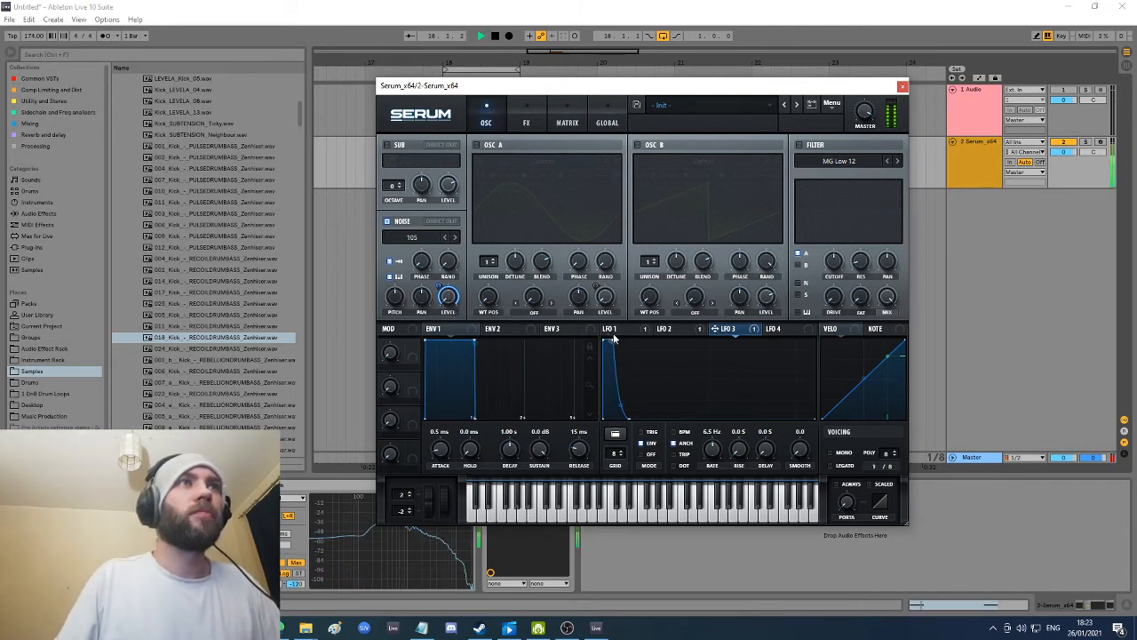
pyautogui.moveTo(632, 423)
pyautogui.mouseDown()
pyautogui.moveTo(782, 421)
pyautogui.moveTo(649, 430)
pyautogui.mouseUp()
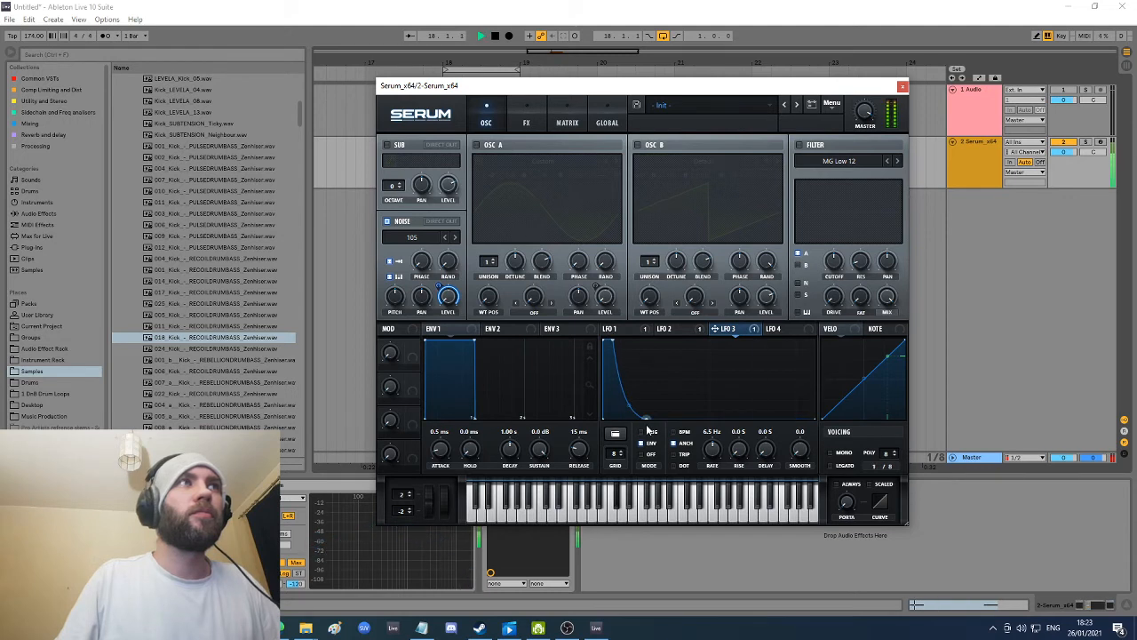
pyautogui.press('space')
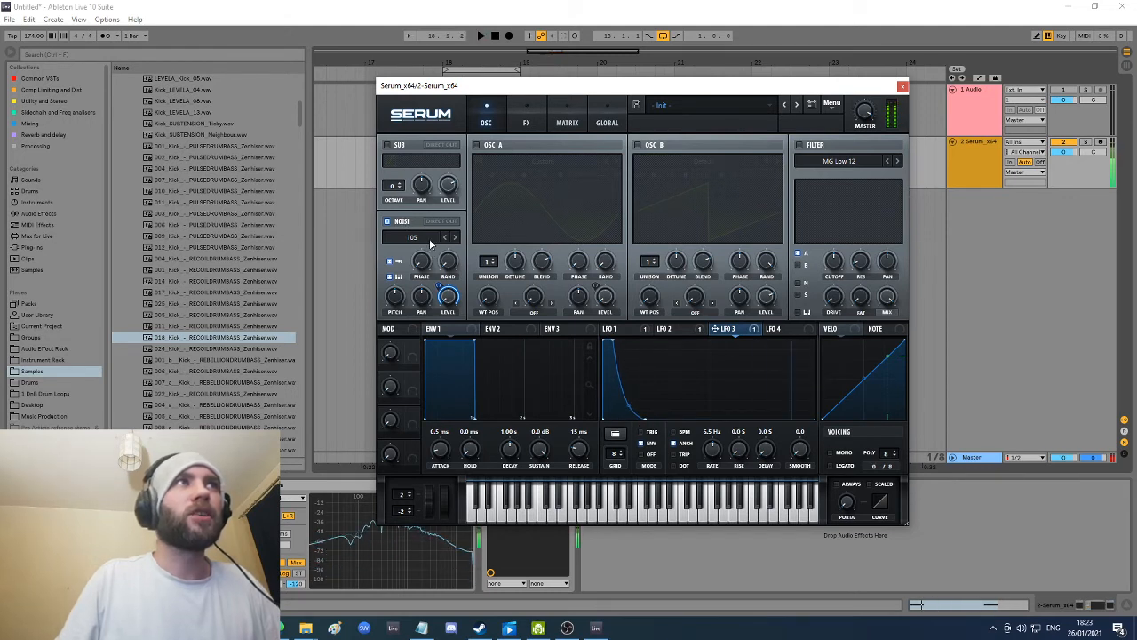
# Step: Switch oscillator A back on, change the noise sample to 108, and shorten the LFO 3 decay while auditioning the kick
pyautogui.click(477, 145)
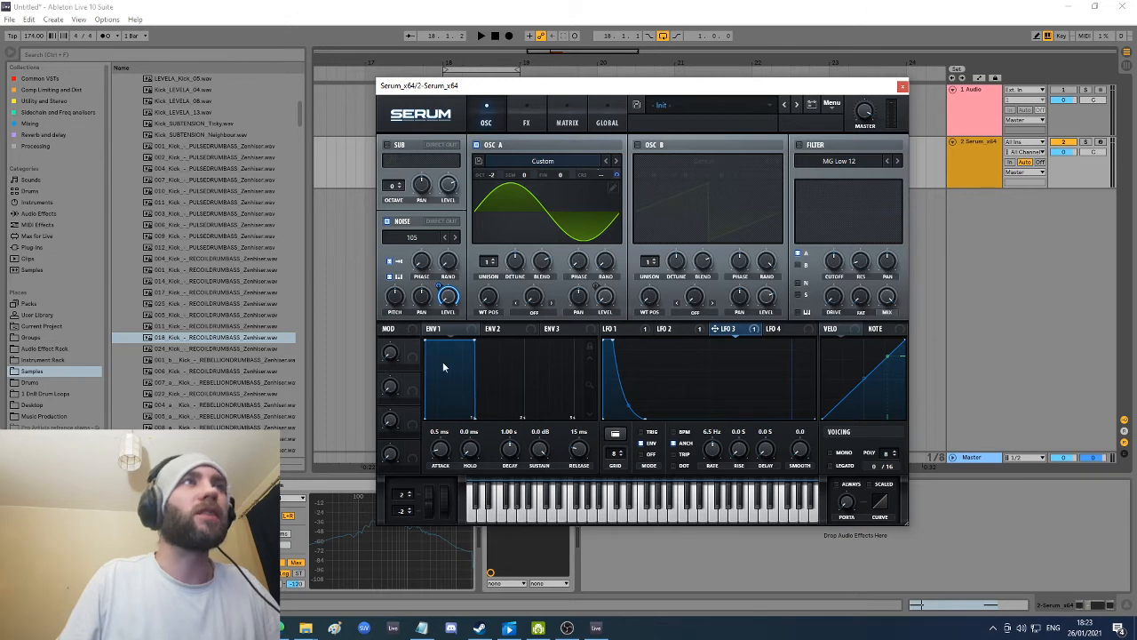
pyautogui.press('space')
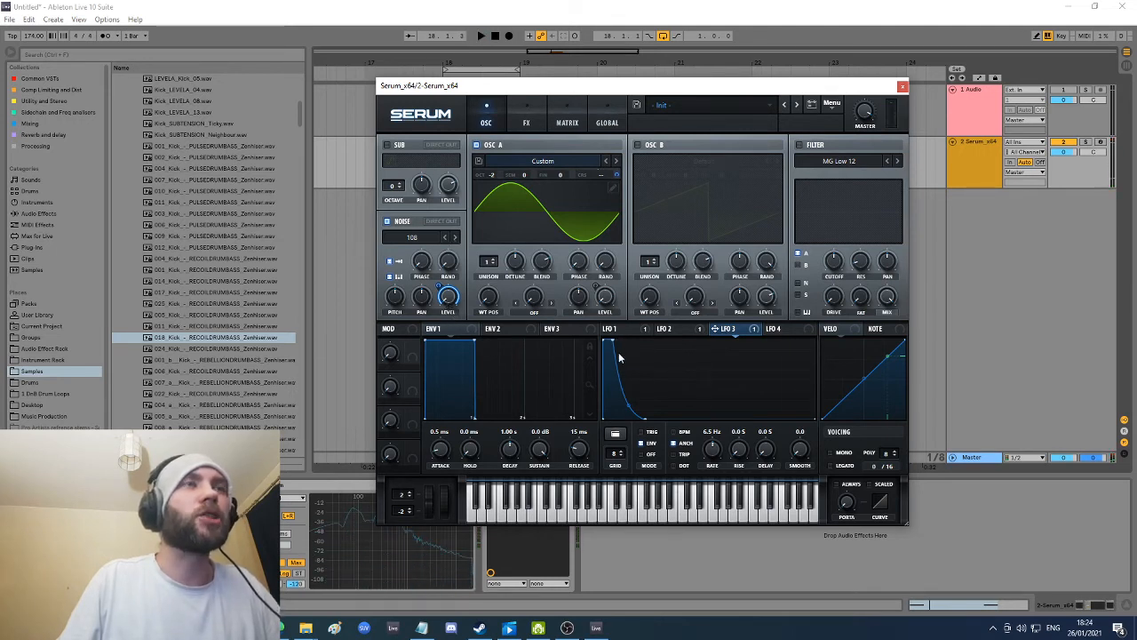
pyautogui.press('space')
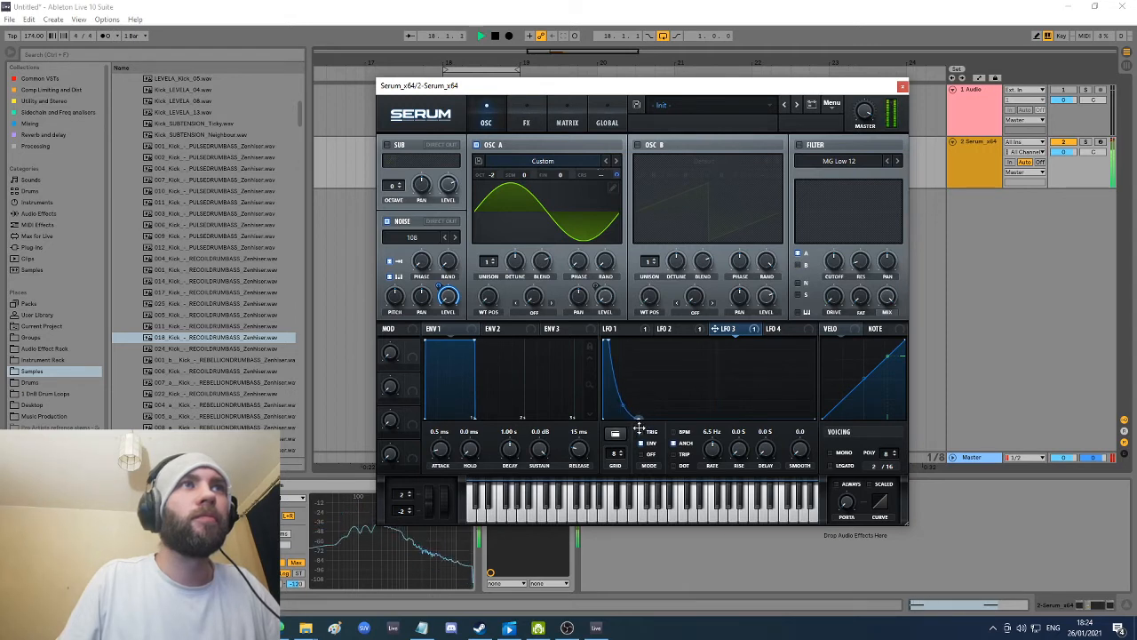
pyautogui.press('space')
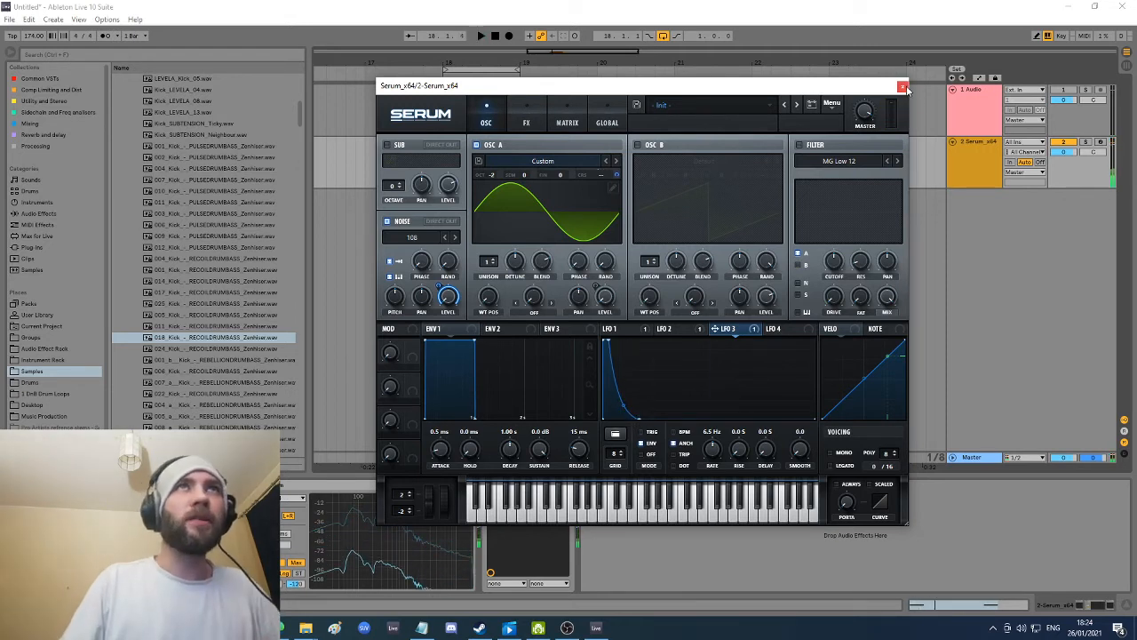
# Step: Close Serum, place the 018_Kick RECOILDRUMBASS sample on a new track to inspect its waveform, and delete the clip
pyautogui.click(903, 86)
pyautogui.moveTo(213, 346); pyautogui.dragTo(565, 200)
pyautogui.moveTo(558, 70); pyautogui.dragTo(539, 174)
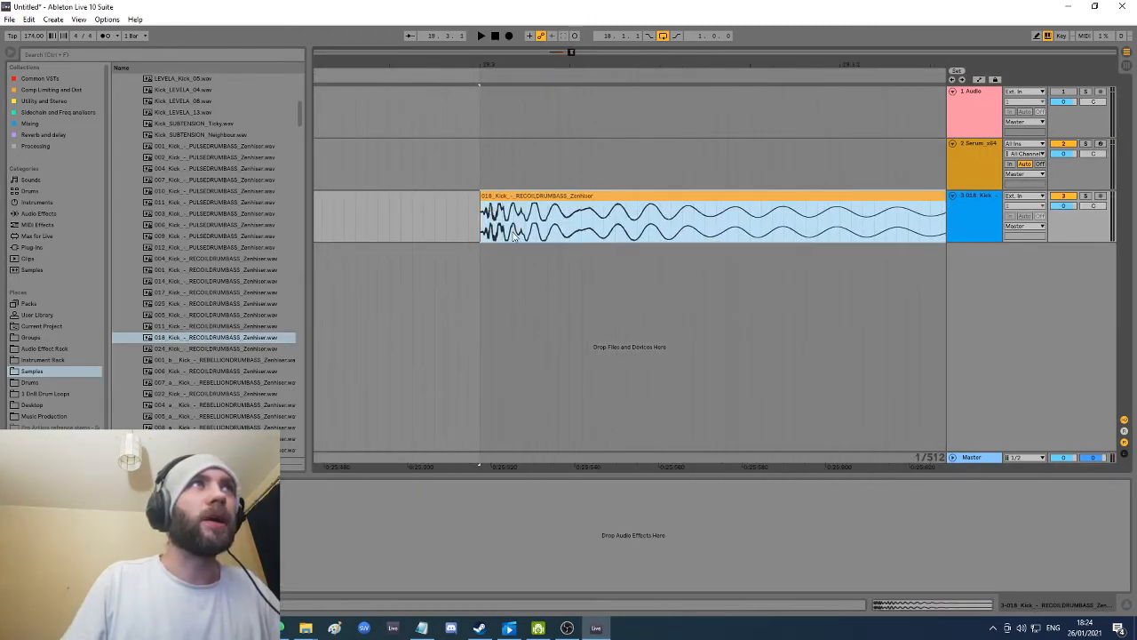
pyautogui.rightClick(530, 198)
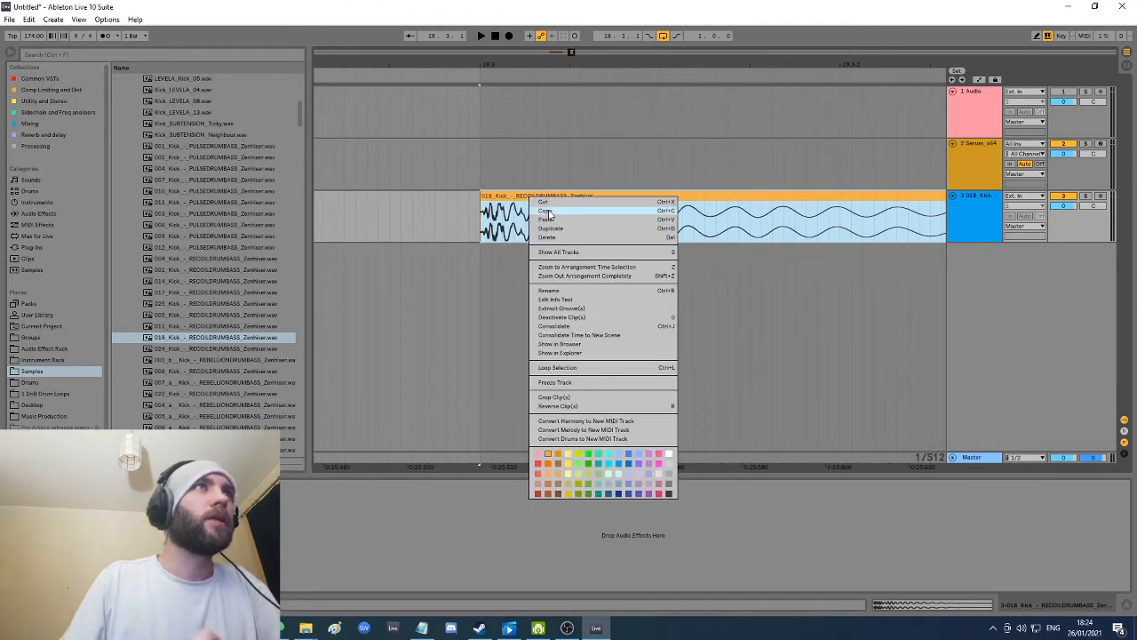
pyautogui.click(548, 214)
pyautogui.press('Delete')
# Step: Audition kick samples in the Samples folder, from the PULSEDRUMBASS kicks through to the DECODEDDRUMBASS and Songstarter kicks
pyautogui.click(231, 224)
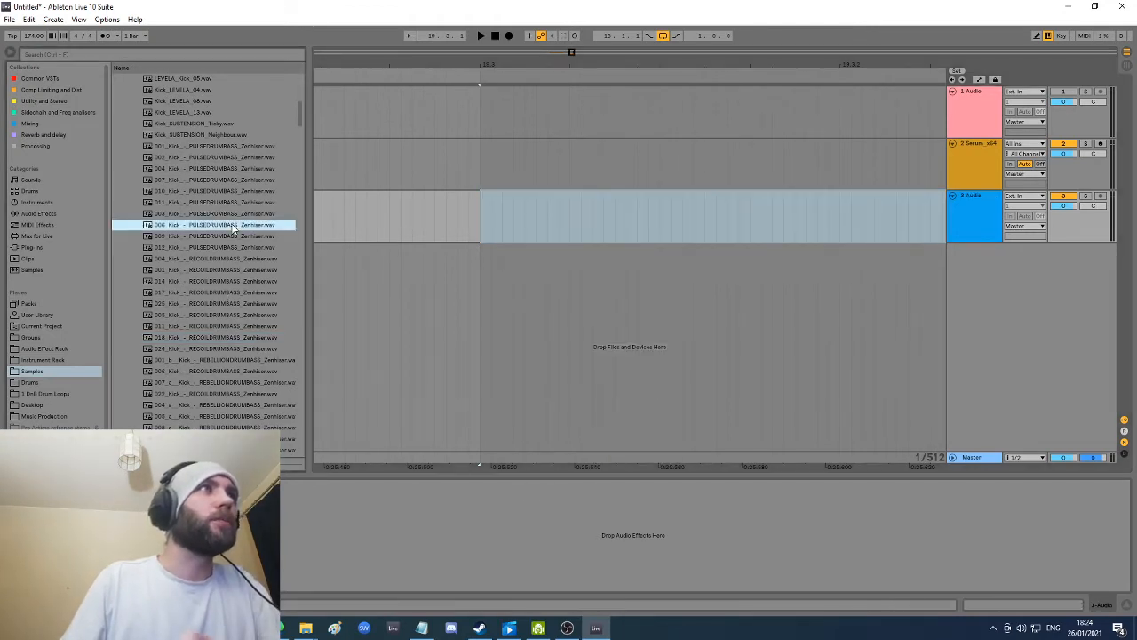
pyautogui.click(238, 282)
pyautogui.click(225, 327)
pyautogui.click(232, 394)
pyautogui.scroll(-3, 229, 387)
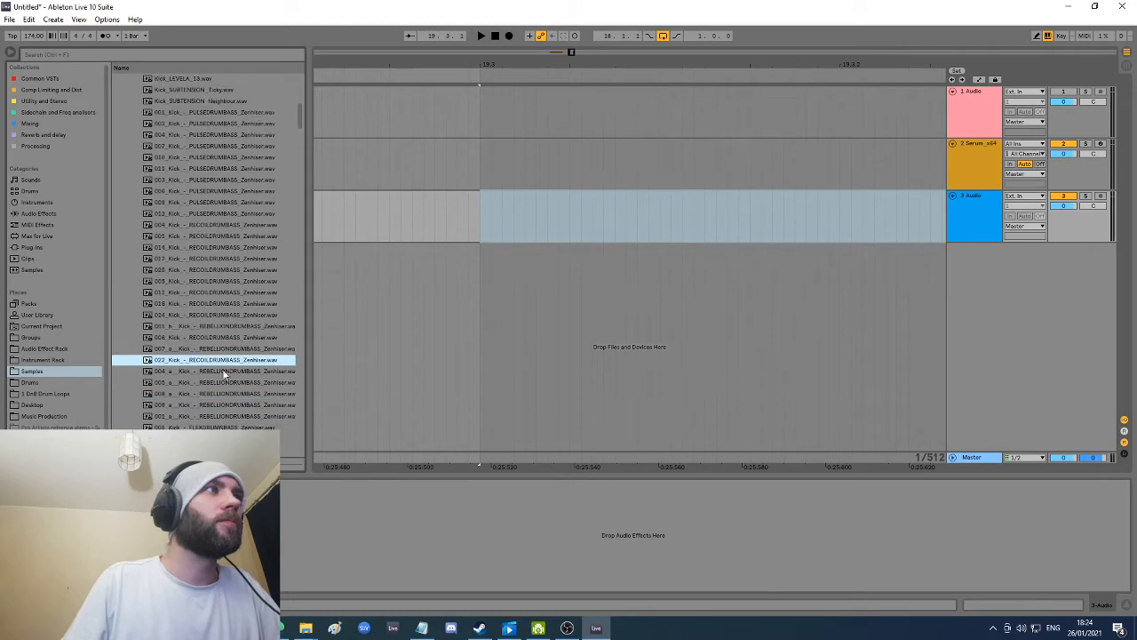
pyautogui.click(231, 406)
pyautogui.scroll(-3, 228, 406)
pyautogui.click(212, 407)
pyautogui.scroll(-5, 218, 396)
pyautogui.click(221, 395)
pyautogui.scroll(-1, 220, 400)
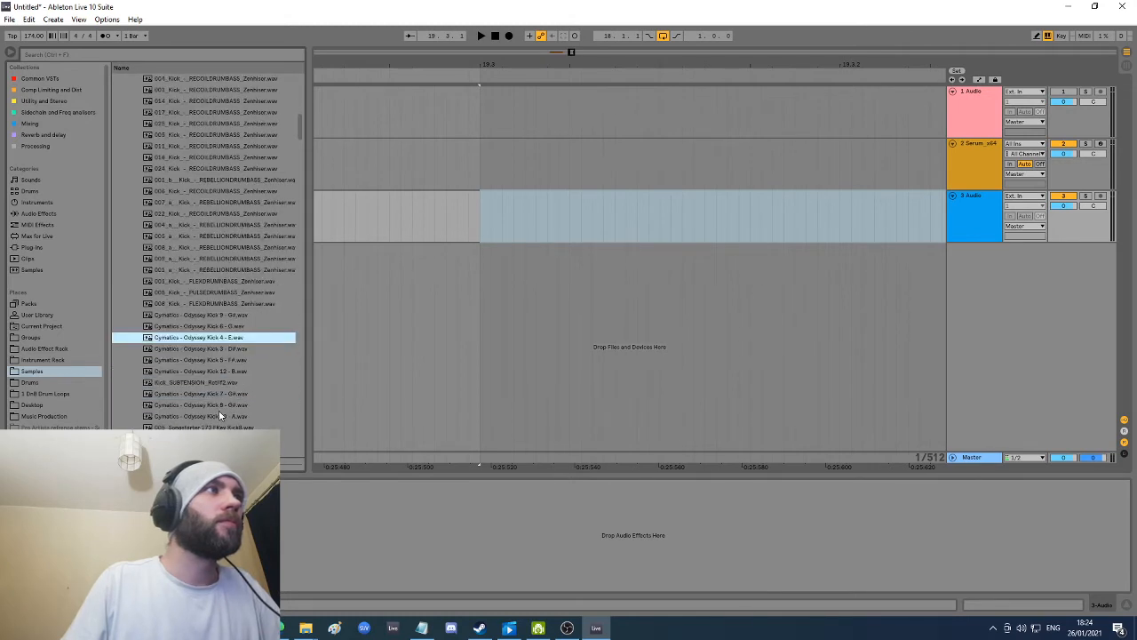
pyautogui.click(210, 375)
pyautogui.scroll(-1, 210, 383)
pyautogui.click(217, 363)
pyautogui.scroll(-1, 218, 371)
pyautogui.click(218, 370)
pyautogui.scroll(-1, 213, 377)
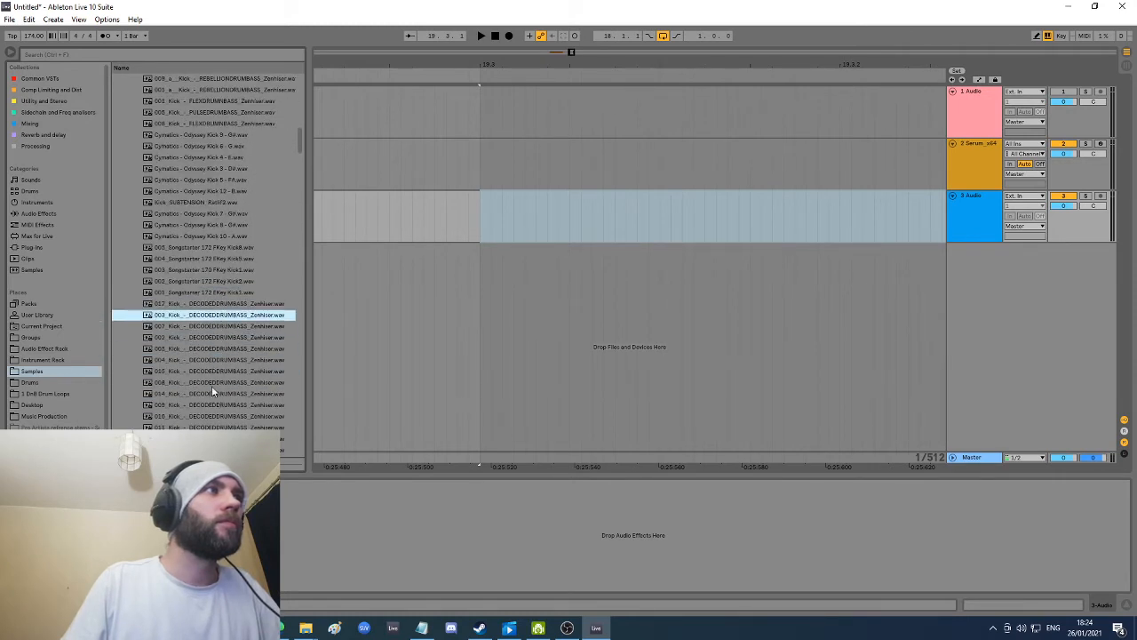
pyautogui.click(210, 352)
pyautogui.click(213, 315)
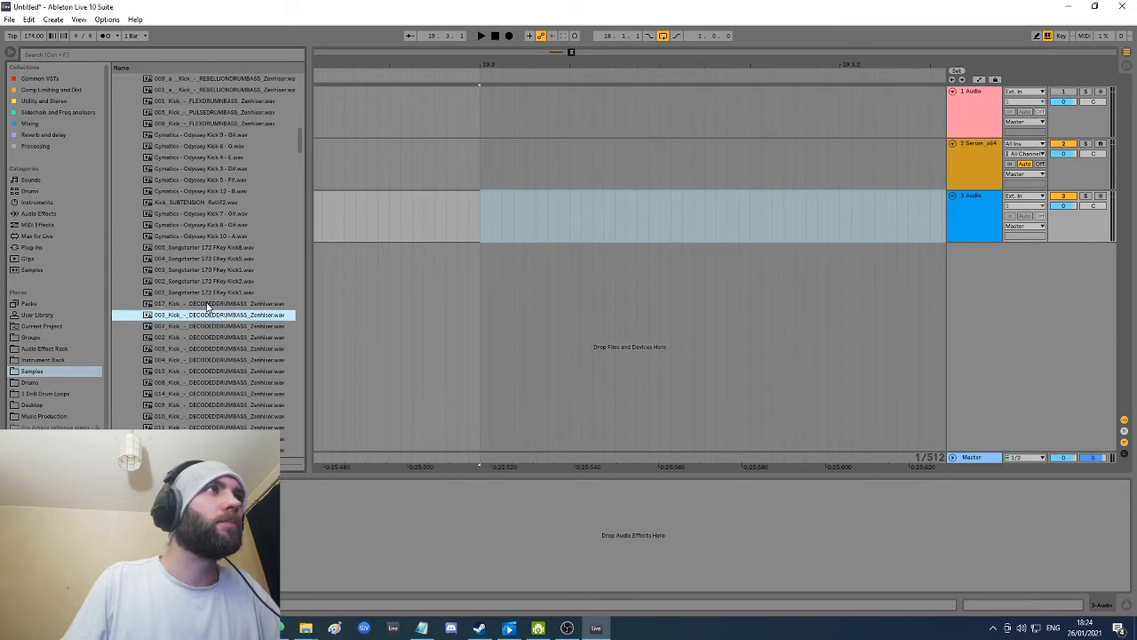
pyautogui.click(207, 304)
pyautogui.click(207, 294)
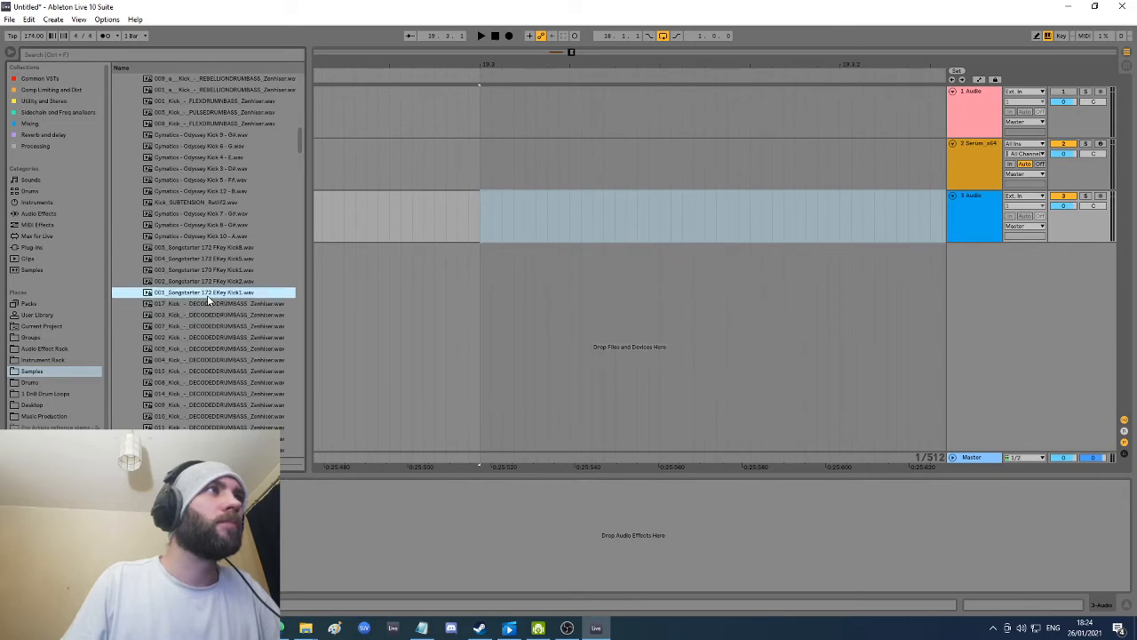
# Step: Place the 001_Songstarter Kick1 sample on track 3 just after 19.3, and reopen Serum with its window below the waveform
pyautogui.moveTo(207, 295); pyautogui.dragTo(560, 224)
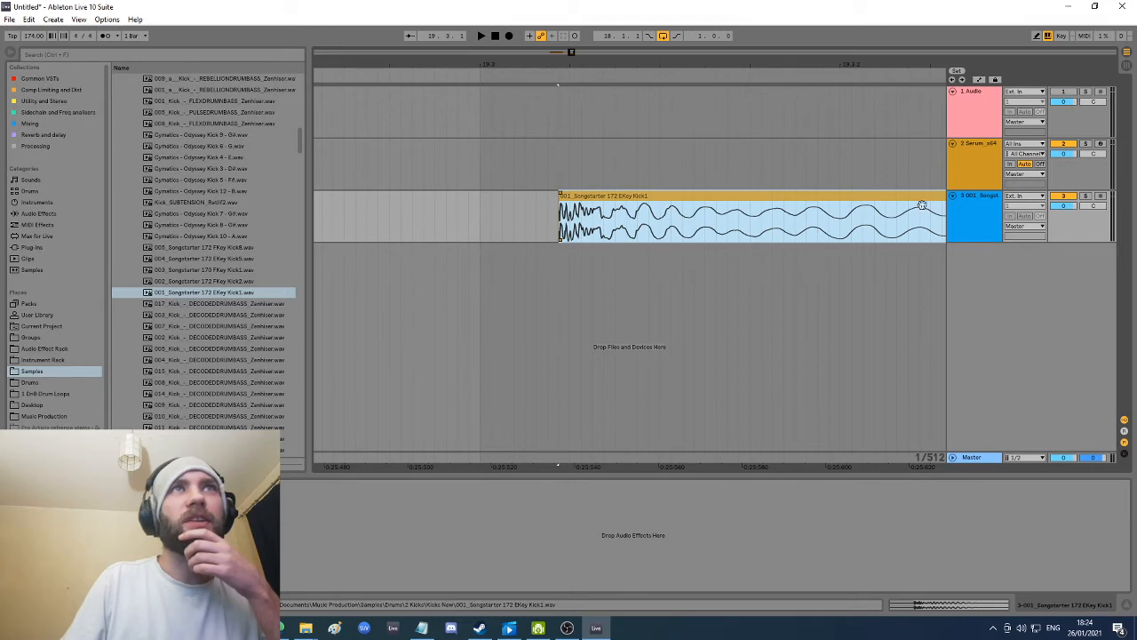
pyautogui.click(964, 171)
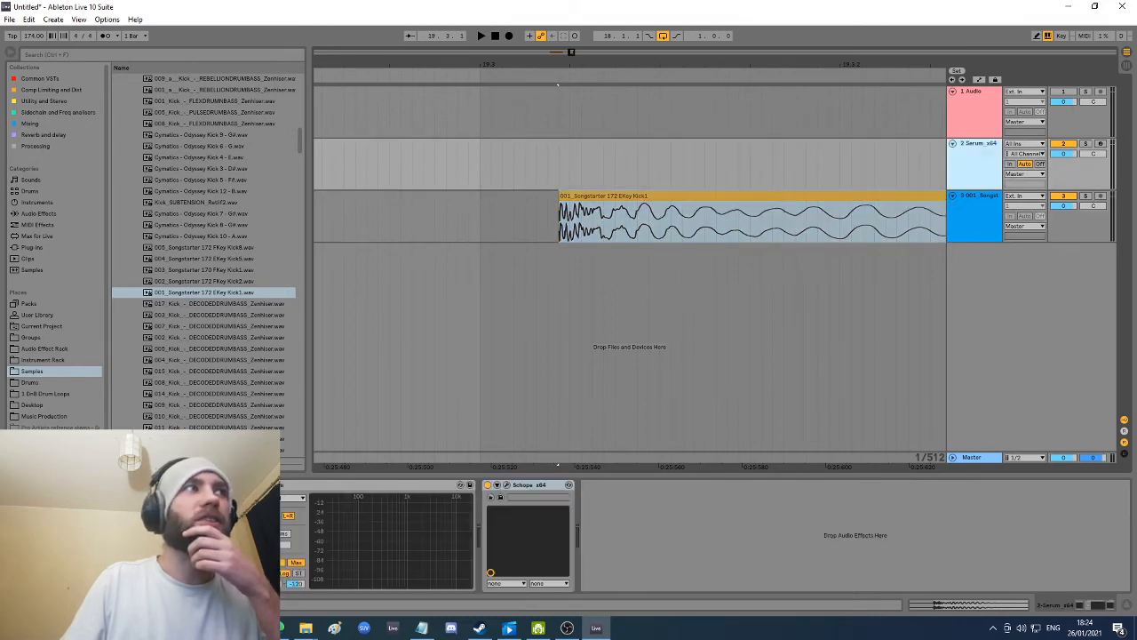
pyautogui.click(169, 485)
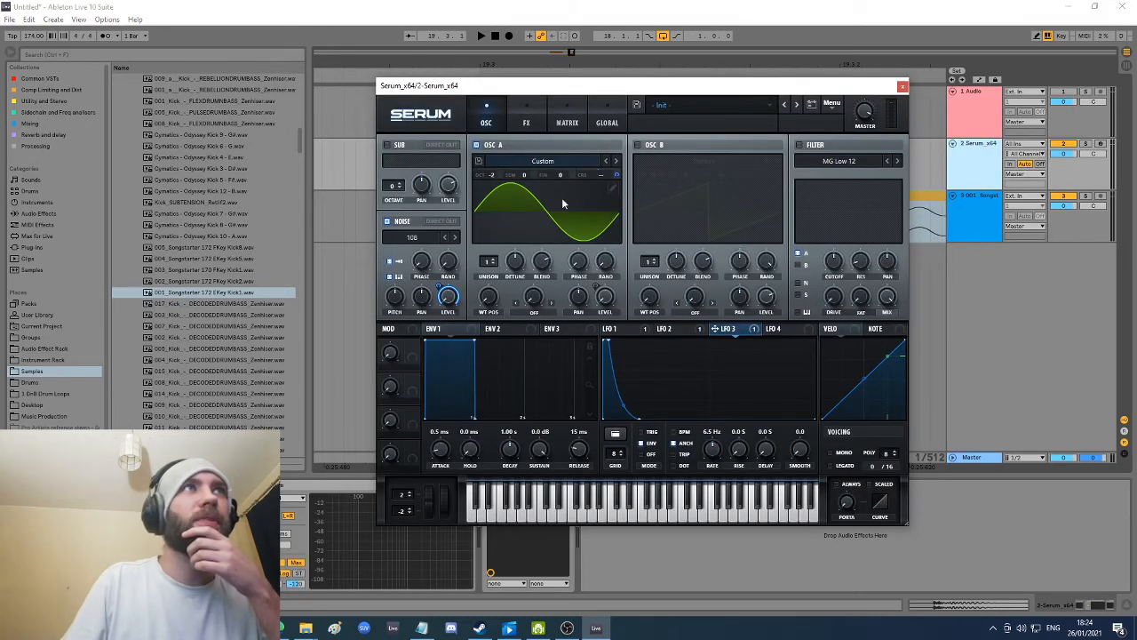
pyautogui.moveTo(862, 90); pyautogui.dragTo(888, 304)
# Step: Highlight the opening transient of the Songstarter kick waveform to compare its length with the part that follows
pyautogui.moveTo(560, 222); pyautogui.dragTo(617, 223)
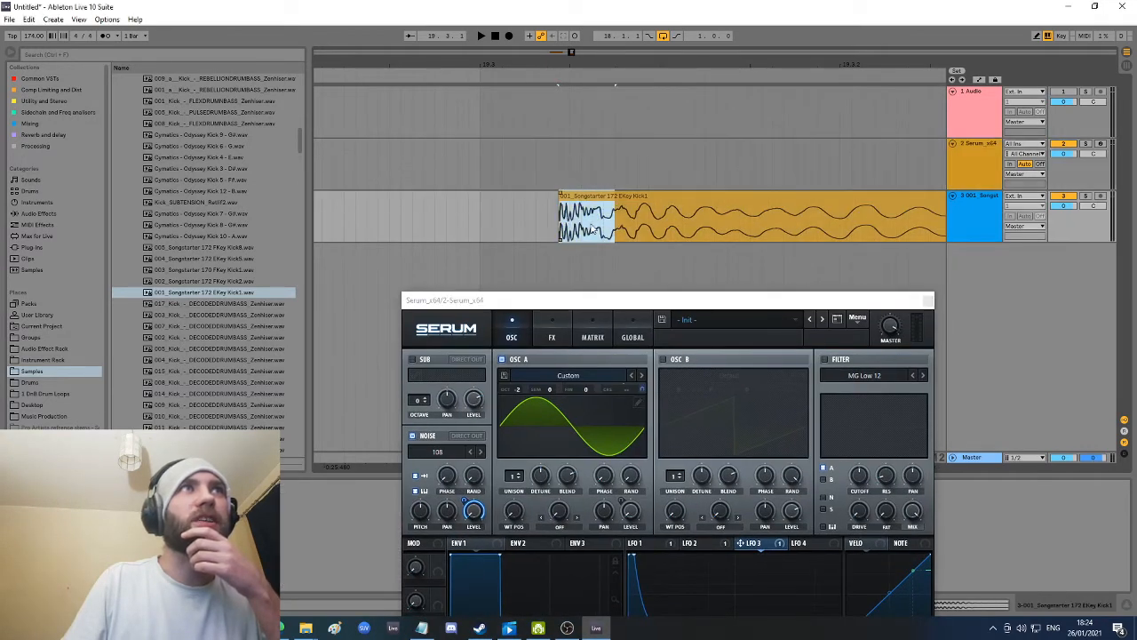
pyautogui.click(593, 221)
pyautogui.hotkey('shift', 'Right')
pyautogui.hotkey('shift', 'Right')
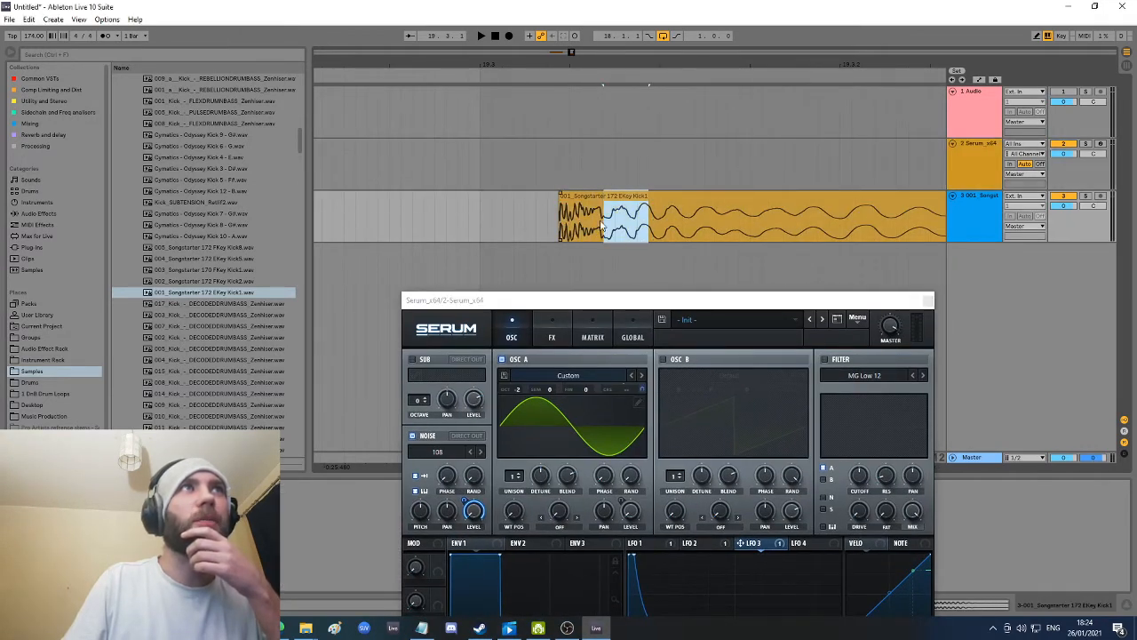
pyautogui.moveTo(561, 224); pyautogui.dragTo(609, 217)
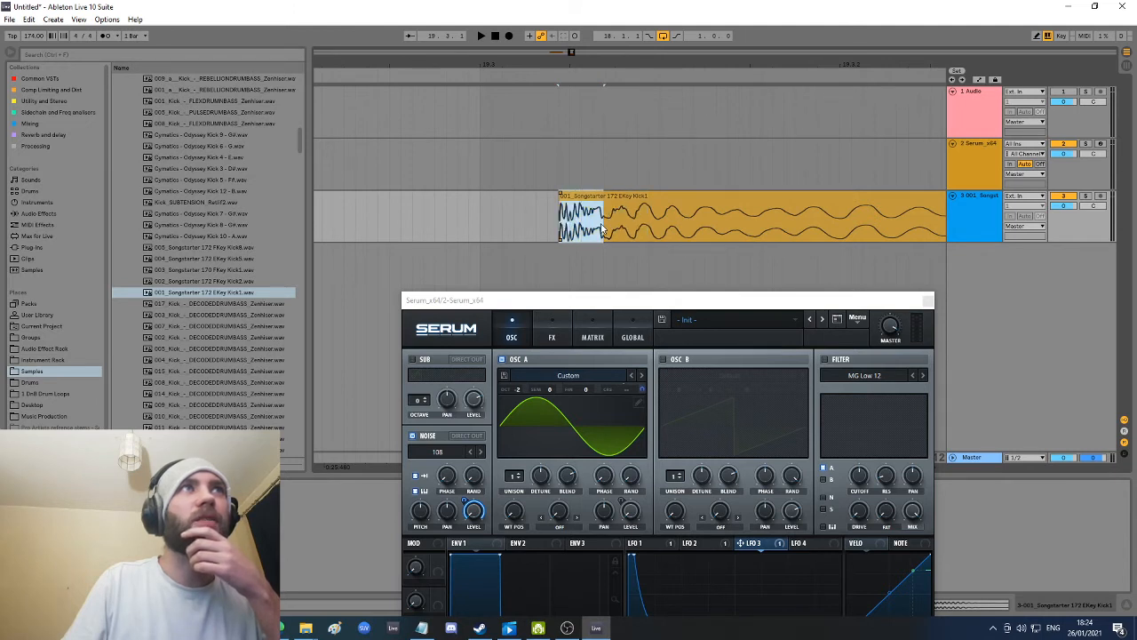
# Step: Toggle oscillator A off and on, and highlight the kick's waveform after the transient to show the part it covers
pyautogui.click(504, 359)
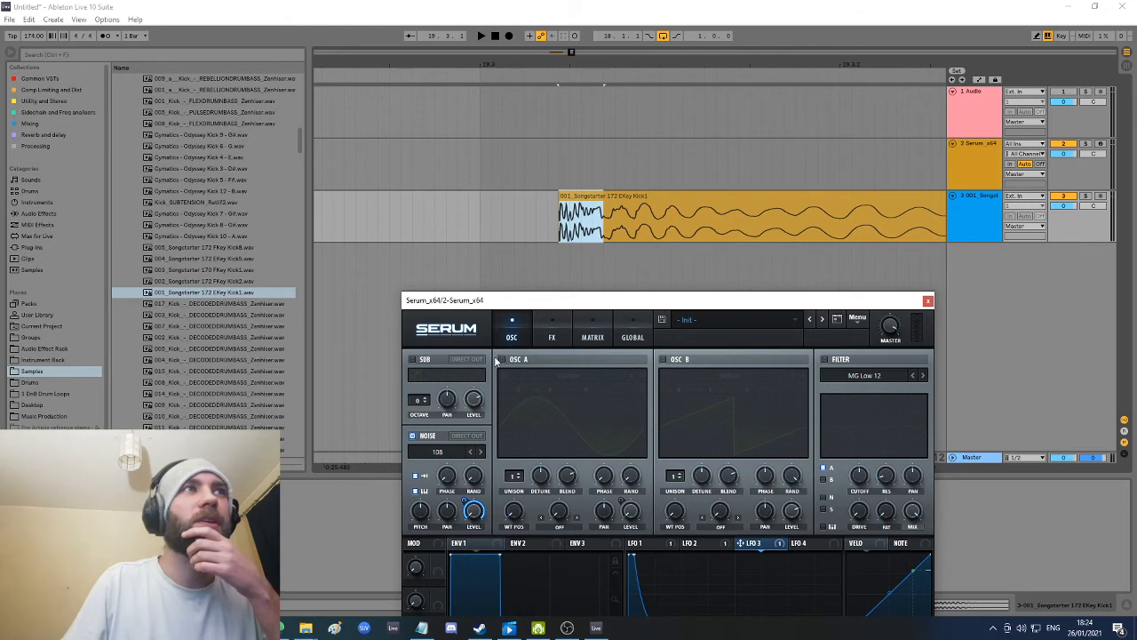
pyautogui.click(503, 359)
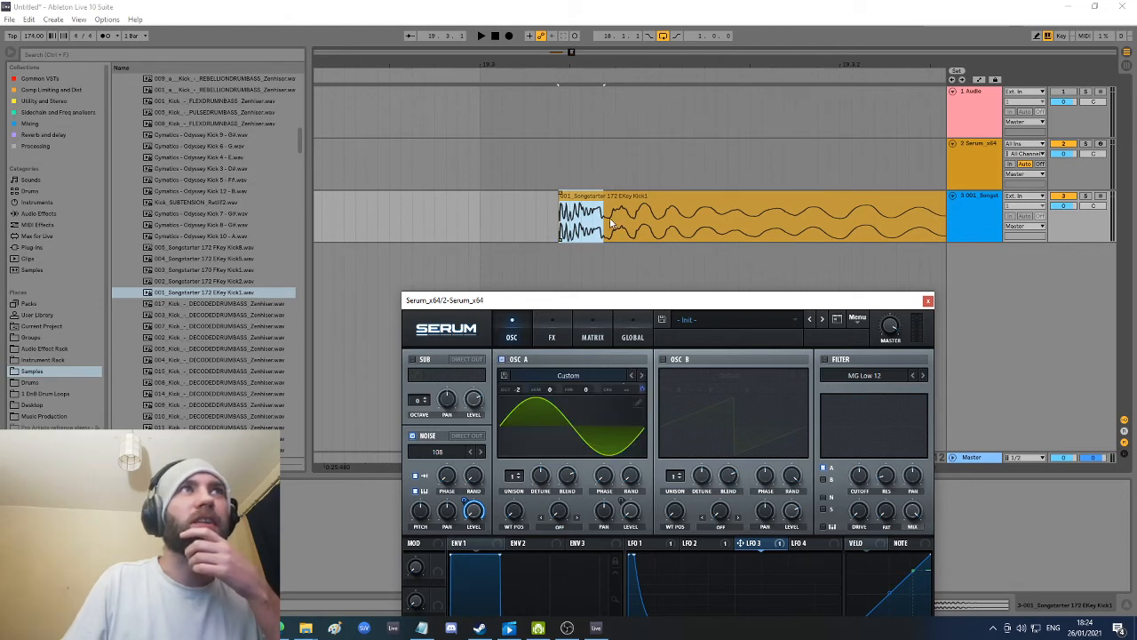
pyautogui.moveTo(613, 223); pyautogui.dragTo(741, 234)
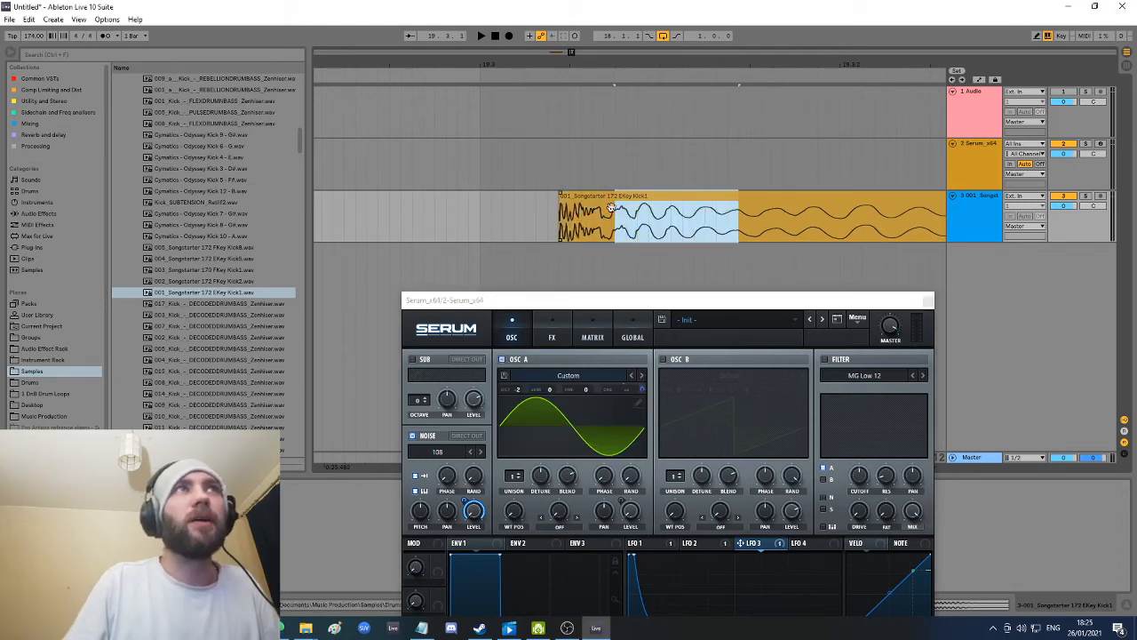
pyautogui.hotkey('ctrl', 'shift', 'Delete')
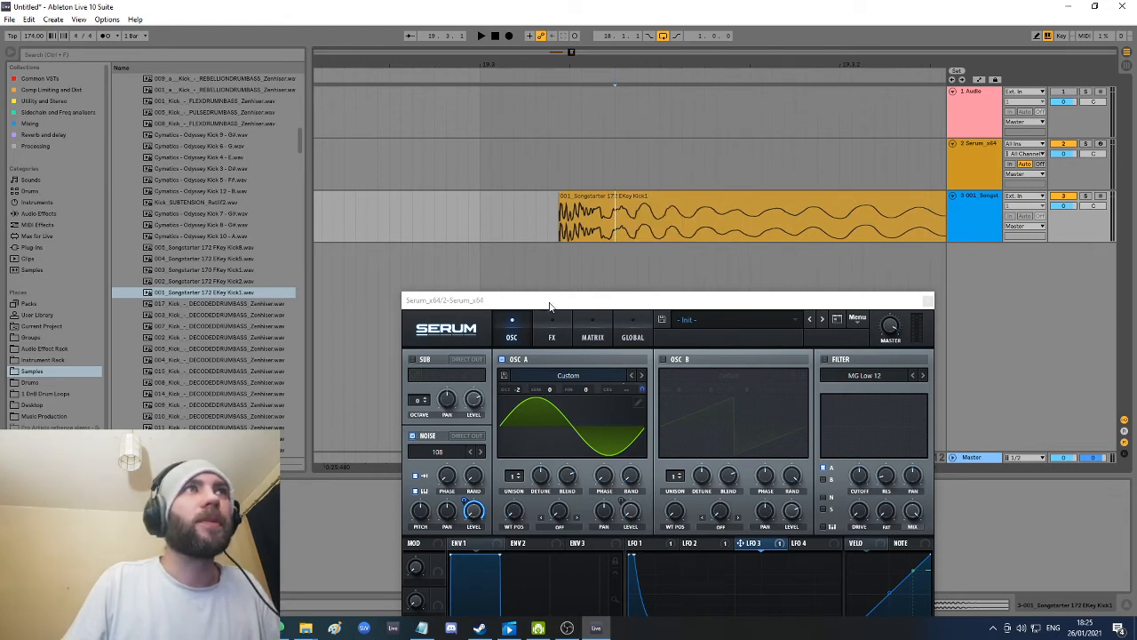
# Step: Mark the short noisy section at the very start of the Songstarter kick as the transient
pyautogui.moveTo(561, 227); pyautogui.dragTo(597, 225)
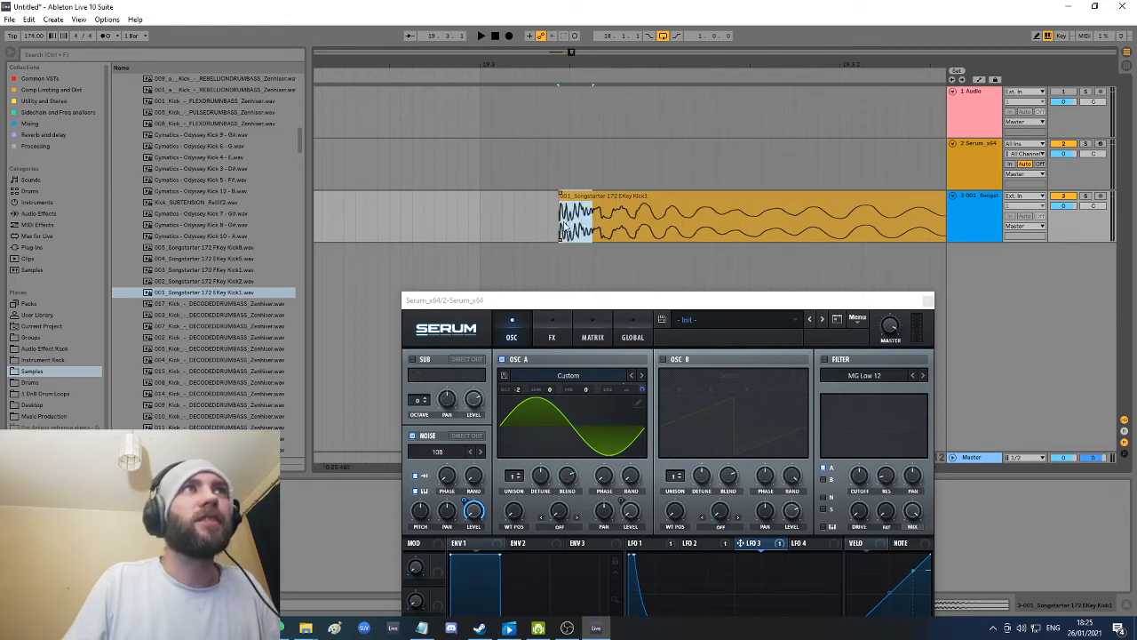
pyautogui.click(565, 226)
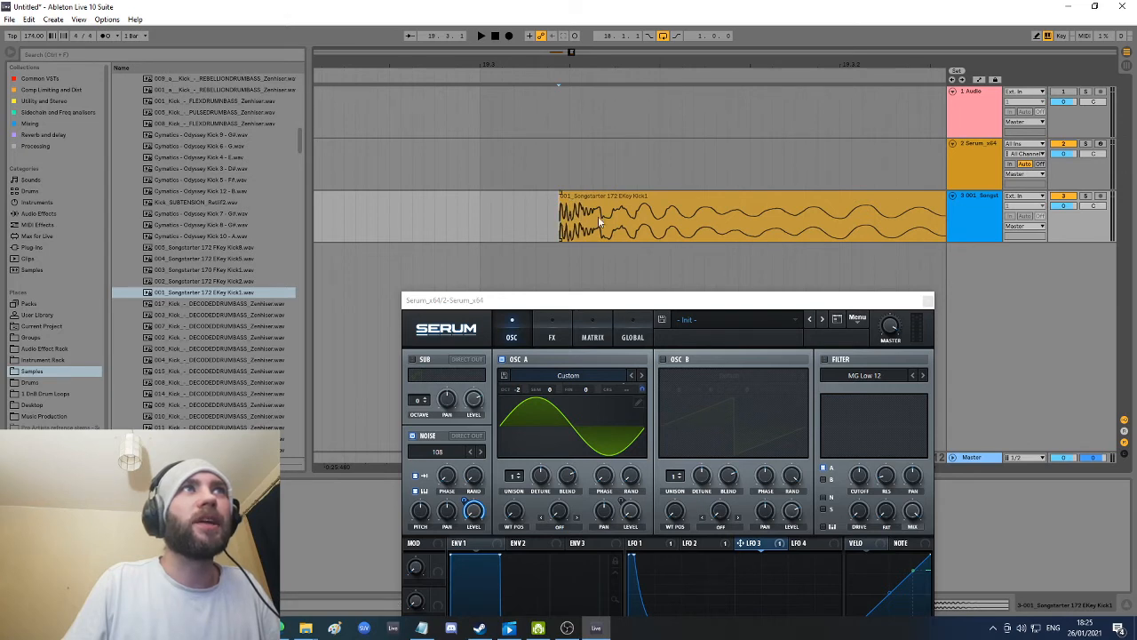
pyautogui.moveTo(594, 229); pyautogui.dragTo(561, 229)
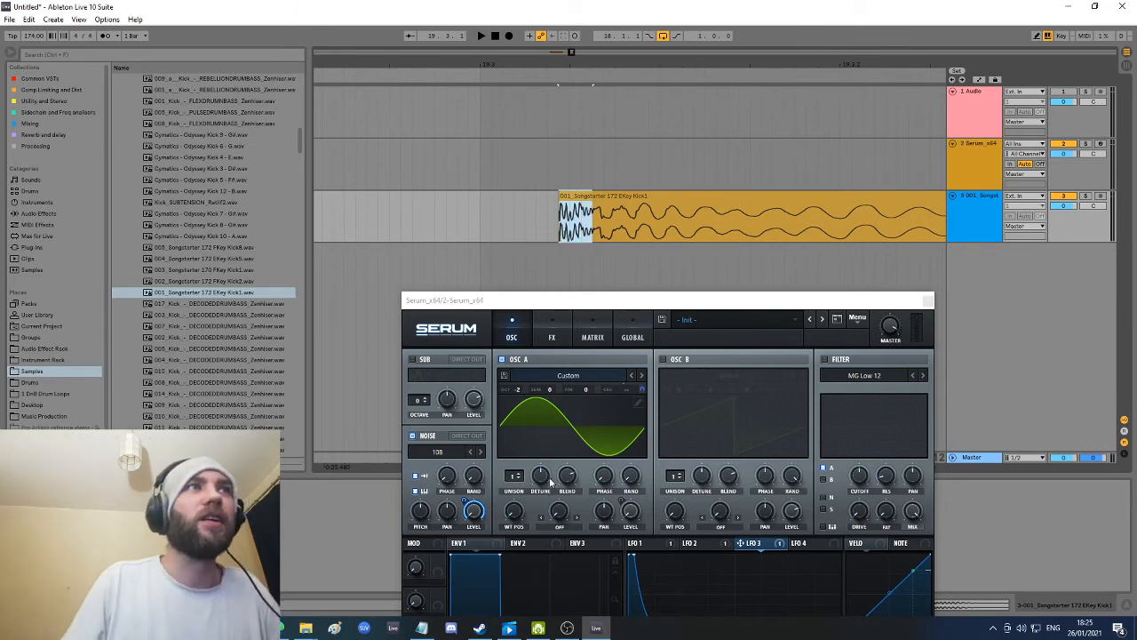
# Step: Move the Serum window clear of the timeline ruler and briefly play the Songstarter kick
pyautogui.moveTo(663, 303); pyautogui.dragTo(625, 225)
pyautogui.click(682, 70)
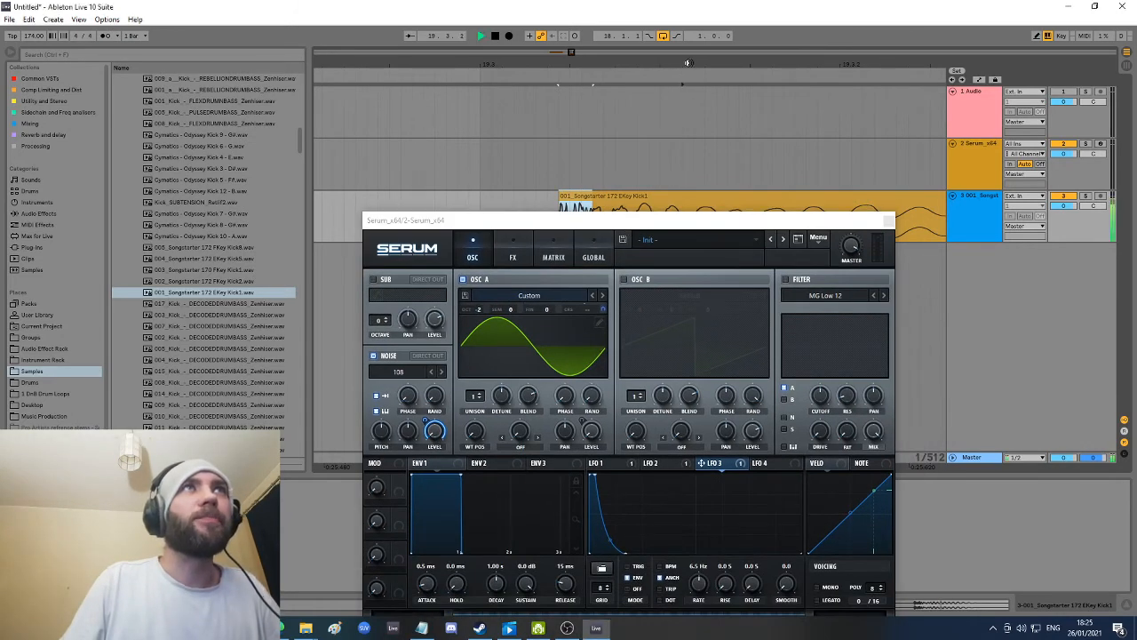
pyautogui.press('space')
# Step: Select the Serum clip at bar 18, bring the whole Serum window into view, and compare the LFO 1 and LFO 2 curves
pyautogui.moveTo(700, 64); pyautogui.dragTo(708, 18)
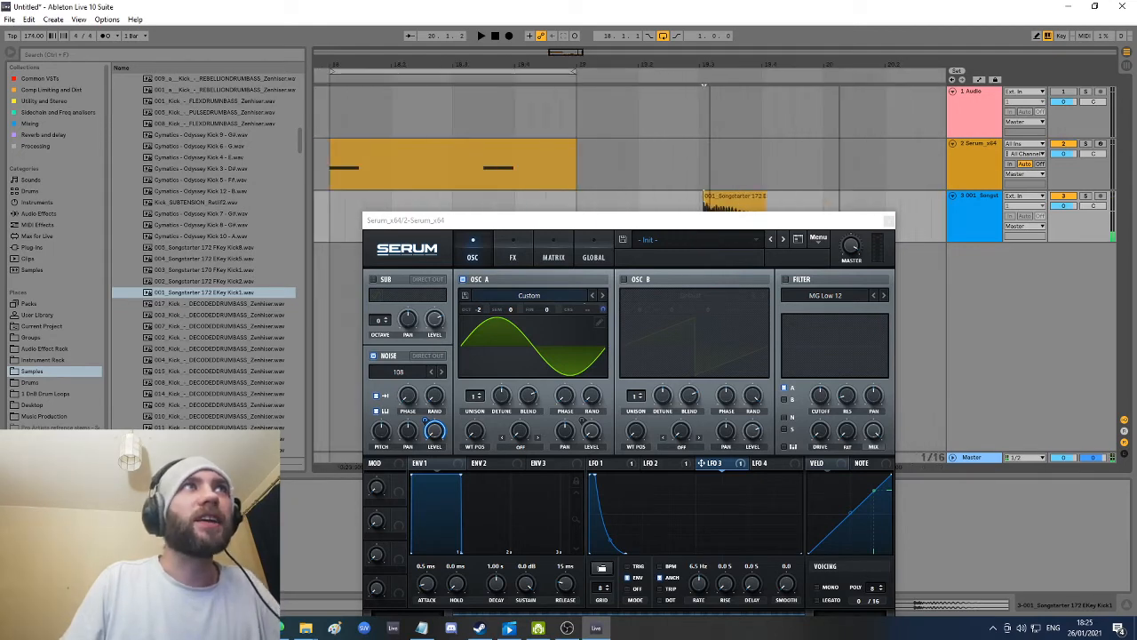
pyautogui.click(440, 147)
pyautogui.moveTo(592, 223); pyautogui.dragTo(544, 169)
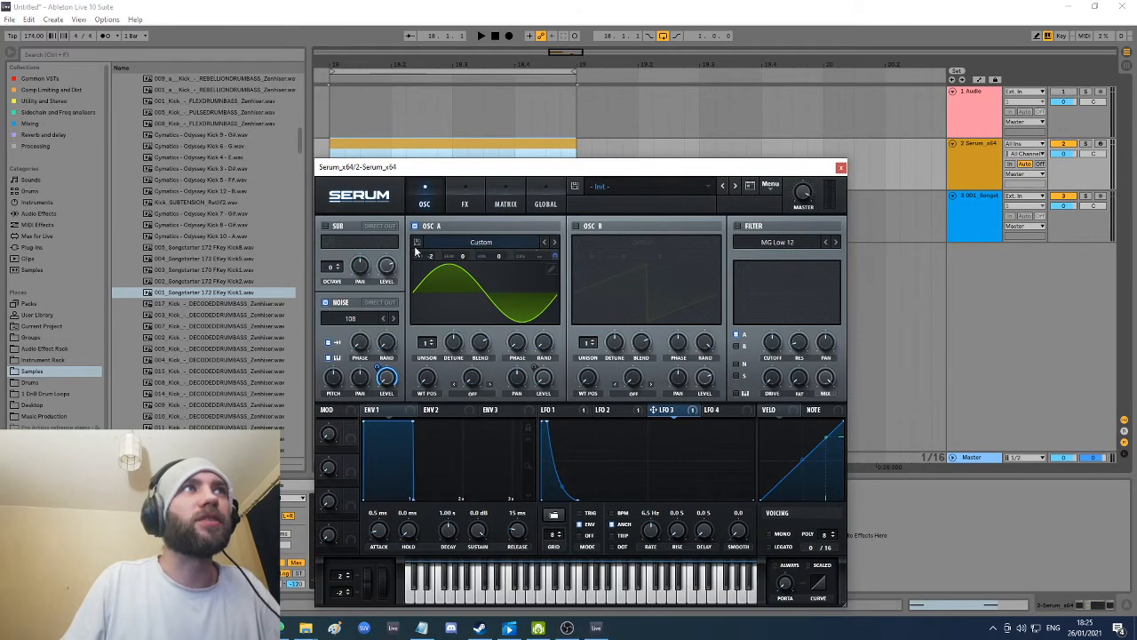
pyautogui.click(613, 411)
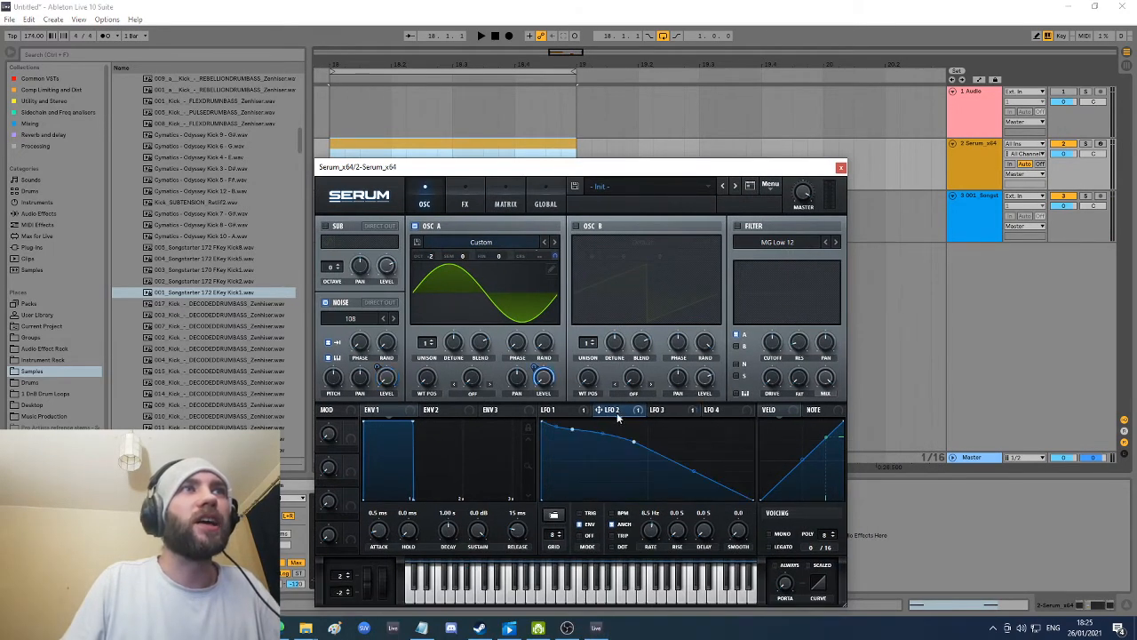
pyautogui.click(556, 411)
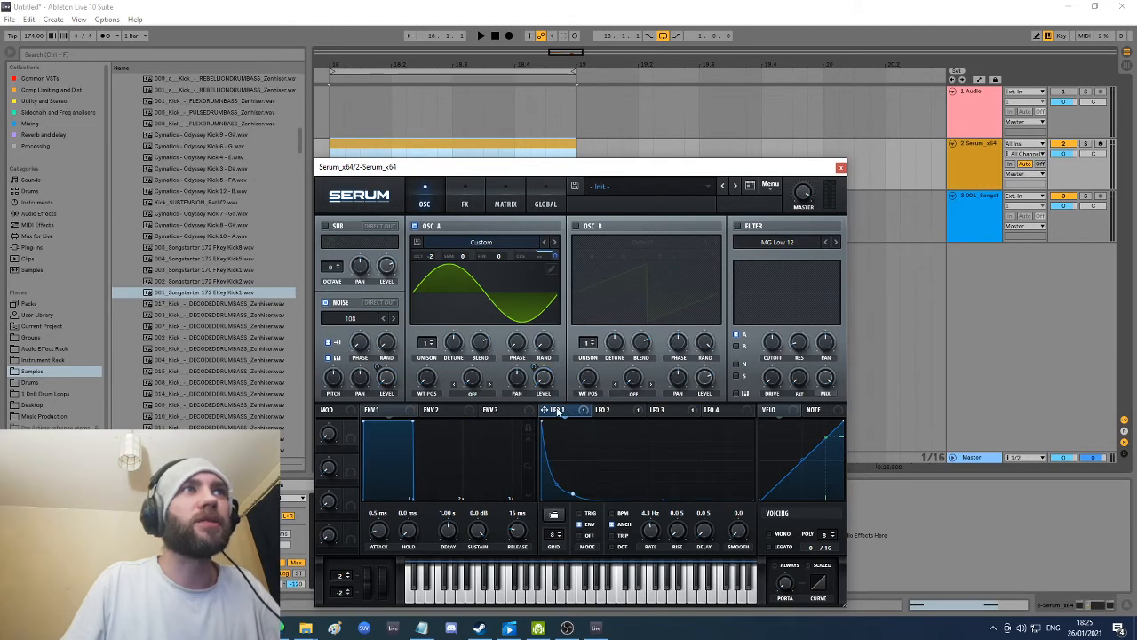
pyautogui.click(611, 410)
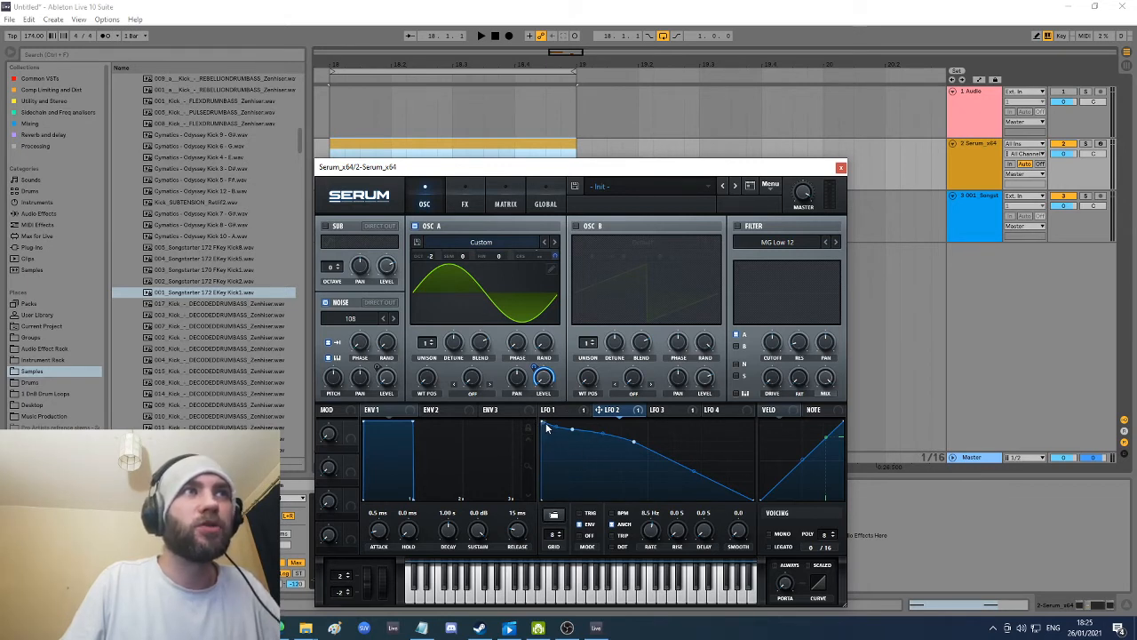
# Step: Move the Serum window clear of the track headers and delete the Songstarter kick's audio track
pyautogui.moveTo(619, 175); pyautogui.dragTo(680, 148)
pyautogui.click(963, 229)
pyautogui.press('Delete')
pyautogui.click(978, 217)
pyautogui.press('Delete')
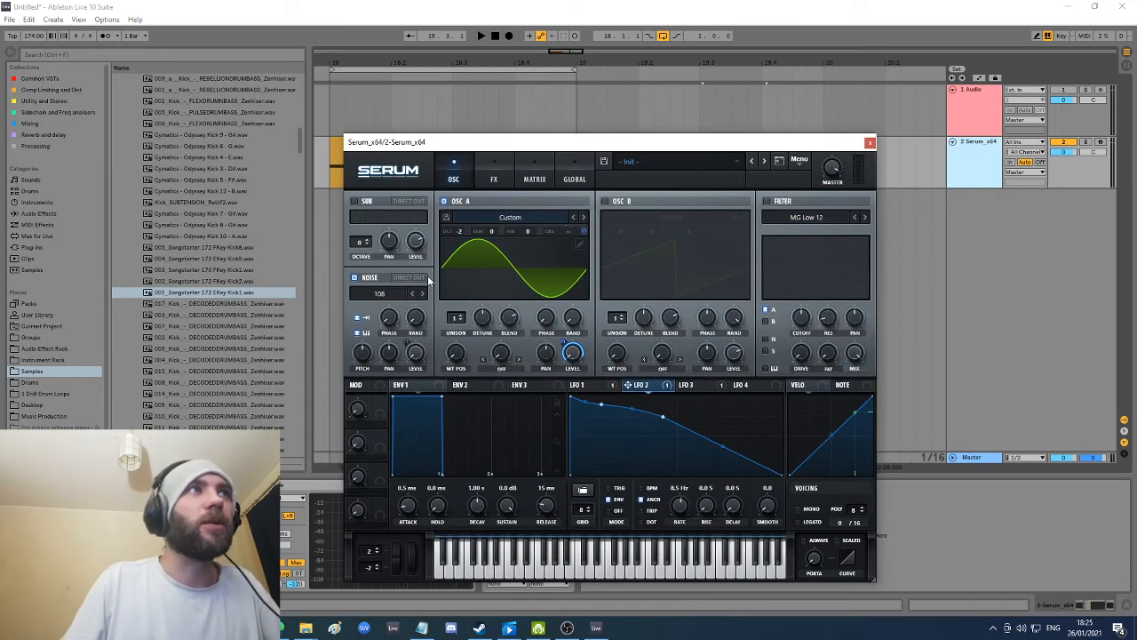
# Step: Switch oscillator A off to single out the noise layer, switch it back on, and reposition the Serum window
pyautogui.click(444, 201)
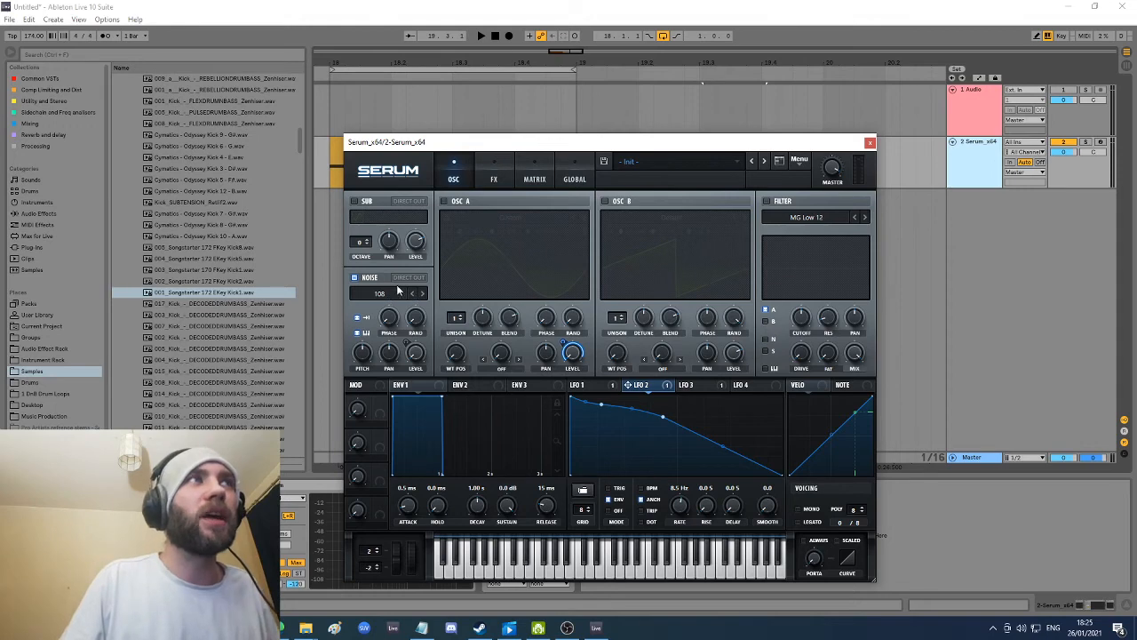
pyautogui.click(444, 201)
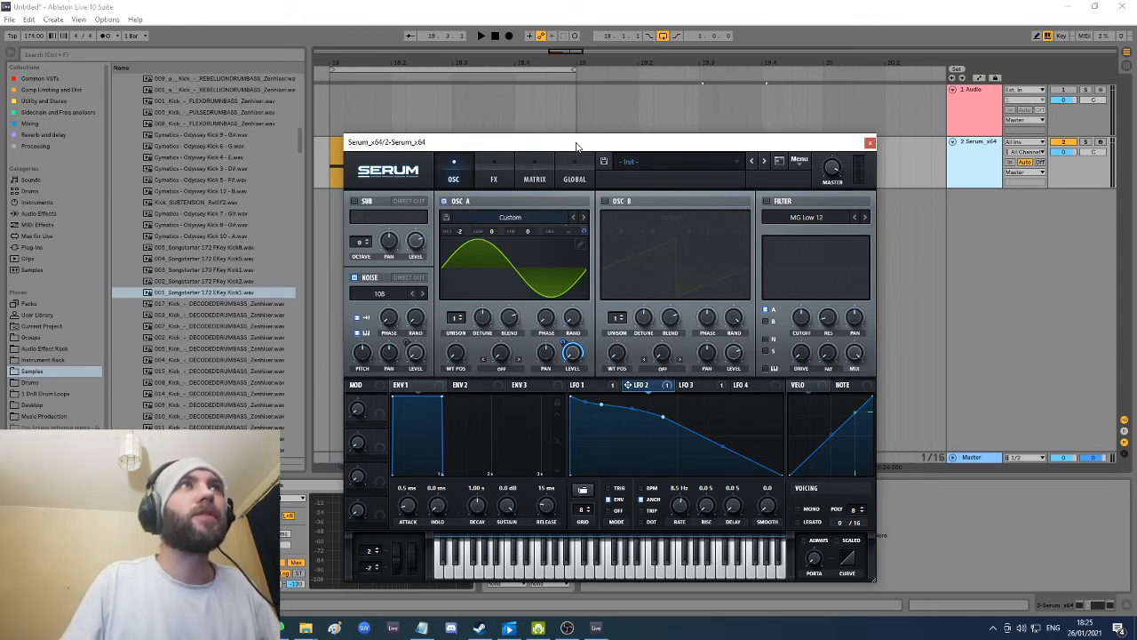
pyautogui.moveTo(576, 143); pyautogui.dragTo(548, 136)
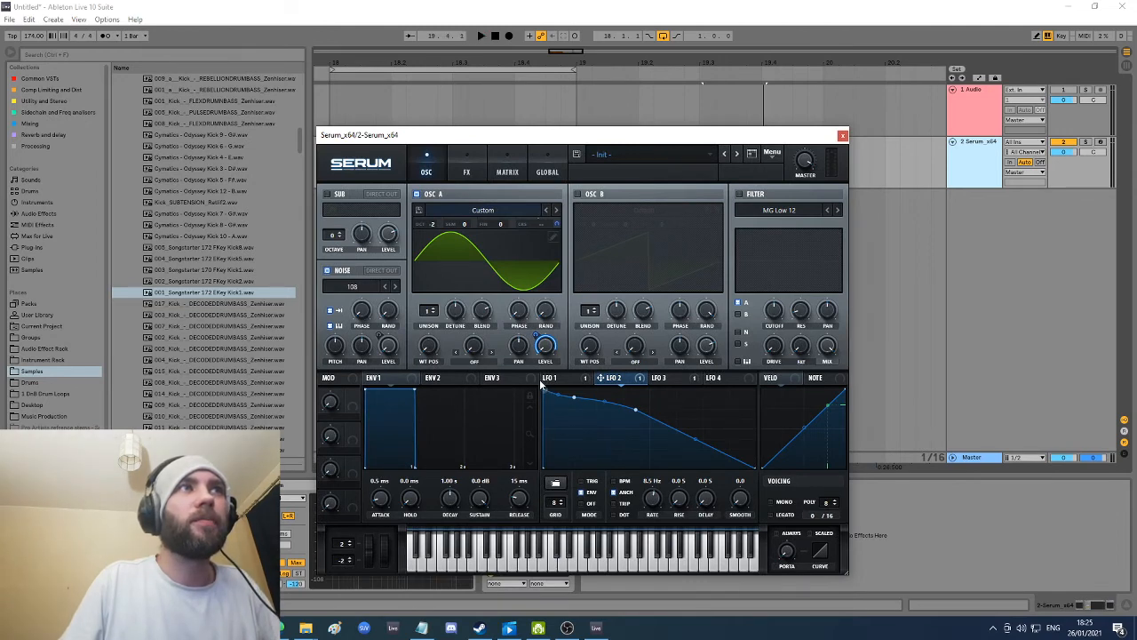
# Step: Play the Serum kick and shift LFO 2's opening peak slightly later so the oscillator's volume gets a very short fade-in
pyautogui.moveTo(536, 143); pyautogui.dragTo(579, 92)
pyautogui.click(537, 143)
pyautogui.press('space')
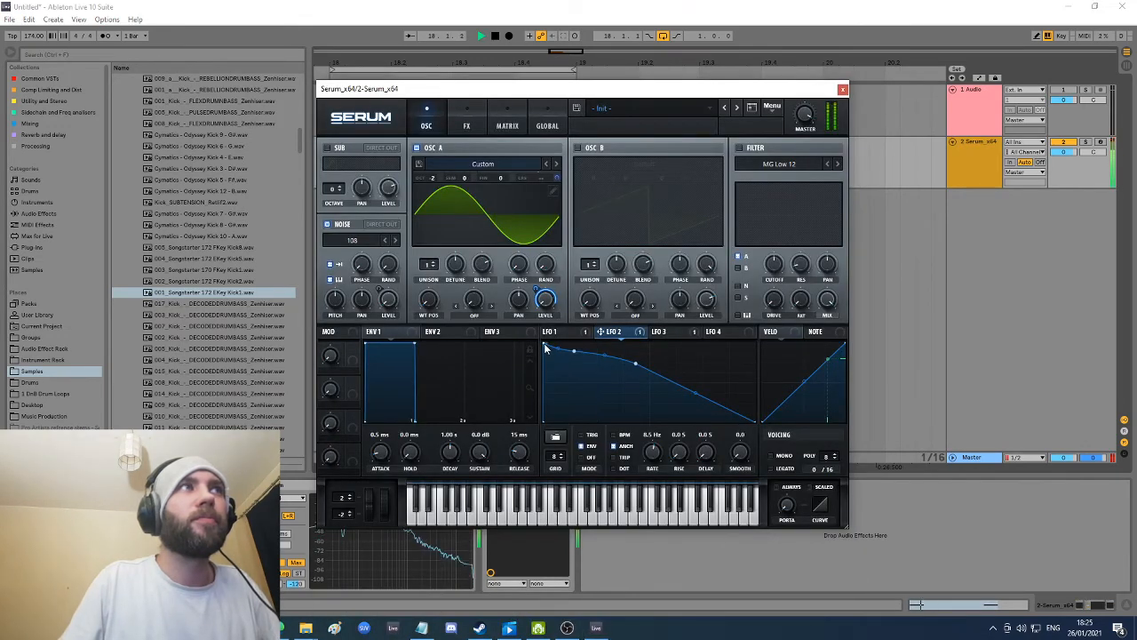
pyautogui.moveTo(545, 345); pyautogui.dragTo(549, 336)
pyautogui.press('space')
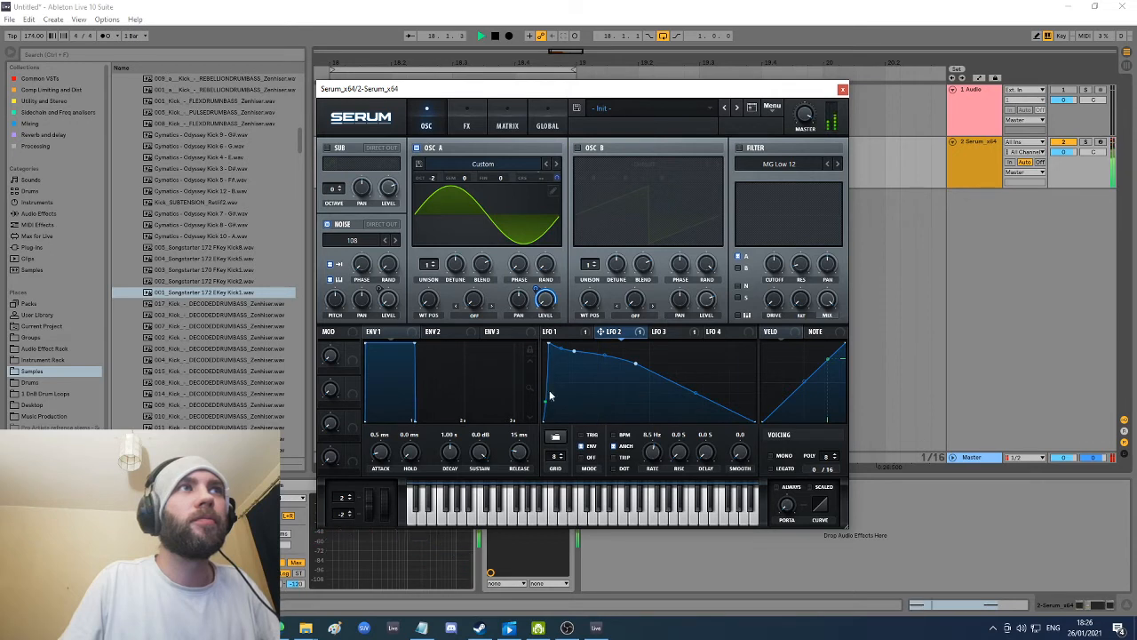
pyautogui.press('space')
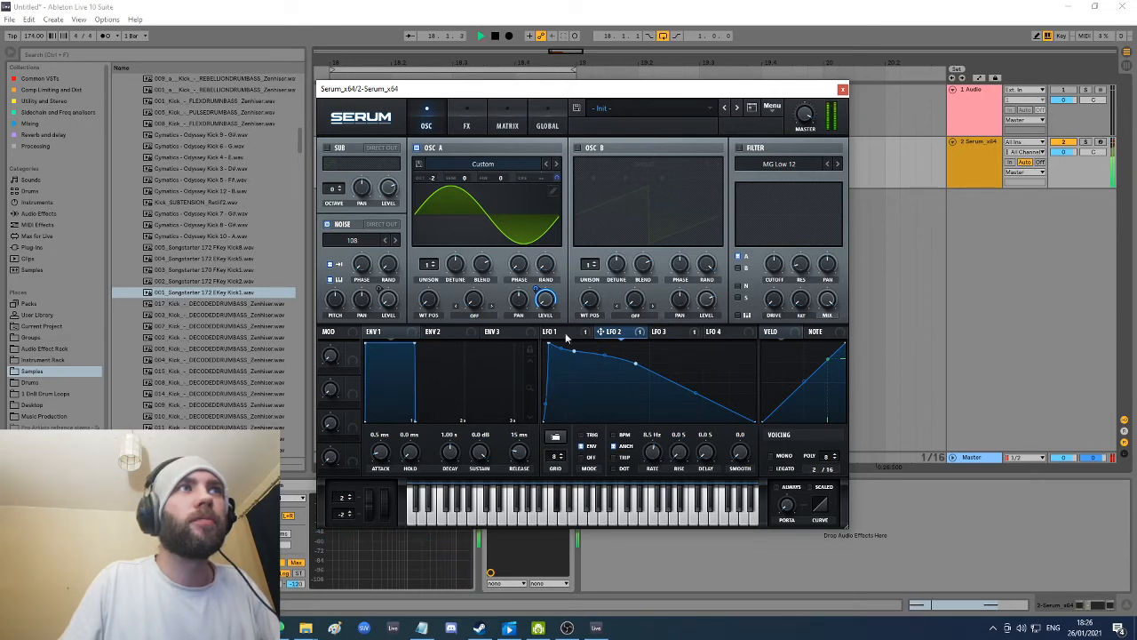
pyautogui.press('space')
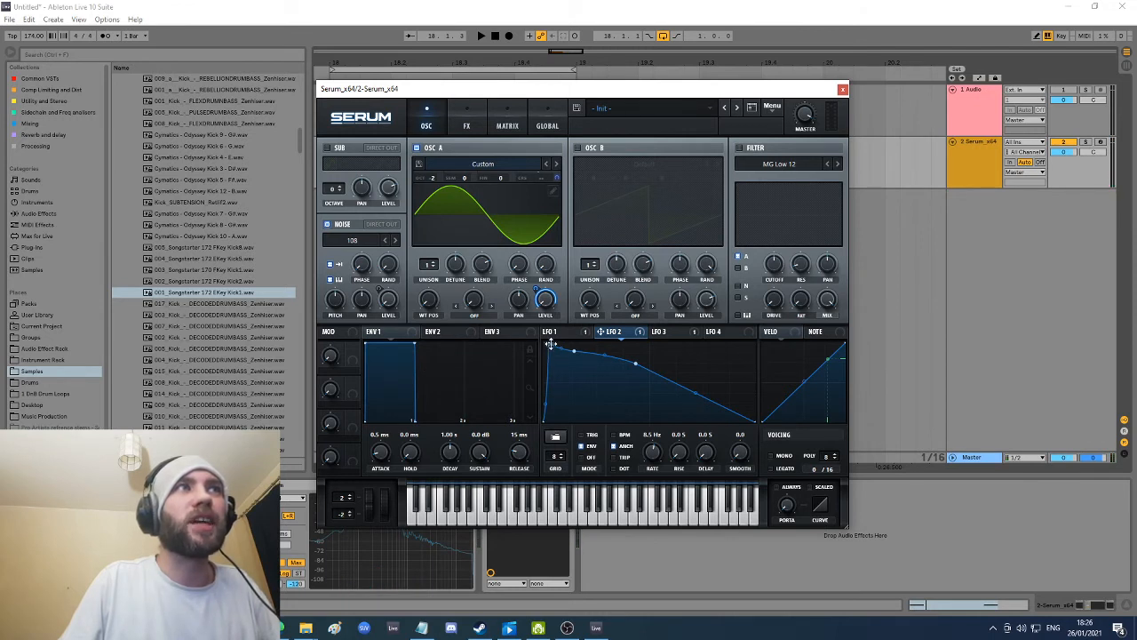
# Step: Compare the kick with LFO 2's peak at the very start and slightly after it, ending on the short fade-in
pyautogui.press('space')
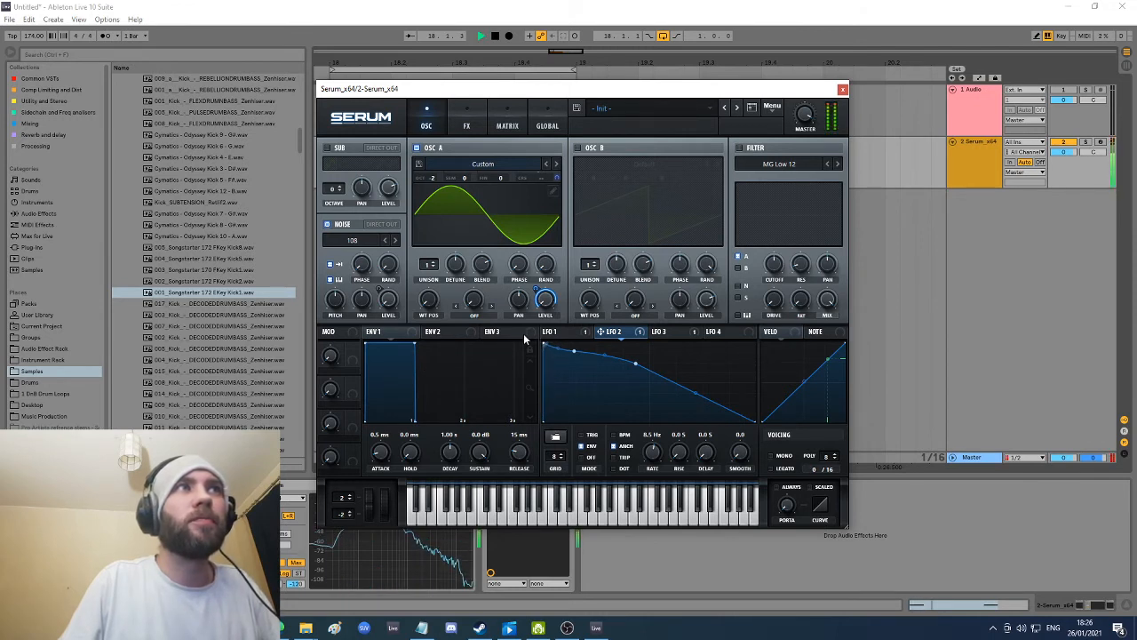
pyautogui.press('space')
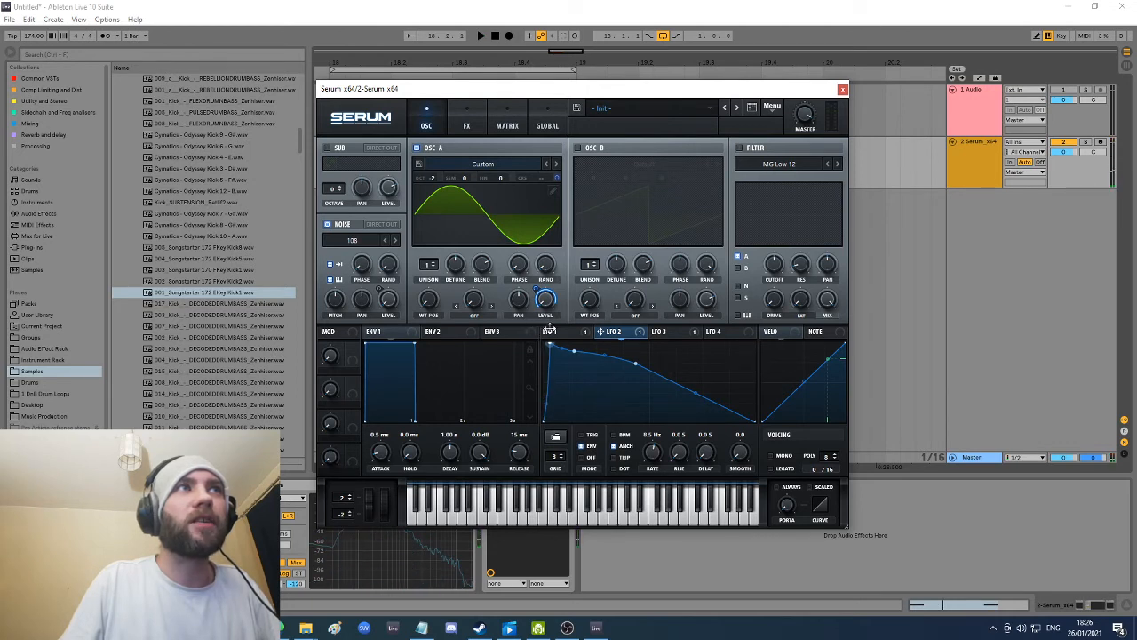
pyautogui.press('space')
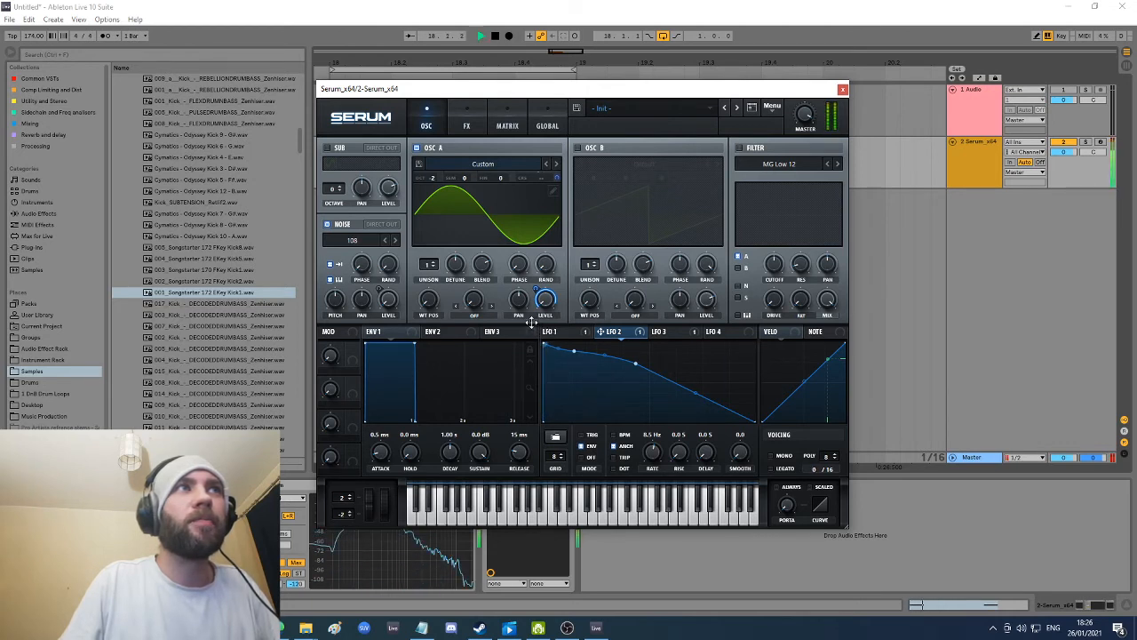
pyautogui.press('space')
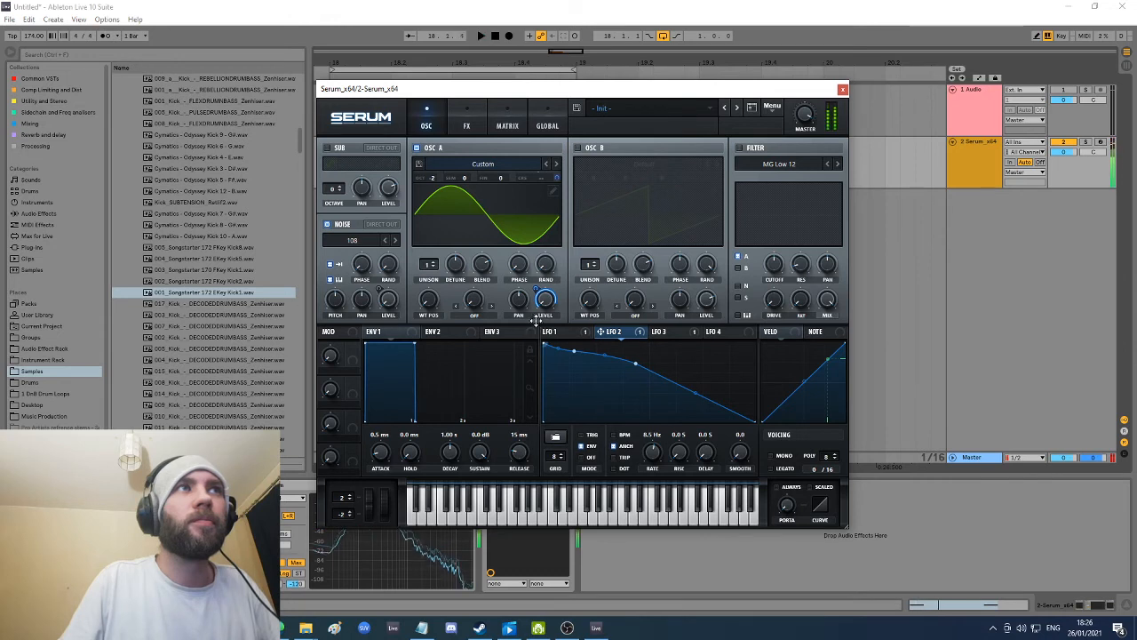
pyautogui.press('space')
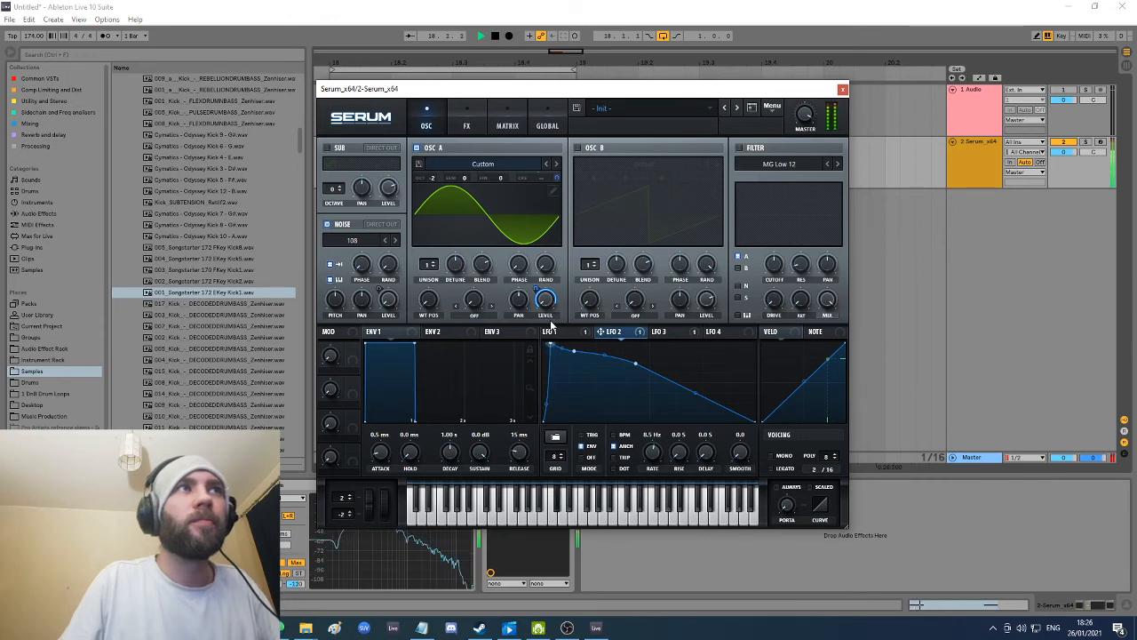
pyautogui.press('space')
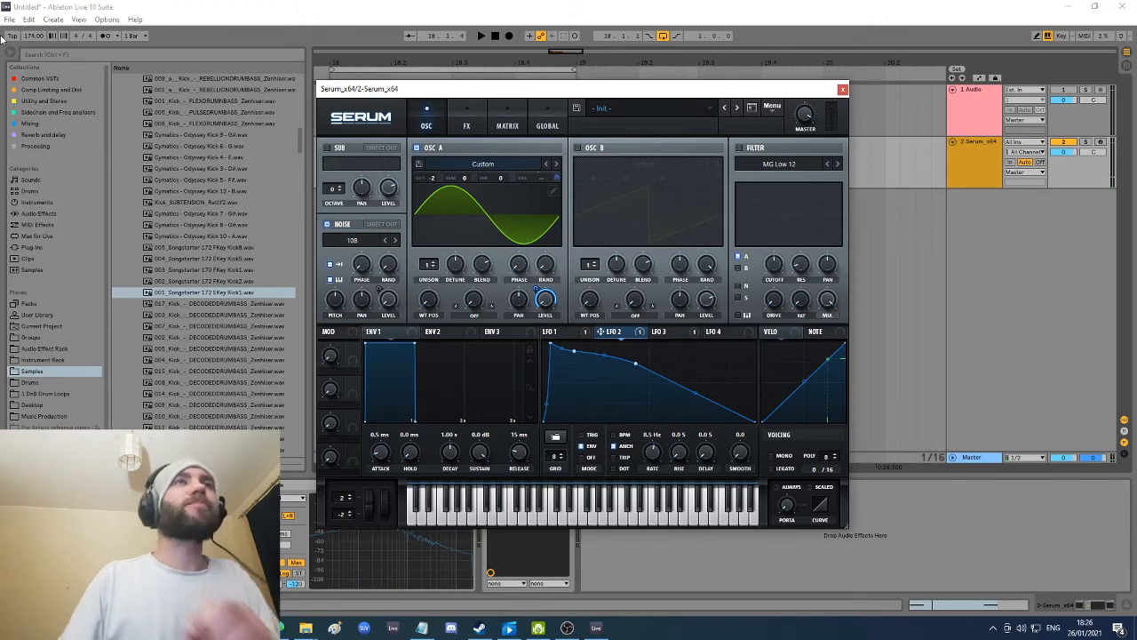
# Step: Uncover the Serum clip, zoom the timeline out around it, play the kick, and close the Serum window
pyautogui.moveTo(592, 96); pyautogui.dragTo(625, 221)
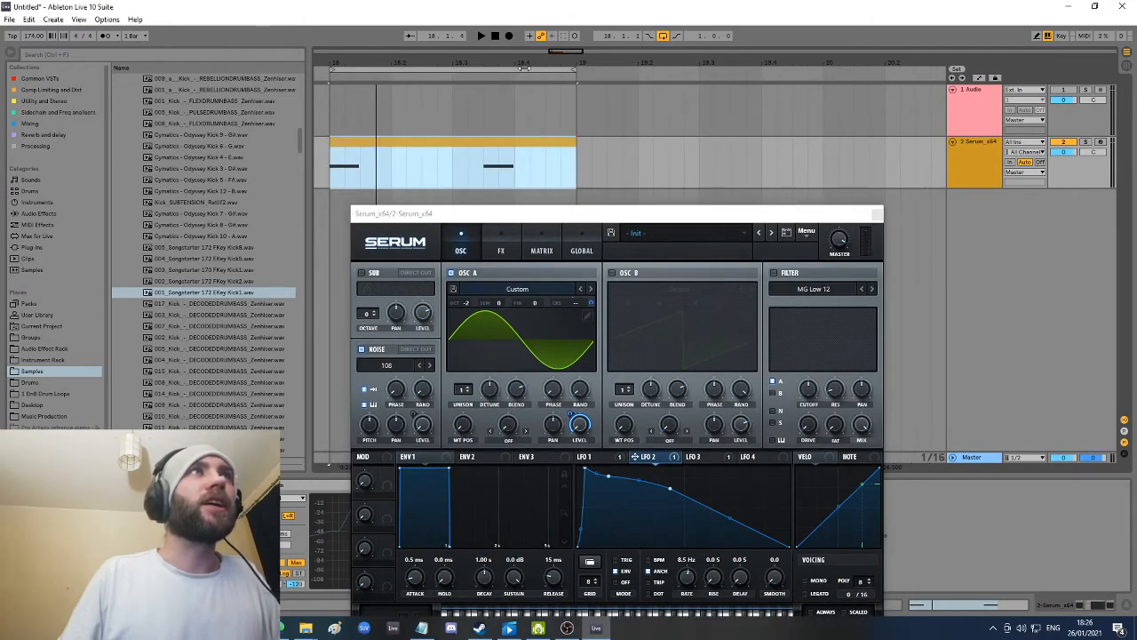
pyautogui.moveTo(525, 68); pyautogui.dragTo(594, 63)
pyautogui.press('space')
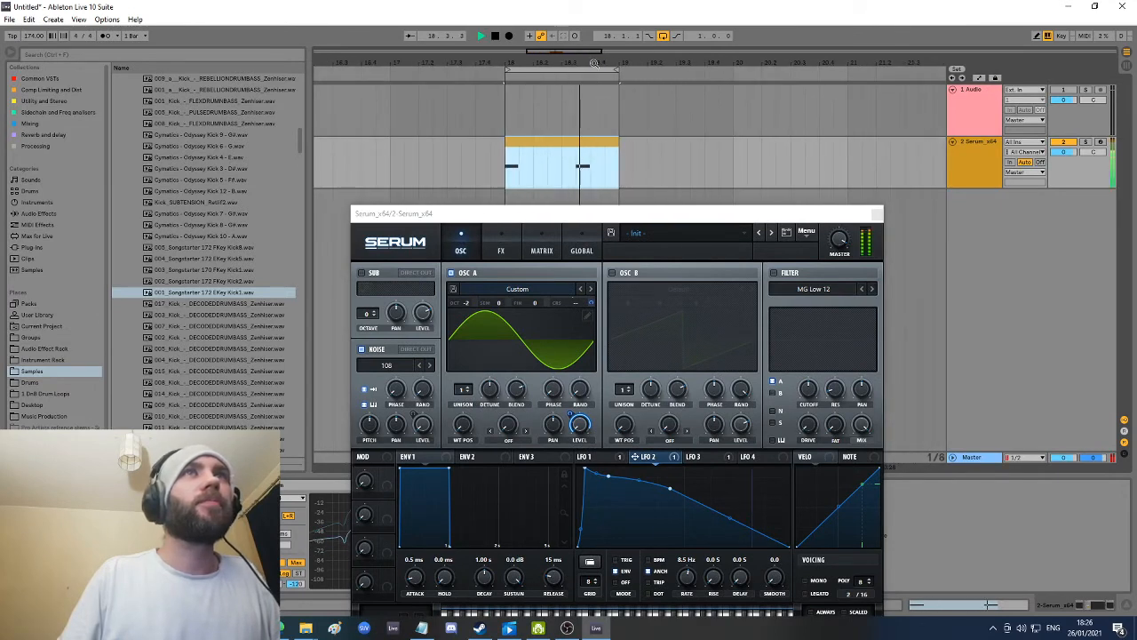
pyautogui.click(841, 255)
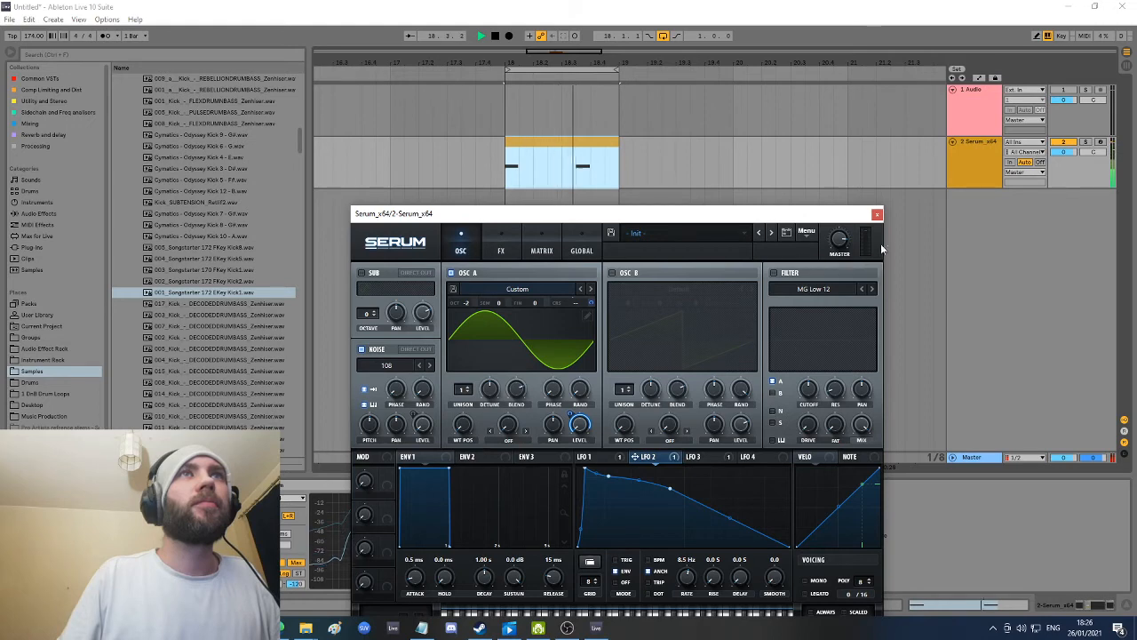
pyautogui.click(877, 213)
pyautogui.press('space')
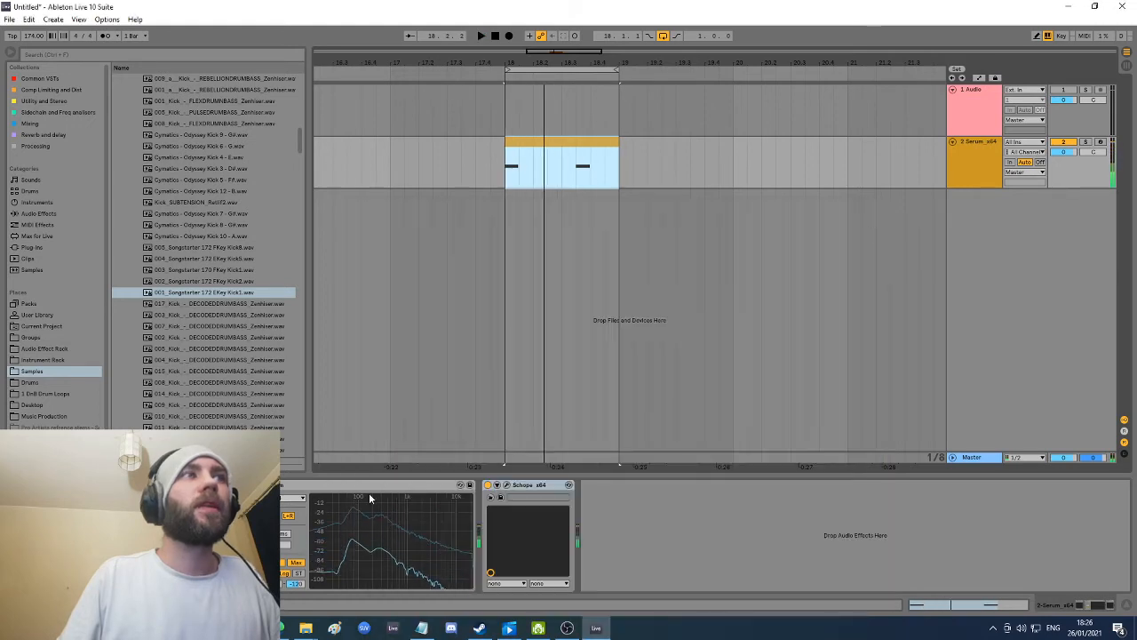
# Step: Open the Schope oscilloscope, freeze the playing kick's waveform, and zoom in on a single hit
pyautogui.click(507, 485)
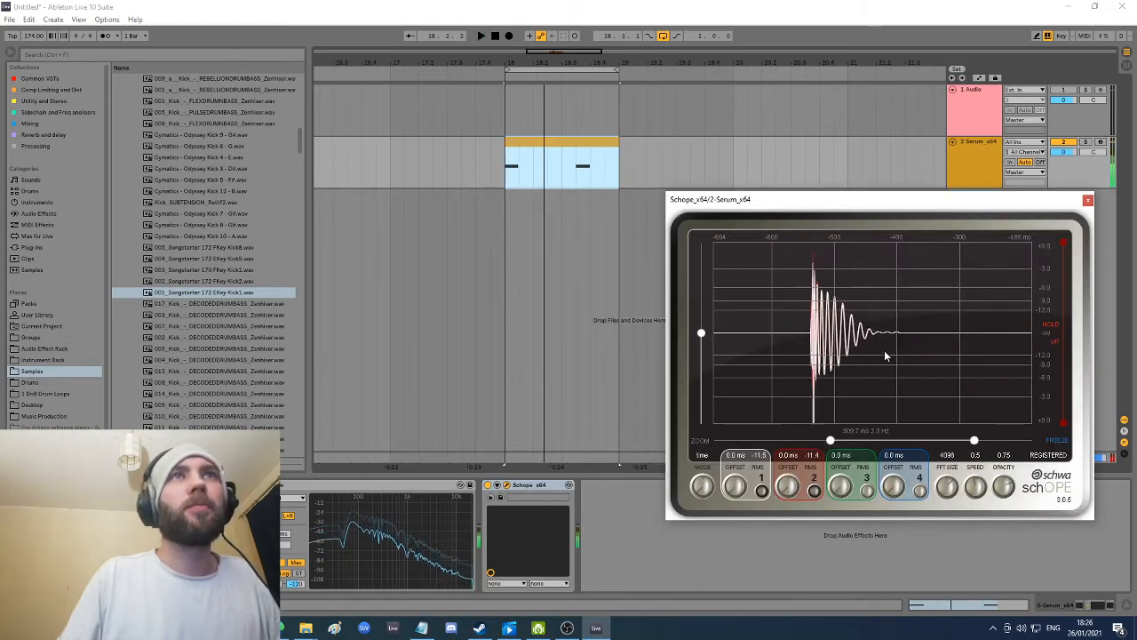
pyautogui.press('space')
pyautogui.click(1062, 444)
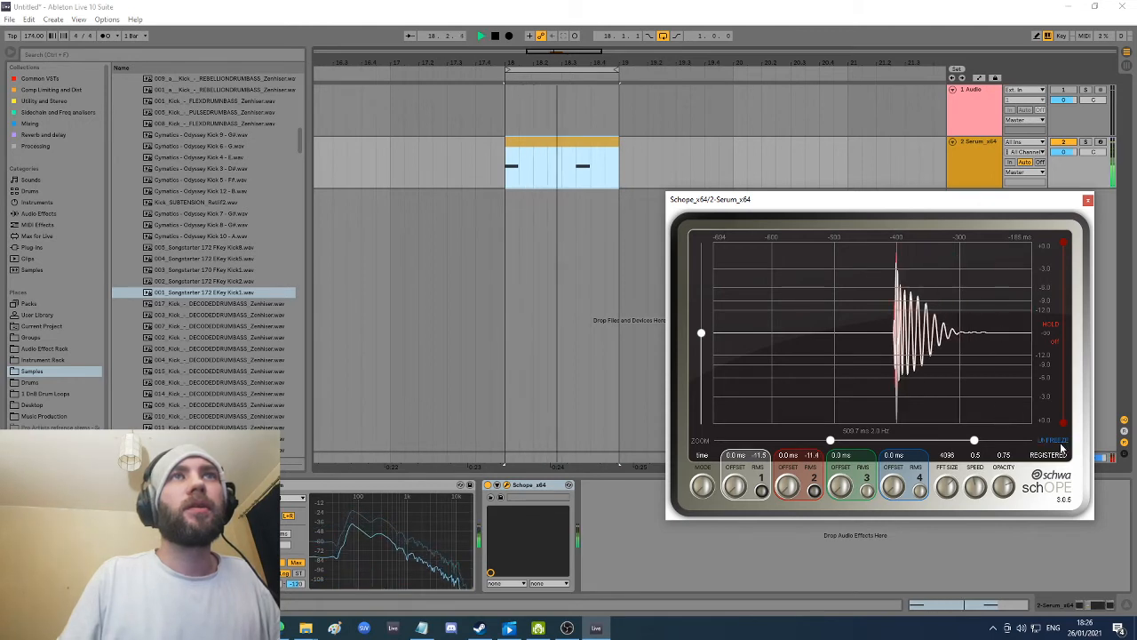
pyautogui.press('space')
pyautogui.moveTo(975, 440); pyautogui.dragTo(934, 439)
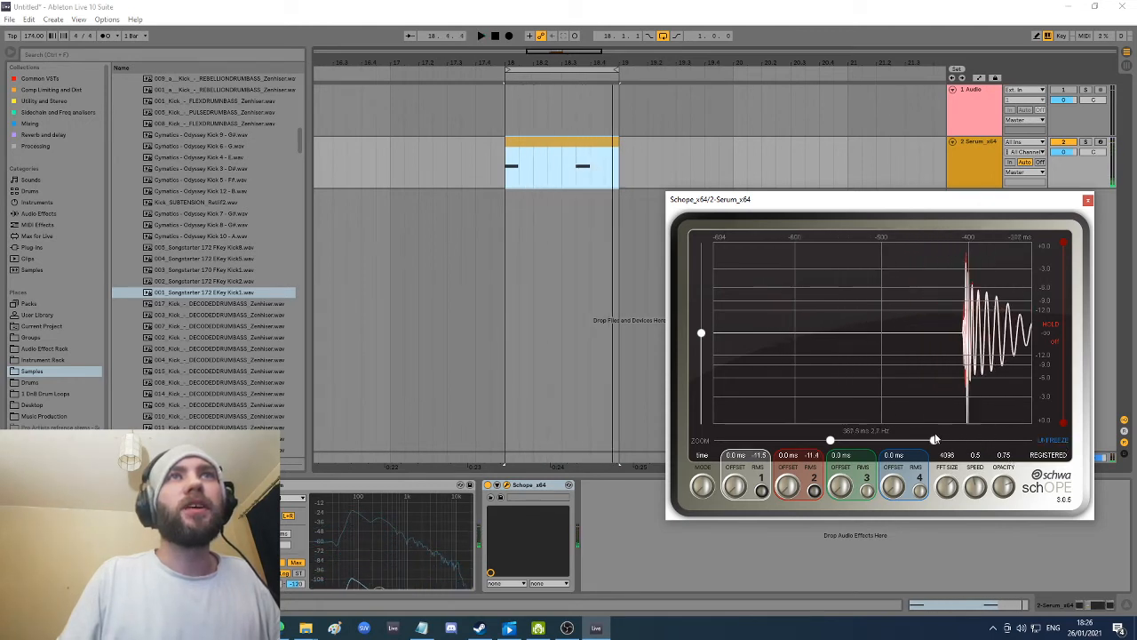
pyautogui.moveTo(830, 440); pyautogui.dragTo(964, 441)
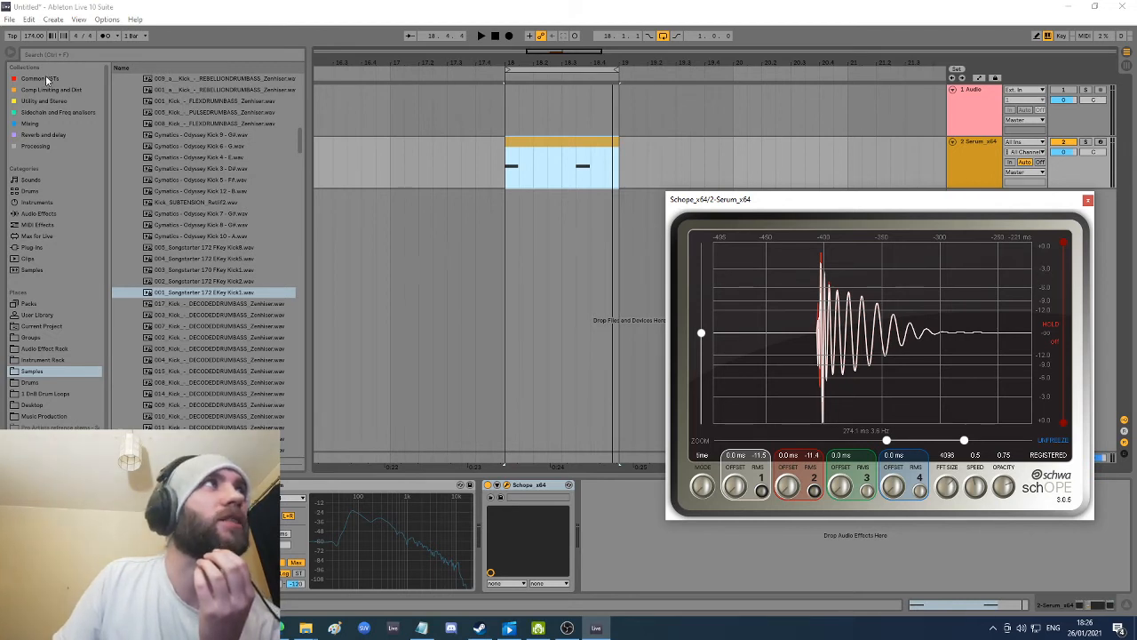
# Step: Start a new search in the browser
pyautogui.click(67, 53)
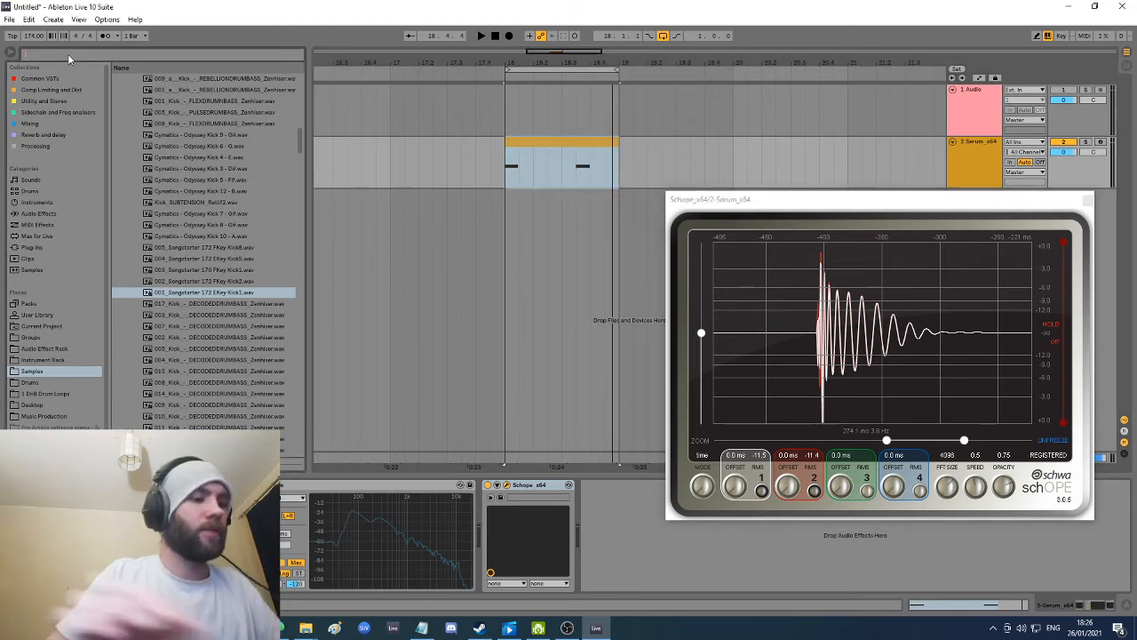
# Step: Find the plug-ins matching "satu" and insert Newfangled Saturate before Schope on the Serum track
pyautogui.write('satu')
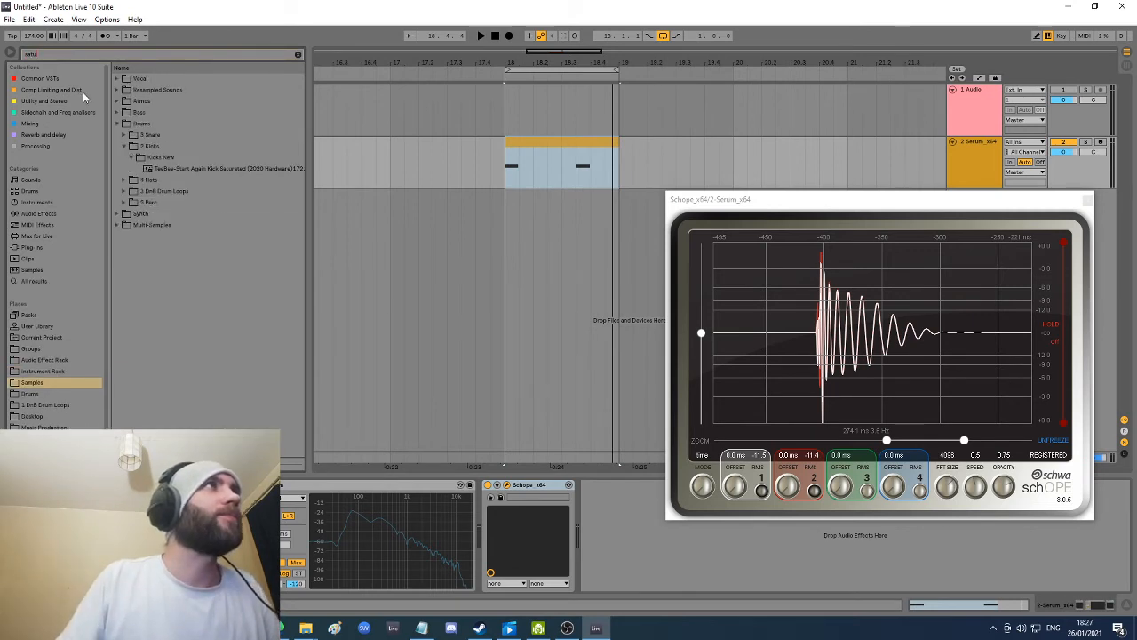
pyautogui.click(40, 248)
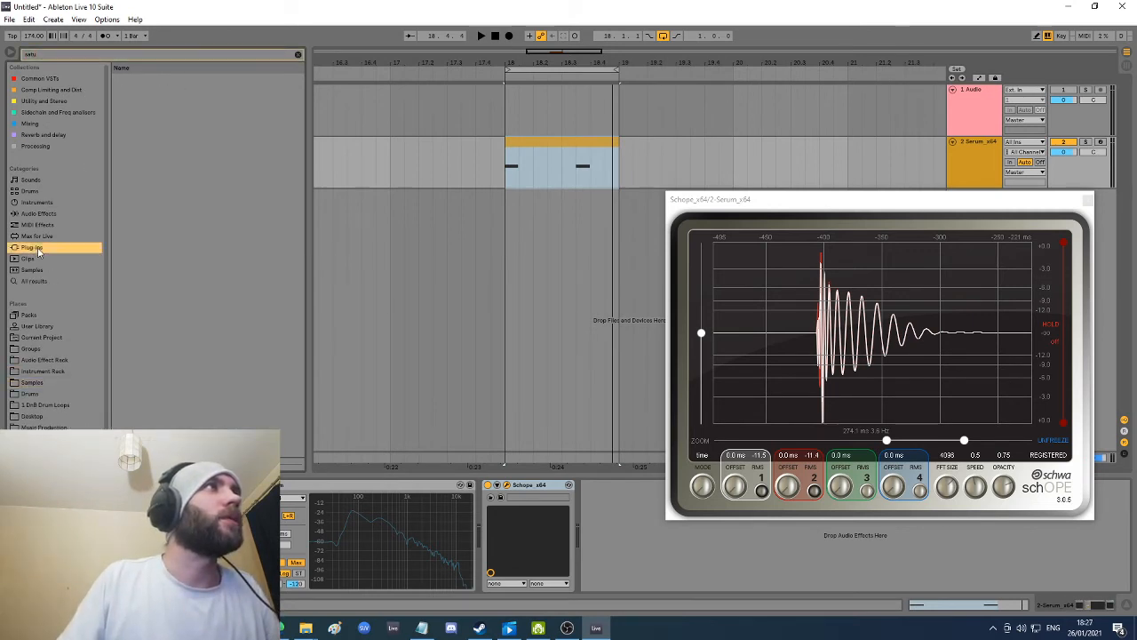
pyautogui.click(158, 135)
pyautogui.moveTo(338, 504); pyautogui.dragTo(479, 530)
pyautogui.moveTo(891, 214); pyautogui.dragTo(361, 129)
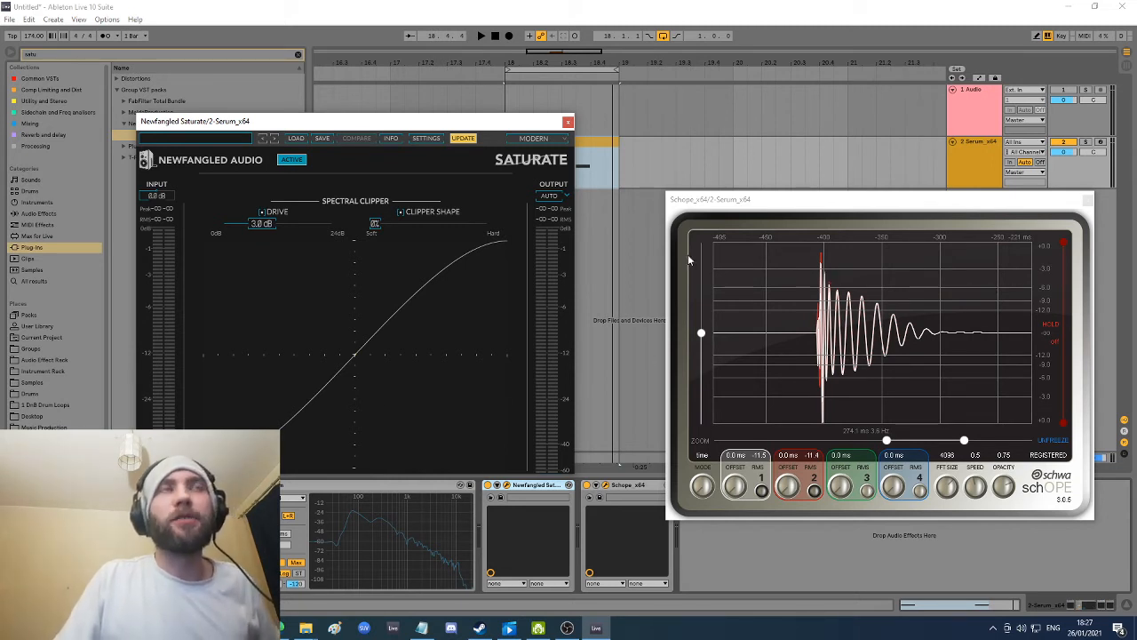
# Step: Set Newfangled Saturate's clipper shape to 94% and close the plug-in window
pyautogui.click(164, 485)
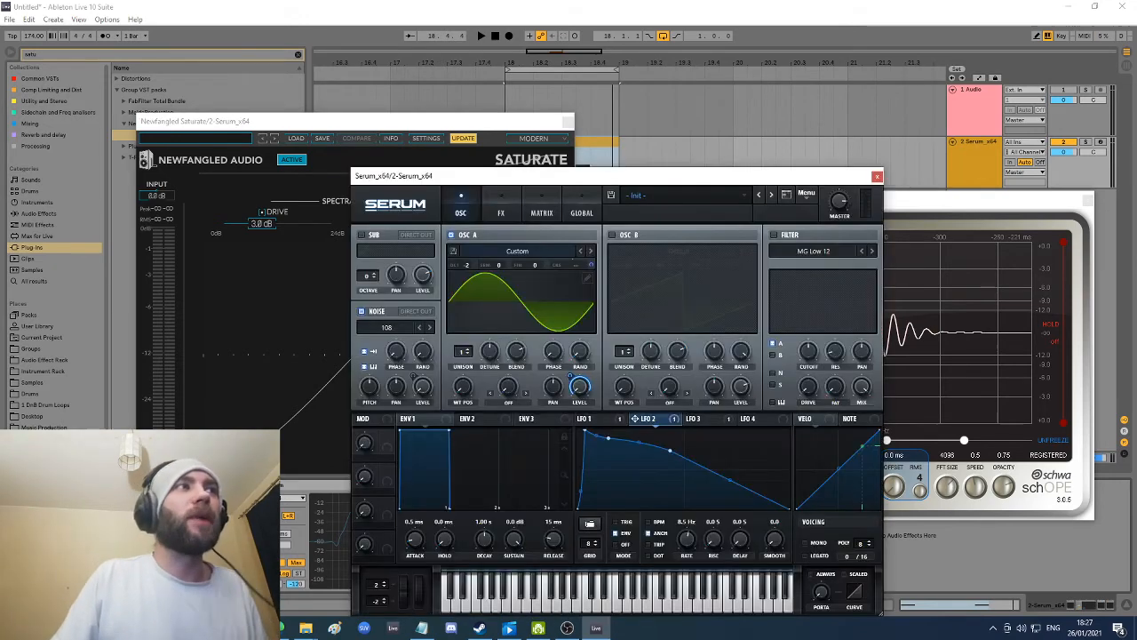
pyautogui.click(876, 177)
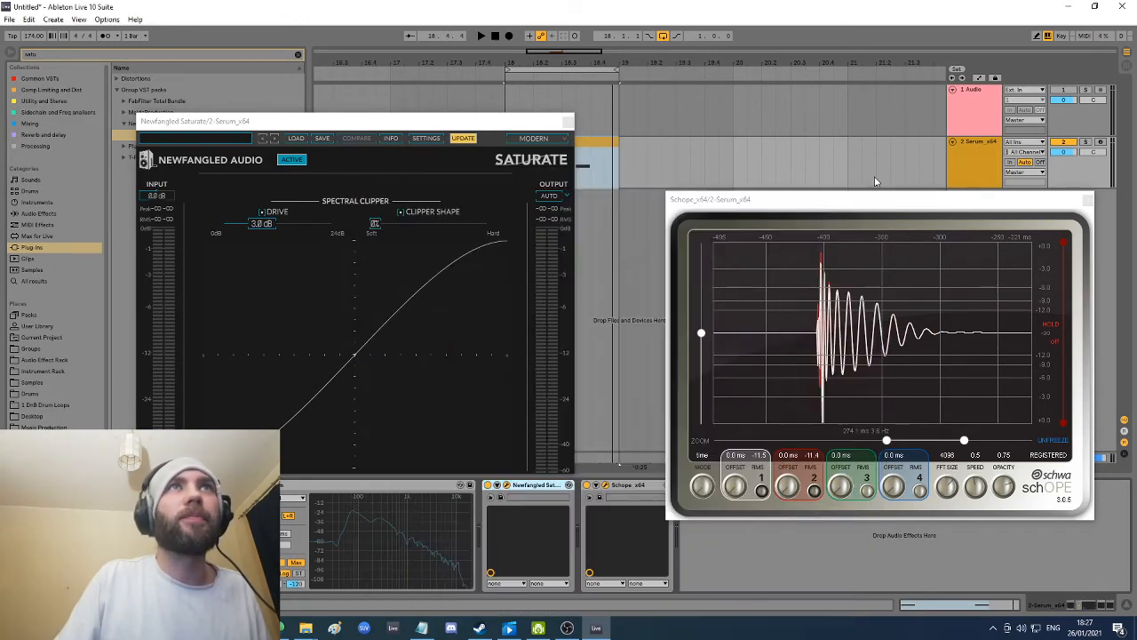
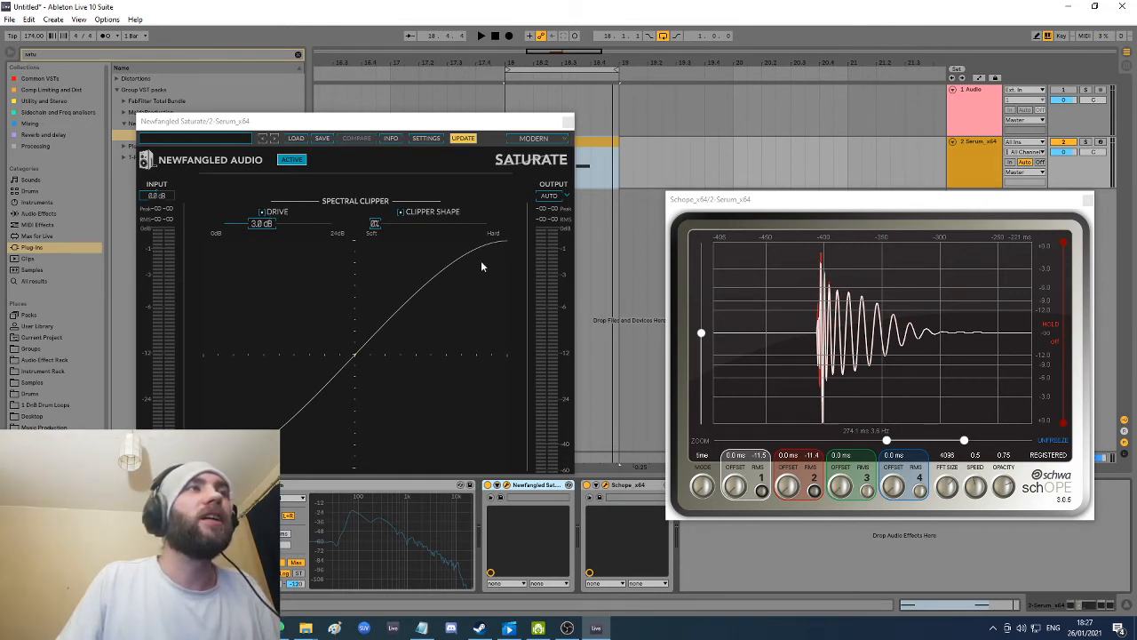
pyautogui.moveTo(363, 230); pyautogui.dragTo(515, 229)
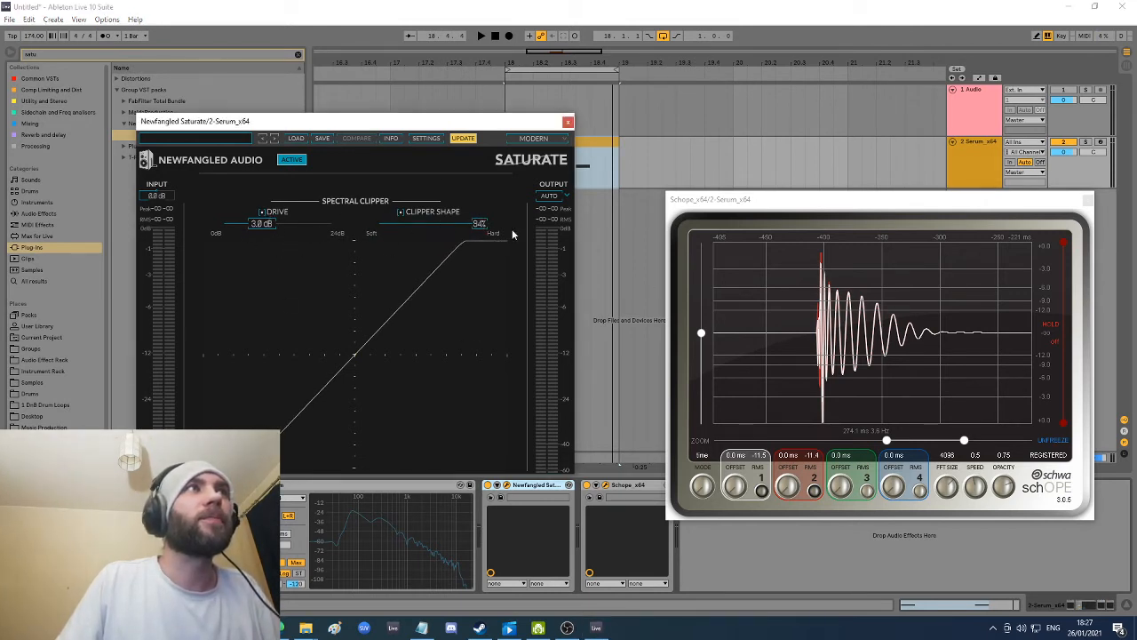
pyautogui.click(568, 123)
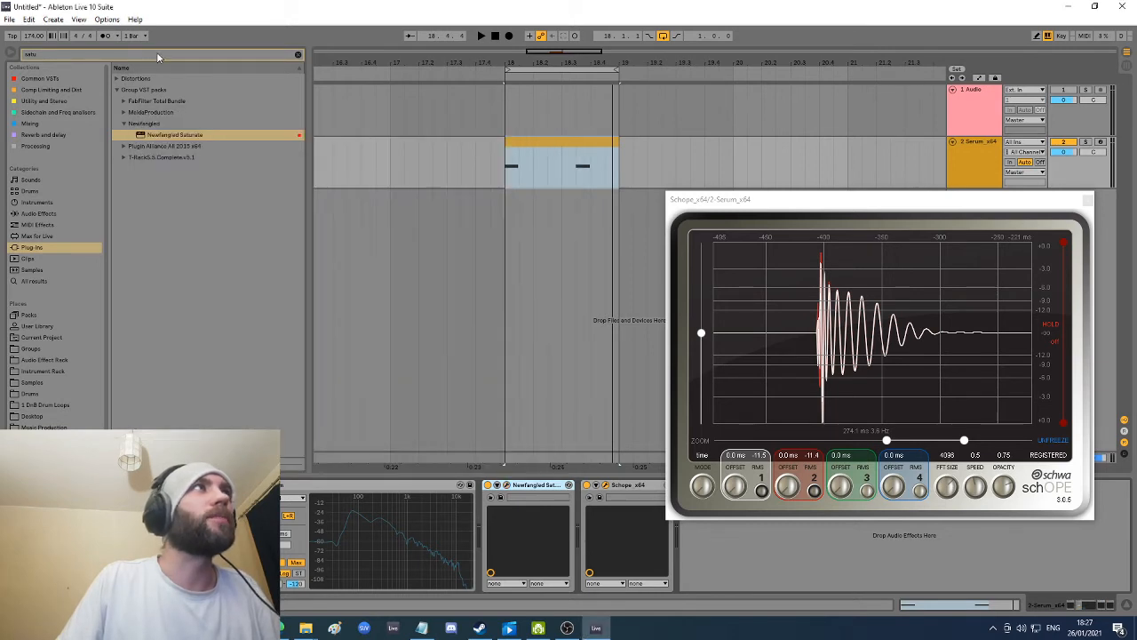
# Step: Search the plug-ins for "tras", insert iZotope Trash 2 before Spectrum on the Serum track, and dismiss its Preset Manager
pyautogui.moveTo(158, 57); pyautogui.dragTo(2, 51)
pyautogui.write('tras')
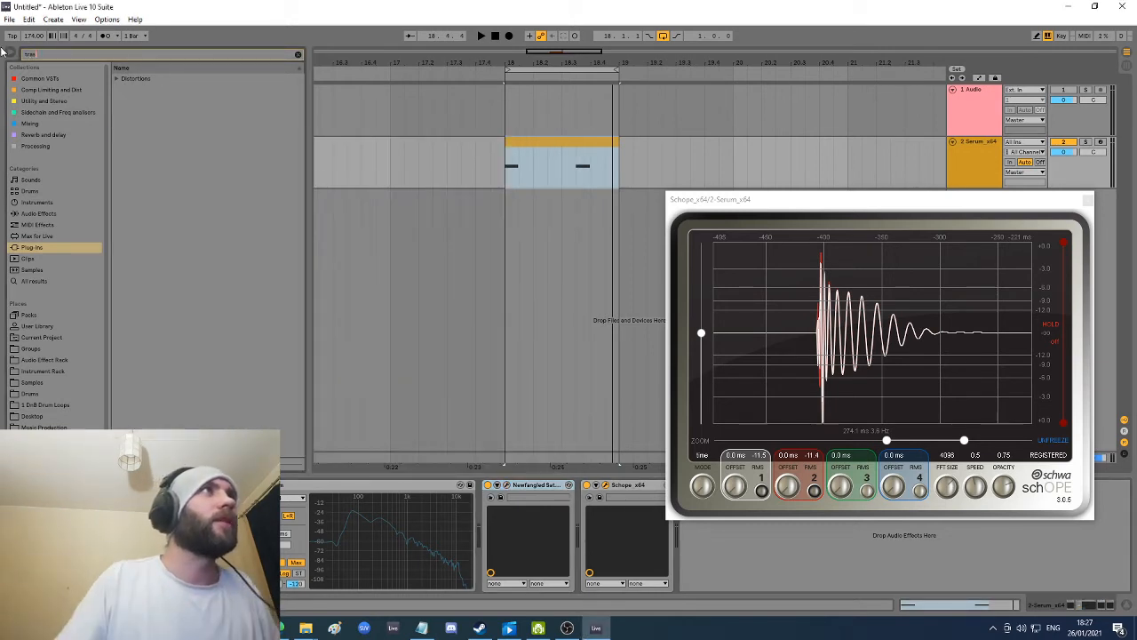
pyautogui.click(117, 79)
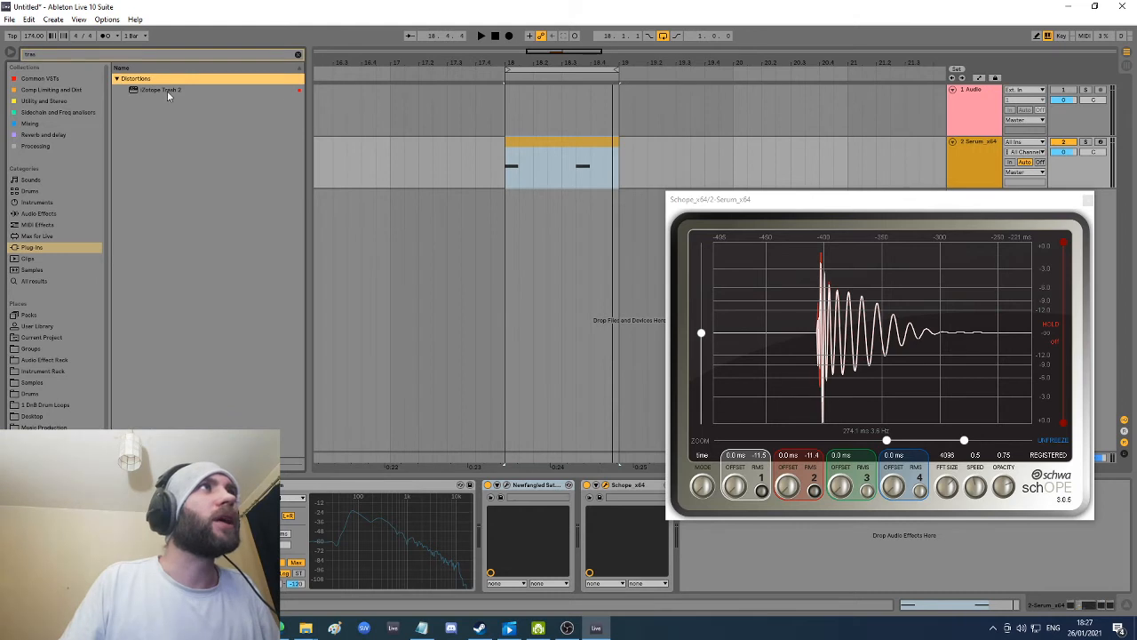
pyautogui.click(168, 92)
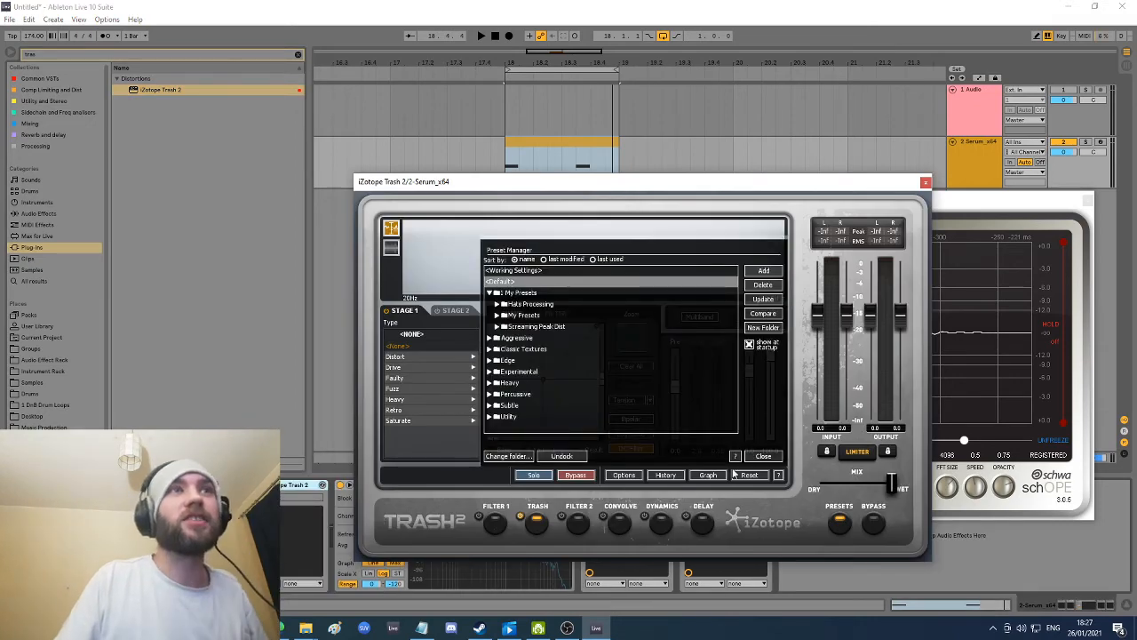
pyautogui.click(763, 455)
pyautogui.moveTo(688, 187); pyautogui.dragTo(468, 83)
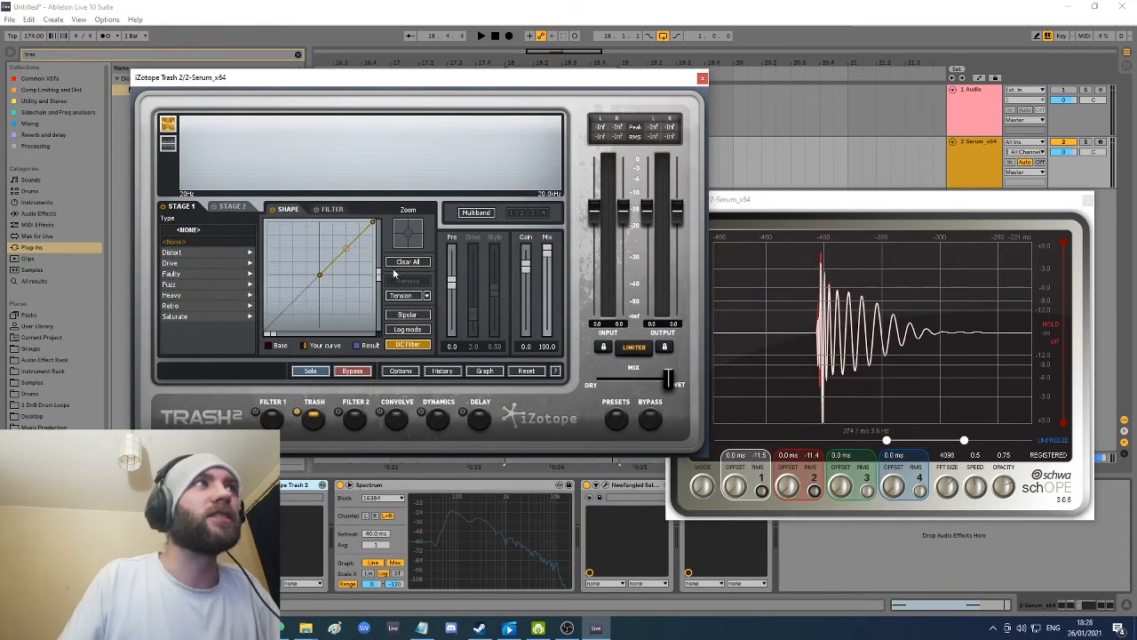
# Step: Choose Tape Saturation from the Saturate types for Stage 1 of Trash 2
pyautogui.click(213, 318)
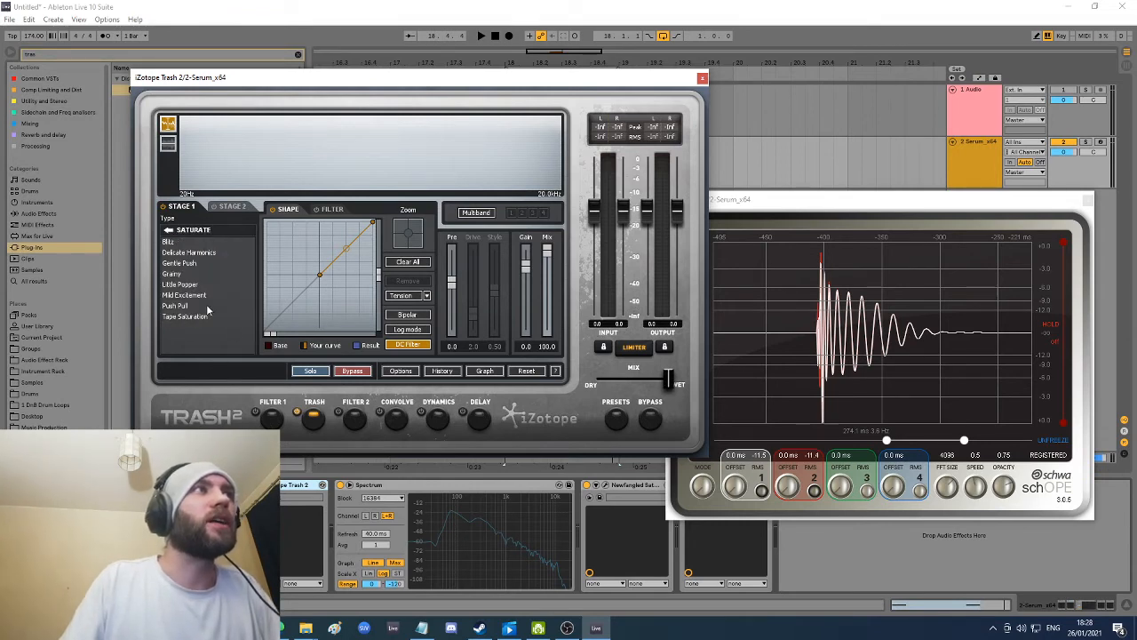
pyautogui.click(197, 318)
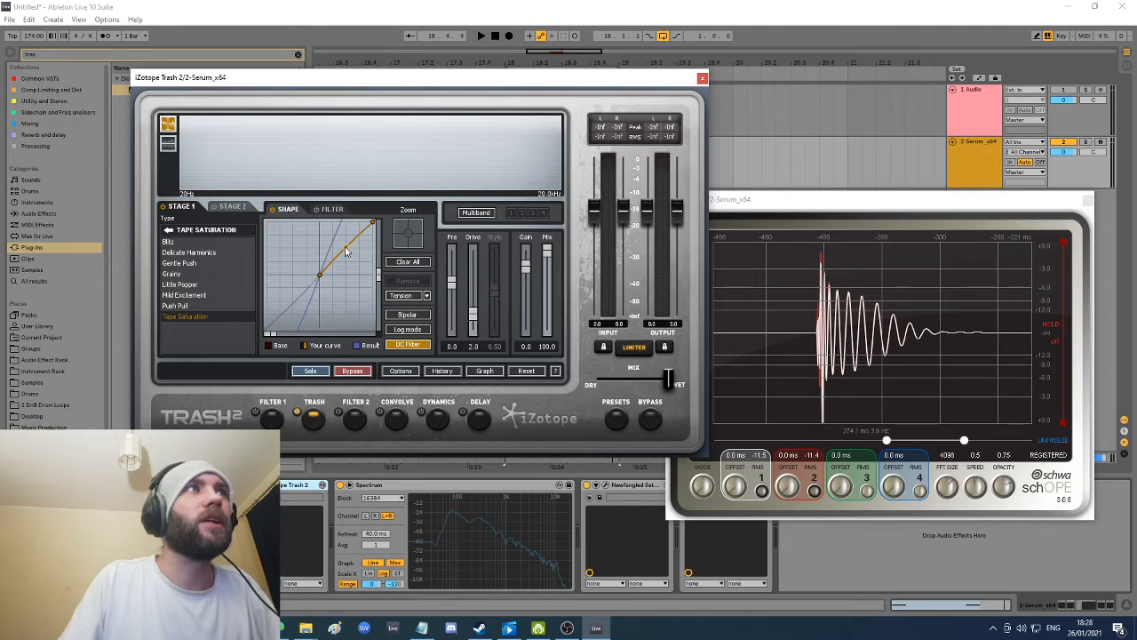
pyautogui.moveTo(546, 90); pyautogui.dragTo(502, 66)
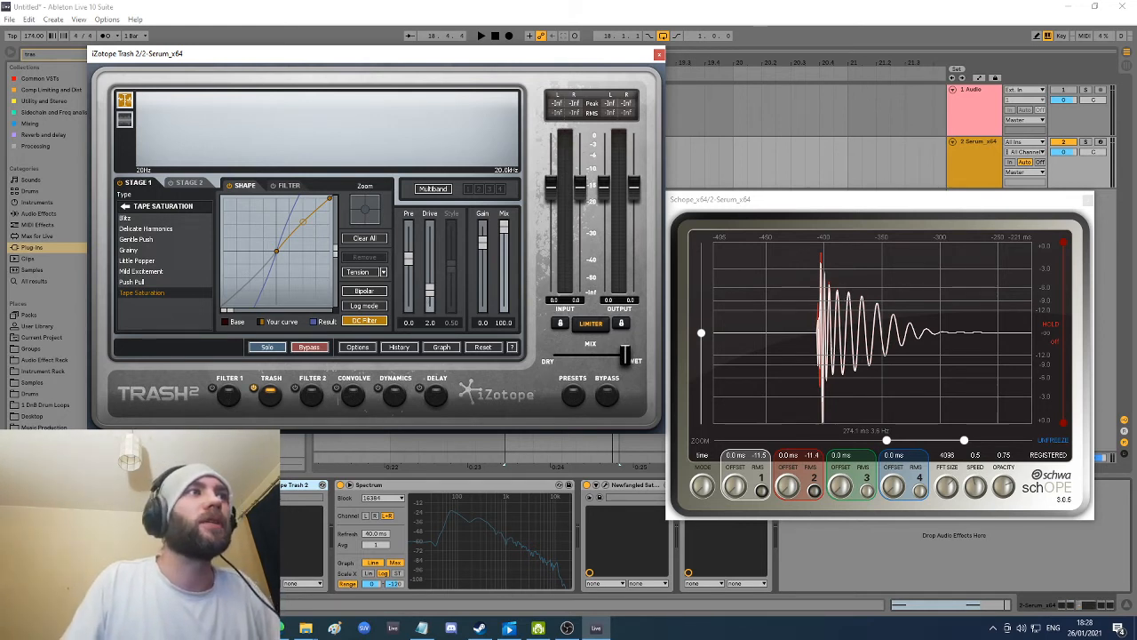
# Step: Play the kick loop, open Serum, and reset Trash 2's peak readings to check its input and output levels
pyautogui.press('space')
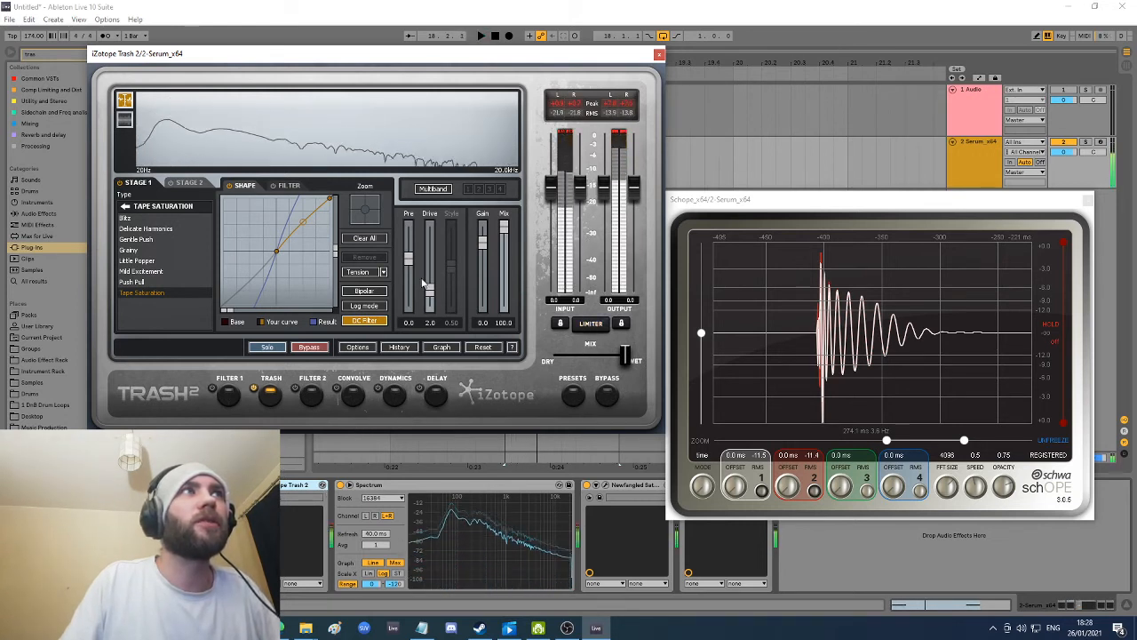
pyautogui.click(632, 106)
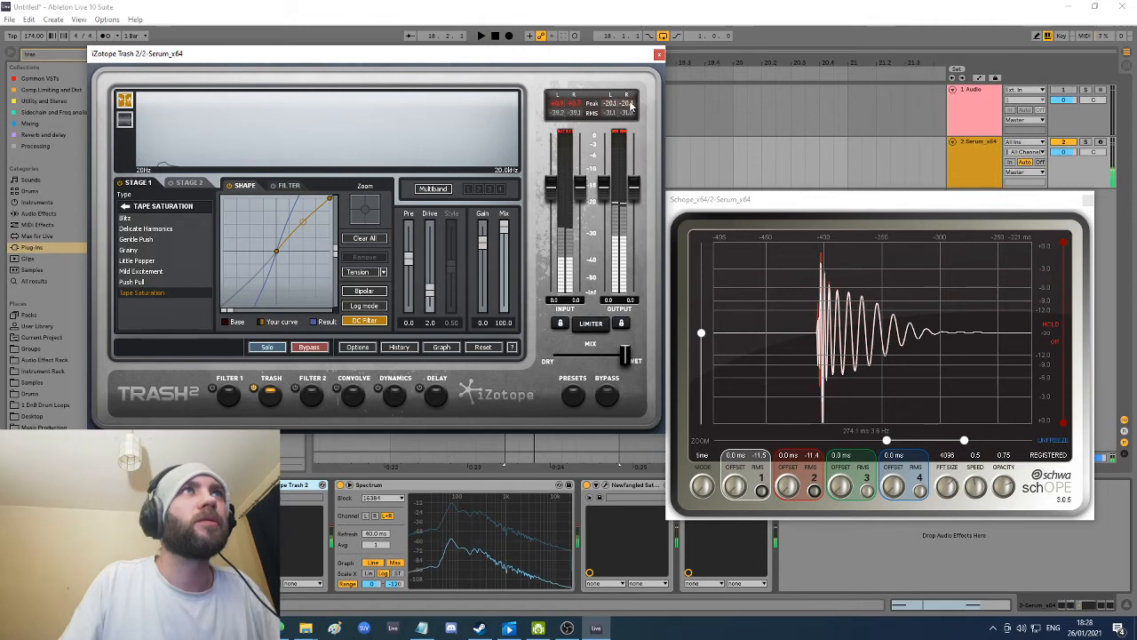
pyautogui.moveTo(598, 55); pyautogui.dragTo(563, 35)
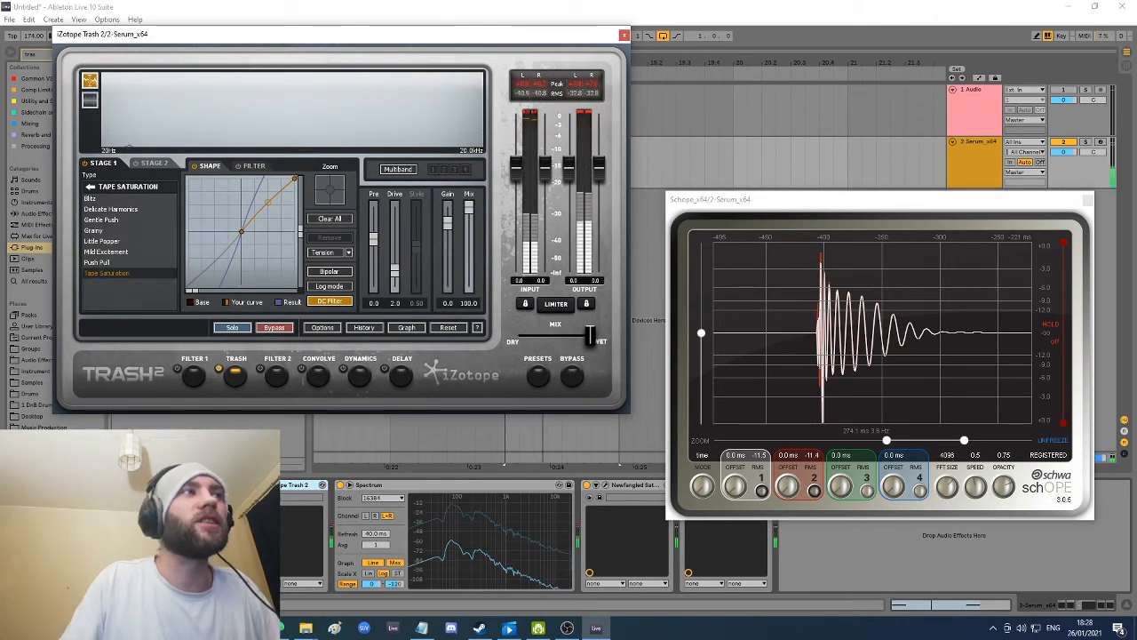
pyautogui.click(64, 485)
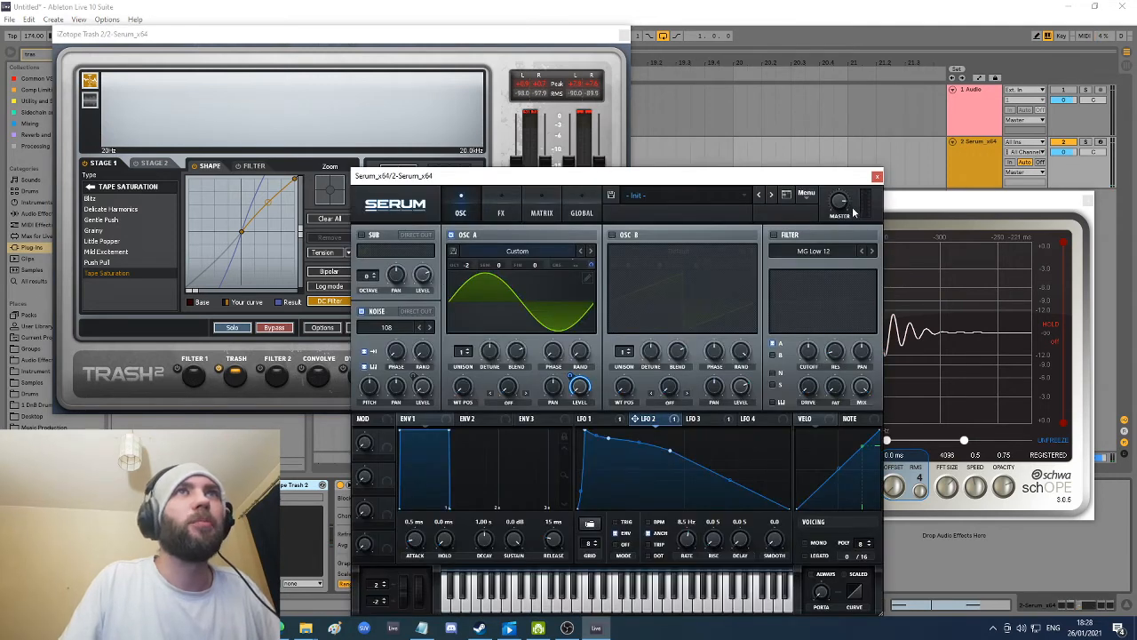
pyautogui.moveTo(839, 213)
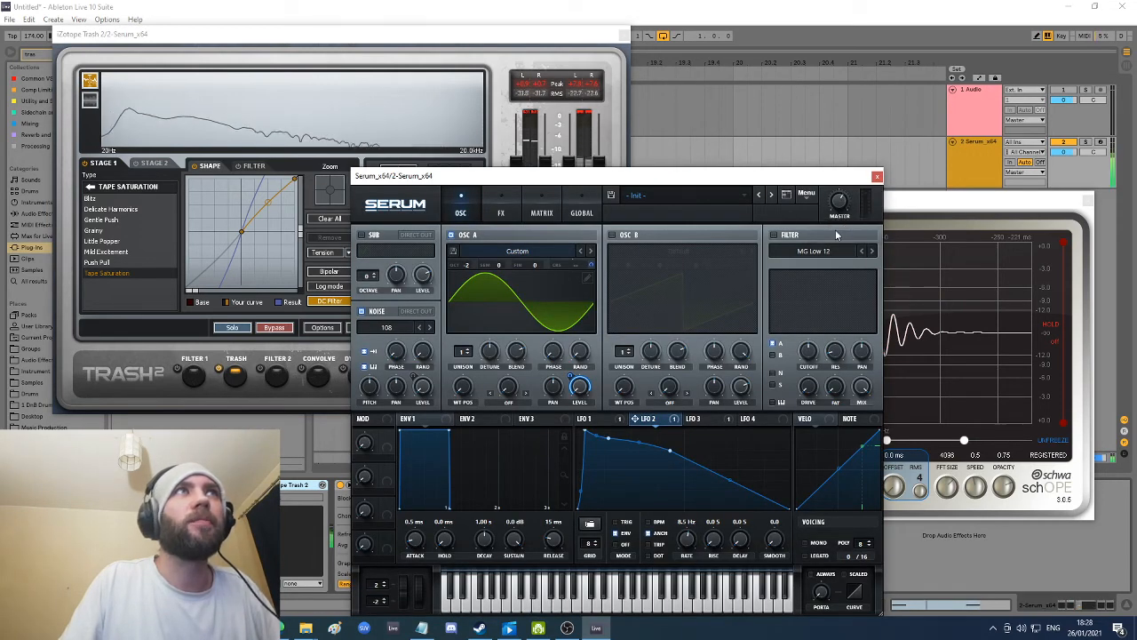
pyautogui.click(542, 90)
pyautogui.click(542, 90)
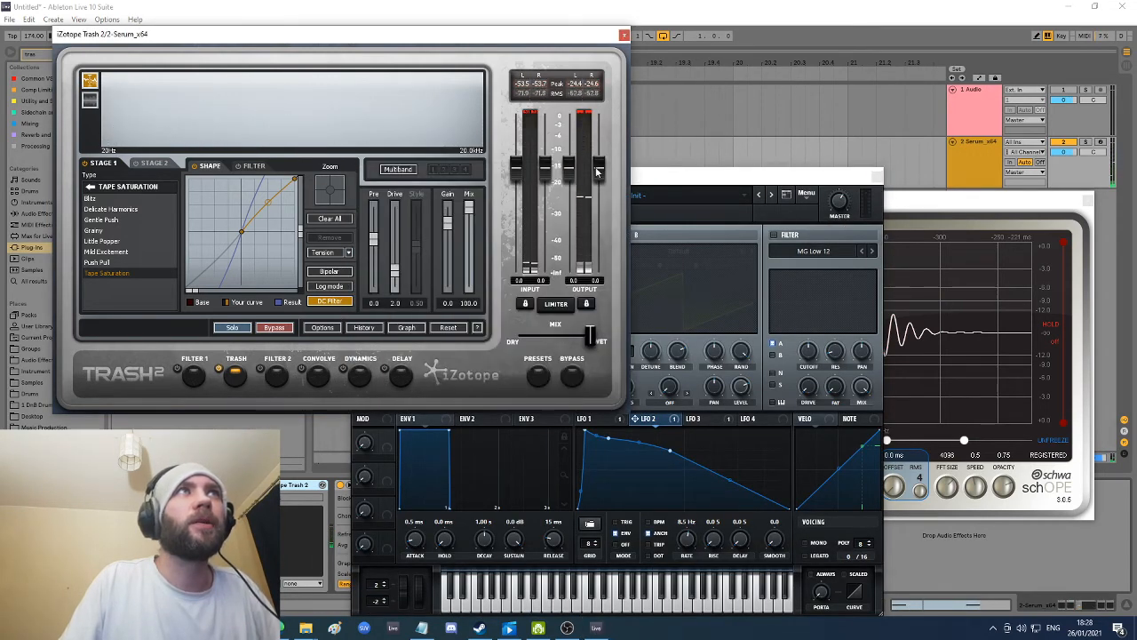
# Step: Close Trash 2, arrange the Serum and Schope windows apart from each other, and unfreeze the Schope display
pyautogui.click(625, 36)
pyautogui.moveTo(839, 175); pyautogui.dragTo(668, 66)
pyautogui.moveTo(871, 199); pyautogui.dragTo(887, 112)
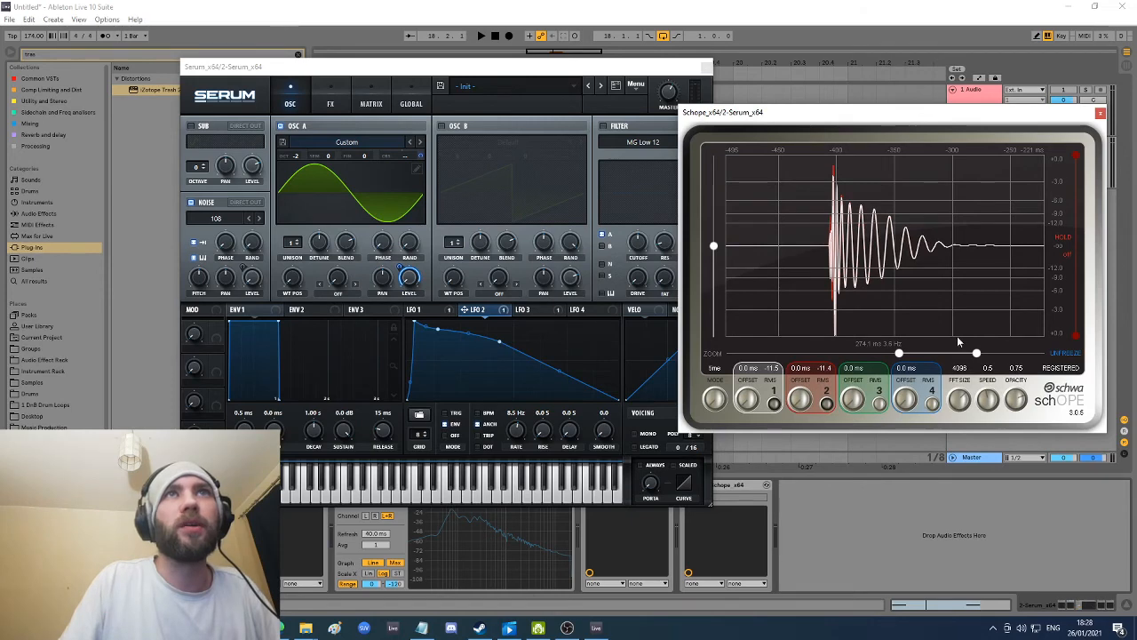
pyautogui.click(1075, 353)
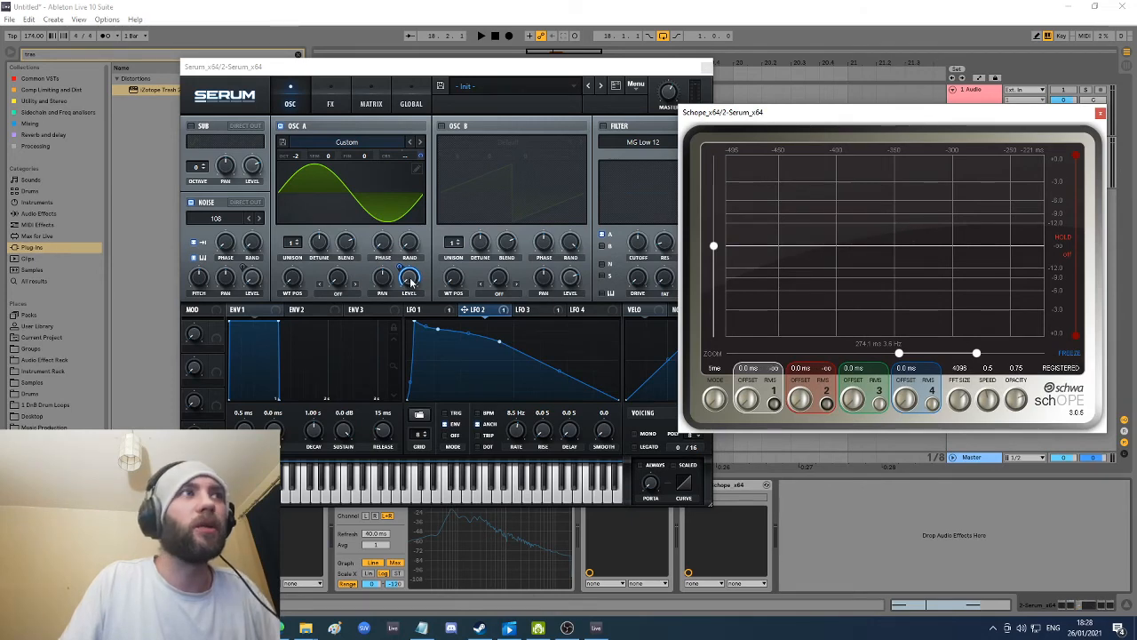
pyautogui.moveTo(462, 75); pyautogui.dragTo(361, 20)
# Step: Reopen Trash 2 and widen Schope's time range to about 792 ms
pyautogui.click(261, 485)
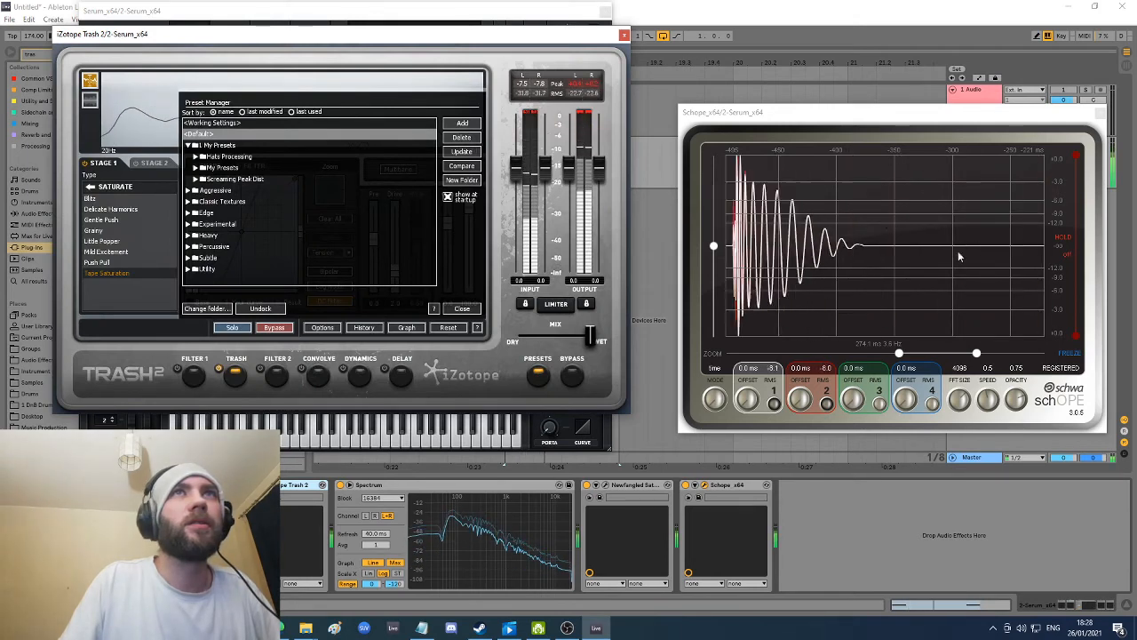
pyautogui.click(985, 355)
pyautogui.moveTo(987, 355); pyautogui.dragTo(1035, 360)
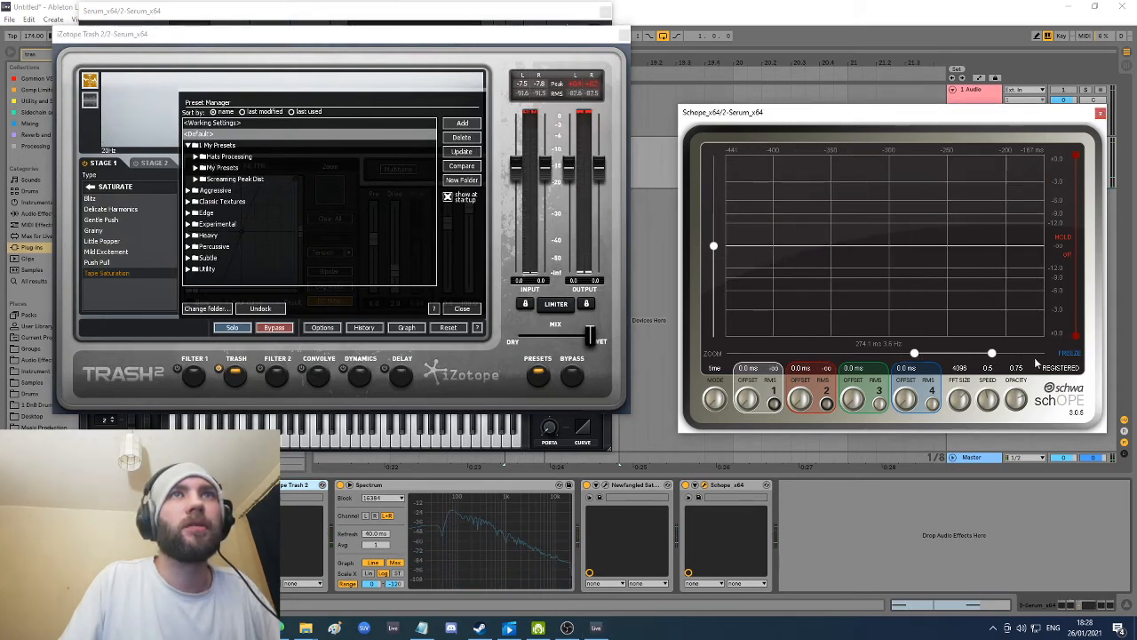
pyautogui.moveTo(915, 353); pyautogui.dragTo(768, 354)
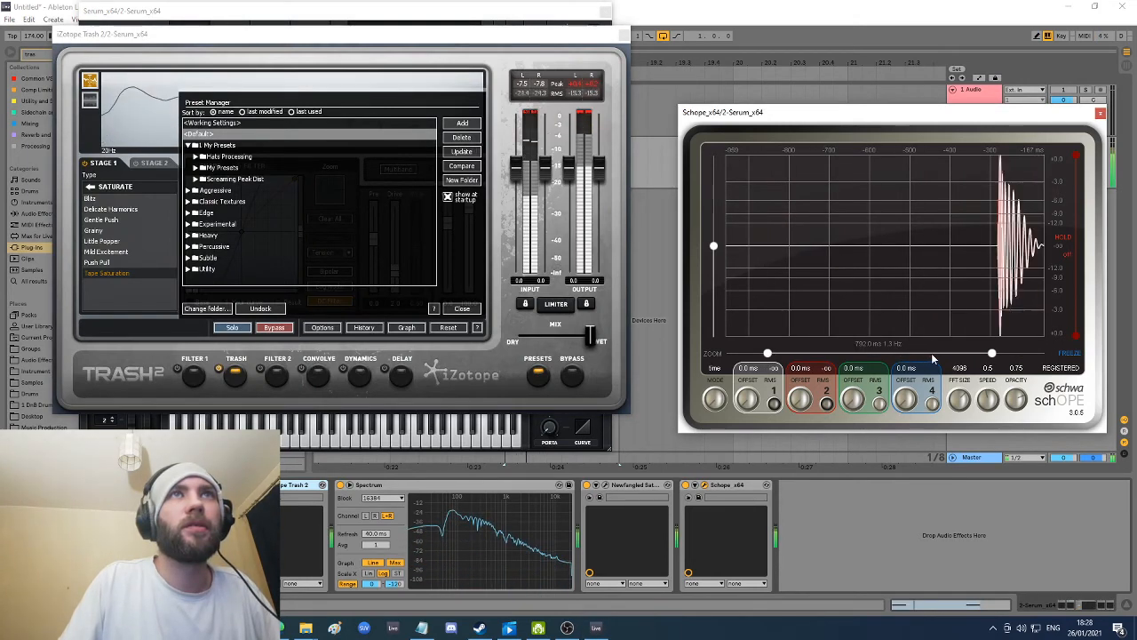
# Step: Raise Trash 2's Stage 1 drive to 4.9, then freeze Schope and narrow its time range to about 244 ms
pyautogui.click(468, 311)
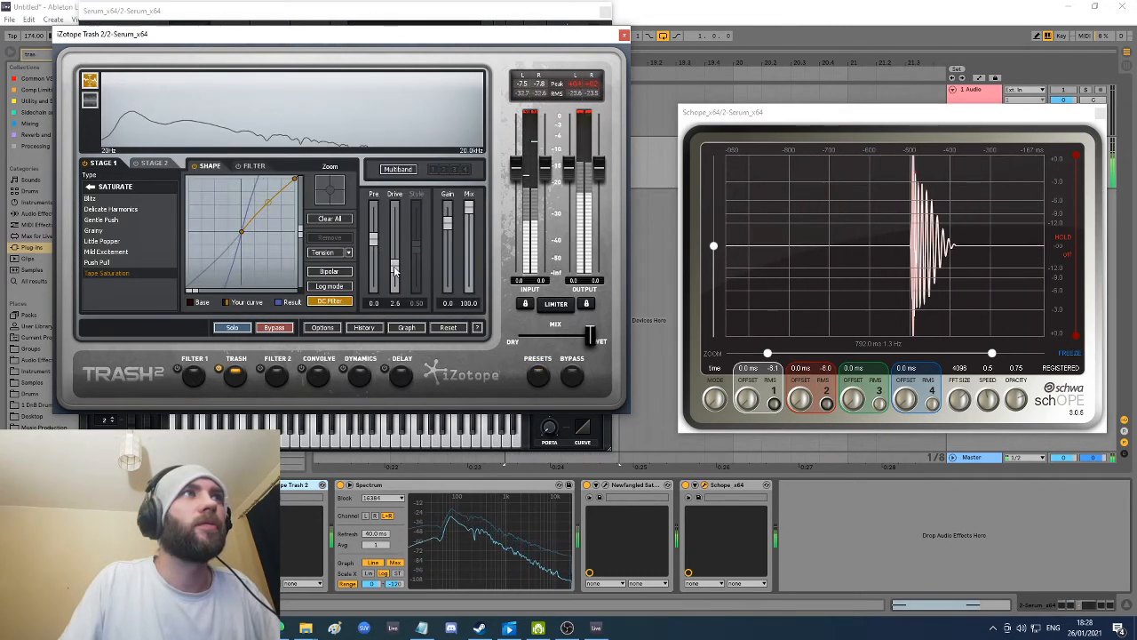
pyautogui.moveTo(395, 266); pyautogui.dragTo(399, 252)
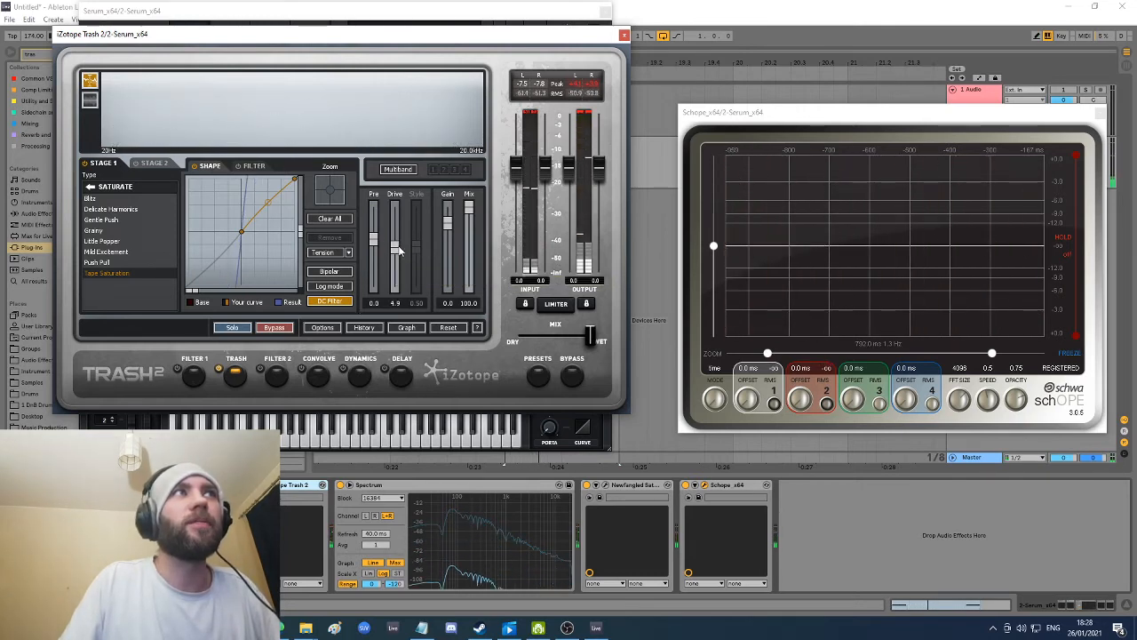
pyautogui.click(1071, 355)
pyautogui.moveTo(993, 354); pyautogui.dragTo(976, 354)
pyautogui.moveTo(769, 354); pyautogui.dragTo(906, 353)
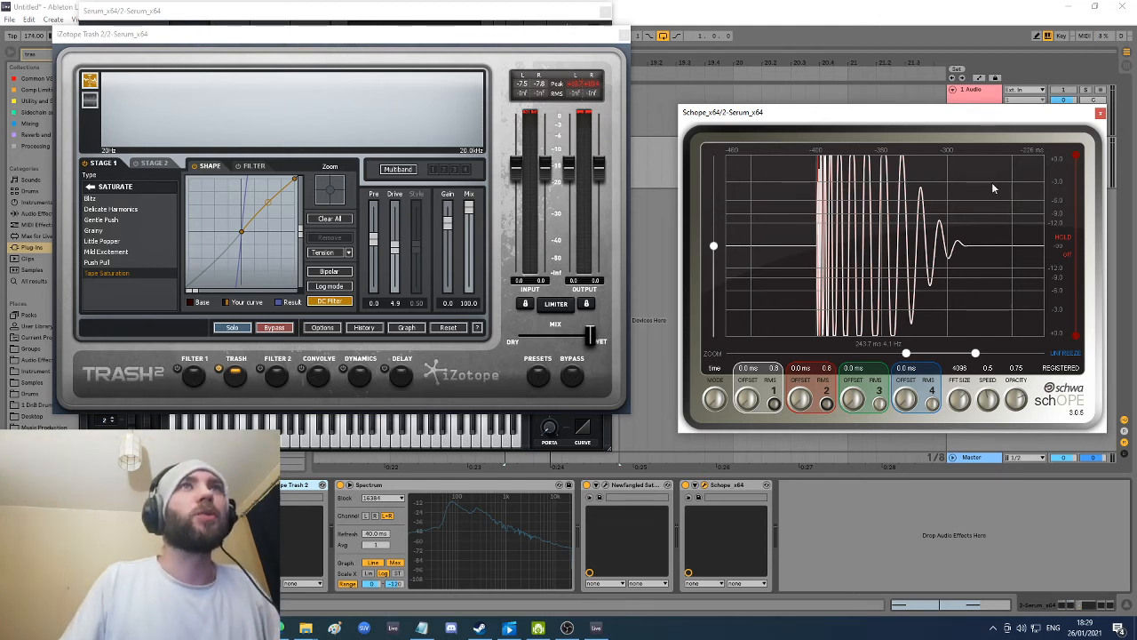
# Step: Lower the Stage 1 drive to 3.1 and freeze the kick waveform in Schope with a reduced vertical zoom
pyautogui.moveTo(398, 251); pyautogui.dragTo(398, 264)
pyautogui.click(1069, 353)
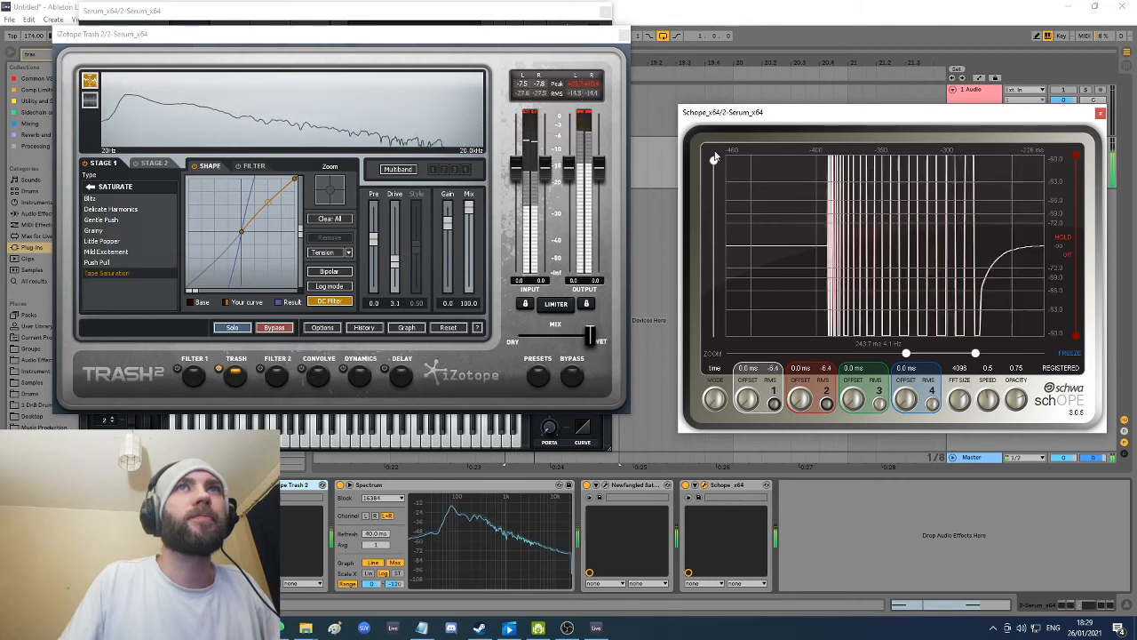
pyautogui.moveTo(723, 271)
pyautogui.mouseDown()
pyautogui.moveTo(721, 306)
pyautogui.moveTo(724, 284)
pyautogui.moveTo(726, 293)
pyautogui.mouseUp()
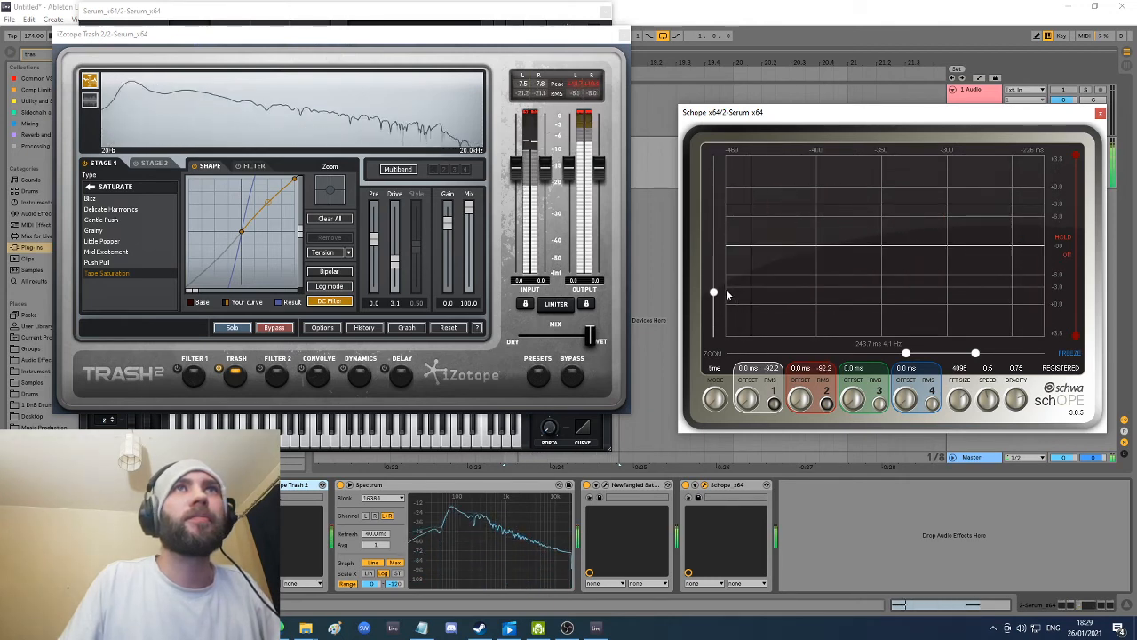
pyautogui.click(1068, 355)
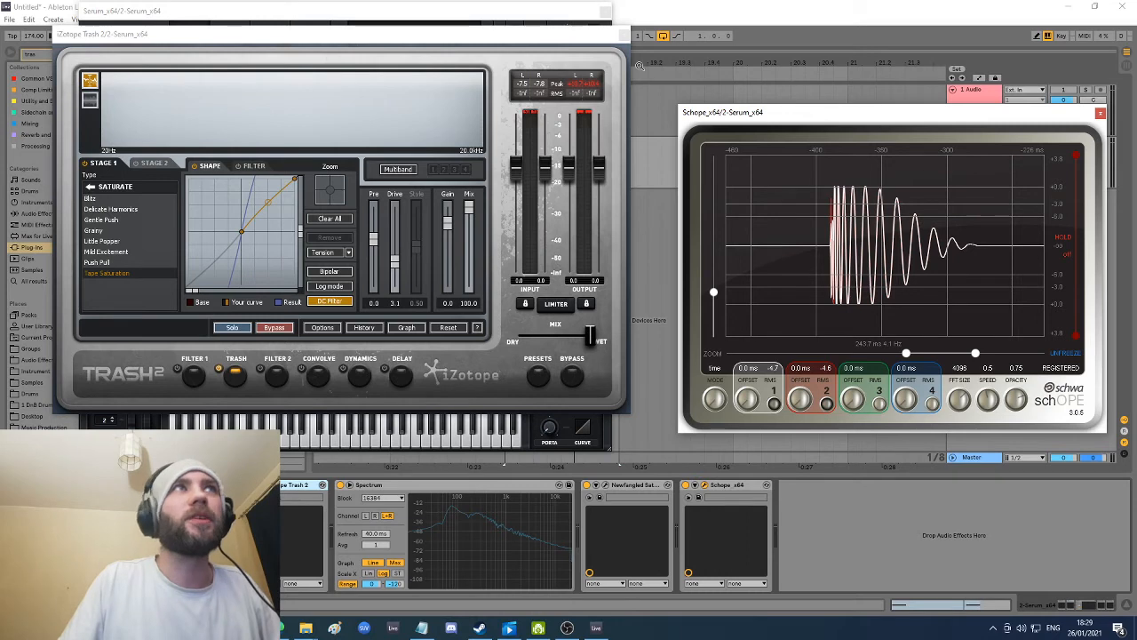
# Step: Close Trash 2 and open the Newfangled Saturate window from the device chain
pyautogui.click(625, 36)
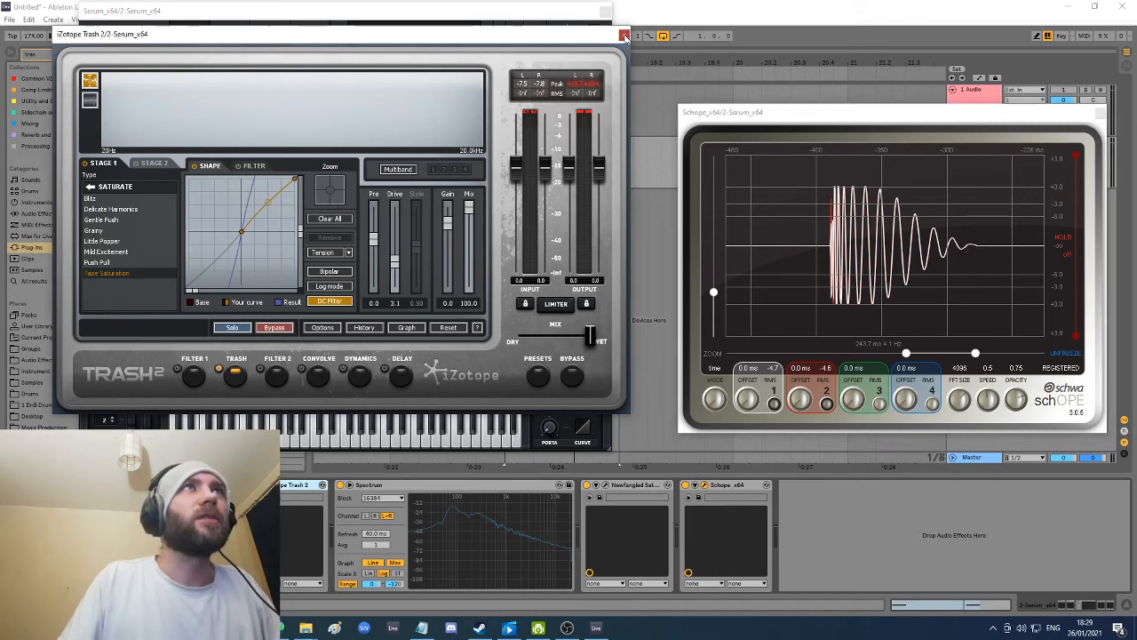
pyautogui.click(625, 35)
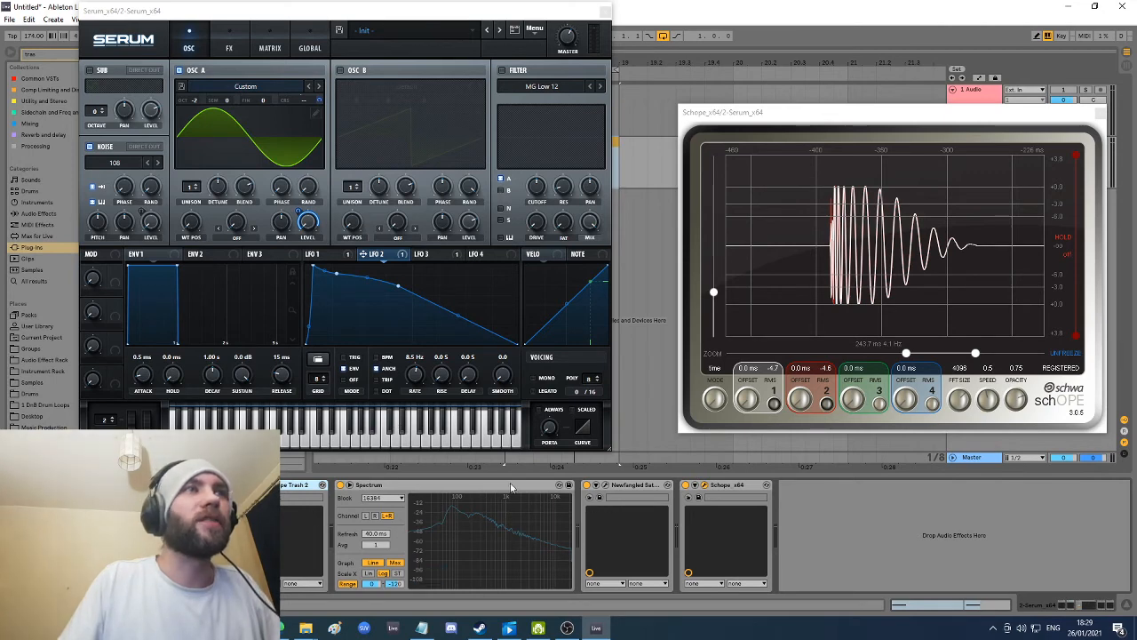
pyautogui.click(607, 486)
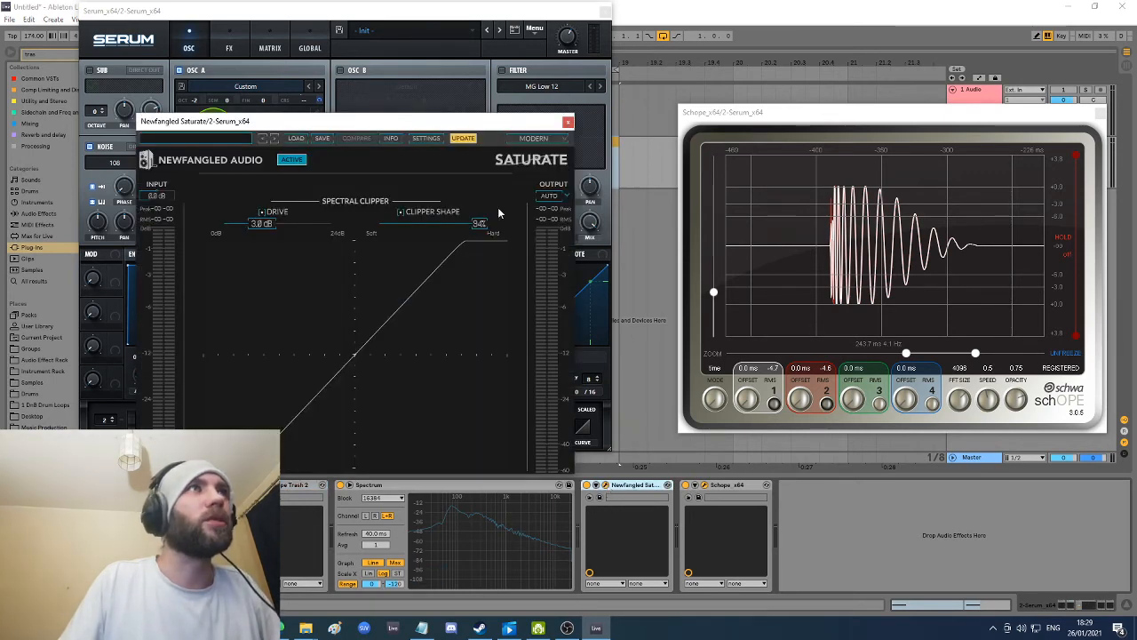
# Step: Close the Newfangled Saturate window, bypass the device and capture the unclipped kick waveform in Schope
pyautogui.click(569, 123)
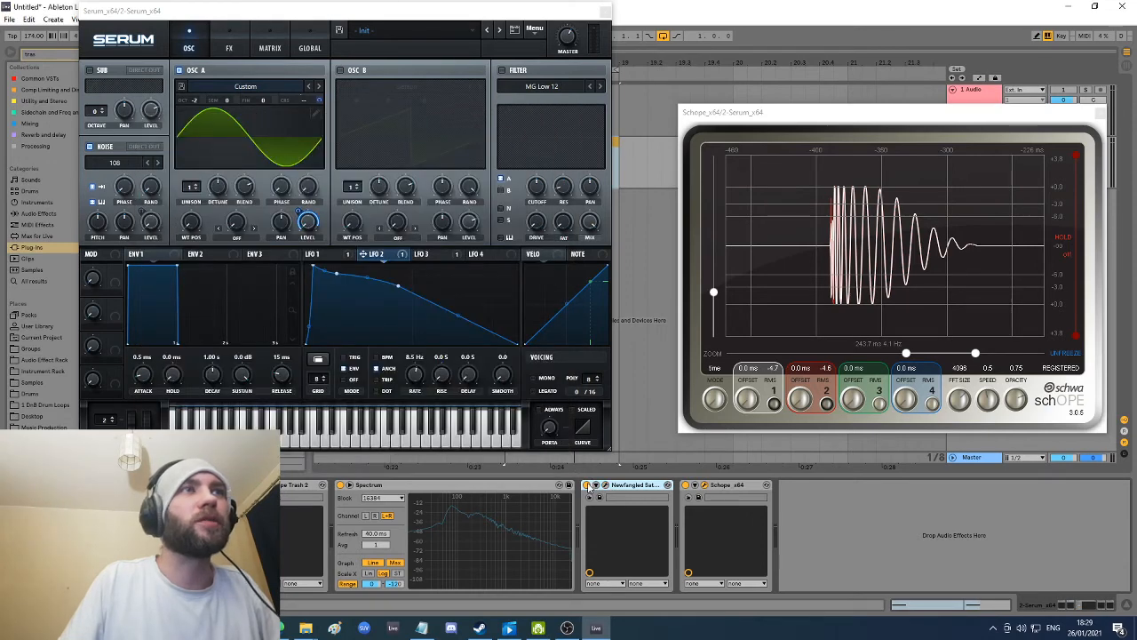
pyautogui.click(588, 485)
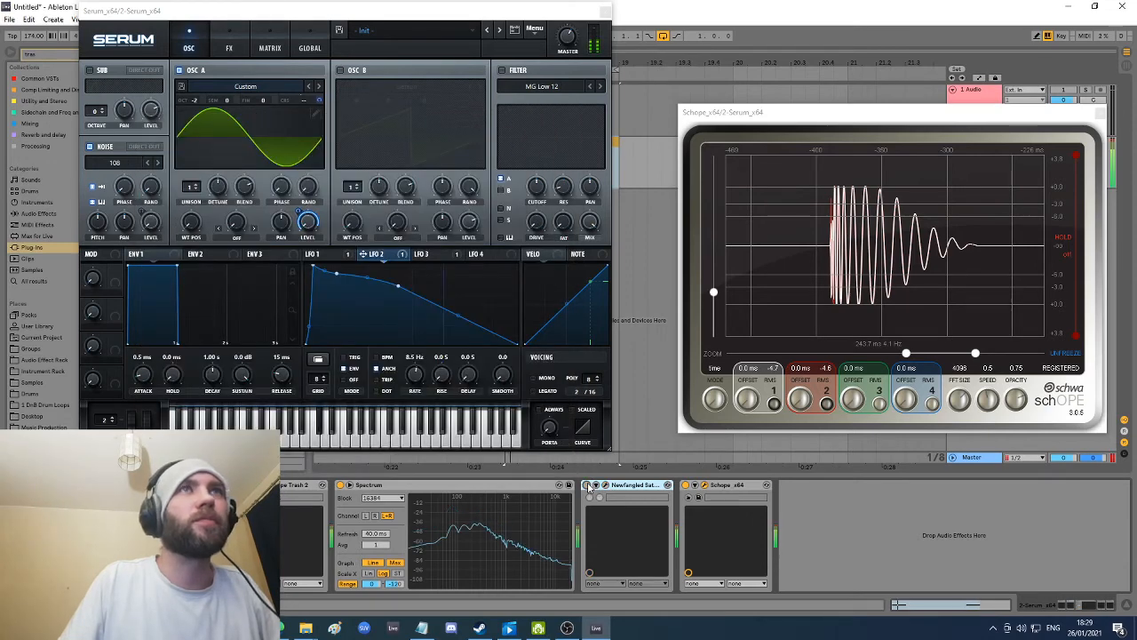
pyautogui.click(1063, 353)
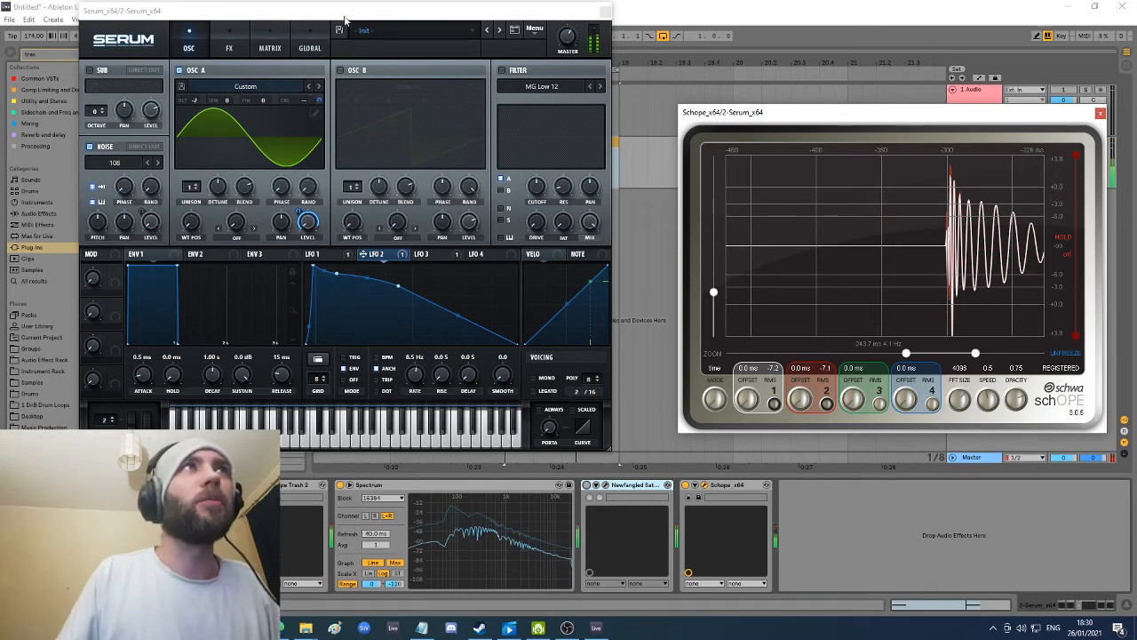
# Step: Close Serum, re-enable and reopen Newfangled Saturate, and set its Drive to 0.0 dB and Clipper Shape to 100%
pyautogui.click(605, 11)
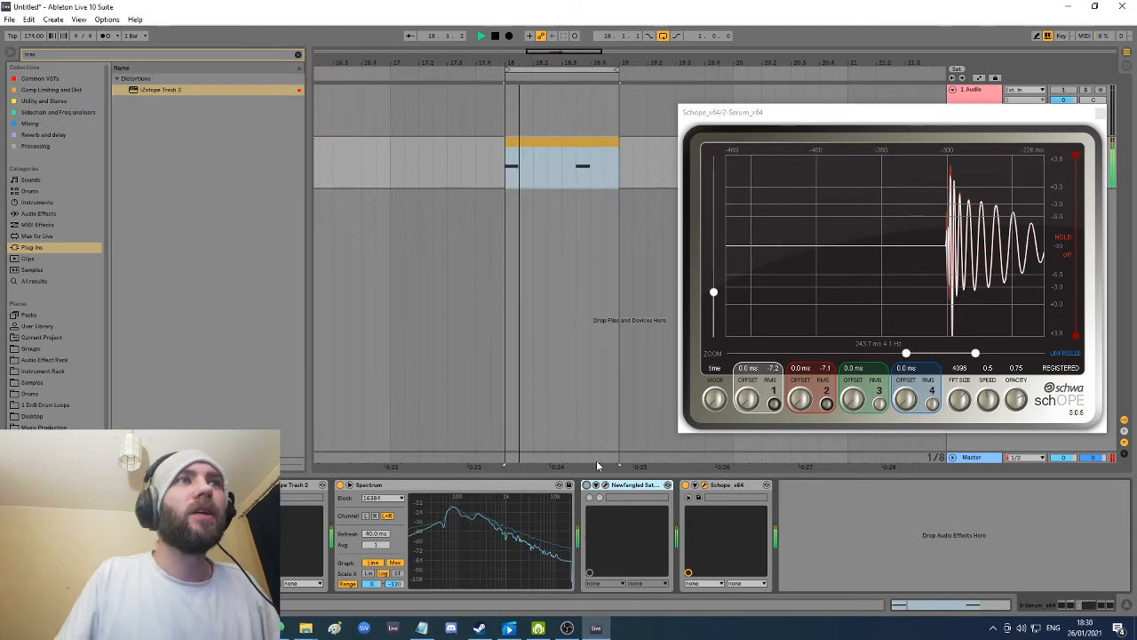
pyautogui.click(606, 485)
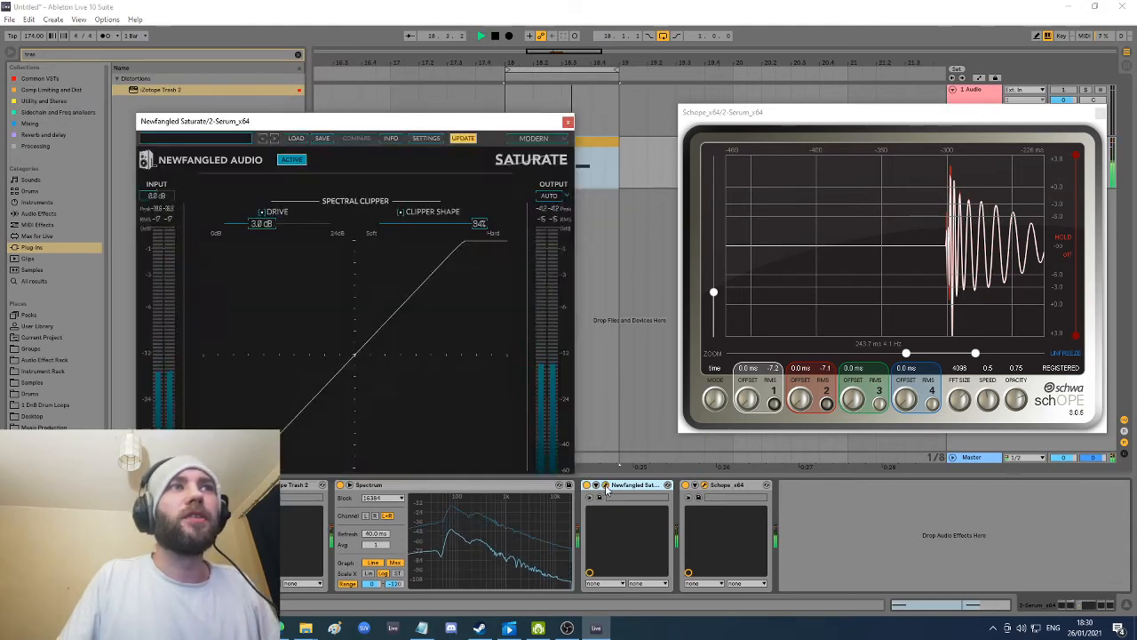
pyautogui.moveTo(491, 116); pyautogui.dragTo(488, 73)
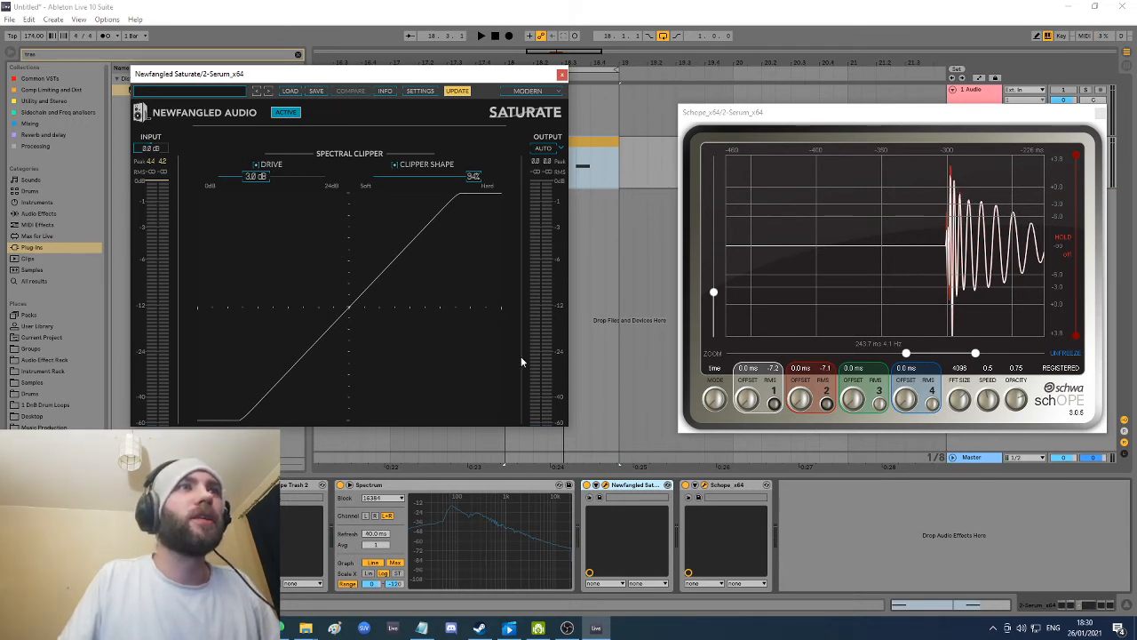
pyautogui.moveTo(260, 176); pyautogui.dragTo(250, 198)
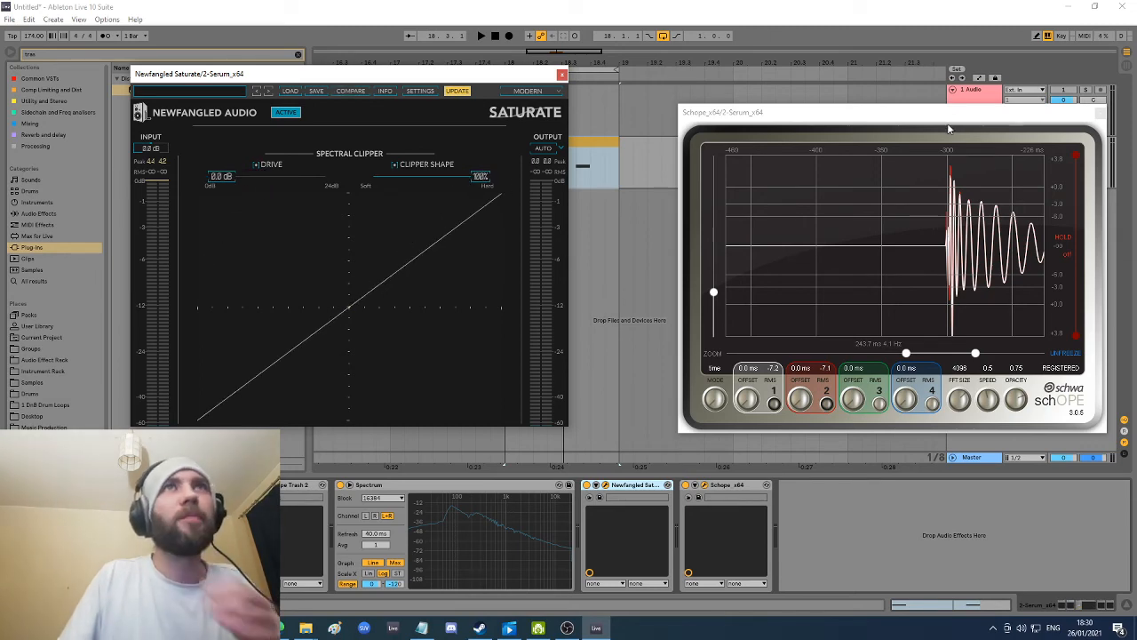
pyautogui.moveTo(933, 112); pyautogui.dragTo(844, 94)
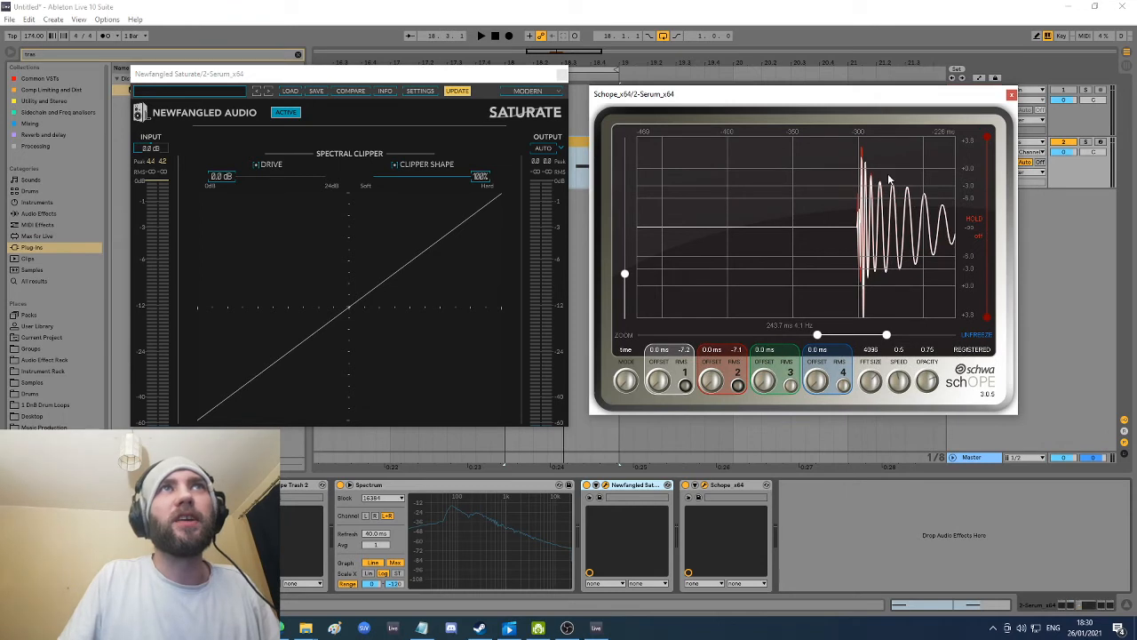
# Step: Play the kick with Schope unfrozen and zoomed in vertically, raise Saturate's Drive to 2.2 dB and freeze the waveform
pyautogui.press('space')
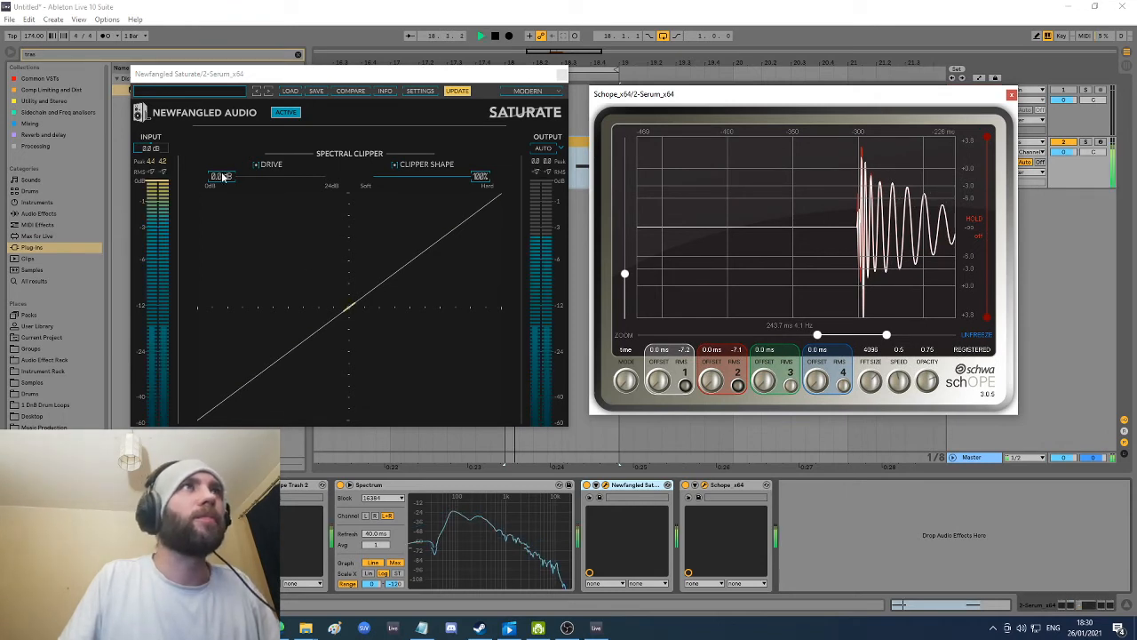
pyautogui.click(981, 335)
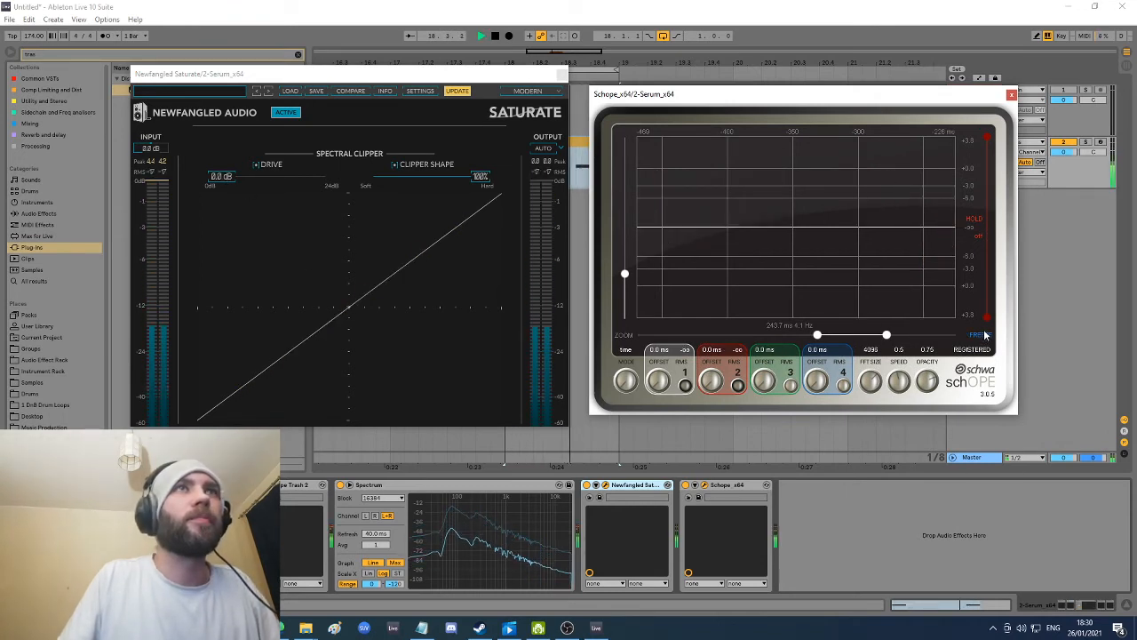
pyautogui.moveTo(625, 274)
pyautogui.mouseDown()
pyautogui.moveTo(625, 244)
pyautogui.moveTo(626, 258)
pyautogui.mouseUp()
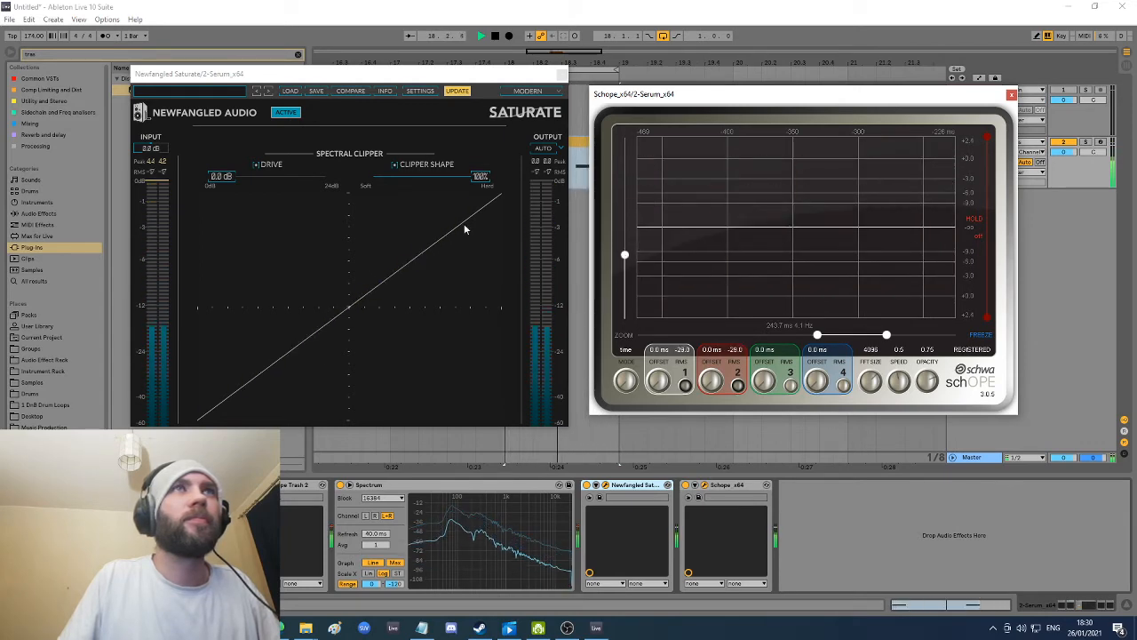
pyautogui.moveTo(223, 177); pyautogui.dragTo(261, 178)
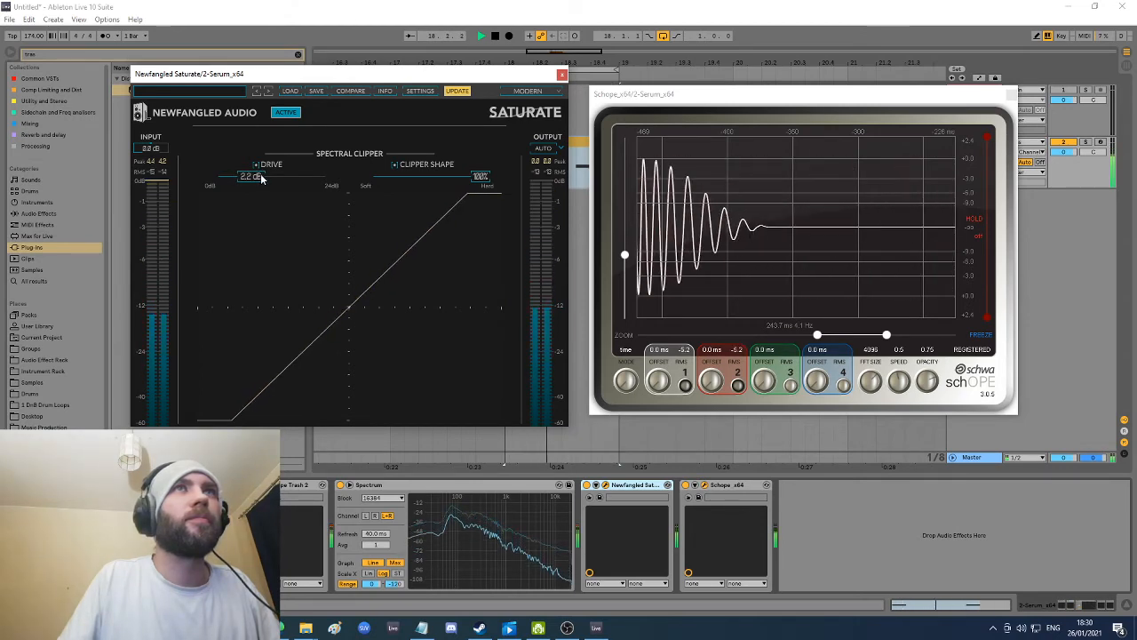
pyautogui.press('space')
pyautogui.click(986, 336)
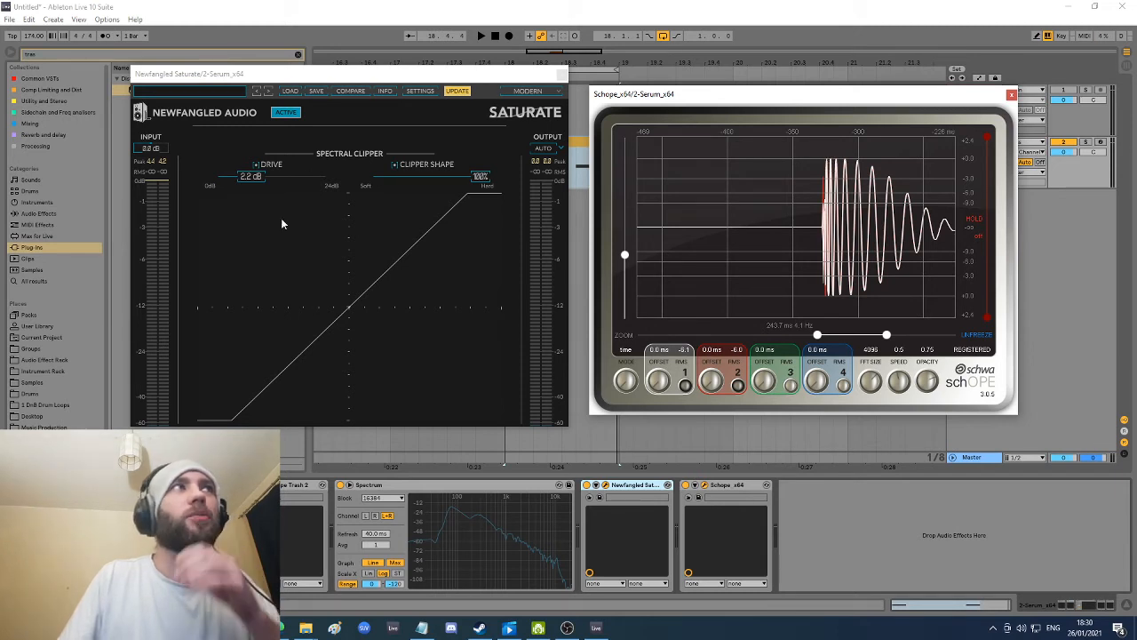
# Step: Lower Saturate's Drive to 1.6 dB and capture the replayed kick as a frozen waveform in Schope
pyautogui.moveTo(247, 175); pyautogui.dragTo(241, 189)
pyautogui.click(983, 335)
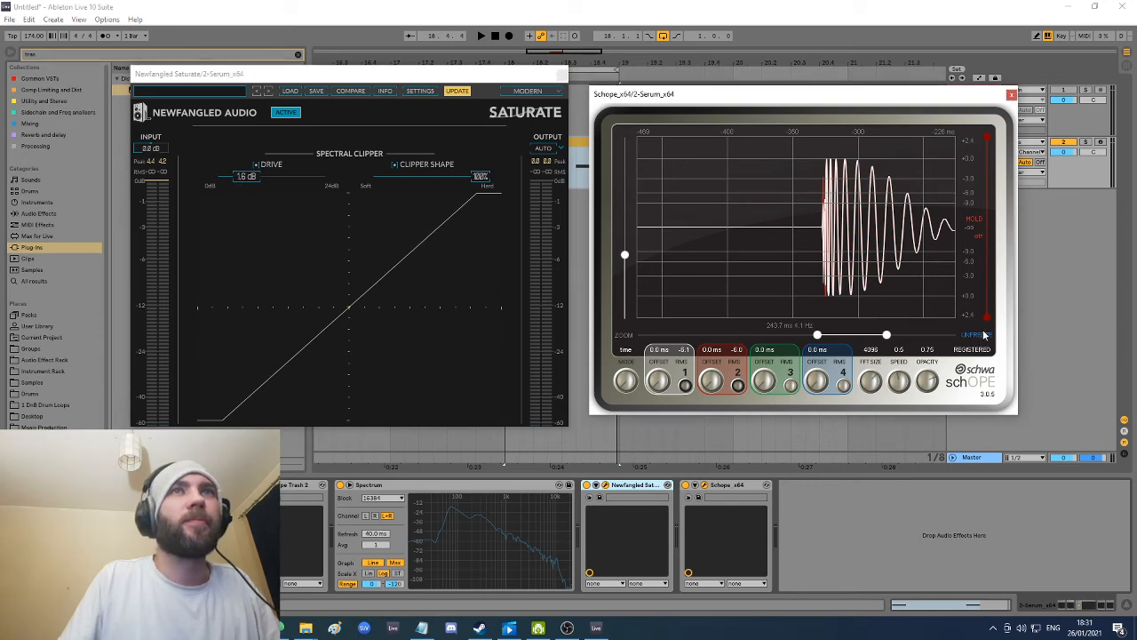
pyautogui.press('space')
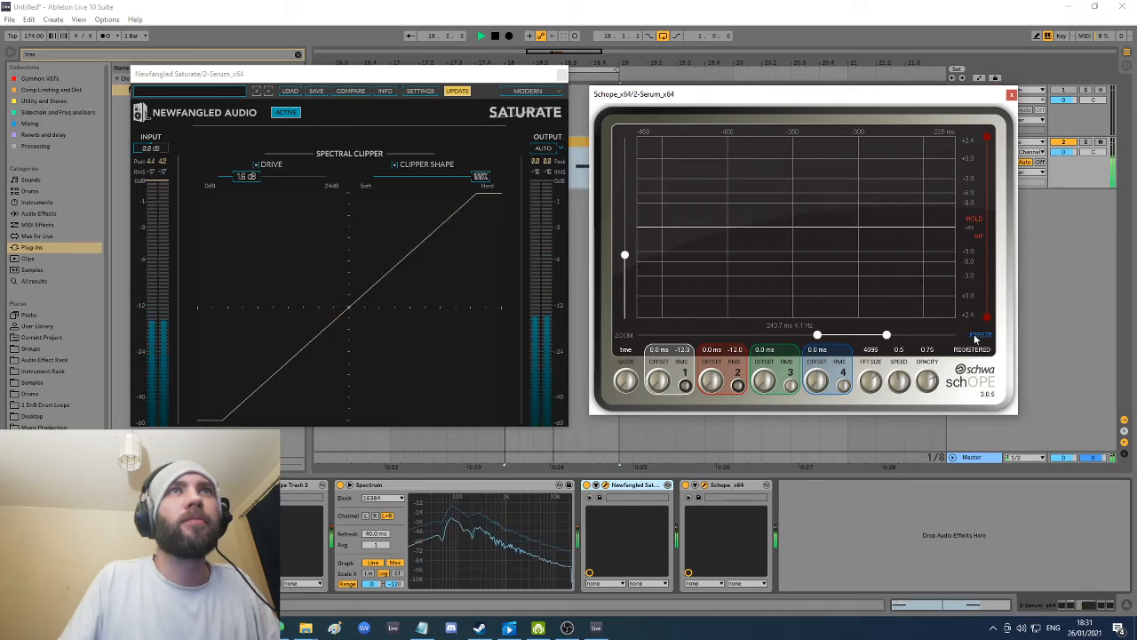
pyautogui.click(976, 336)
pyautogui.press('space')
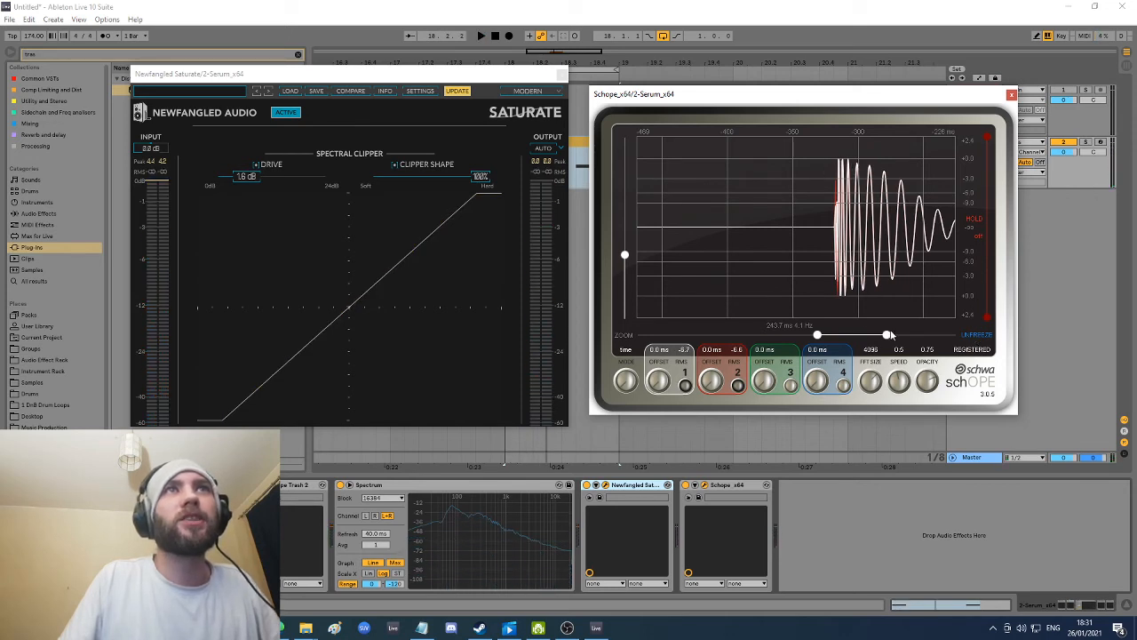
# Step: Widen Schope's time range to about 270 ms, then close the Saturate and Schope windows
pyautogui.moveTo(885, 336); pyautogui.dragTo(893, 335)
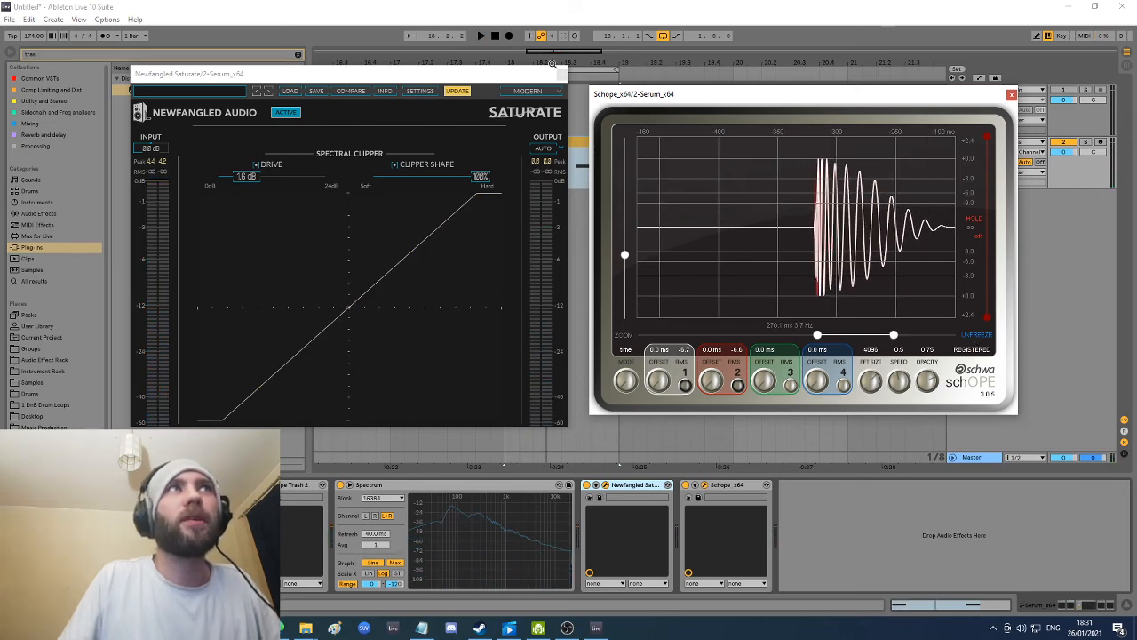
pyautogui.click(561, 77)
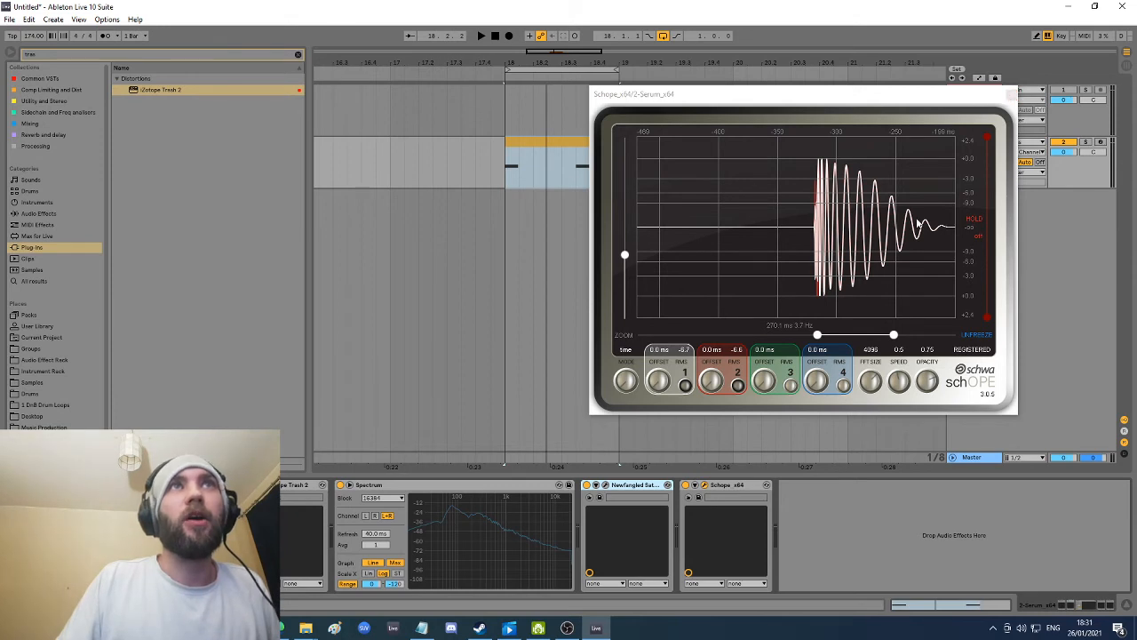
pyautogui.click(1011, 94)
# Step: Insert an audio track below the Serum track, set its input to Resampling and arm it for recording
pyautogui.rightClick(988, 210)
pyautogui.click(1015, 212)
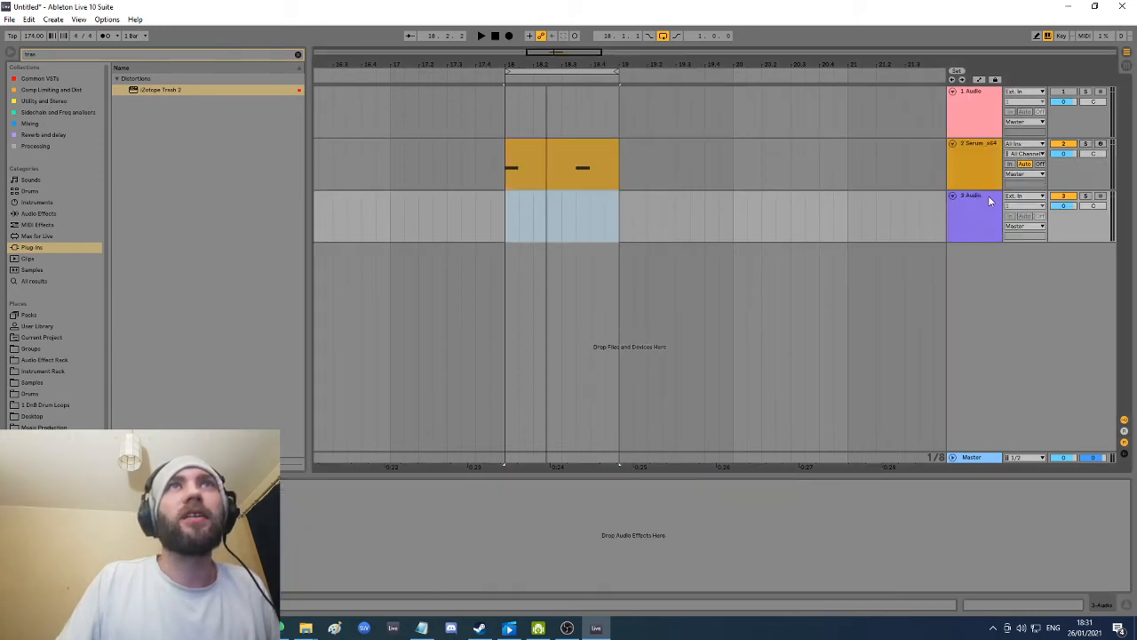
pyautogui.click(1024, 195)
pyautogui.click(1024, 213)
pyautogui.click(1040, 216)
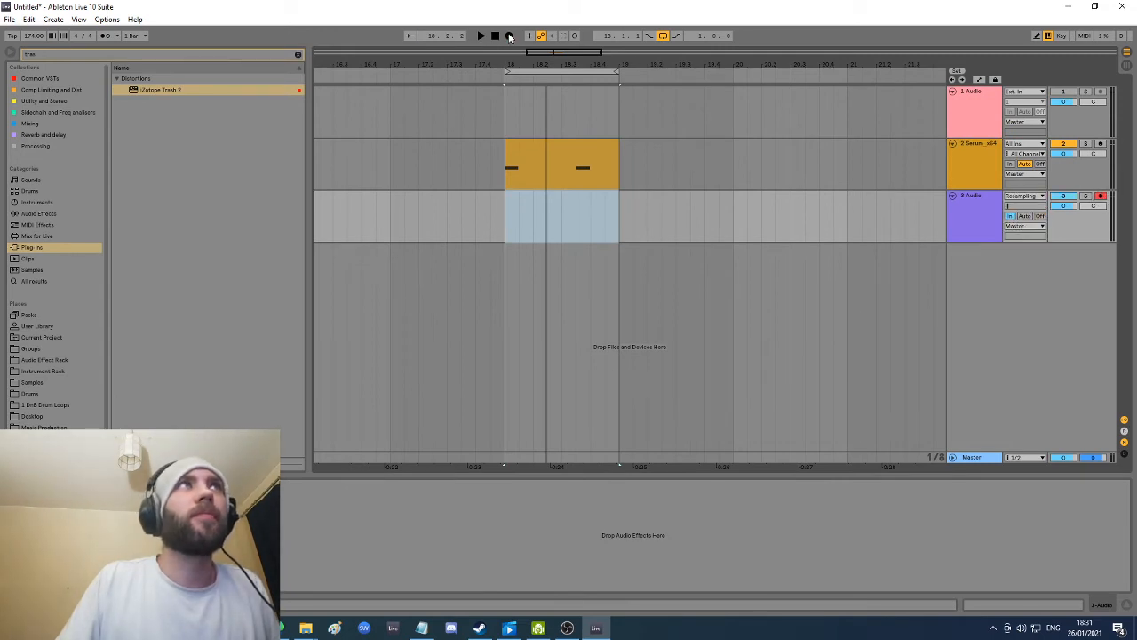
# Step: Record the looped kick onto the resampling track and magnify the start of the recorded waveform
pyautogui.click(509, 36)
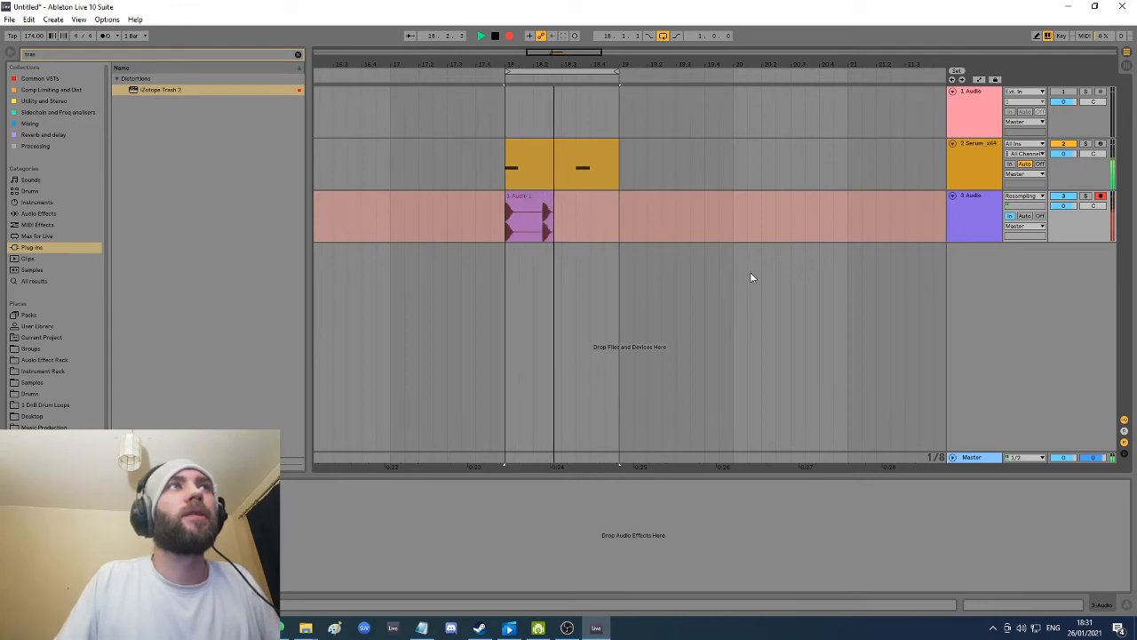
pyautogui.press('space')
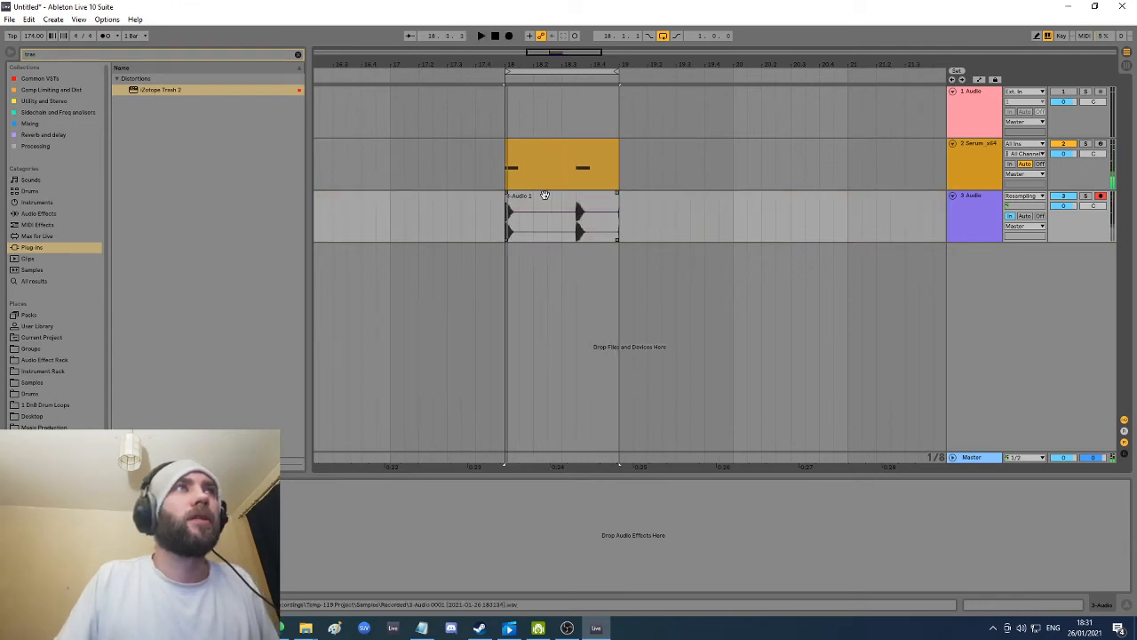
pyautogui.moveTo(509, 65); pyautogui.dragTo(509, 197)
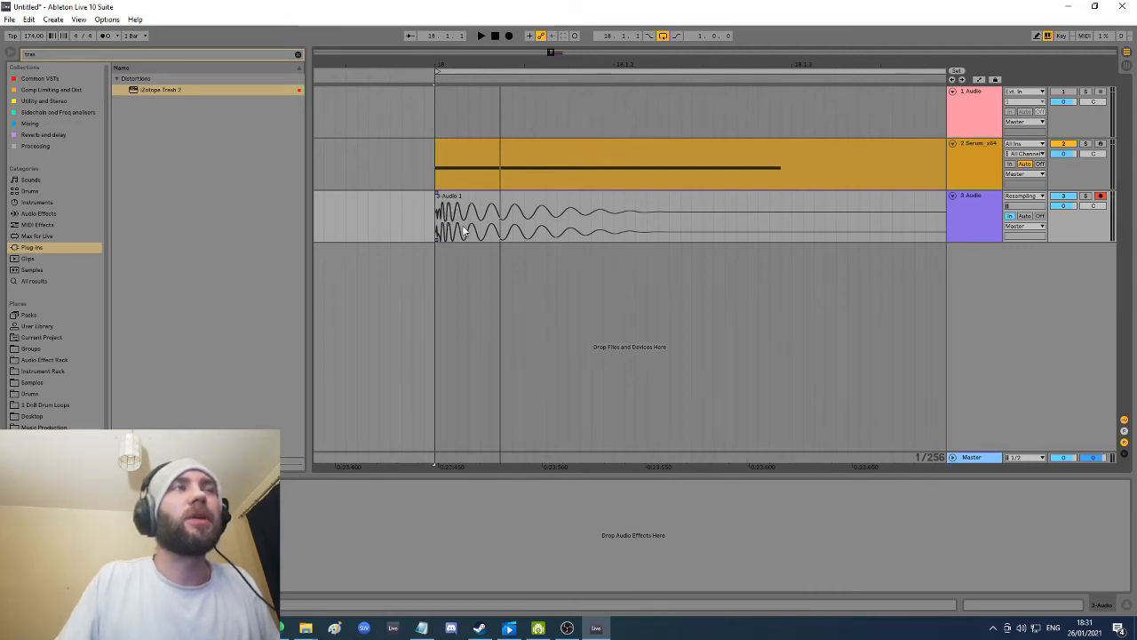
# Step: Select the Serum track and delete the audio track holding the resampled kick
pyautogui.click(985, 165)
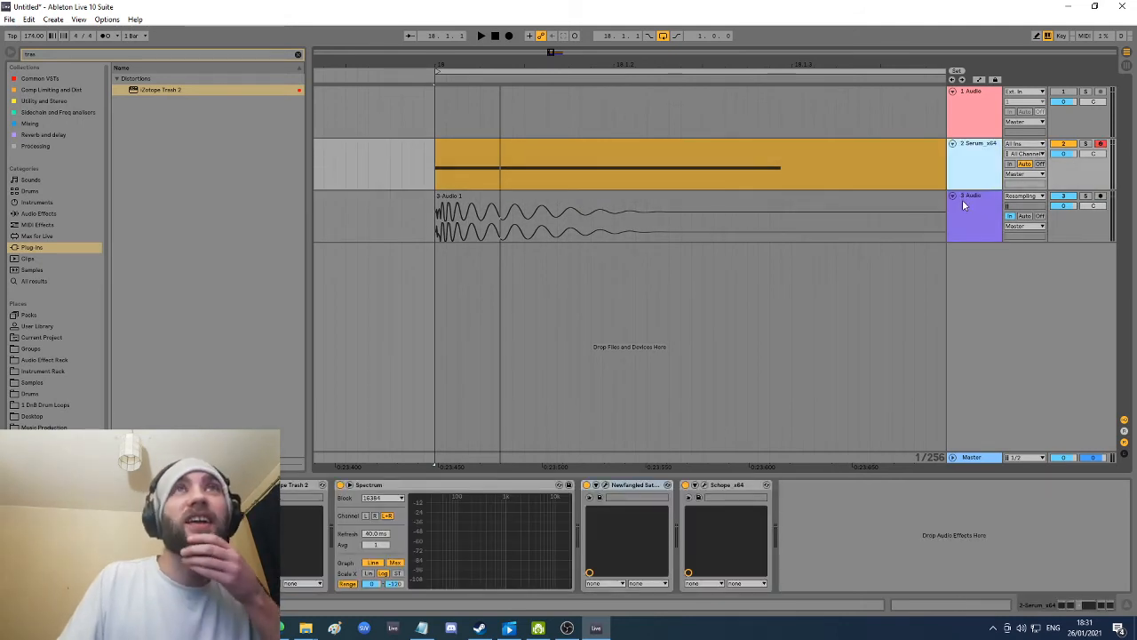
pyautogui.rightClick(975, 220)
pyautogui.click(990, 249)
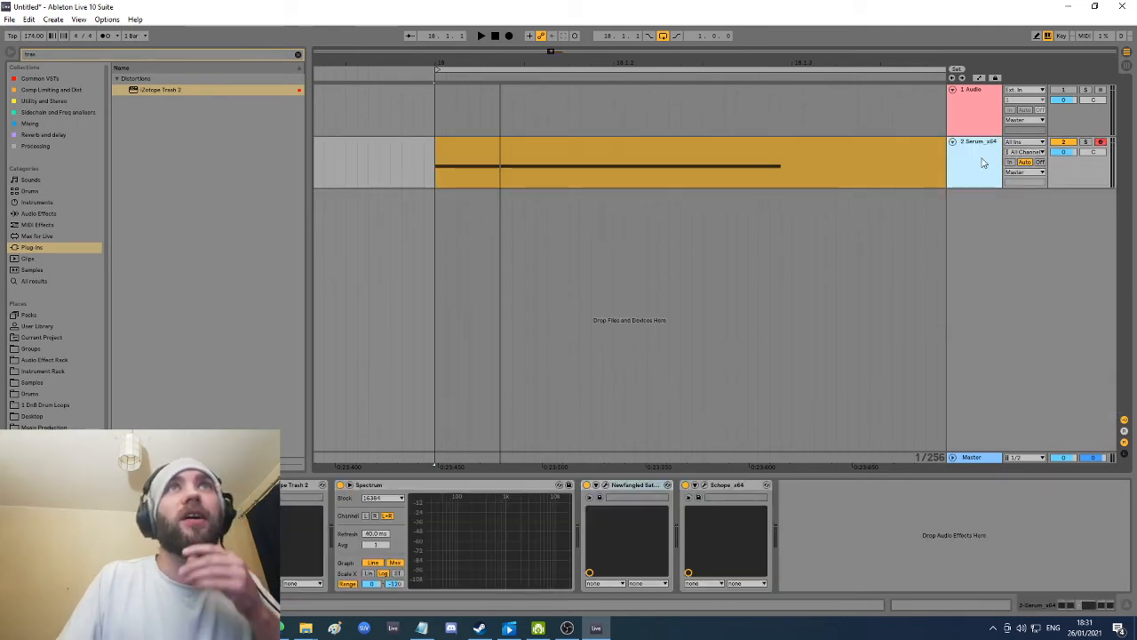
# Step: Reopen Serum from the device chain and turn on oscillator B
pyautogui.click(161, 485)
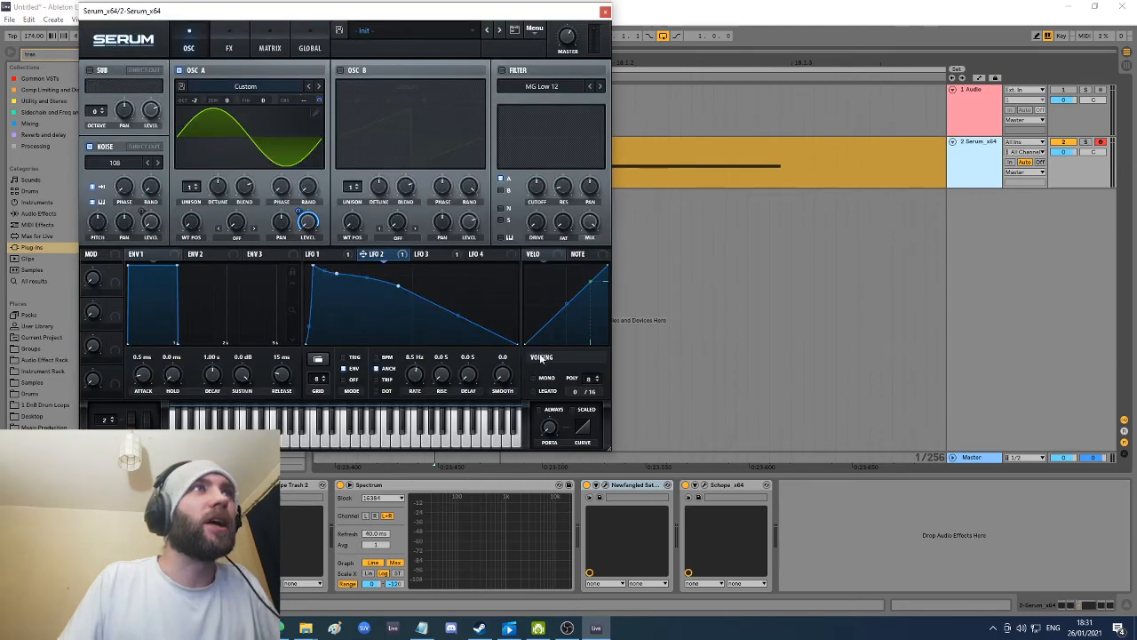
pyautogui.moveTo(267, 20); pyautogui.dragTo(359, 56)
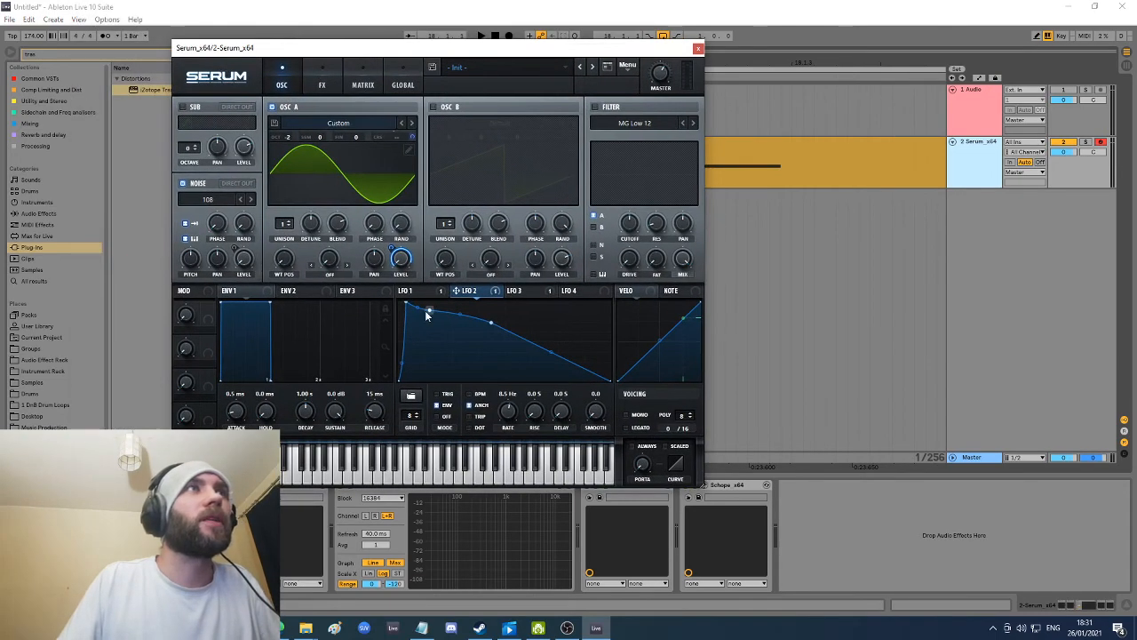
pyautogui.click(434, 106)
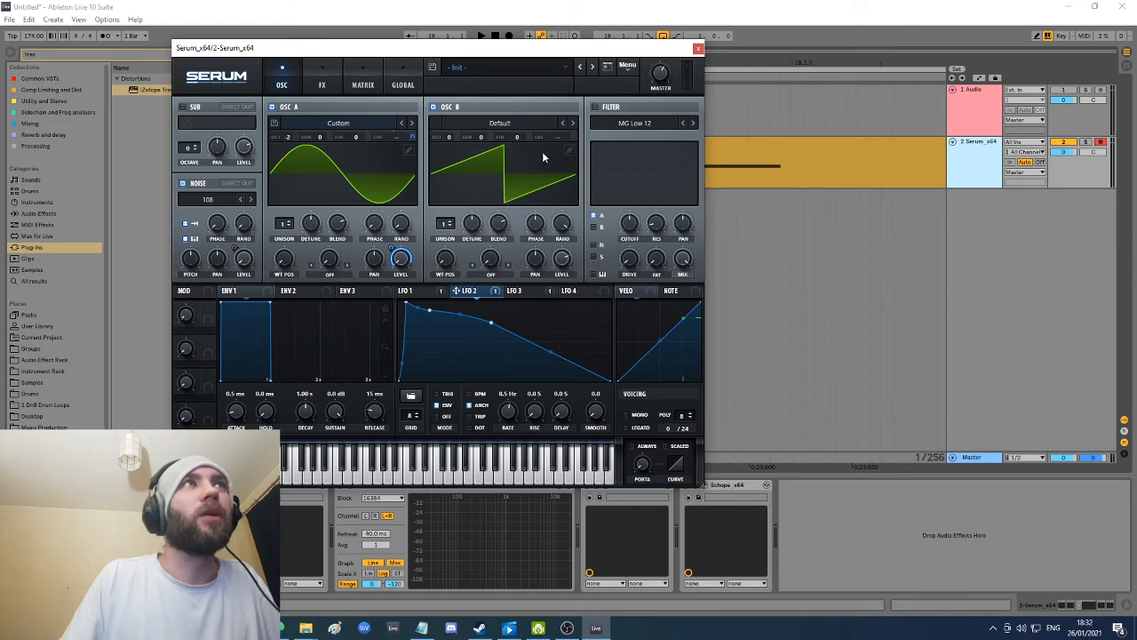
# Step: Turn oscillator B's wavetable into a sine wave by keeping only the first harmonic, then close the wavetable editor
pyautogui.click(569, 149)
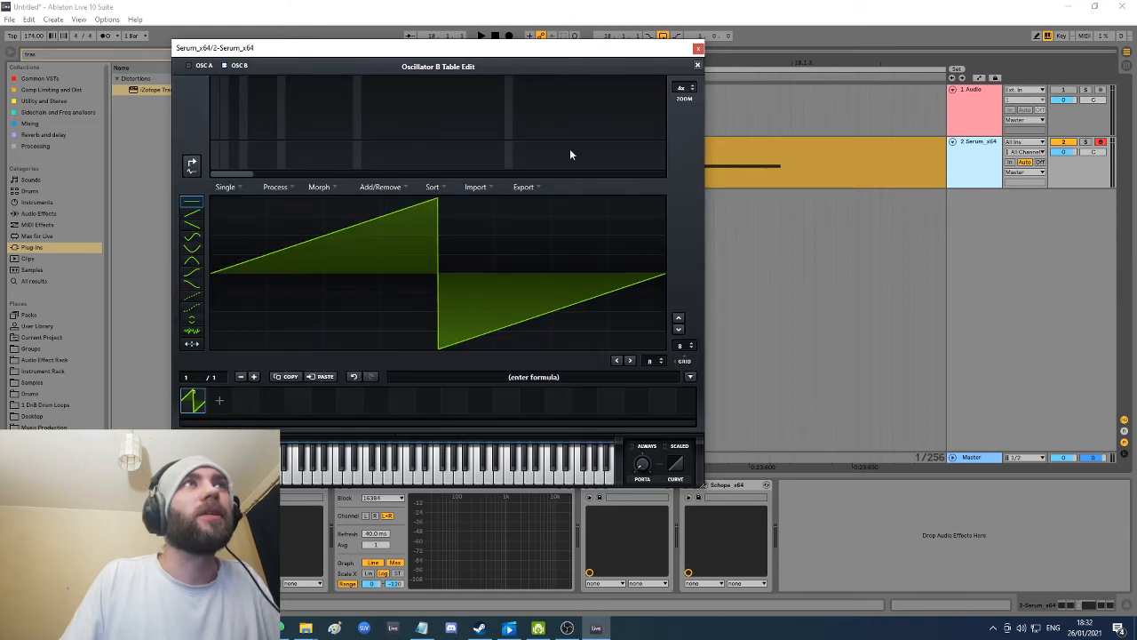
pyautogui.click(217, 86)
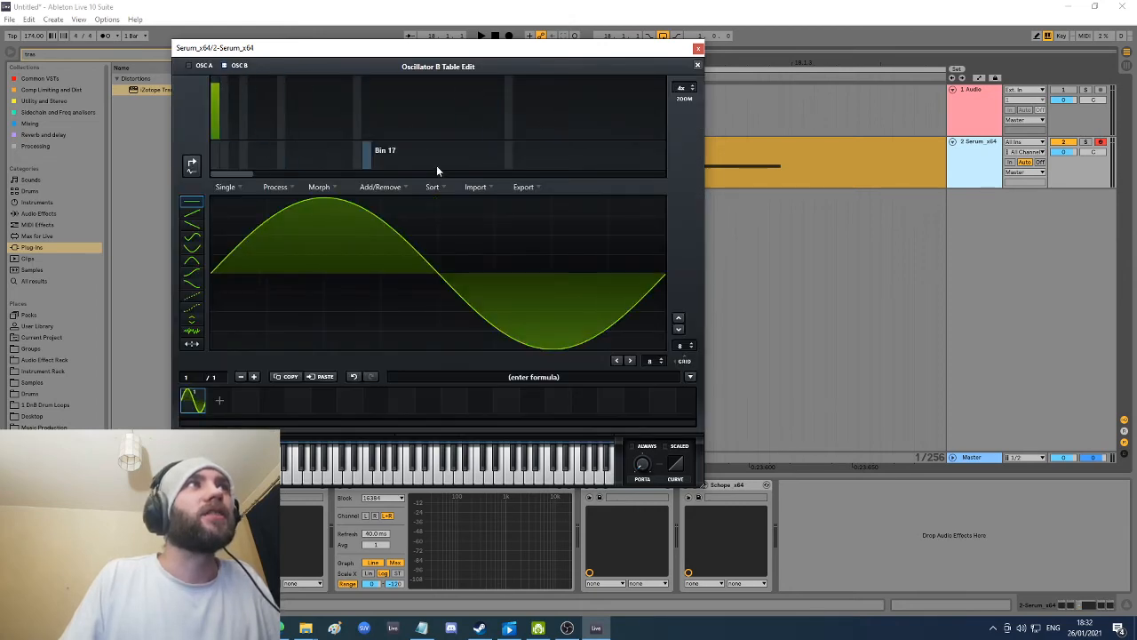
pyautogui.click(699, 66)
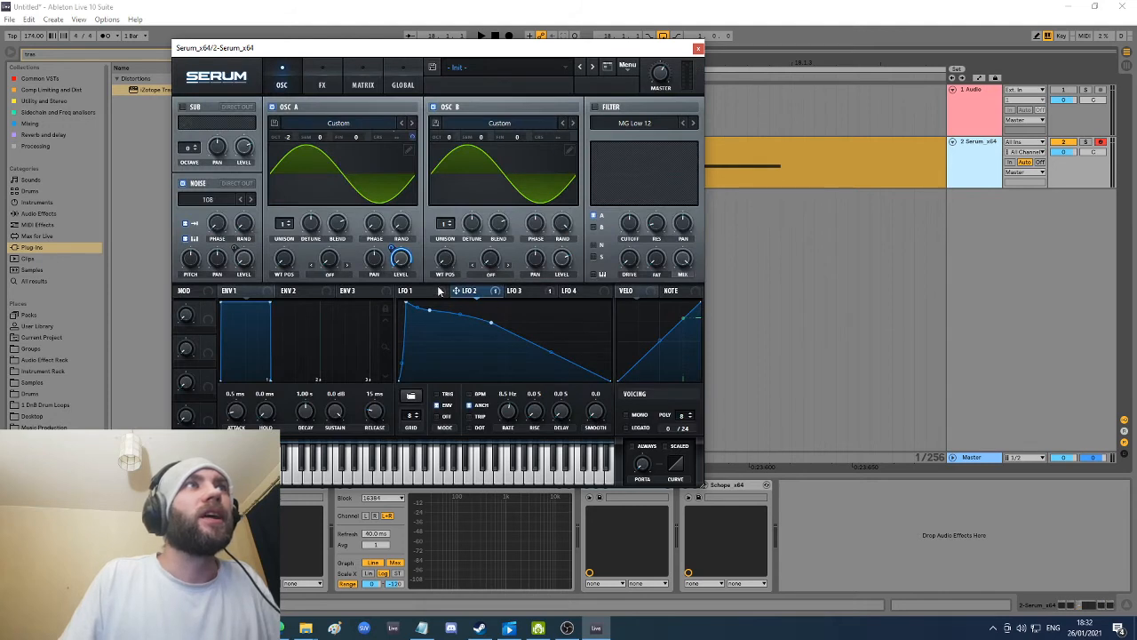
# Step: Assign LFO 4 to oscillator B's coarse pitch and make that modulation unidirectional in the matrix
pyautogui.click(574, 293)
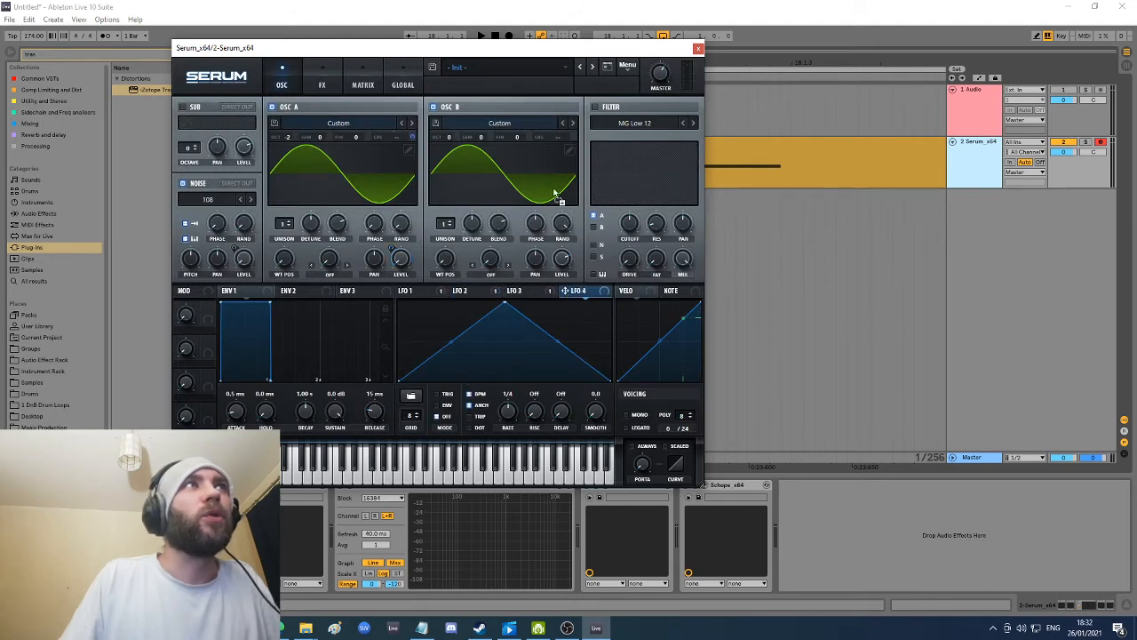
pyautogui.moveTo(558, 144); pyautogui.dragTo(555, 140)
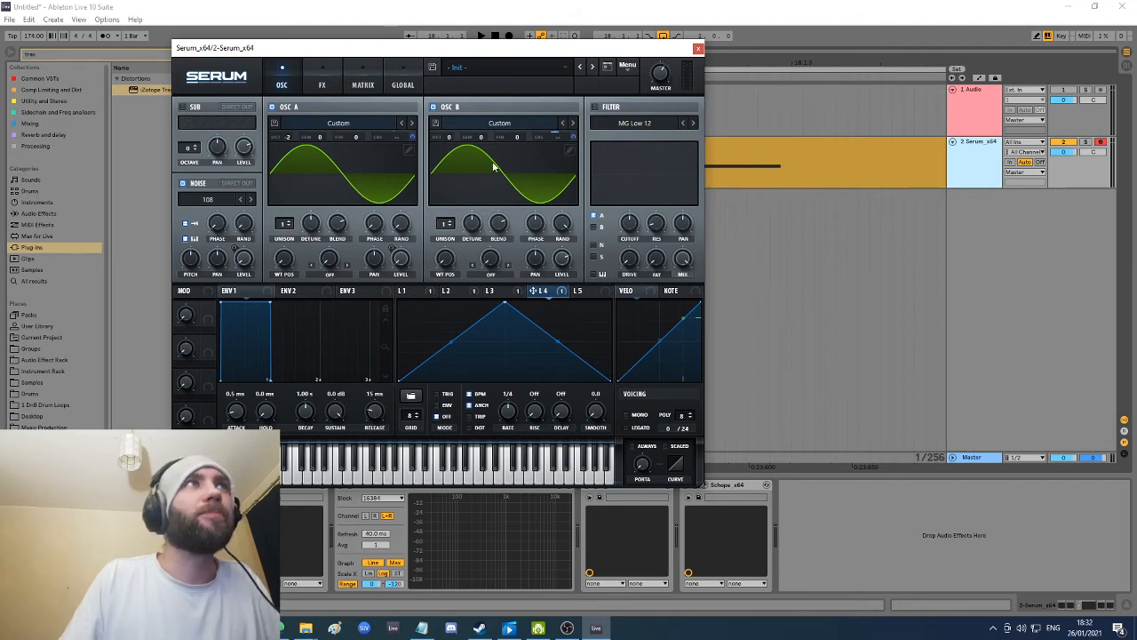
pyautogui.click(362, 85)
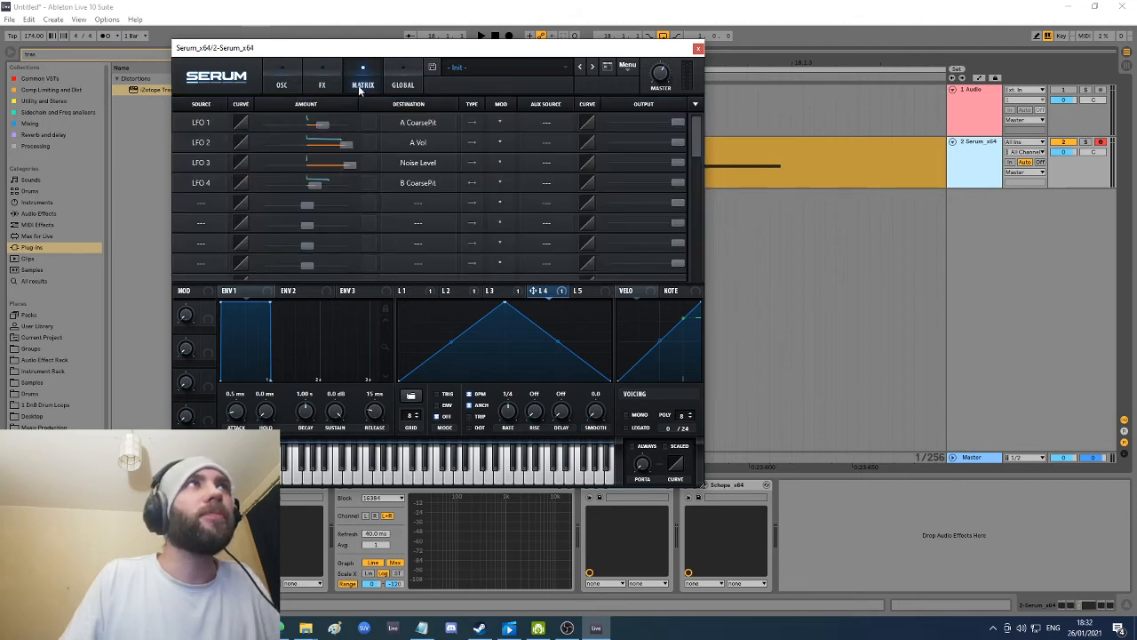
pyautogui.click(473, 185)
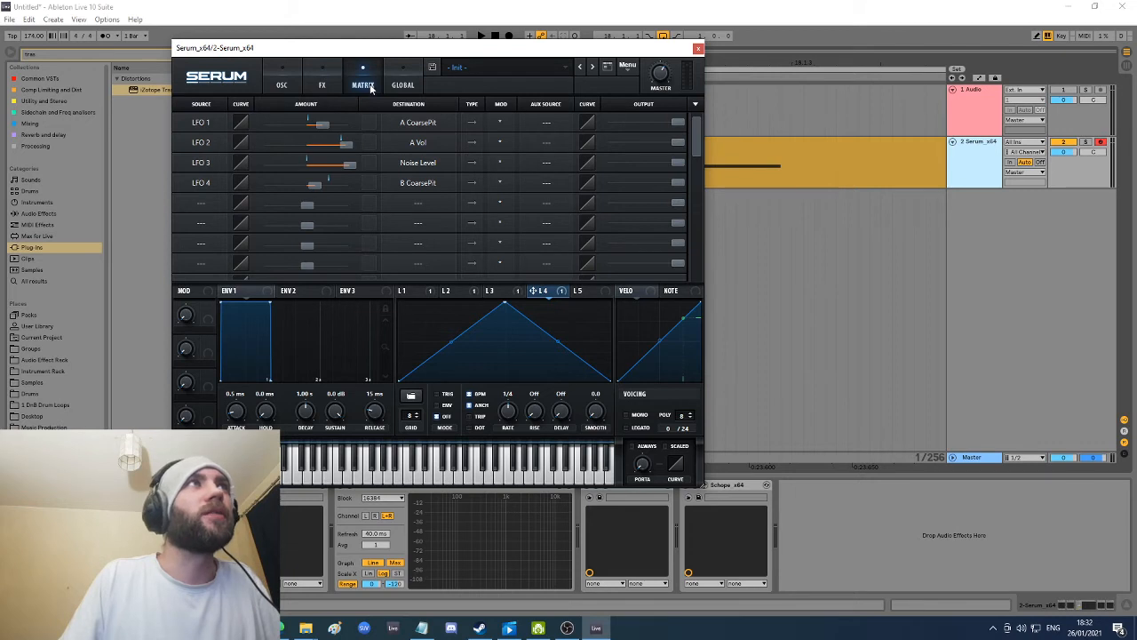
# Step: Turn oscillator B's level all the way down and reshape LFO 4 into a straight falling ramp
pyautogui.click(283, 85)
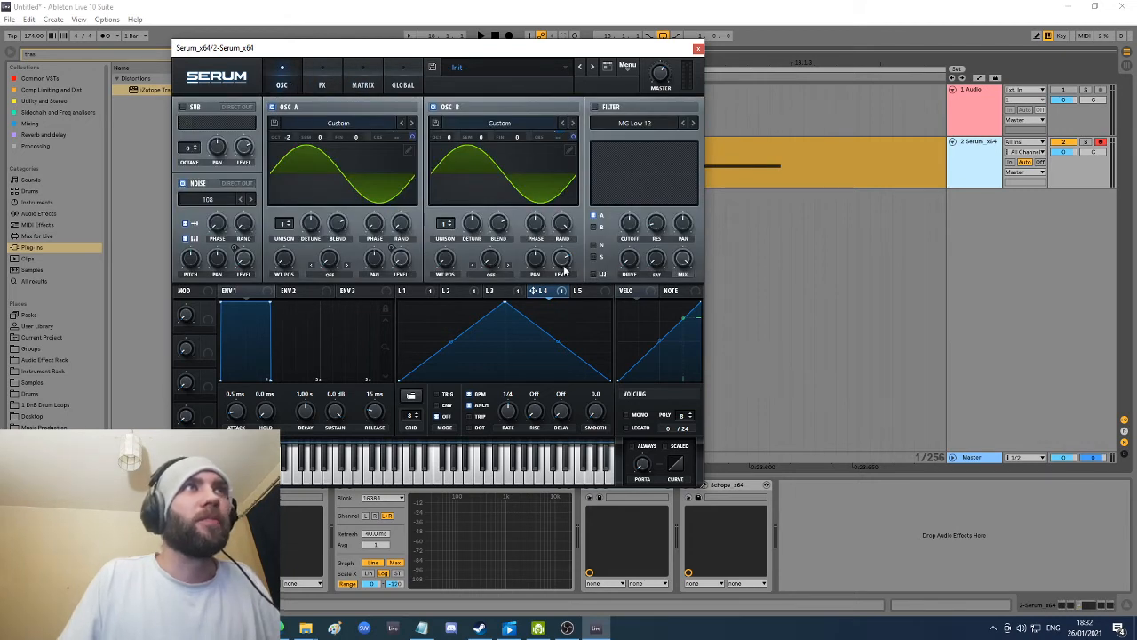
pyautogui.moveTo(563, 259); pyautogui.dragTo(565, 308)
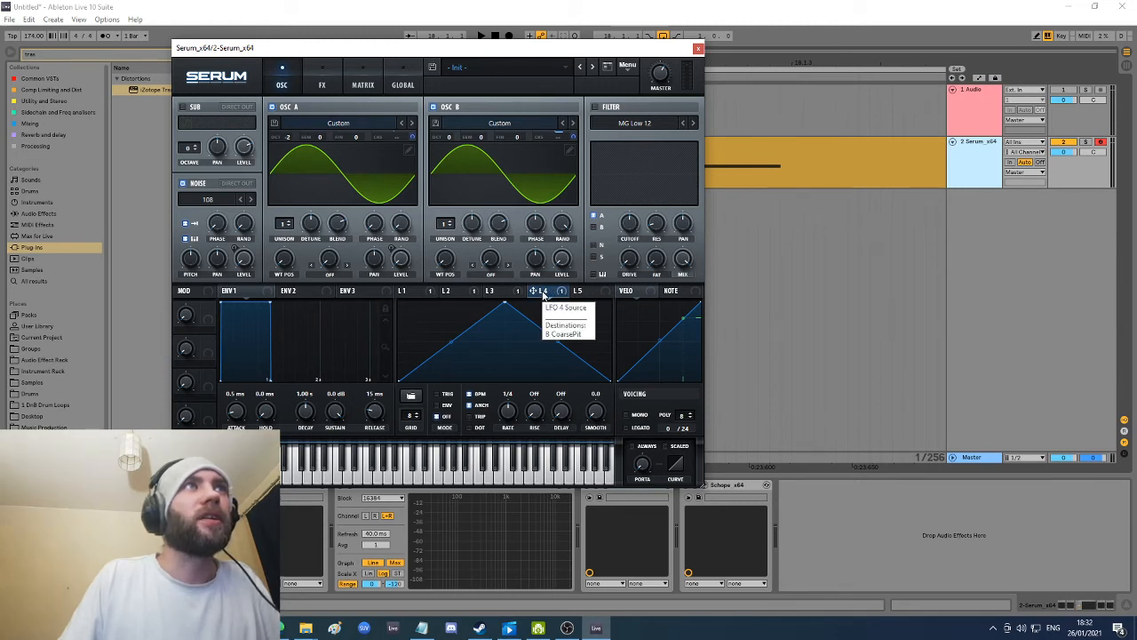
pyautogui.moveTo(505, 305); pyautogui.dragTo(353, 263)
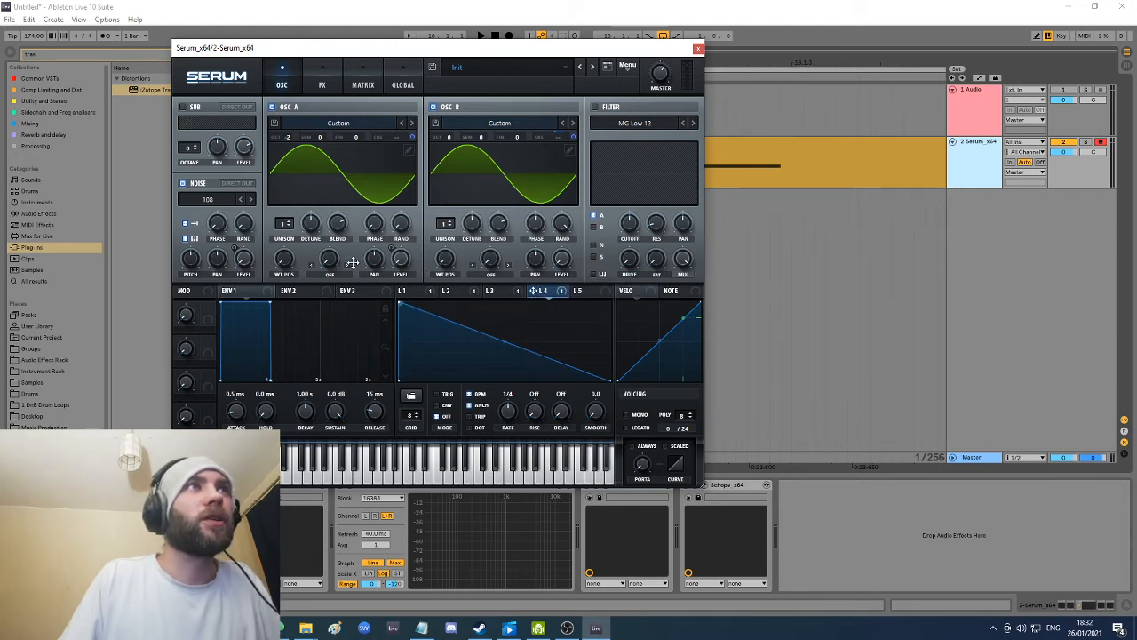
# Step: Assign LFO 5 to oscillator B's level and reshape it into a straight falling ramp
pyautogui.click(581, 291)
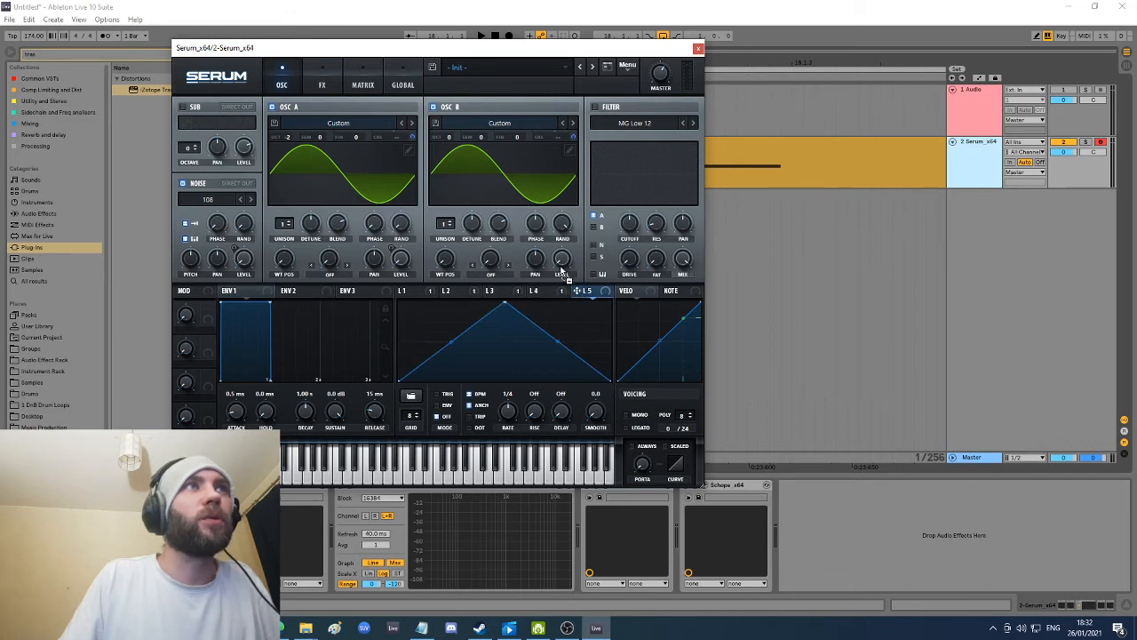
pyautogui.moveTo(562, 272); pyautogui.dragTo(565, 275)
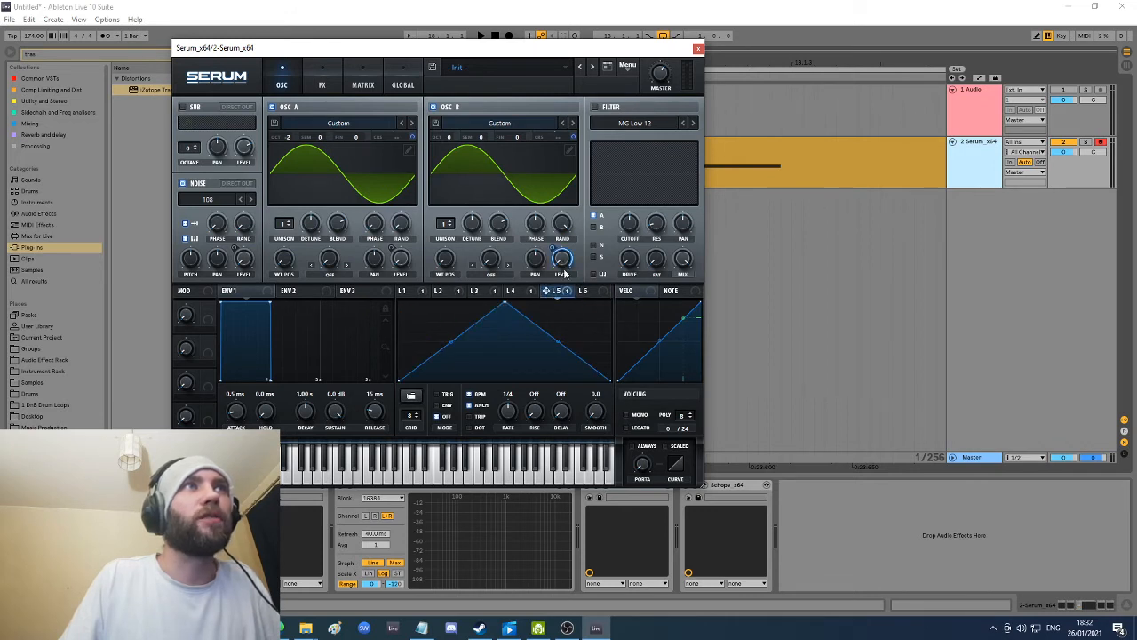
pyautogui.click(523, 292)
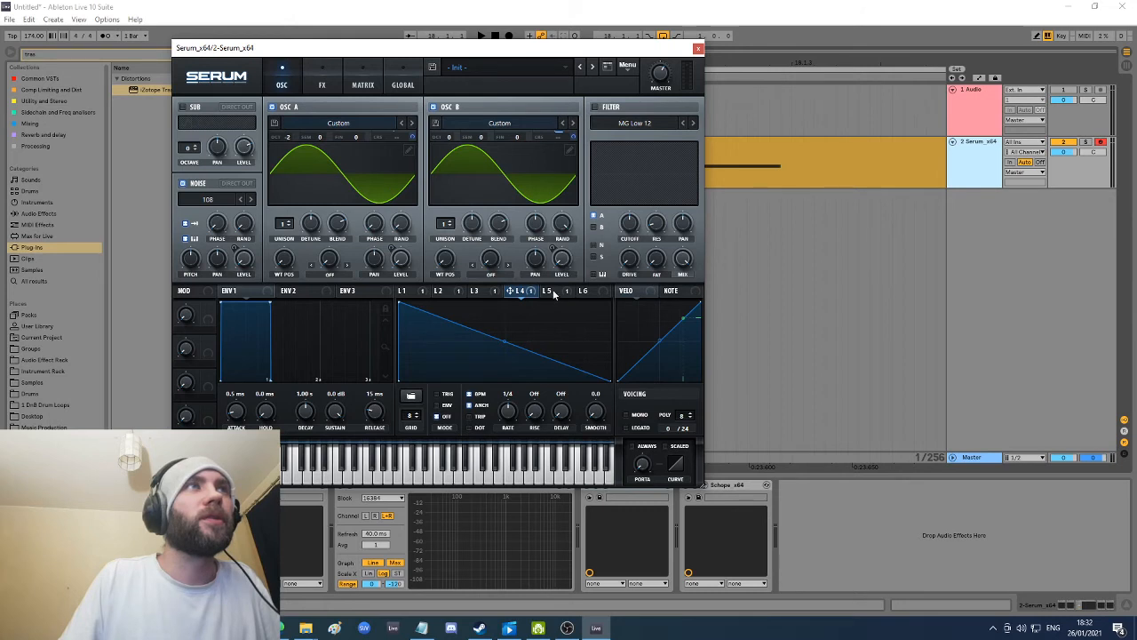
pyautogui.click(552, 292)
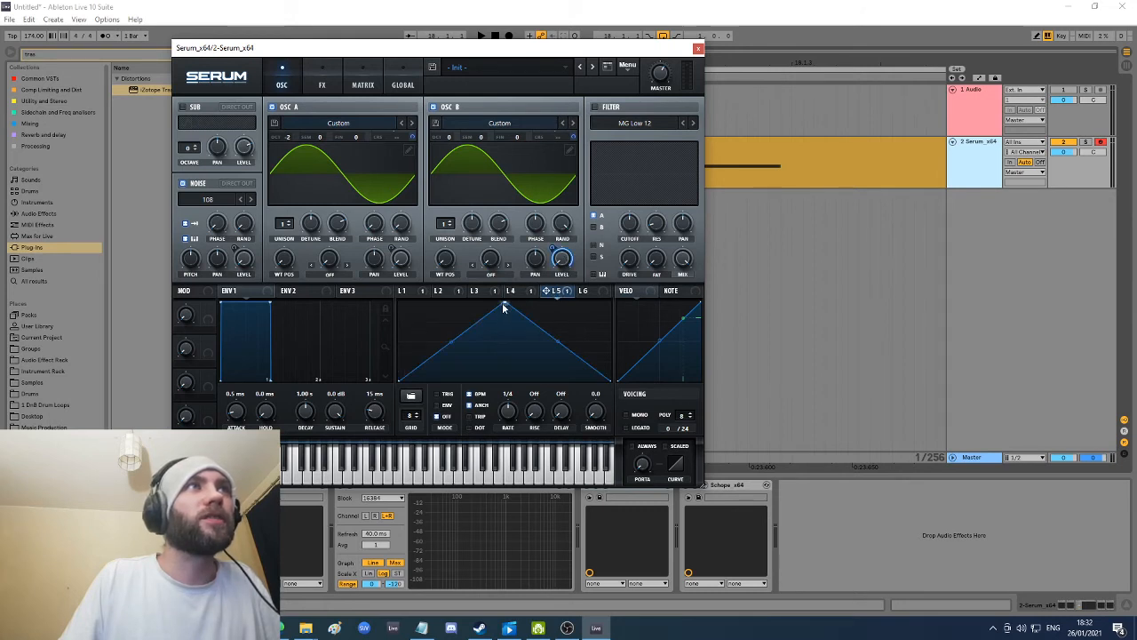
pyautogui.moveTo(503, 307); pyautogui.dragTo(413, 286)
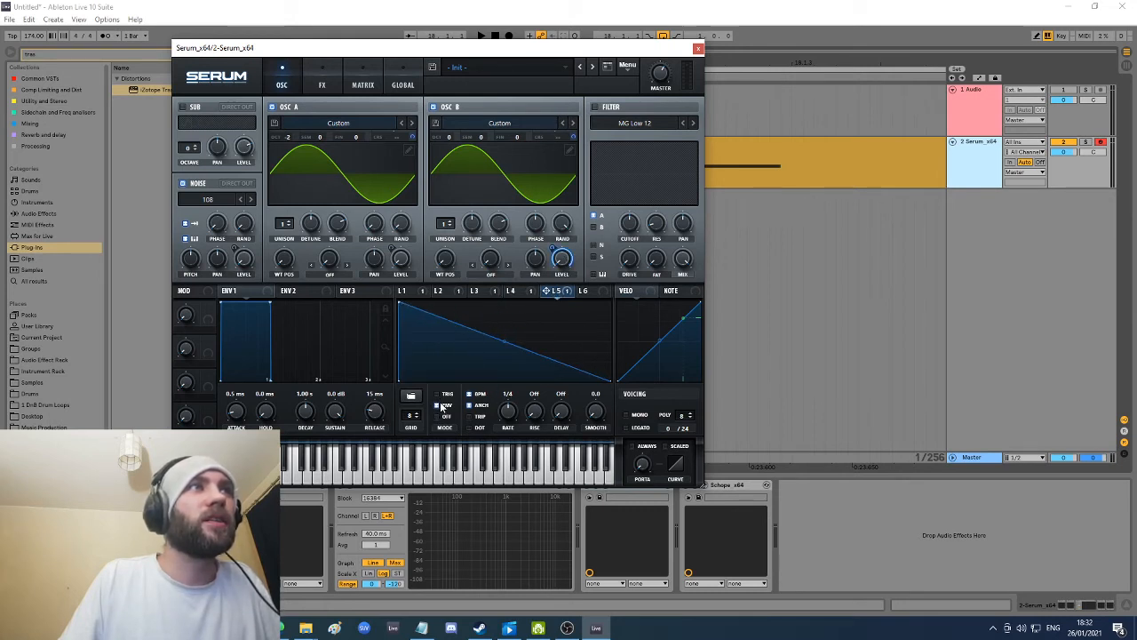
# Step: Set LFO 5 to envelope mode with BPM sync off and a rate of 14.2 Hz, and audition the kick
pyautogui.click(474, 394)
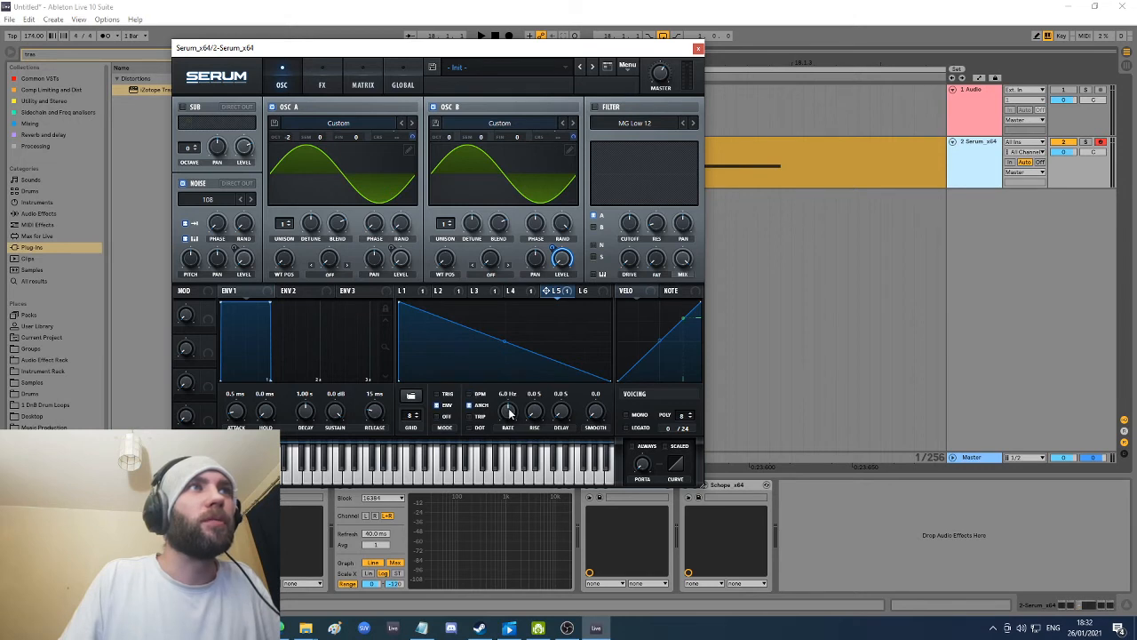
pyautogui.moveTo(510, 418)
pyautogui.mouseDown()
pyautogui.moveTo(511, 433)
pyautogui.moveTo(516, 407)
pyautogui.mouseUp()
pyautogui.press('space')
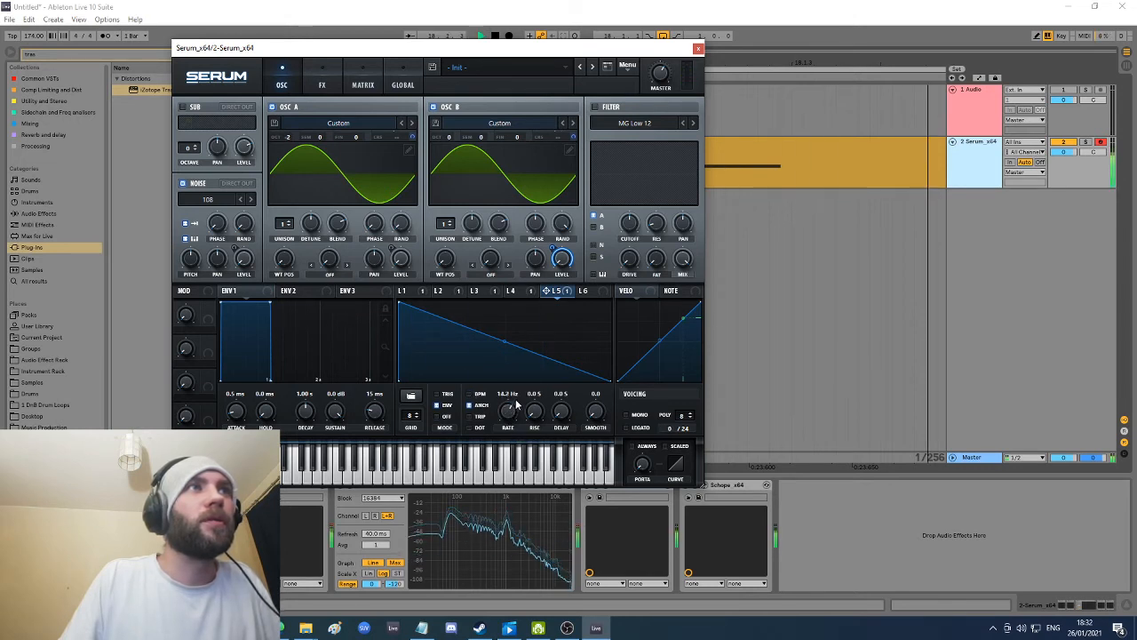
pyautogui.press('space')
# Step: Add a baseline point to LFO 5 so its decay ends about 40% of the way across, and audition it
pyautogui.doubleClick(549, 361)
pyautogui.moveTo(549, 361); pyautogui.dragTo(484, 382)
pyautogui.press('space')
pyautogui.press('space')
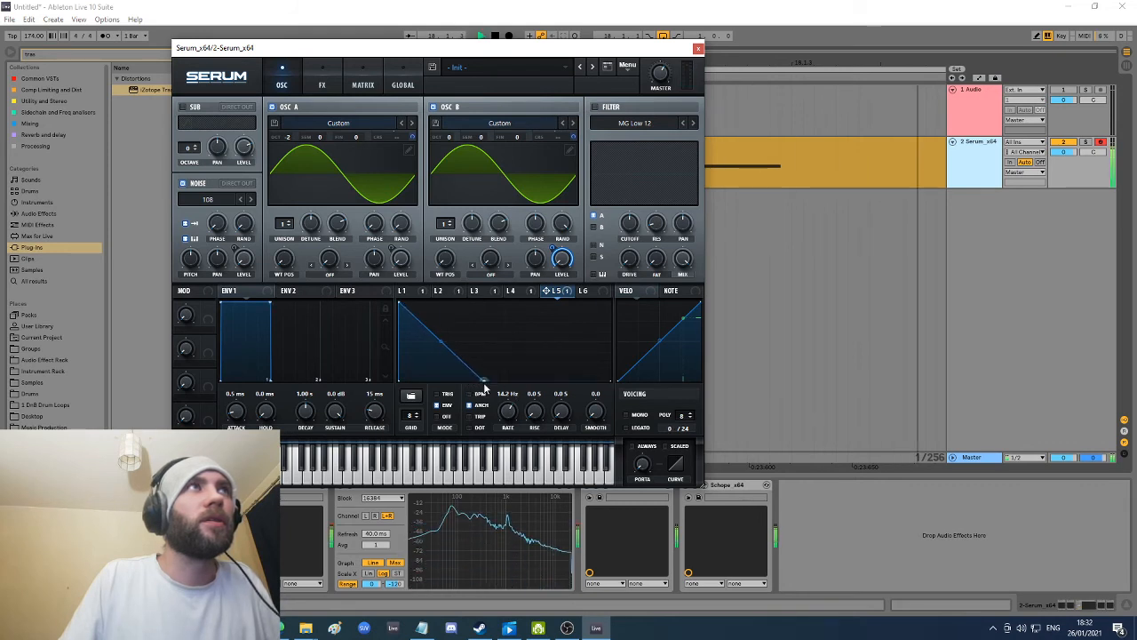
# Step: Set oscillator B's octave to -1 and bend LFO 5 into a convex decay ending about a tenth of the way across
pyautogui.moveTo(448, 140); pyautogui.dragTo(449, 158)
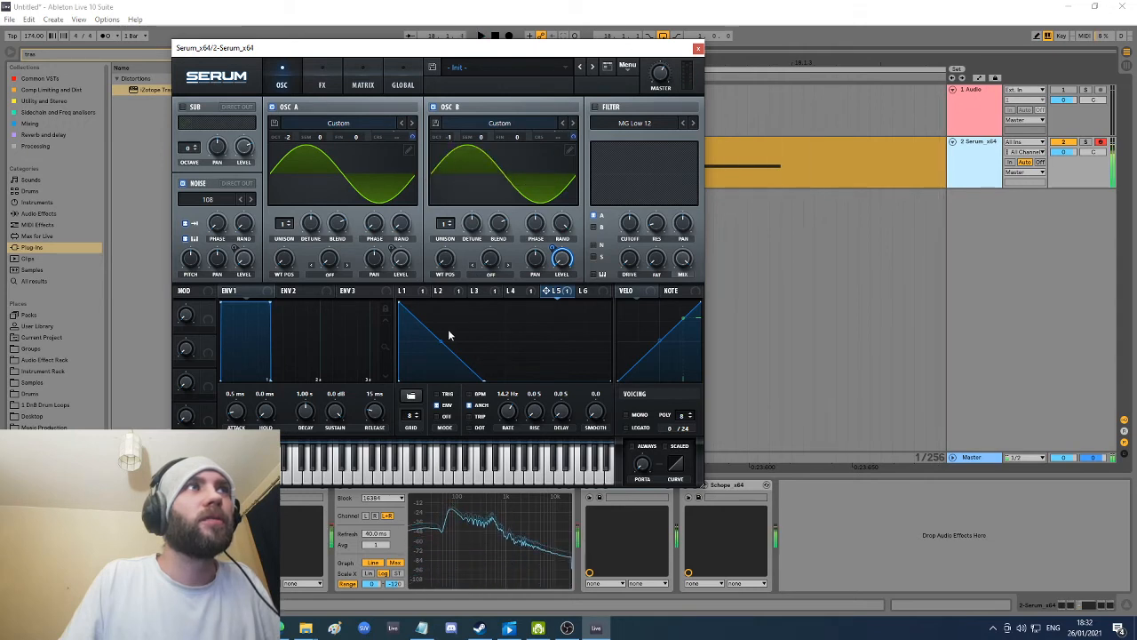
pyautogui.moveTo(440, 337); pyautogui.dragTo(453, 330)
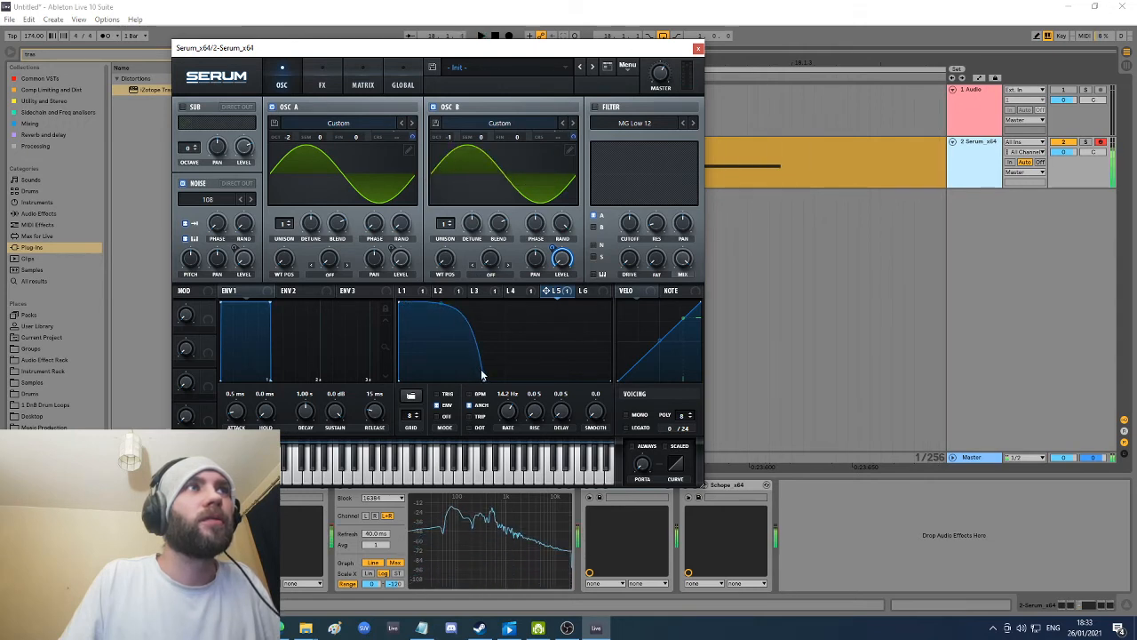
pyautogui.moveTo(482, 375); pyautogui.dragTo(413, 388)
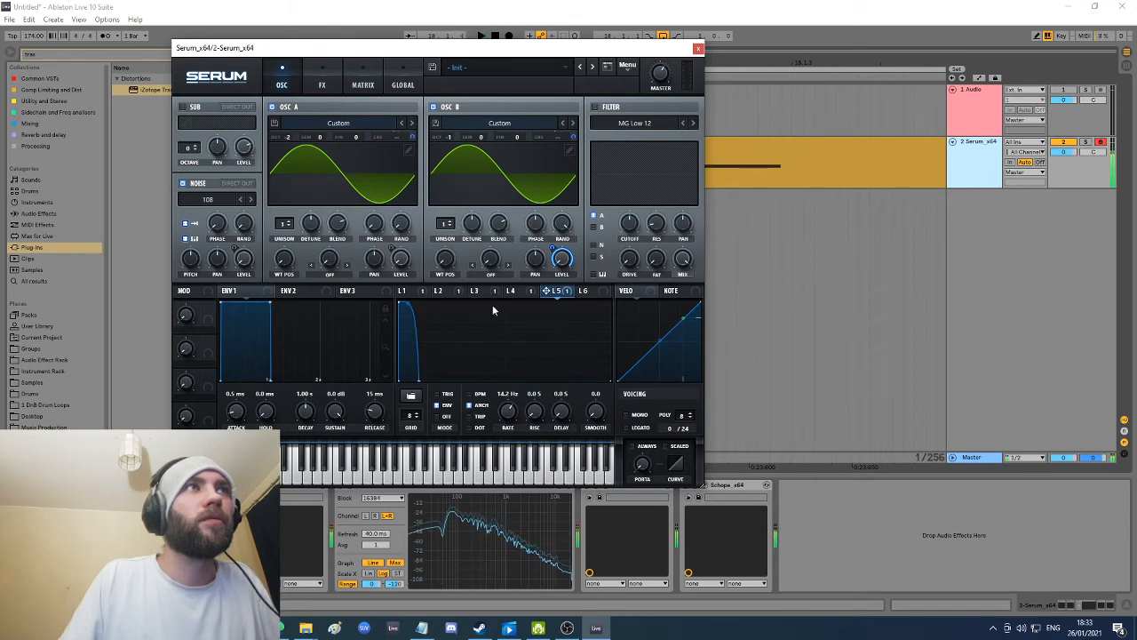
# Step: Isolate oscillator B by turning off oscillator A and noise, and shape LFO 4 into a convex decay ending about a tenth of the way across
pyautogui.click(272, 106)
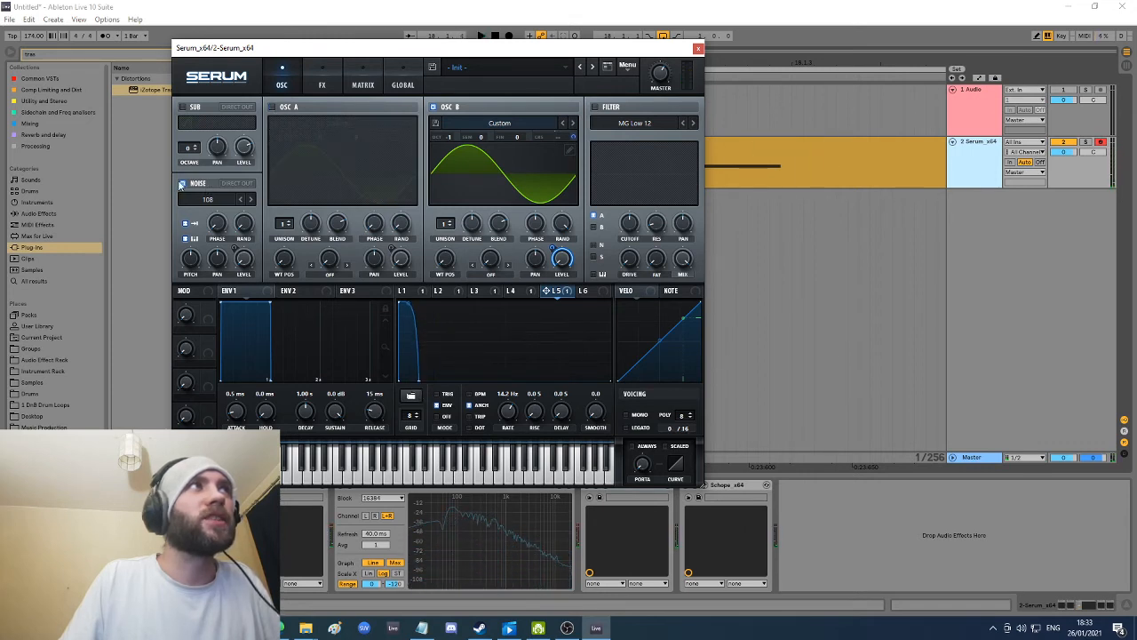
pyautogui.click(182, 184)
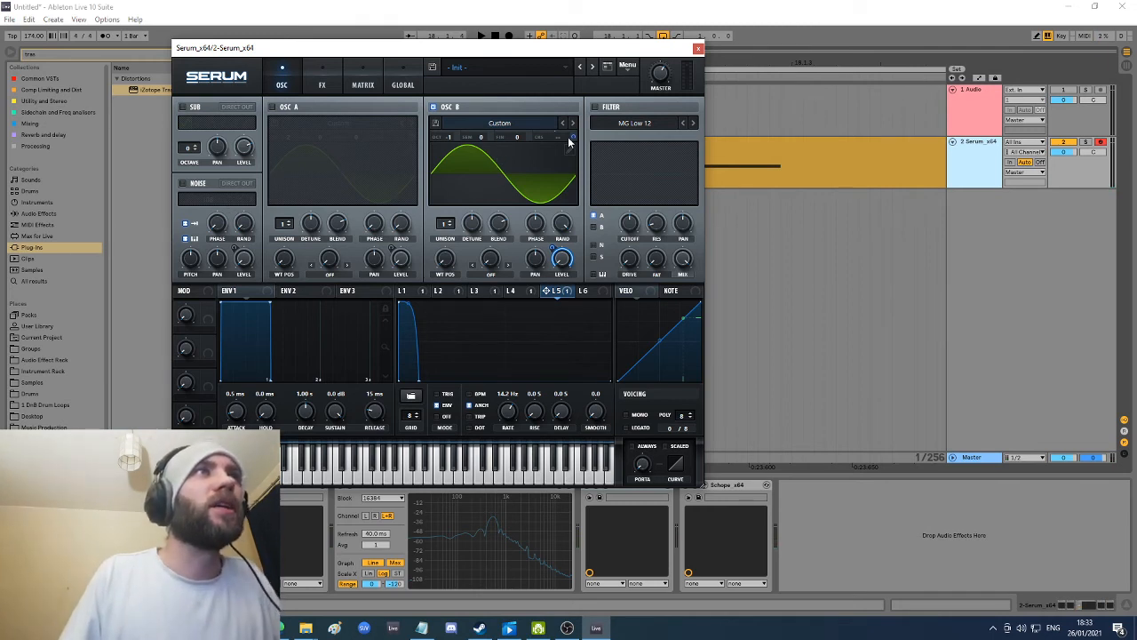
pyautogui.click(521, 293)
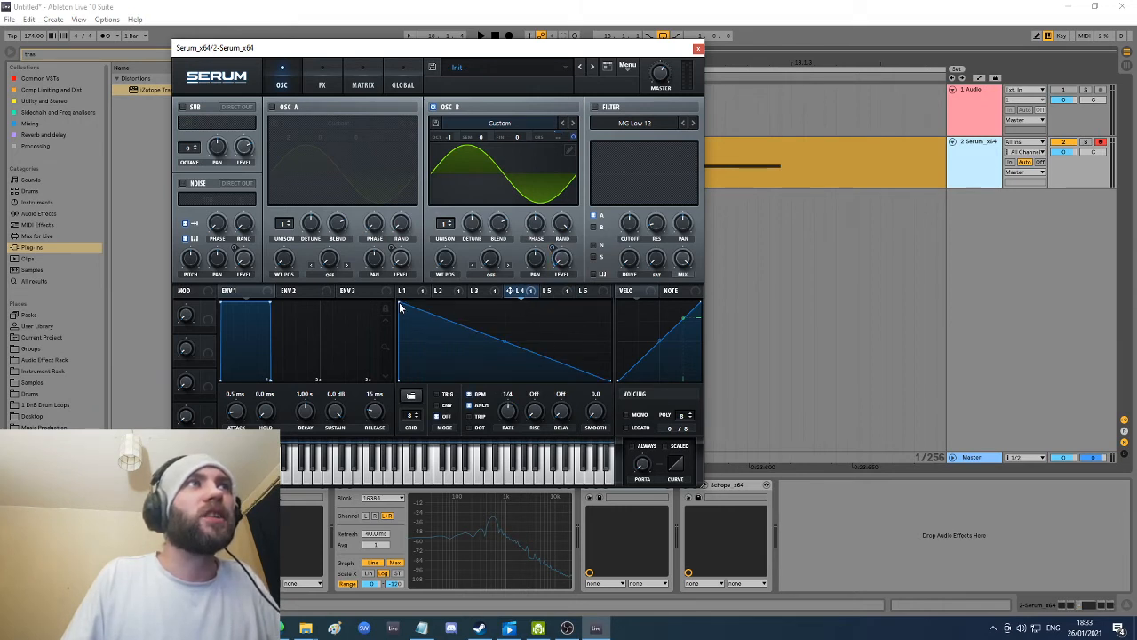
pyautogui.moveTo(535, 363)
pyautogui.mouseDown()
pyautogui.moveTo(513, 398)
pyautogui.moveTo(505, 384)
pyautogui.moveTo(406, 385)
pyautogui.moveTo(439, 395)
pyautogui.mouseUp()
pyautogui.doubleClick(561, 353)
pyautogui.press('space')
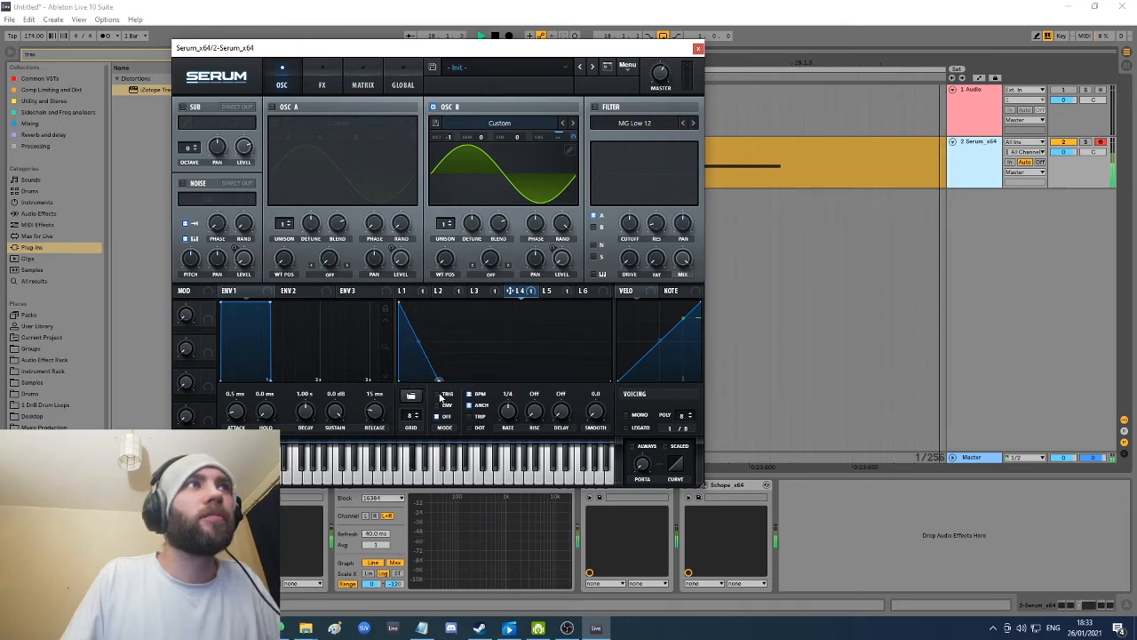
pyautogui.moveTo(421, 344); pyautogui.dragTo(423, 336)
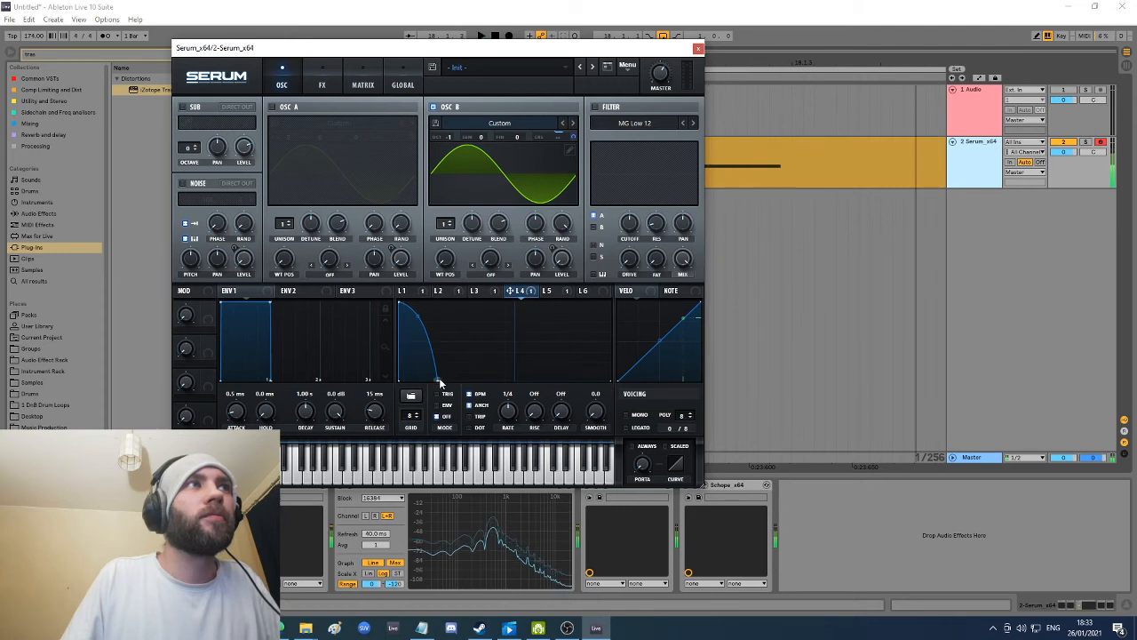
pyautogui.moveTo(436, 386); pyautogui.dragTo(419, 383)
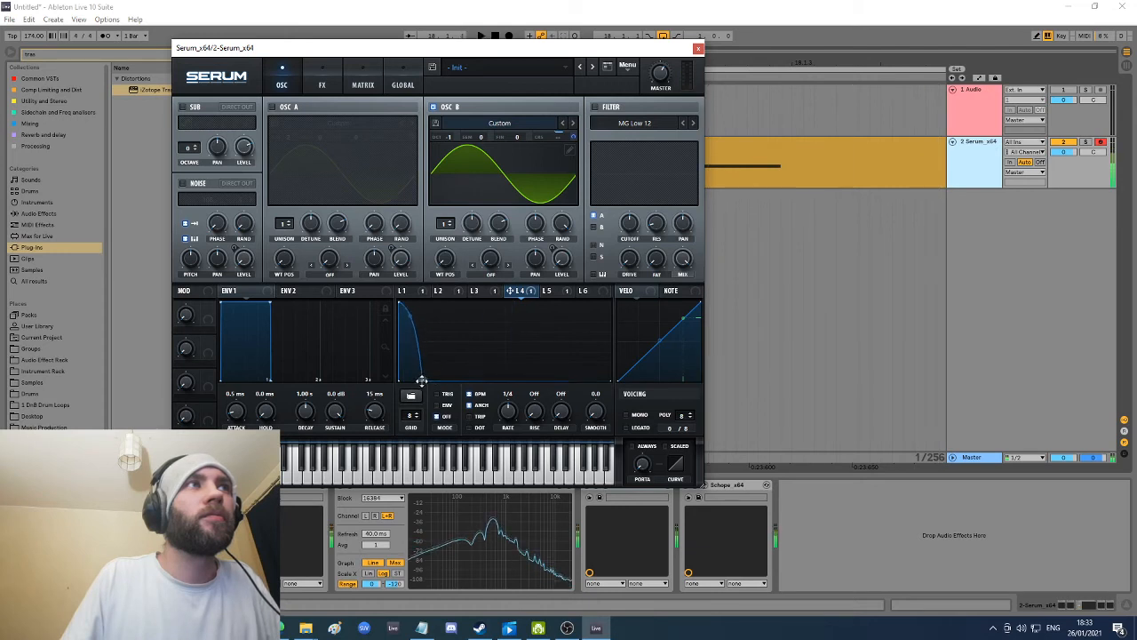
# Step: Return to LFO 5 and turn oscillator A and the noise oscillator back on
pyautogui.click(555, 291)
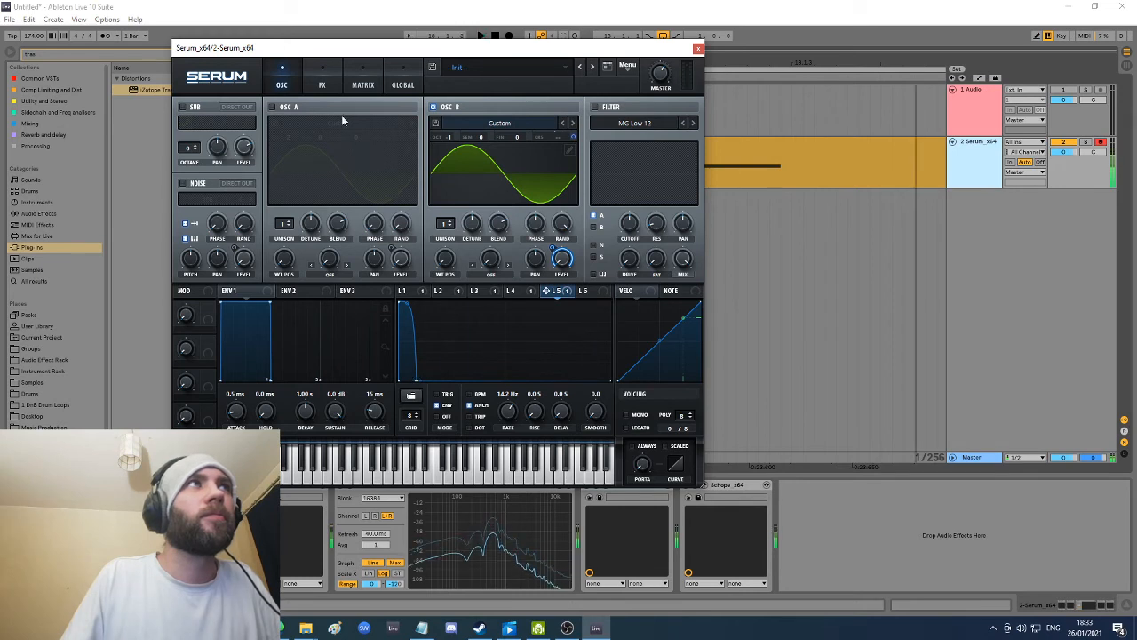
pyautogui.click(274, 107)
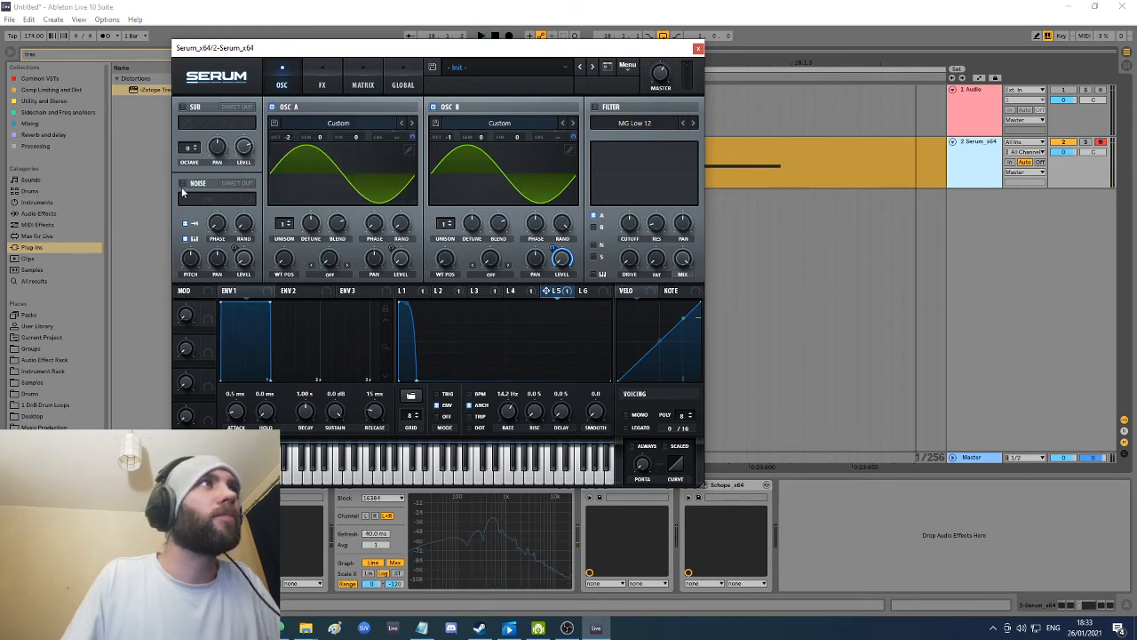
pyautogui.click(183, 185)
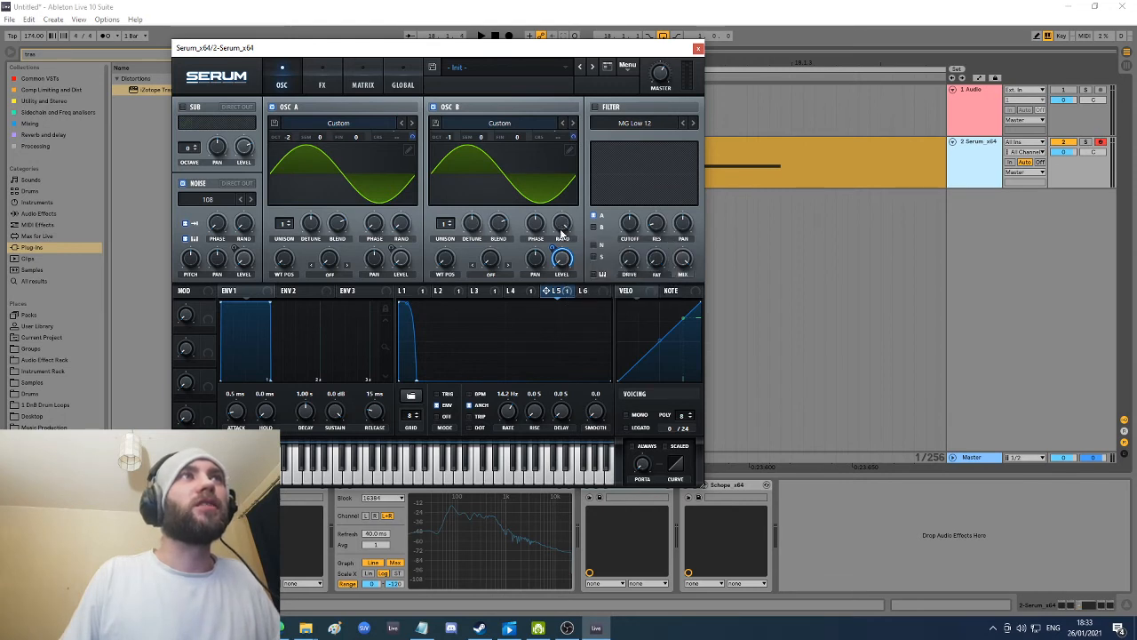
# Step: Audition the layered kick repeatedly and set oscillator B's random phase to 0%
pyautogui.press('space')
pyautogui.press('space')
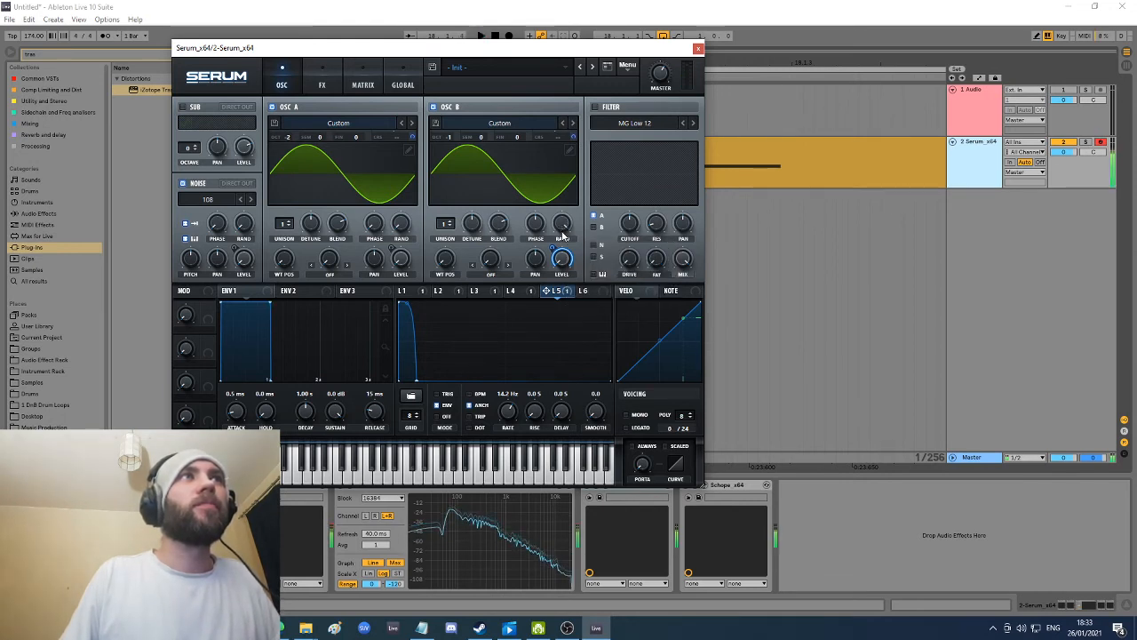
pyautogui.press('space')
pyautogui.press('space')
pyautogui.press('space')
pyautogui.press('space')
pyautogui.press('space')
pyautogui.press('space')
pyautogui.press('space')
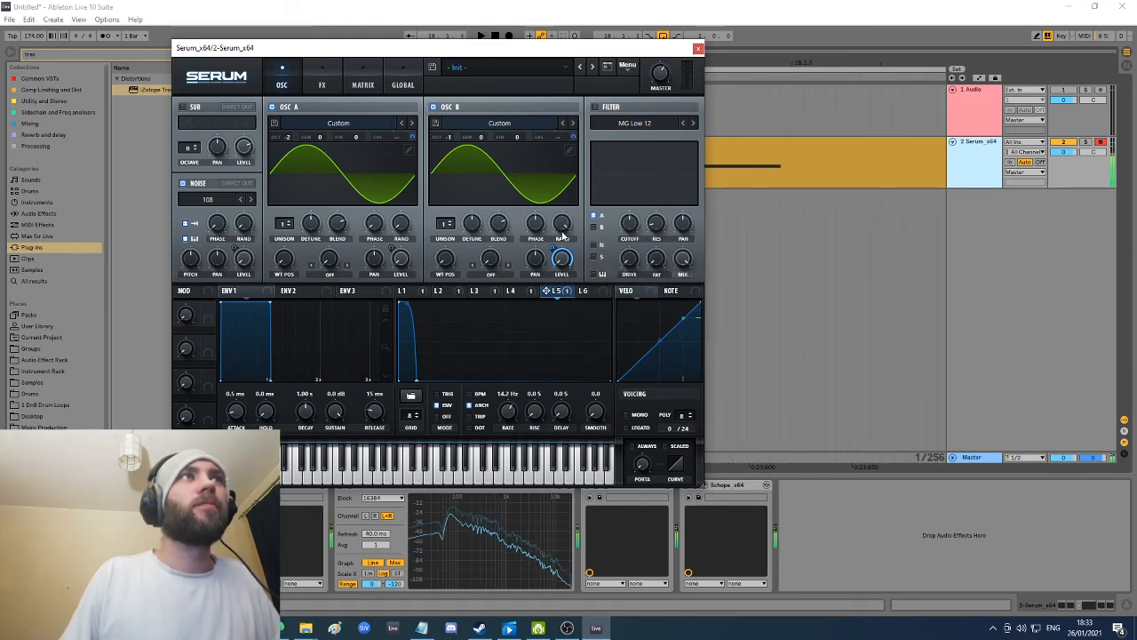
pyautogui.press('space')
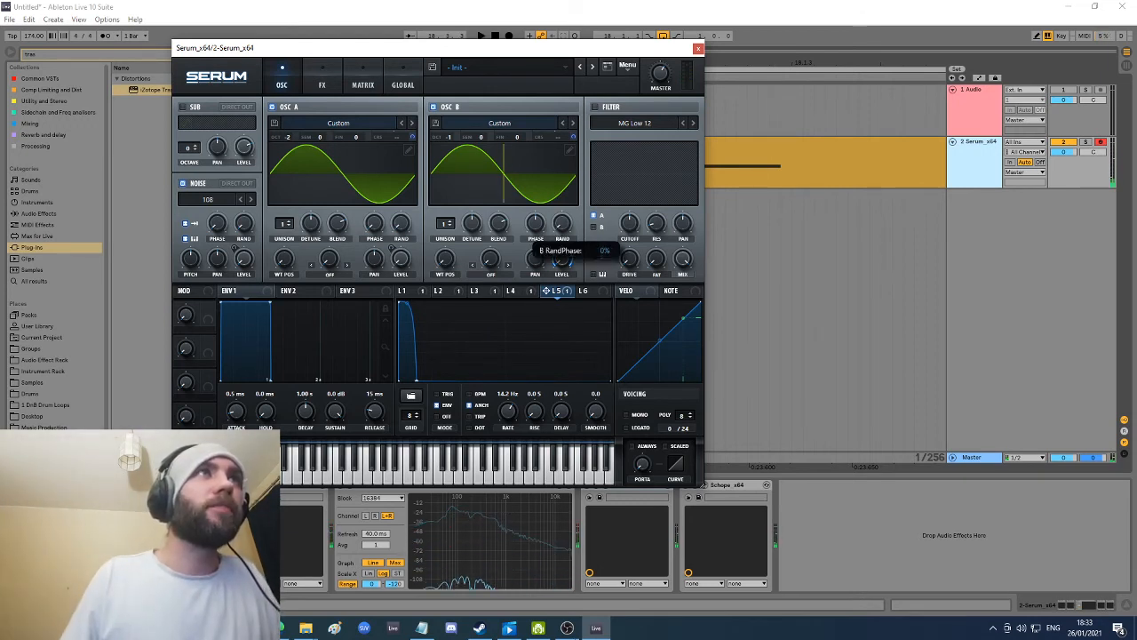
# Step: Play the kick and compare it with oscillator B switched off and on
pyautogui.press('space')
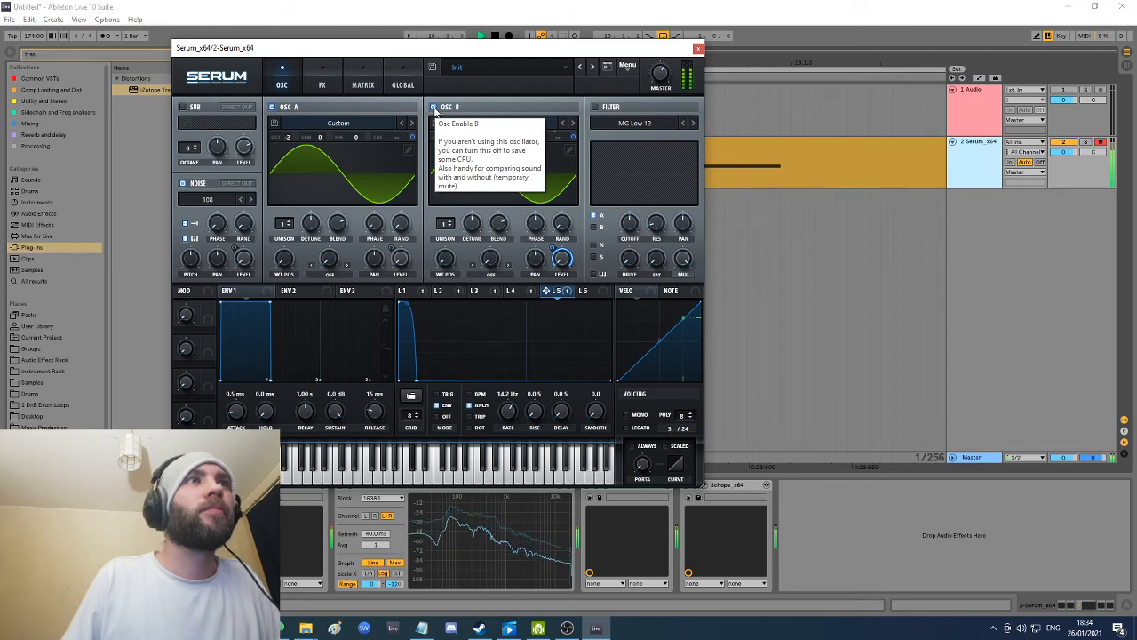
pyautogui.click(434, 106)
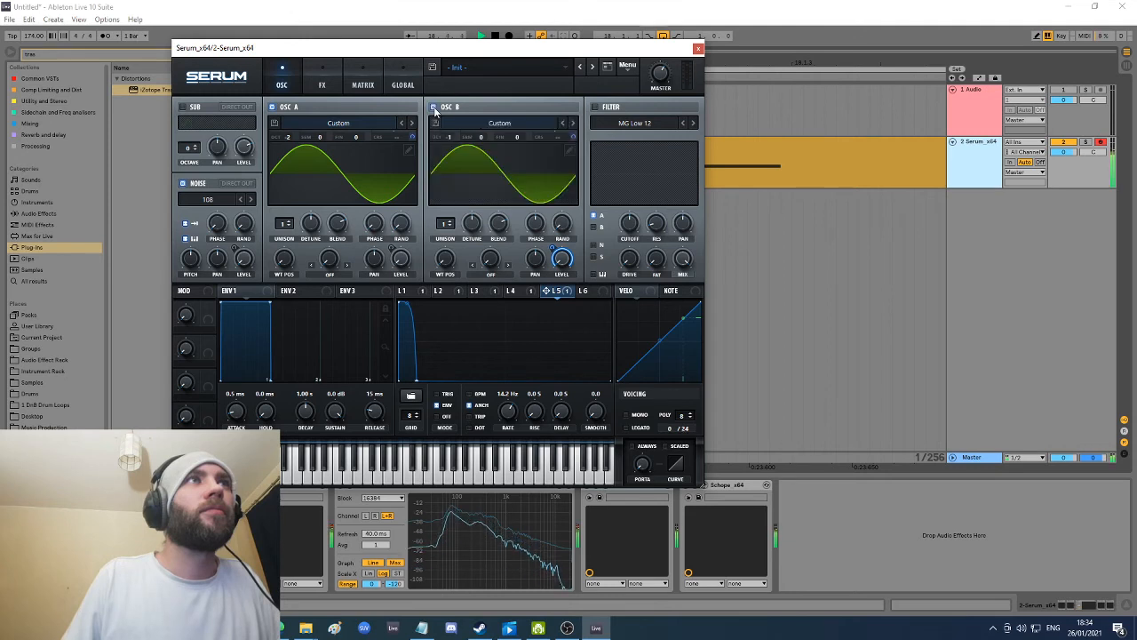
pyautogui.click(434, 106)
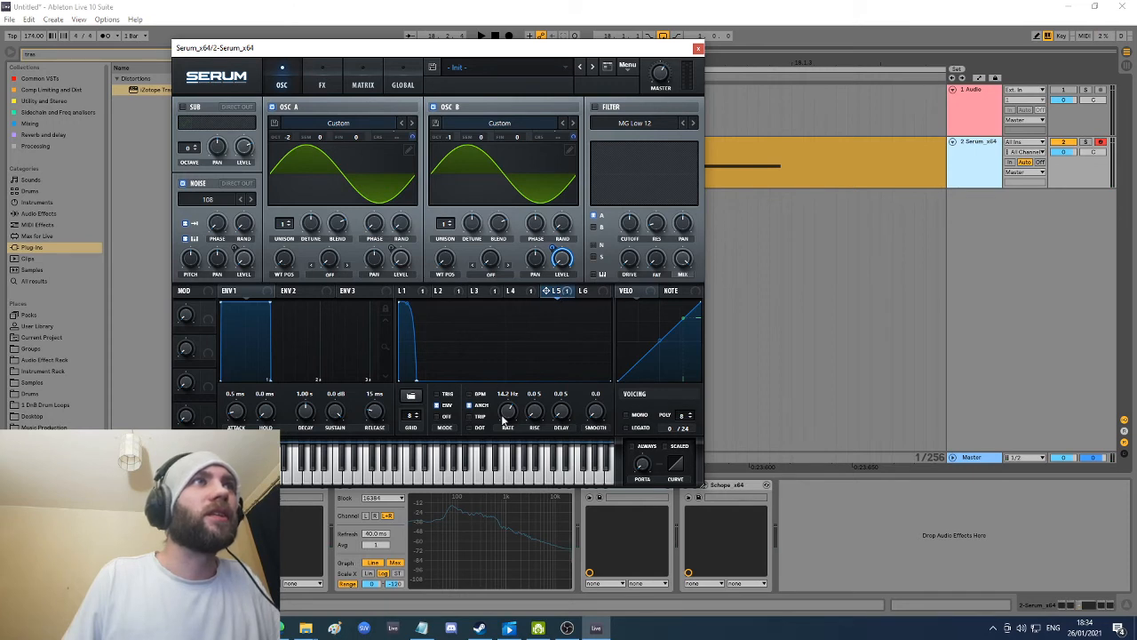
# Step: Compare the LFO 4 and LFO 5 settings and set LFO 4 to envelope mode
pyautogui.click(523, 296)
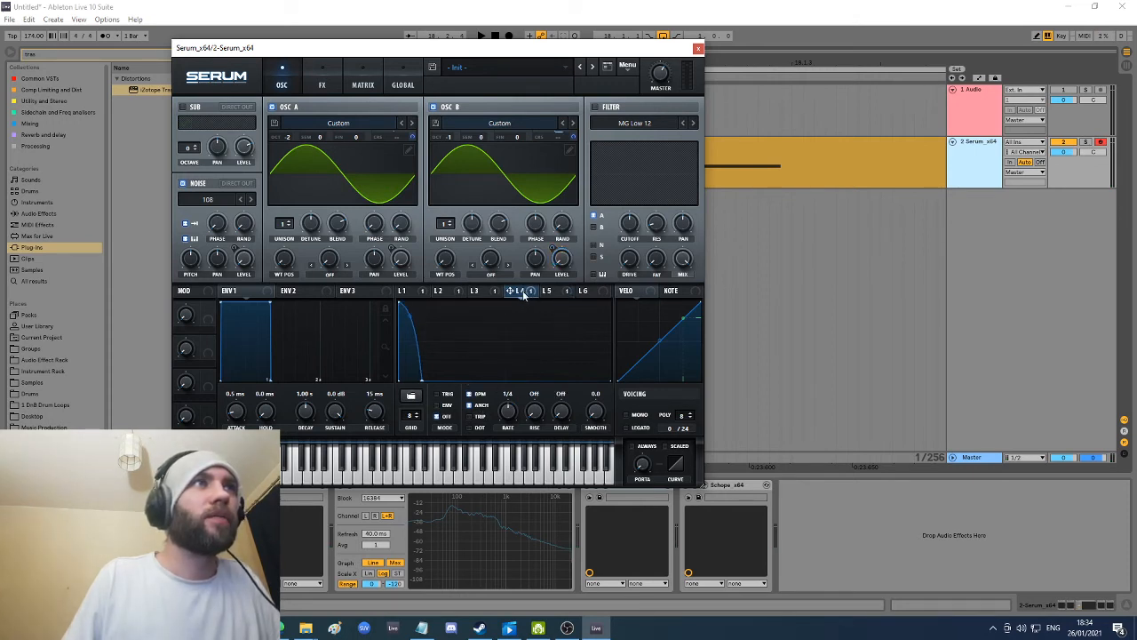
pyautogui.click(546, 293)
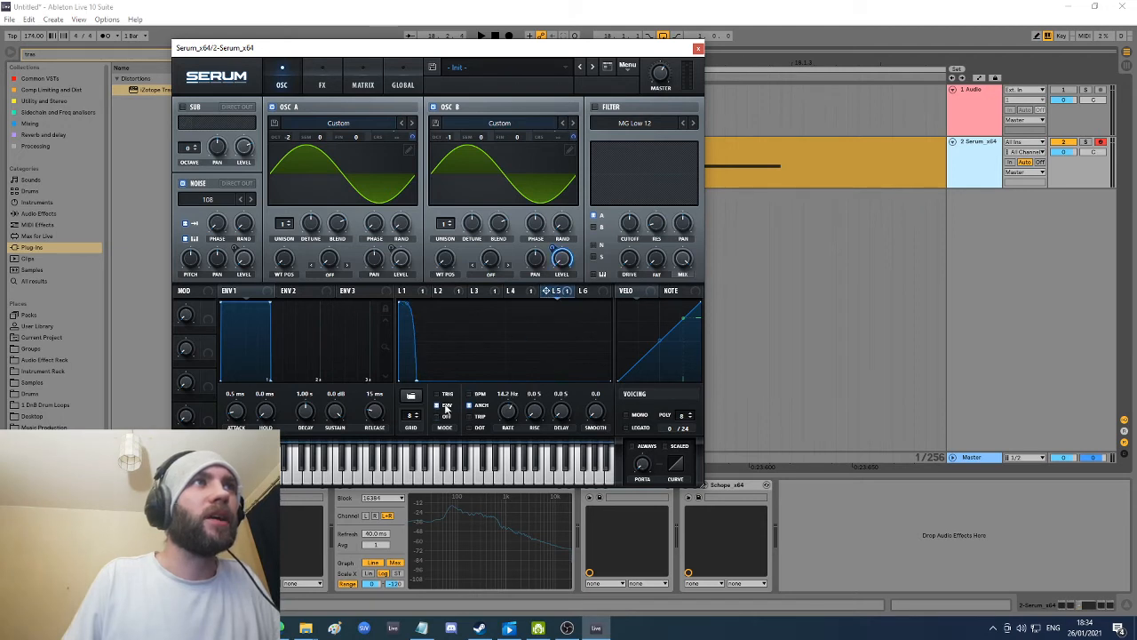
pyautogui.click(524, 292)
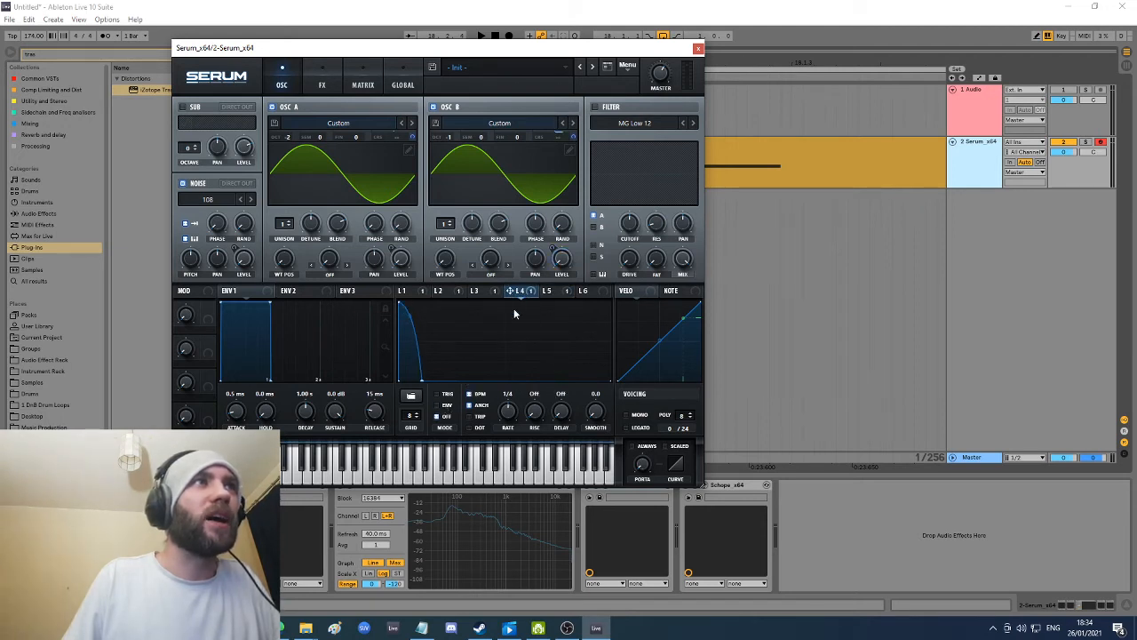
pyautogui.click(437, 407)
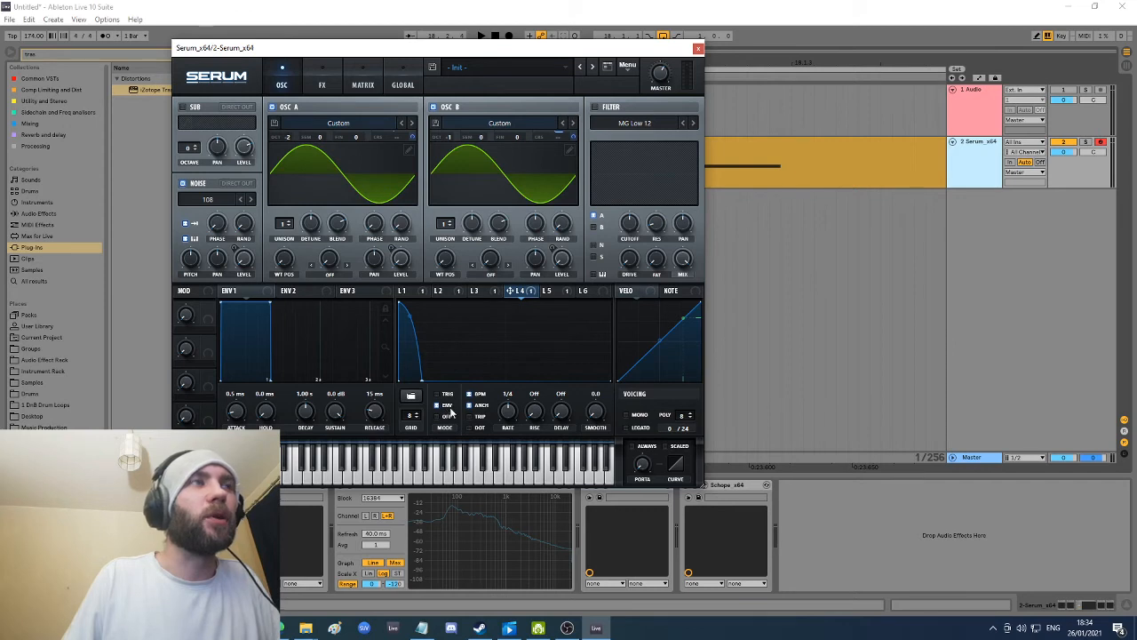
# Step: Play the loop and compare the kick without and with oscillator B
pyautogui.press('space')
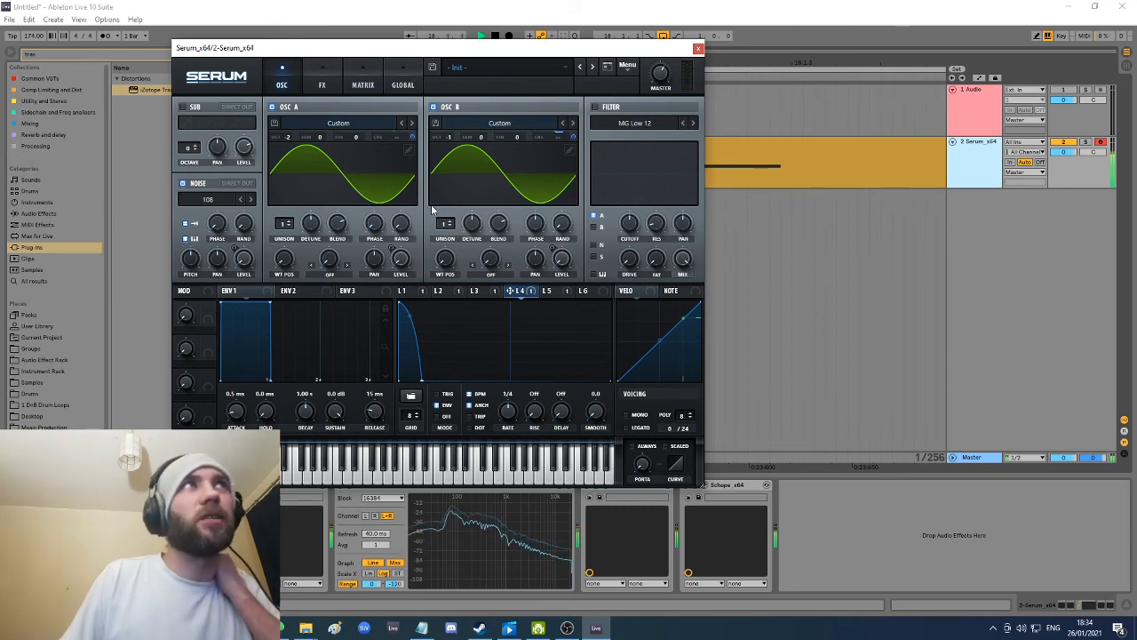
pyautogui.click(434, 107)
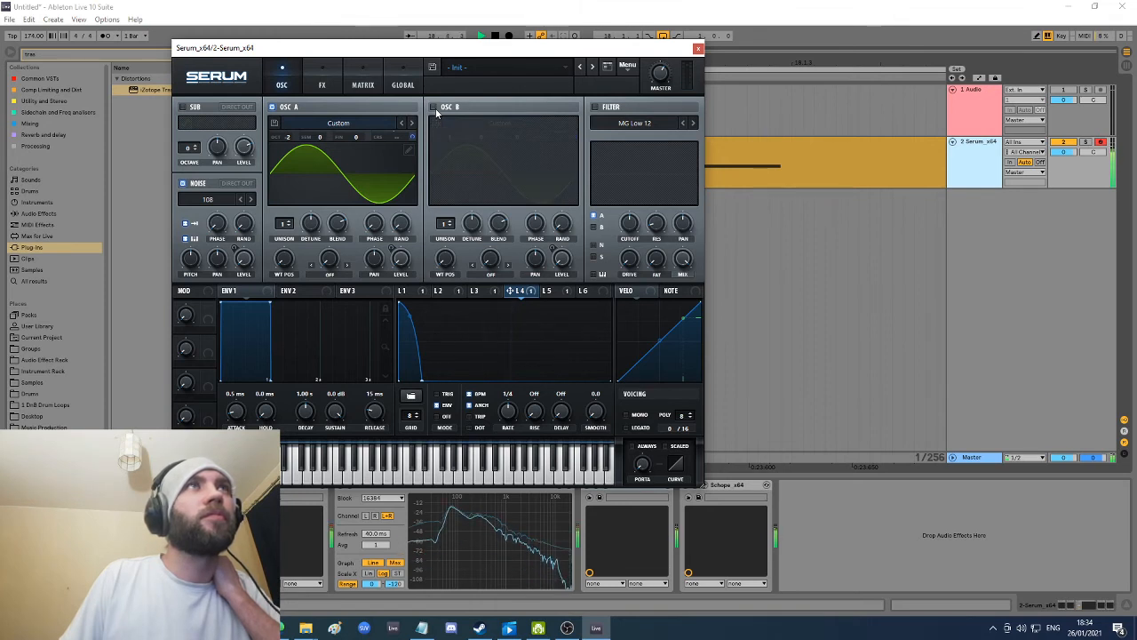
pyautogui.click(435, 106)
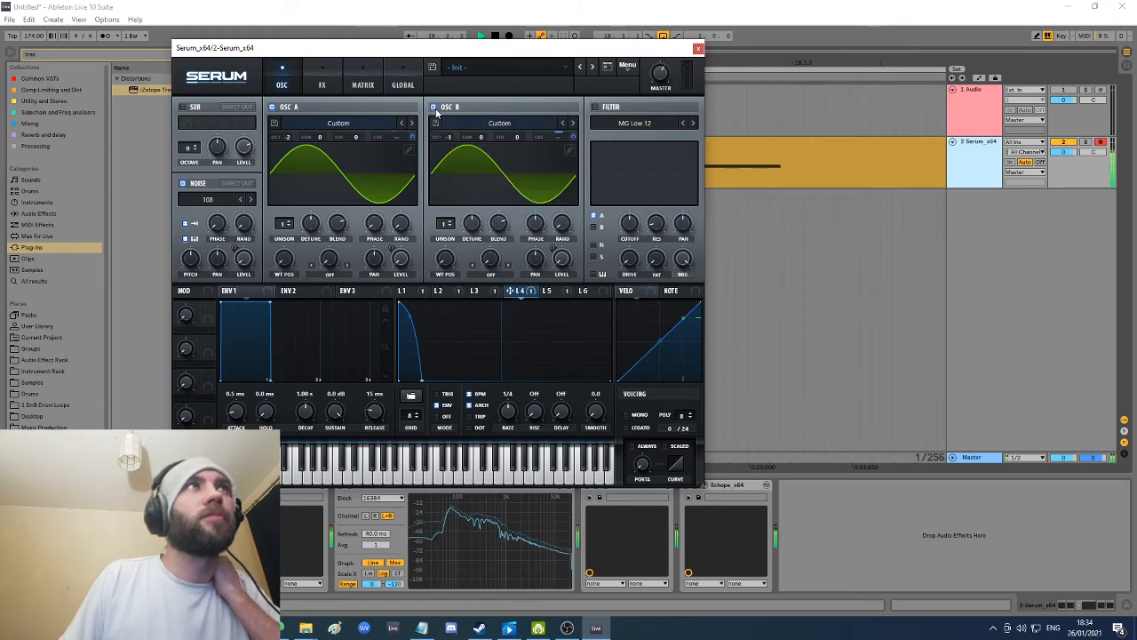
# Step: Examine the kick's waveform in the Schope oscilloscope, then close the Schope and Serum windows
pyautogui.moveTo(426, 47); pyautogui.dragTo(390, 25)
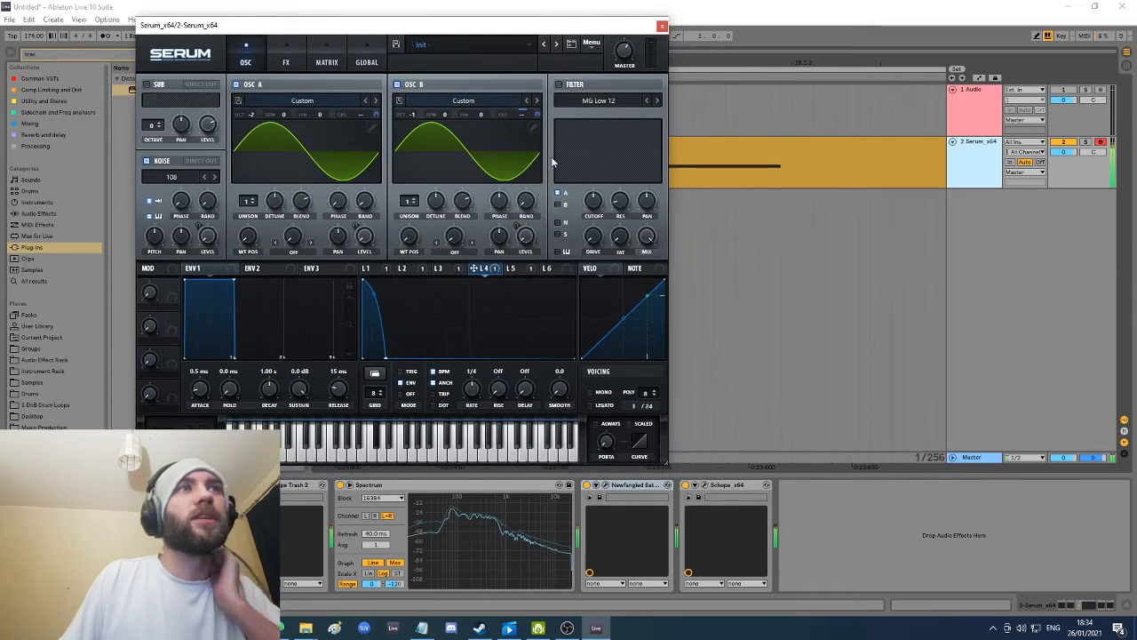
pyautogui.click(705, 485)
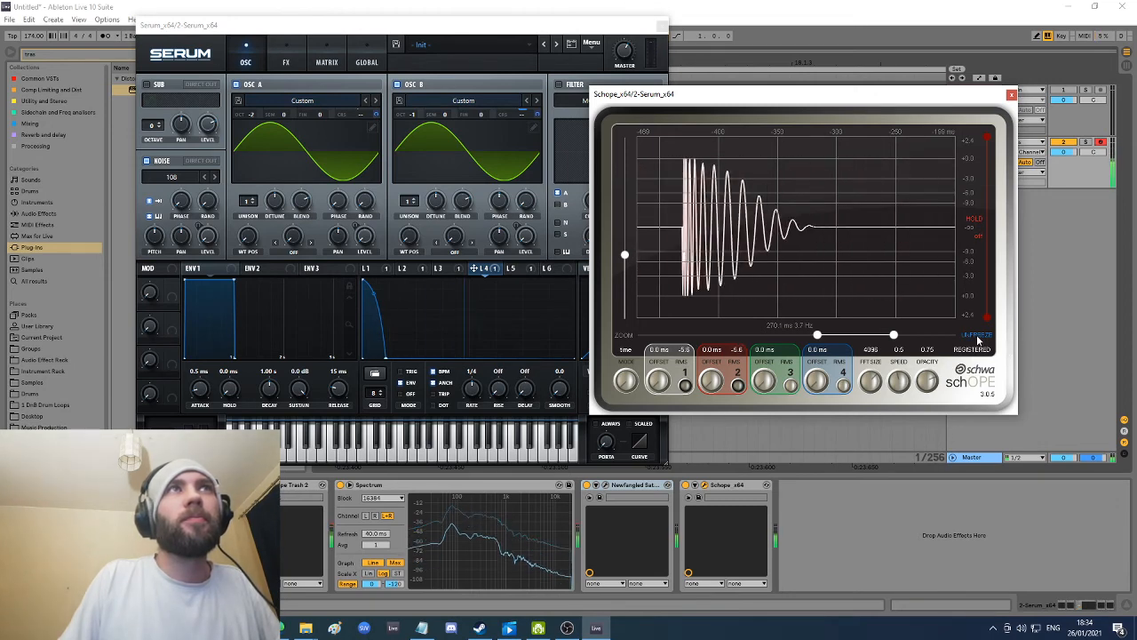
pyautogui.click(1011, 94)
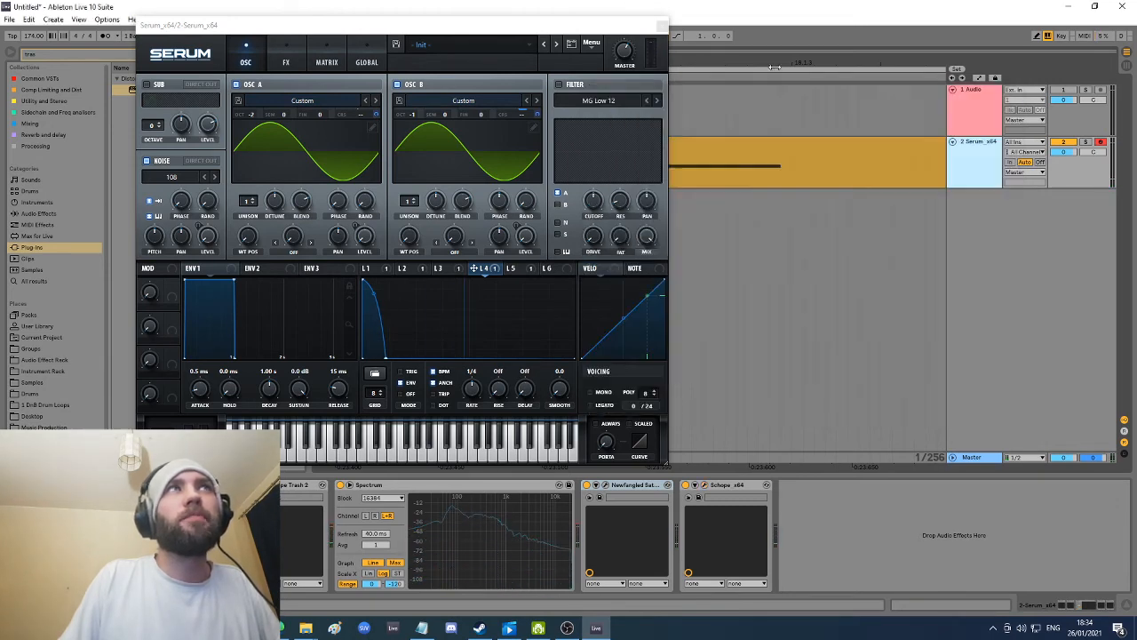
pyautogui.click(662, 27)
# Step: Show the whole two-note clip in the arrangement and lower the Serum track's volume to -4.1 dB during playback
pyautogui.moveTo(781, 67); pyautogui.dragTo(548, 13)
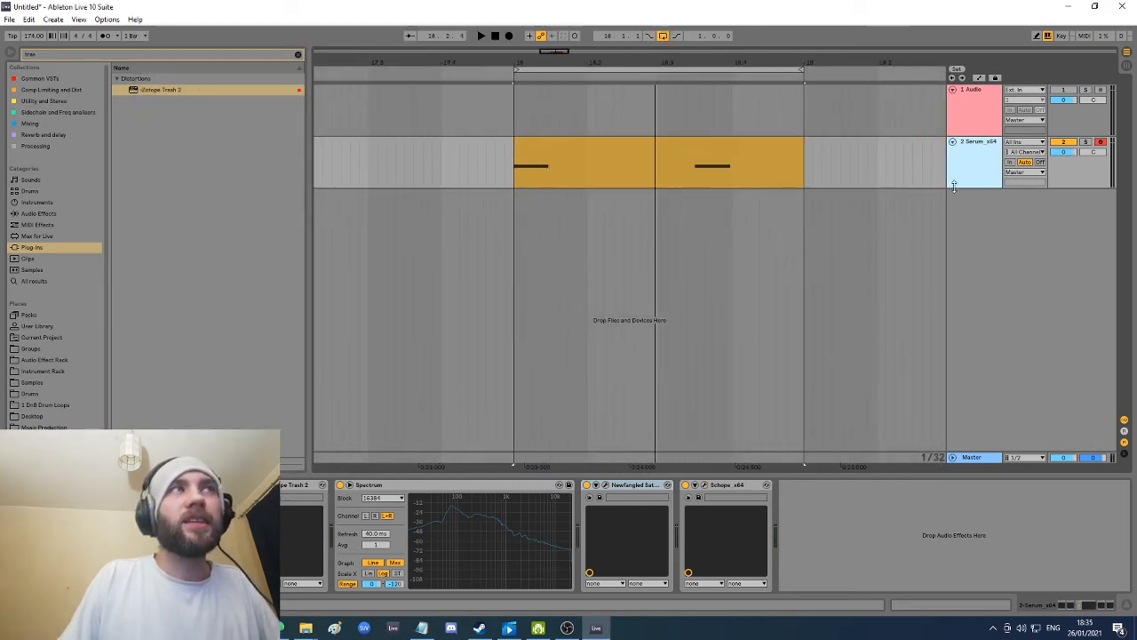
pyautogui.click(990, 151)
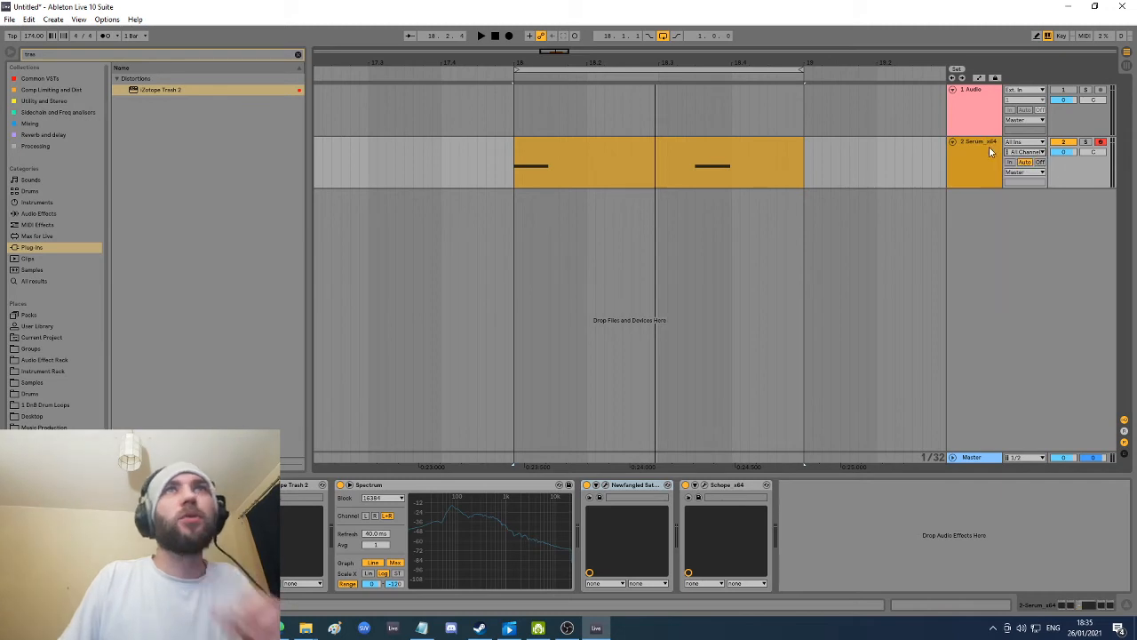
pyautogui.press('space')
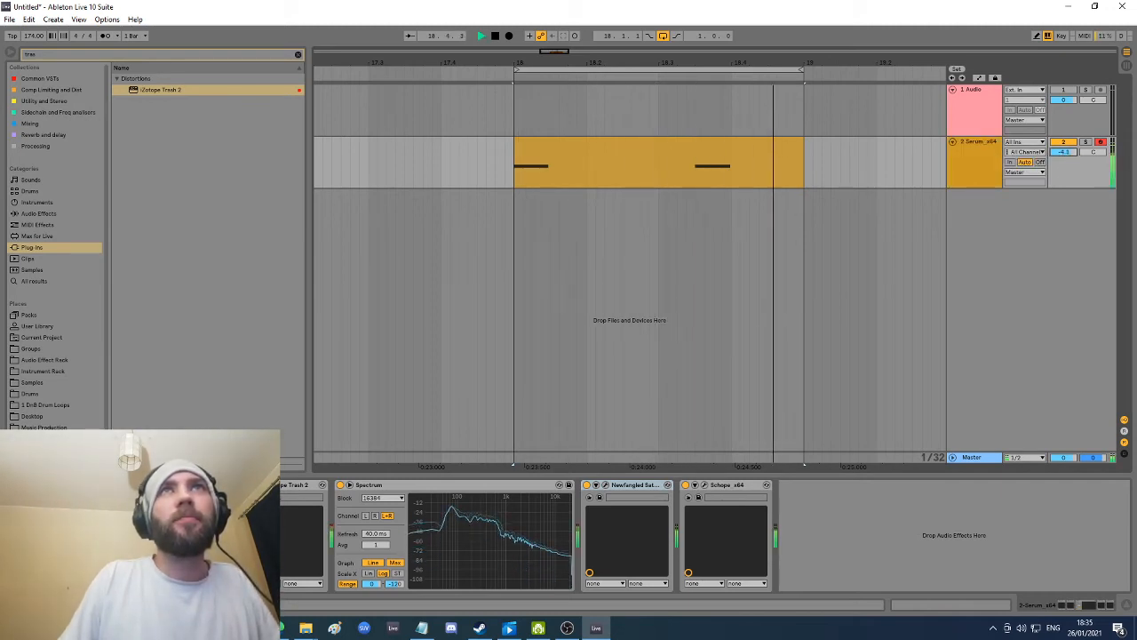
pyautogui.click(543, 267)
pyautogui.press('space')
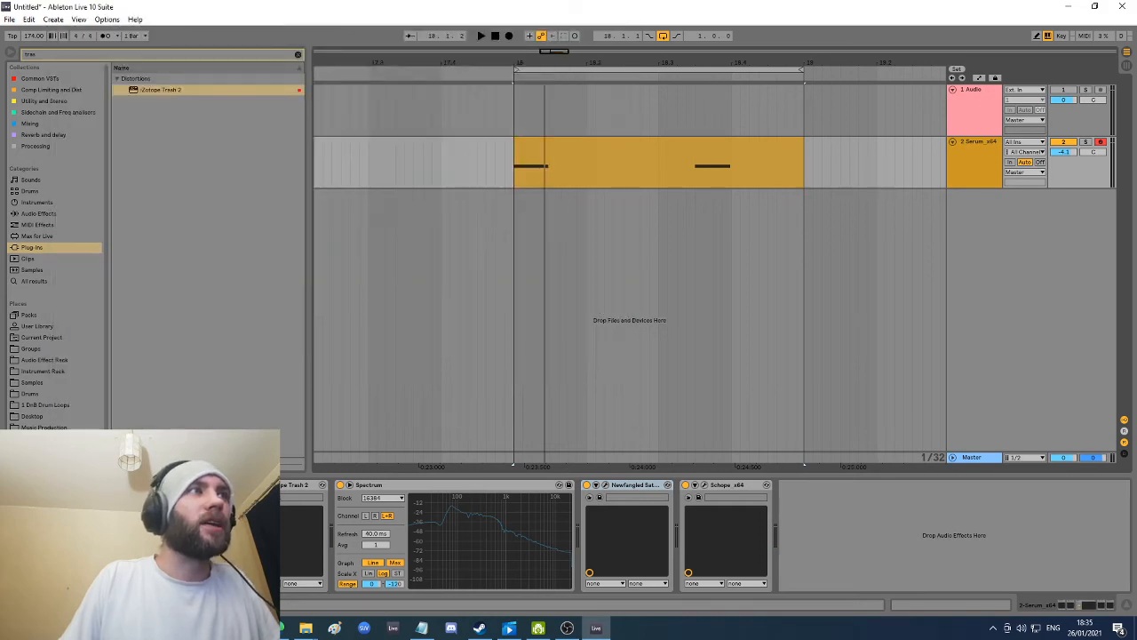
# Step: Check the kick's input and output levels in Trash 2 and review the Serum patch, closing both plug-ins
pyautogui.press('space')
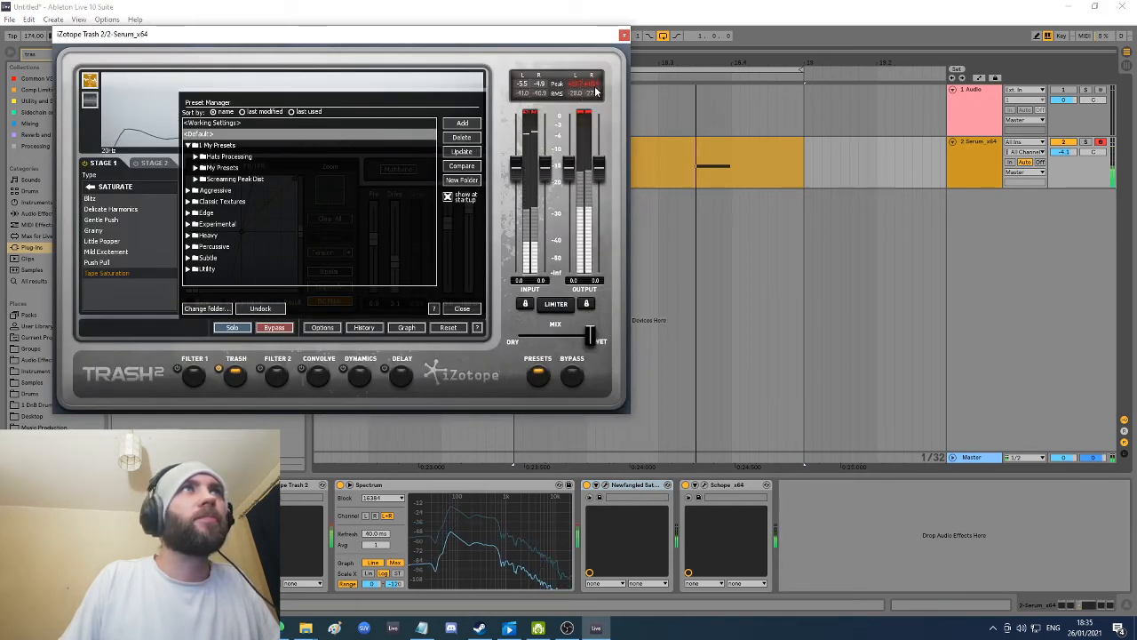
pyautogui.press('space')
pyautogui.click(625, 35)
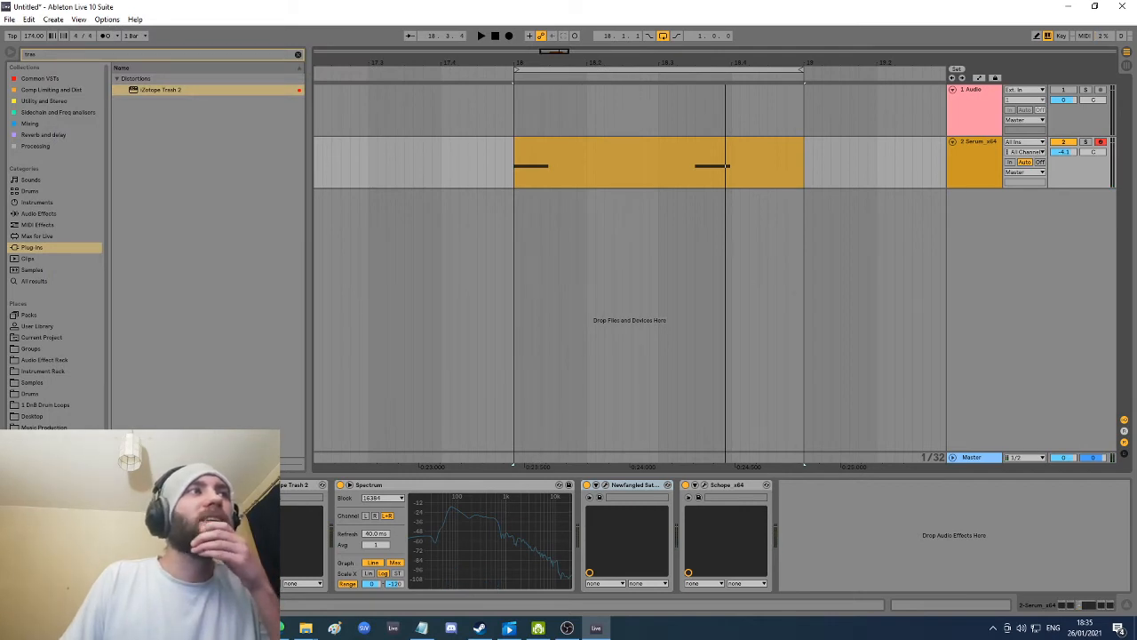
pyautogui.click(161, 485)
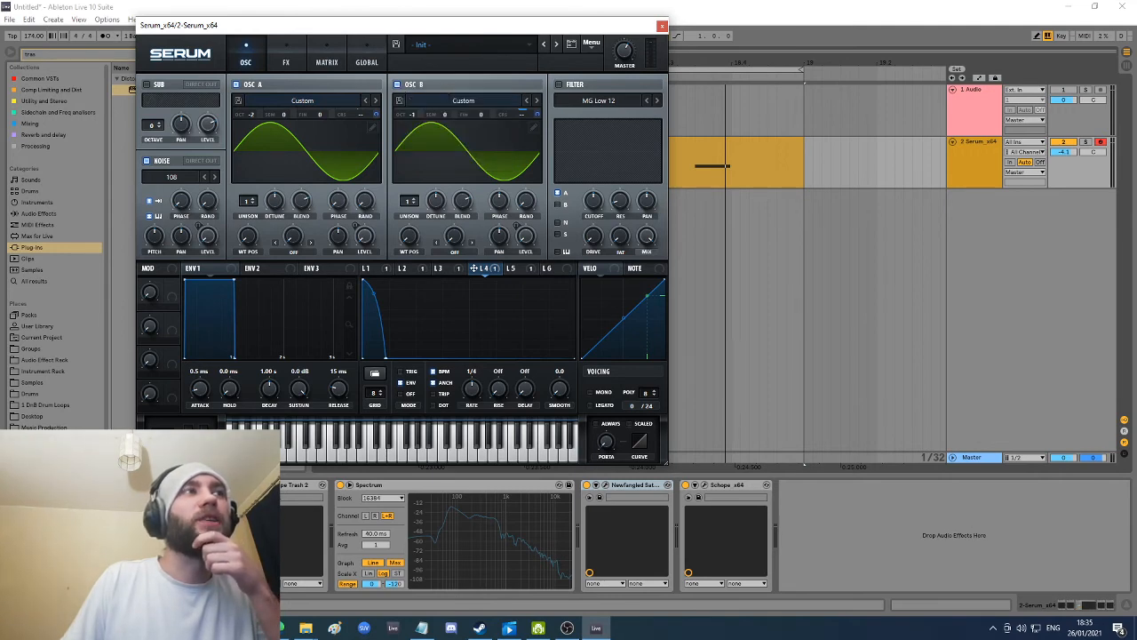
pyautogui.click(261, 485)
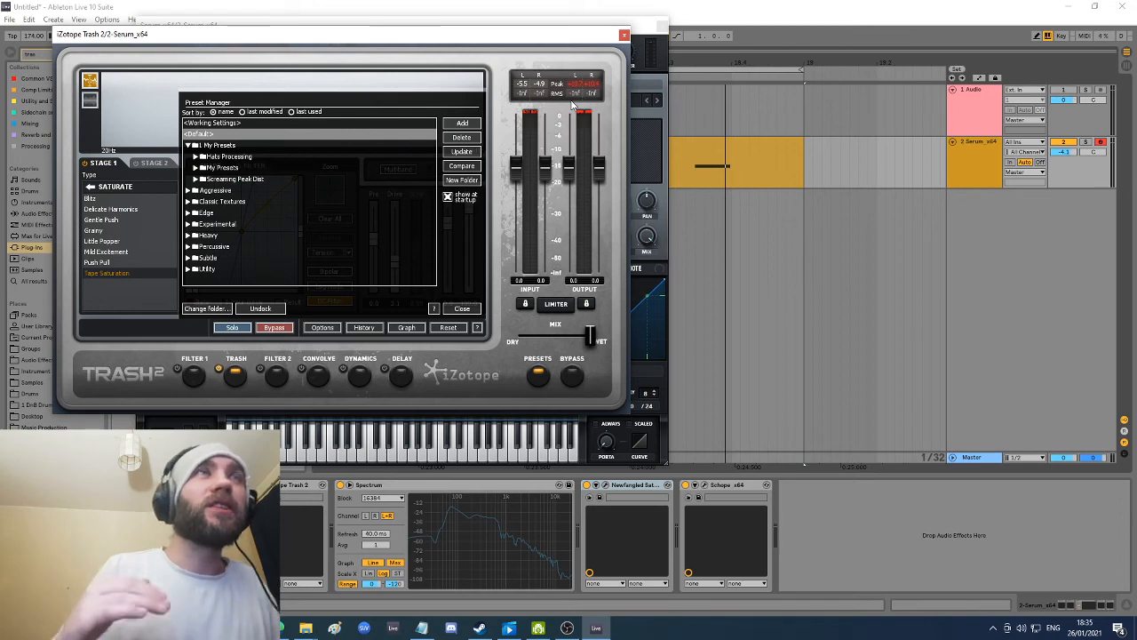
pyautogui.click(625, 36)
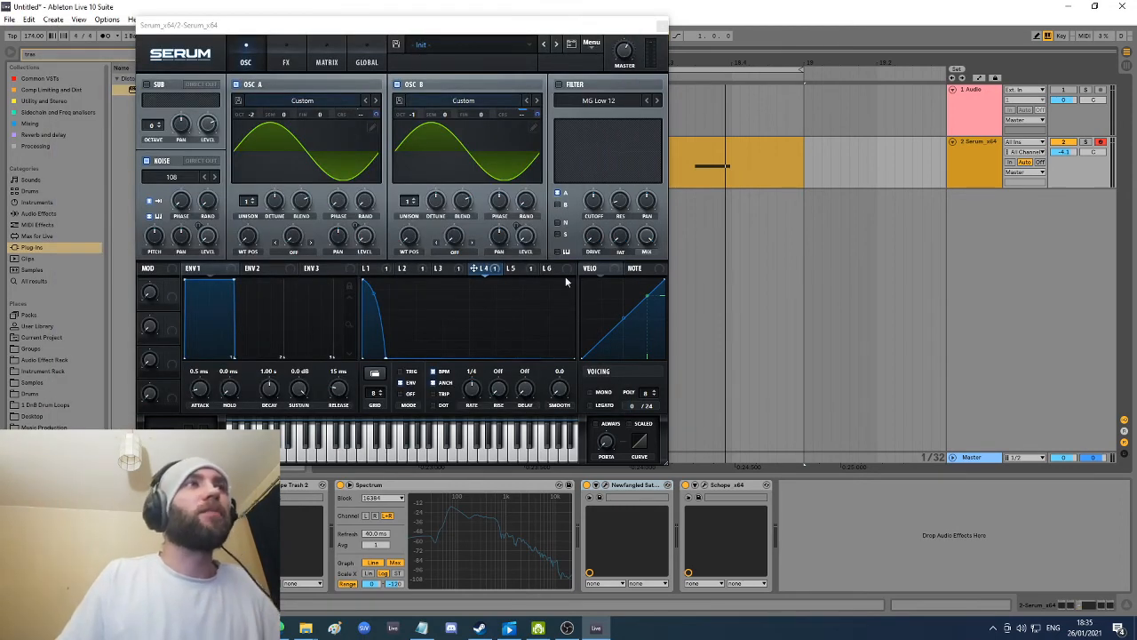
pyautogui.click(662, 26)
# Step: Duplicate the Serum track, naming the original "kick" and the copy "2nd trans"
pyautogui.rightClick(985, 172)
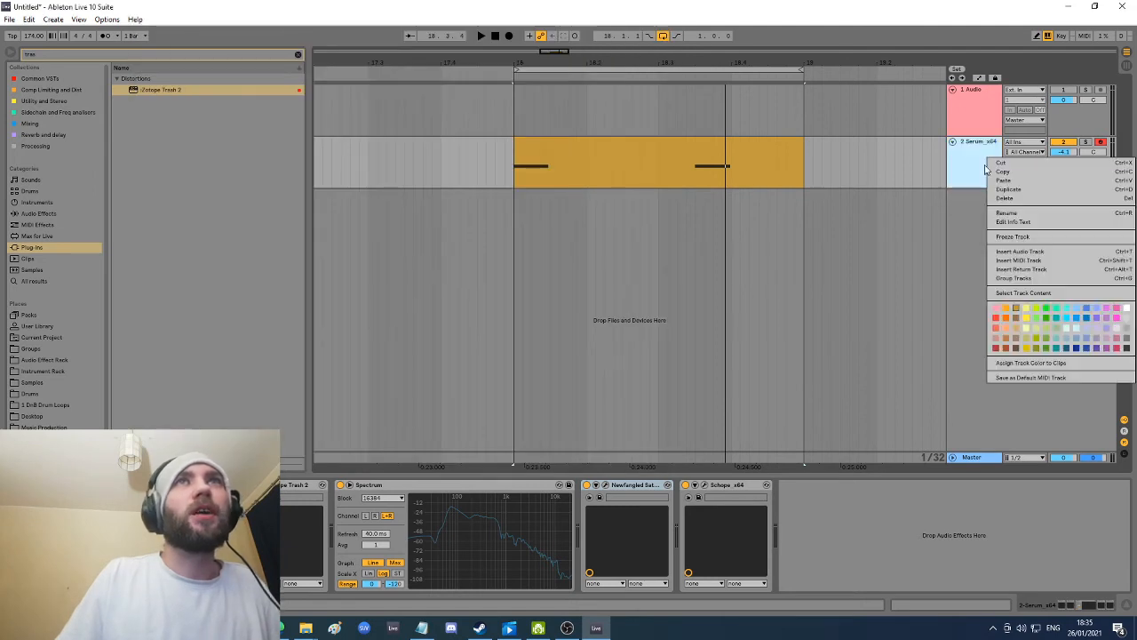
pyautogui.click(1019, 192)
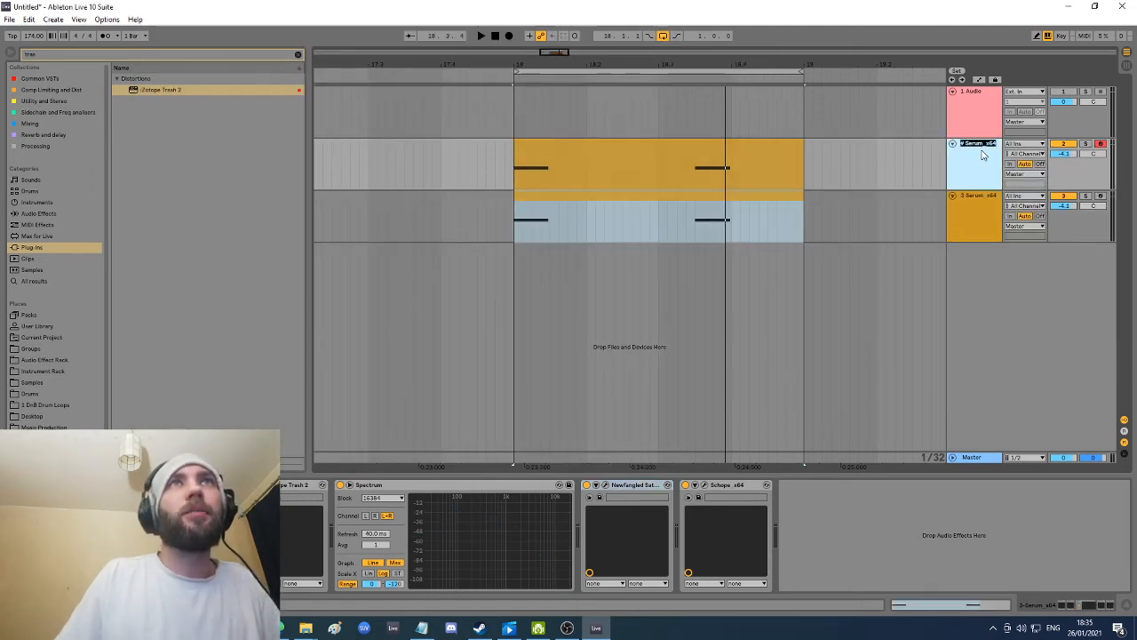
pyautogui.write('kick')
pyautogui.press('Return')
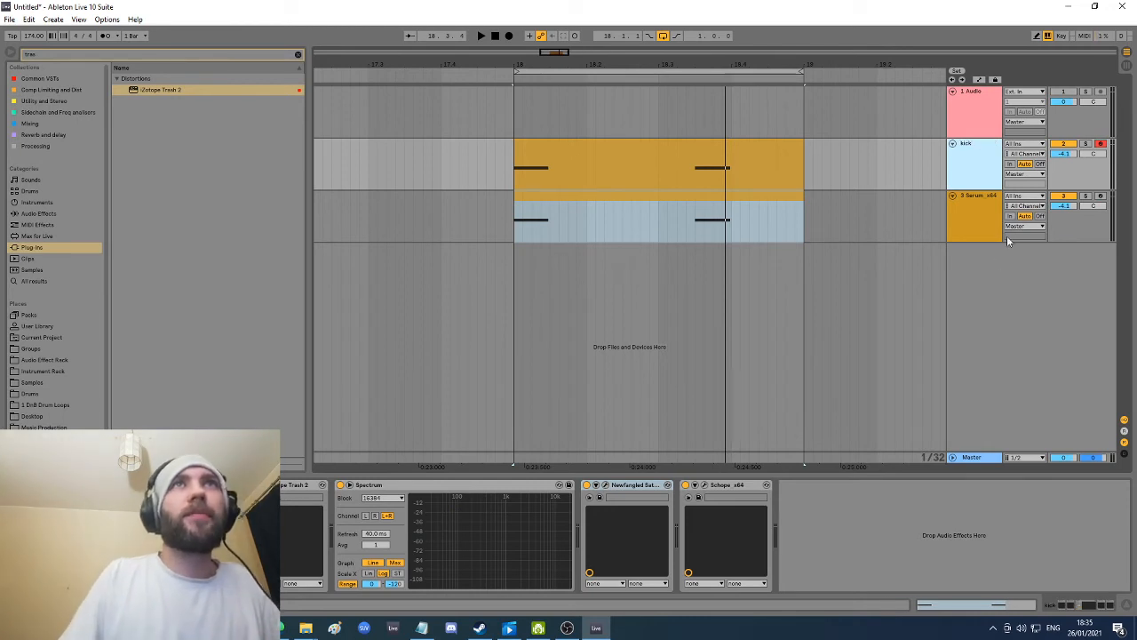
pyautogui.click(997, 215)
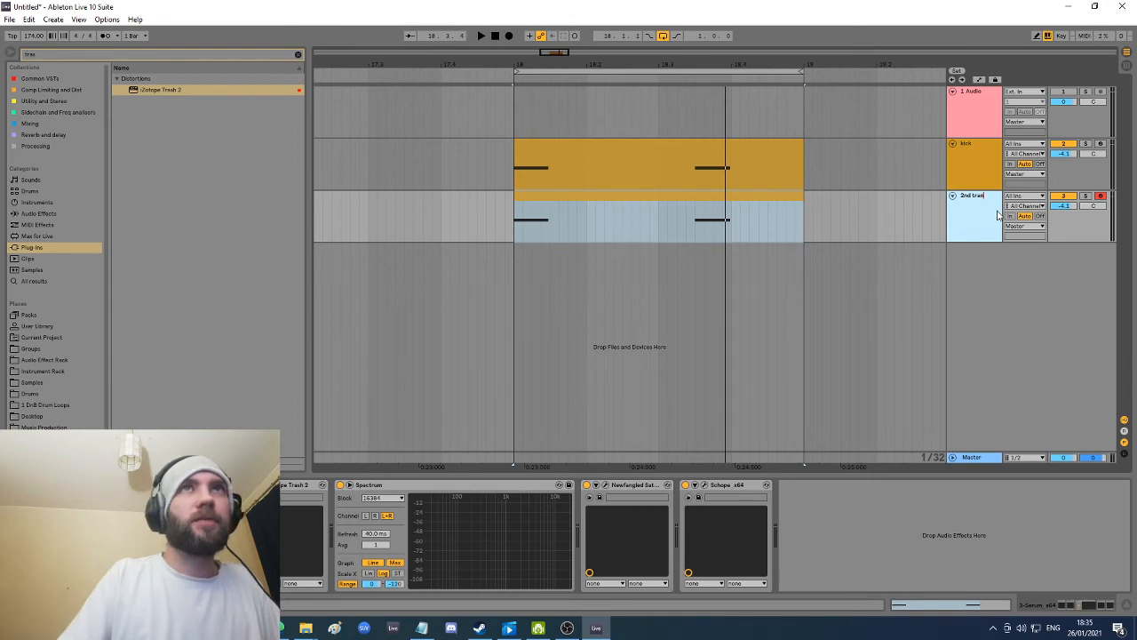
pyautogui.press('Return')
# Step: Mute the 2nd trans track and switch off oscillator B in the kick track's Serum
pyautogui.click(988, 172)
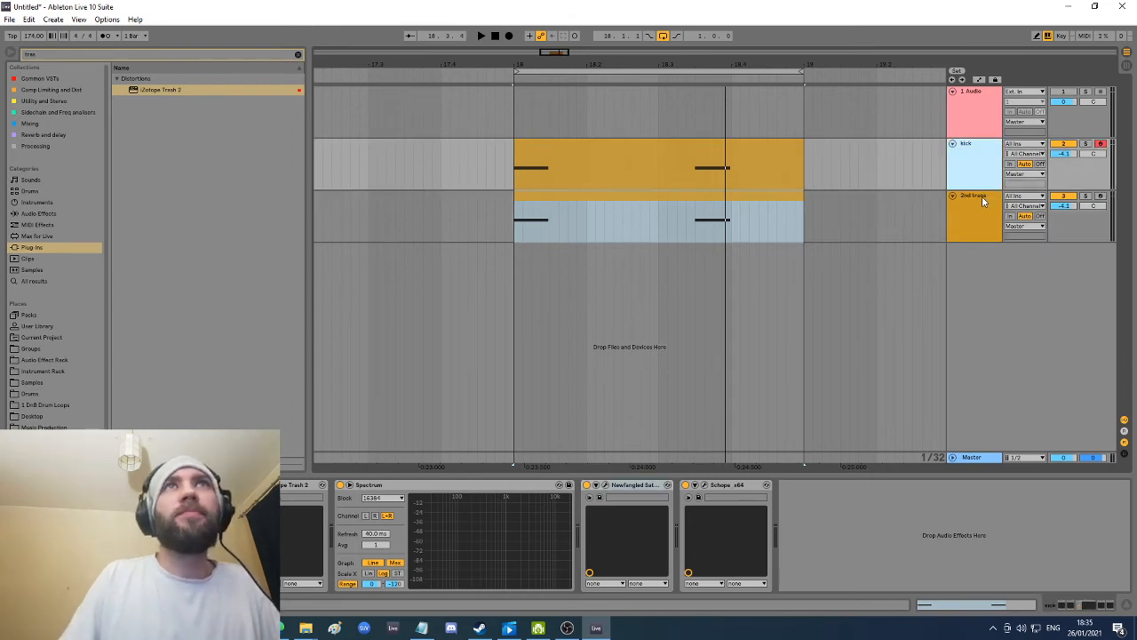
pyautogui.click(987, 206)
pyautogui.click(1070, 196)
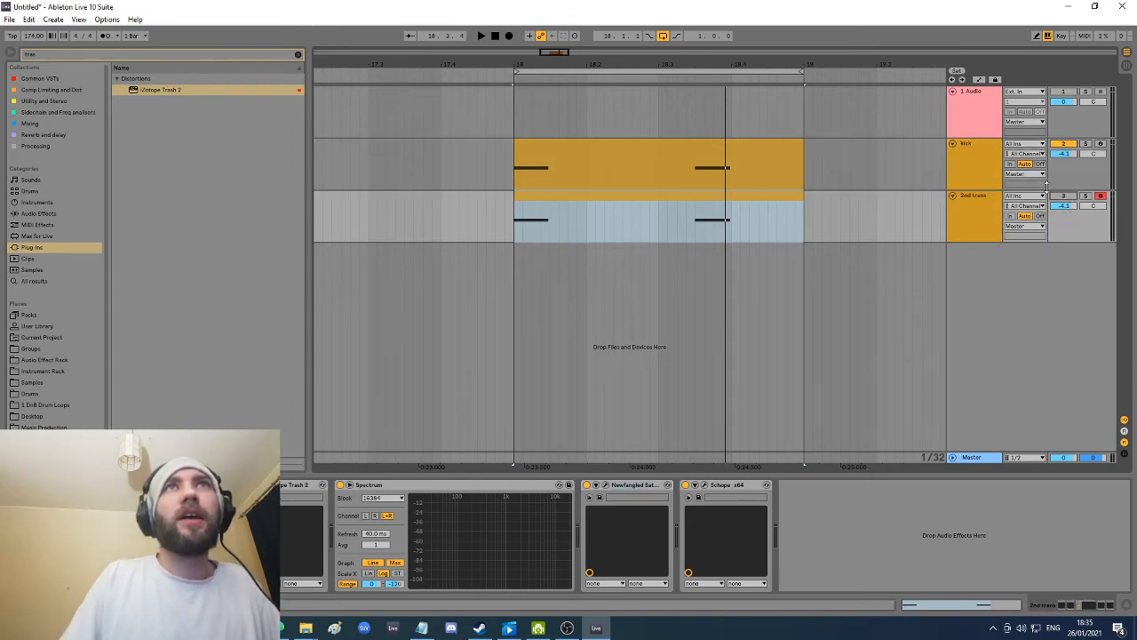
pyautogui.click(988, 170)
pyautogui.click(32, 485)
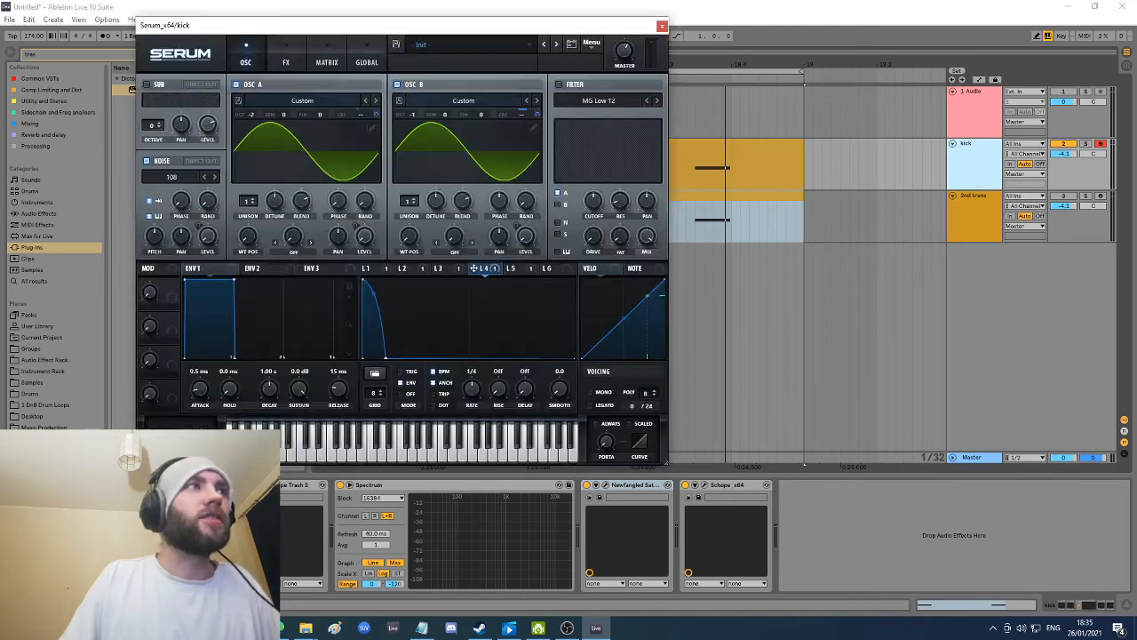
pyautogui.click(398, 84)
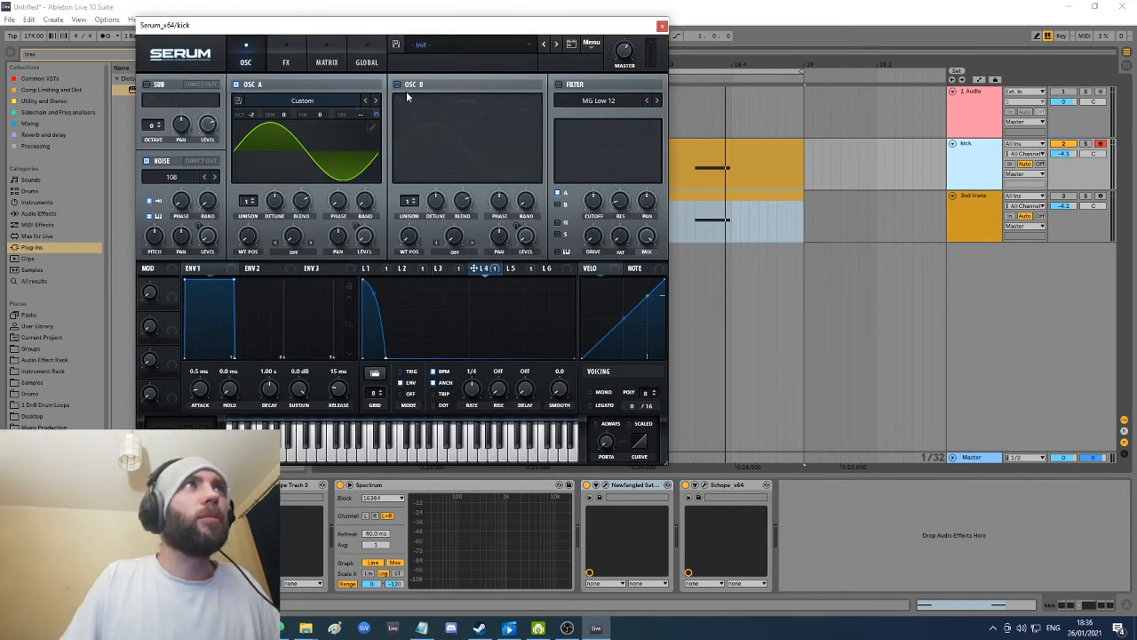
pyautogui.click(661, 27)
# Step: Switch off oscillator A and the noise oscillator in the 2nd trans track's Serum
pyautogui.press('Down')
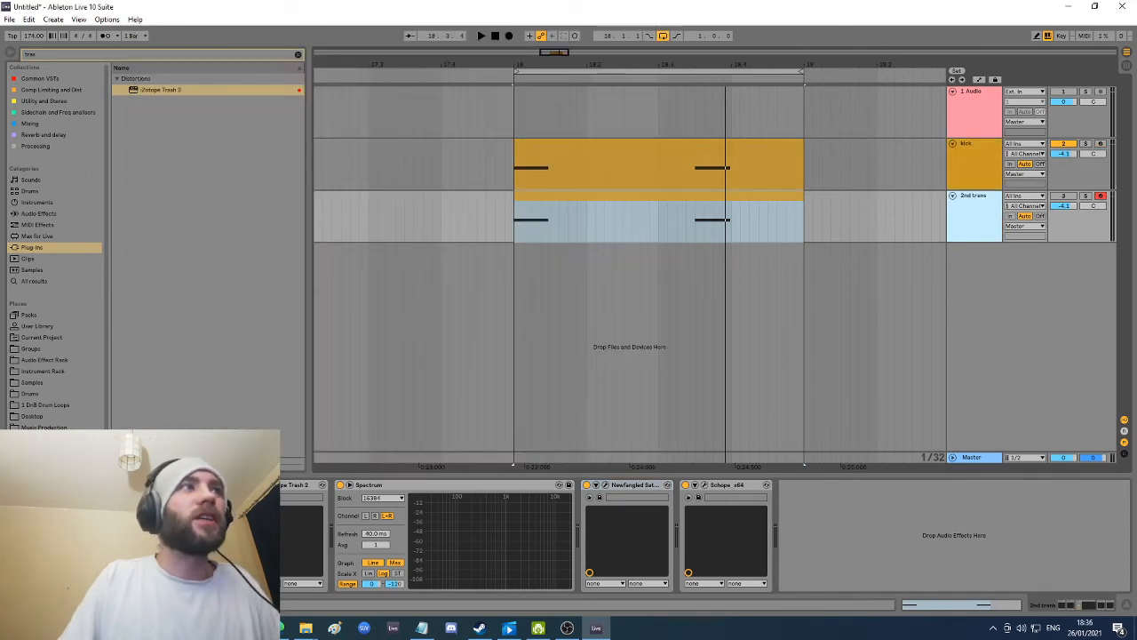
pyautogui.click(32, 485)
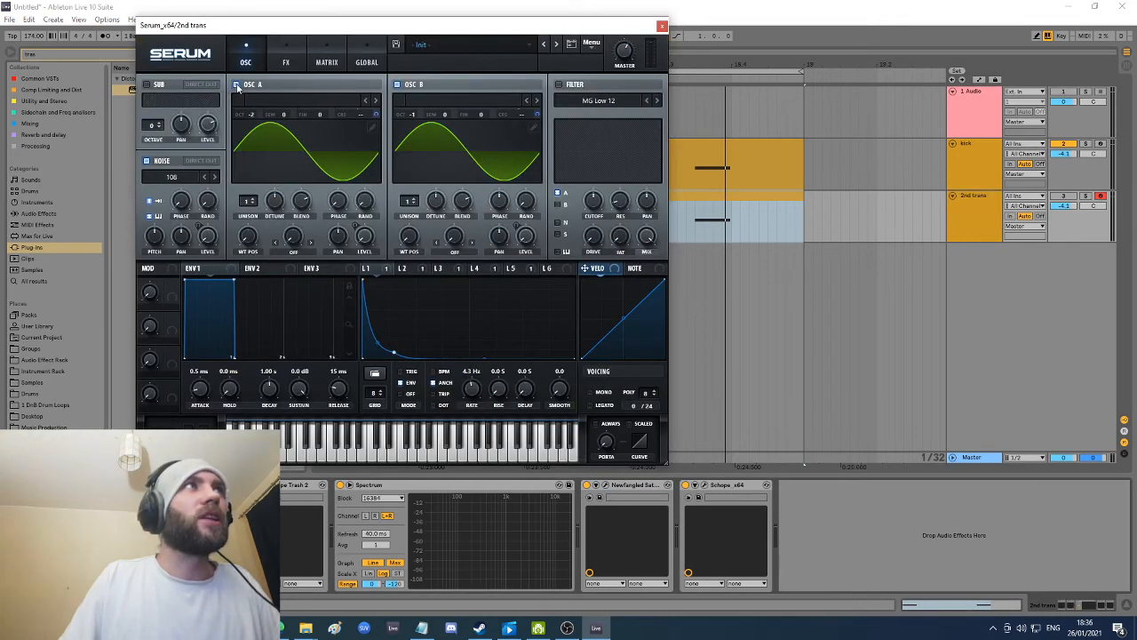
pyautogui.click(236, 84)
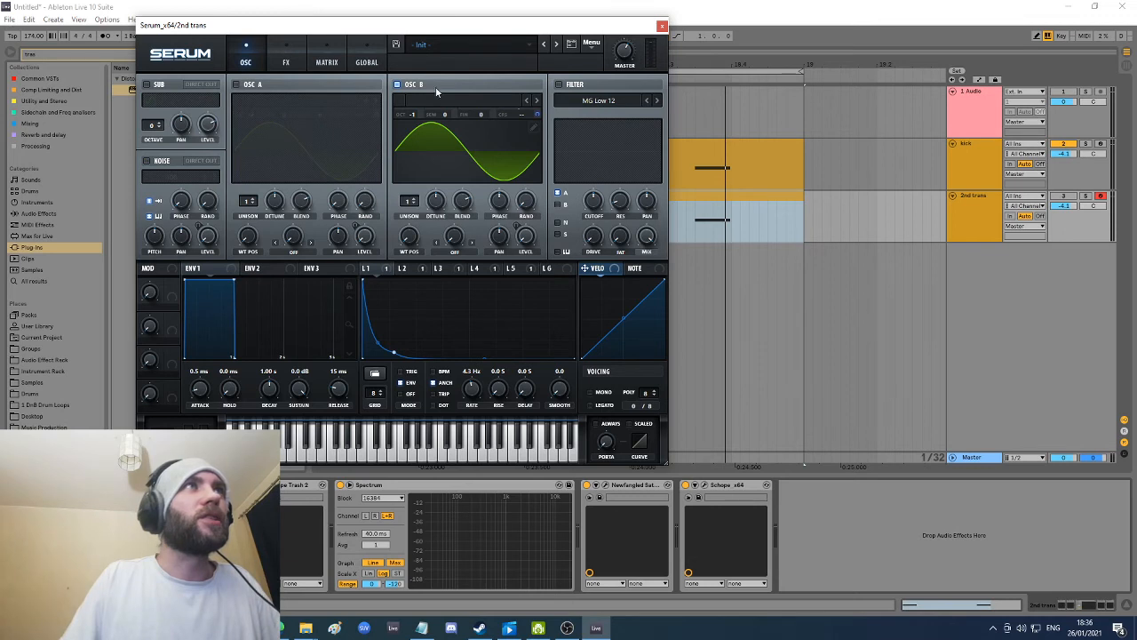
pyautogui.click(662, 26)
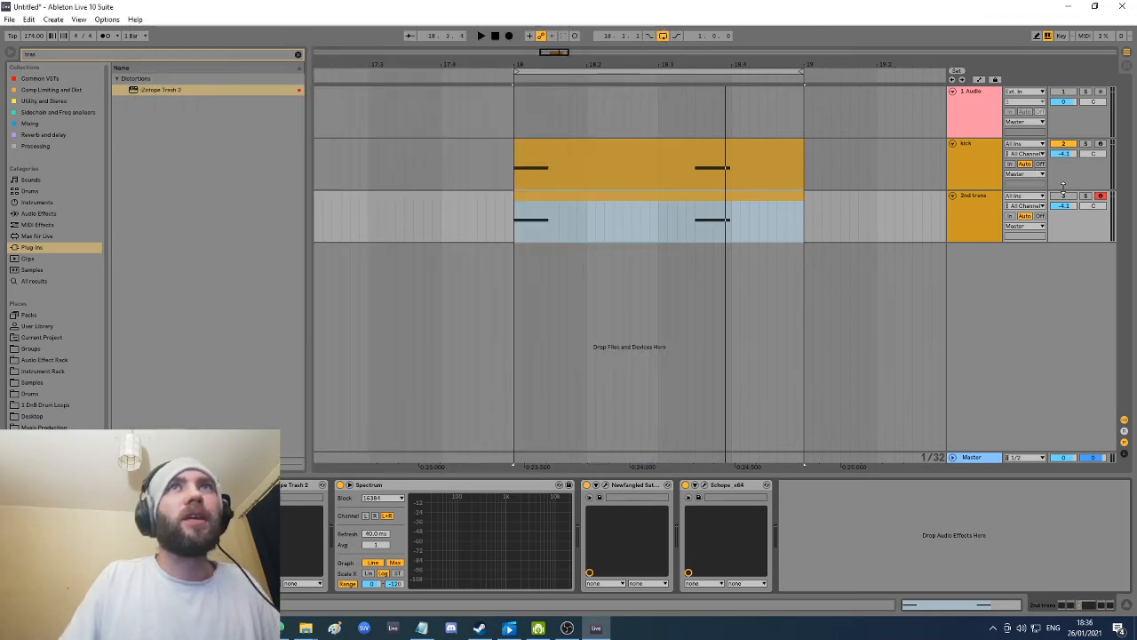
# Step: Mute the kick track, unmute 2nd trans and audition the second transient on its own
pyautogui.click(988, 197)
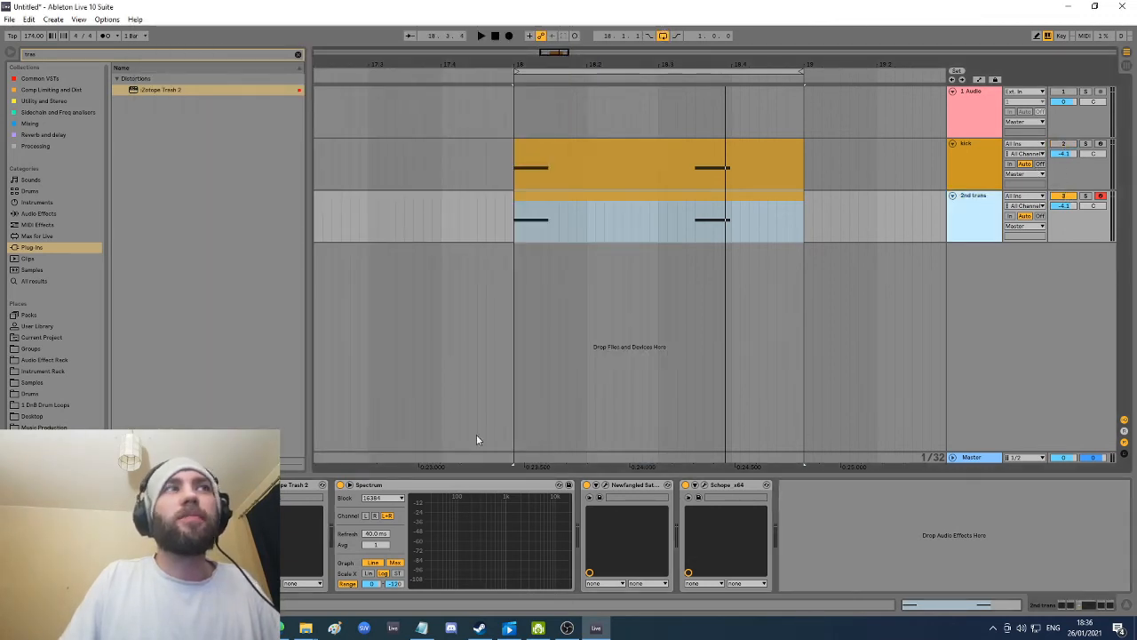
pyautogui.press('space')
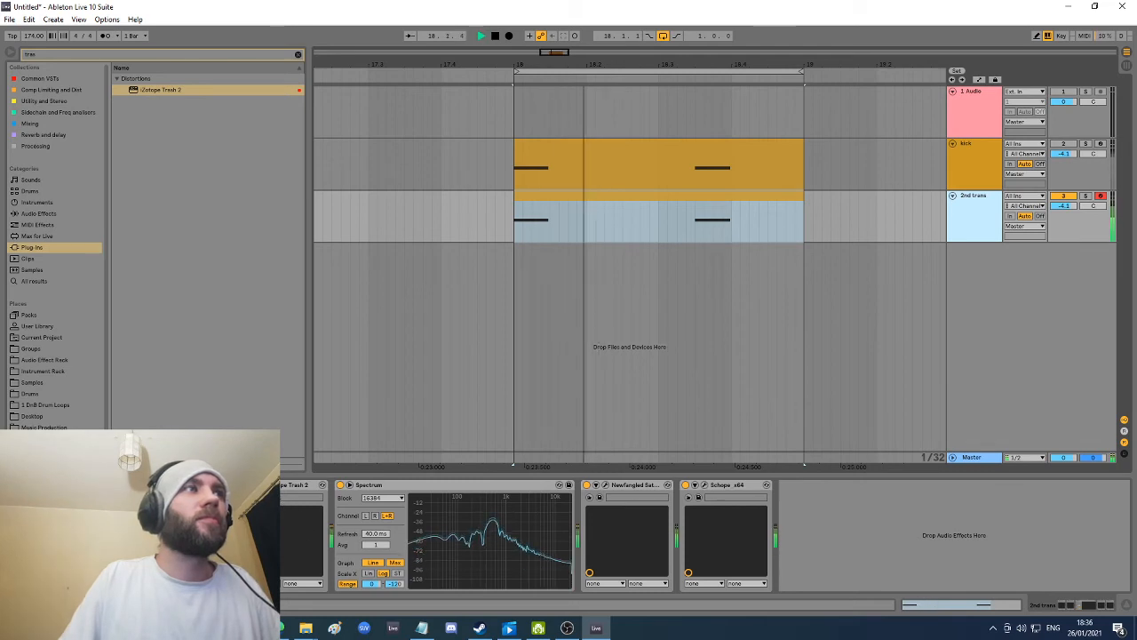
pyautogui.press('space')
# Step: In the 2nd trans track's Trash 2, bend the shape curve upward and raise the Stage 1 drive to 5.2
pyautogui.click(260, 485)
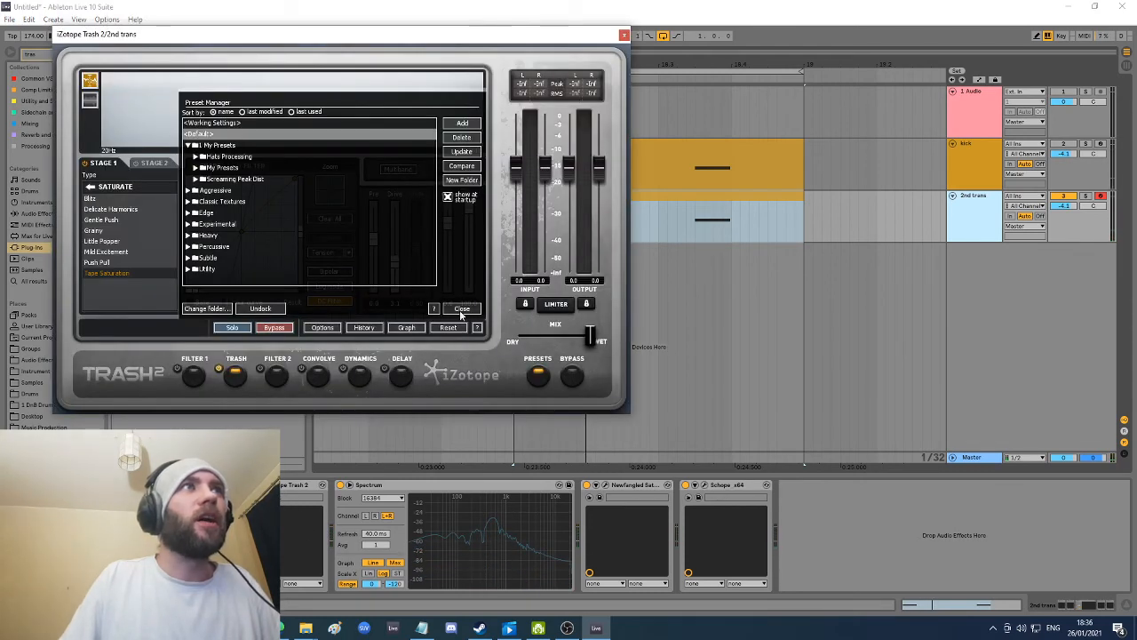
pyautogui.click(478, 308)
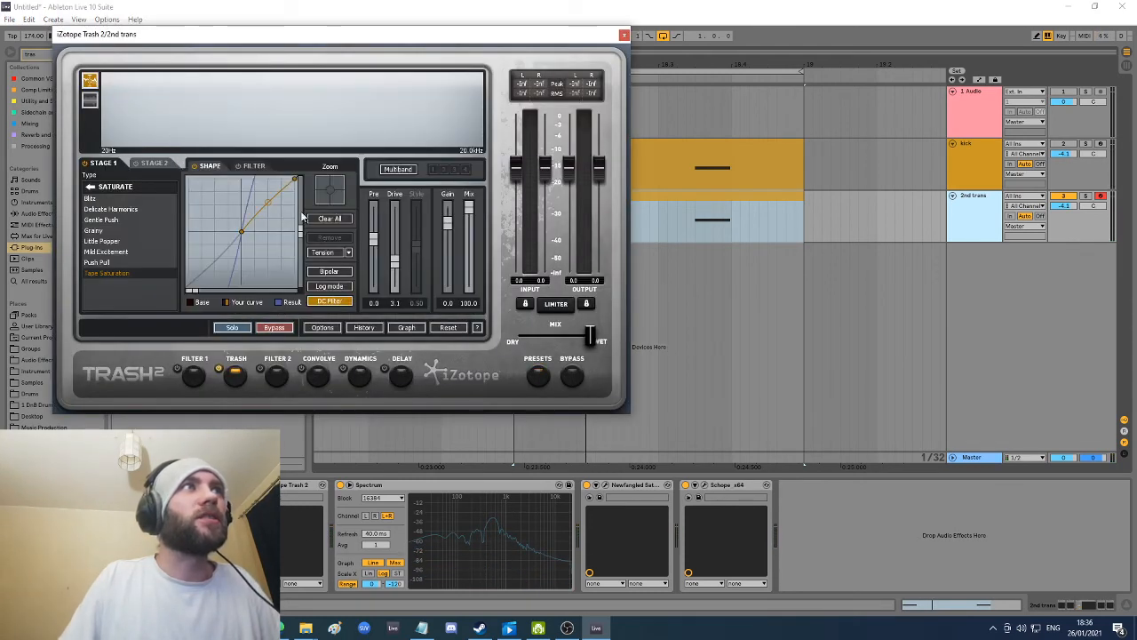
pyautogui.press('space')
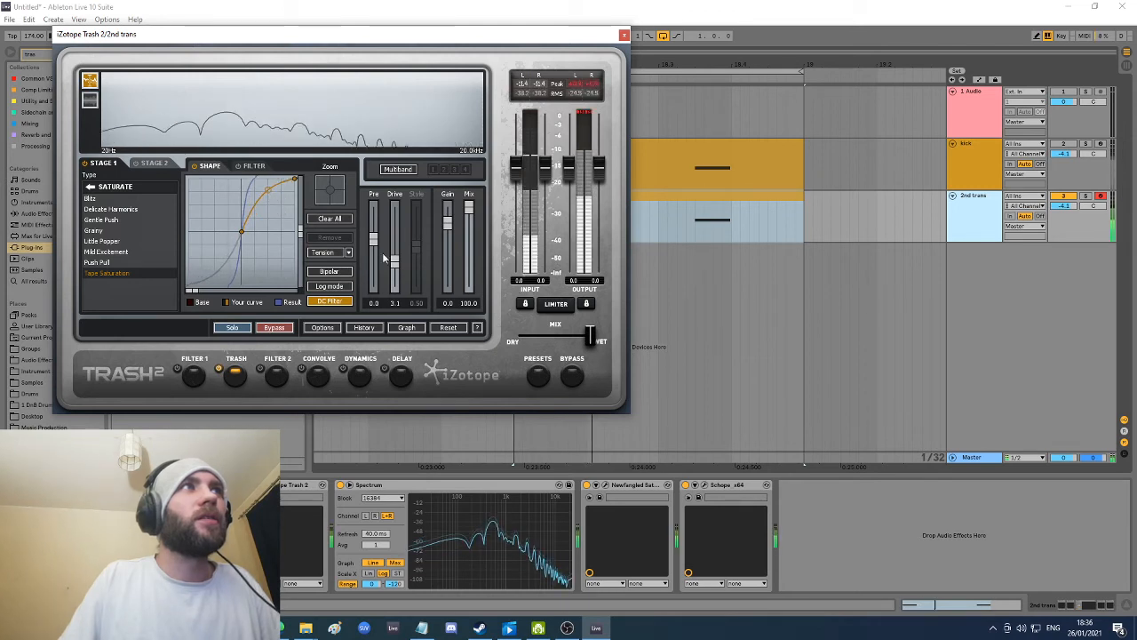
pyautogui.moveTo(394, 268); pyautogui.dragTo(404, 252)
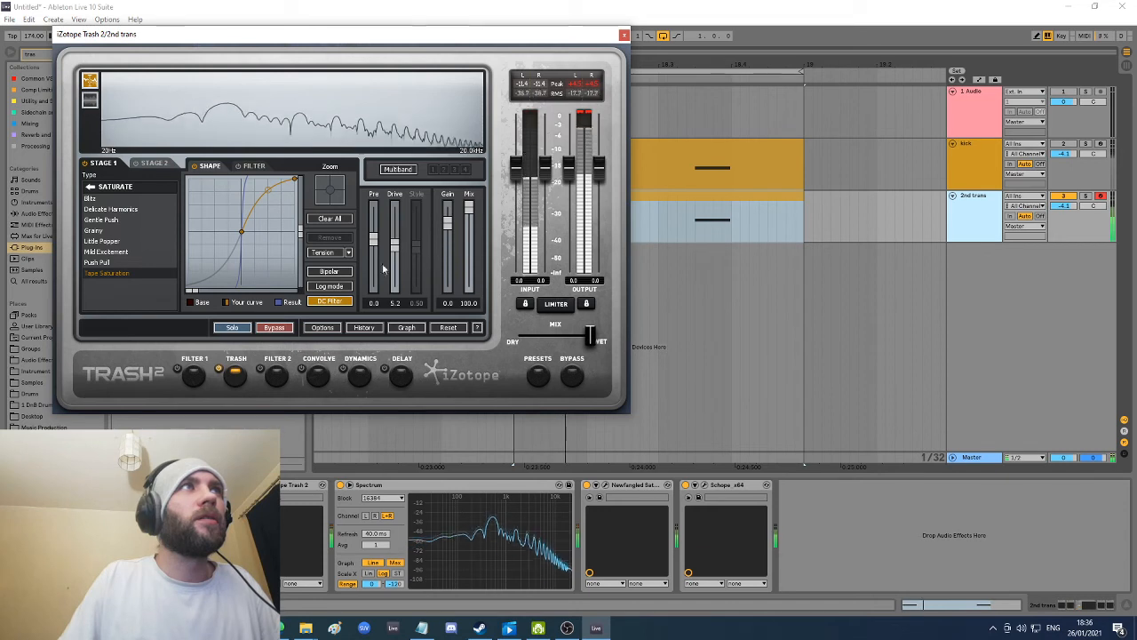
# Step: Audition the other Saturate types in Trash 2, including Grainy, Gentle Push and Delicate Harmonics, and return Stage 1 to Tape Saturation
pyautogui.click(132, 243)
pyautogui.click(120, 263)
pyautogui.click(129, 230)
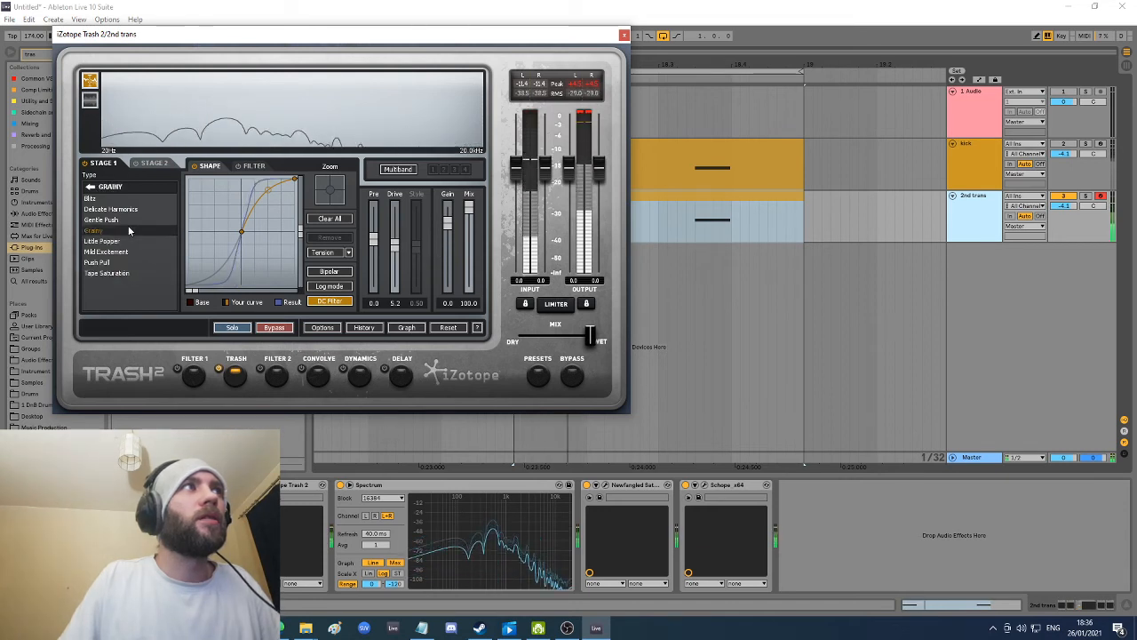
pyautogui.click(129, 219)
pyautogui.click(124, 210)
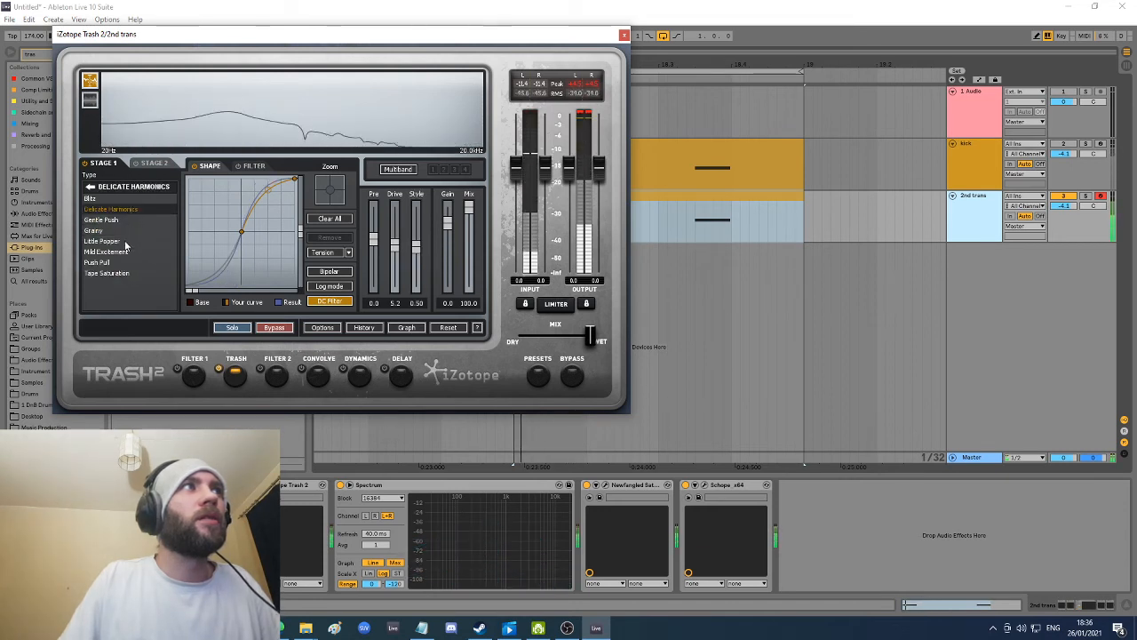
pyautogui.click(125, 273)
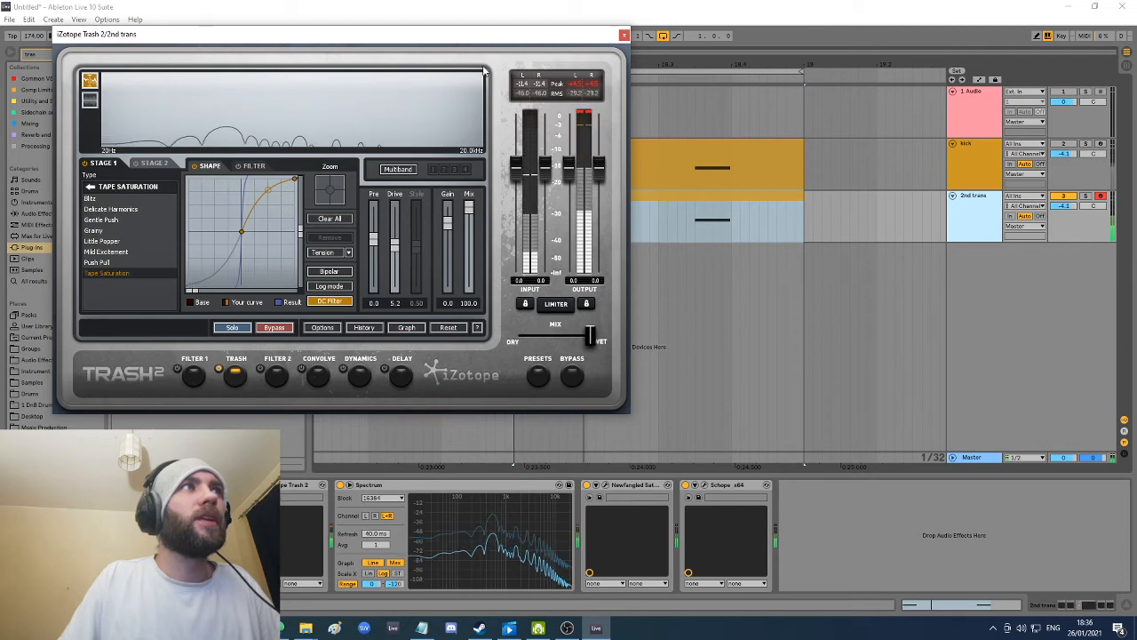
pyautogui.click(623, 34)
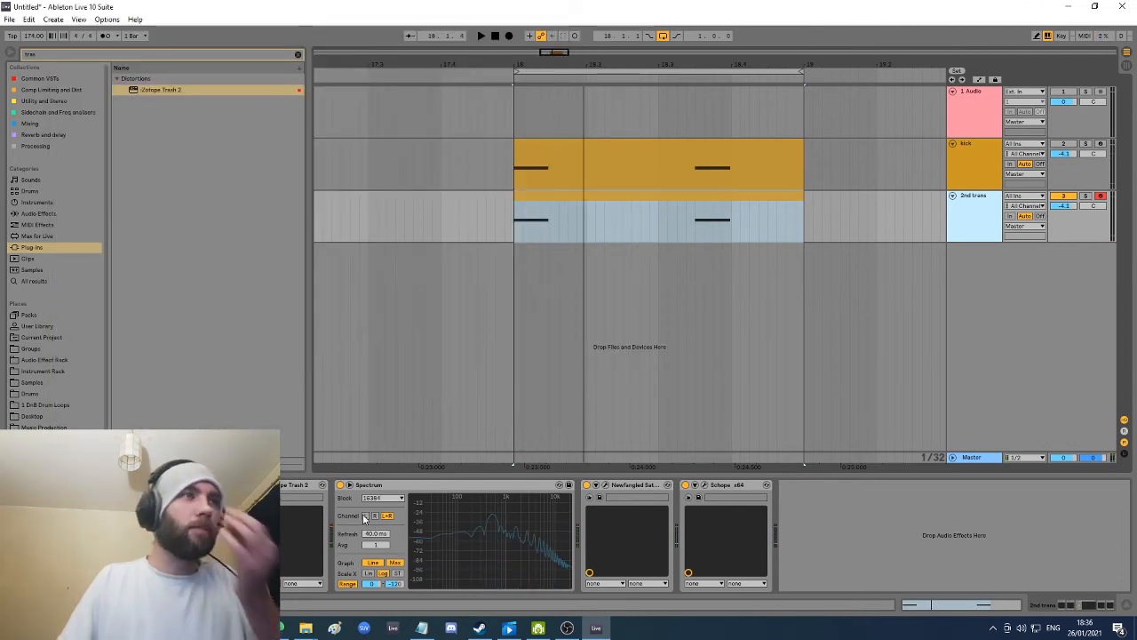
# Step: Raise the drive of Newfangled Saturate on the 2nd trans track to 5.8 dB and audition the result
pyautogui.click(606, 485)
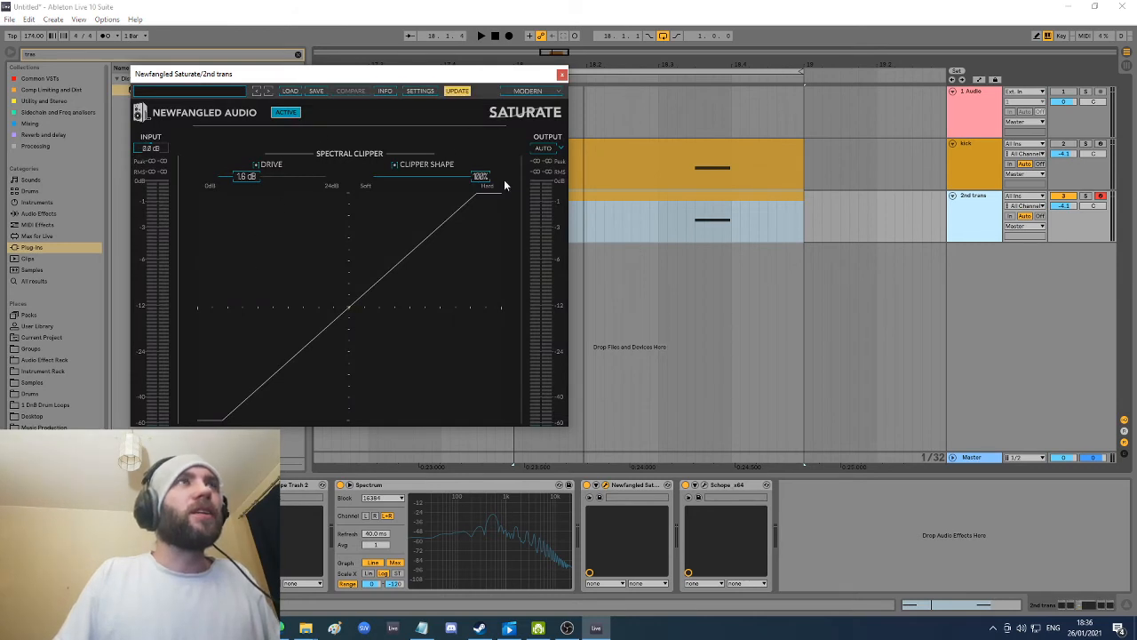
pyautogui.press('space')
pyautogui.moveTo(246, 181); pyautogui.dragTo(283, 177)
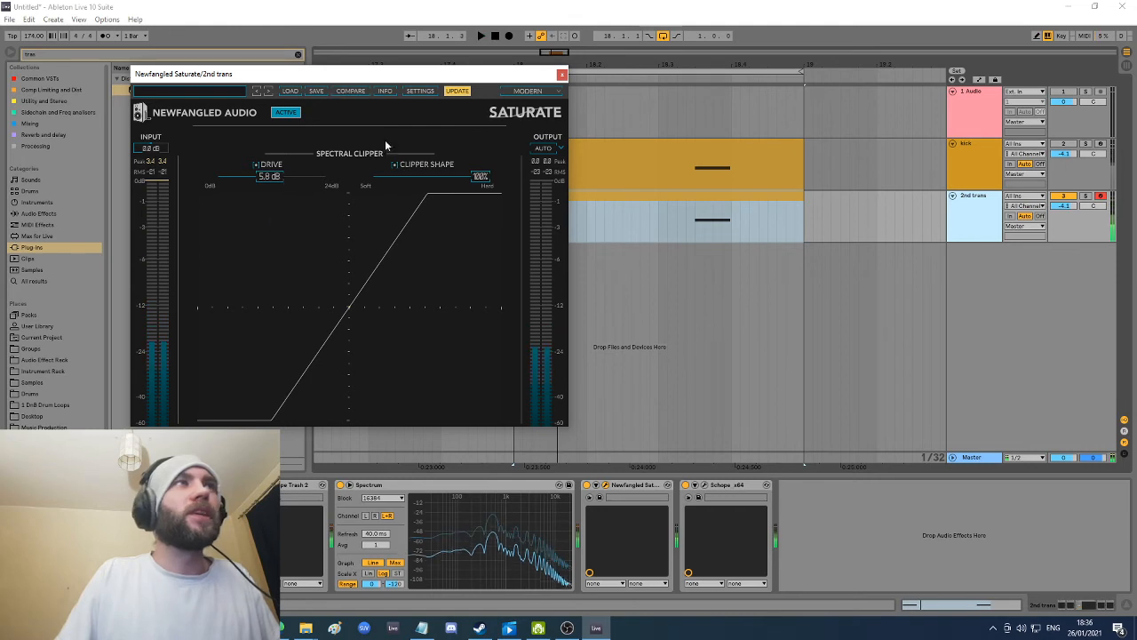
pyautogui.press('space')
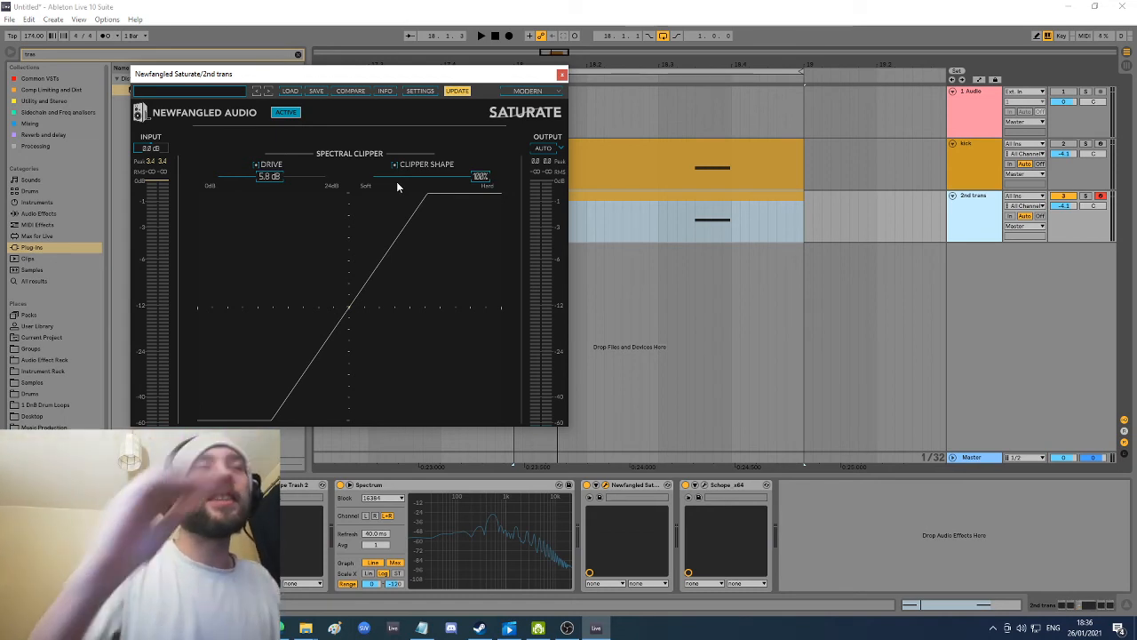
pyautogui.click(562, 73)
pyautogui.press('space')
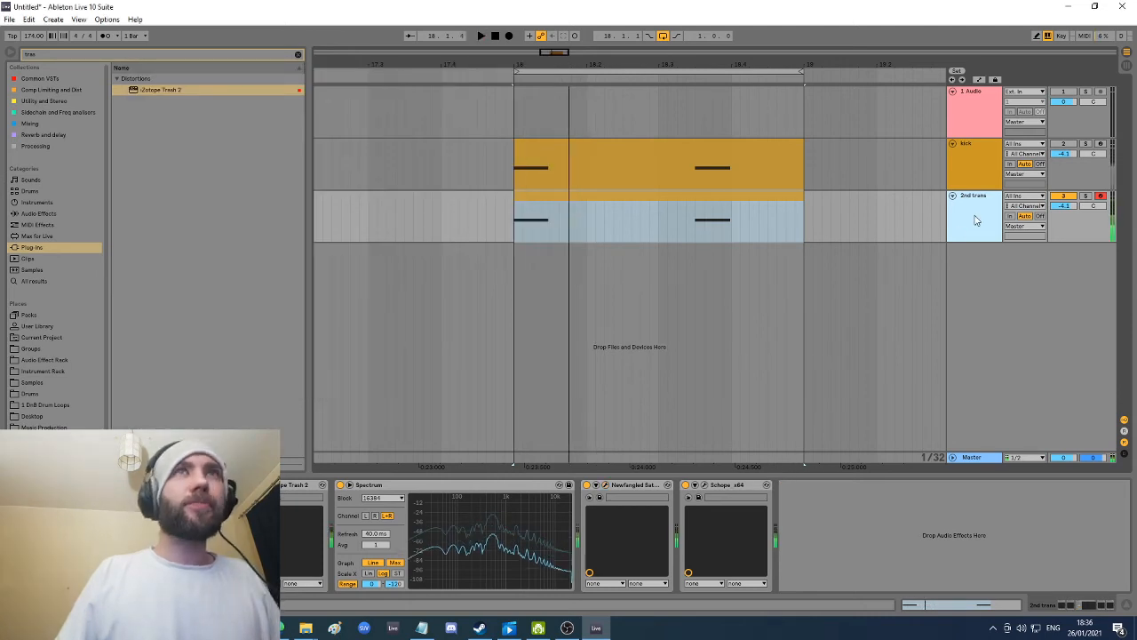
pyautogui.press('space')
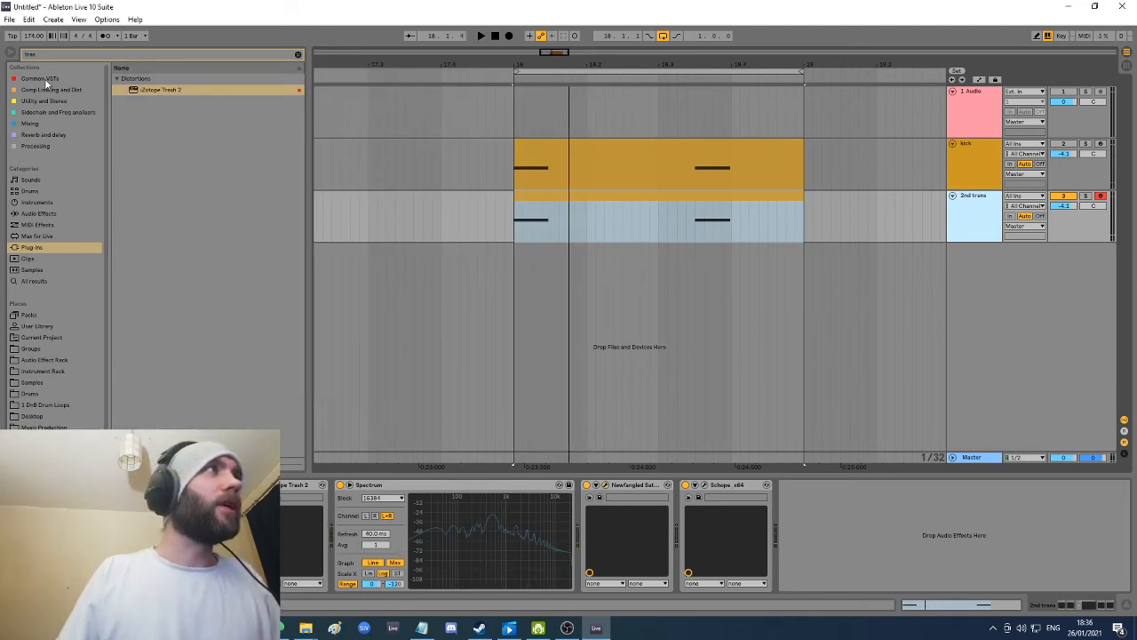
# Step: Insert an EQ Eight between Newfangled Saturate and Schope on the 2nd trans track
pyautogui.click(74, 214)
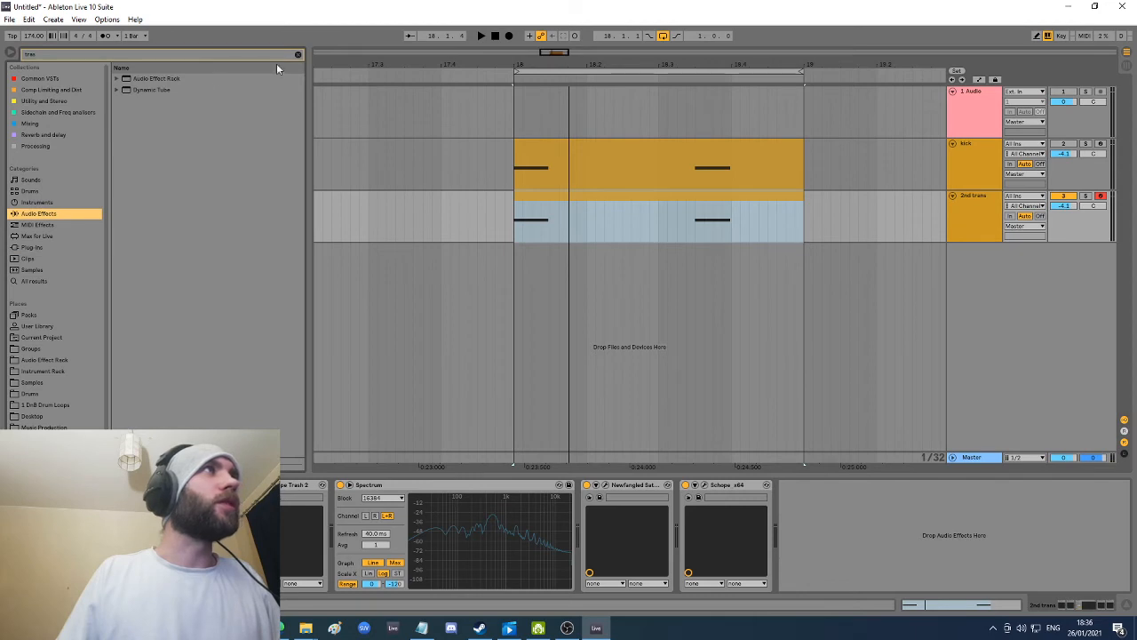
pyautogui.click(299, 54)
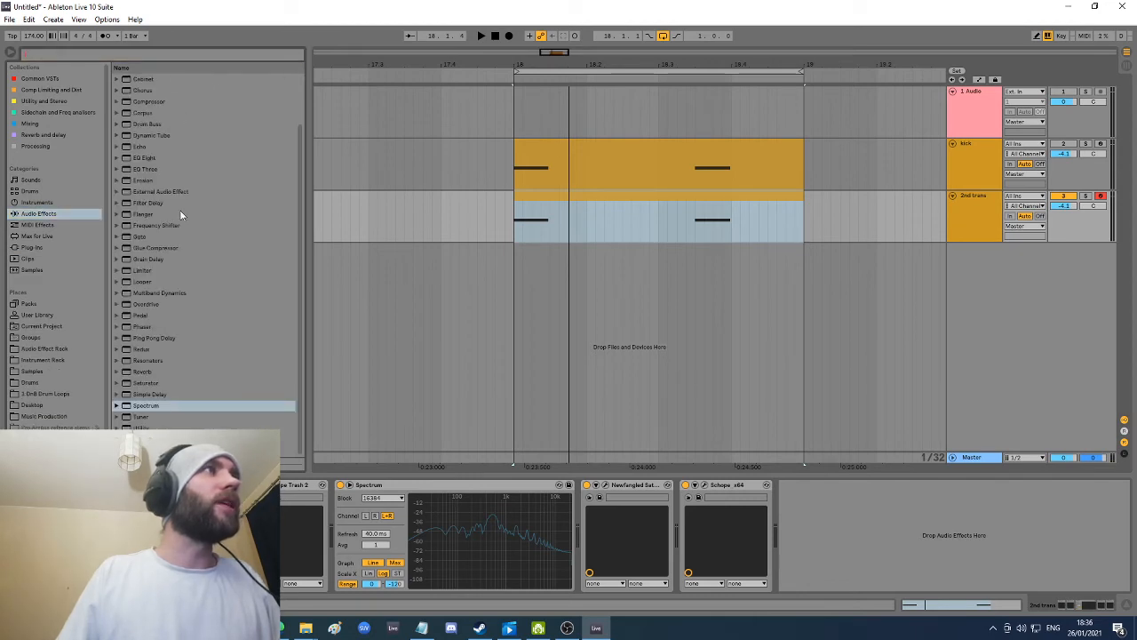
pyautogui.click(146, 169)
pyautogui.click(144, 159)
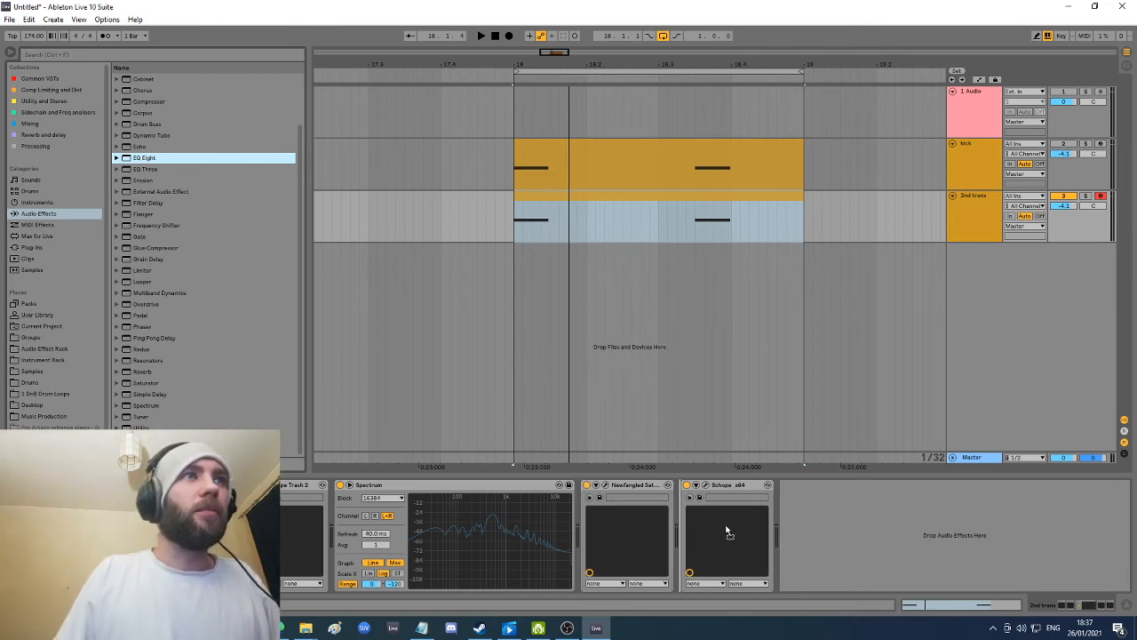
pyautogui.press('Return')
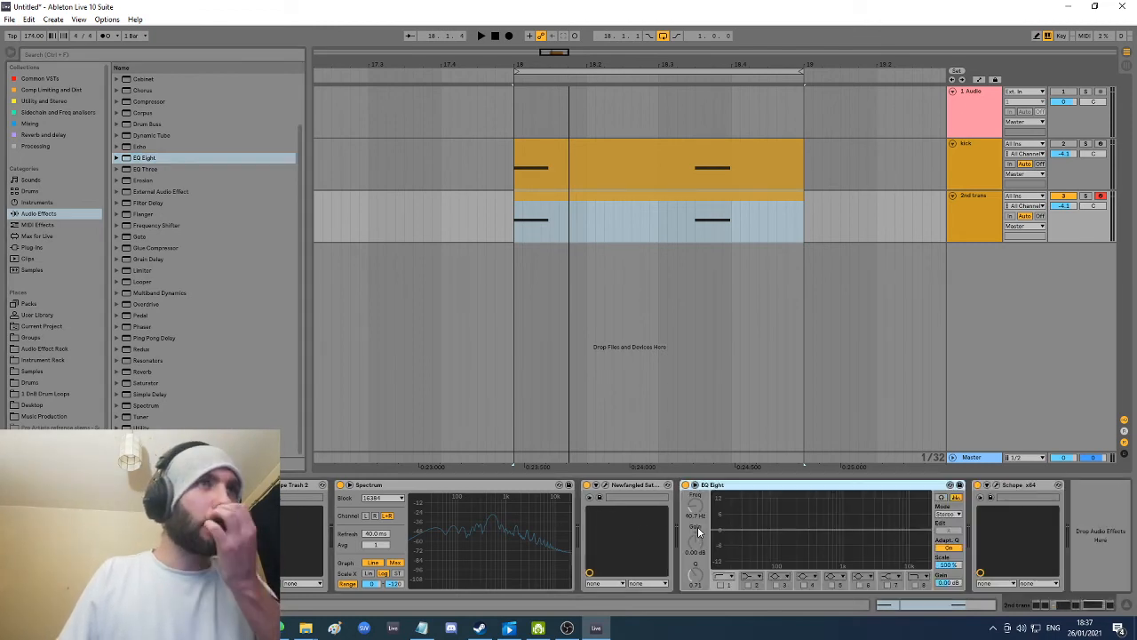
# Step: Enable the EQ Eight's first band as a low cut at 273 Hz and play the clip
pyautogui.click(721, 586)
pyautogui.moveTo(751, 537); pyautogui.dragTo(805, 537)
pyautogui.press('space')
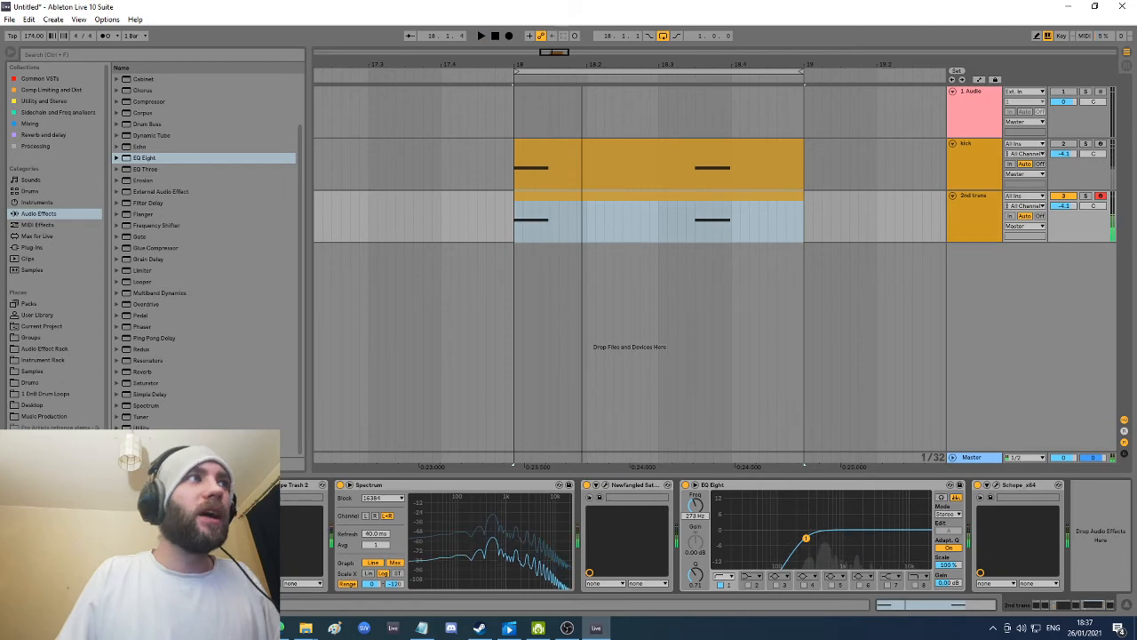
# Step: In the 2nd trans track's Serum, assign LFO 6 as the source in the first free modulation matrix row and show its shape
pyautogui.hotkey('ctrl', 'alt', 'p')
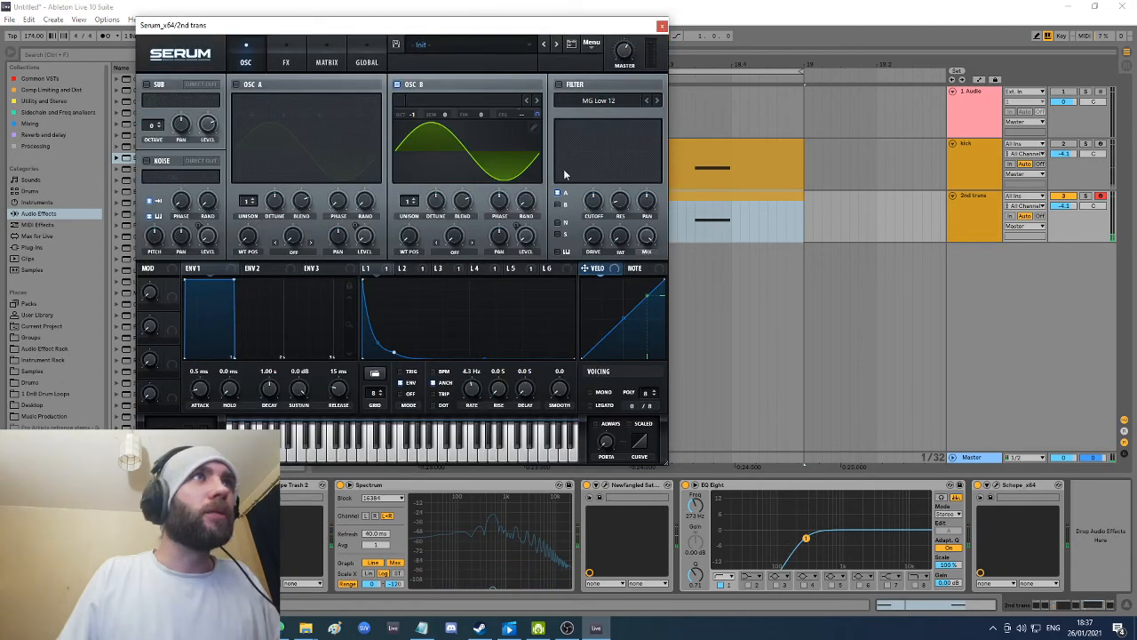
pyautogui.click(366, 62)
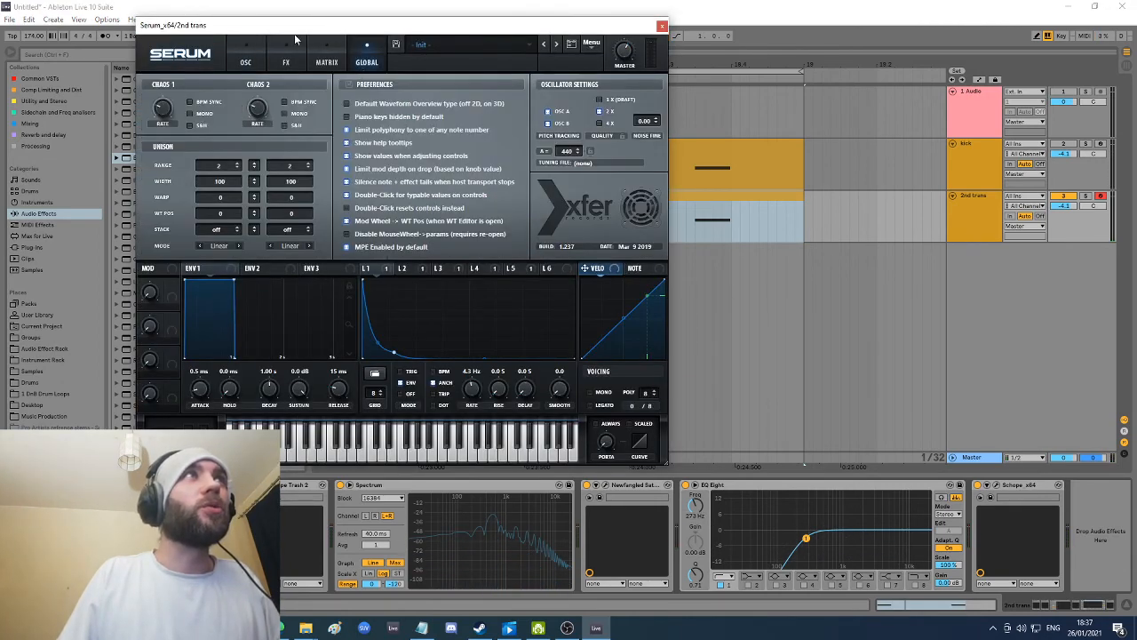
pyautogui.click(322, 62)
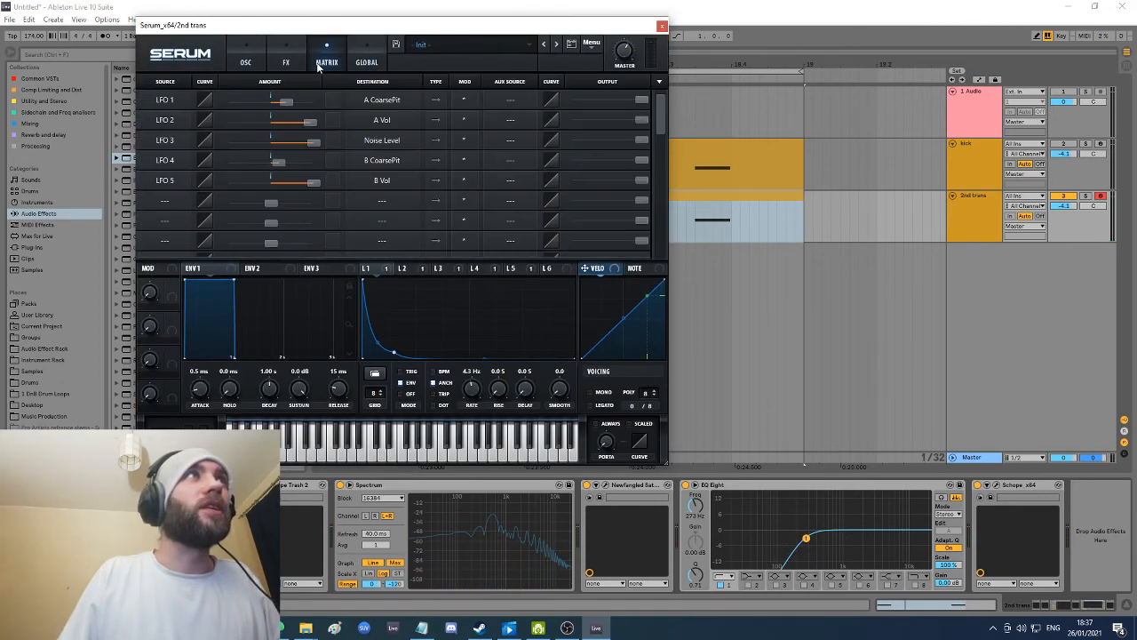
pyautogui.click(165, 204)
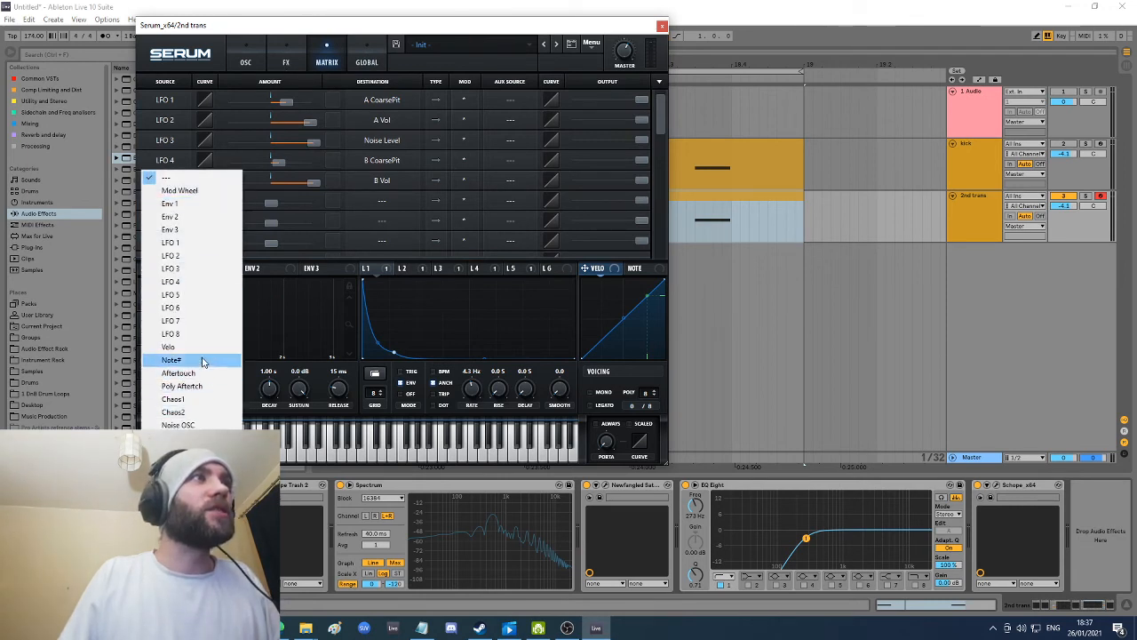
pyautogui.click(201, 308)
pyautogui.click(522, 270)
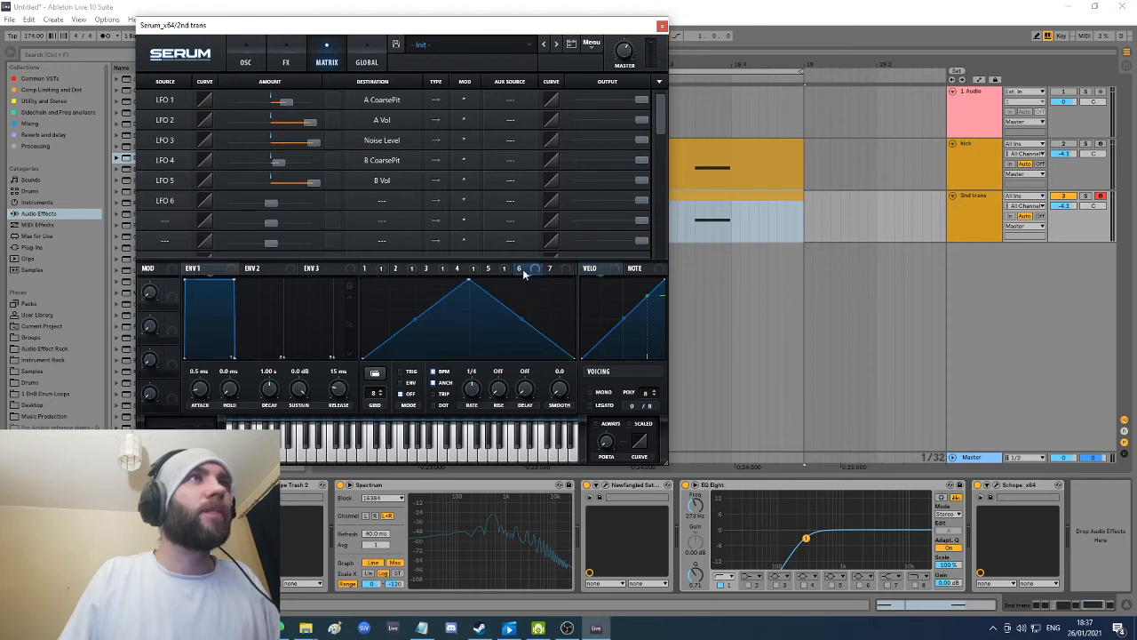
# Step: Route LFO 6 to the global master tuning destination with a modulation amount of 25
pyautogui.click(368, 202)
pyautogui.moveTo(396, 306)
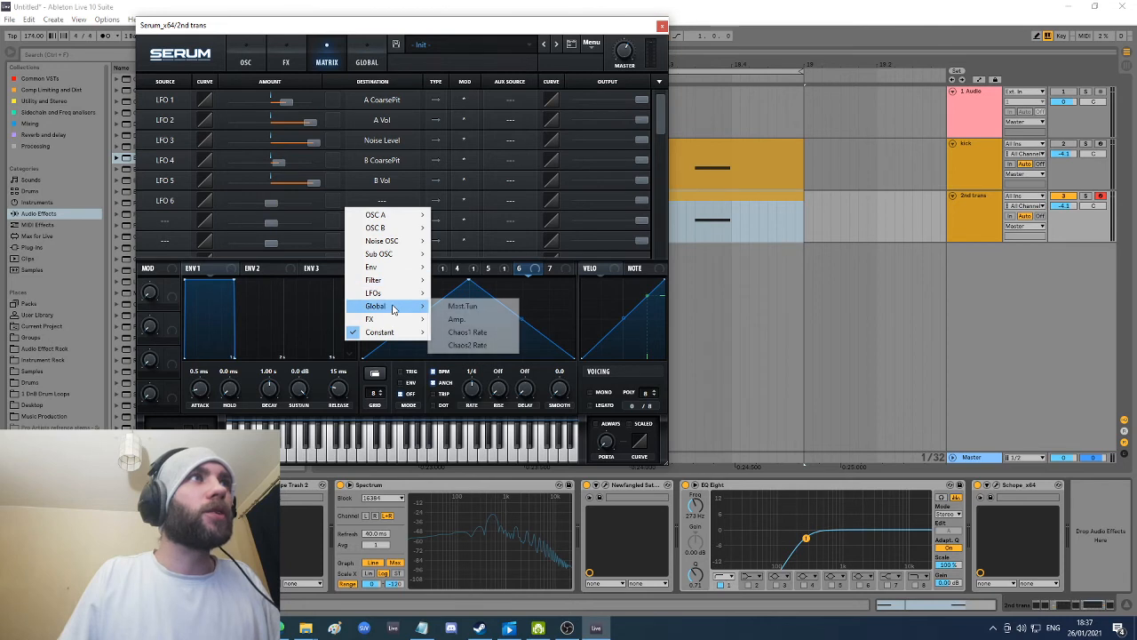
pyautogui.click(465, 306)
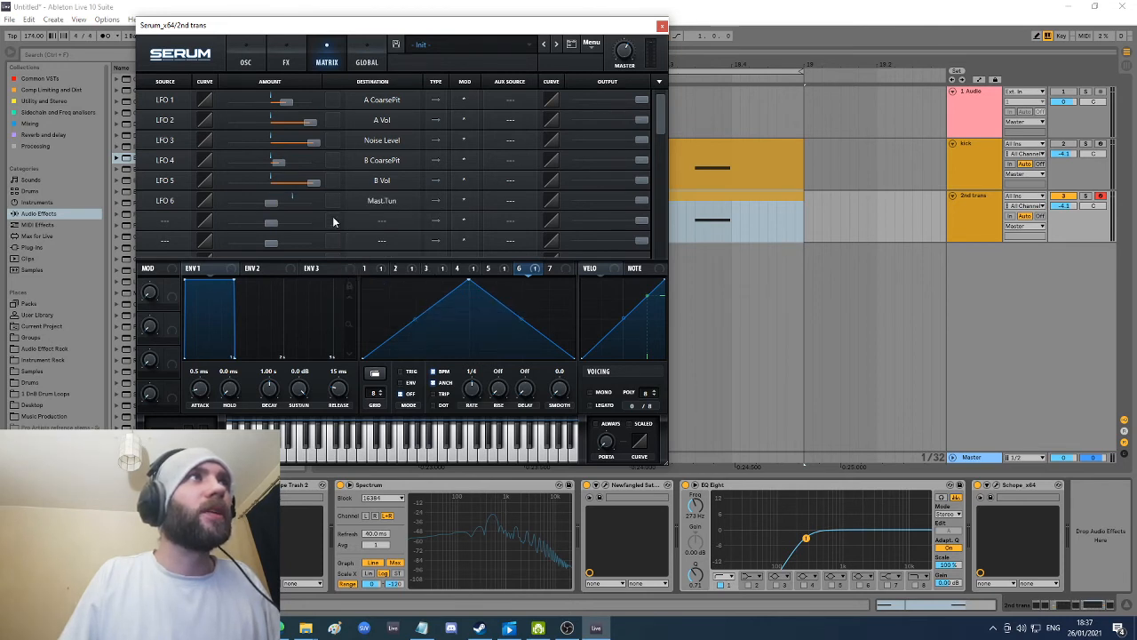
pyautogui.moveTo(275, 207); pyautogui.dragTo(279, 207)
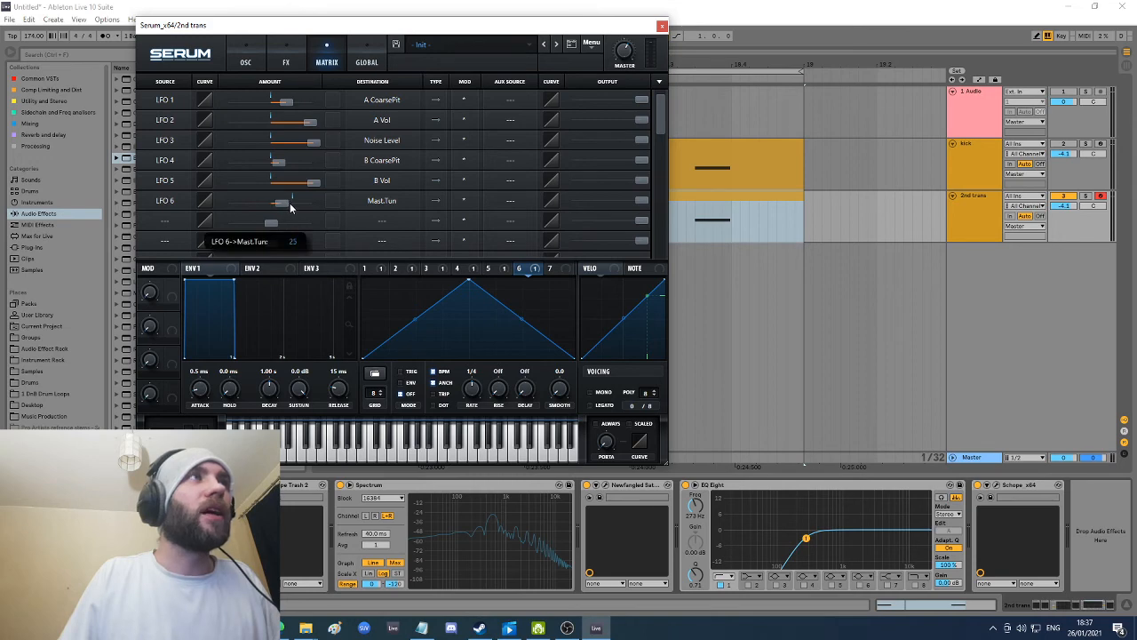
pyautogui.click(245, 64)
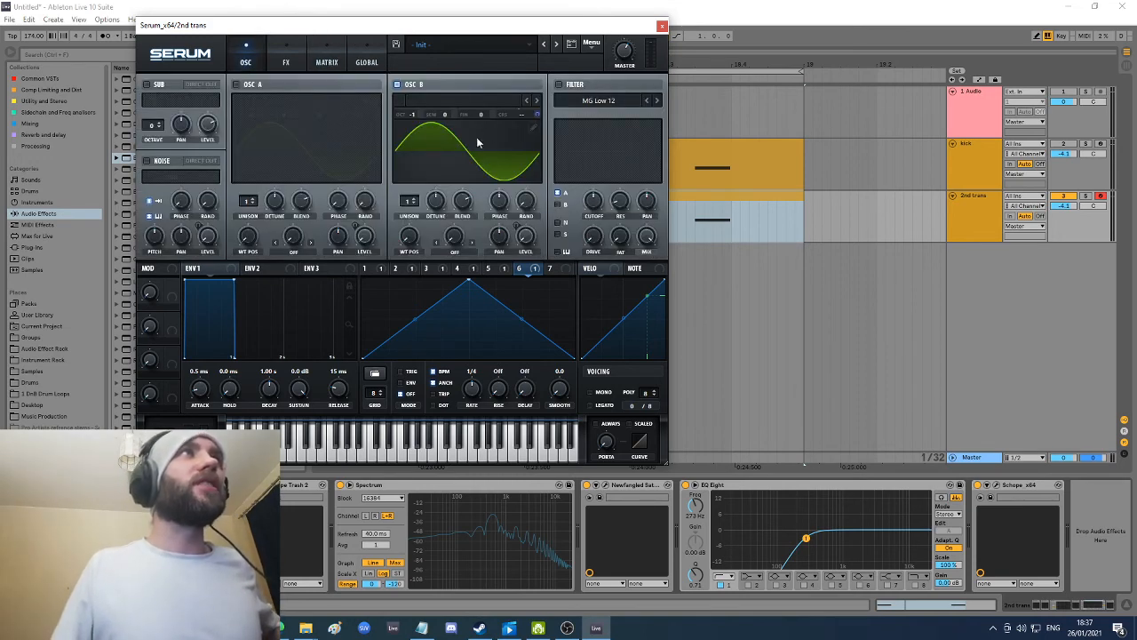
pyautogui.click(333, 59)
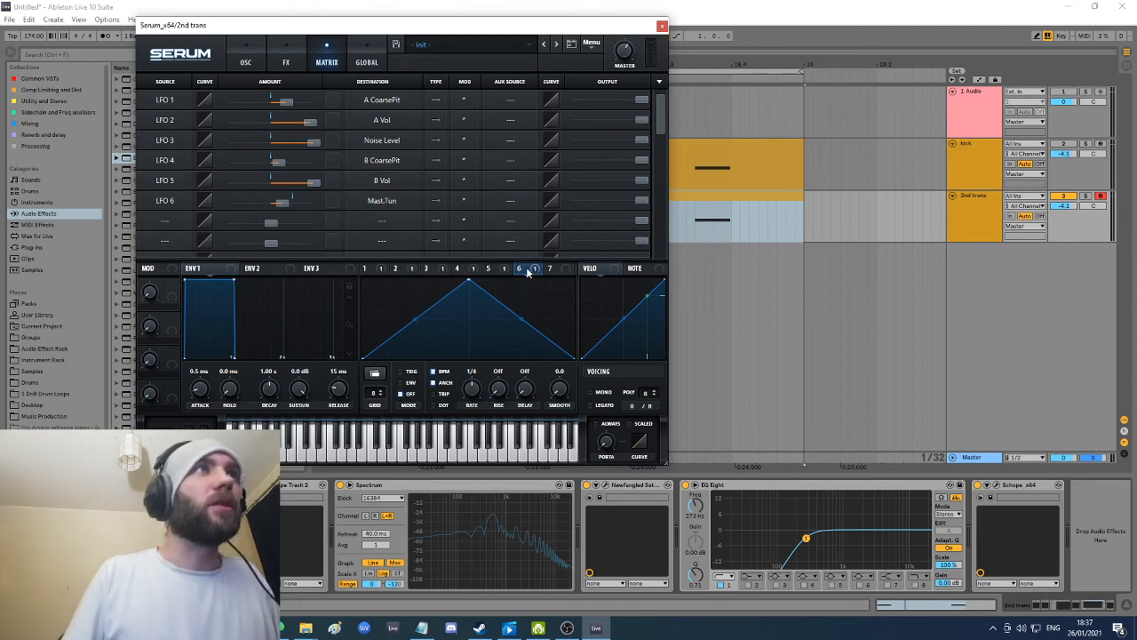
# Step: Reshape LFO 6 into a short, steeply curved decay from the start and set its master tuning amount to 9
pyautogui.moveTo(466, 287); pyautogui.dragTo(384, 252)
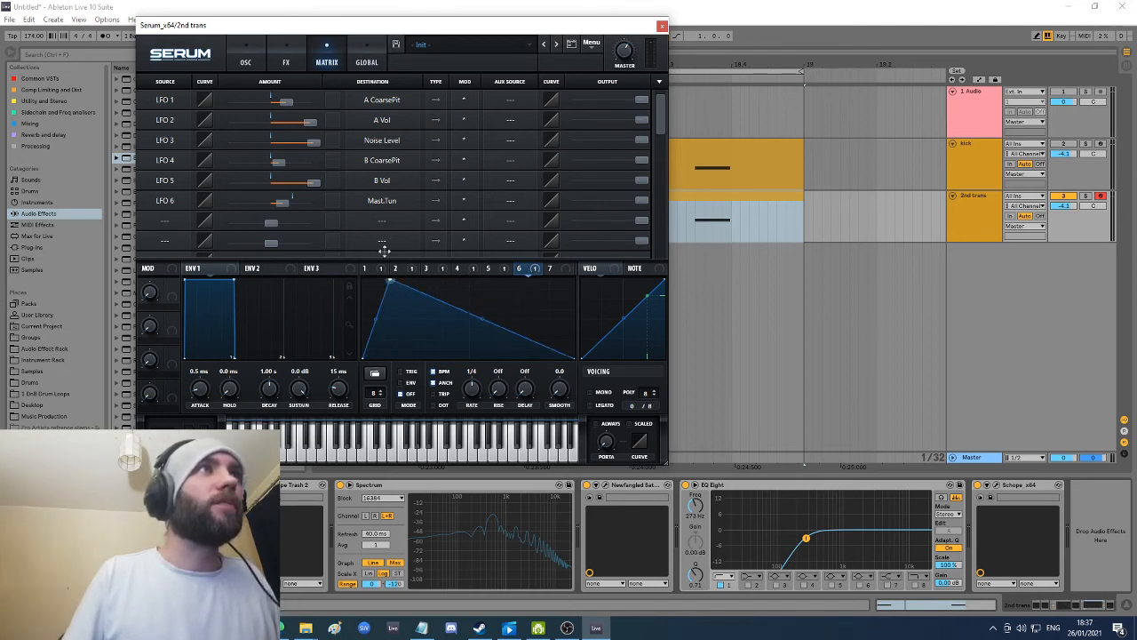
pyautogui.doubleClick(442, 322)
pyautogui.moveTo(442, 322); pyautogui.dragTo(392, 359)
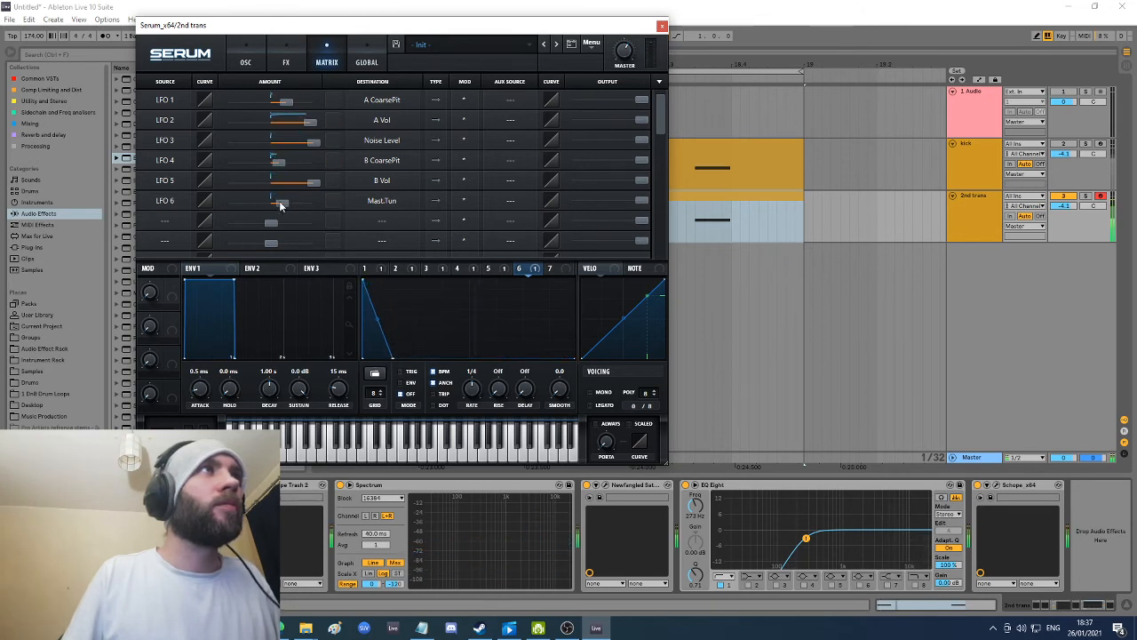
pyautogui.moveTo(279, 201); pyautogui.dragTo(273, 201)
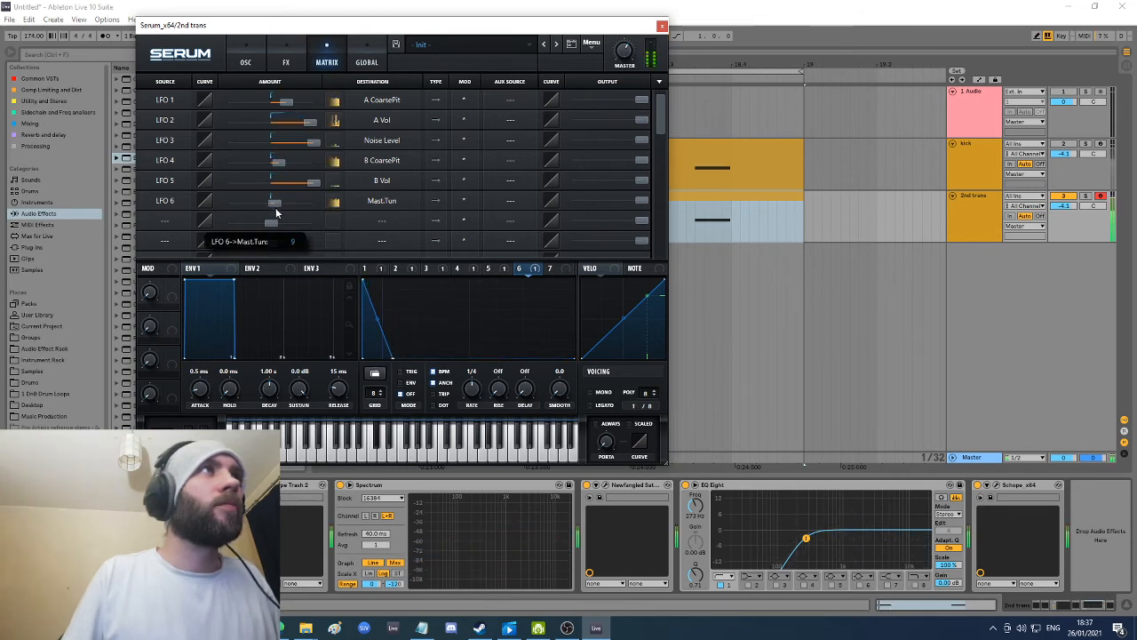
pyautogui.moveTo(377, 319); pyautogui.dragTo(378, 335)
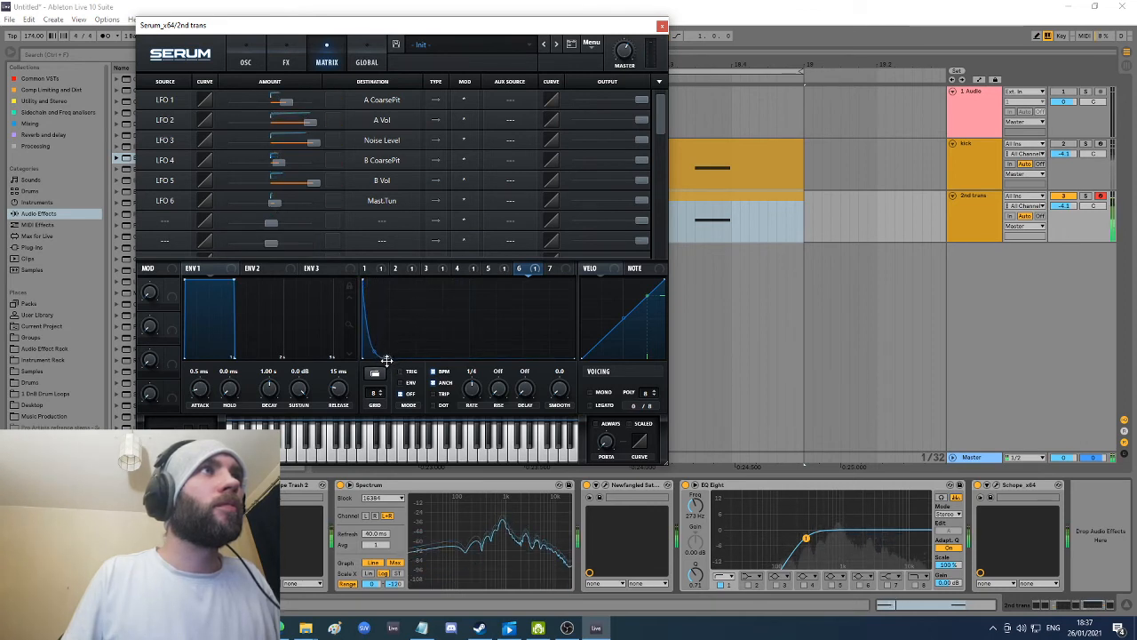
pyautogui.click(497, 269)
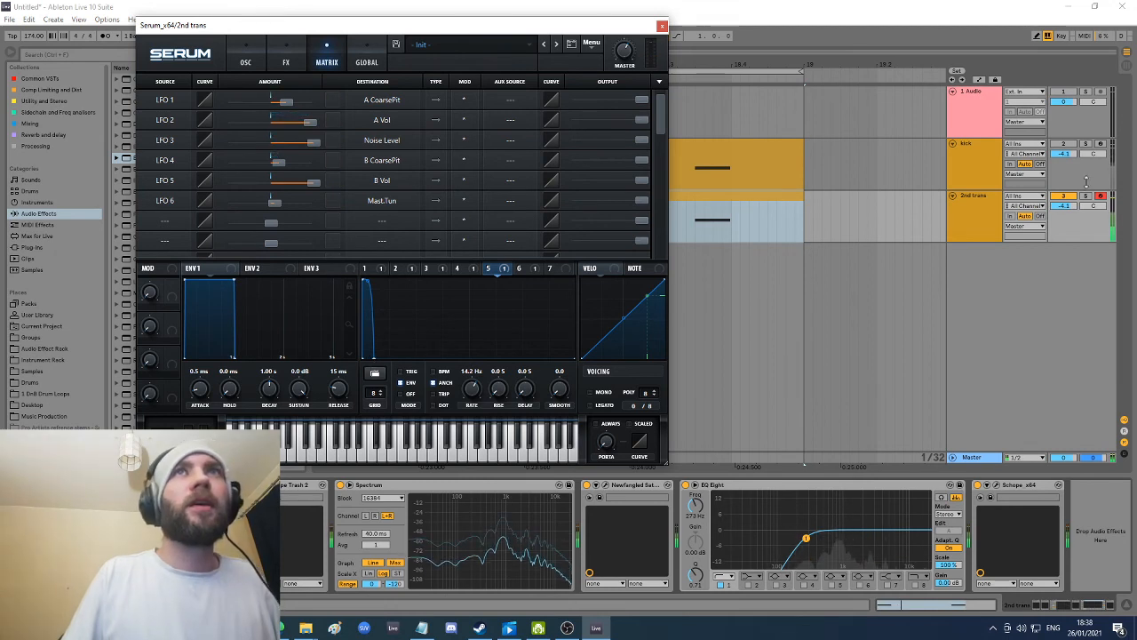
# Step: Unmute the kick track, pull the 2nd trans volume fully down, and raise it to -7.8 dB while both tracks play
pyautogui.moveTo(1069, 207); pyautogui.dragTo(1069, 293)
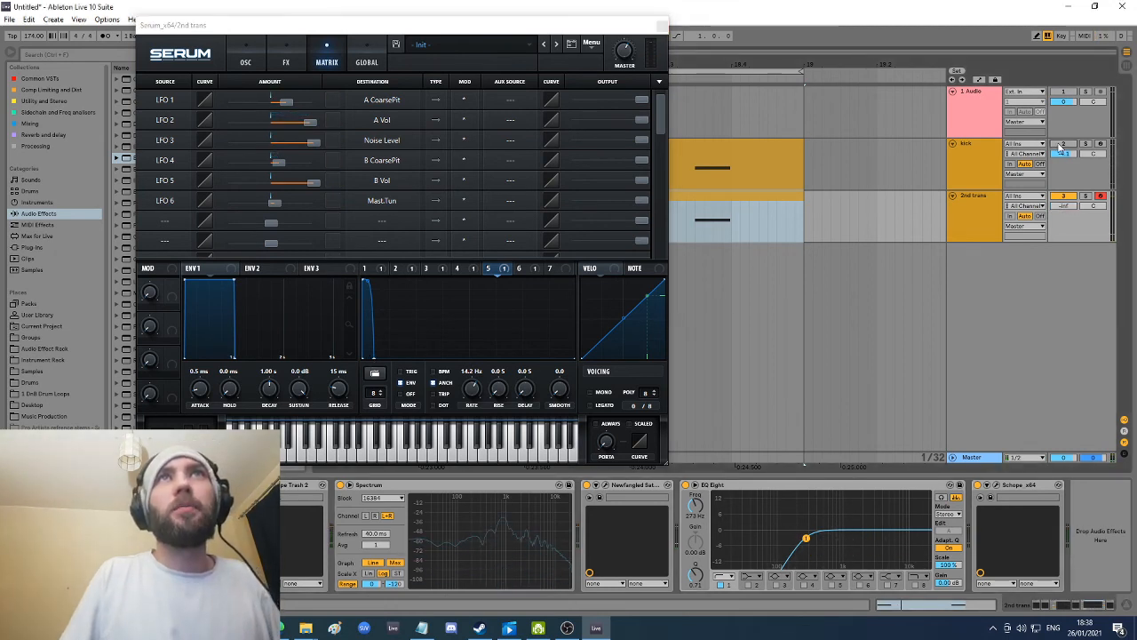
pyautogui.click(970, 229)
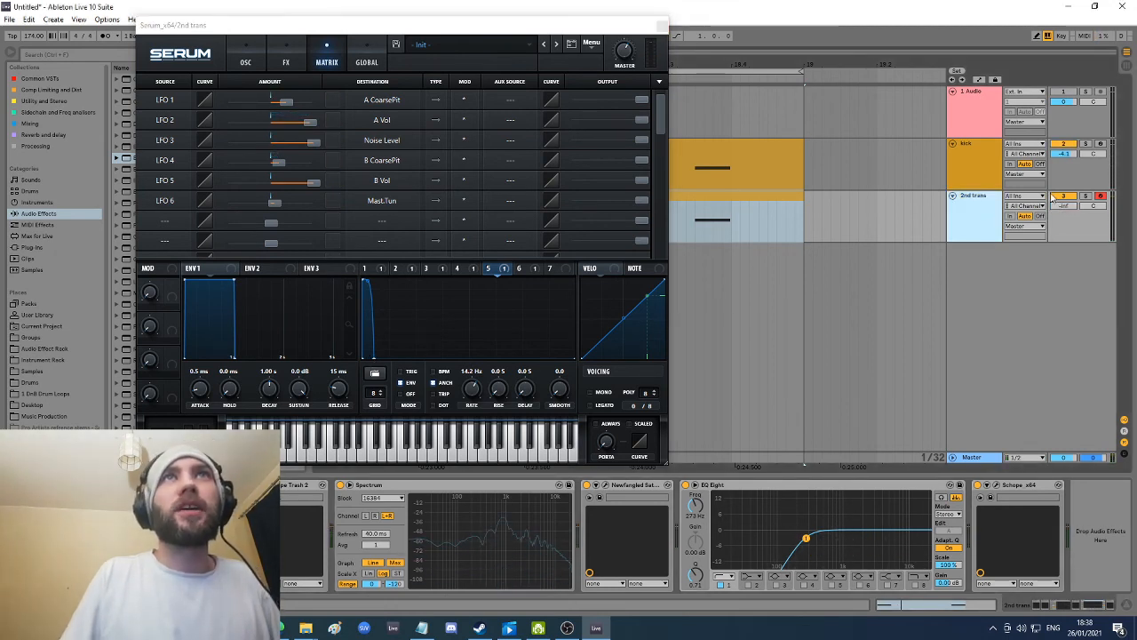
pyautogui.click(662, 26)
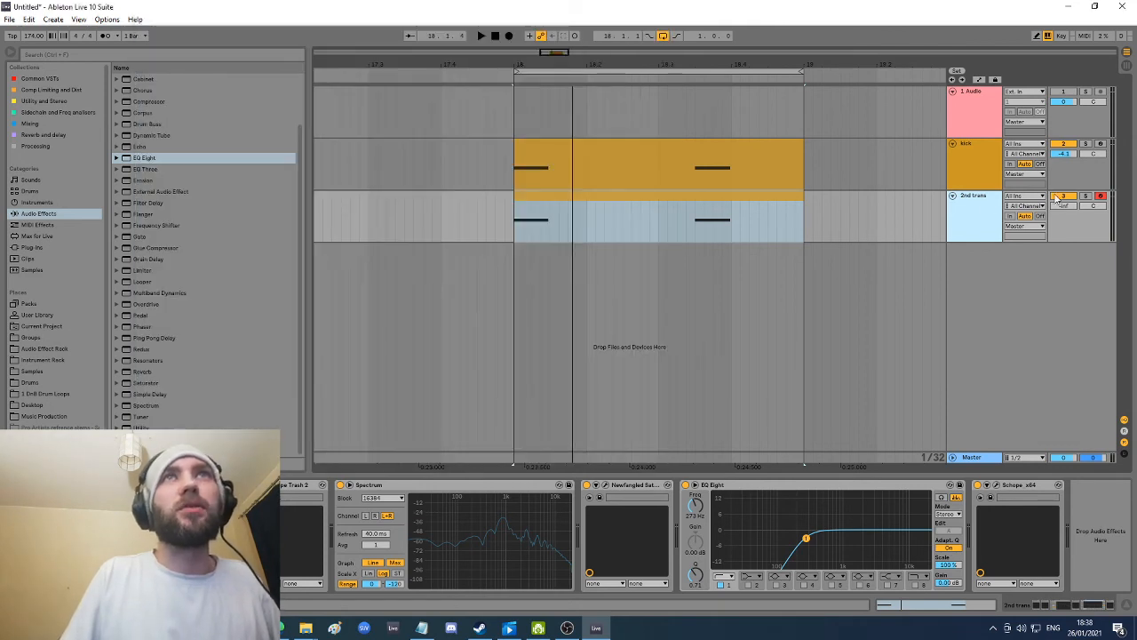
pyautogui.press('space')
pyautogui.moveTo(1066, 206); pyautogui.dragTo(1065, 143)
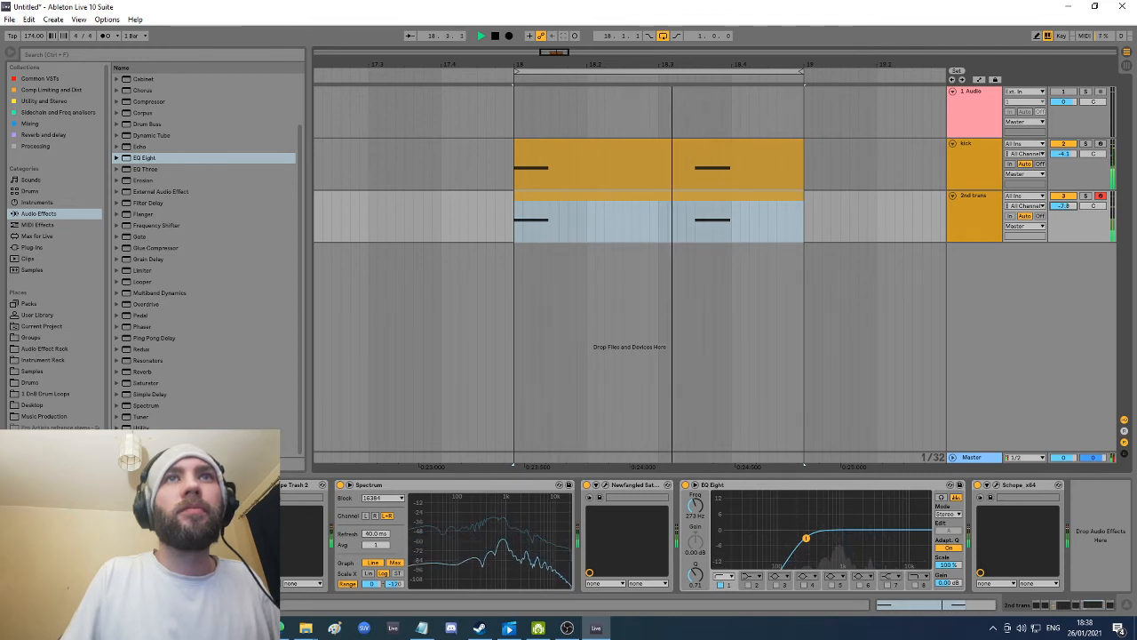
pyautogui.press('space')
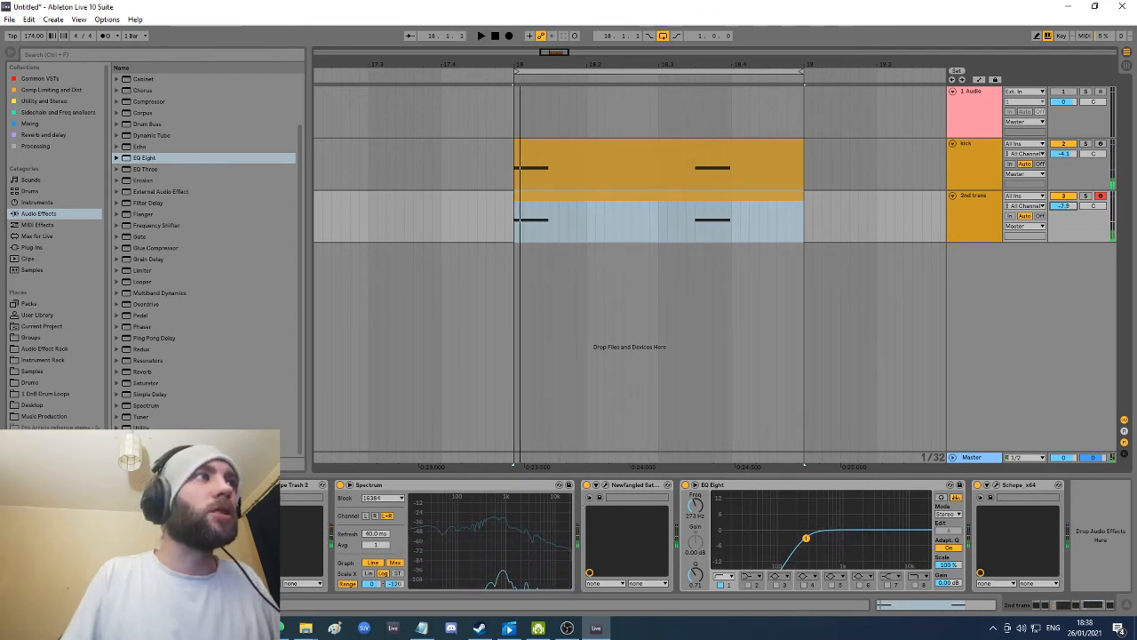
# Step: In the 2nd trans track's Serum, show LFO 6's shape and raise its master tuning amount slightly during playback, and close the plugin window
pyautogui.hotkey('ctrl', 'alt', 'p')
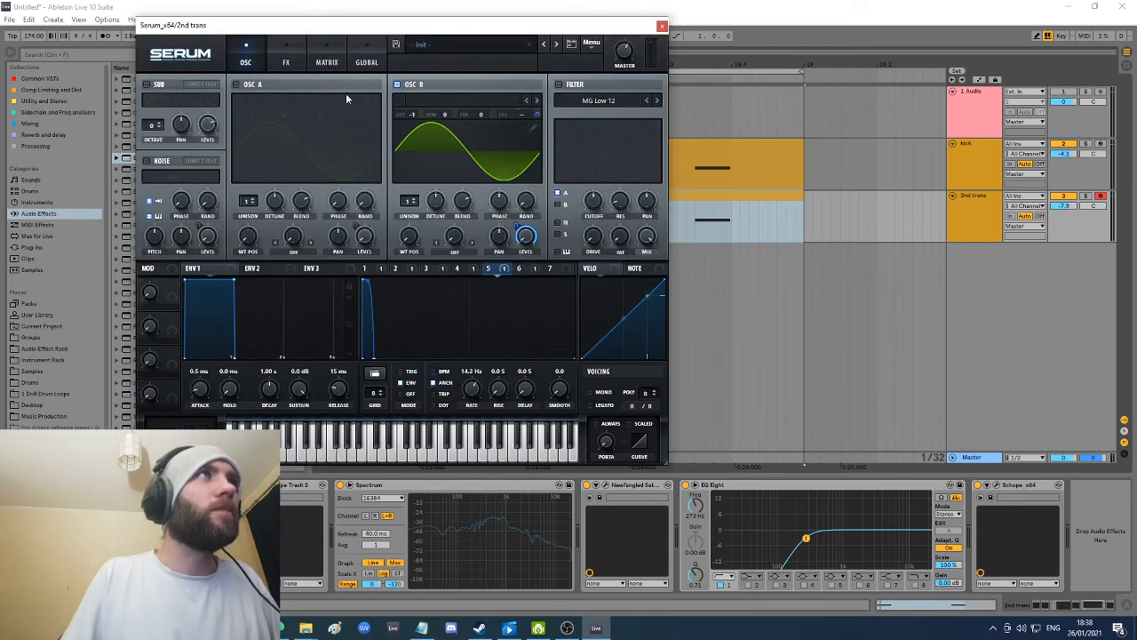
pyautogui.click(327, 63)
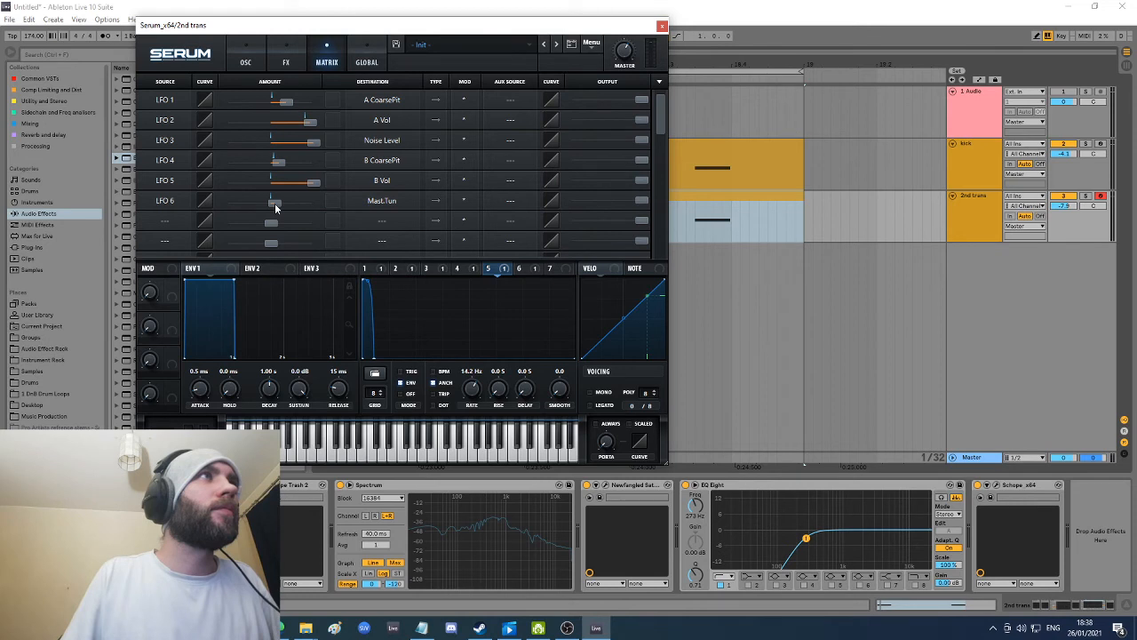
pyautogui.moveTo(274, 203)
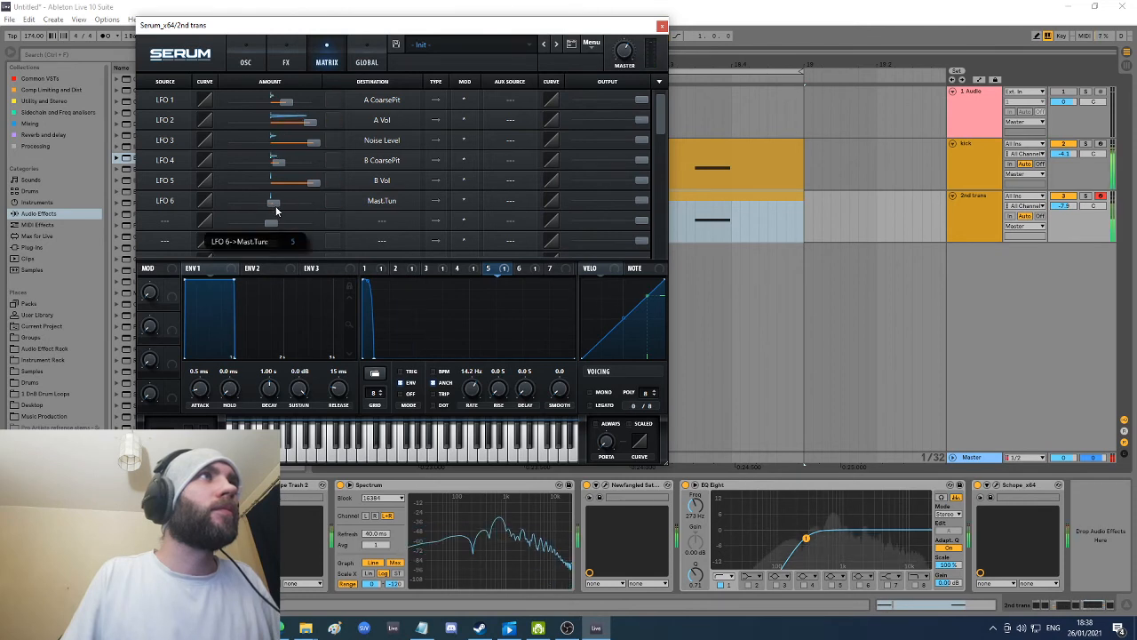
pyautogui.click(521, 270)
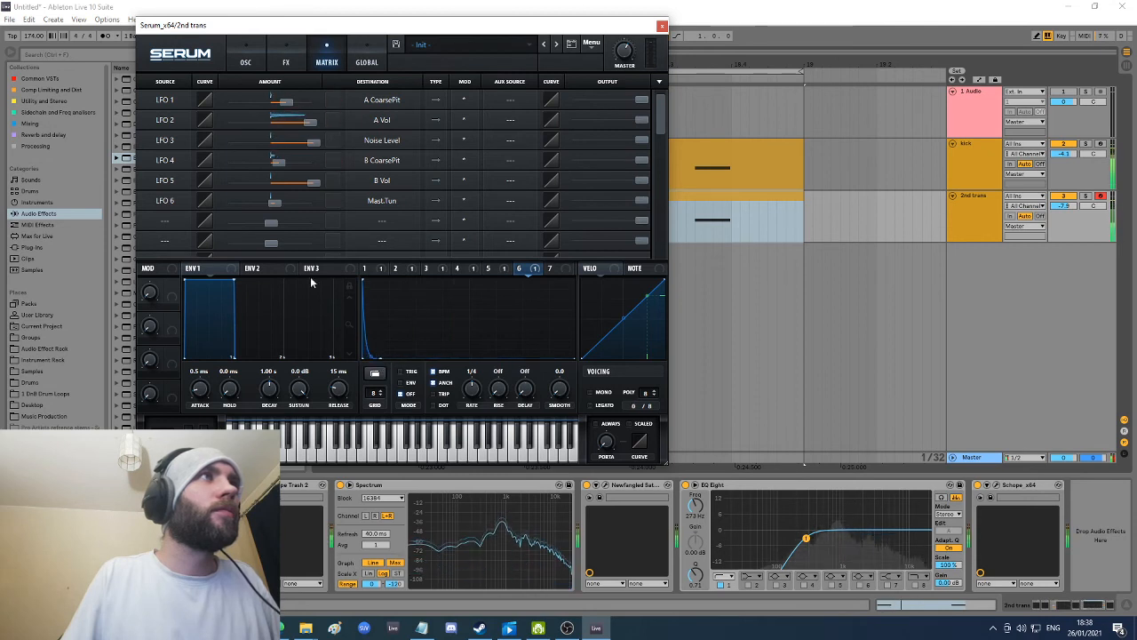
pyautogui.moveTo(275, 204); pyautogui.dragTo(285, 210)
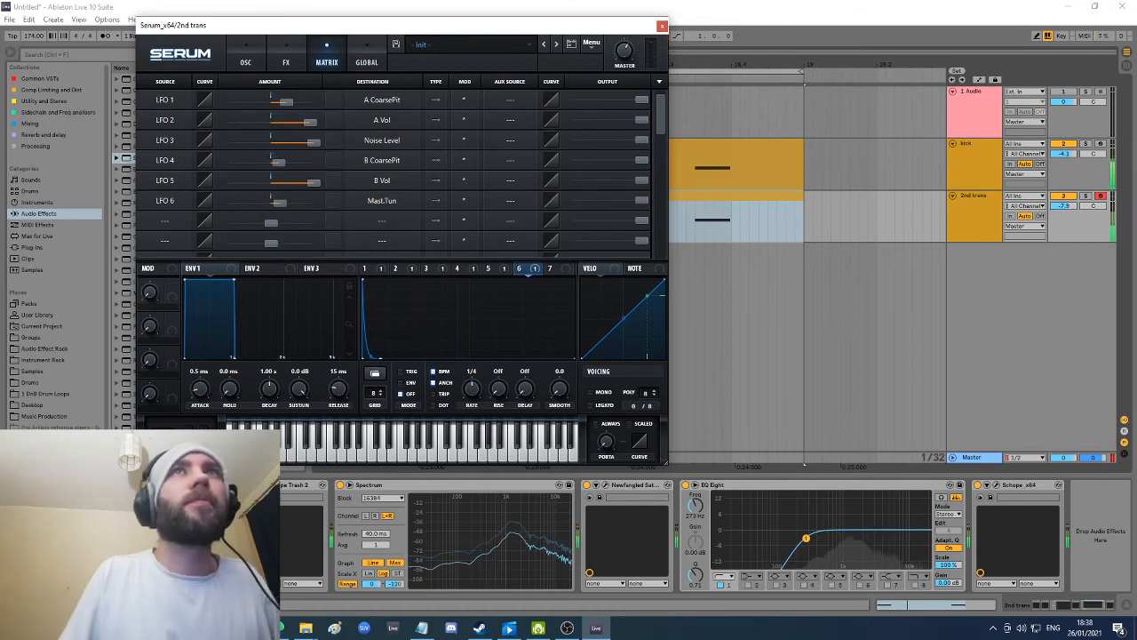
pyautogui.click(662, 27)
# Step: Play the kick and 2nd trans tracks together, toggling the kick track on and off to compare the blend
pyautogui.click(992, 178)
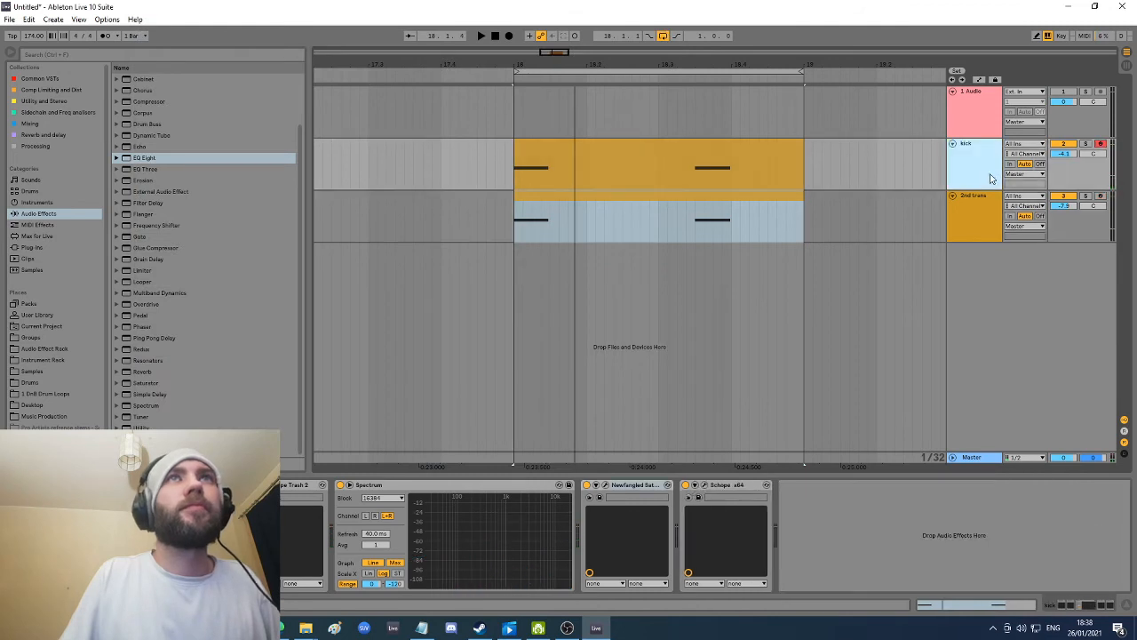
pyautogui.click(1065, 144)
pyautogui.press('space')
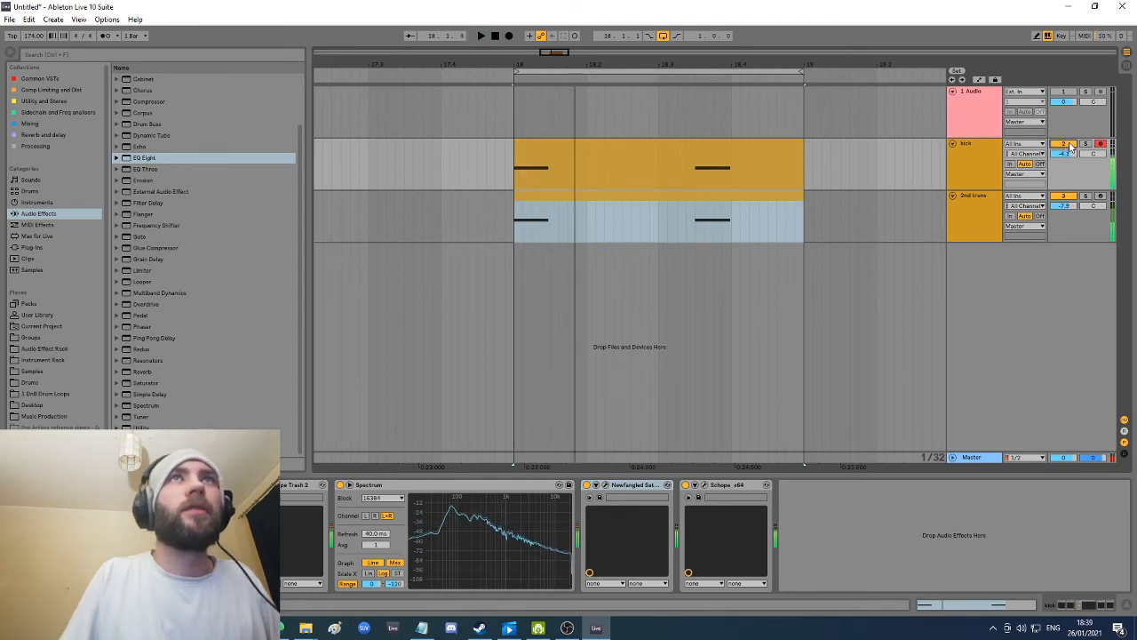
pyautogui.press('space')
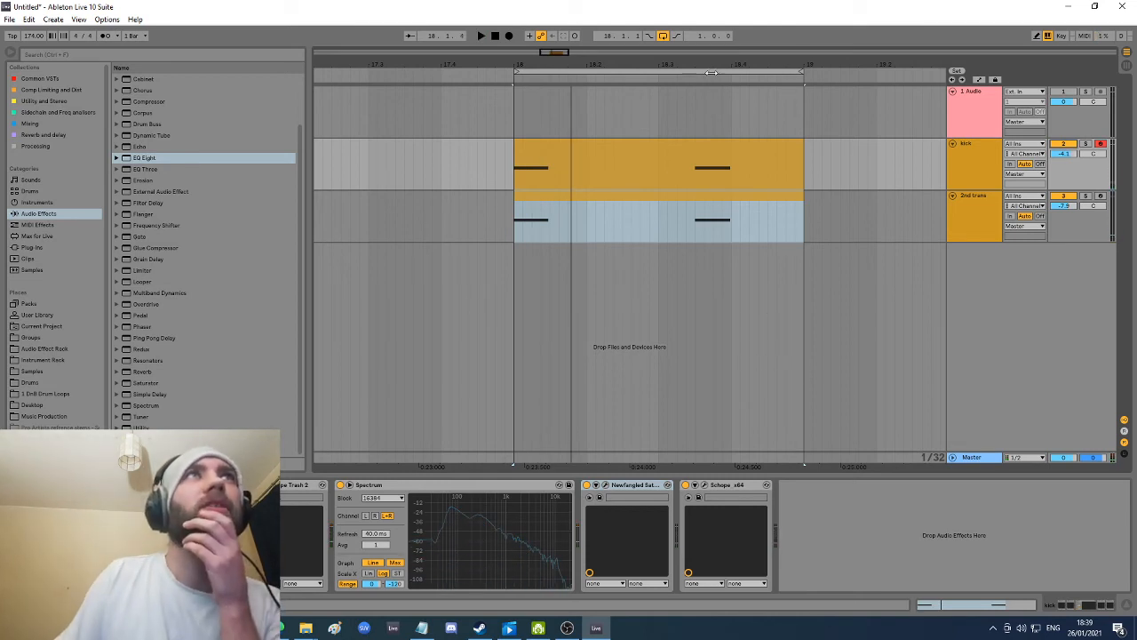
# Step: Fold the kick and 2nd trans tracks and load Kicks1.adg from the Kick folder in Drums onto a new track
pyautogui.moveTo(721, 66); pyautogui.dragTo(632, 34)
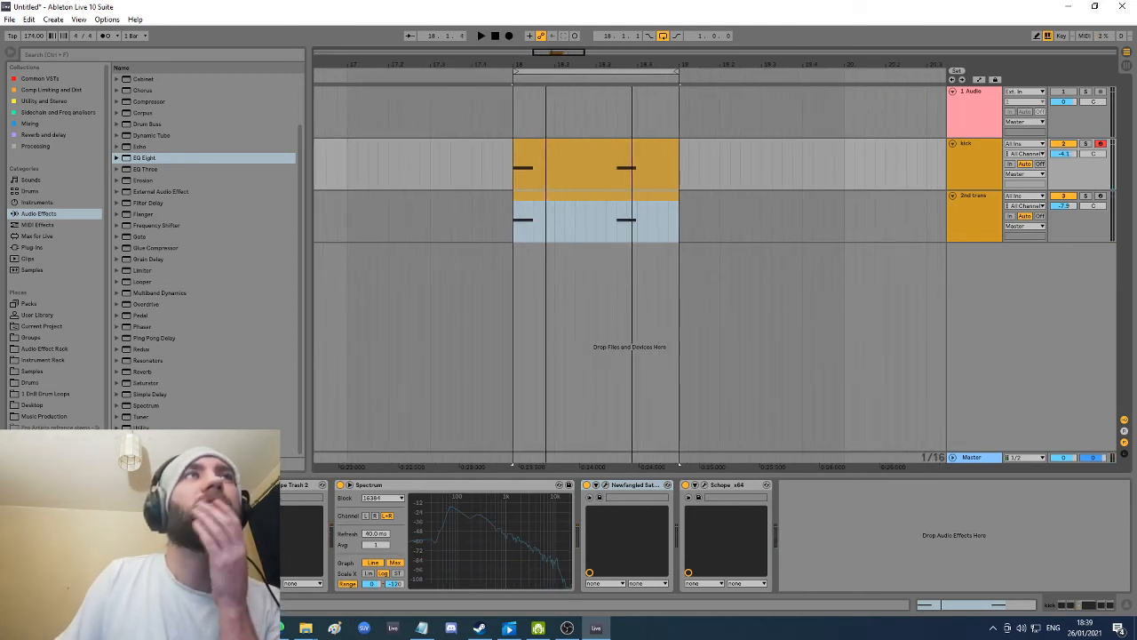
pyautogui.click(954, 143)
pyautogui.click(952, 155)
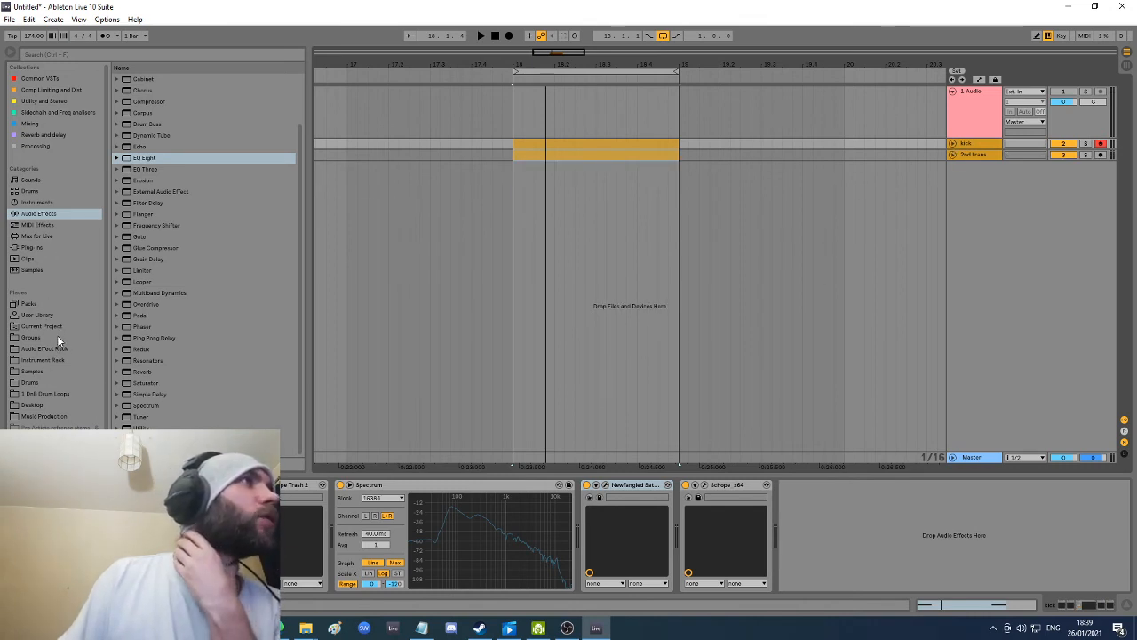
pyautogui.click(38, 315)
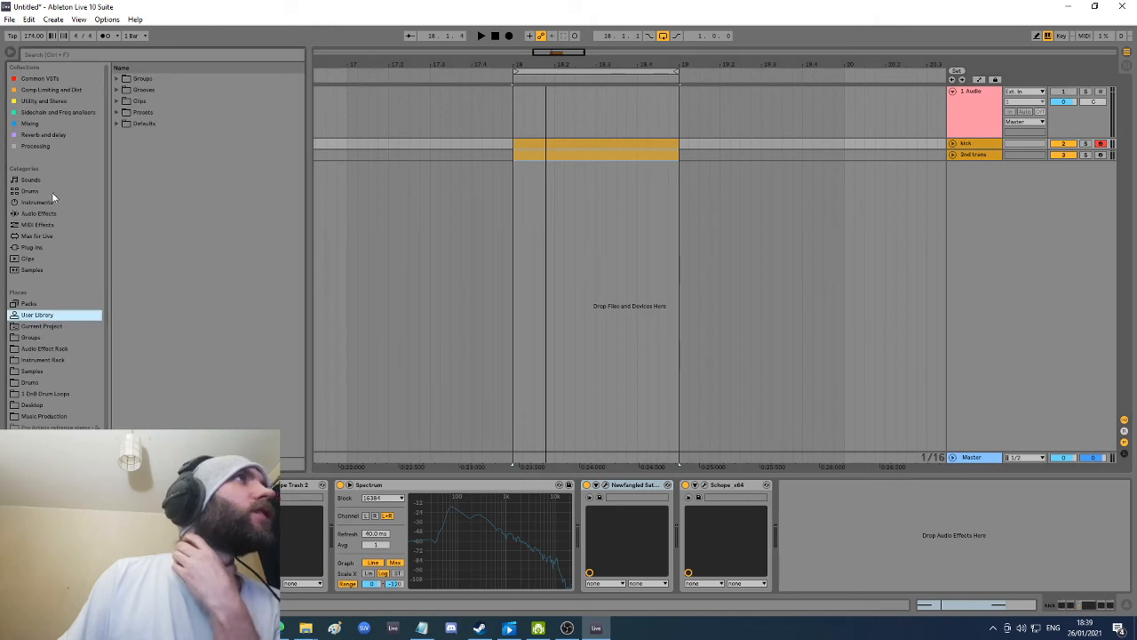
pyautogui.click(30, 382)
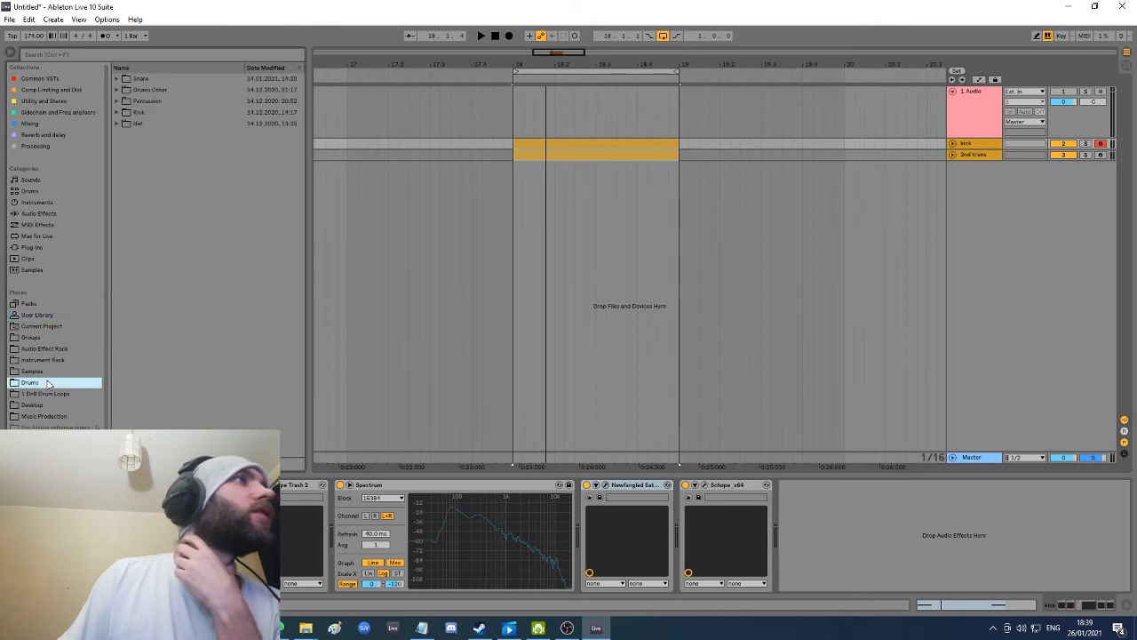
pyautogui.click(116, 113)
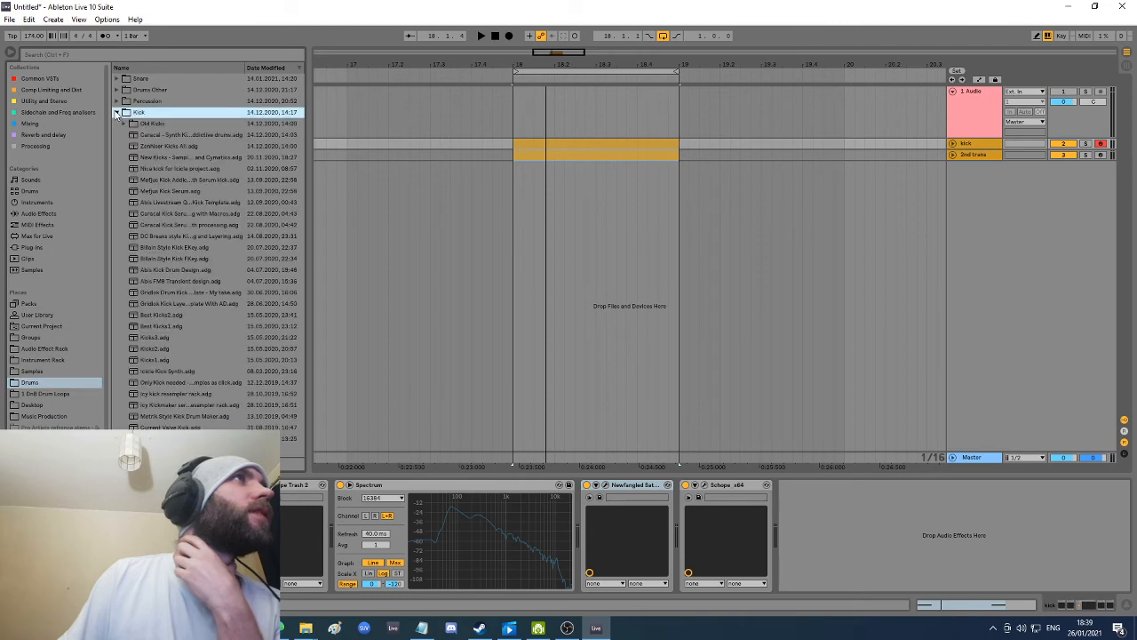
pyautogui.click(160, 360)
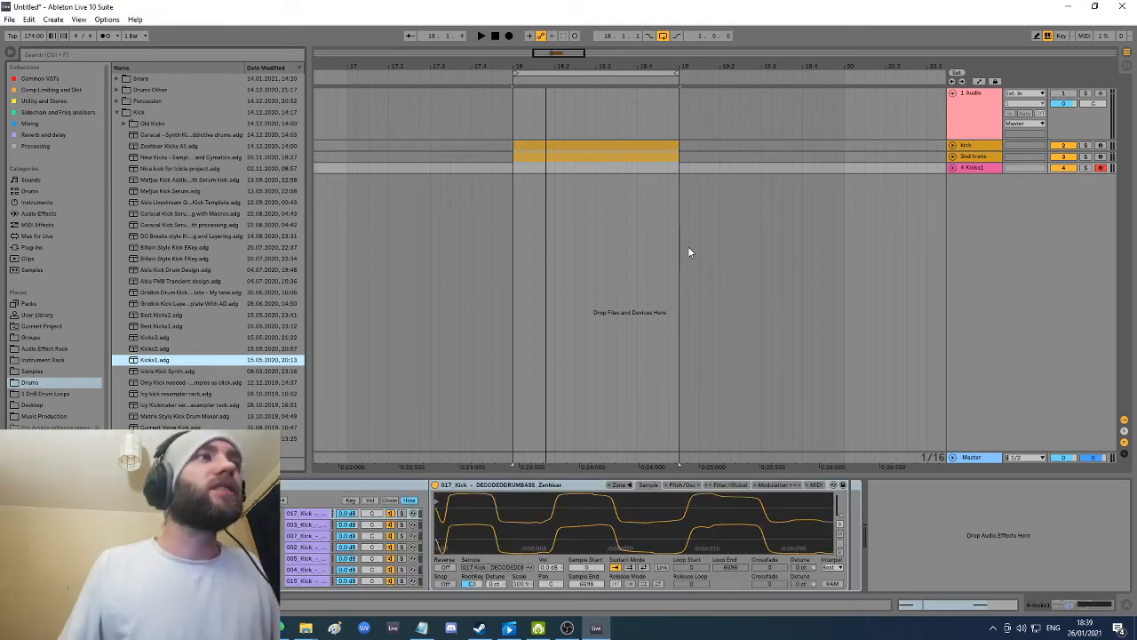
# Step: Unfold the Kicks1, 2nd trans and kick tracks and copy the 2nd trans MIDI clip to the same position on the Kicks1 track
pyautogui.click(951, 167)
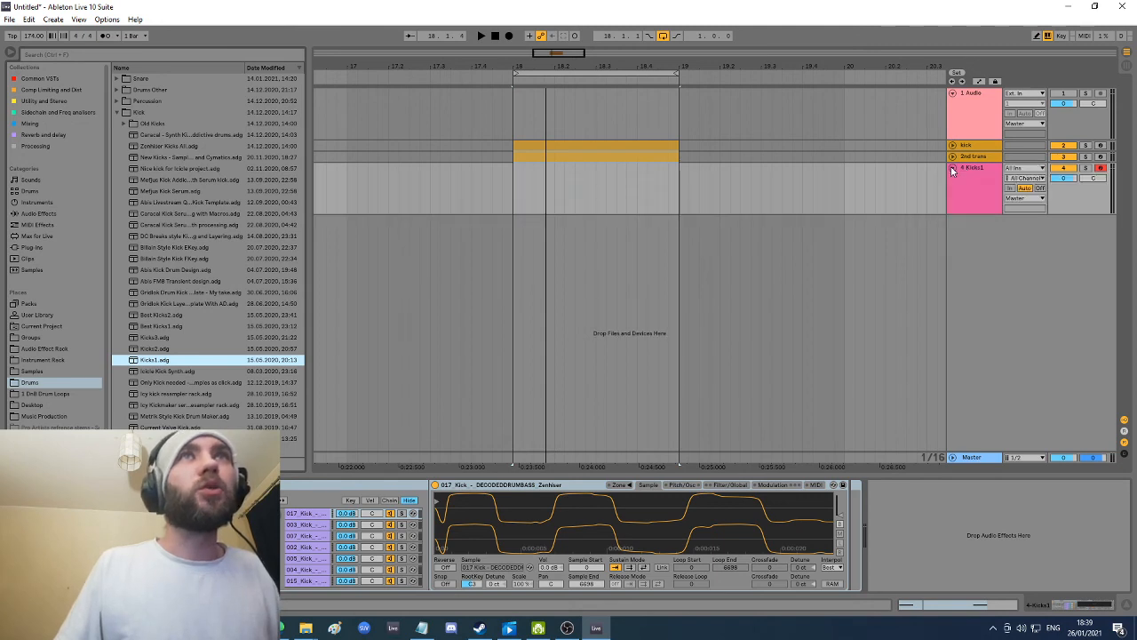
pyautogui.click(954, 156)
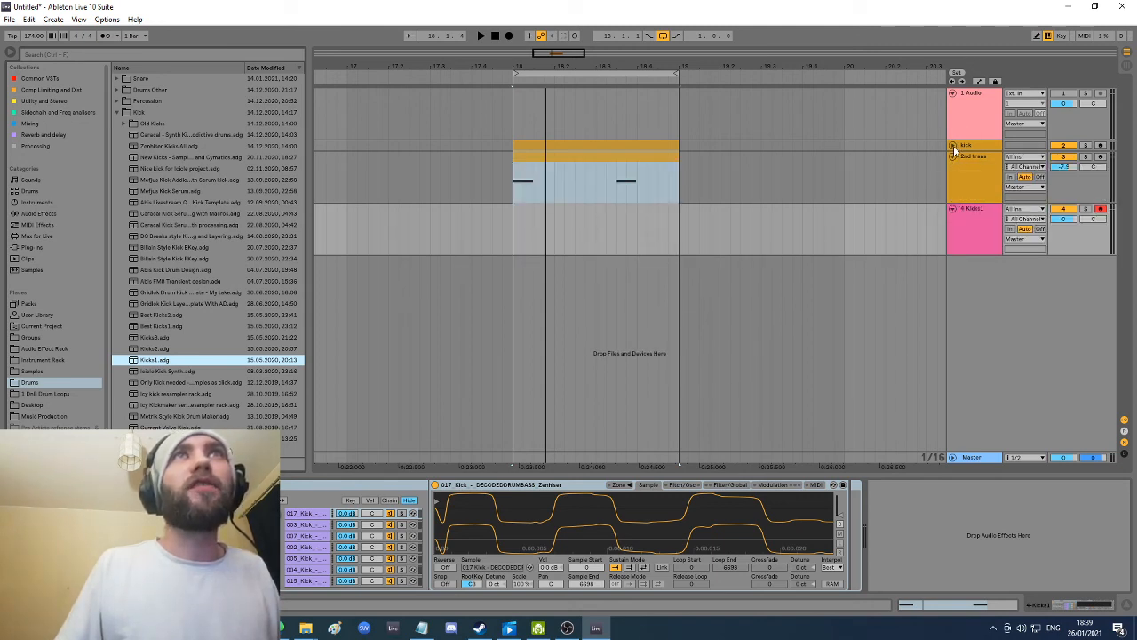
pyautogui.click(954, 145)
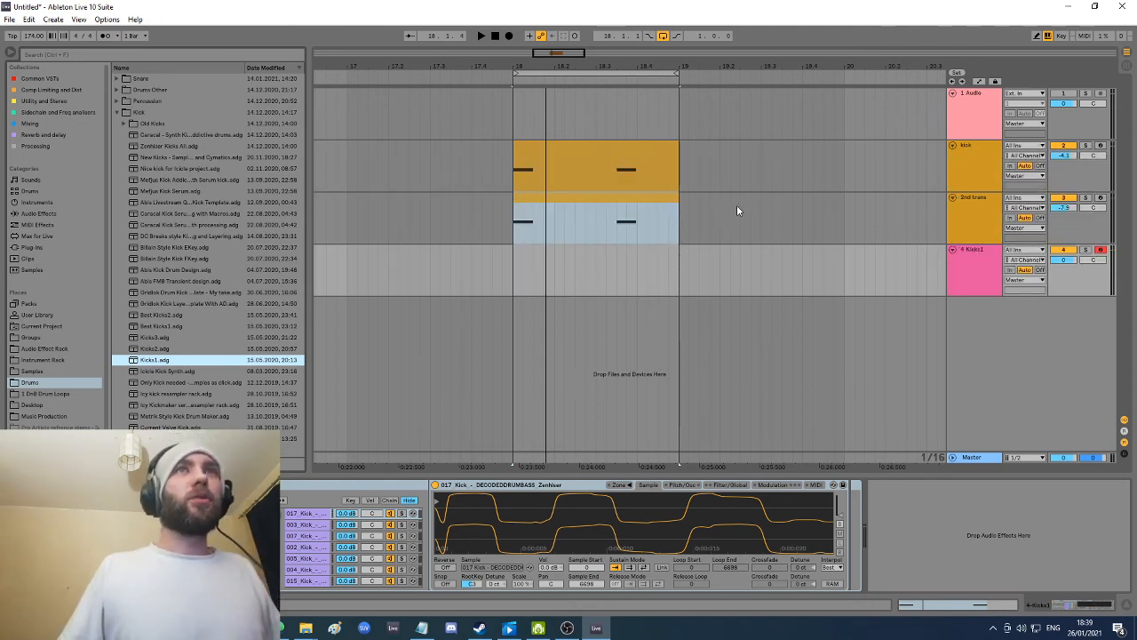
pyautogui.moveTo(640, 198); pyautogui.dragTo(604, 254)
# Step: Transpose both notes in the Kicks1 track's clip down one semitone to C3
pyautogui.doubleClick(556, 251)
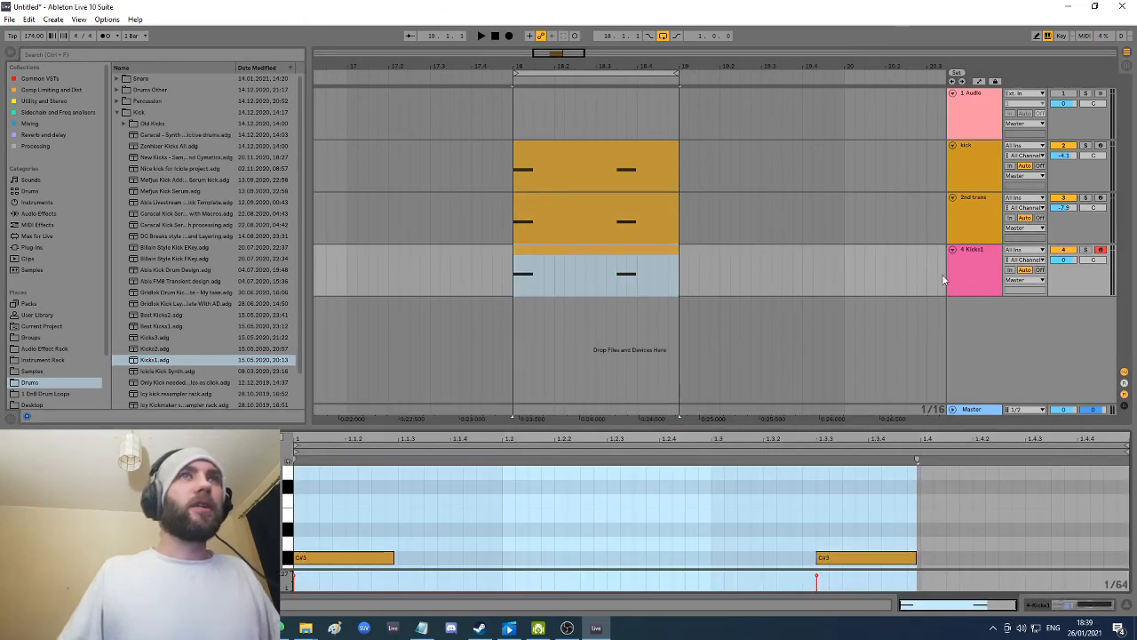
pyautogui.click(372, 525)
pyautogui.hotkey('ctrl', 'a')
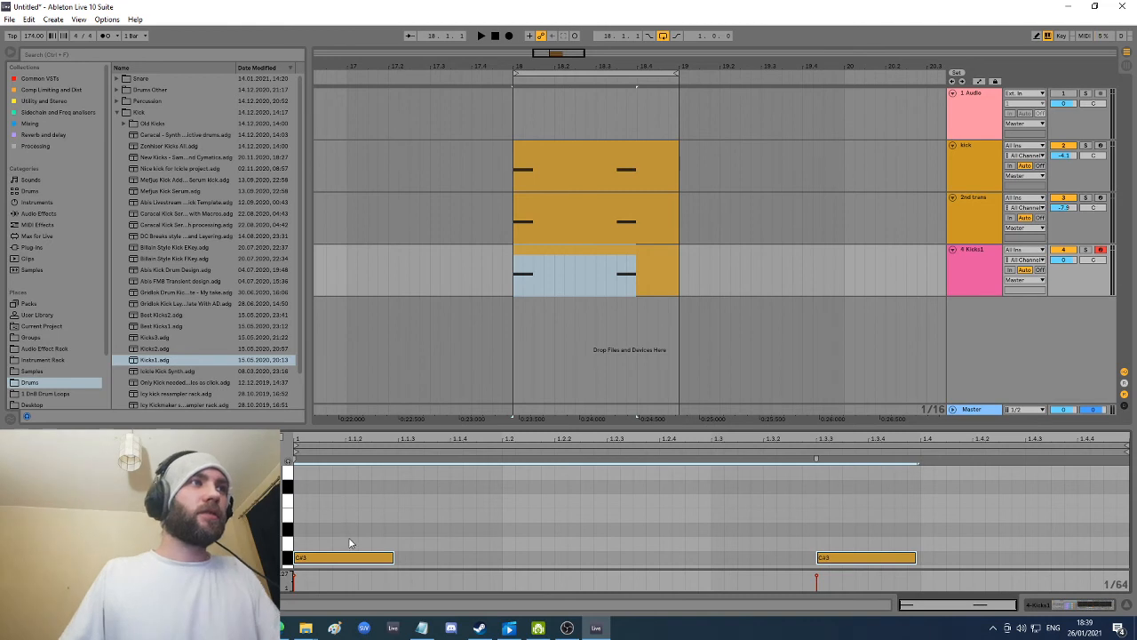
pyautogui.press('Down')
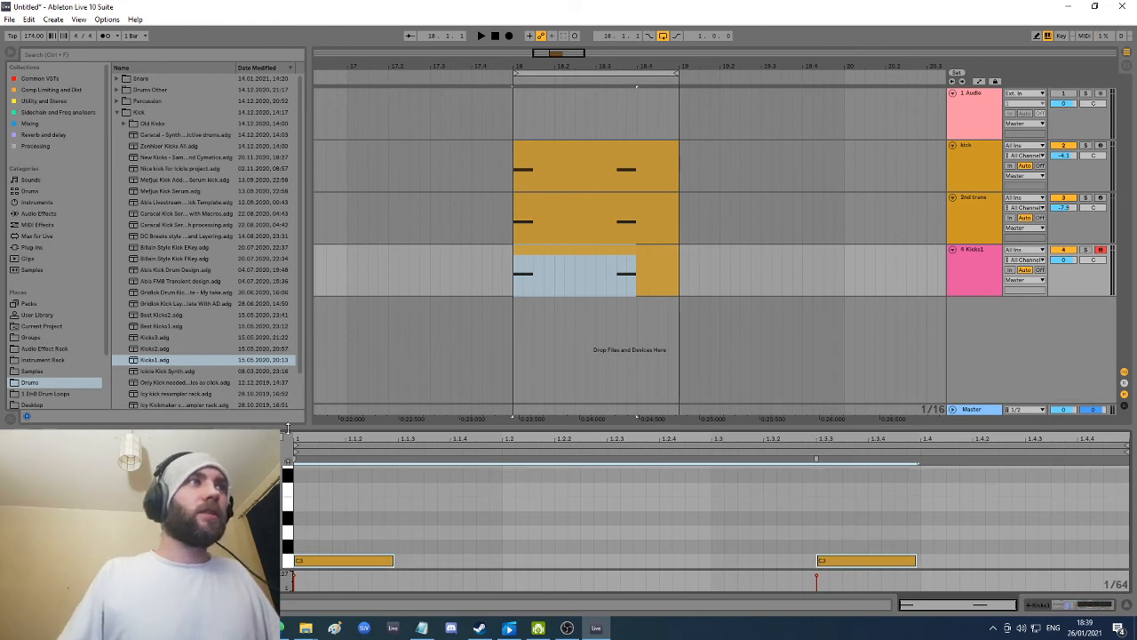
# Step: Solo the Kicks1 track, show its devices and play the clip repeatedly to audition the kick sample
pyautogui.click(1071, 254)
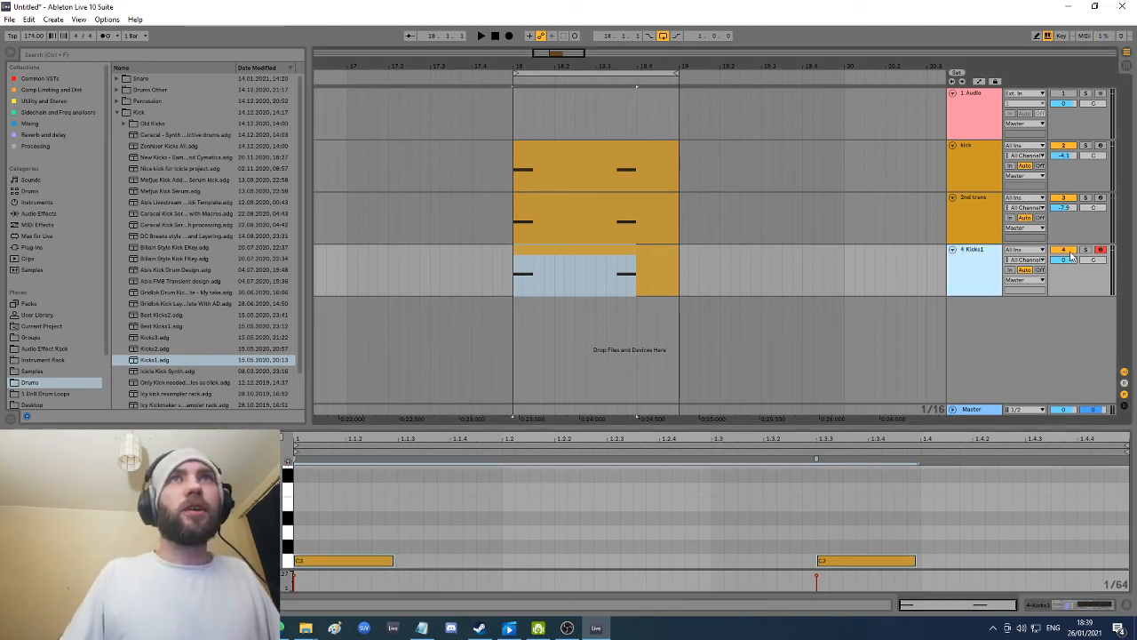
pyautogui.click(973, 259)
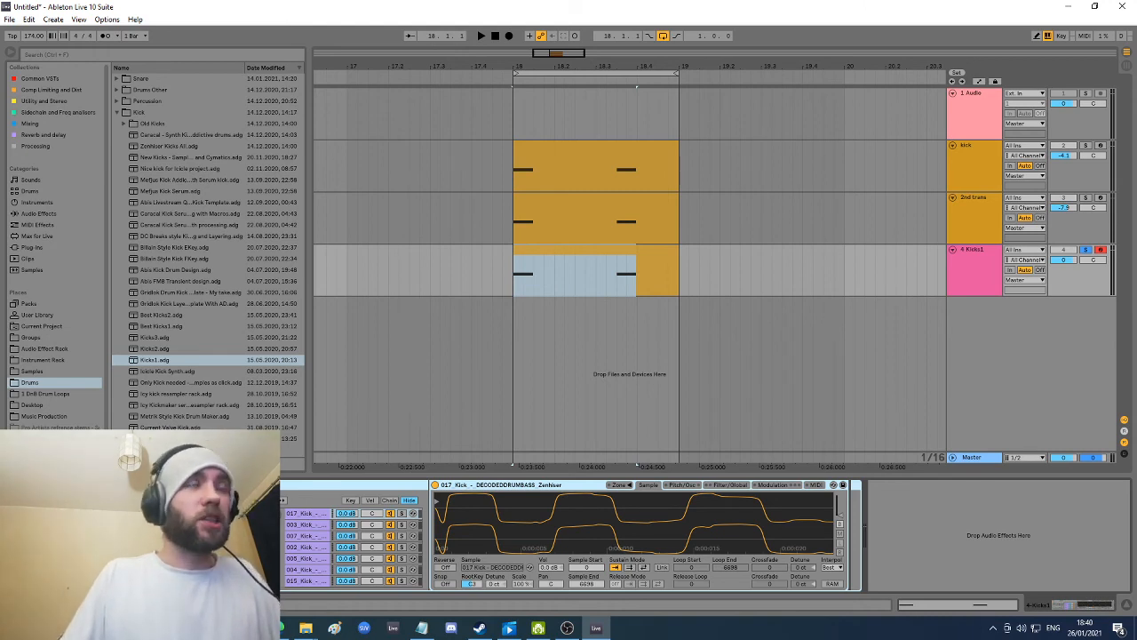
pyautogui.click(593, 256)
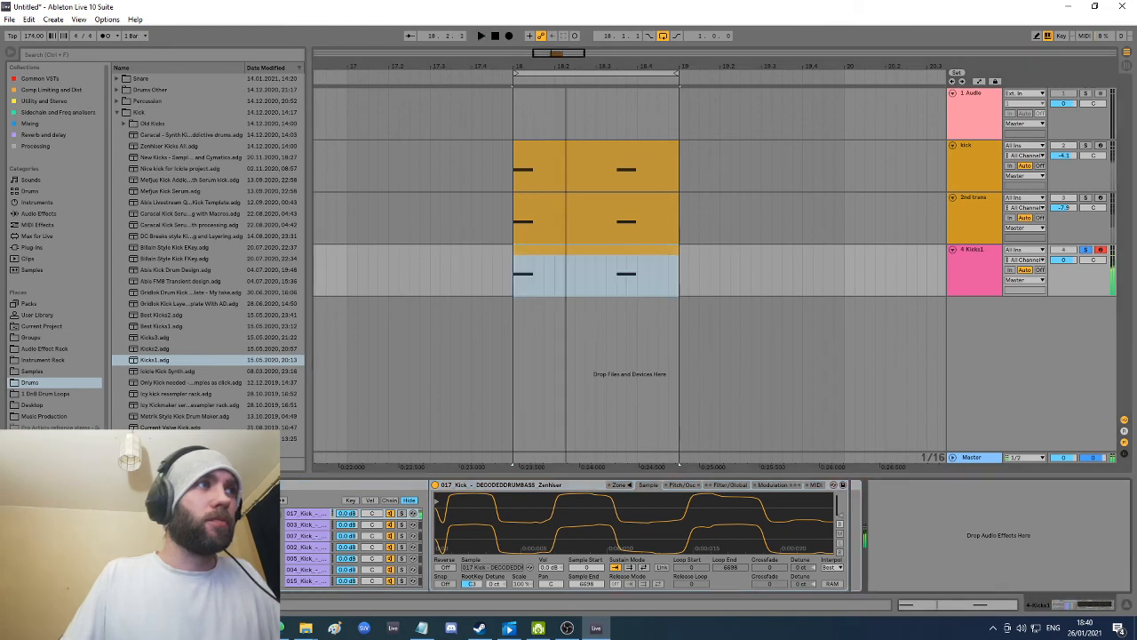
pyautogui.press('space')
pyautogui.press('space')
pyautogui.press('space')
pyautogui.press('space')
pyautogui.press('space')
pyautogui.press('space')
pyautogui.press('space')
pyautogui.press('space')
pyautogui.press('space')
pyautogui.press('space')
pyautogui.press('space')
pyautogui.press('space')
pyautogui.press('space')
pyautogui.press('space')
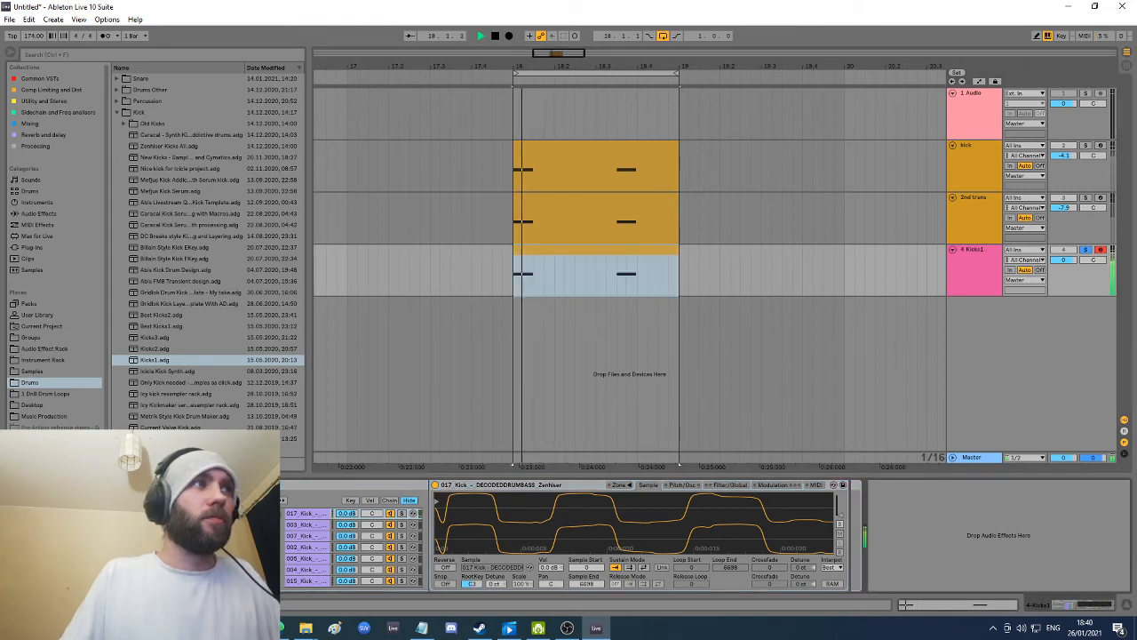
pyautogui.press('space')
pyautogui.press('space')
pyautogui.press('space')
pyautogui.press('space')
pyautogui.press('space')
pyautogui.press('space')
pyautogui.press('space')
pyautogui.press('space')
pyautogui.press('space')
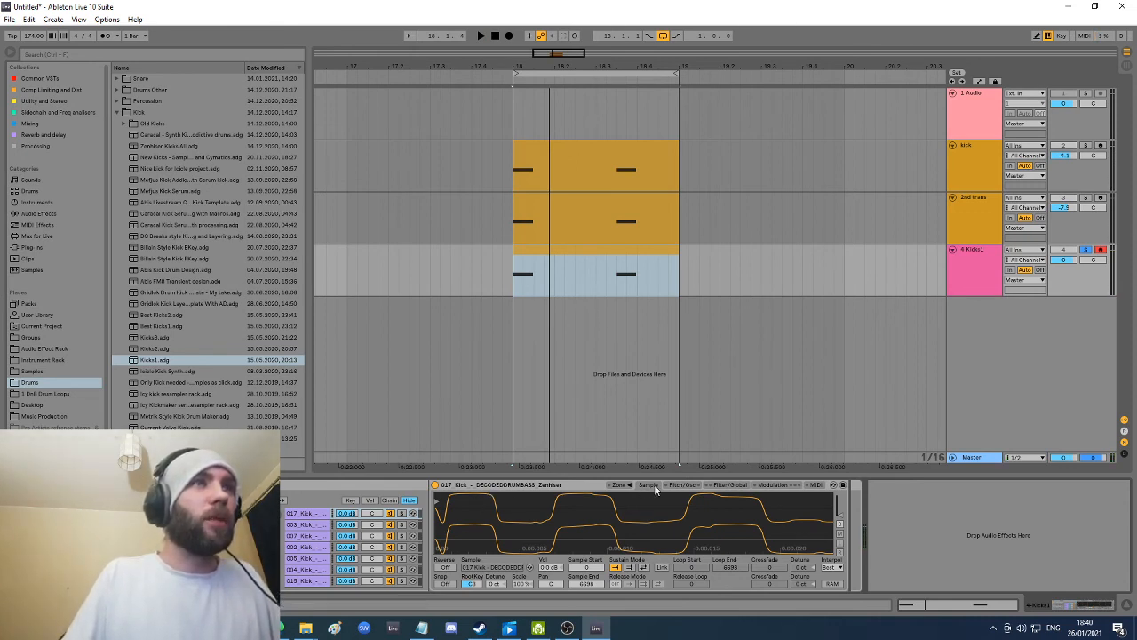
# Step: Show the Kicks1 sampler's filter settings and raise the rack's high-pass control to a cutoff of about 580 Hz during playback
pyautogui.click(731, 484)
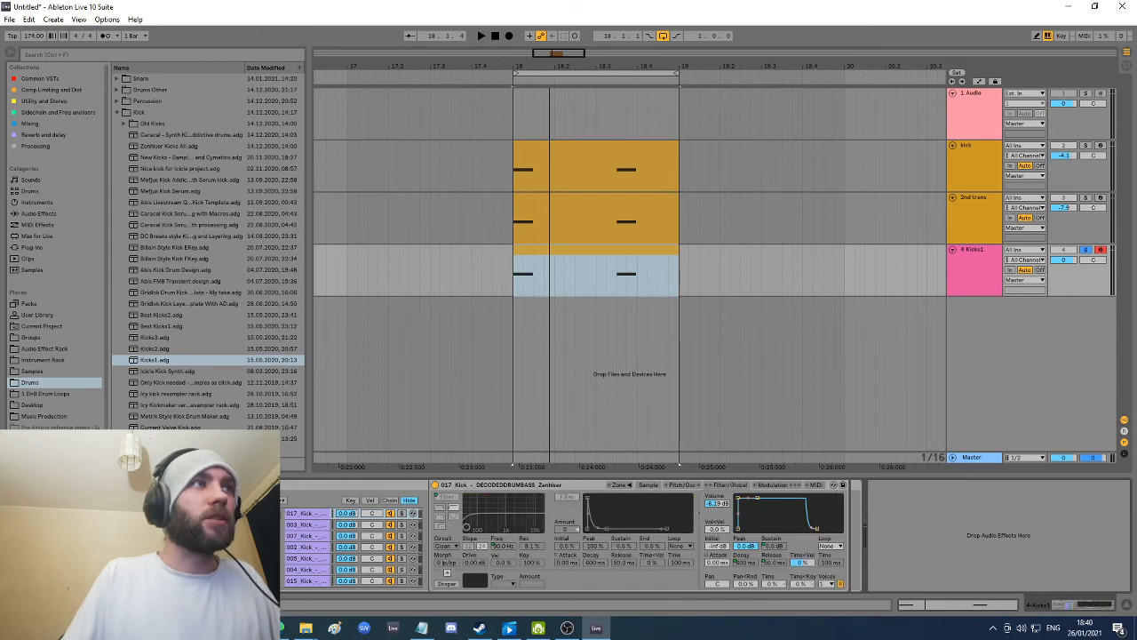
pyautogui.moveTo(214, 529); pyautogui.dragTo(213, 510)
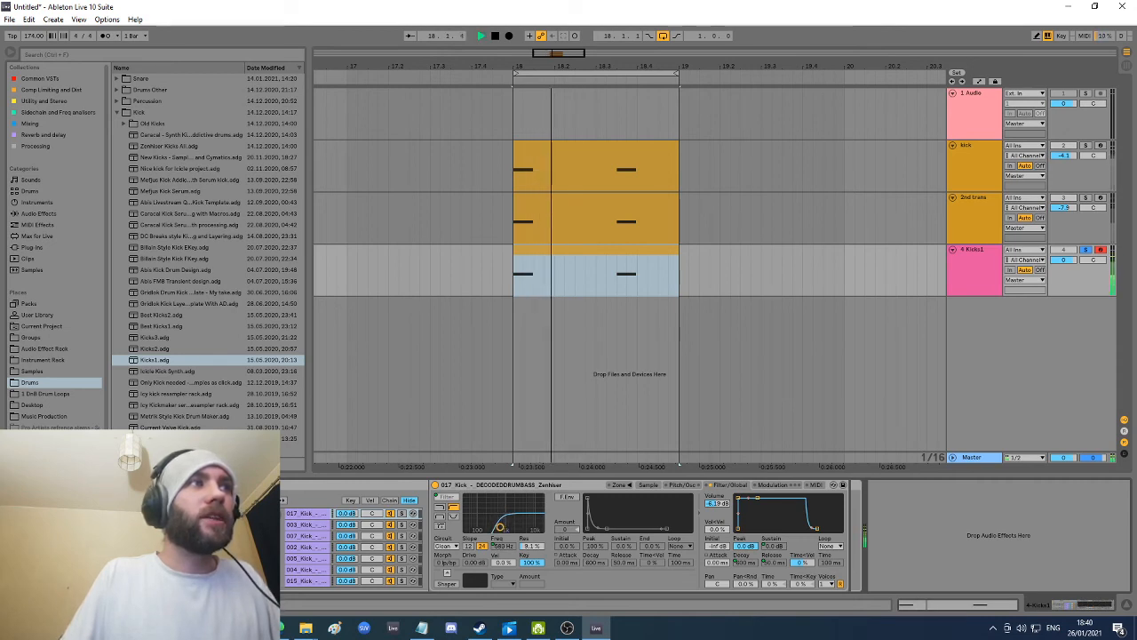
pyautogui.press('space')
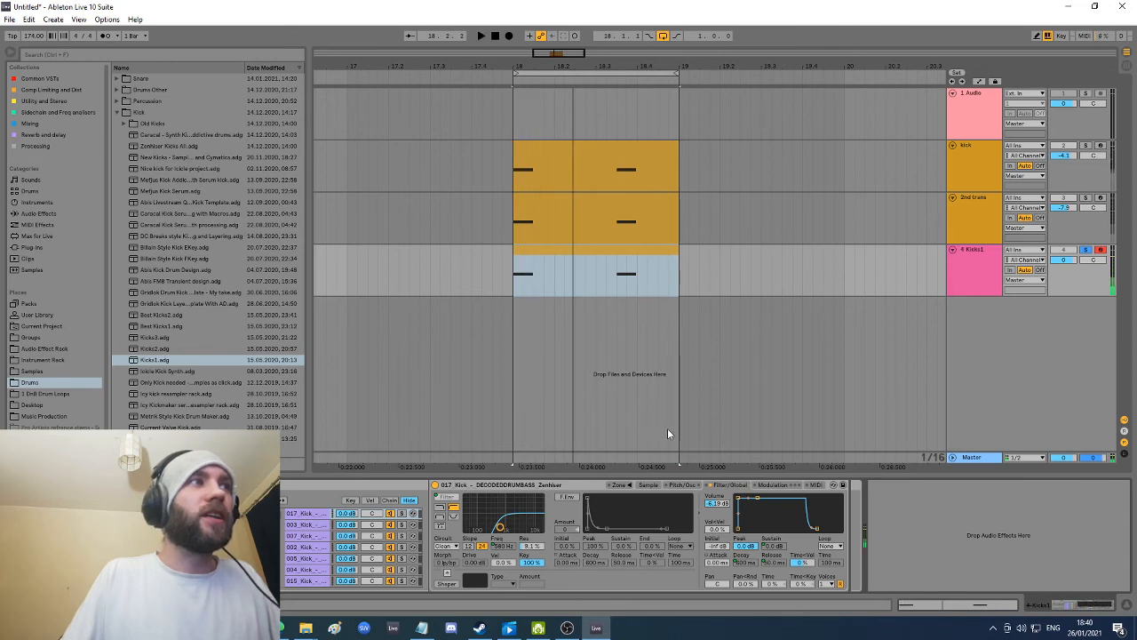
# Step: Unsolo the Kicks1 track and lower its volume to -3.9 dB while all three kick layers play
pyautogui.click(1087, 250)
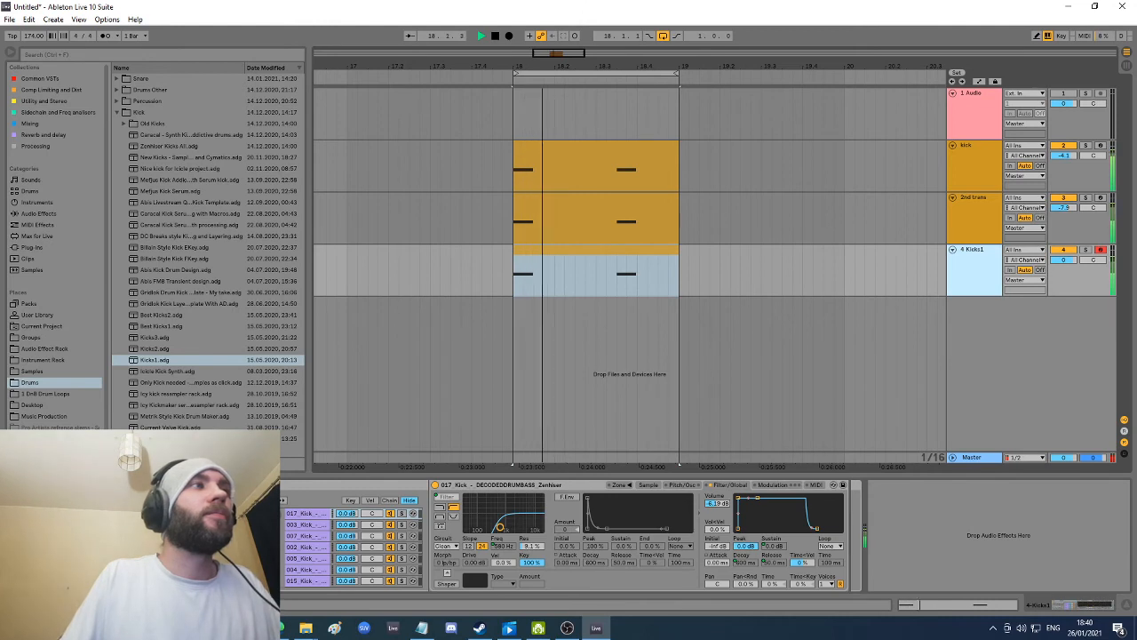
pyautogui.press('space')
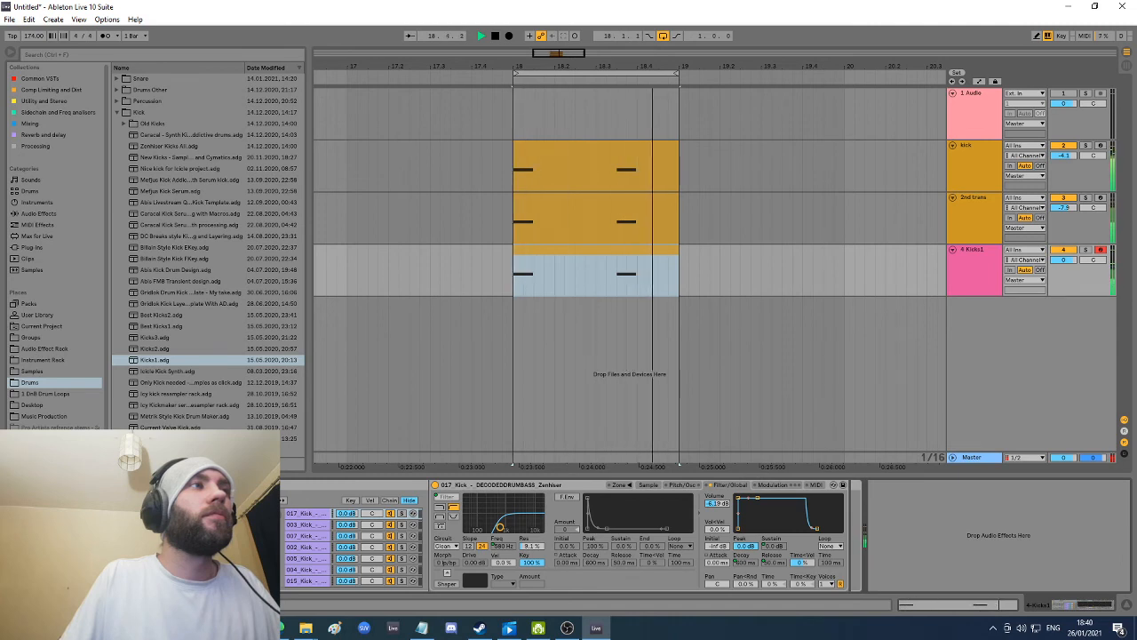
pyautogui.moveTo(1070, 260); pyautogui.dragTo(1070, 278)
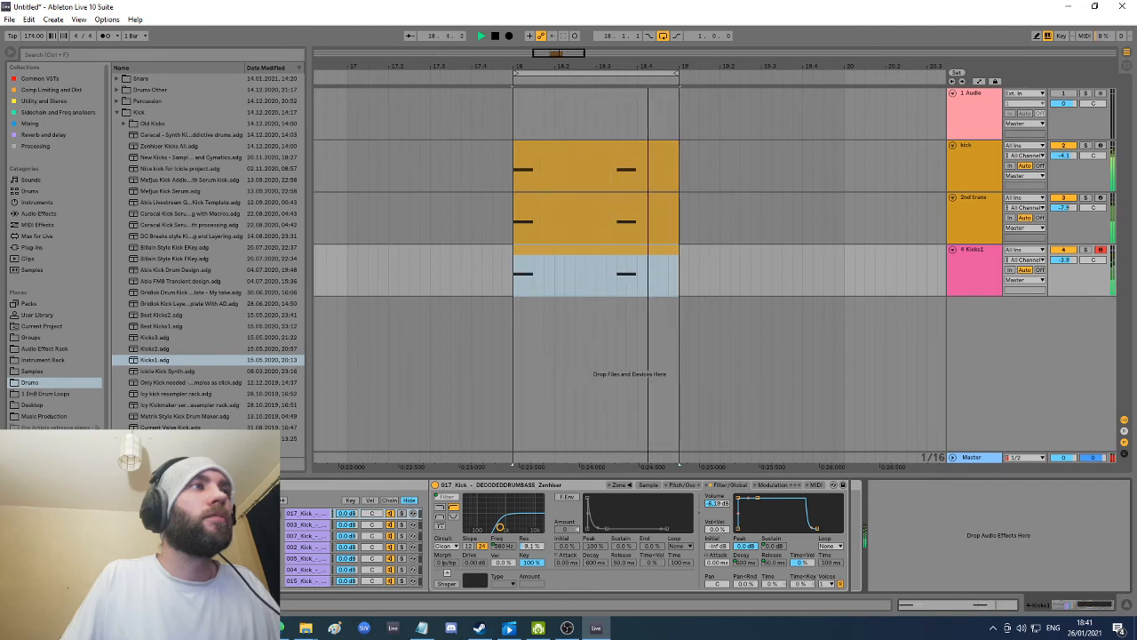
# Step: Shape the Kicks1 sampler's volume envelope into a short decay with -inf dB sustain, audition it, and return the attack to its default
pyautogui.press('space')
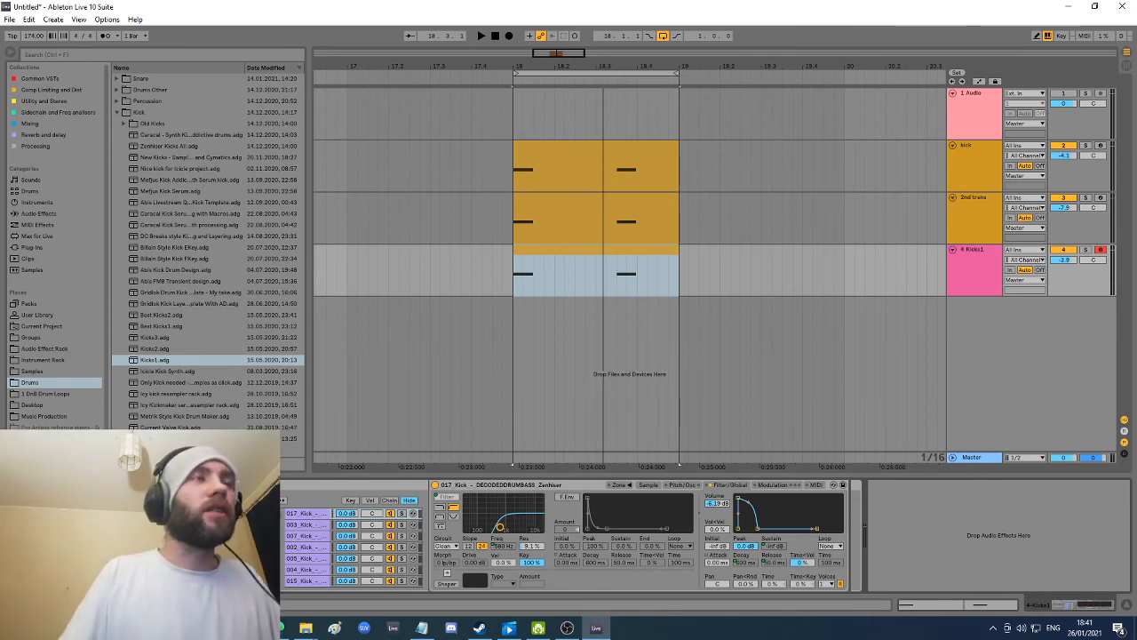
pyautogui.press('space')
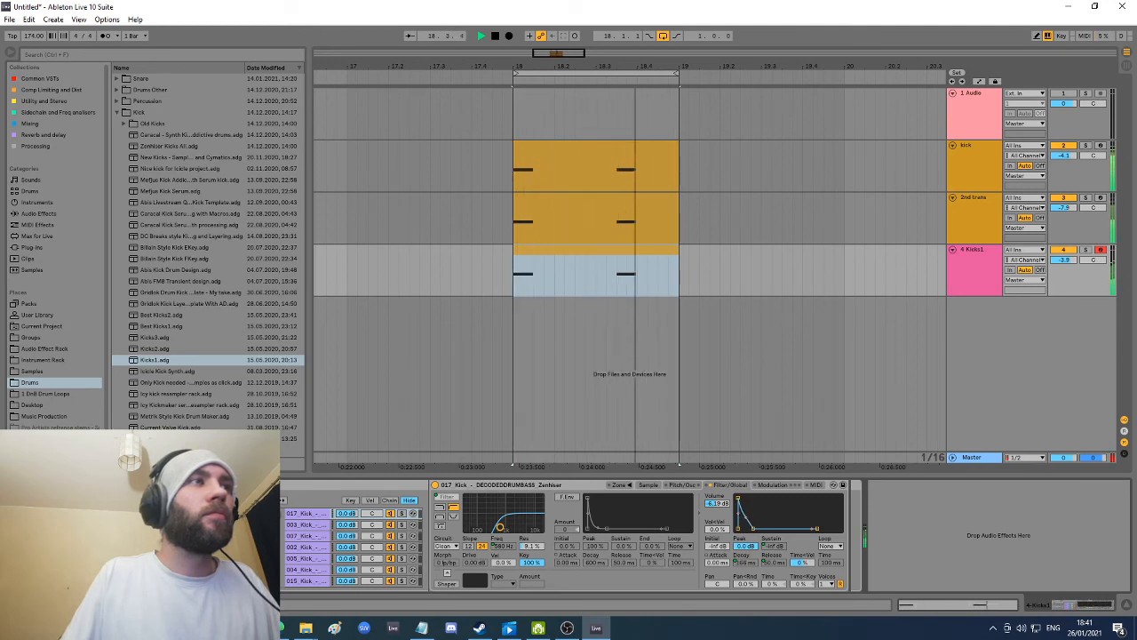
pyautogui.press('space')
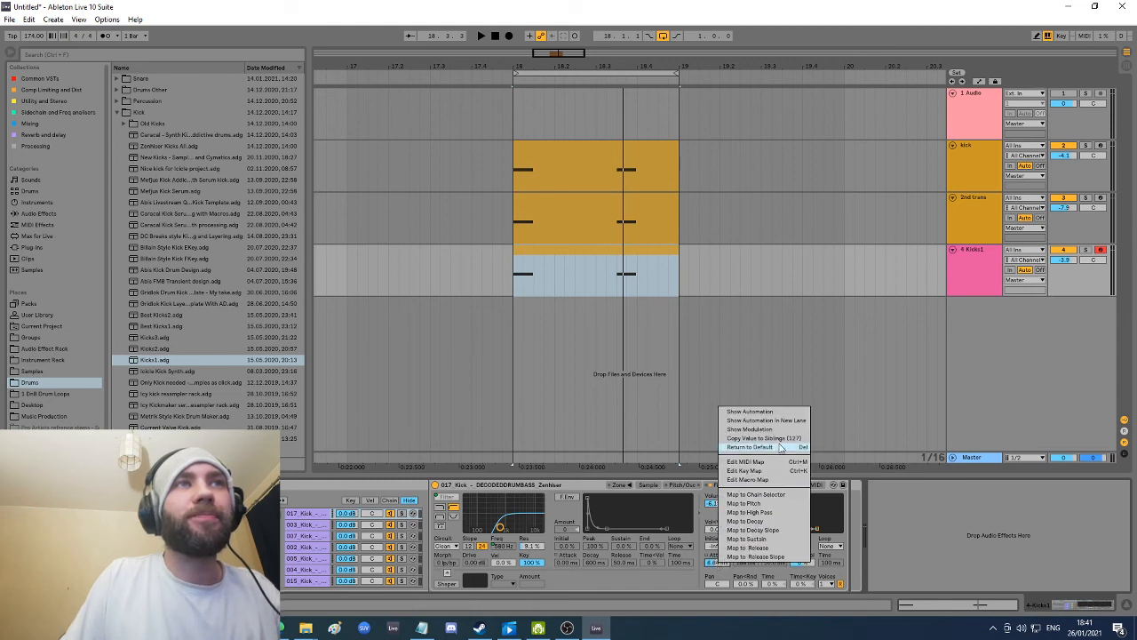
pyautogui.click(784, 445)
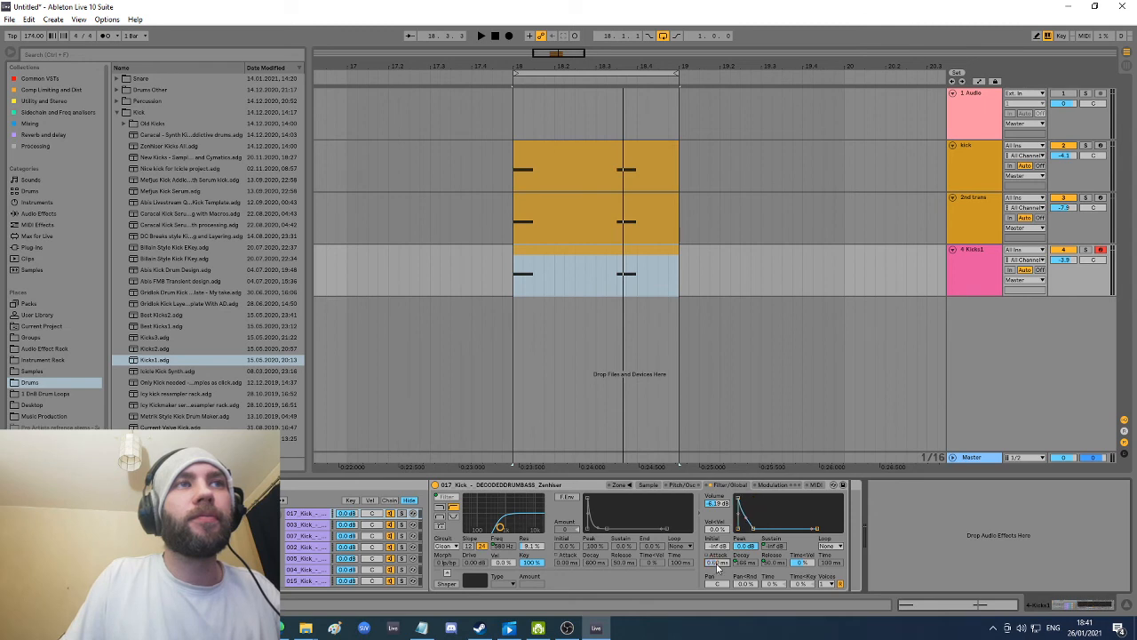
# Step: Set the Kicks1 sampler's volume envelope attack to 13.0 ms and its attack slope to -41%
pyautogui.moveTo(718, 565); pyautogui.dragTo(730, 546)
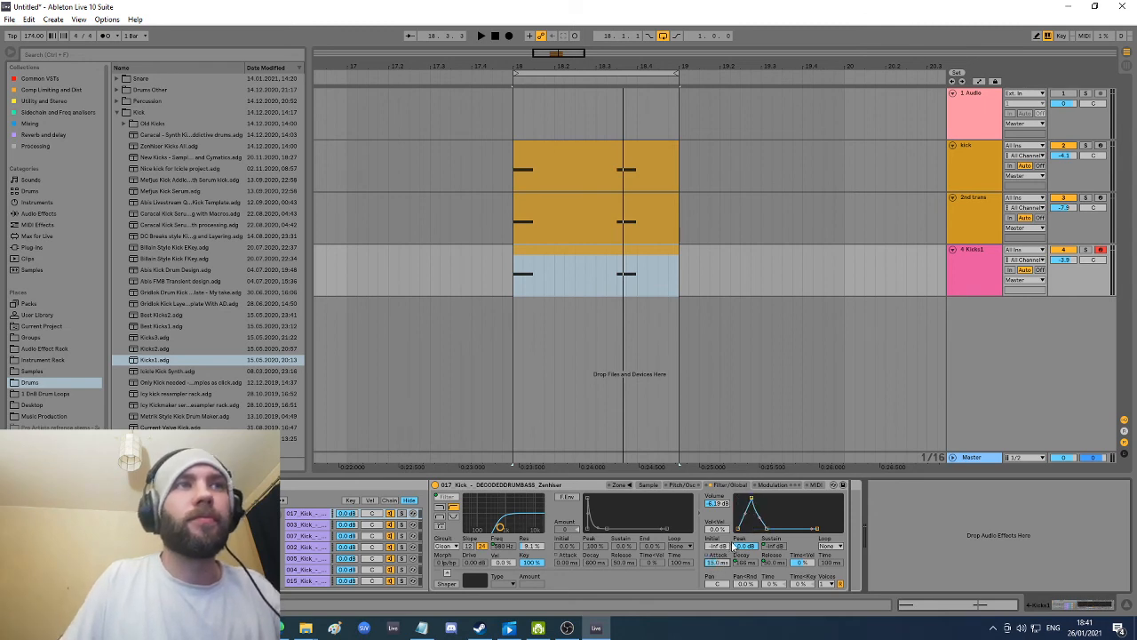
pyautogui.rightClick(718, 566)
pyautogui.click(782, 448)
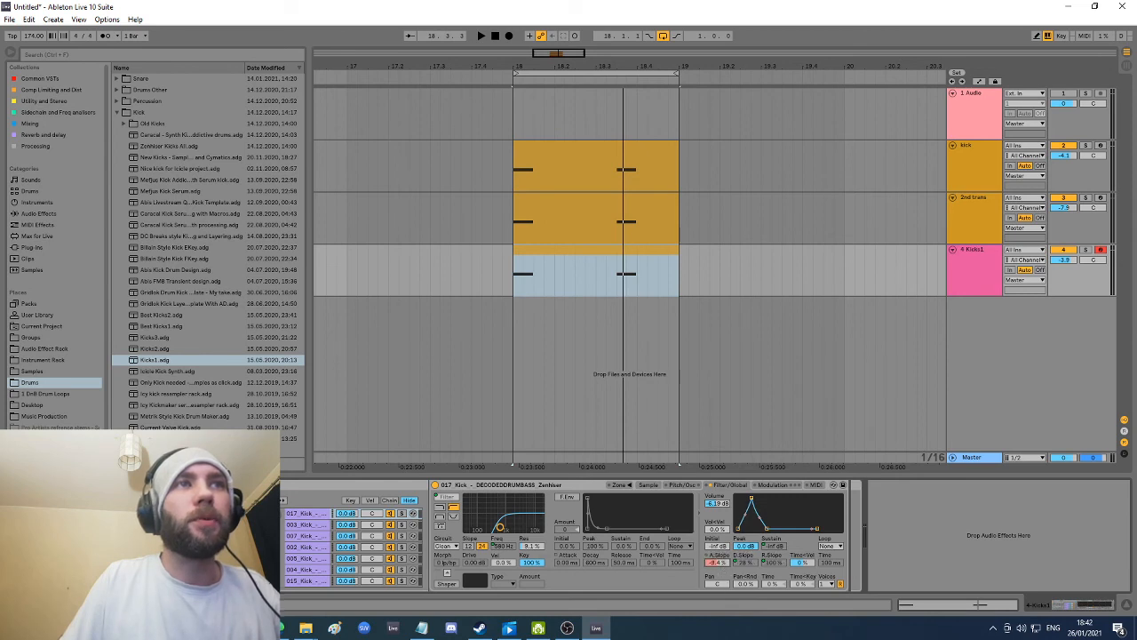
pyautogui.rightClick(717, 566)
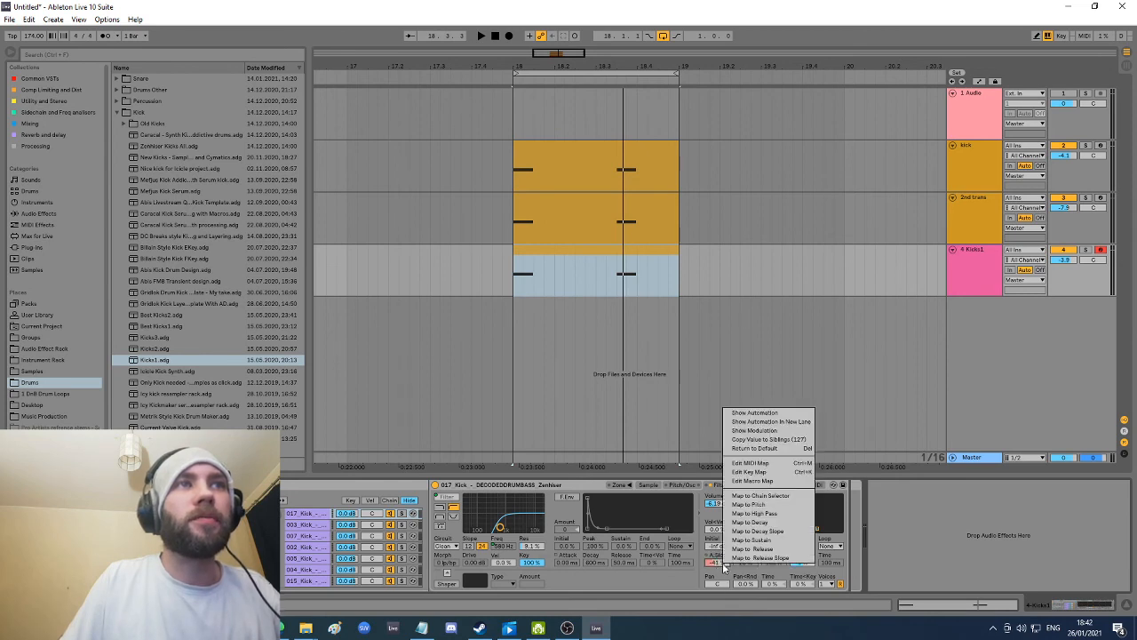
pyautogui.click(791, 442)
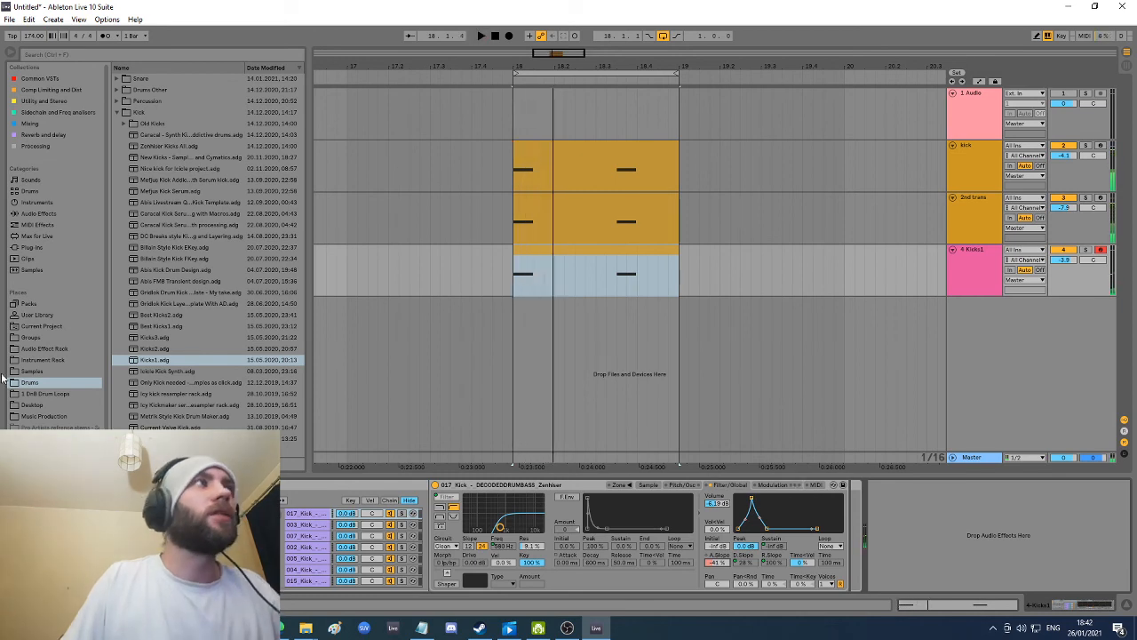
# Step: Search the plug-ins for "room" and add the ValhallaRoom reverb after the sampler on the Kicks1 track
pyautogui.click(39, 247)
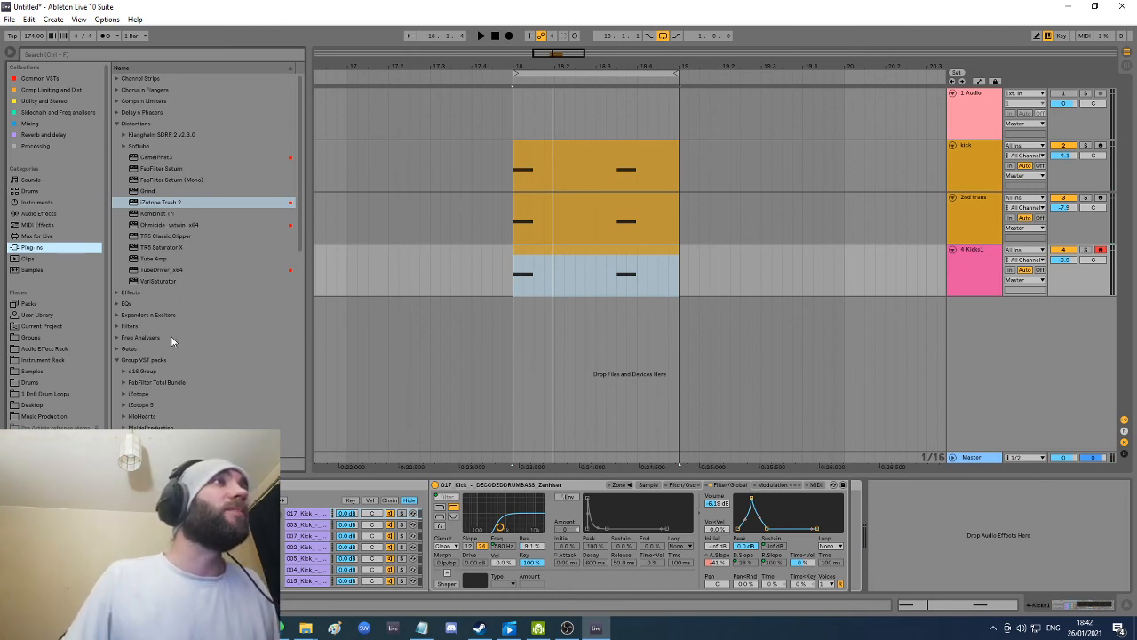
pyautogui.click(148, 53)
pyautogui.write('room')
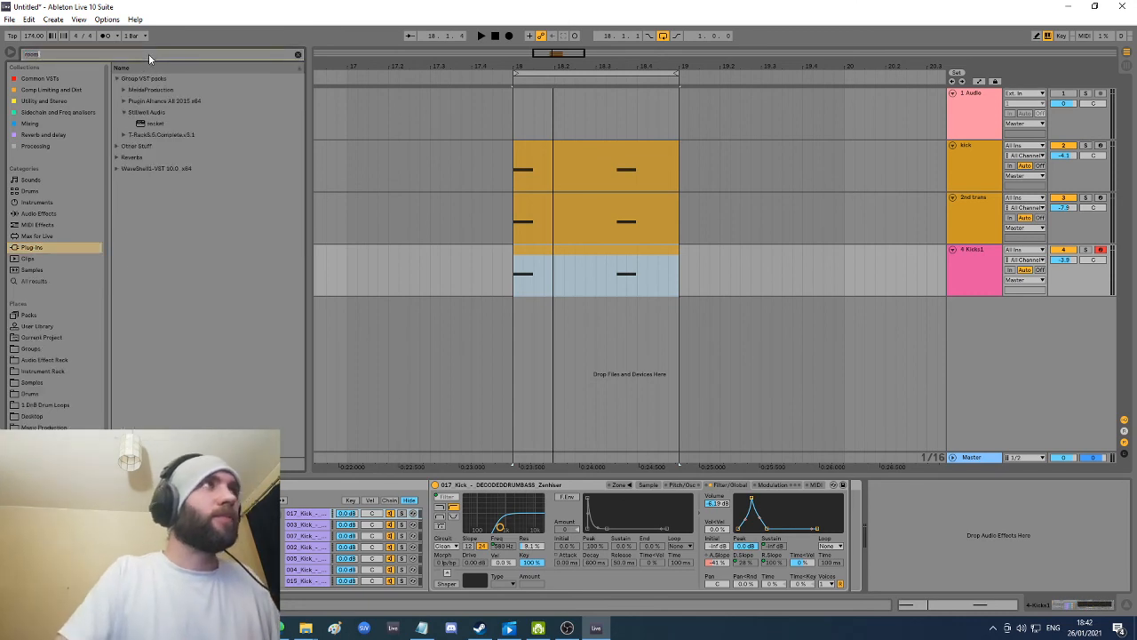
pyautogui.click(128, 112)
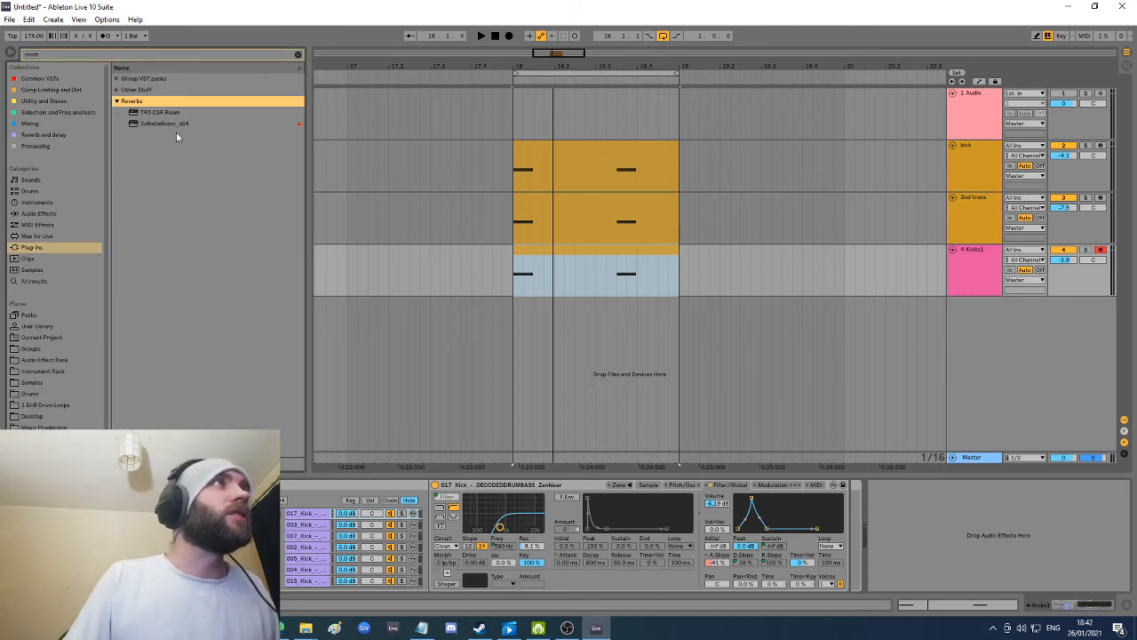
pyautogui.moveTo(169, 124); pyautogui.dragTo(934, 536)
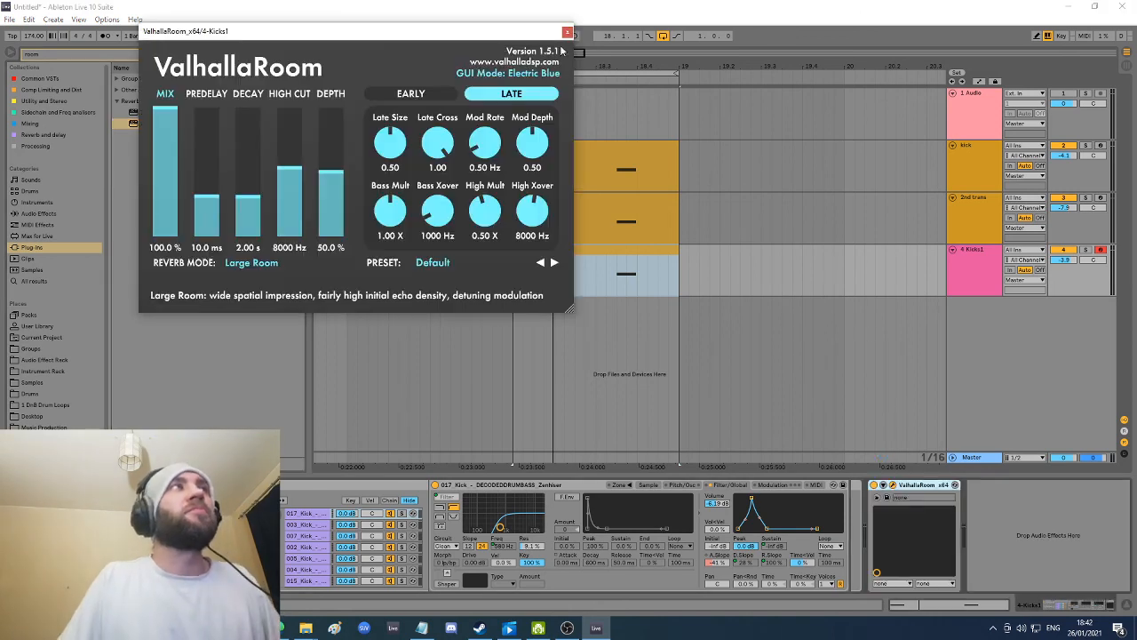
# Step: Set ValhallaRoom's decay to 0.21 s and mix to 32.3%, and close its window
pyautogui.moveTo(251, 200); pyautogui.dragTo(254, 226)
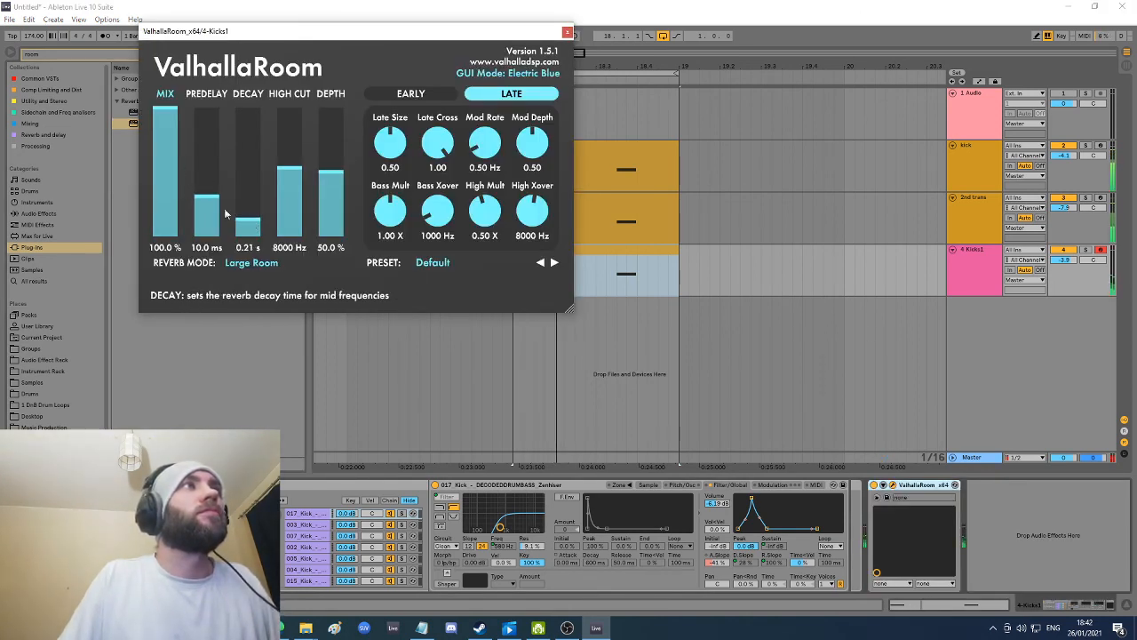
pyautogui.moveTo(167, 134); pyautogui.dragTo(169, 192)
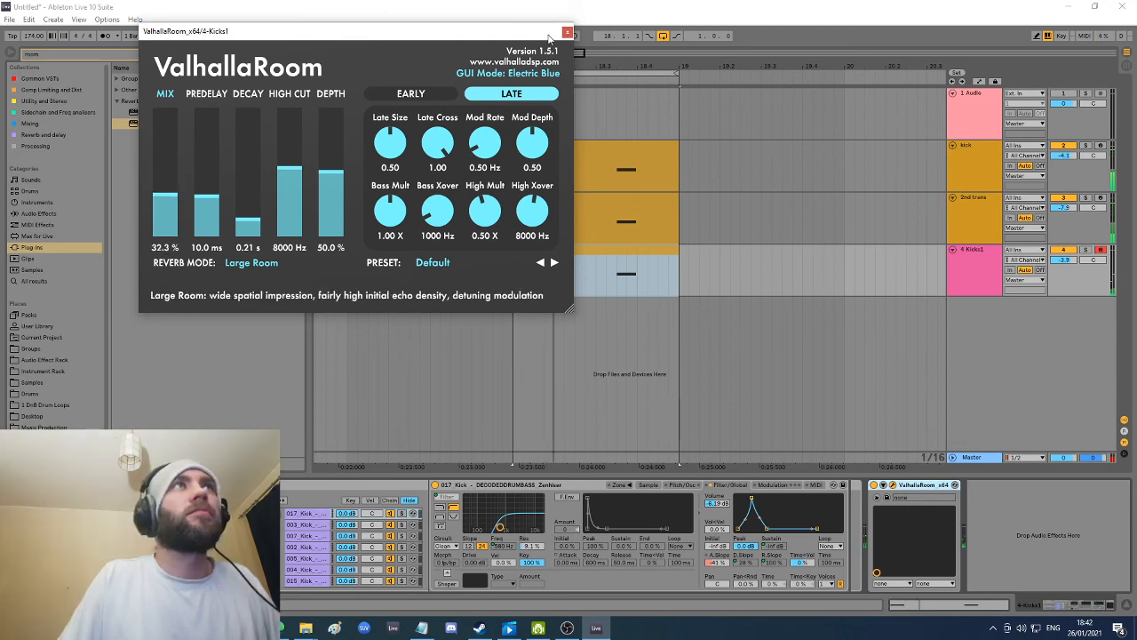
pyautogui.click(566, 33)
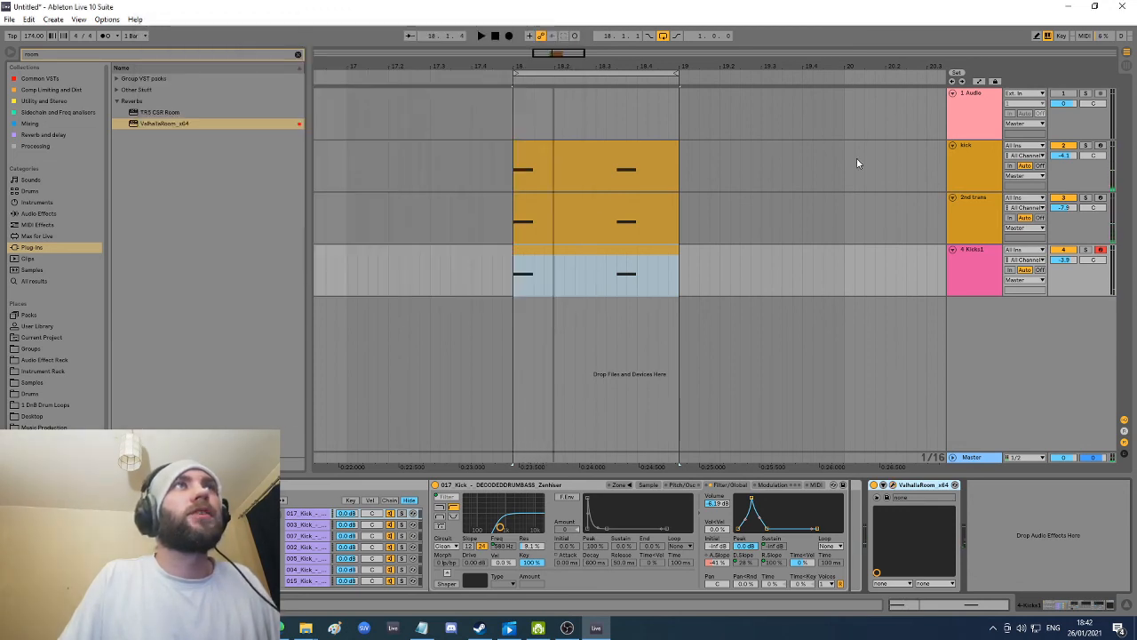
# Step: Fold the three kick layer tracks and delete the empty 1 Audio track
pyautogui.click(981, 169)
pyautogui.keyDown('shift'); pyautogui.click(977, 266); pyautogui.keyUp('shift')
pyautogui.click(953, 251)
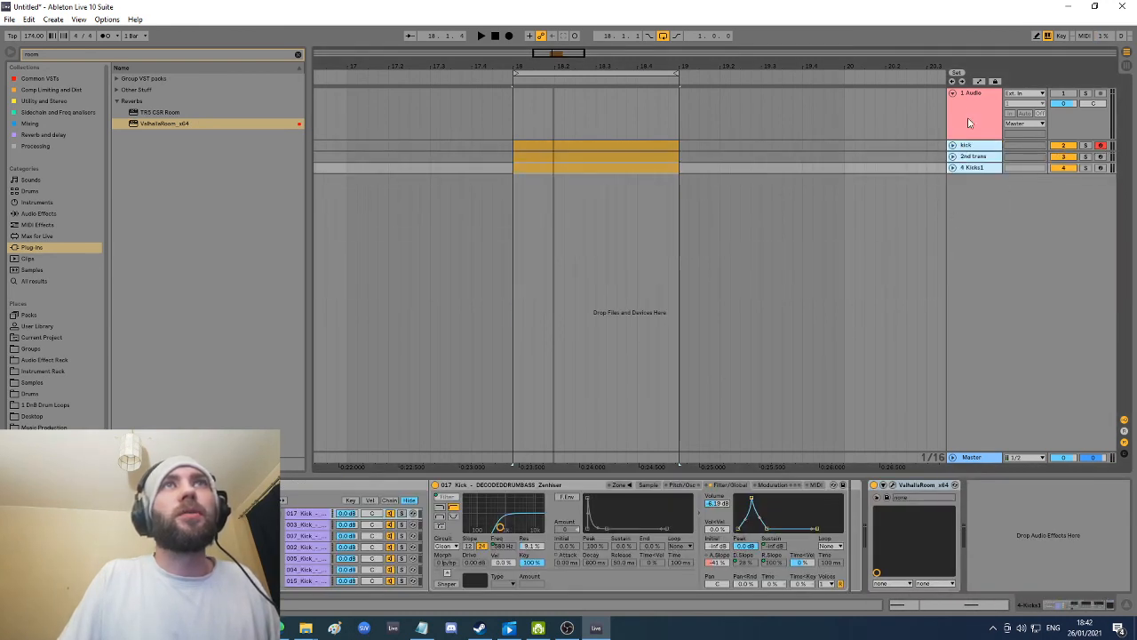
pyautogui.click(968, 115)
pyautogui.press('Delete')
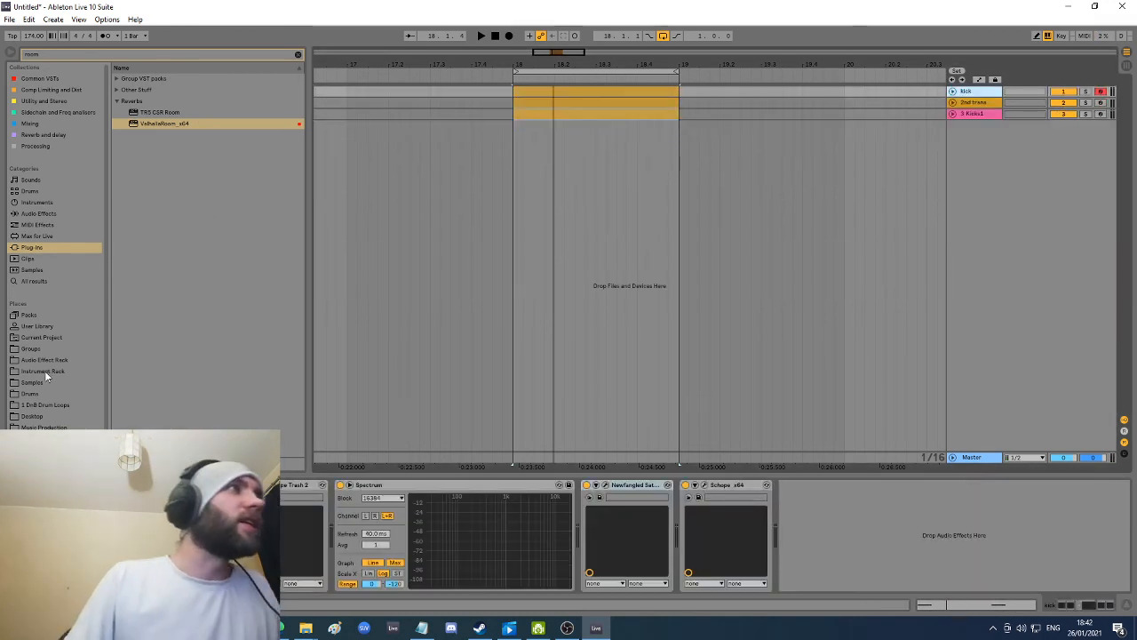
# Step: Clear the browser search, find the Snare folder among the drum instrument racks and load Best Snares1.adg onto a new track
pyautogui.click(34, 392)
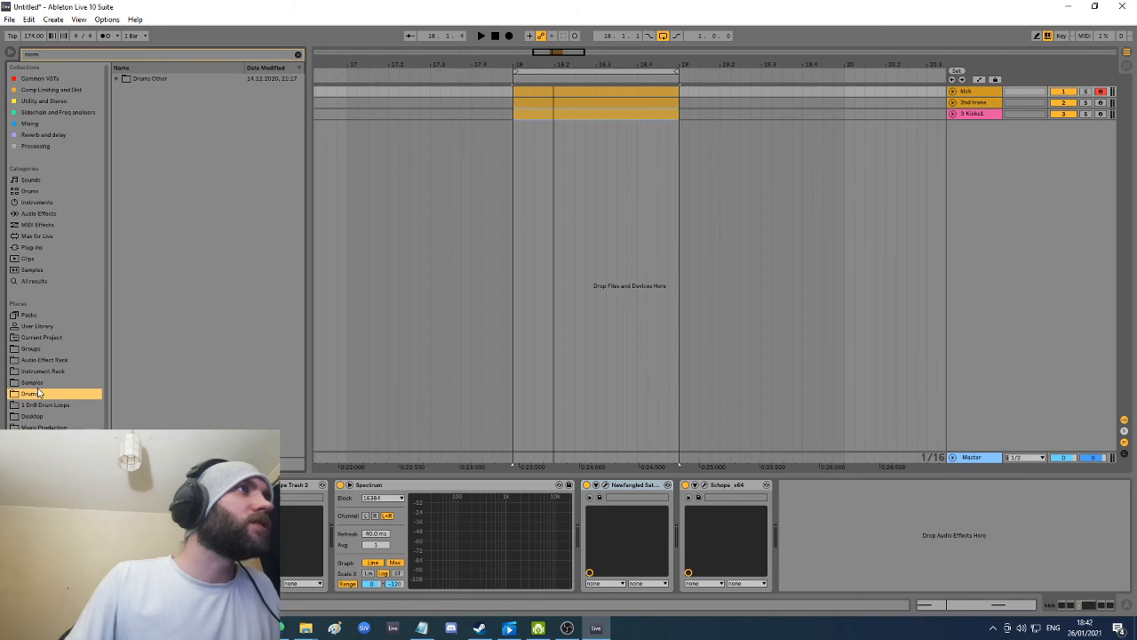
pyautogui.click(297, 54)
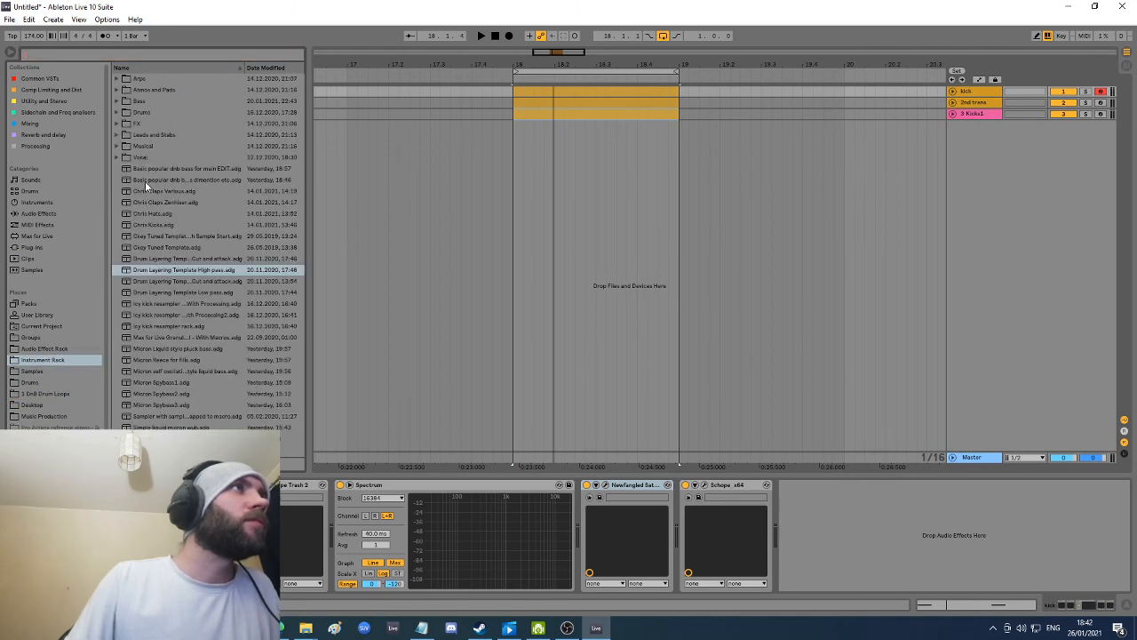
pyautogui.click(123, 113)
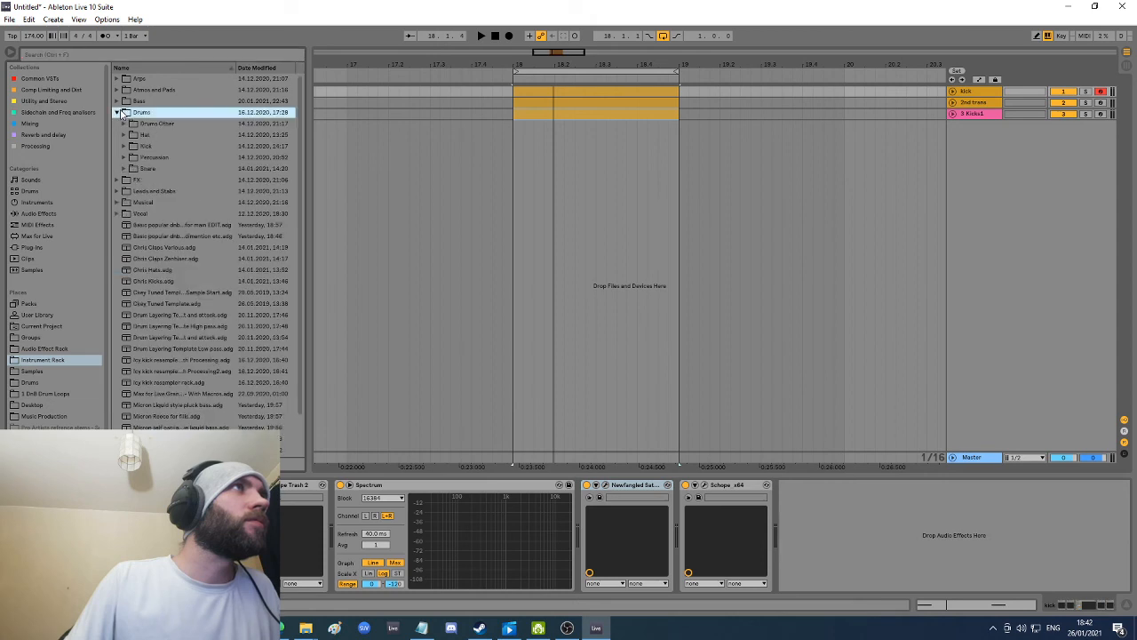
pyautogui.click(125, 169)
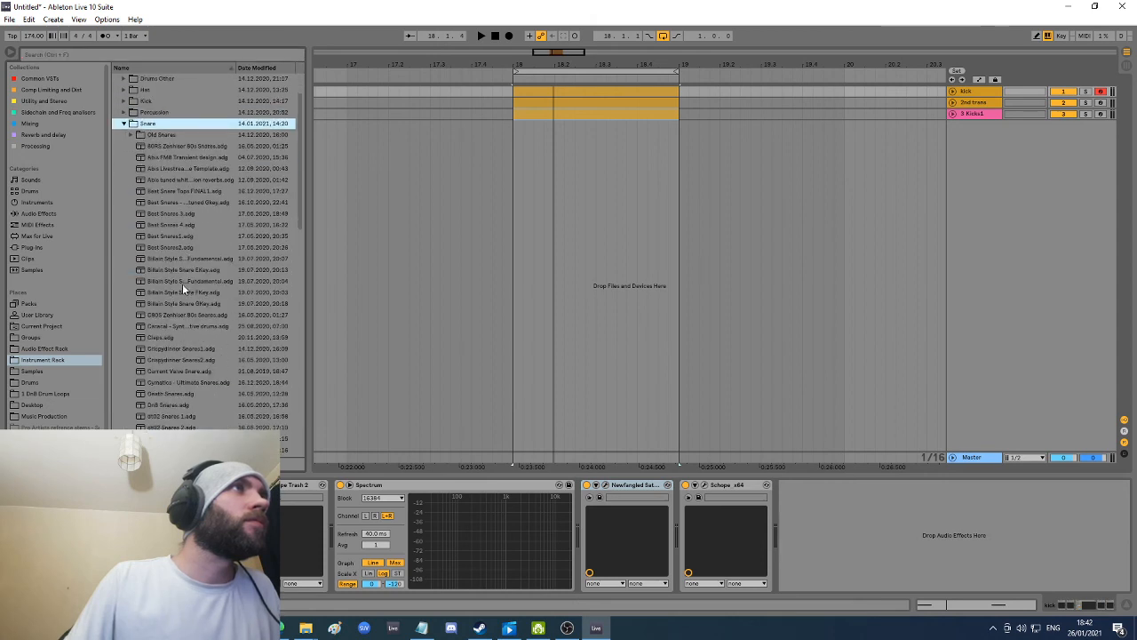
pyautogui.scroll(-8, 193, 372)
pyautogui.scroll(-1, 205, 398)
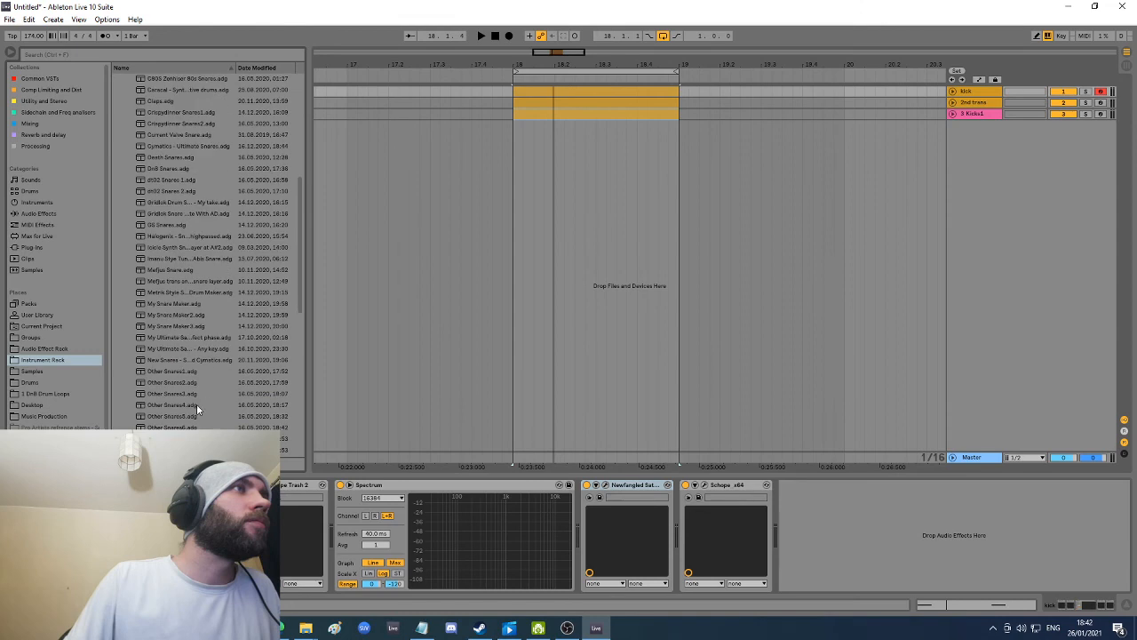
pyautogui.scroll(2, 195, 392)
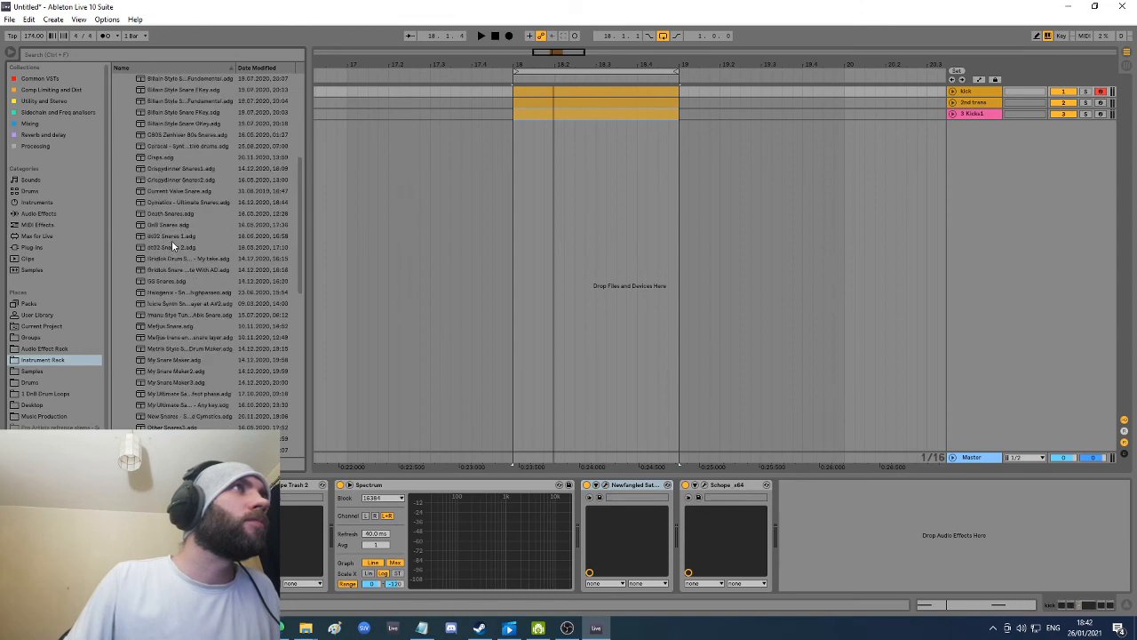
pyautogui.scroll(5, 173, 244)
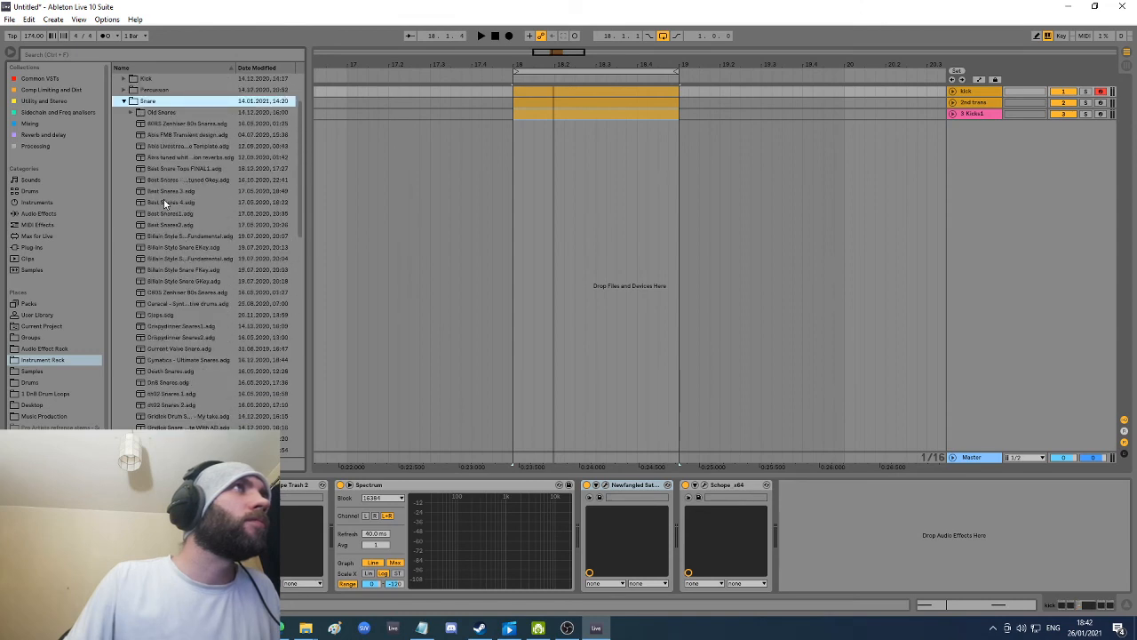
pyautogui.moveTo(154, 213); pyautogui.dragTo(562, 212)
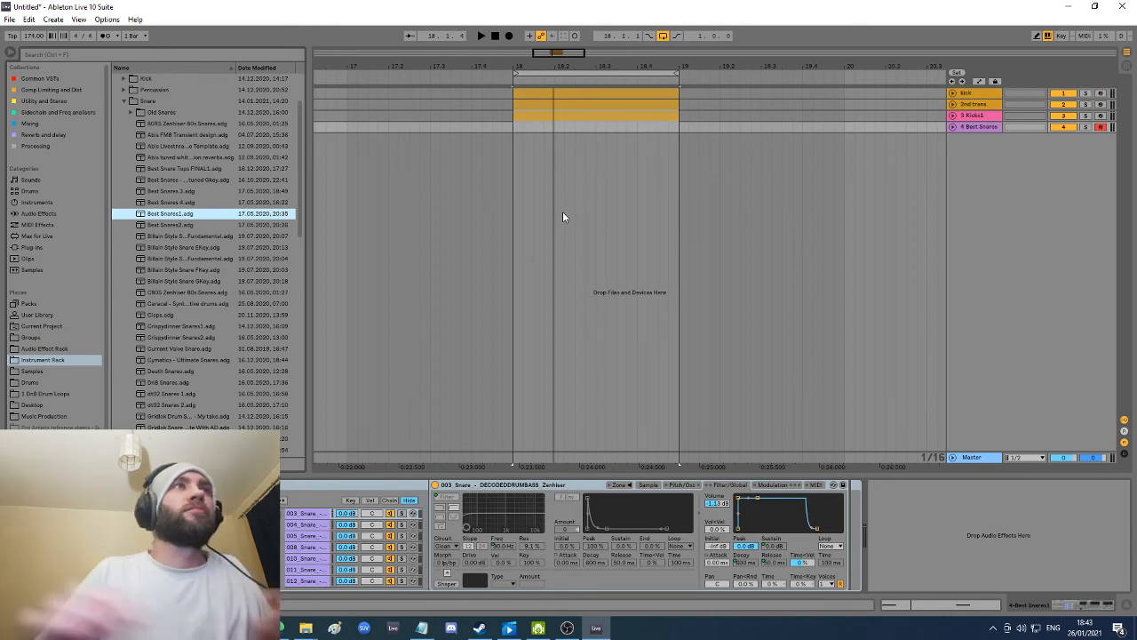
# Step: Copy the first kick hit from the Kicks1 clip onto the Best Snares track at beats 18.2 and 18.4
pyautogui.click(624, 112)
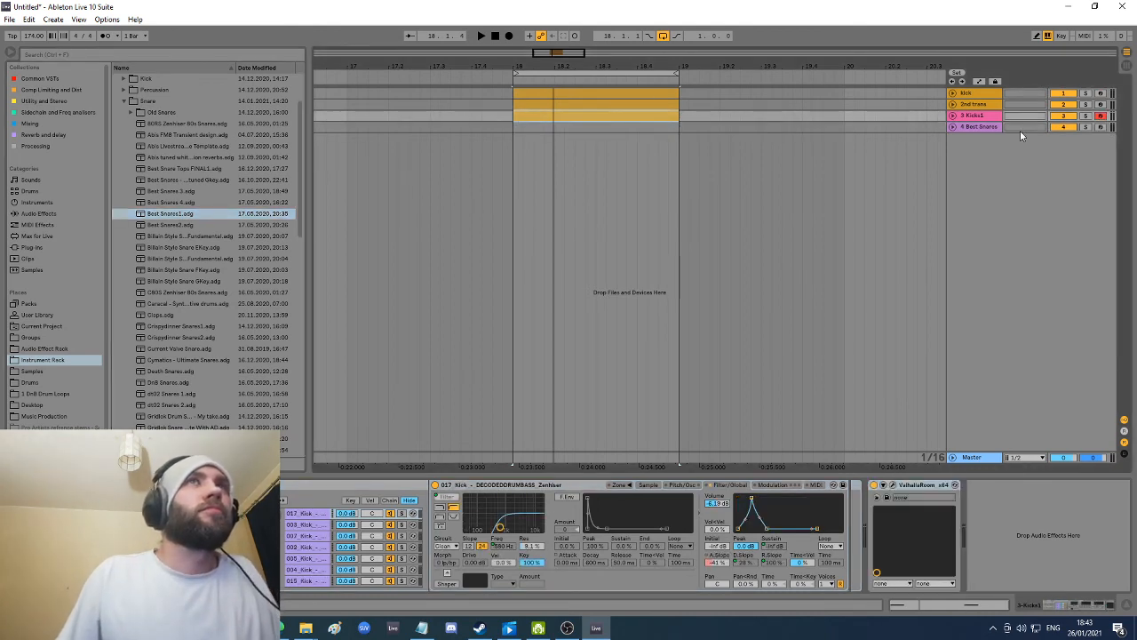
pyautogui.click(953, 117)
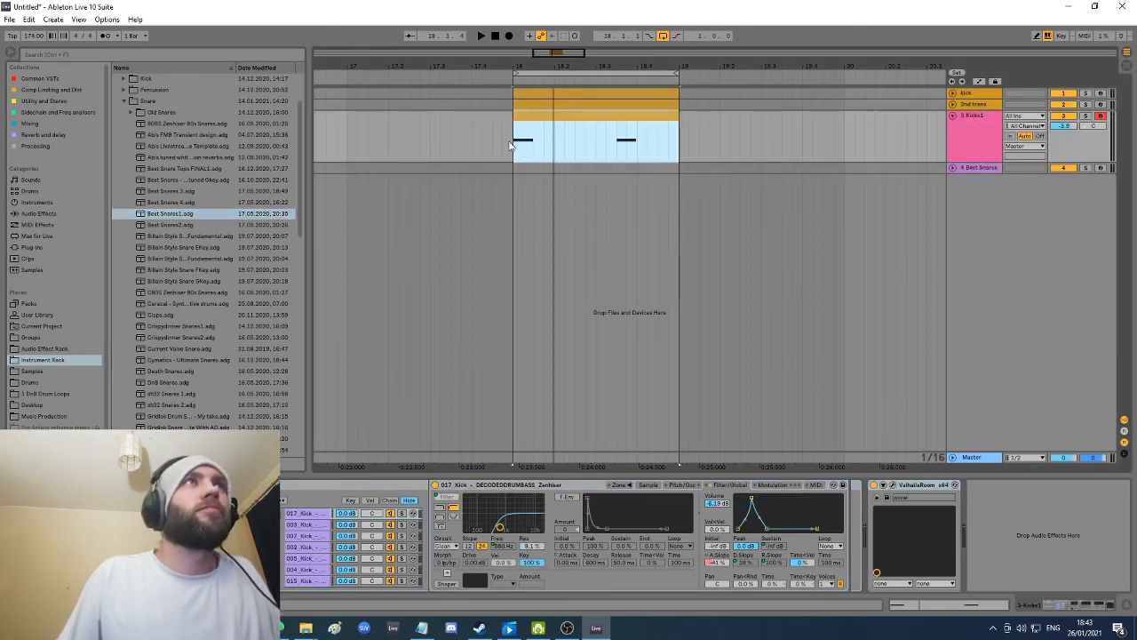
pyautogui.moveTo(512, 145); pyautogui.dragTo(567, 167)
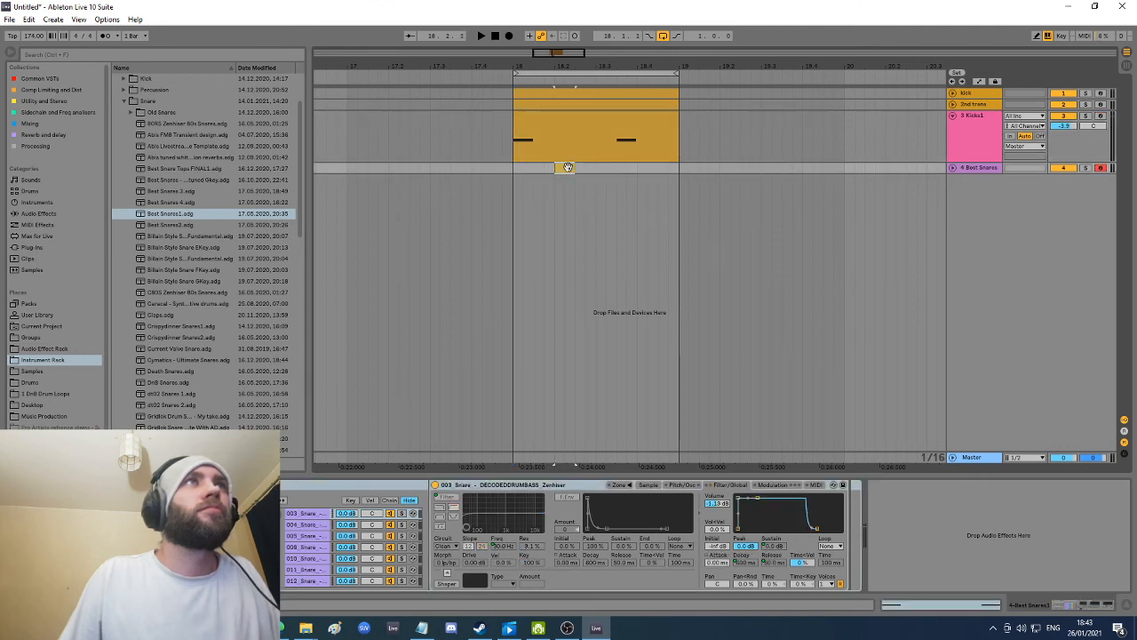
pyautogui.moveTo(656, 172); pyautogui.dragTo(504, 160)
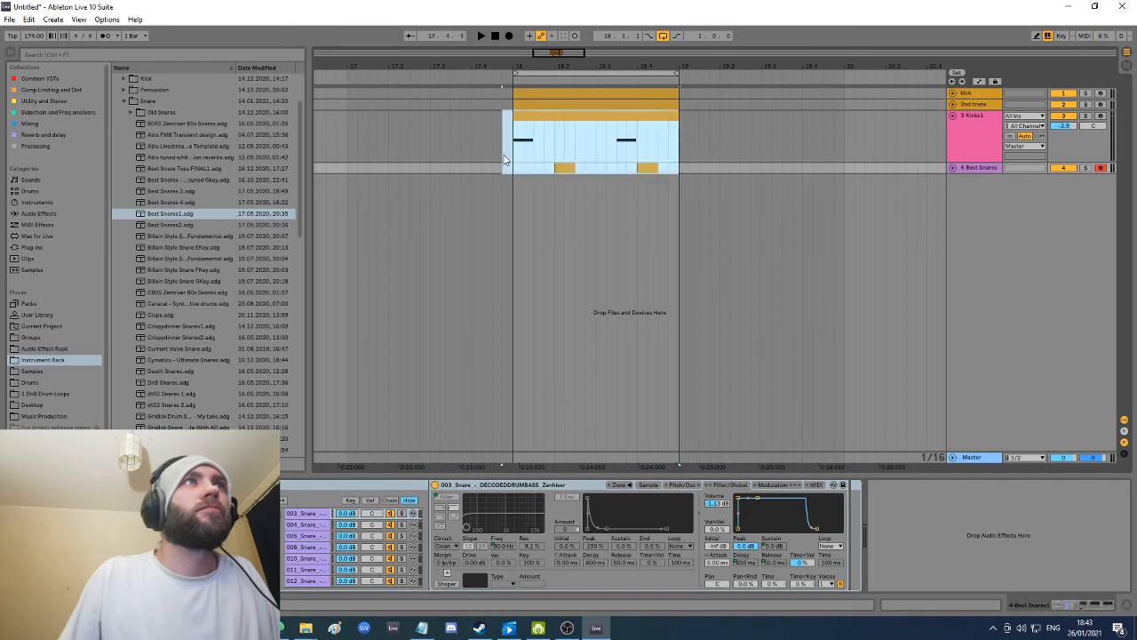
# Step: Start playback of the kick and snare loop, fold the Kicks1 track and select the Best Snares track
pyautogui.press('space')
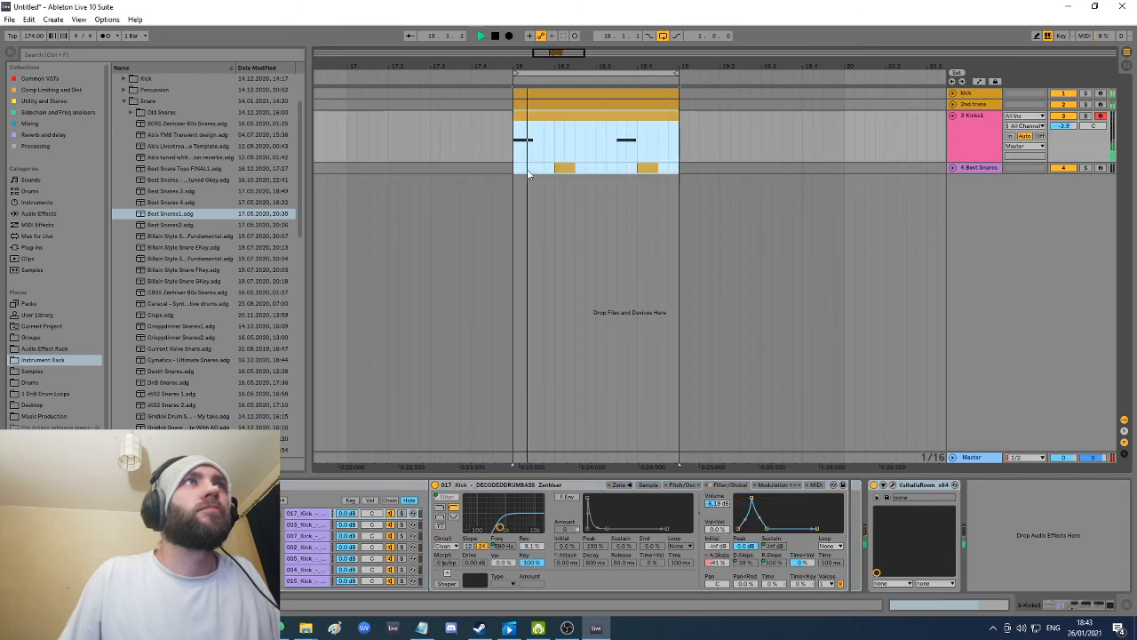
pyautogui.click(952, 119)
pyautogui.click(952, 119)
pyautogui.click(972, 127)
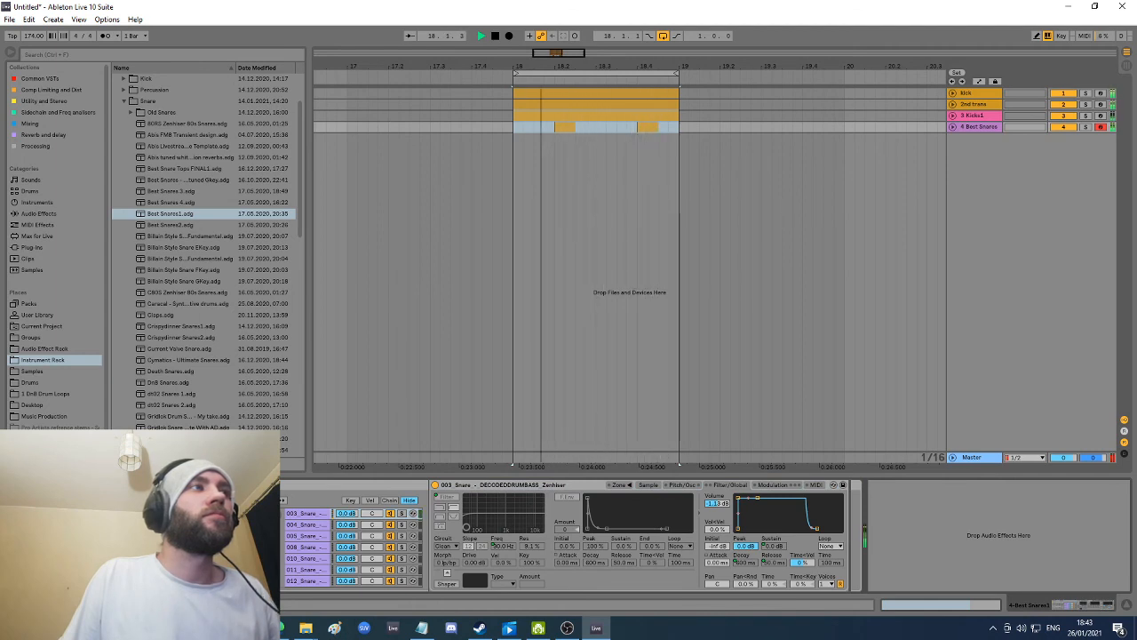
# Step: Open the Tops Loops folder of the DnB hat loops and audition several Drum Beat 174bpm loops over the playing beat
pyautogui.click(62, 394)
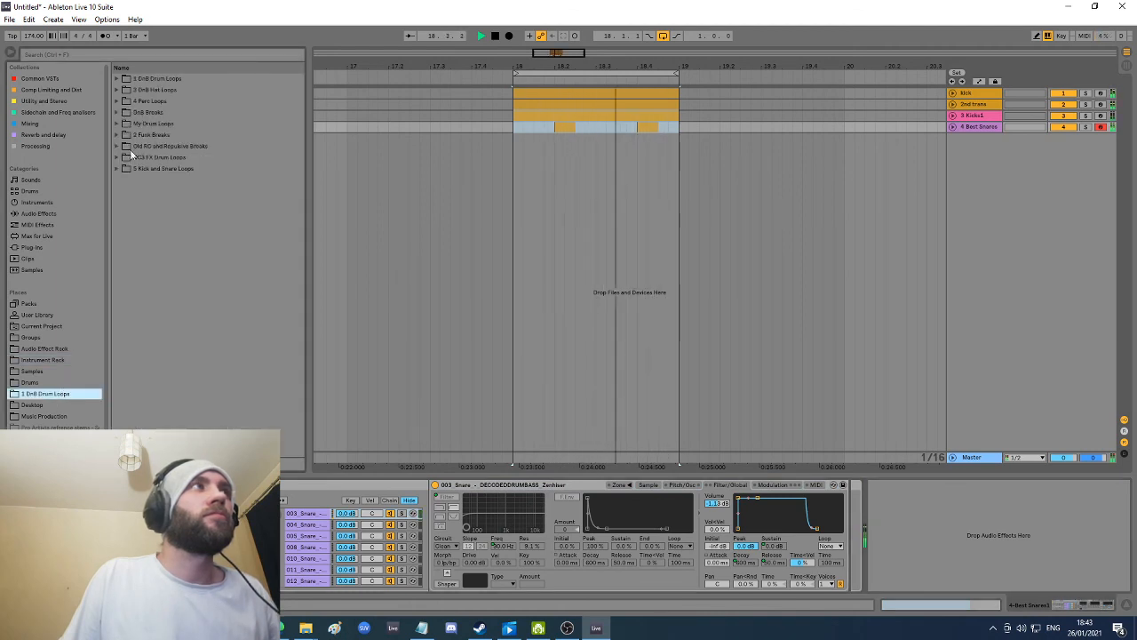
pyautogui.click(117, 89)
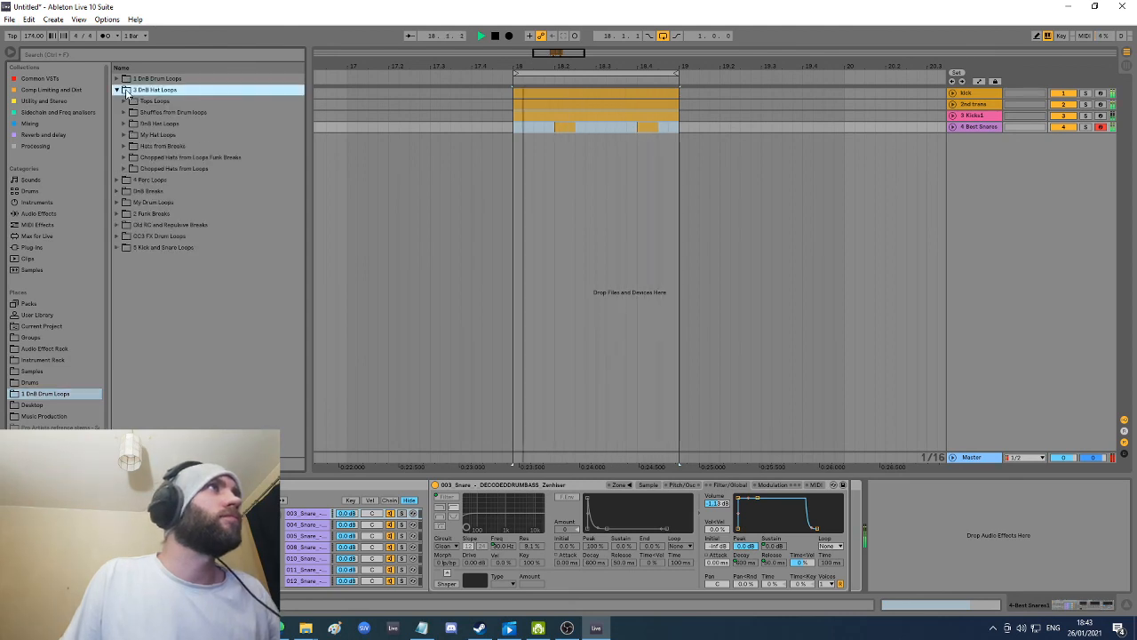
pyautogui.click(124, 100)
pyautogui.click(178, 145)
pyautogui.scroll(-4, 195, 243)
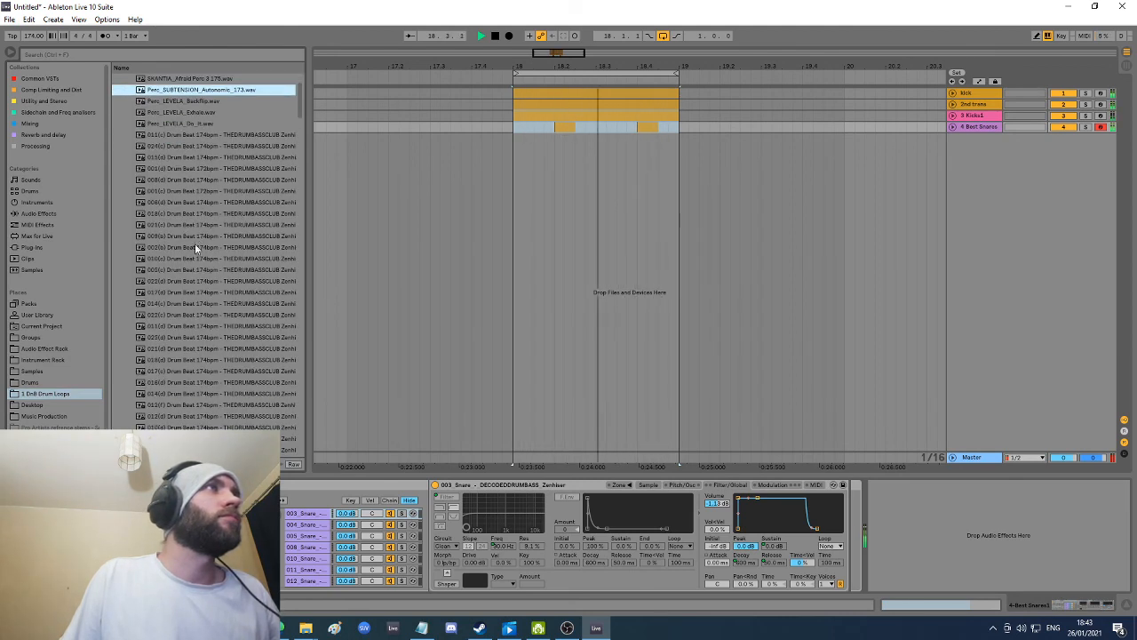
pyautogui.click(228, 238)
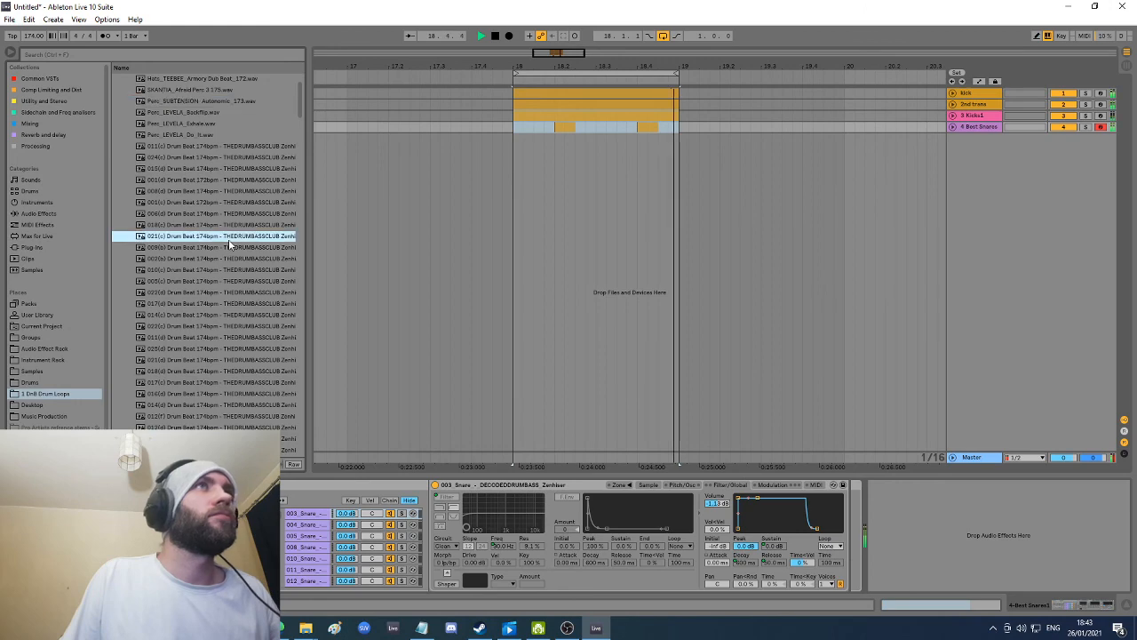
pyautogui.scroll(-2, 213, 333)
pyautogui.scroll(-5, 213, 344)
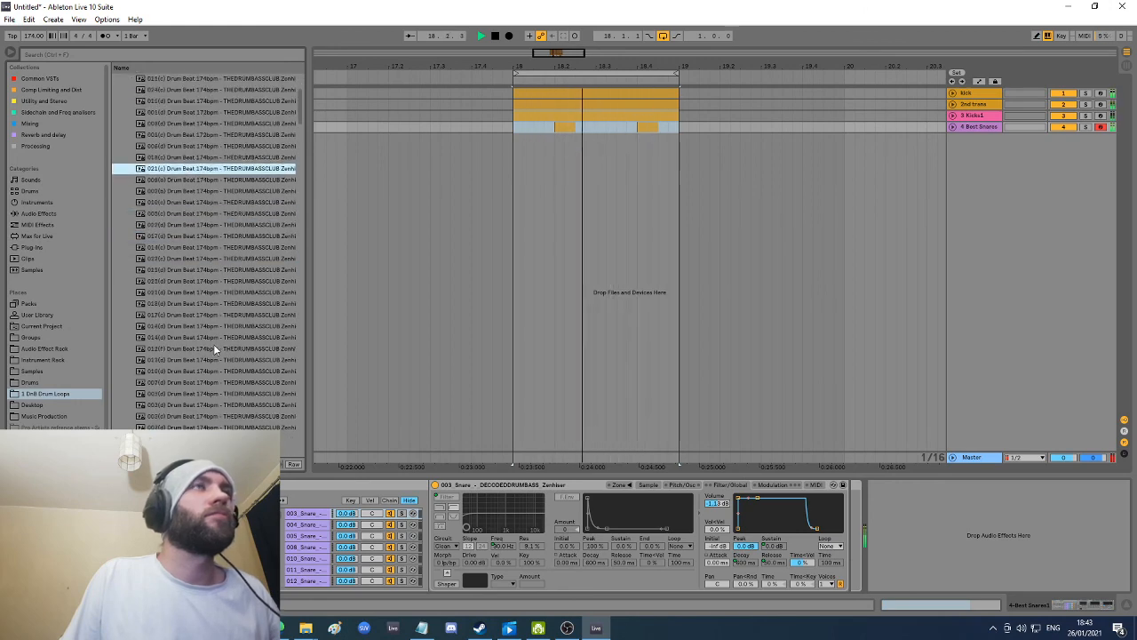
pyautogui.click(223, 315)
pyautogui.scroll(-8, 220, 334)
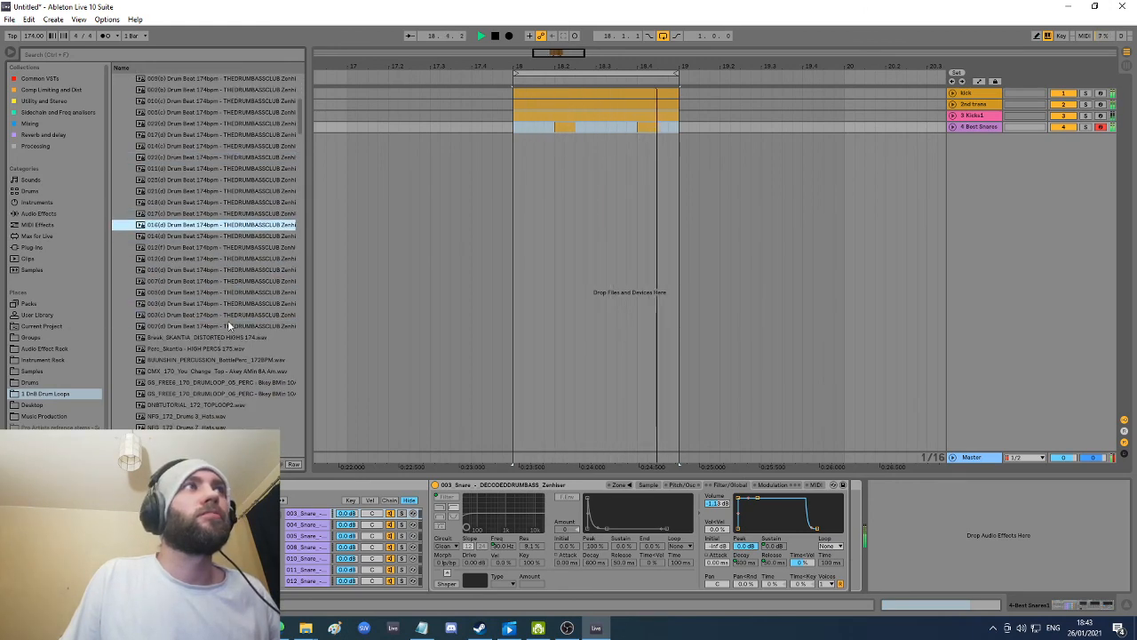
# Step: Audition several NFG_172 hats loops and Cymatics Cyclone Top Drum Loops over the playing beat
pyautogui.scroll(-11, 228, 320)
pyautogui.click(225, 326)
pyautogui.scroll(-13, 222, 338)
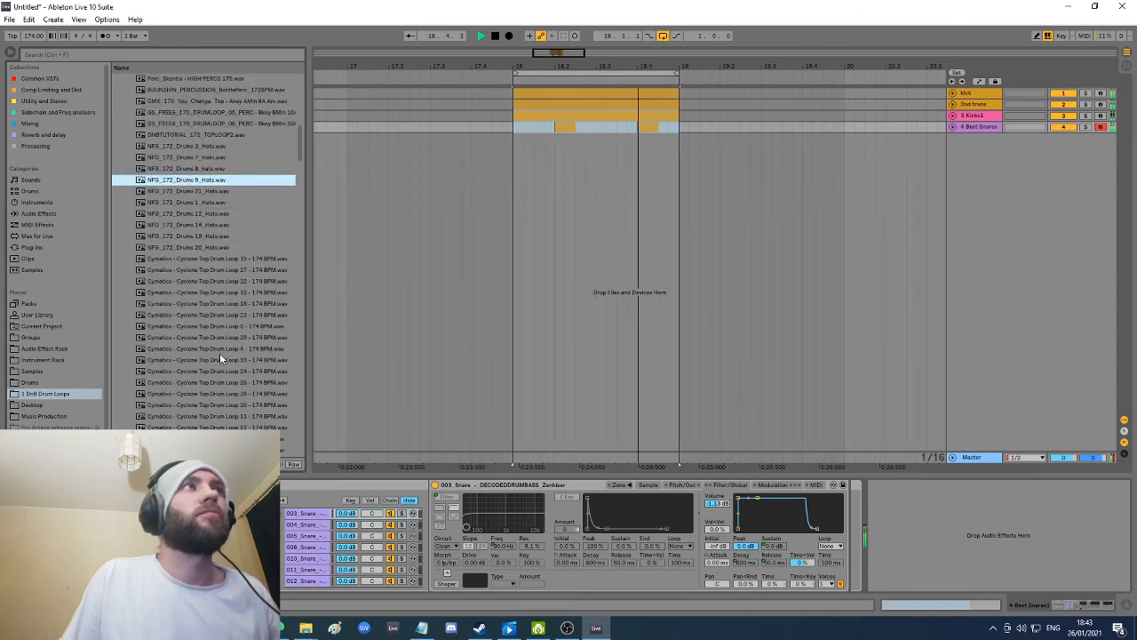
pyautogui.click(219, 353)
pyautogui.scroll(-9, 220, 352)
pyautogui.click(220, 353)
pyautogui.scroll(-6, 219, 353)
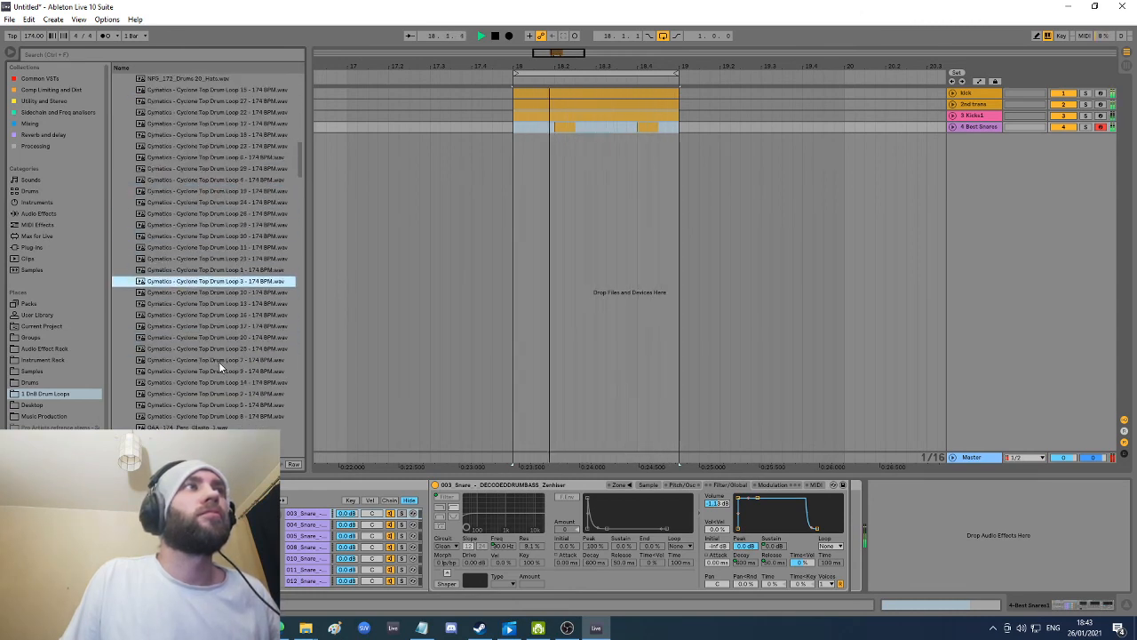
pyautogui.scroll(-12, 198, 329)
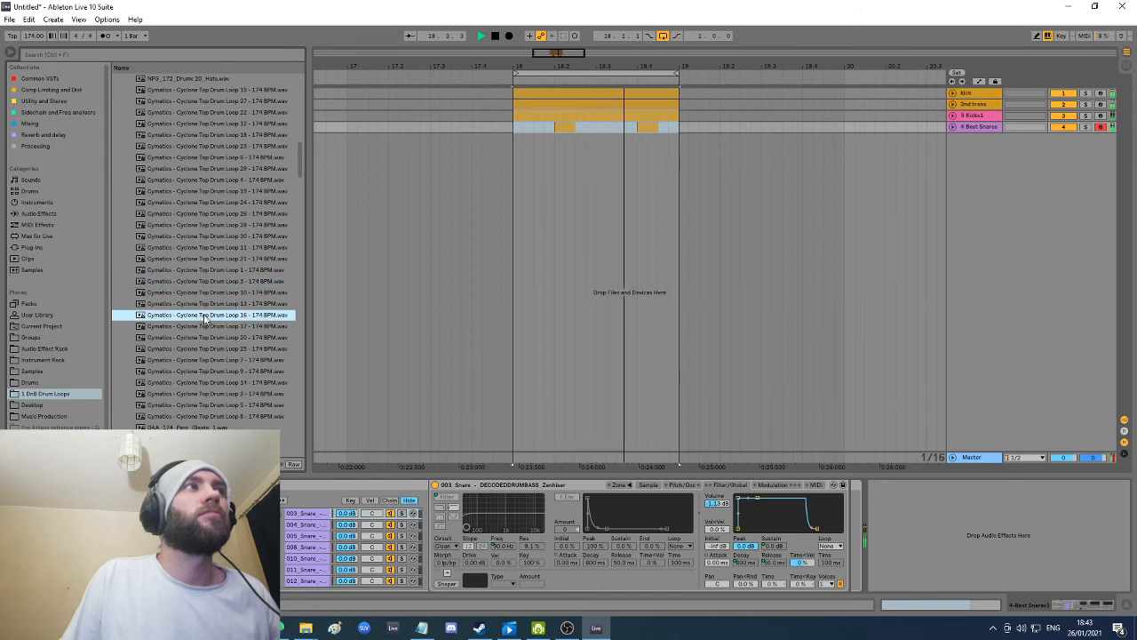
pyautogui.click(213, 248)
pyautogui.scroll(-11, 206, 311)
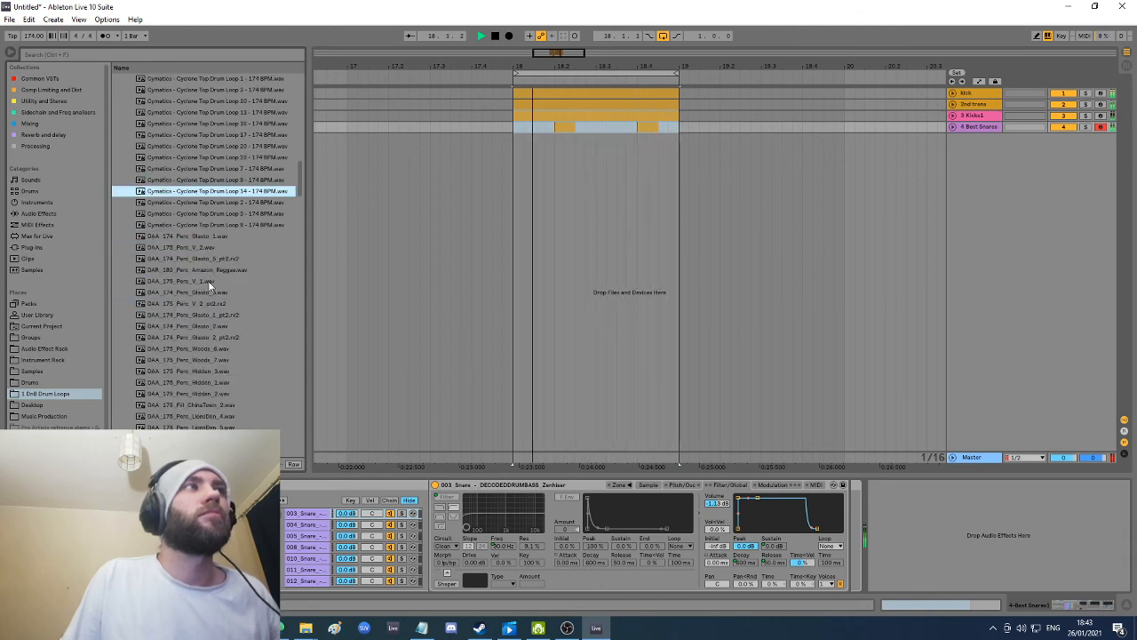
# Step: Audition the percussion, Wipe Drums Tops and BD_174 top loops further down the folder against the playing beat
pyautogui.click(204, 347)
pyautogui.scroll(-9, 203, 356)
pyautogui.scroll(-7, 203, 360)
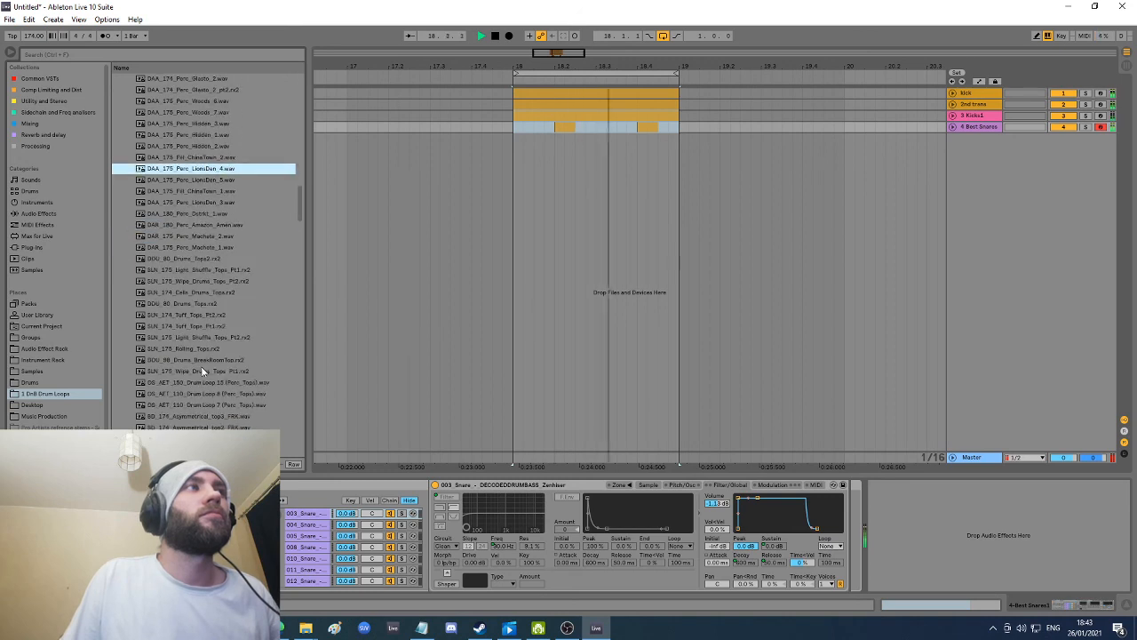
pyautogui.click(202, 366)
pyautogui.scroll(-14, 202, 366)
pyautogui.scroll(-6, 199, 378)
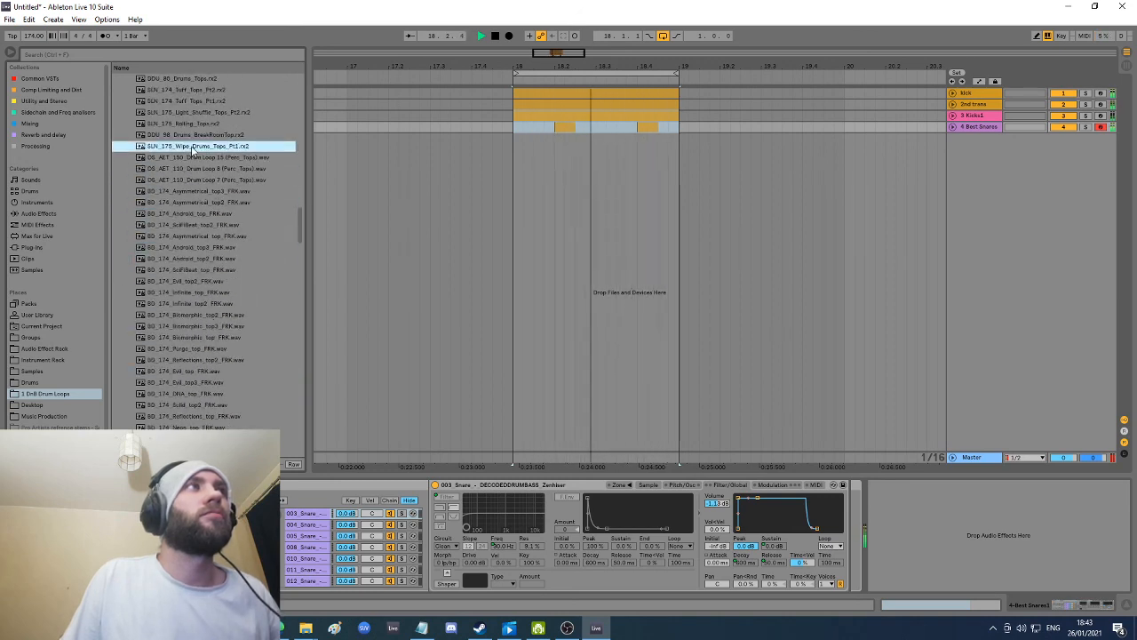
pyautogui.click(195, 203)
pyautogui.scroll(-8, 194, 265)
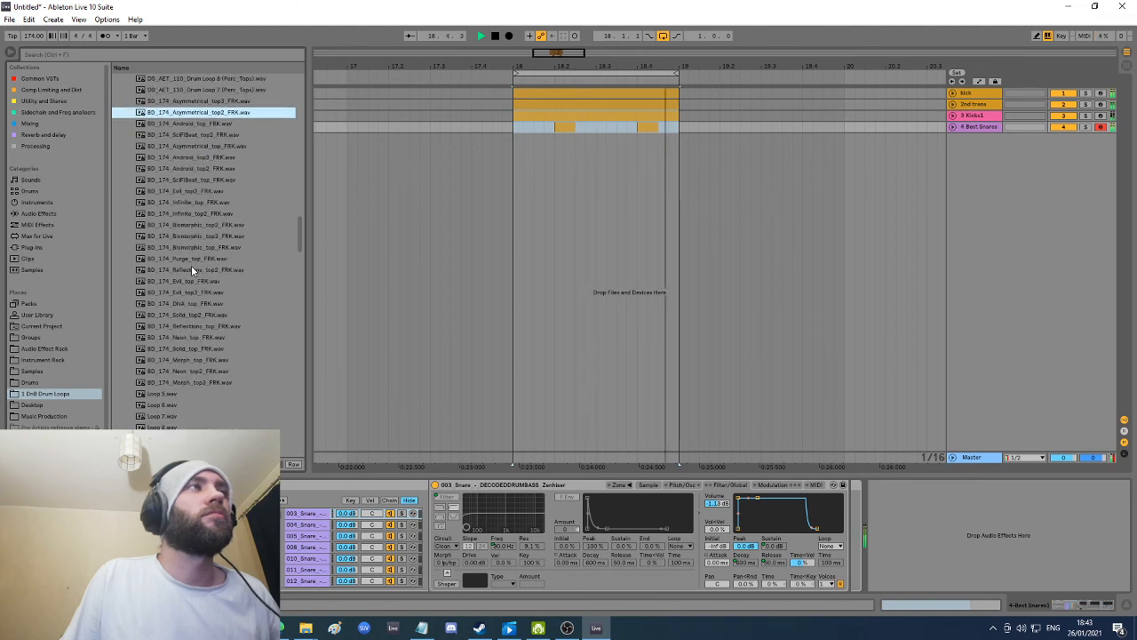
pyautogui.click(185, 214)
pyautogui.scroll(-4, 184, 235)
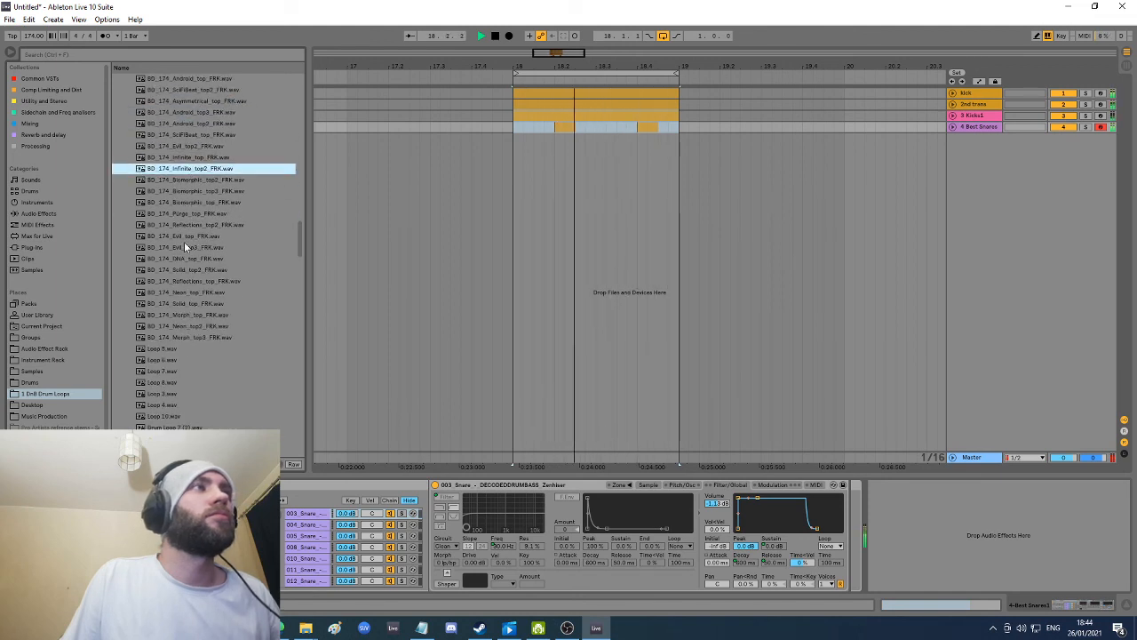
pyautogui.click(184, 214)
# Step: Audition GS_FREE6_170_DRUMLOOP_09_TOP.wav, place it on a new audio track from bar 18 and lower the track volume to -4.7 dB
pyautogui.scroll(-9, 182, 273)
pyautogui.click(229, 370)
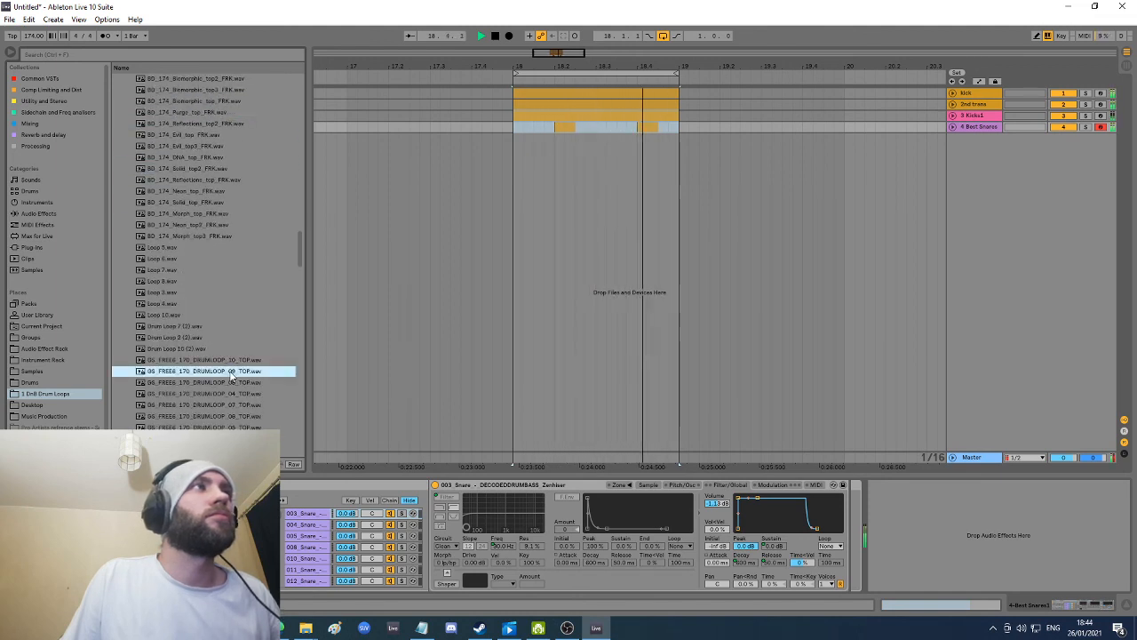
pyautogui.scroll(-12, 229, 371)
pyautogui.scroll(-5, 234, 340)
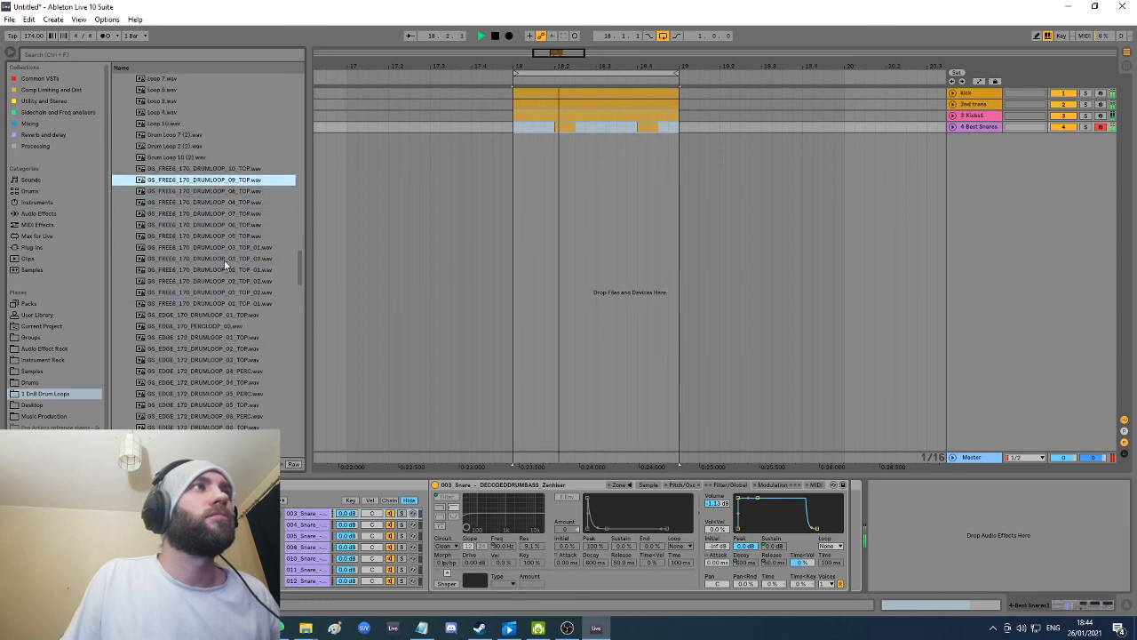
pyautogui.moveTo(202, 185); pyautogui.dragTo(512, 171)
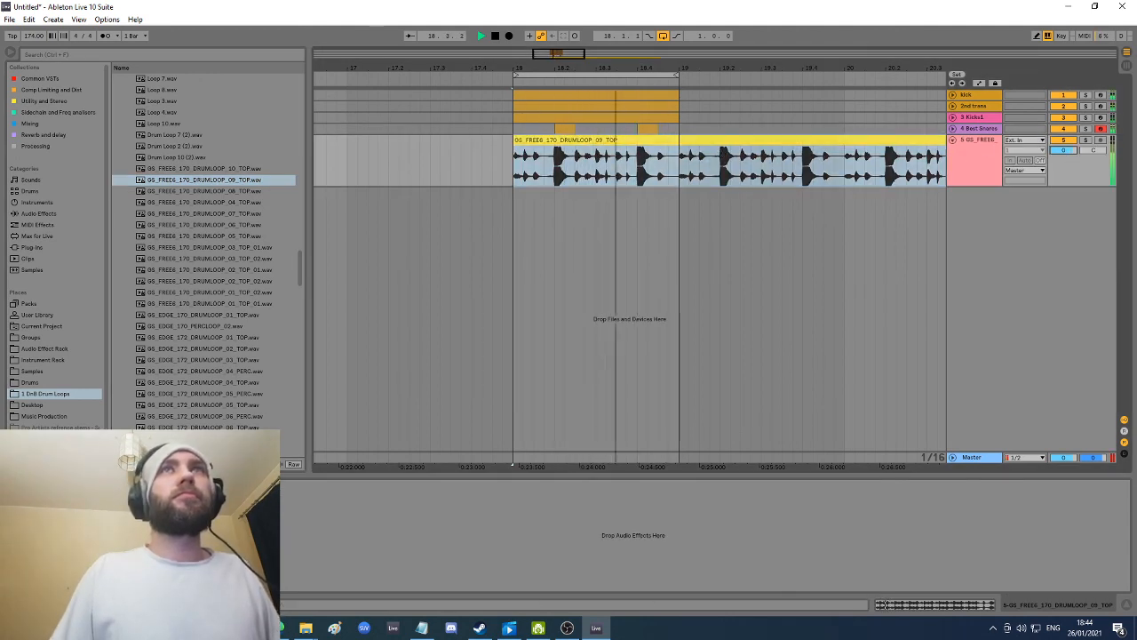
# Step: Group the kick, 2nd trans and Kicks1 tracks into one track group
pyautogui.click(986, 130)
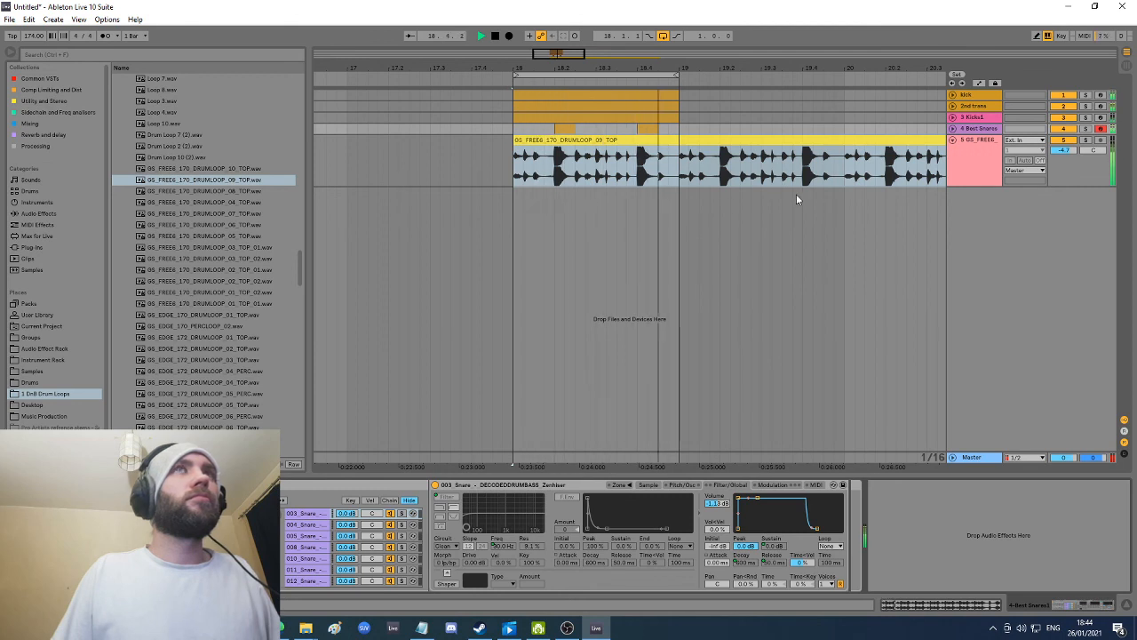
pyautogui.click(973, 116)
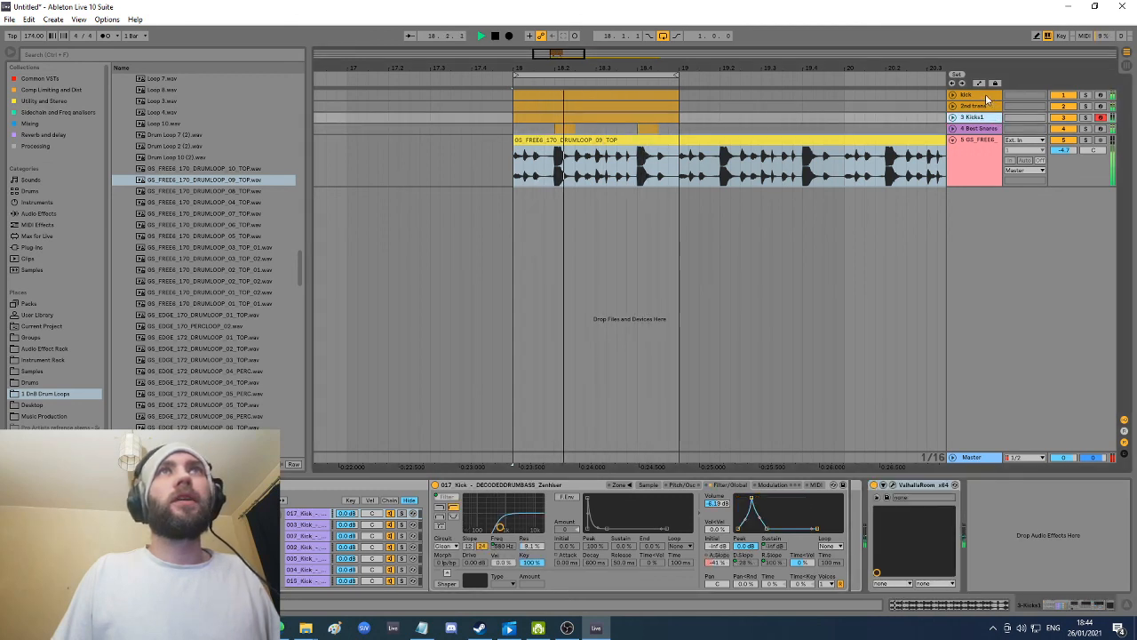
pyautogui.click(981, 96)
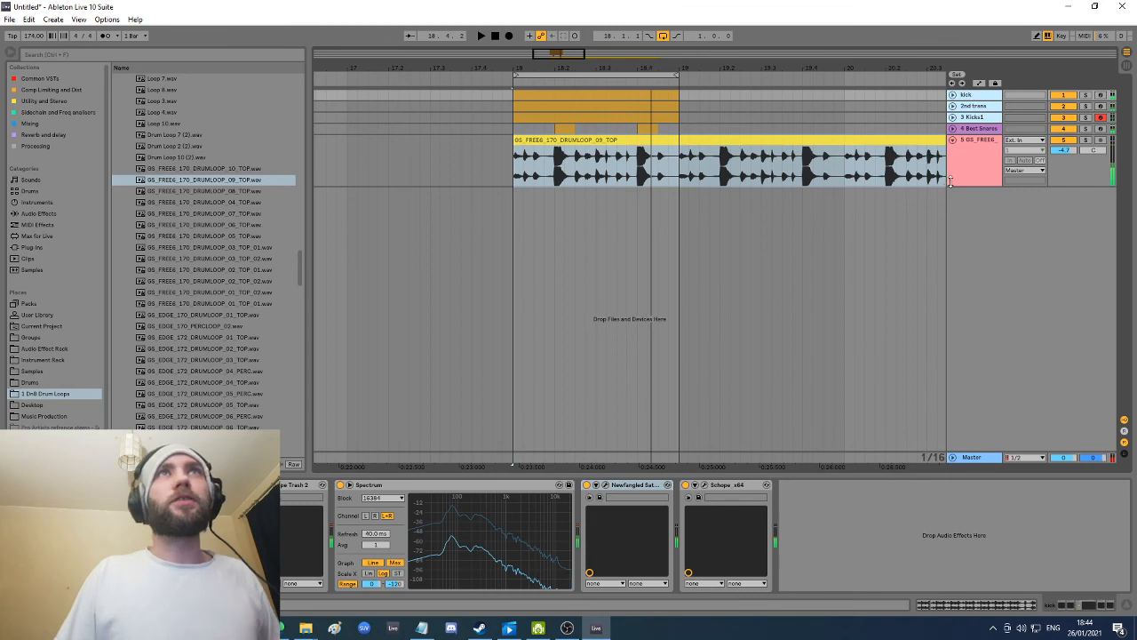
pyautogui.hotkey('ctrl', 'g')
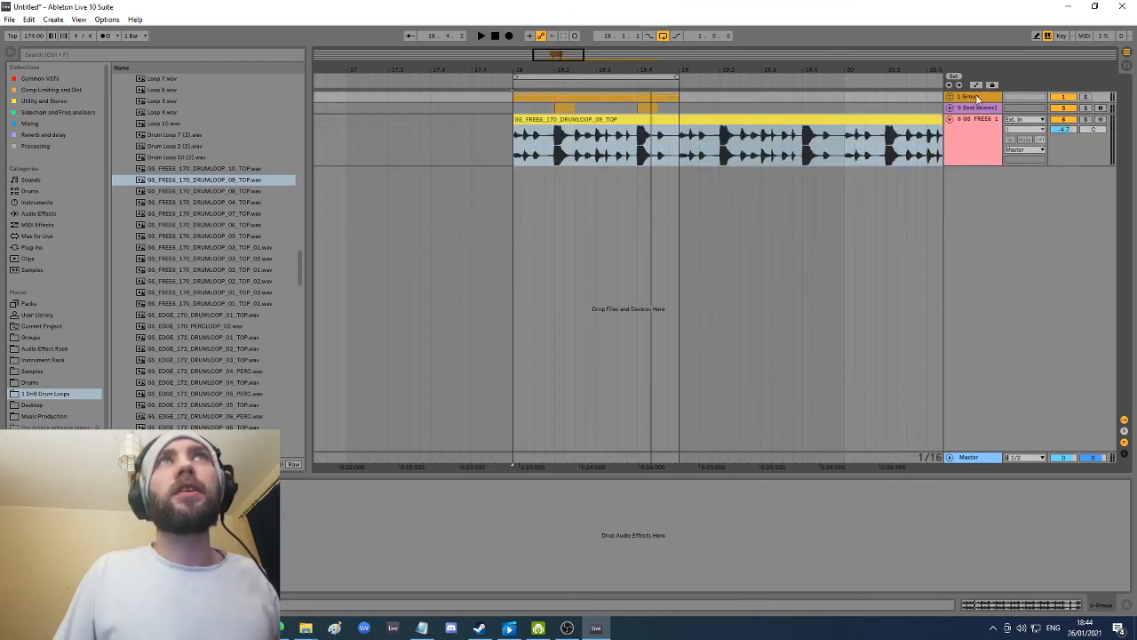
# Step: Play the bar 18 loop while toggling the kick group off and on, delete the GS_FREE6_170_DRUMLOOP_09_TOP clip and stop playback
pyautogui.click(605, 75)
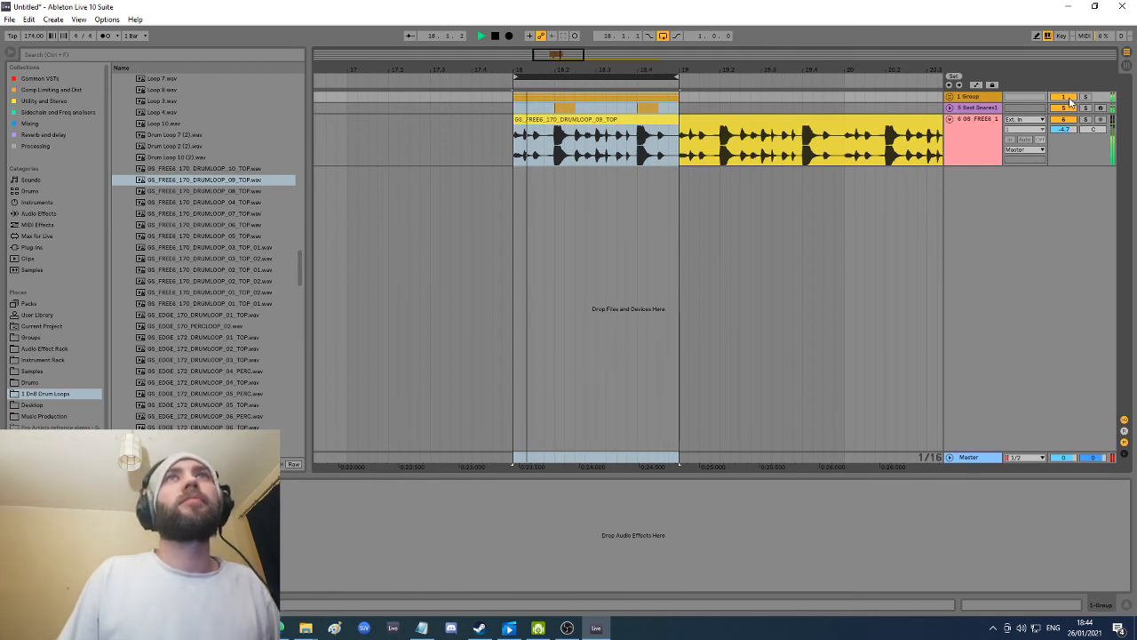
pyautogui.click(1070, 98)
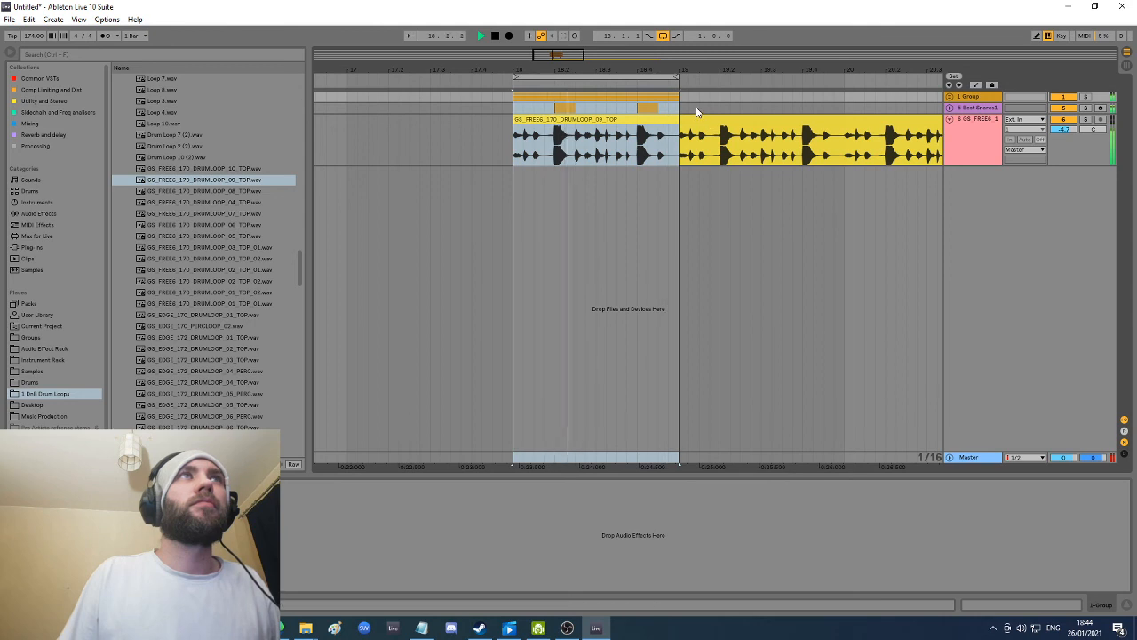
pyautogui.click(738, 121)
pyautogui.rightClick(739, 124)
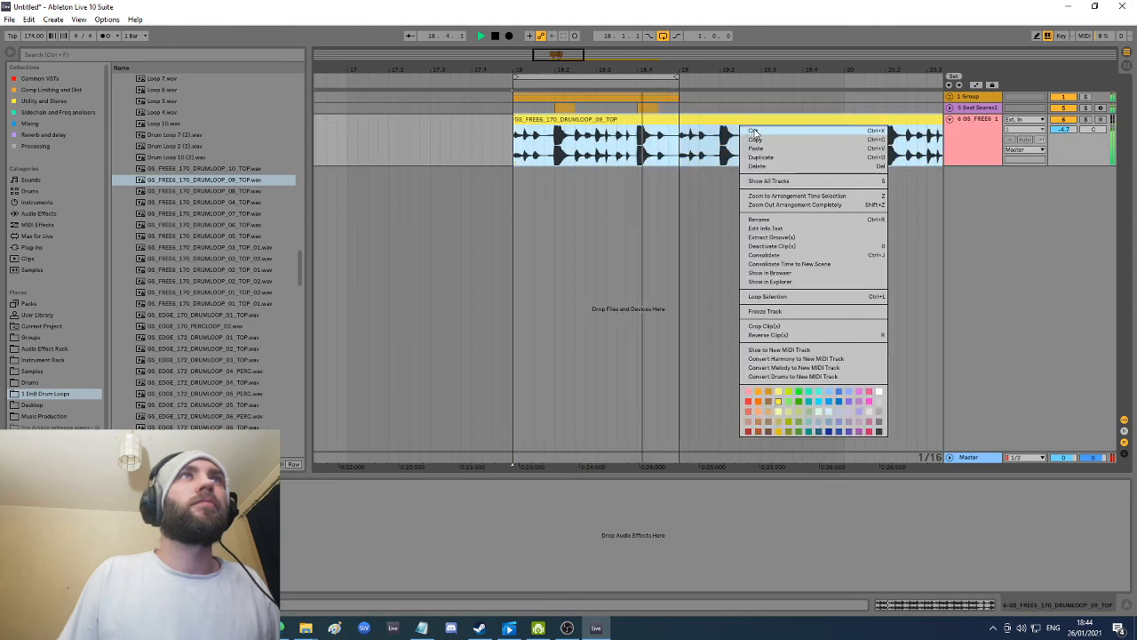
pyautogui.click(757, 166)
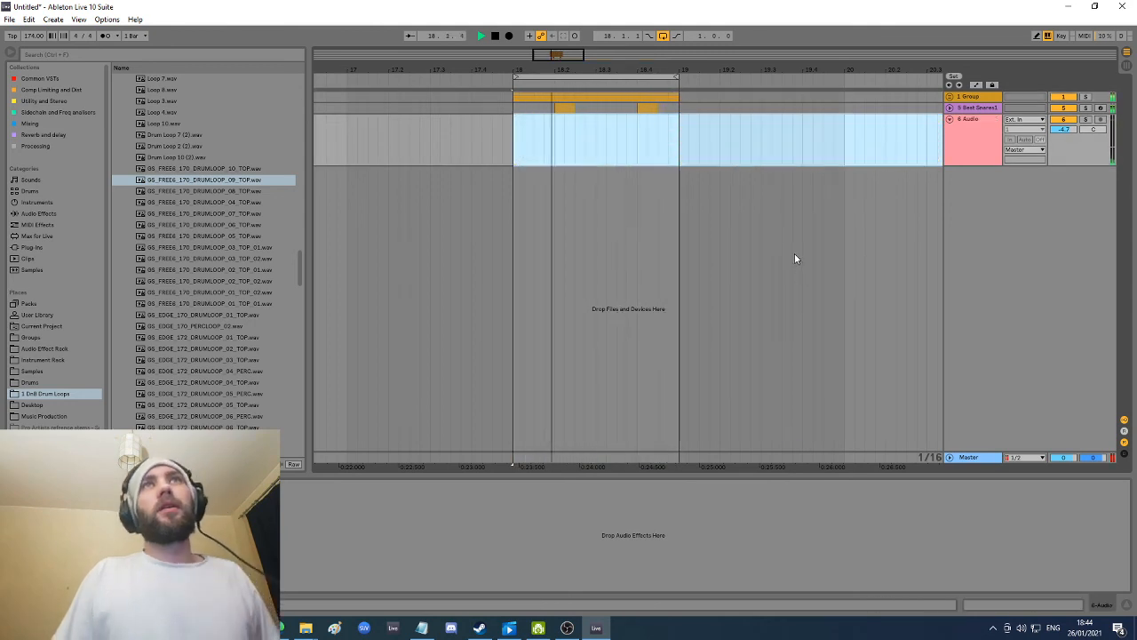
pyautogui.press('space')
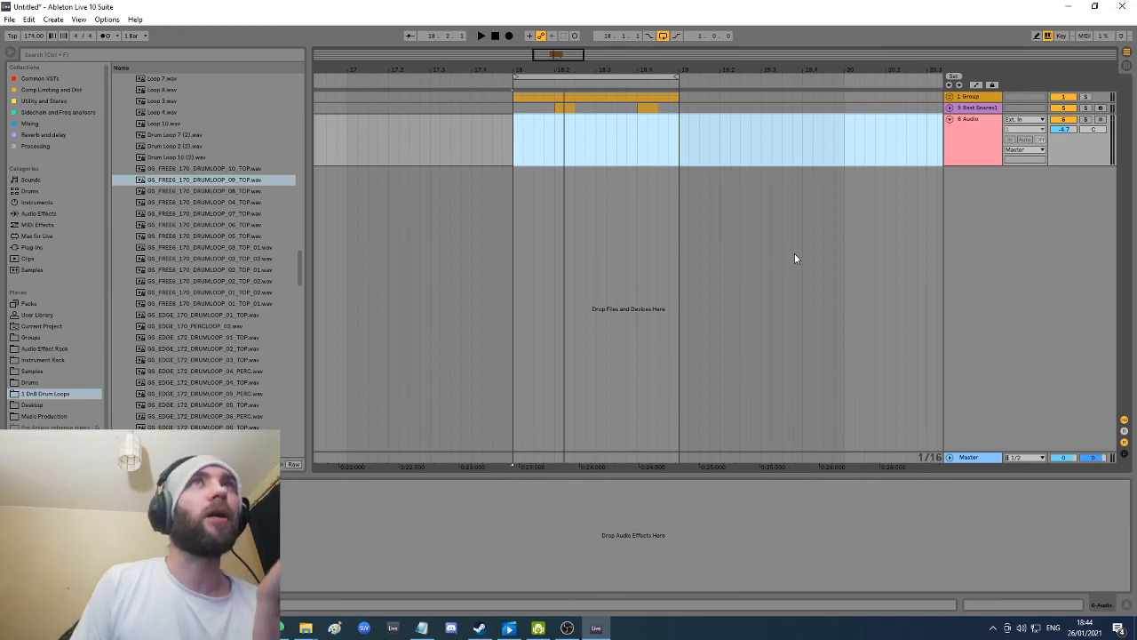
# Step: Unfold the kick group and open the Serum instrument on the kick track
pyautogui.click(967, 100)
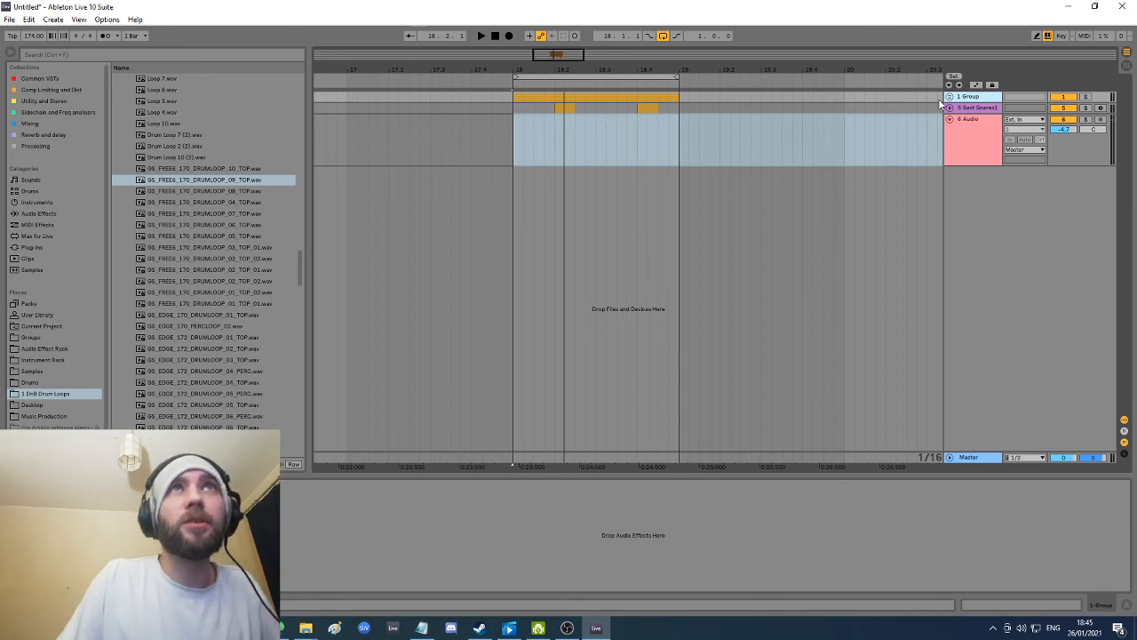
pyautogui.click(949, 97)
pyautogui.click(983, 138)
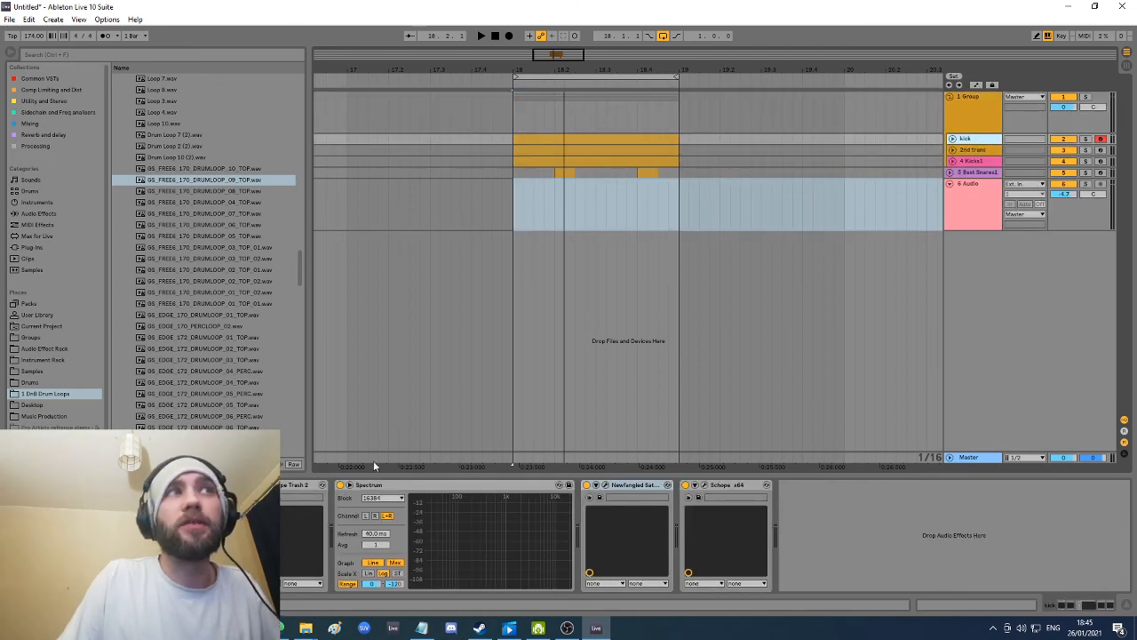
pyautogui.click(162, 486)
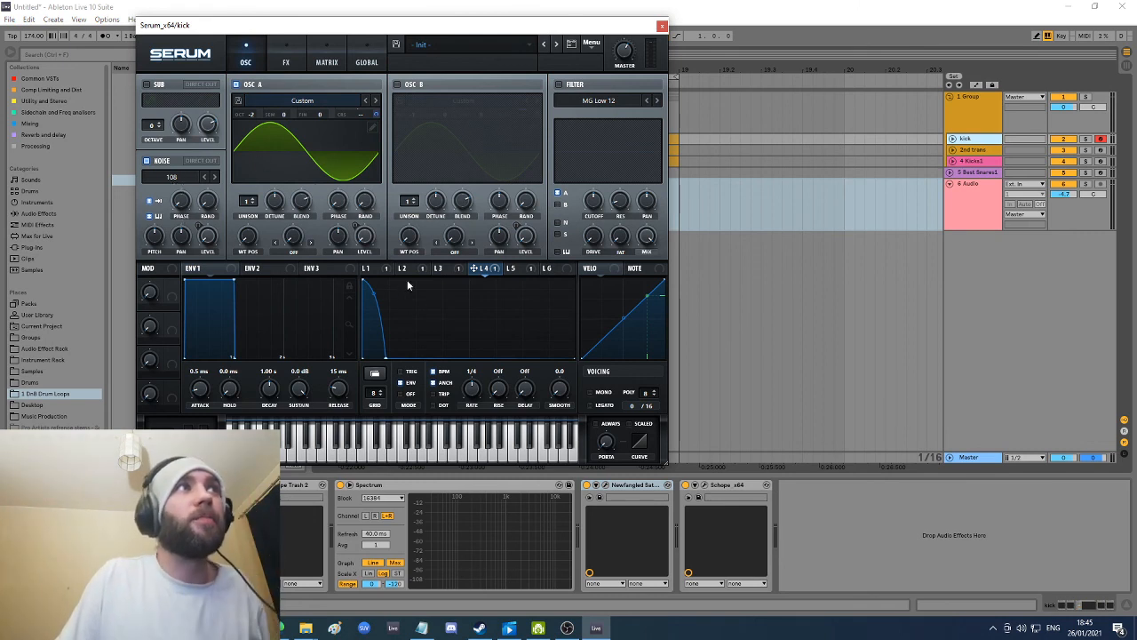
# Step: Review the LFO 1 and LFO 2 curves in Serum and the device chains of the 2nd trans and Kicks1 tracks
pyautogui.click(961, 127)
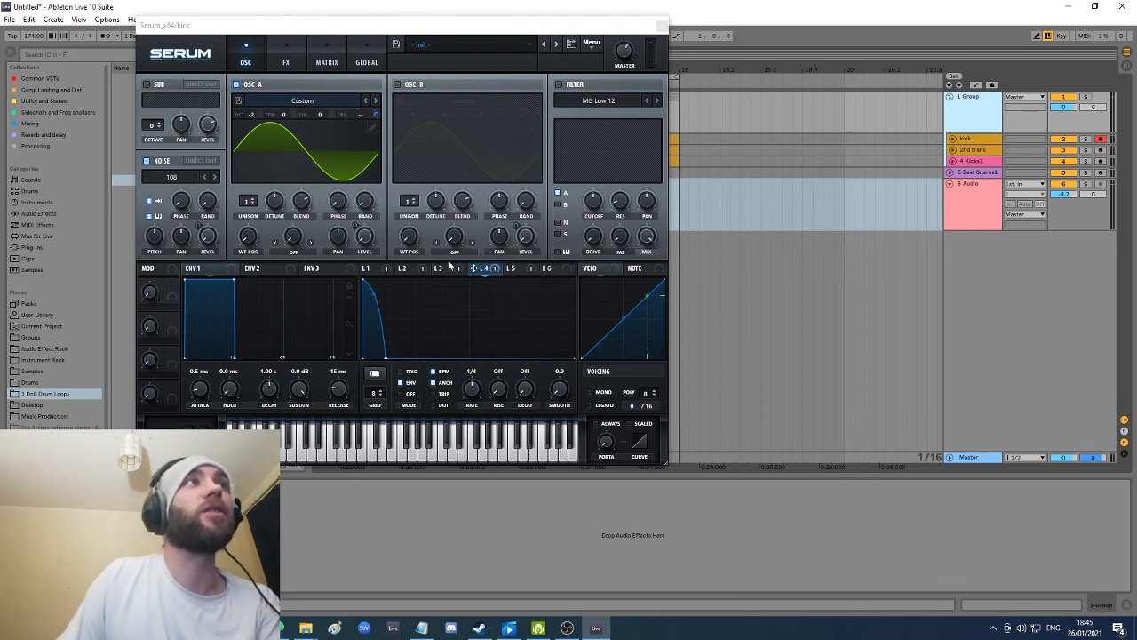
pyautogui.click(383, 269)
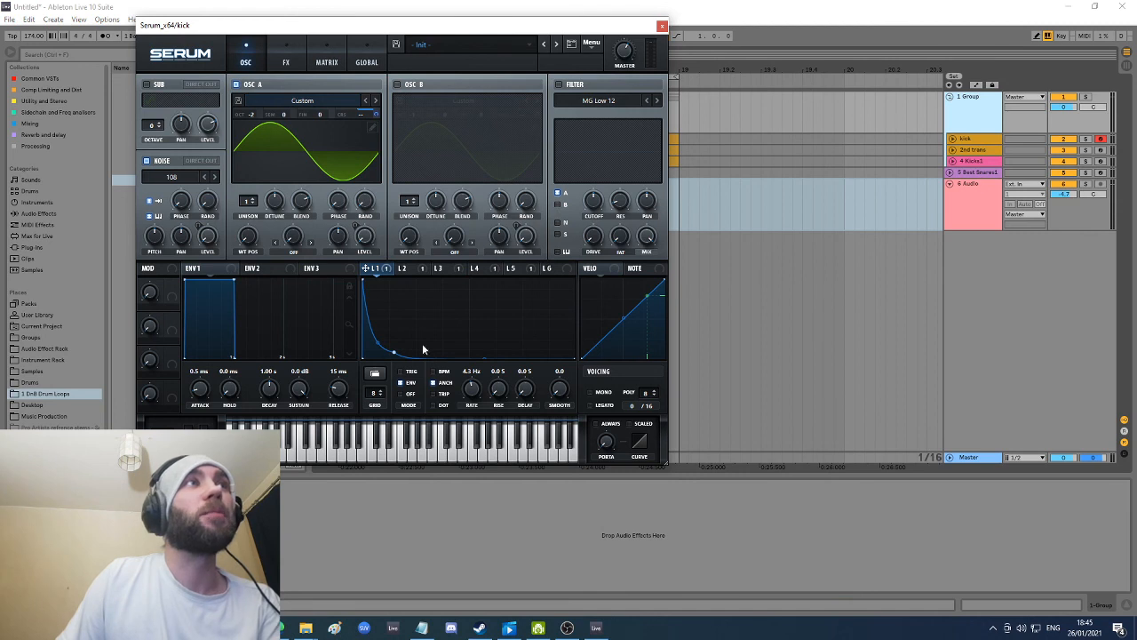
pyautogui.click(411, 268)
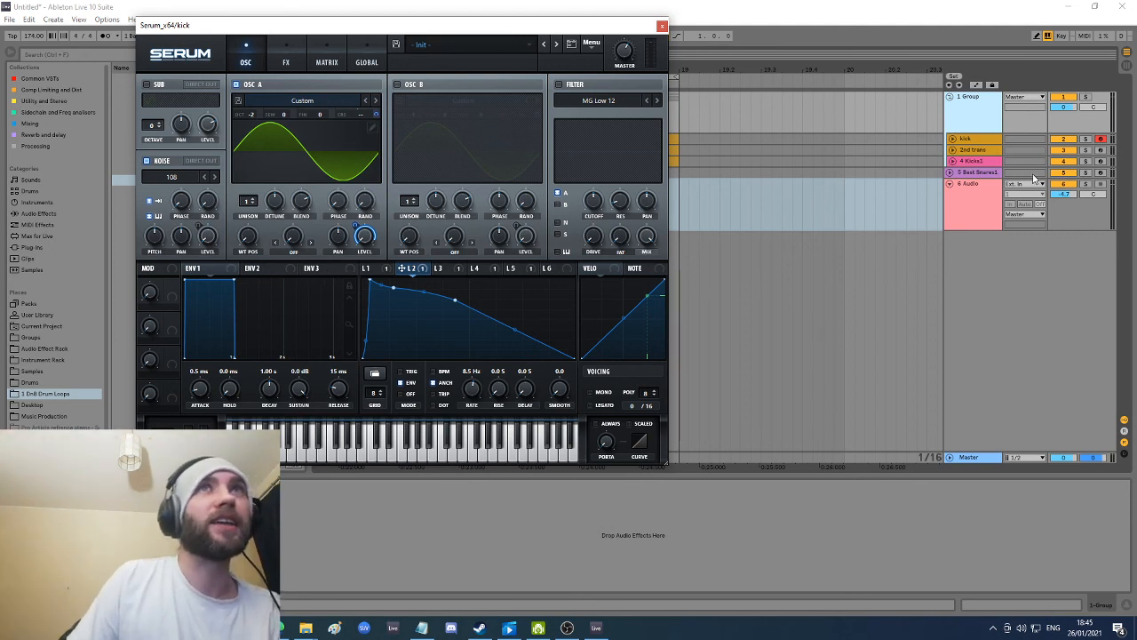
pyautogui.click(989, 150)
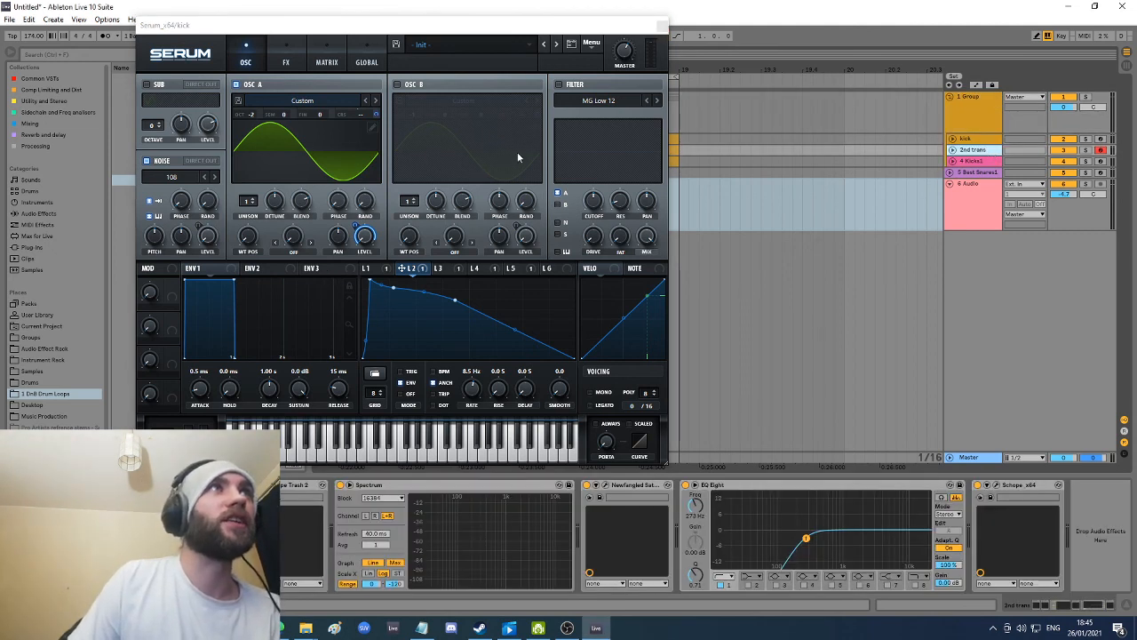
pyautogui.click(975, 160)
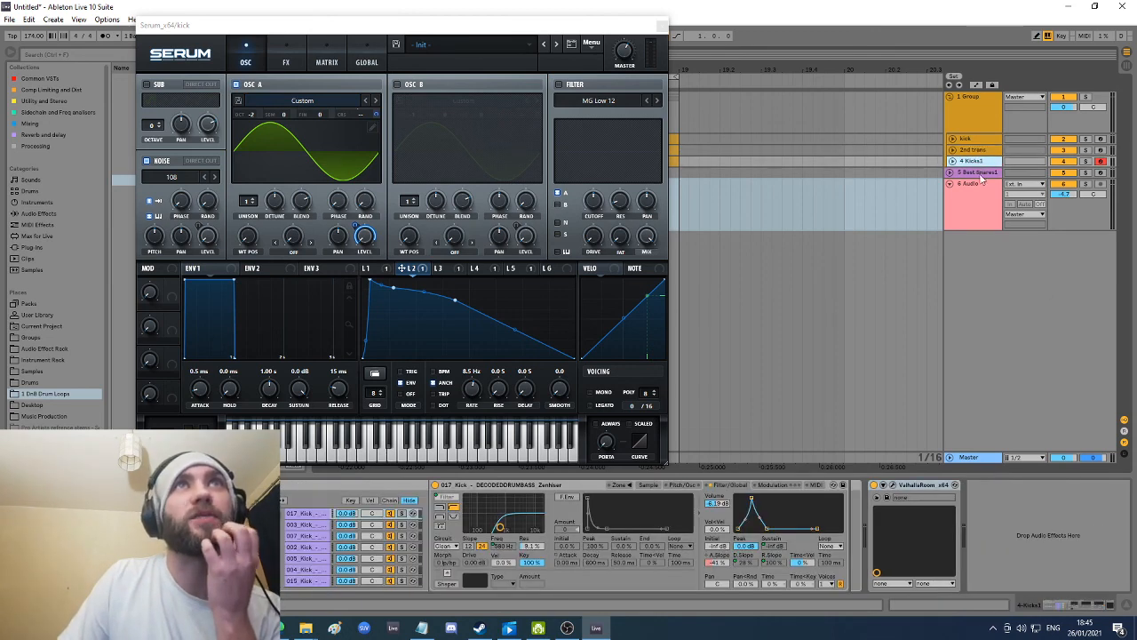